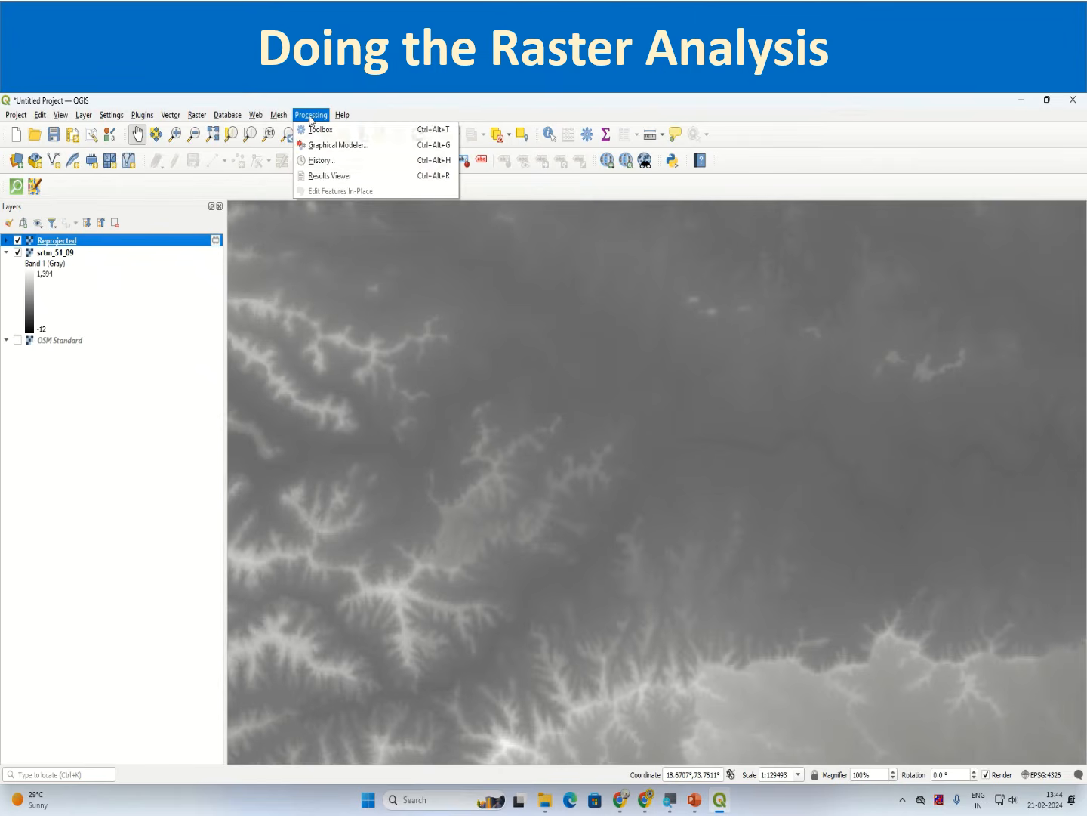
Step: Run the Slope tool from the Processing Toolbox on the Reprojected elevation layer with a temporary output
click(361, 129)
click(888, 240)
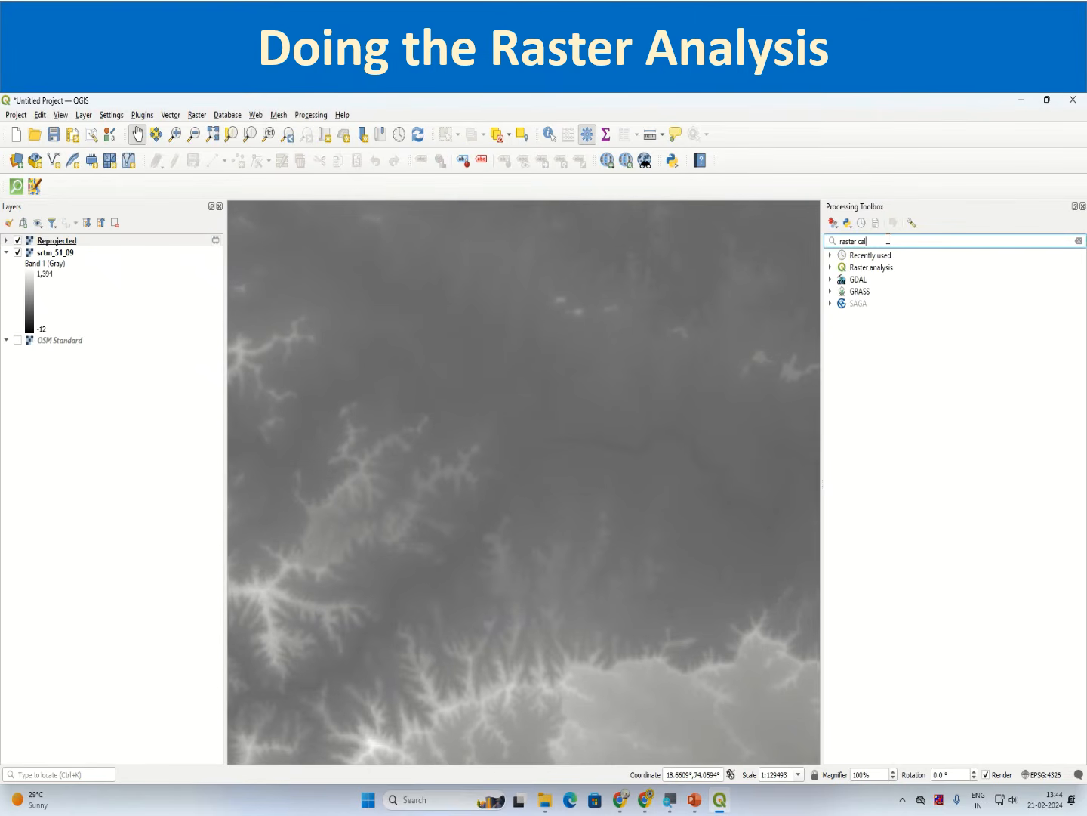
text(slope)
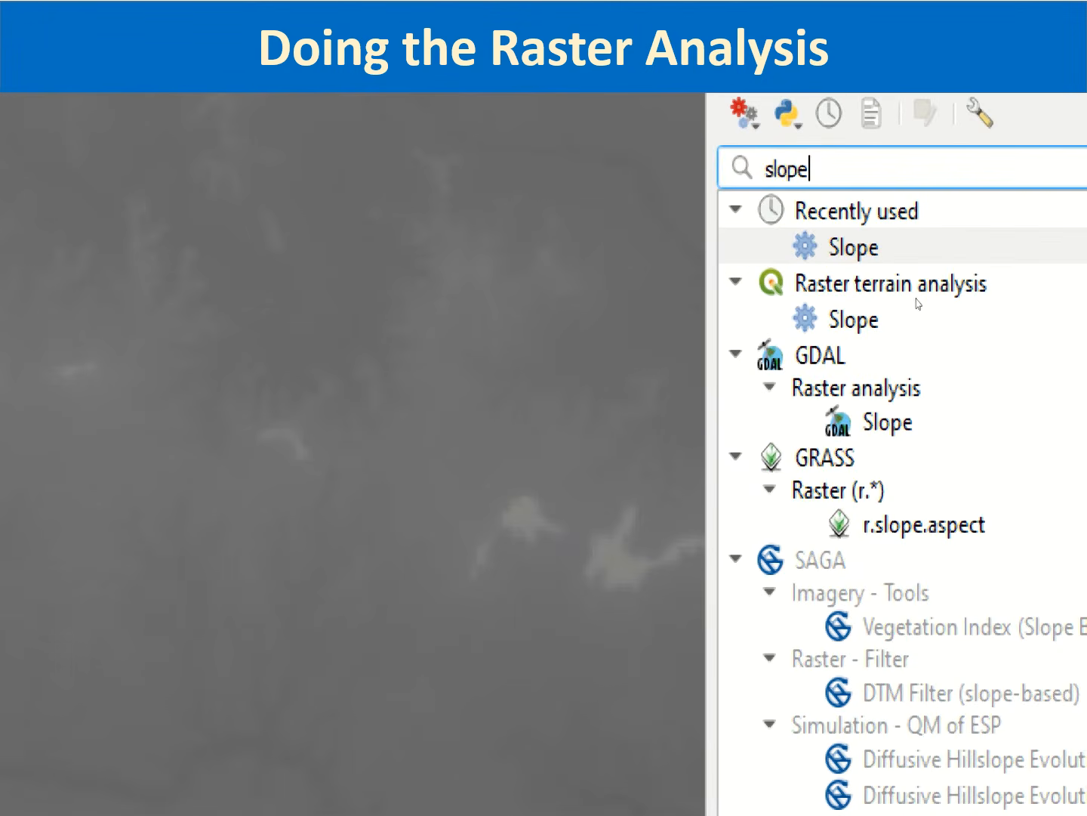
double_click(872, 306)
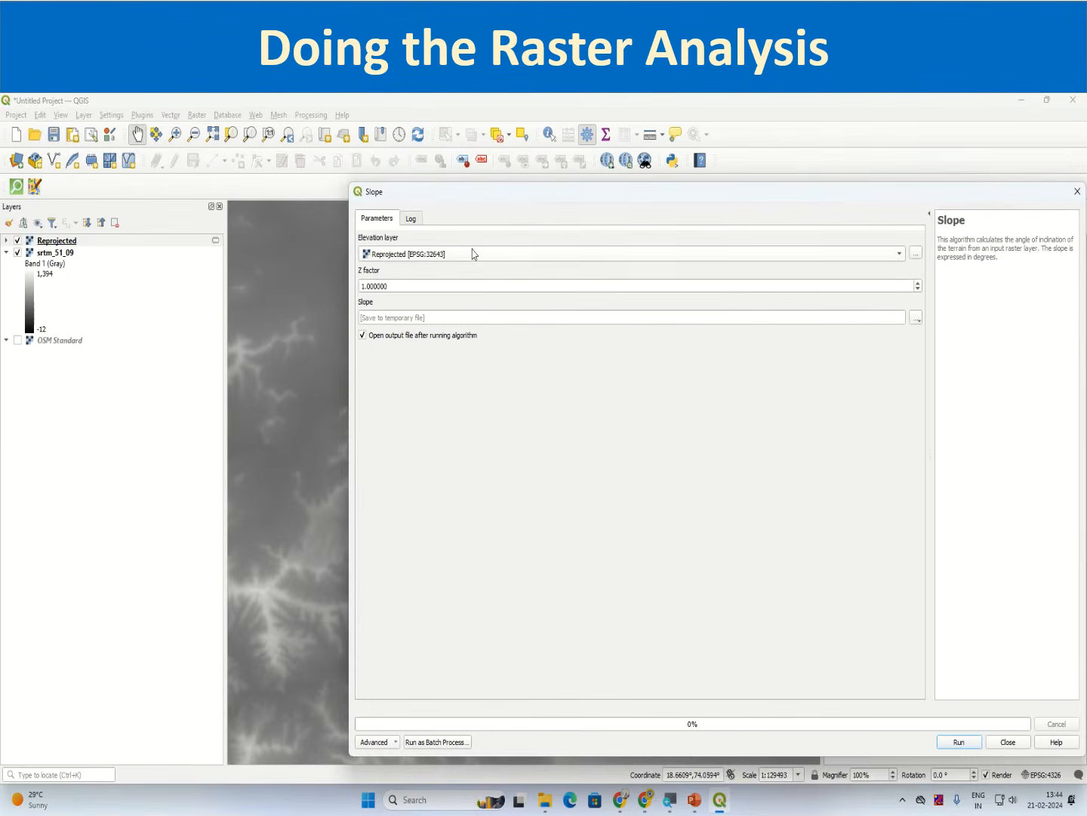
click(468, 254)
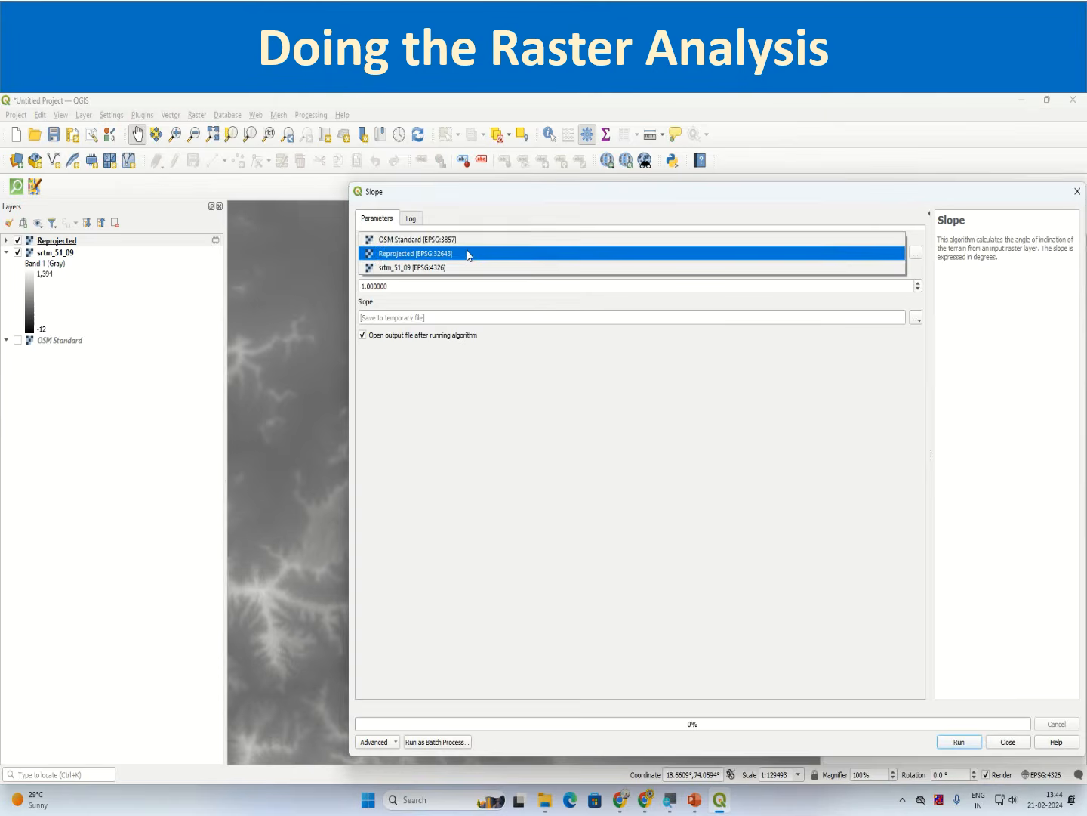
click(403, 259)
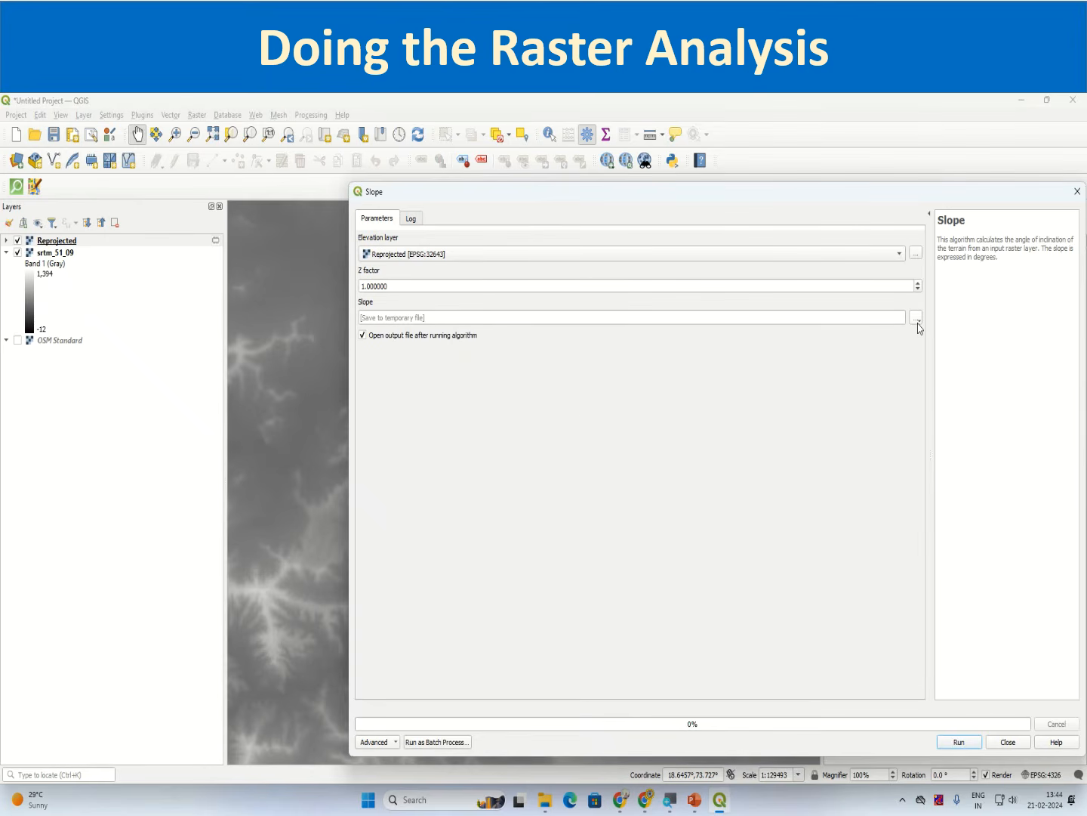
click(956, 742)
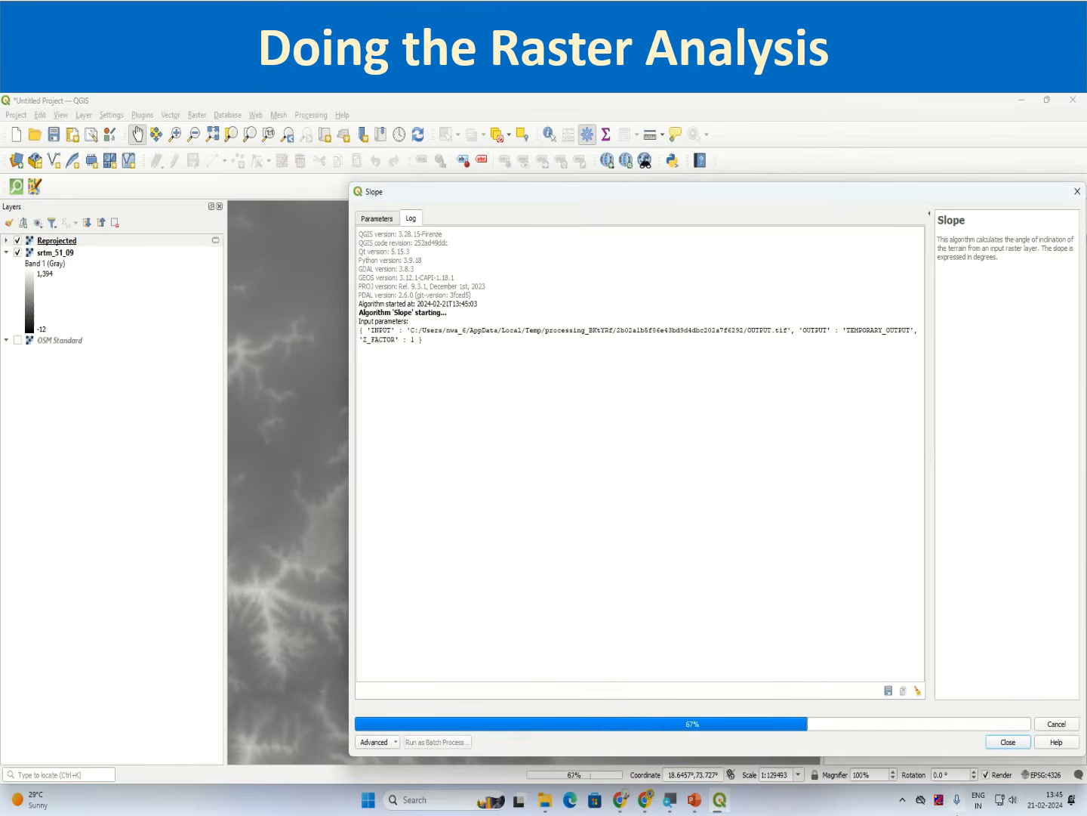
click(1005, 744)
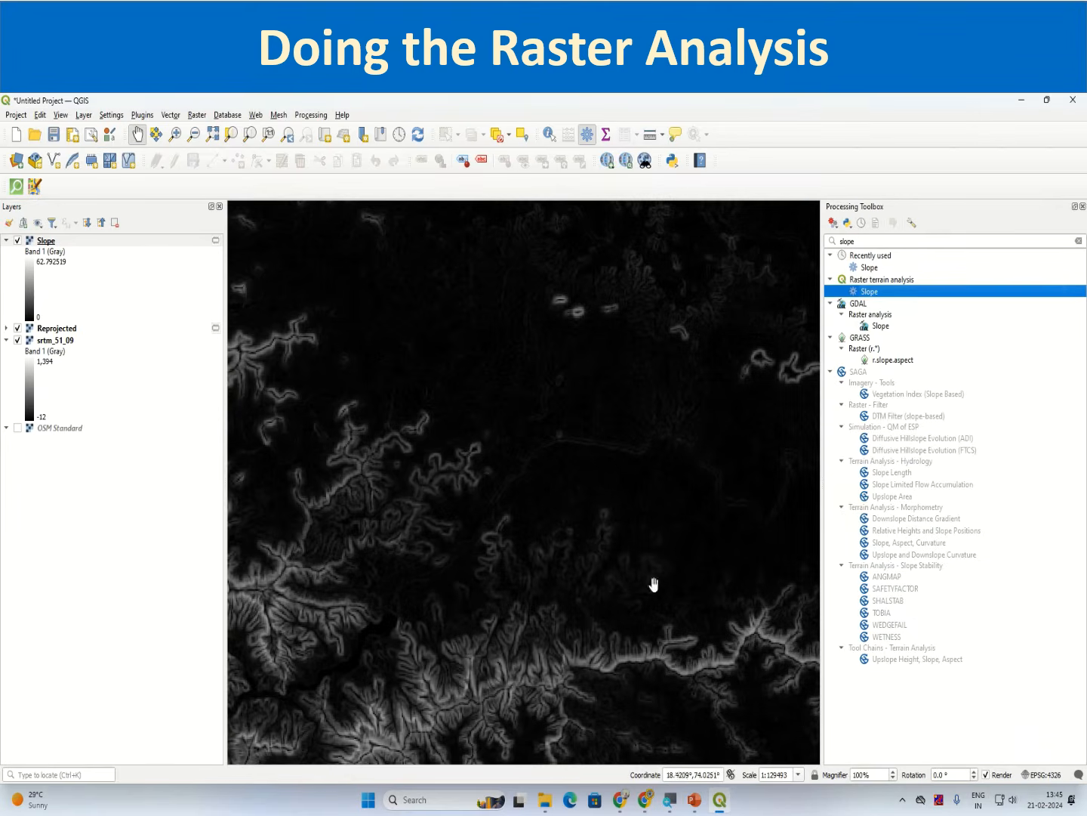
Step: Close the toolbox and zoom to the Slope layer's extent
click(1083, 206)
scroll(496, 608, down, 2)
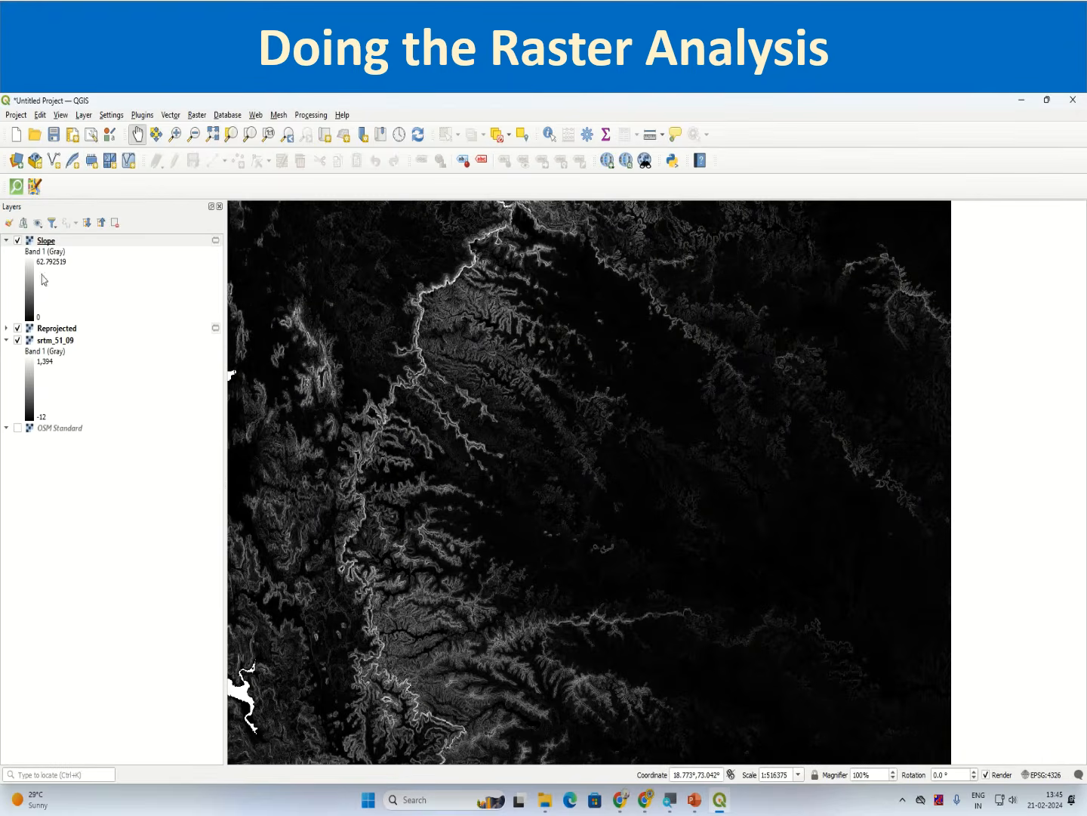
right_click(43, 240)
click(65, 243)
scroll(772, 548, up, 1)
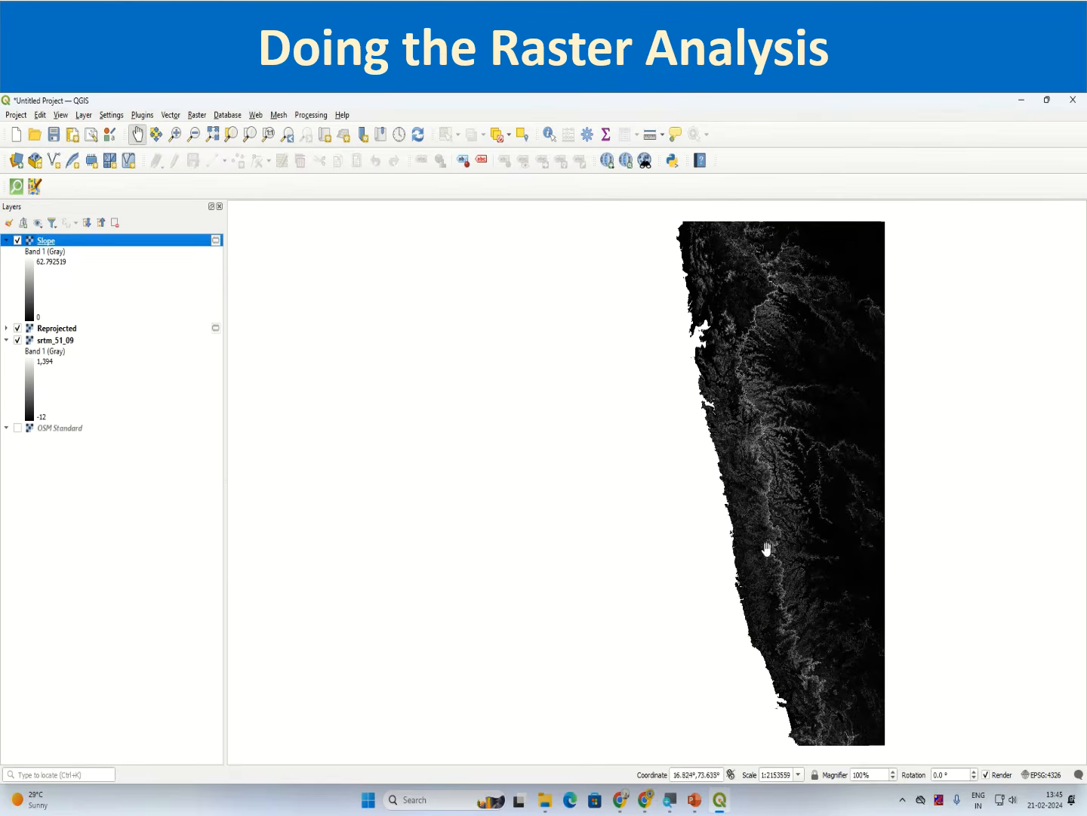
scroll(789, 510, up, 1)
drag(771, 515, 548, 574)
click(62, 239)
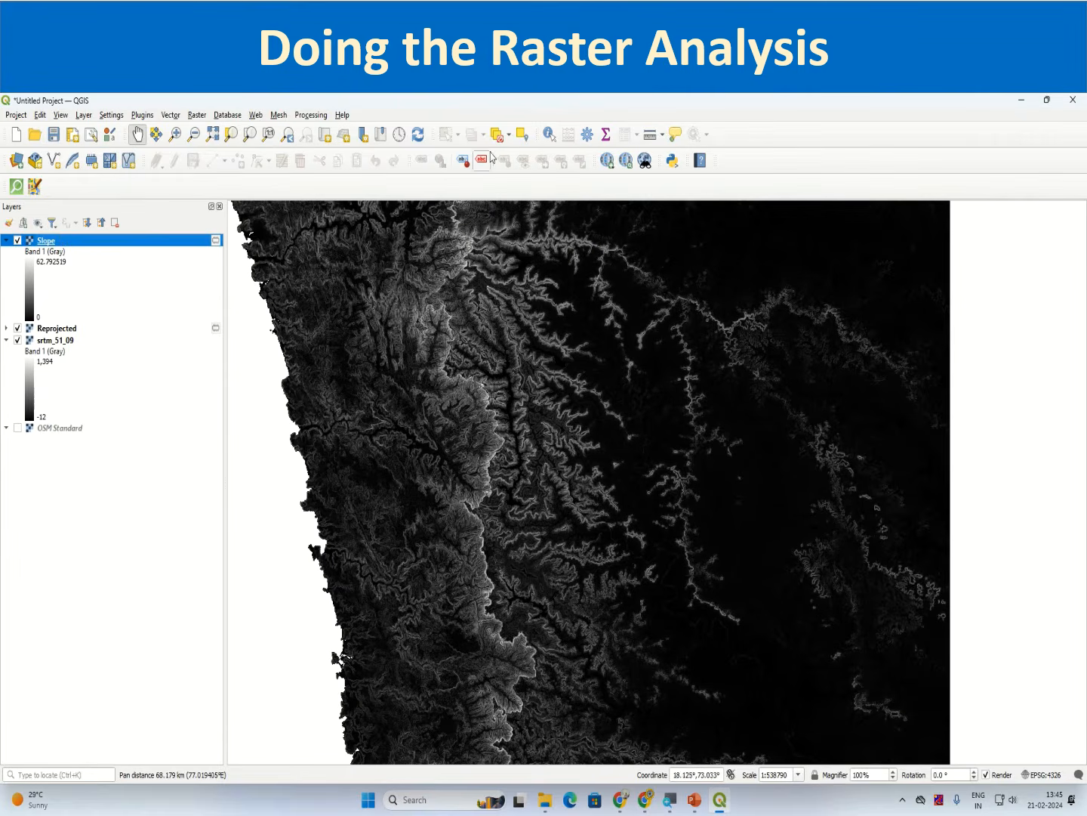
Step: Inspect the Slope layer's cell values at several points with Identify Features
click(549, 136)
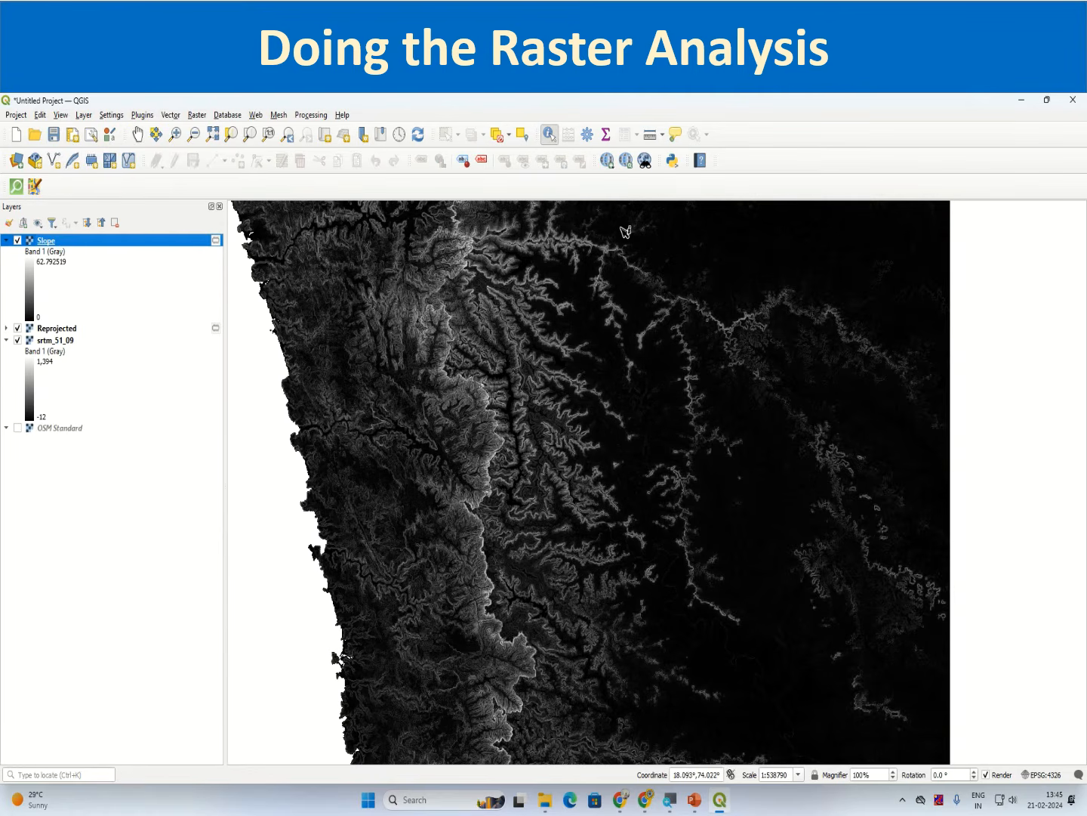
click(657, 407)
click(665, 257)
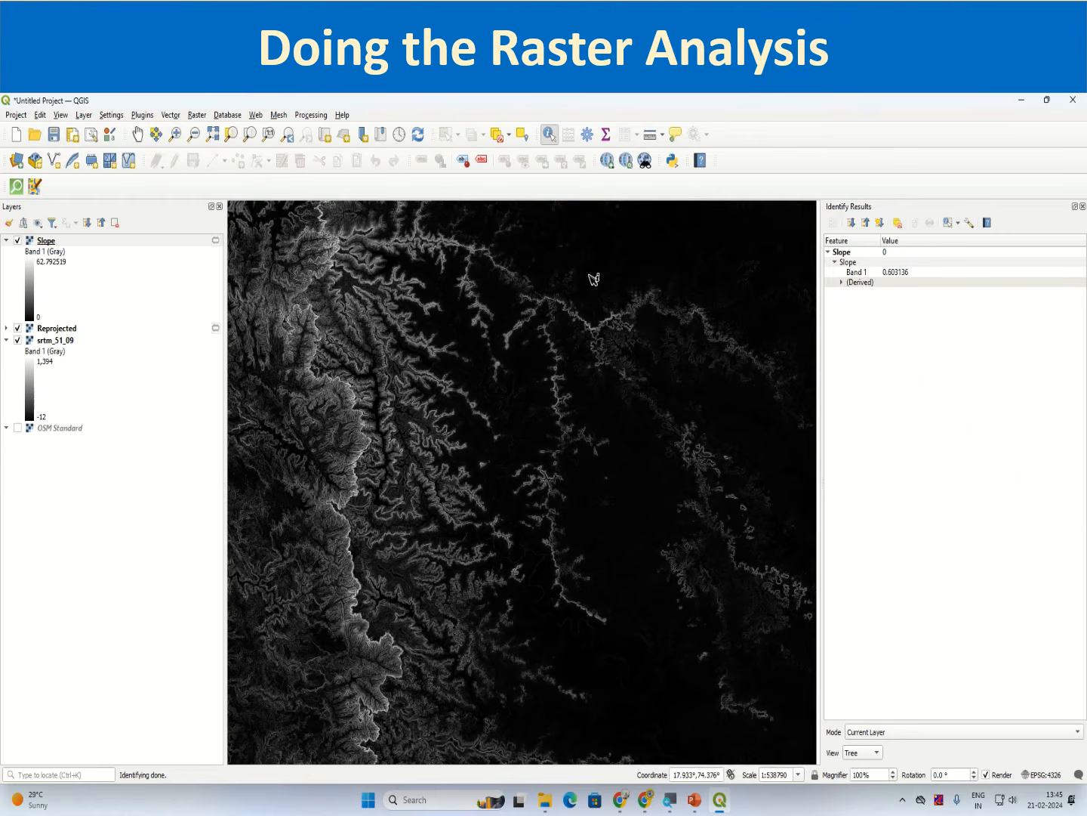
click(613, 434)
click(404, 368)
scroll(316, 373, up, 3)
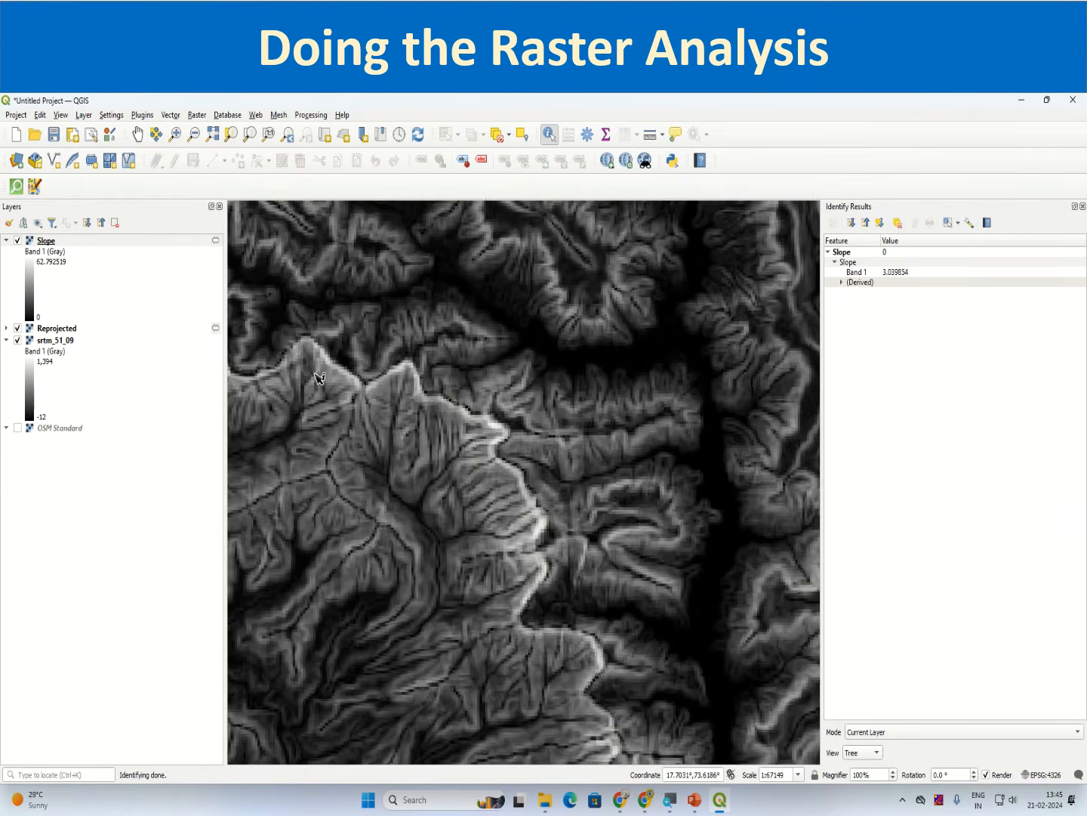
scroll(319, 378, up, 1)
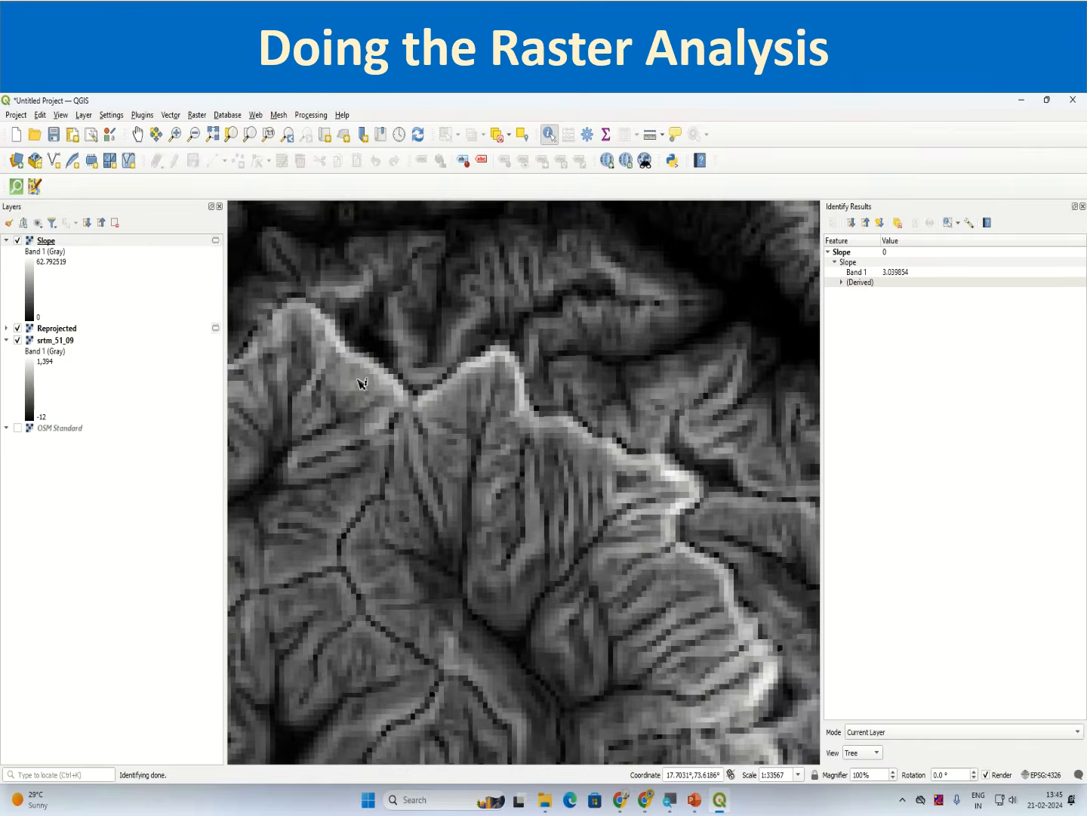
click(515, 366)
click(520, 379)
click(521, 384)
click(524, 406)
click(580, 429)
Step: Zoom to the Slope layer's full extent and close the Identify Results panel
right_click(42, 242)
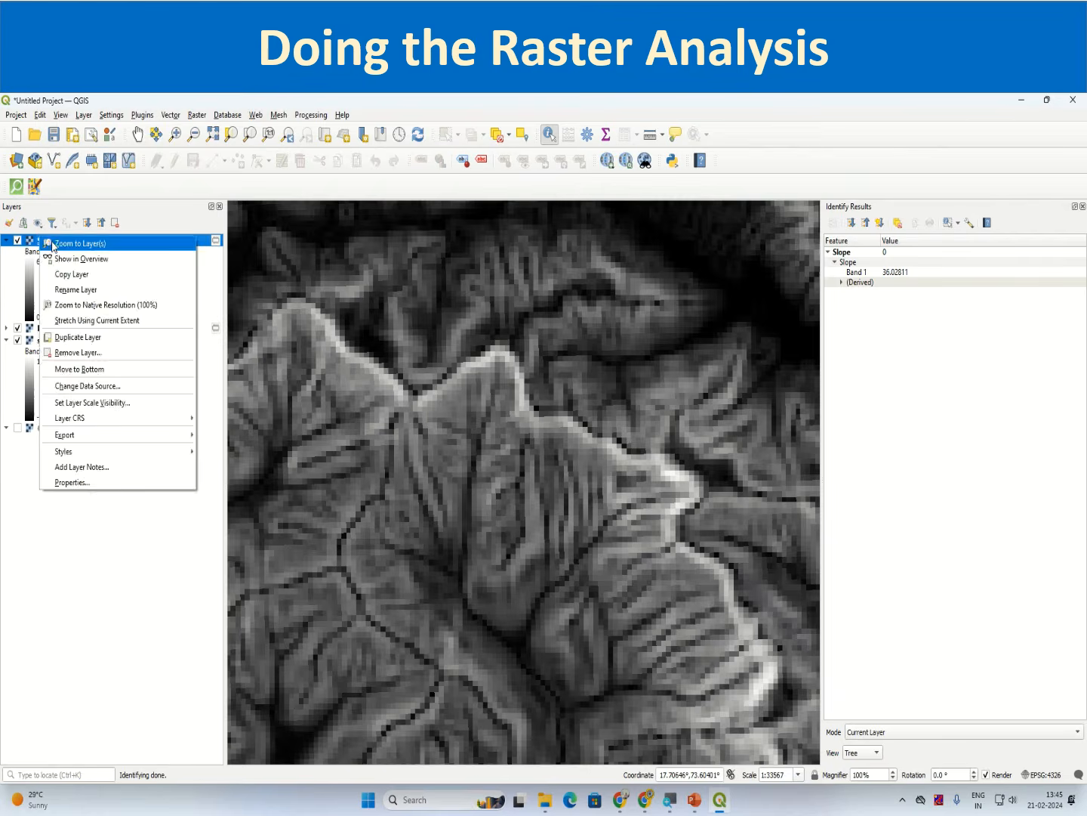
click(68, 246)
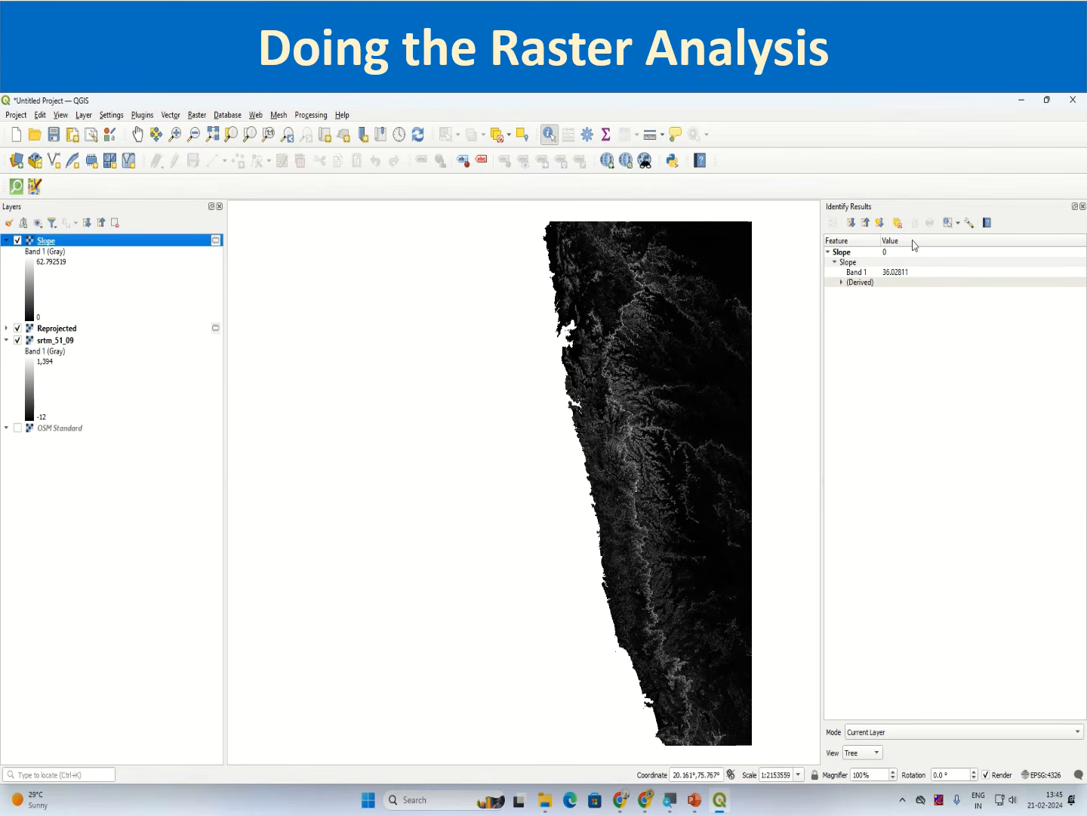
click(1083, 206)
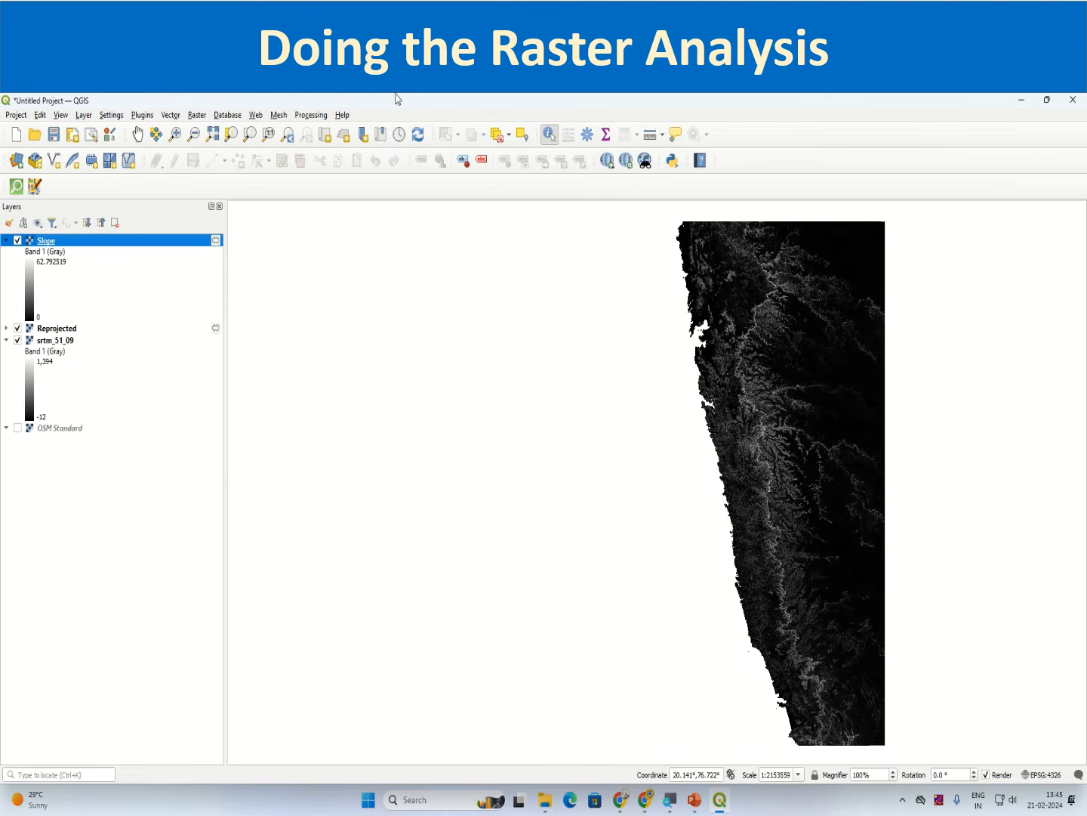
Step: Run the Aspect tool from the Processing Toolbox on the Reprojected elevation layer with a temporary output
click(310, 114)
click(325, 128)
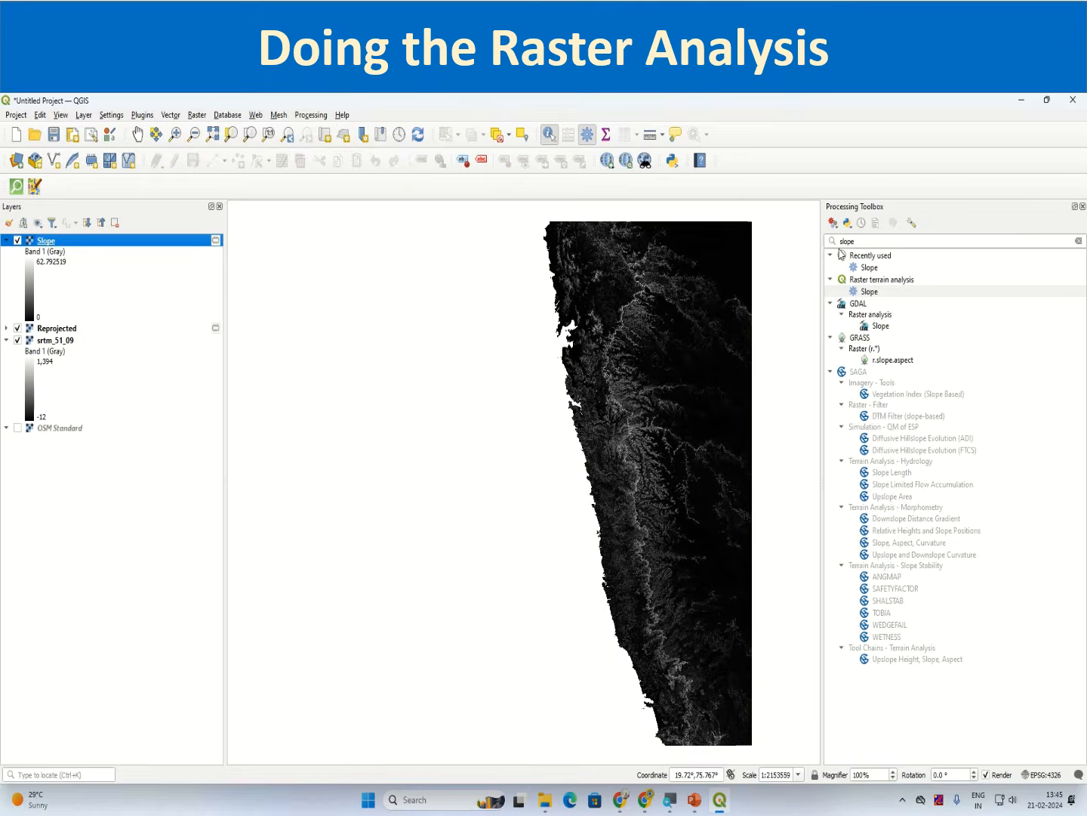
click(845, 241)
double_click(845, 241)
text(aspe)
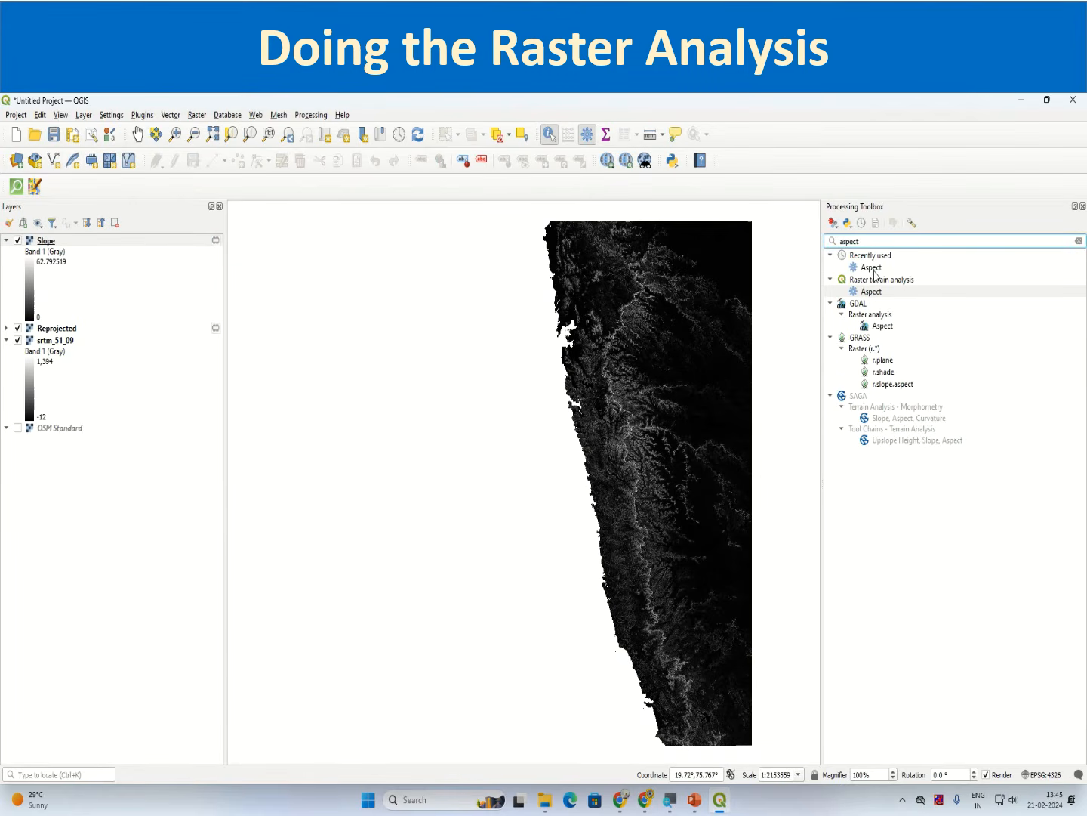
click(874, 293)
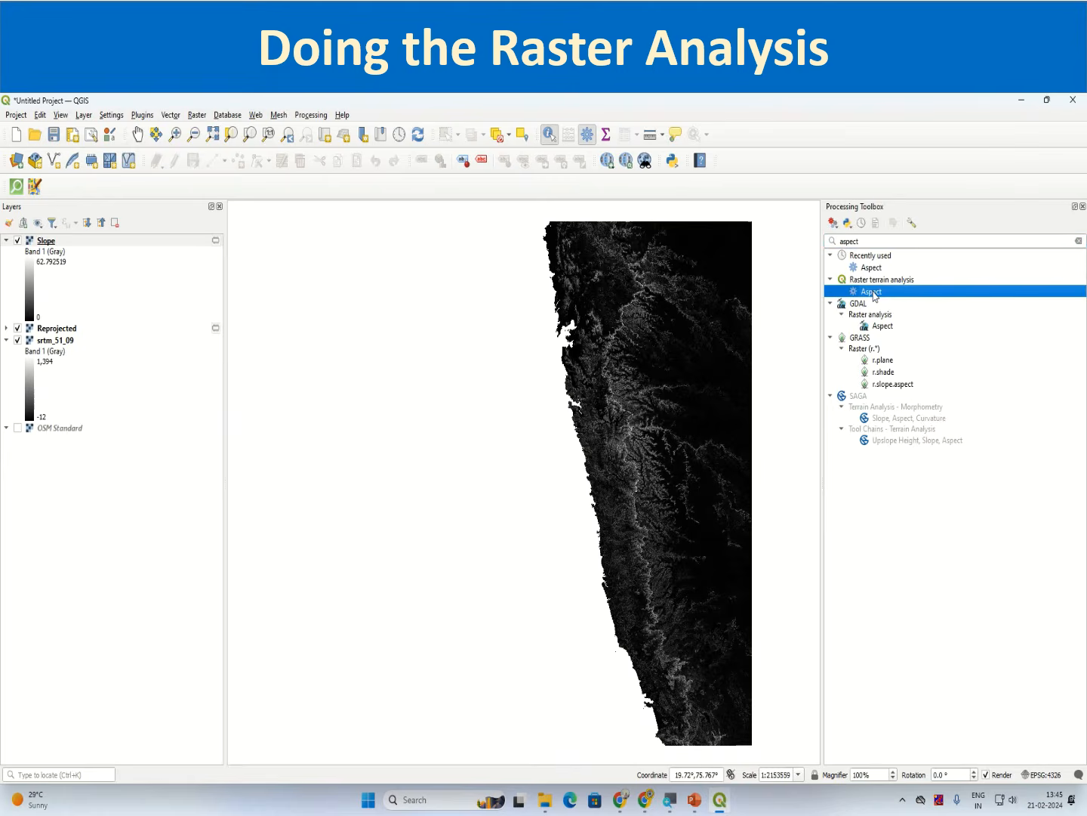
double_click(873, 293)
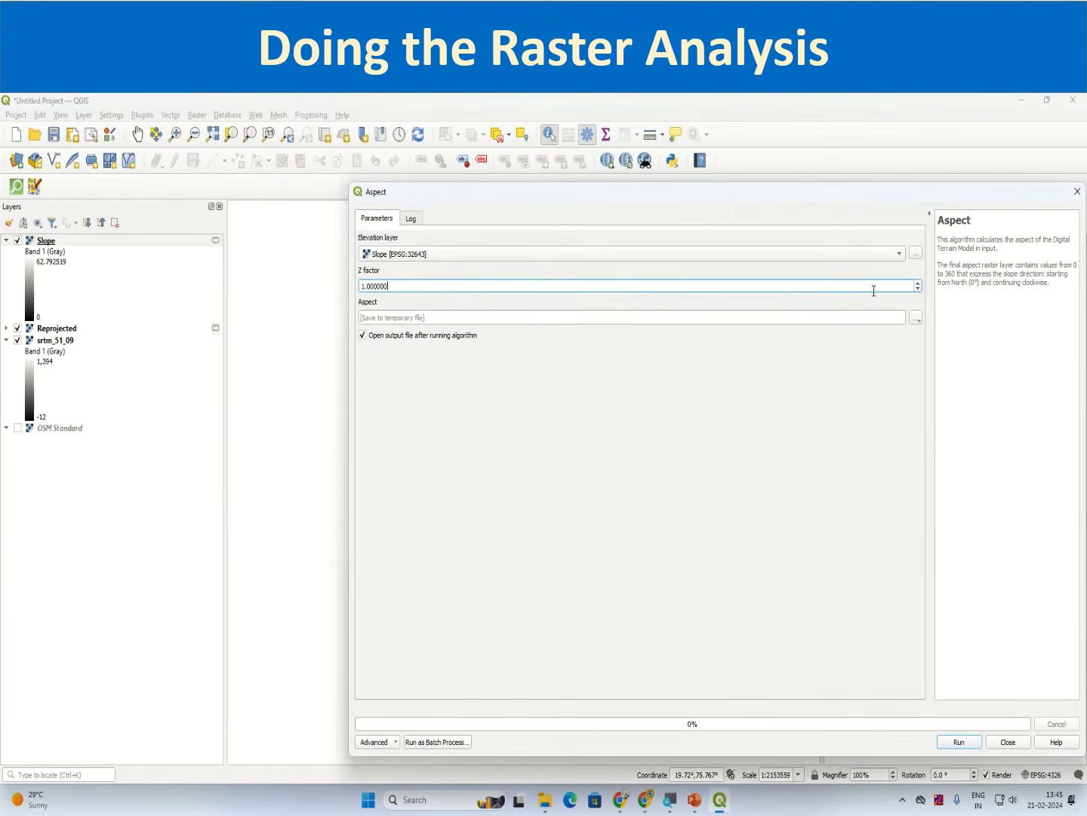
click(552, 355)
click(399, 254)
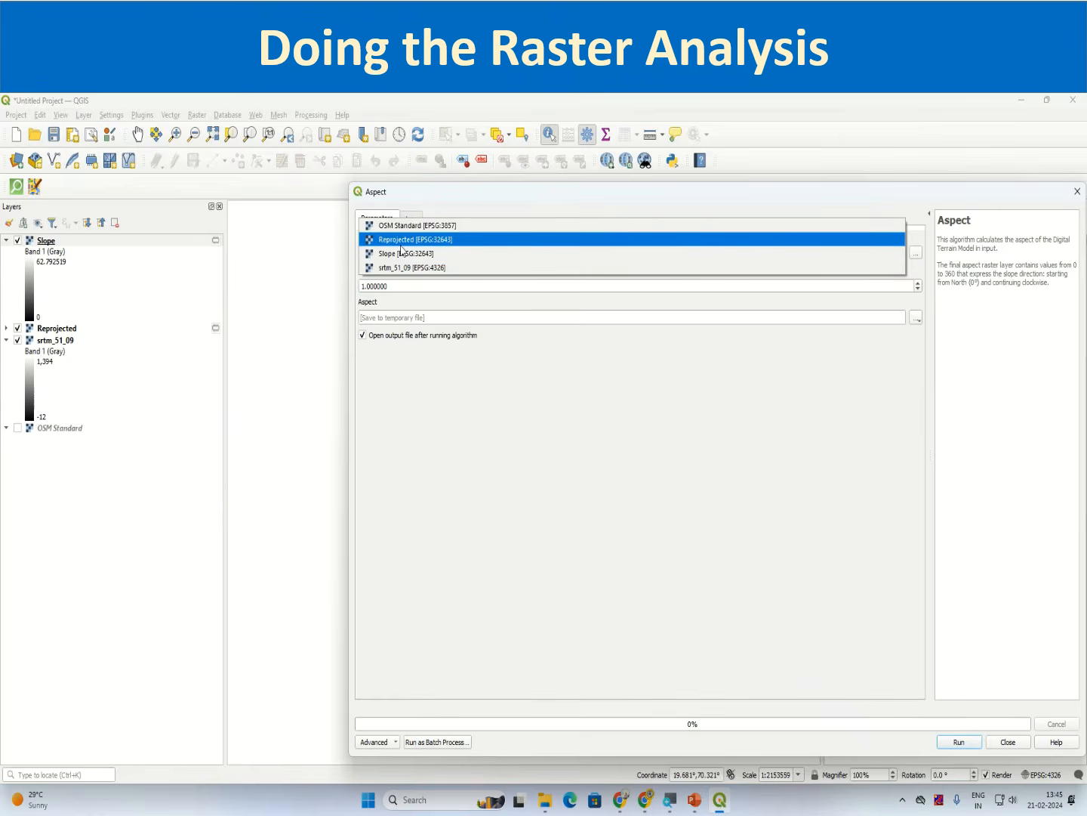
click(402, 240)
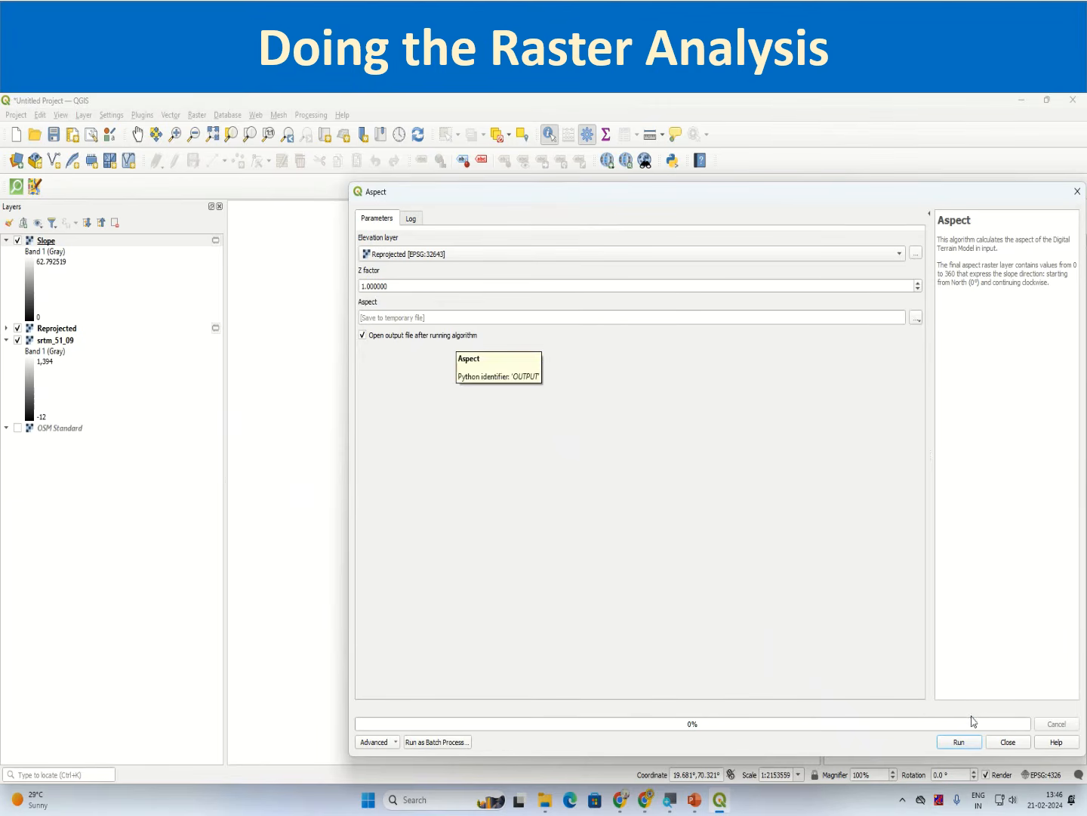
click(975, 743)
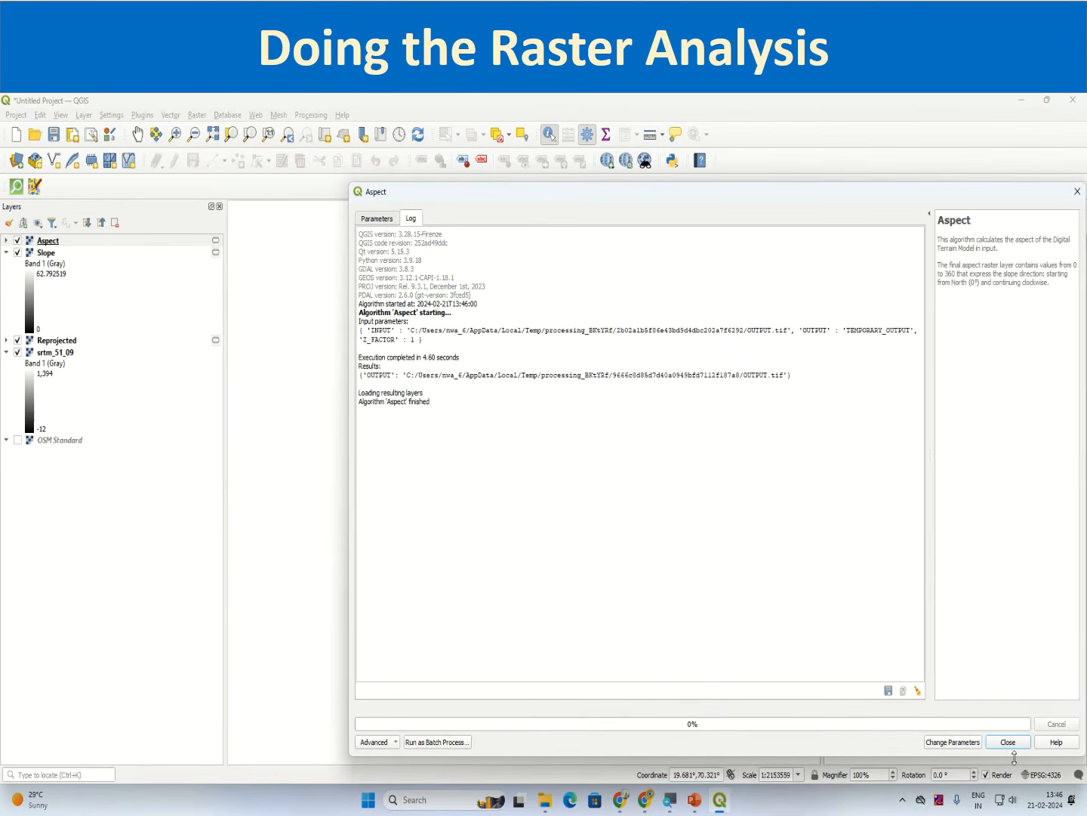
click(1008, 742)
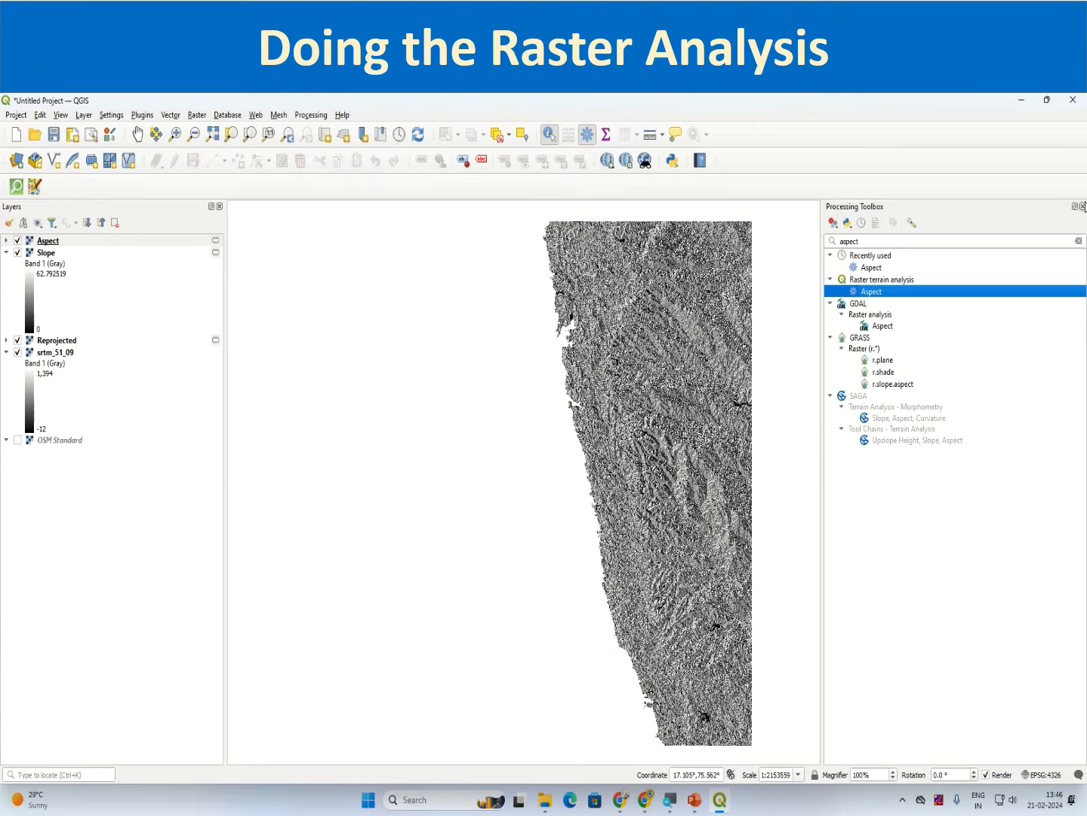
Step: Inspect the Aspect layer's cell values at several points with Identify Features
click(1083, 207)
scroll(800, 302, up, 2)
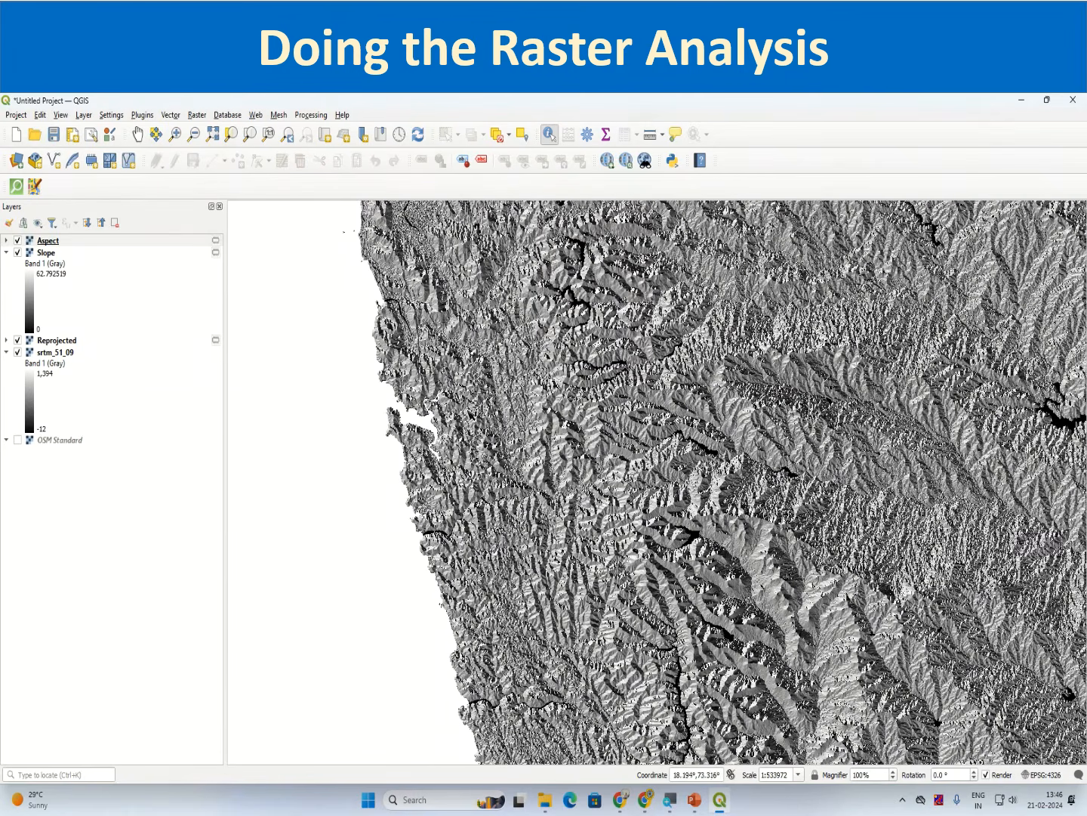
click(136, 241)
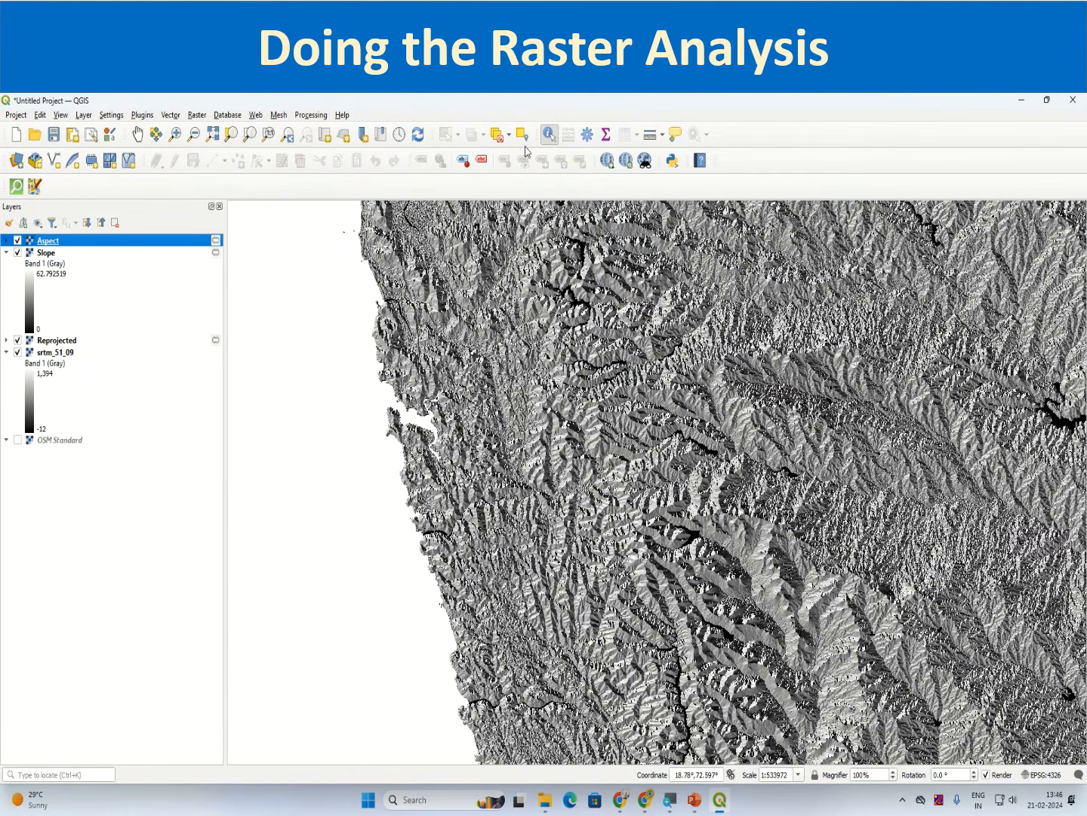
click(680, 407)
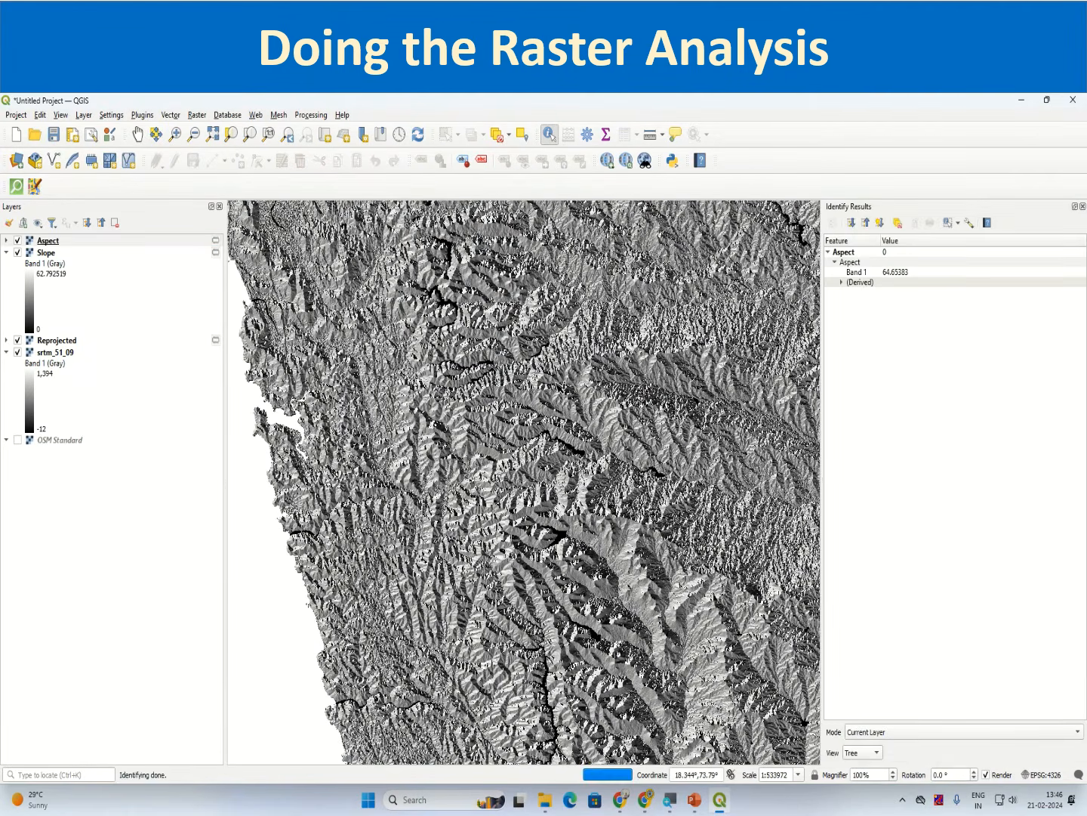
click(689, 487)
click(577, 569)
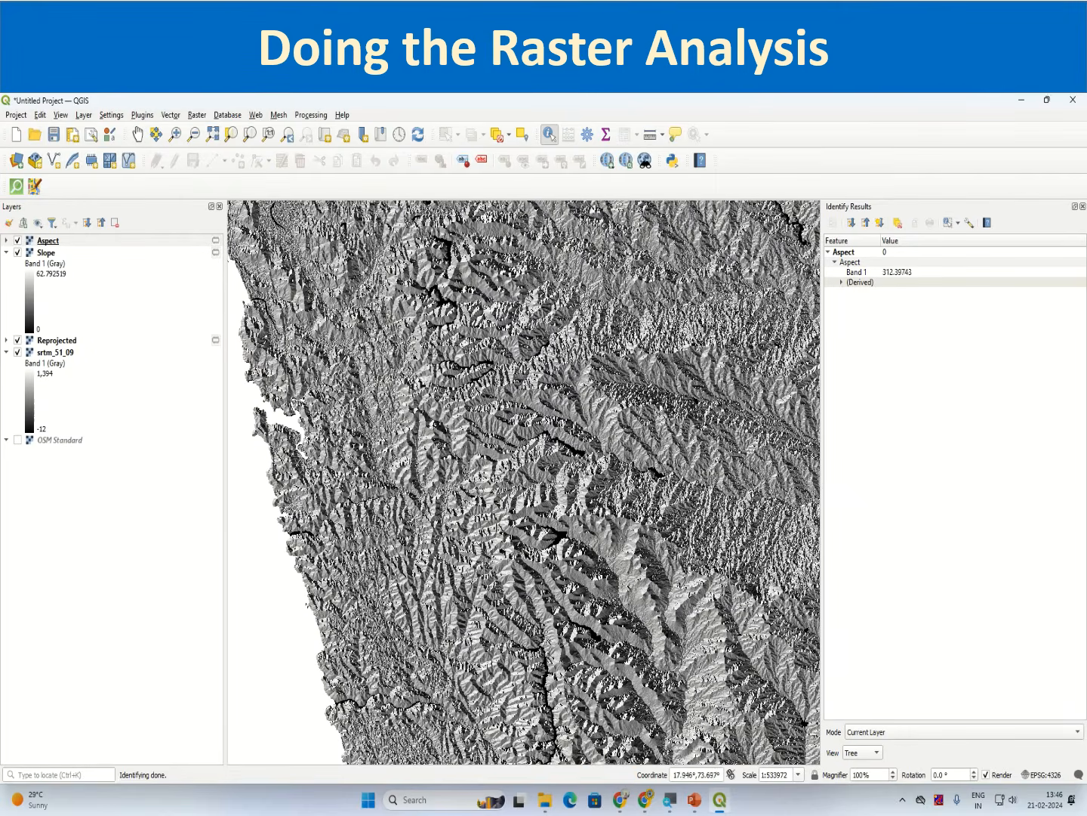
click(523, 546)
click(492, 493)
click(1082, 206)
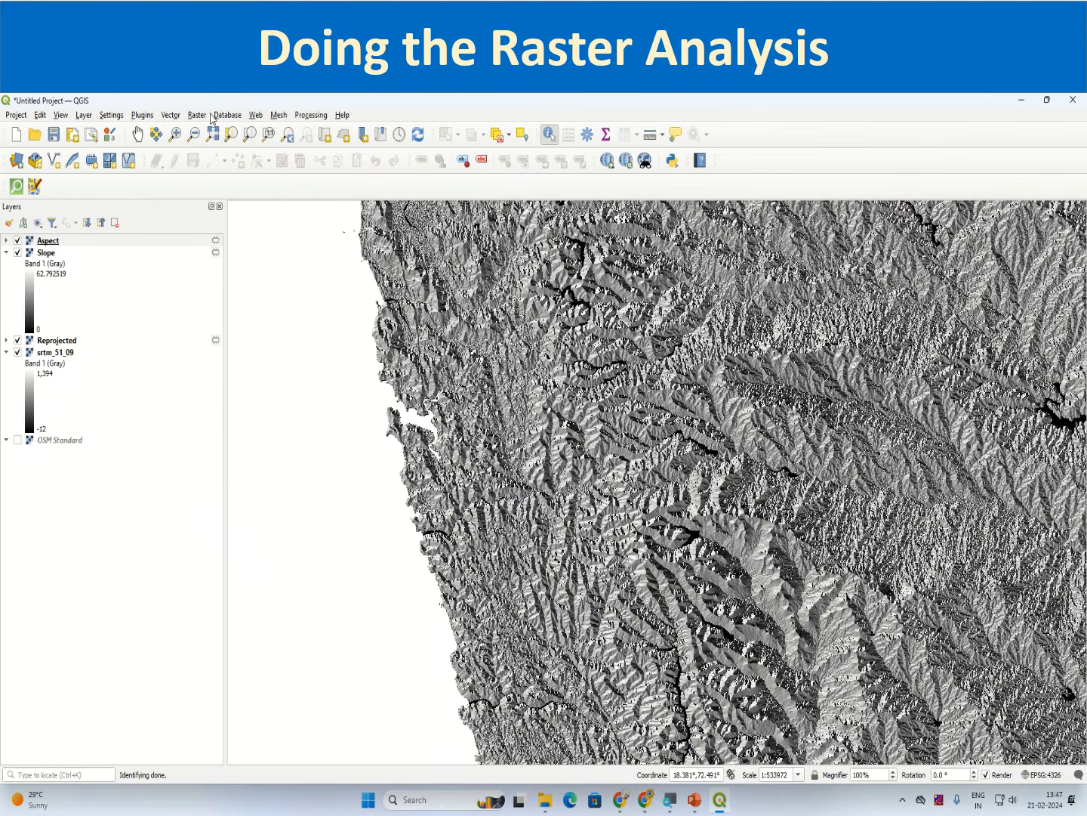
Step: Open the Raster calculator algorithm from the Processing Toolbox by searching for raster cal
click(320, 116)
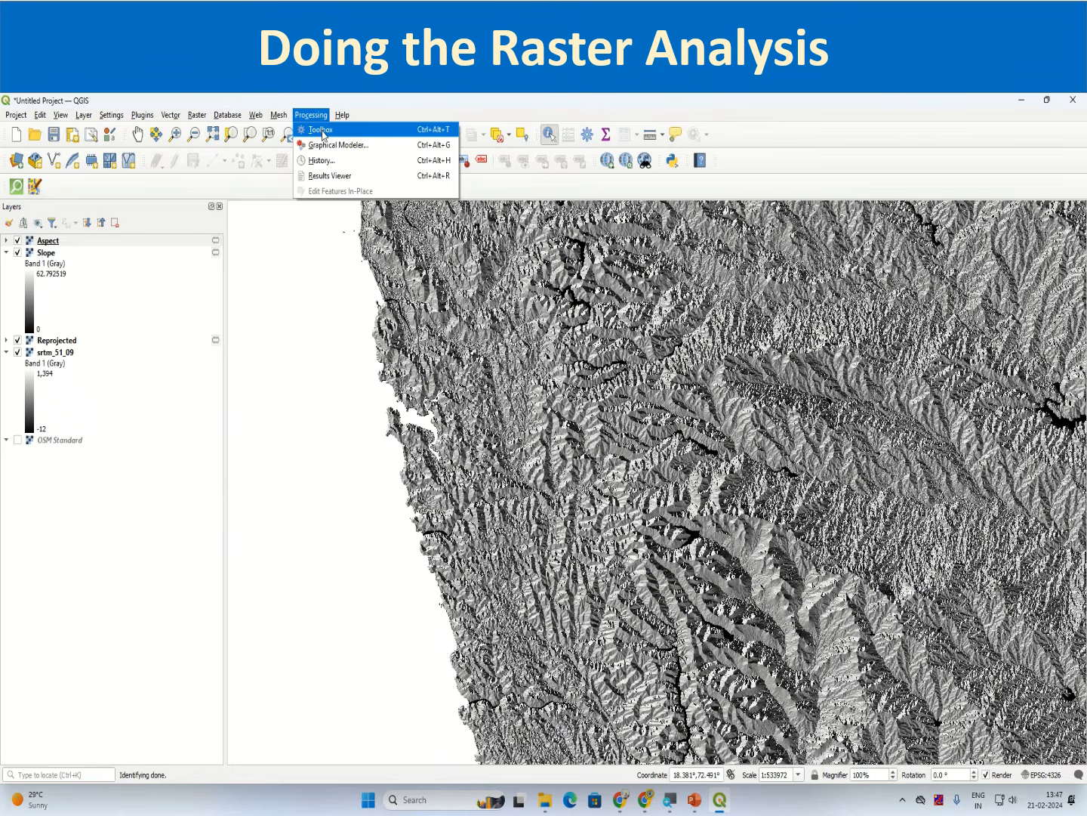
click(323, 131)
double_click(868, 242)
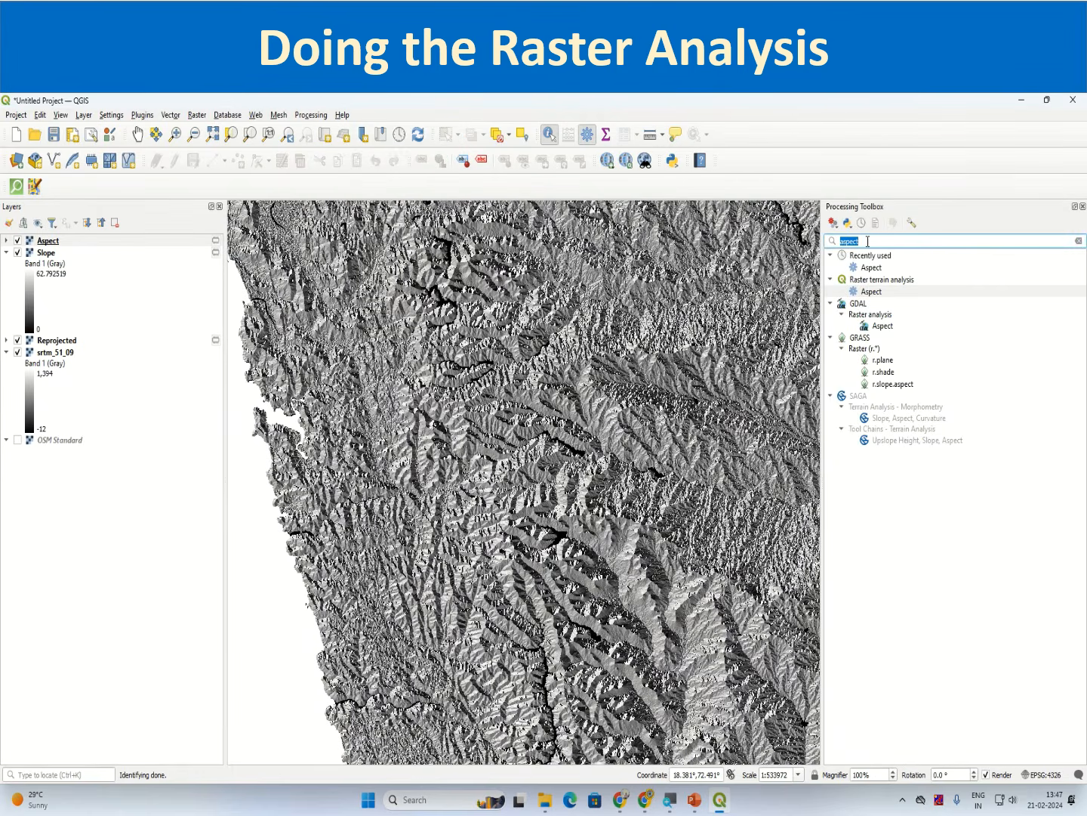
text(raster cal)
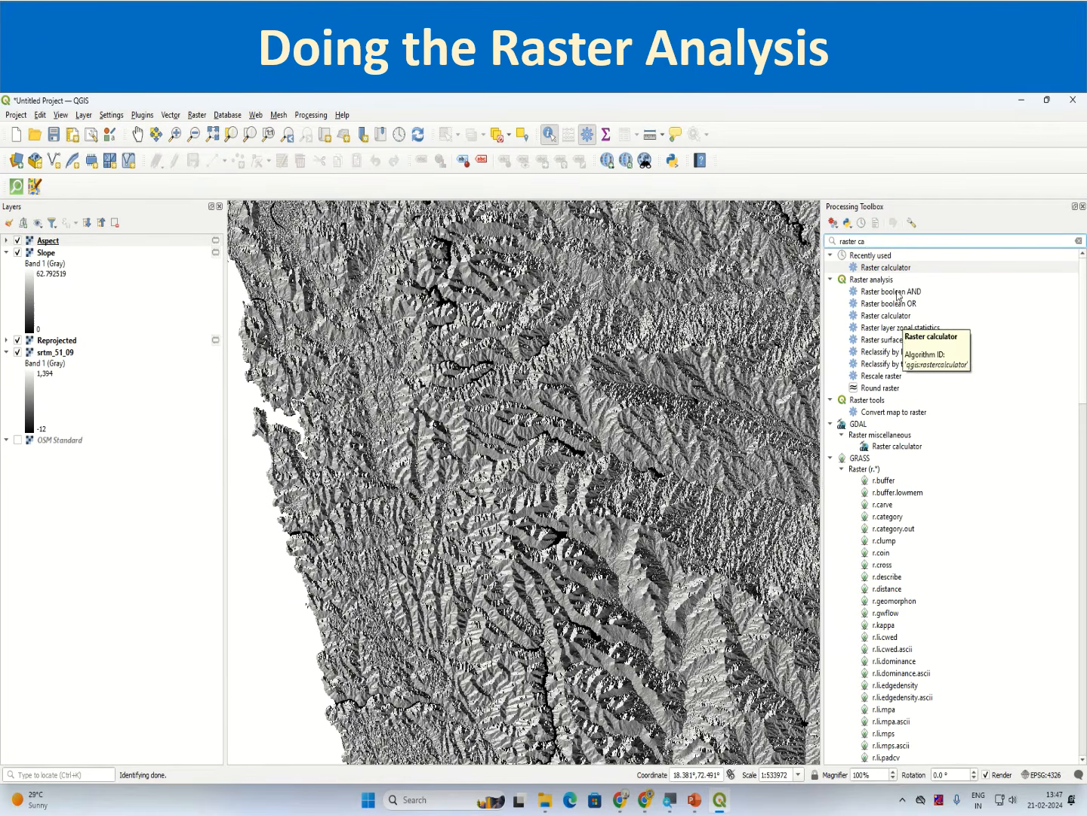
double_click(885, 316)
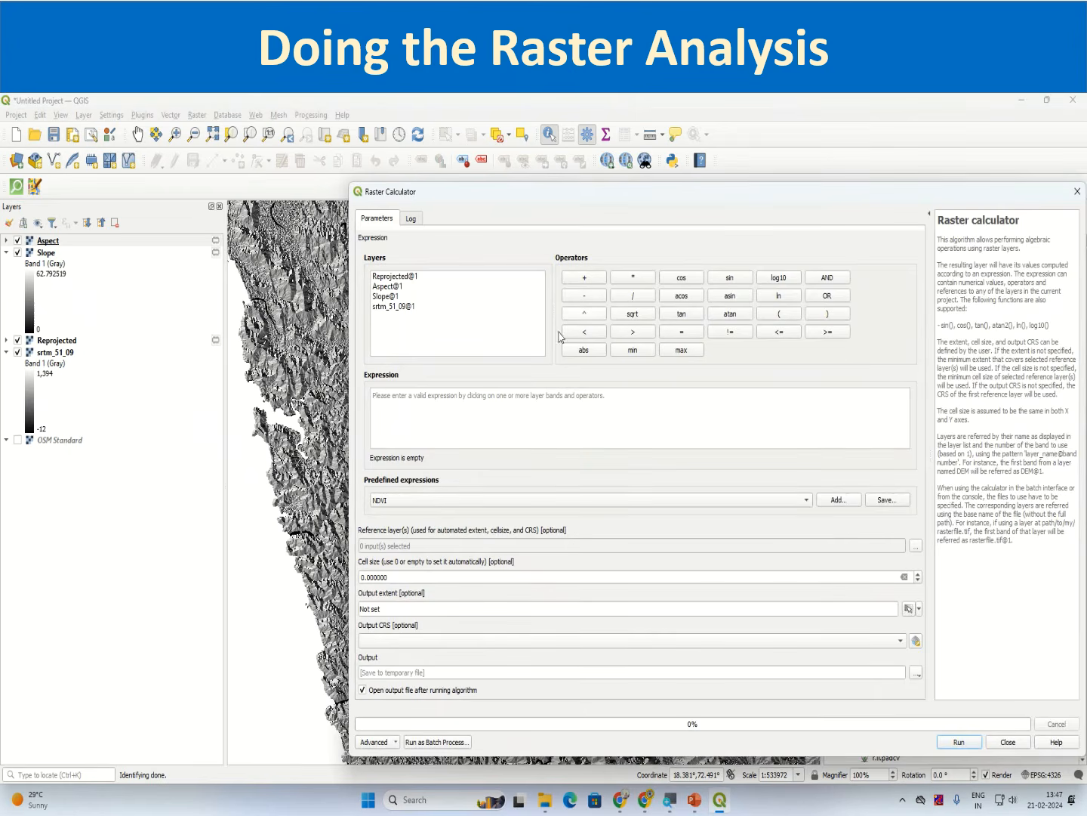
Step: Start the expression with the condition ("Aspect@1" >= 90) followed by the AND operator
double_click(391, 287)
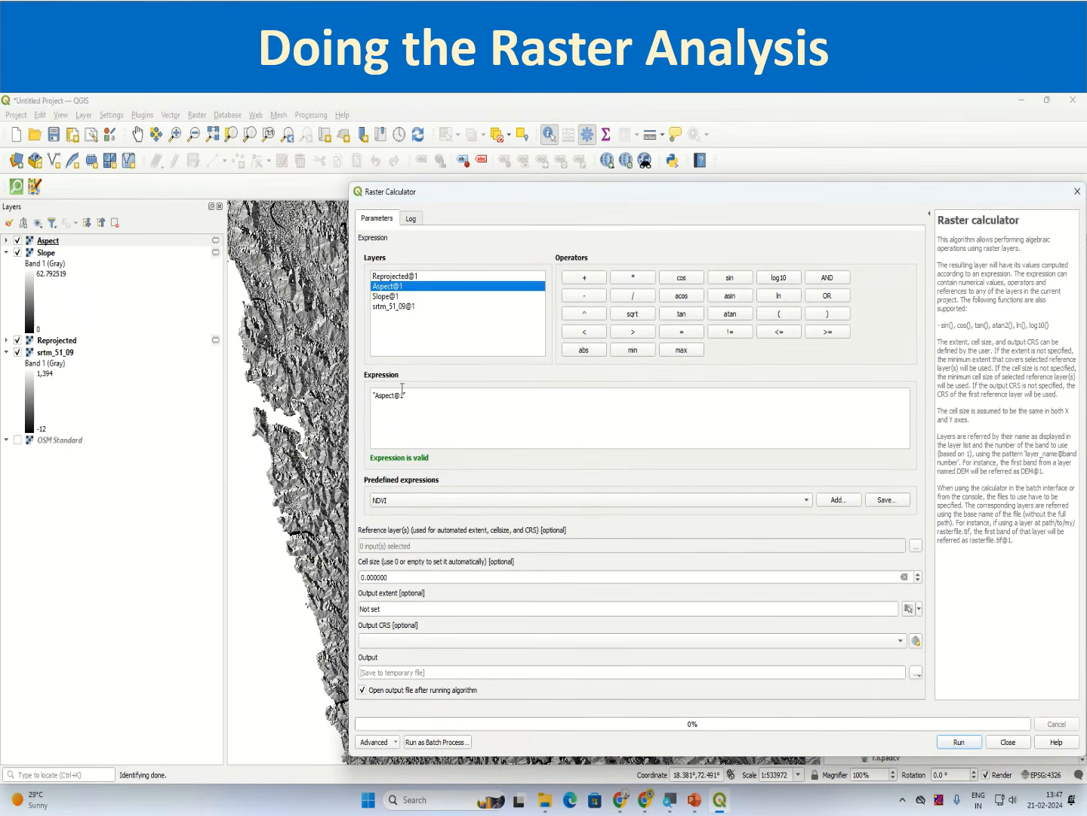
click(374, 397)
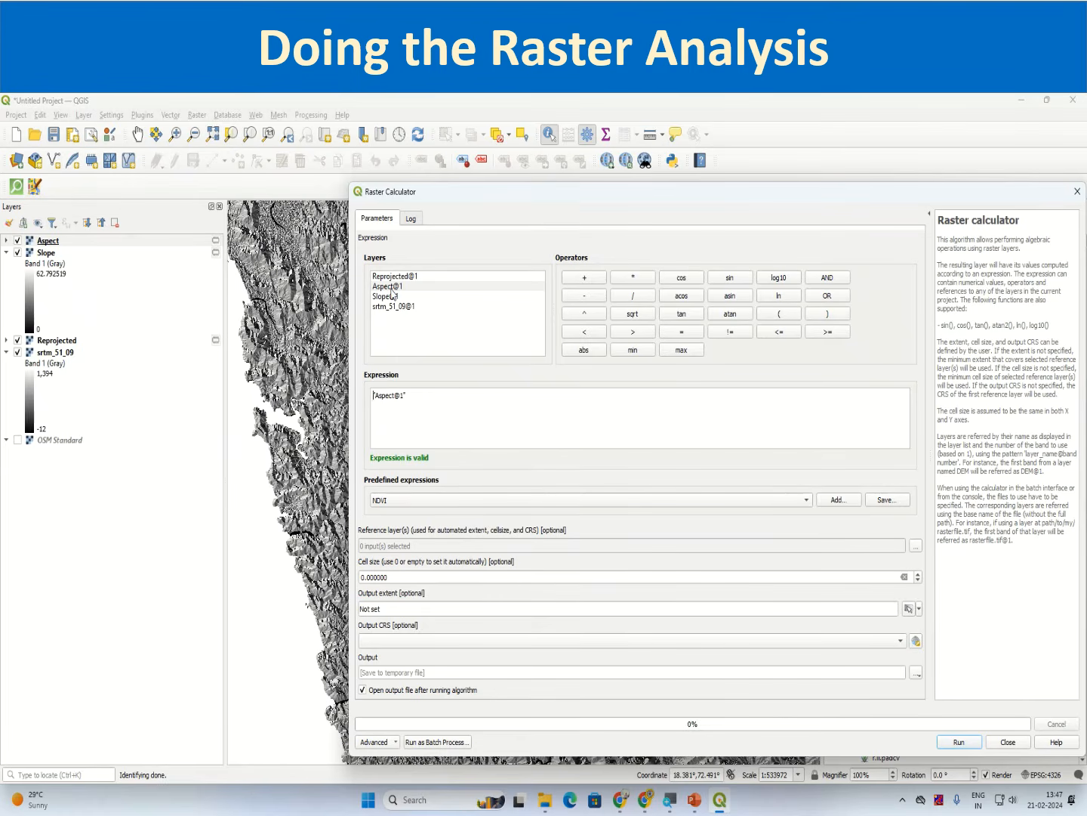
text(9)
key(BackSpace)
text(()
click(827, 332)
click(828, 314)
click(827, 277)
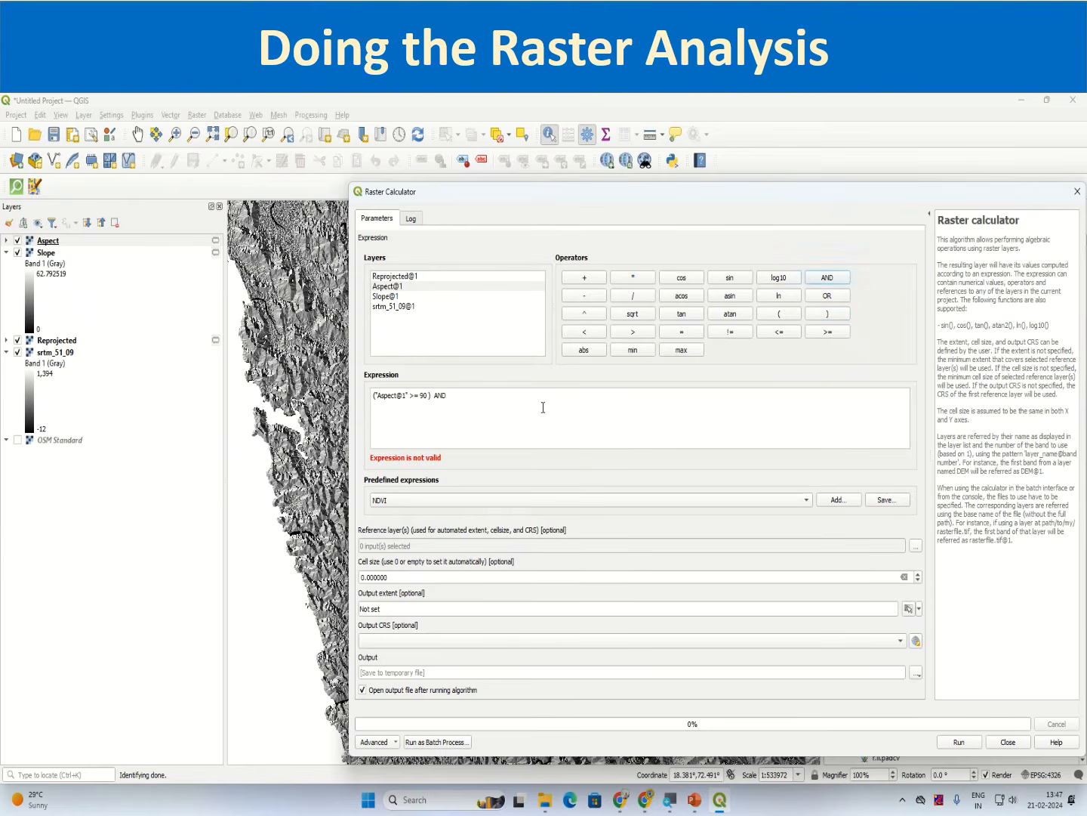
Step: Complete the expression with the second condition ("Aspect@1" <= 270) in parentheses
click(778, 313)
double_click(396, 288)
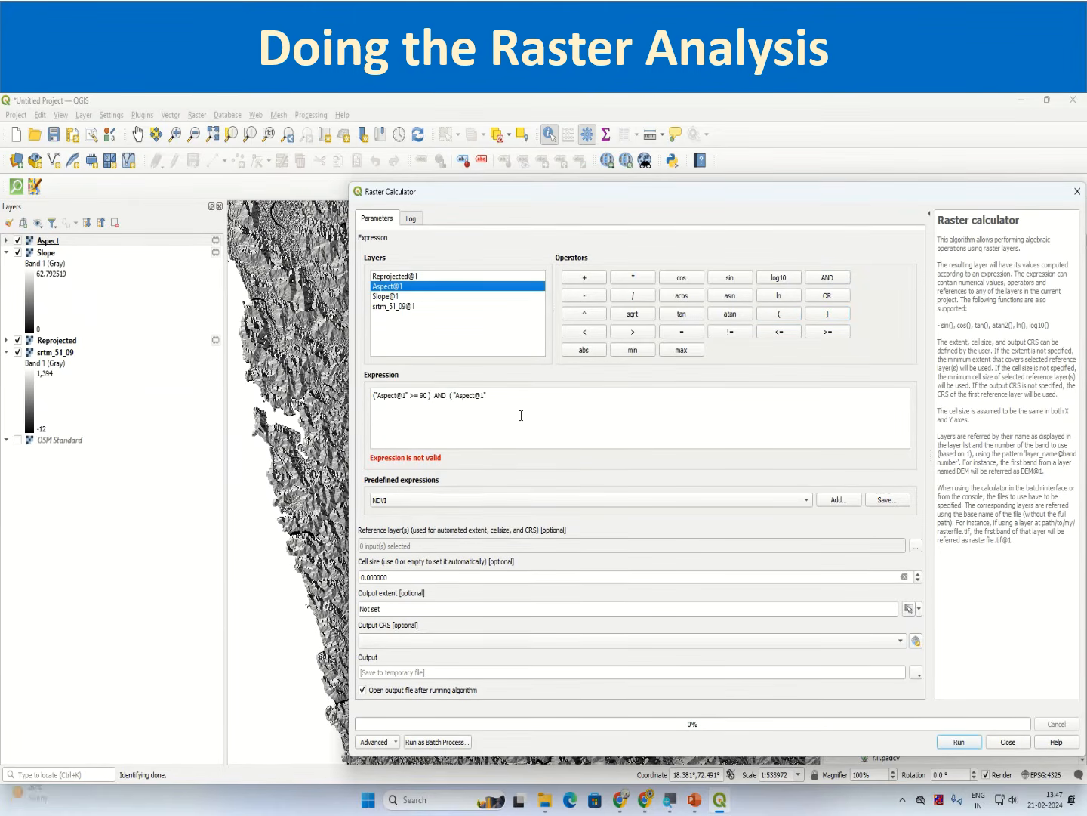
click(554, 393)
click(779, 331)
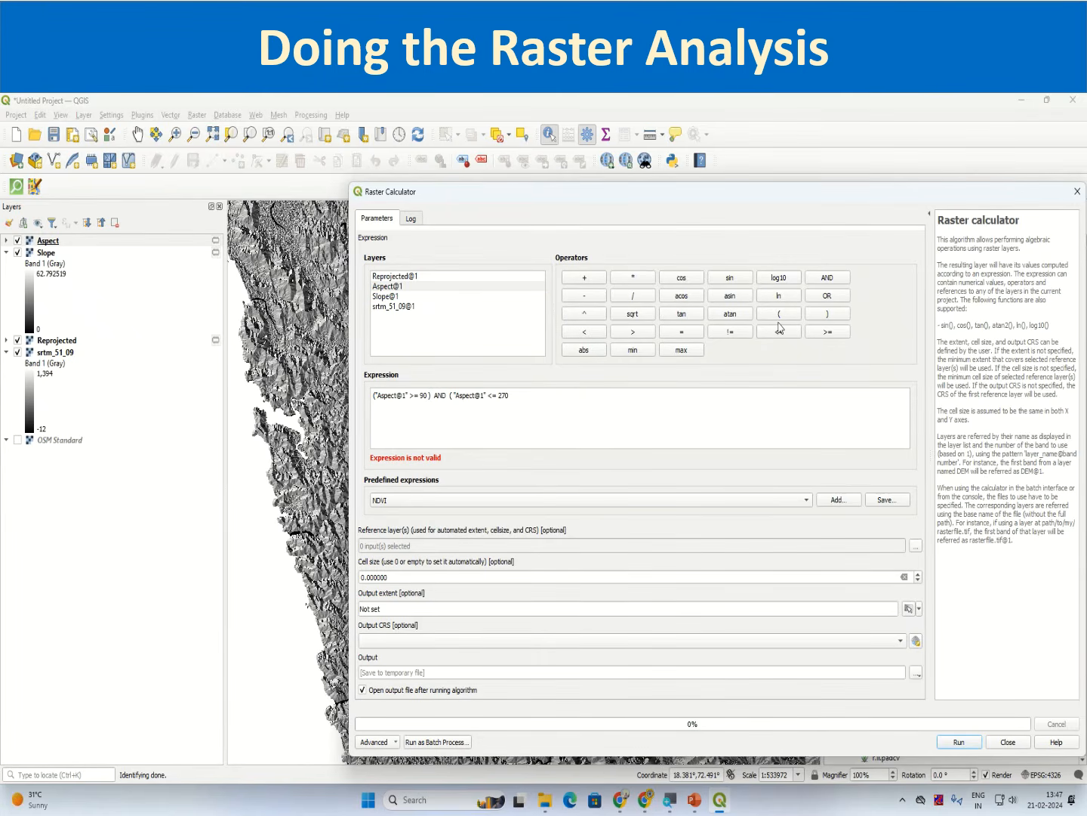
click(828, 314)
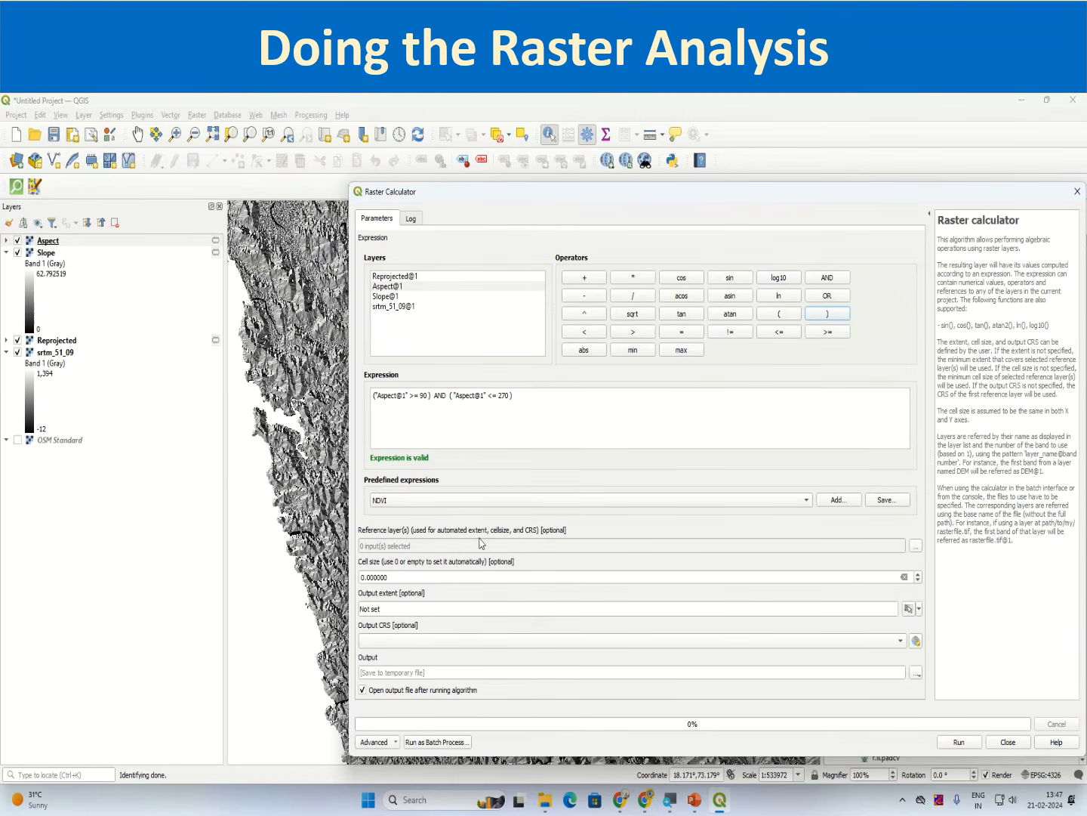
Step: Select one reference layer for automated extent, cell size and CRS
click(916, 545)
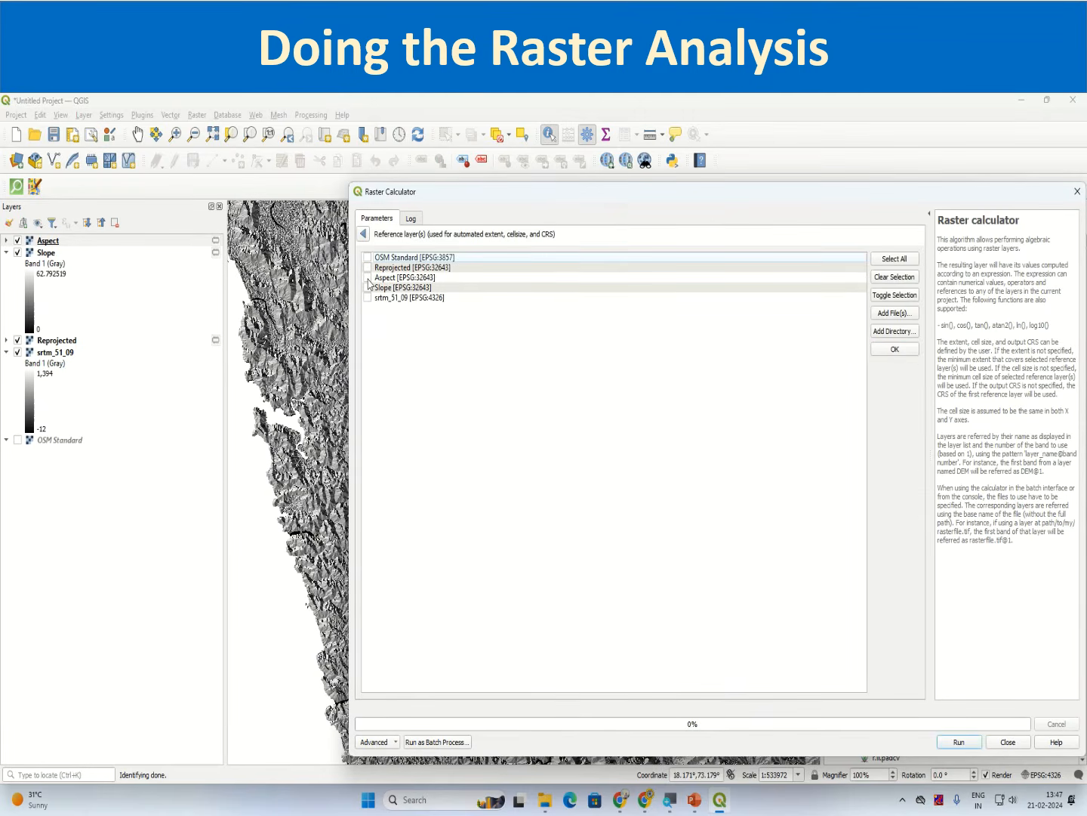
click(364, 235)
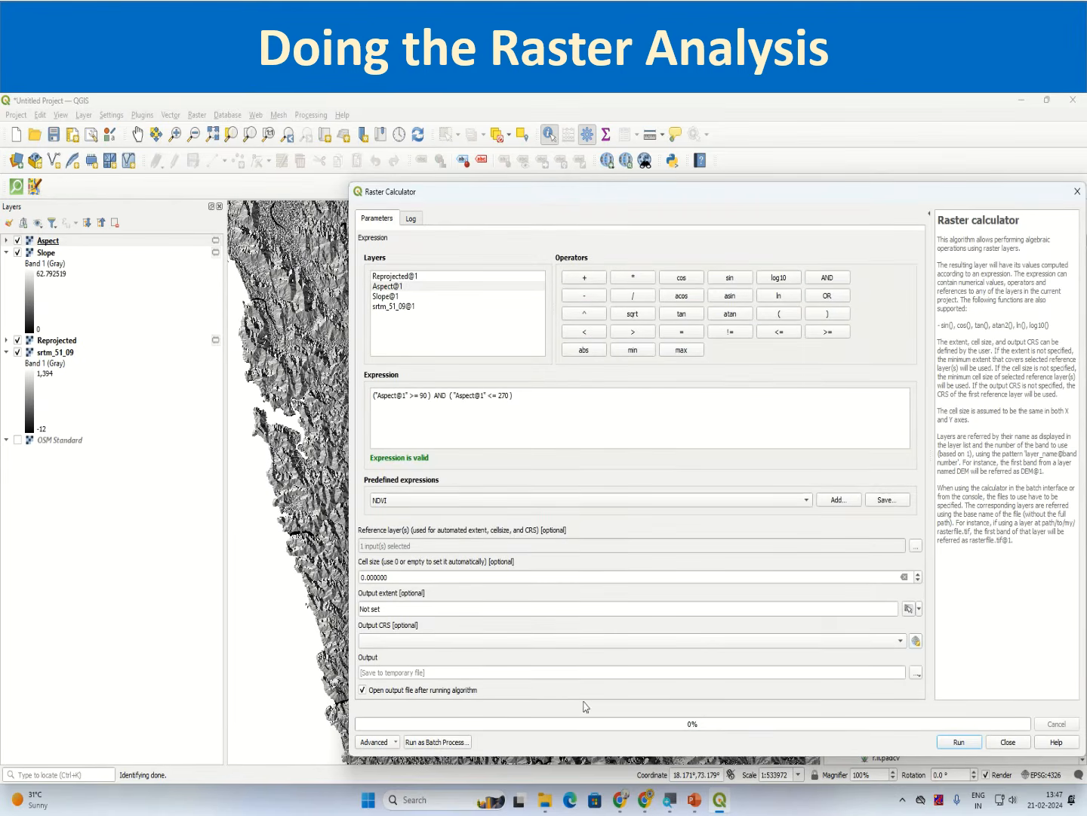
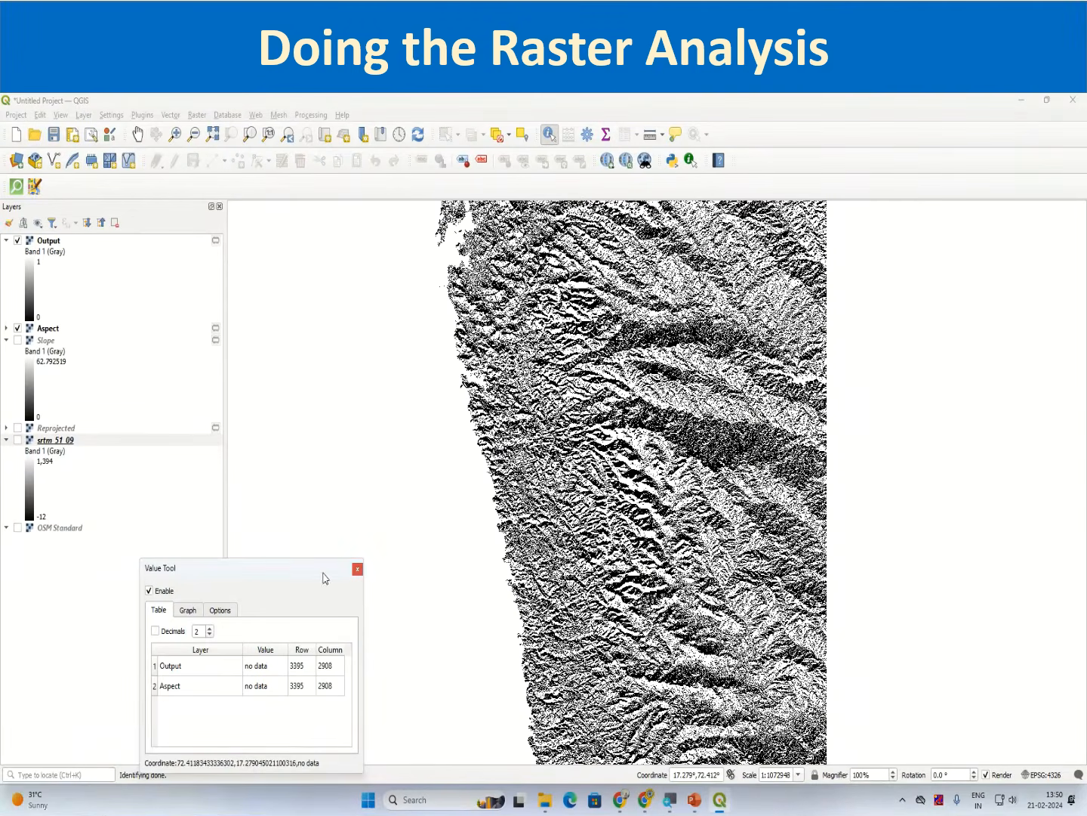
Step: Dock and then close the Value Tool panel
drag(323, 573, 143, 584)
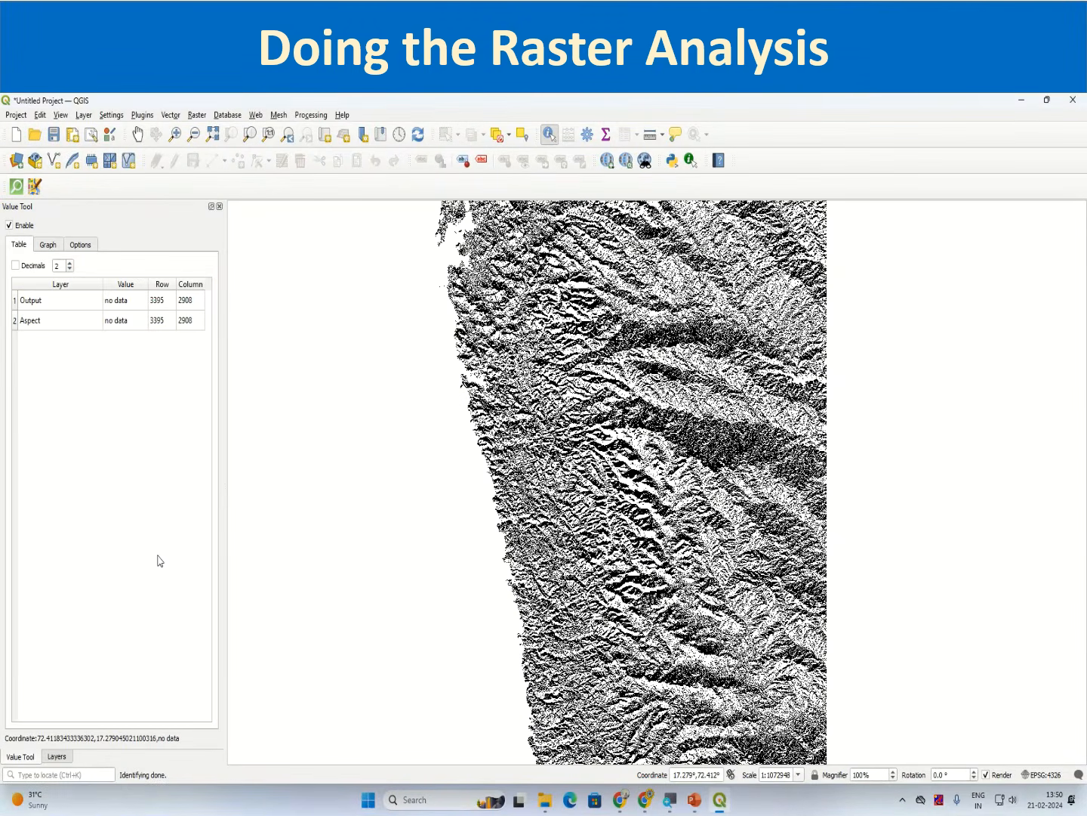
click(219, 207)
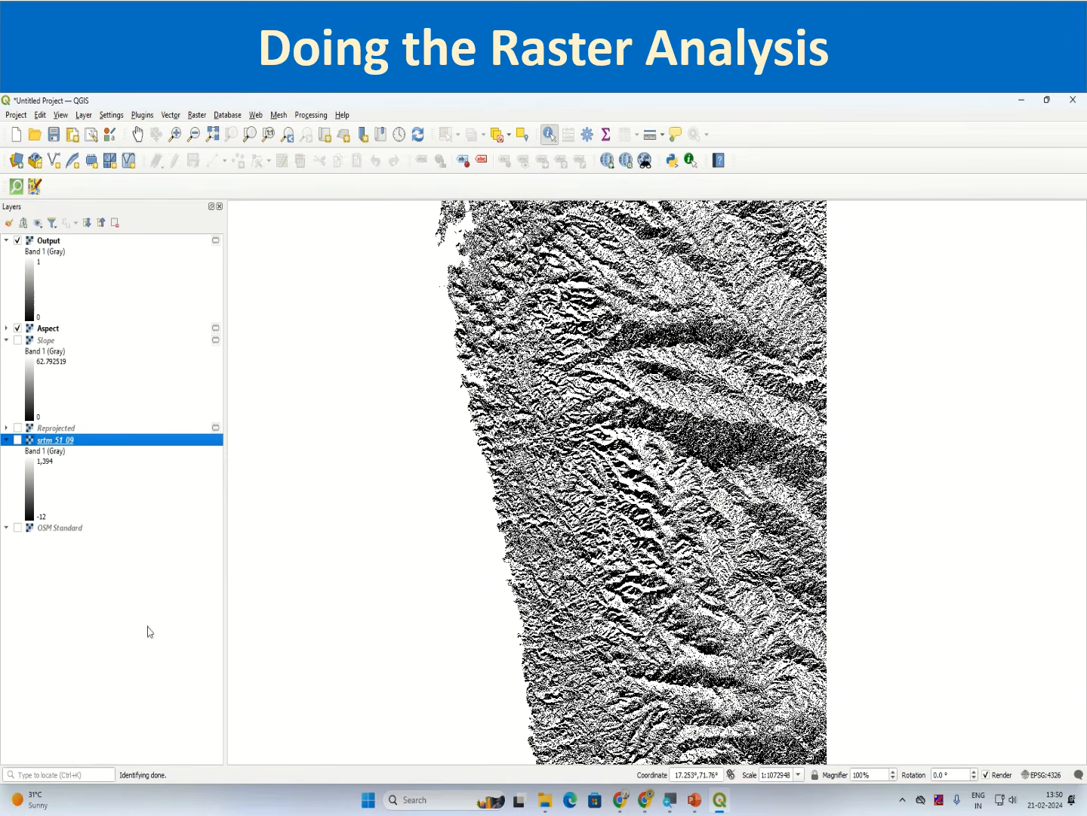
Step: Hide the Aspect and Output layers and display only the Slope layer
click(17, 327)
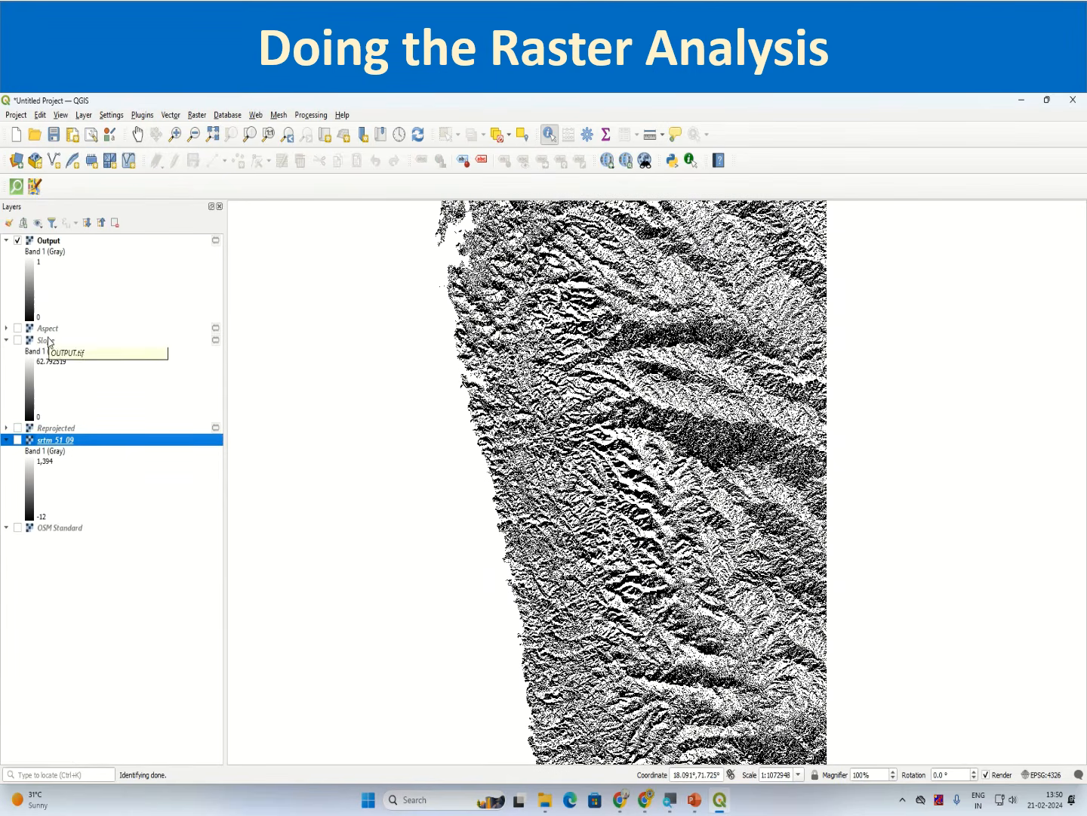
click(22, 242)
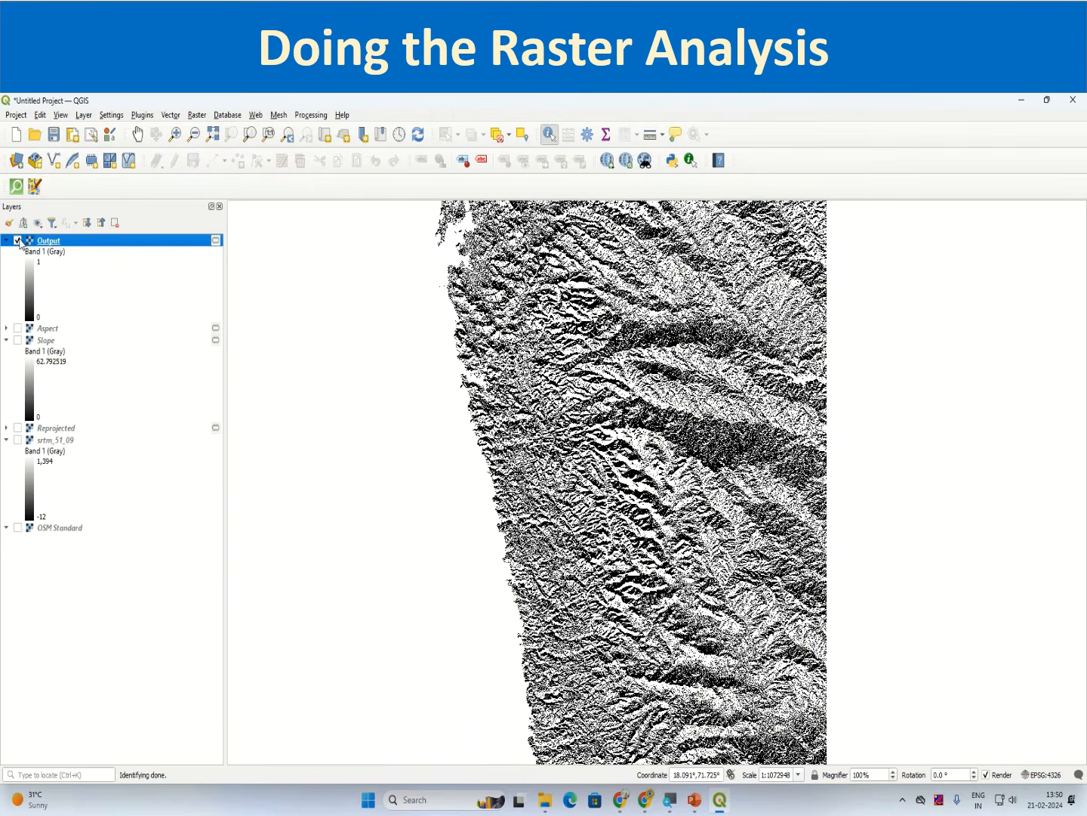
click(17, 240)
click(18, 340)
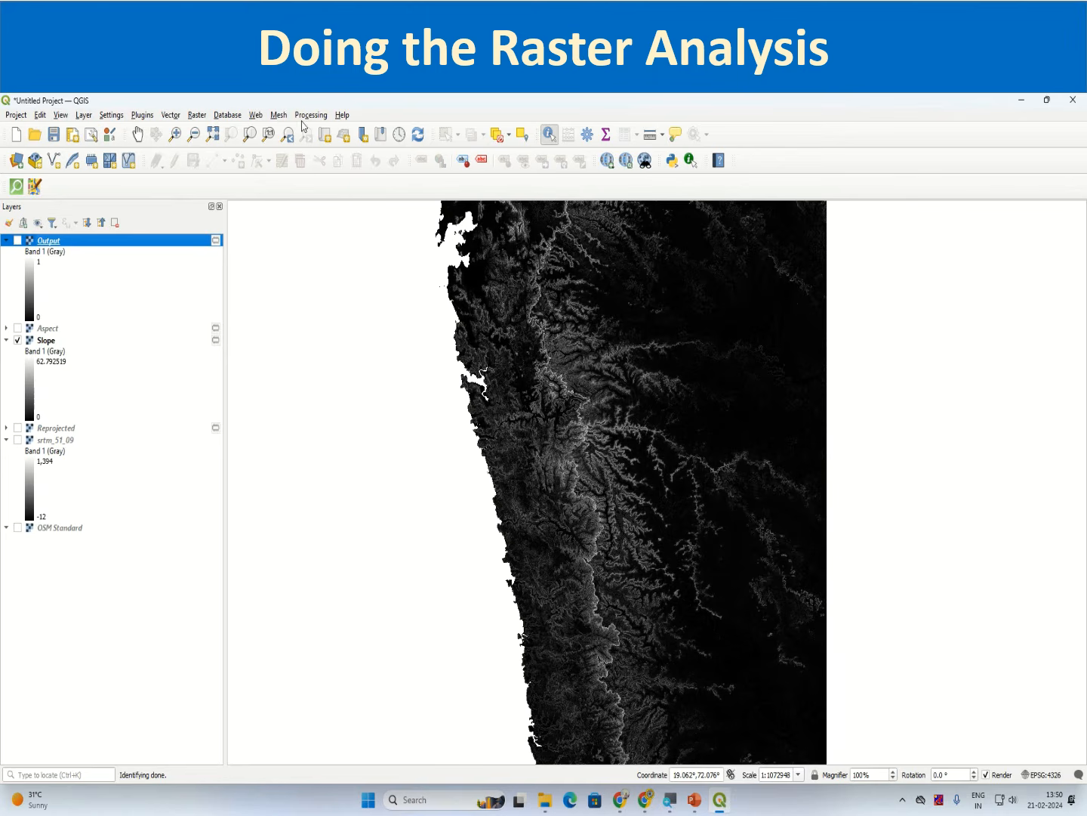
click(49, 341)
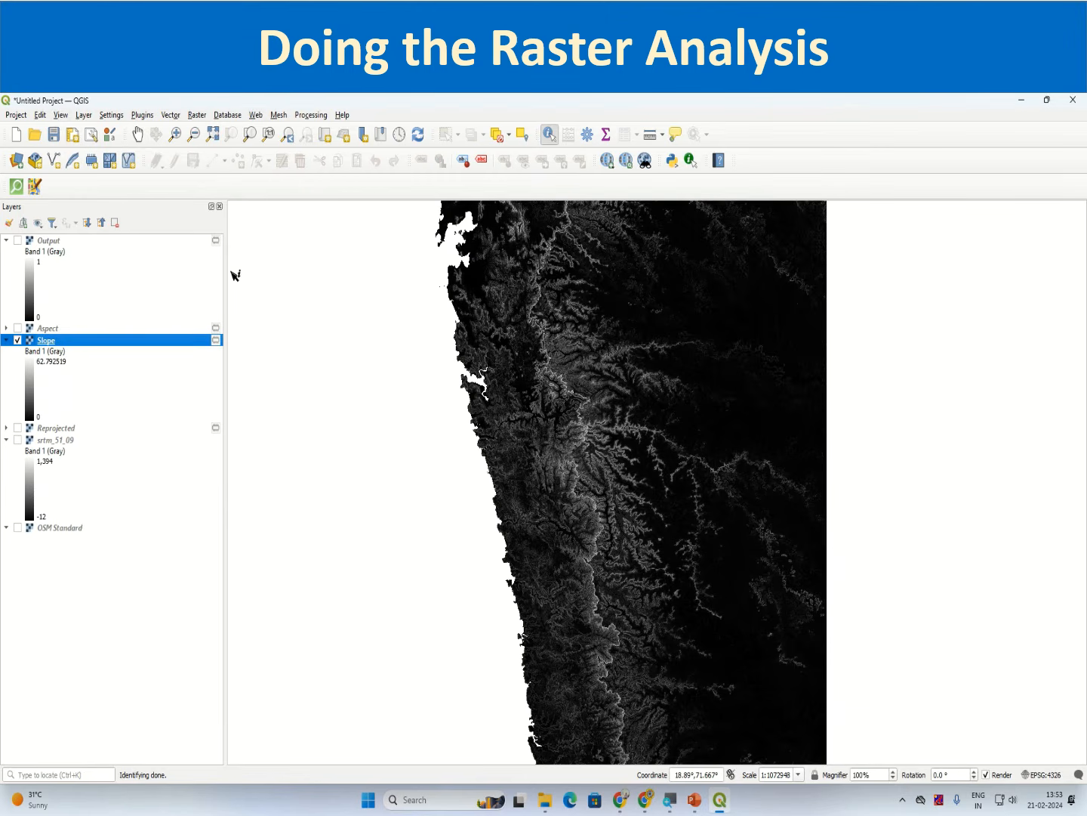
click(196, 114)
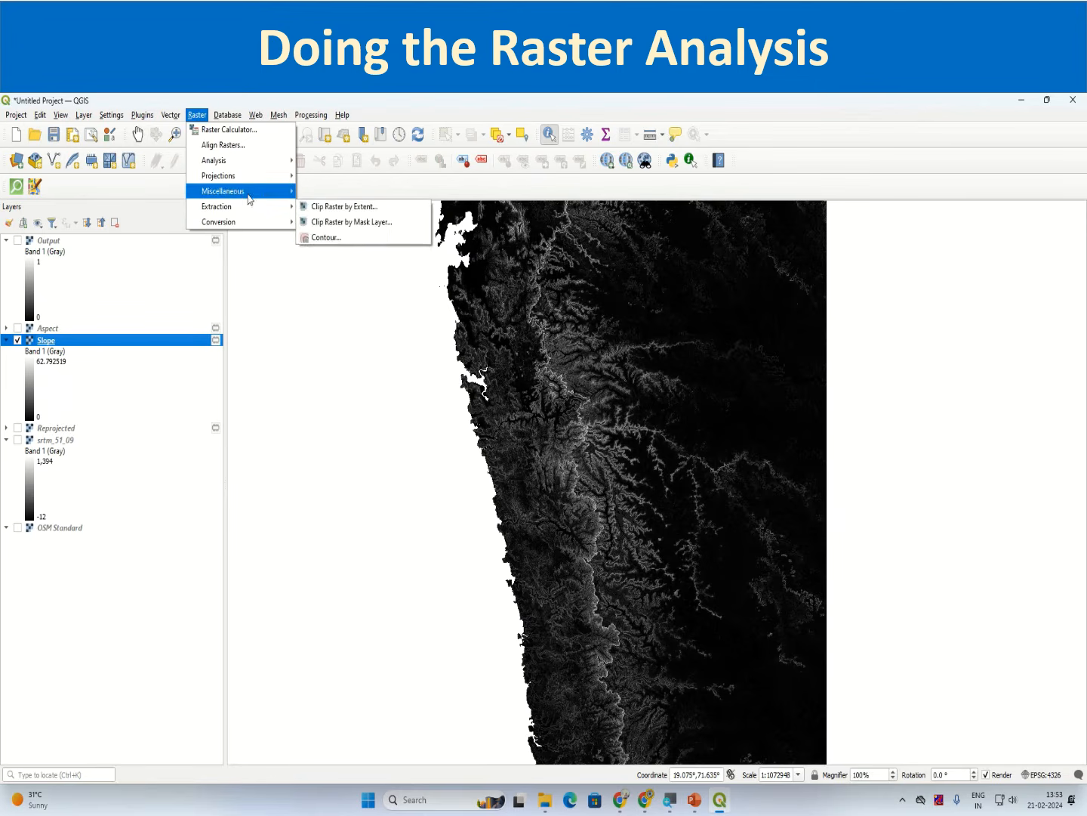
mouse_move(250, 224)
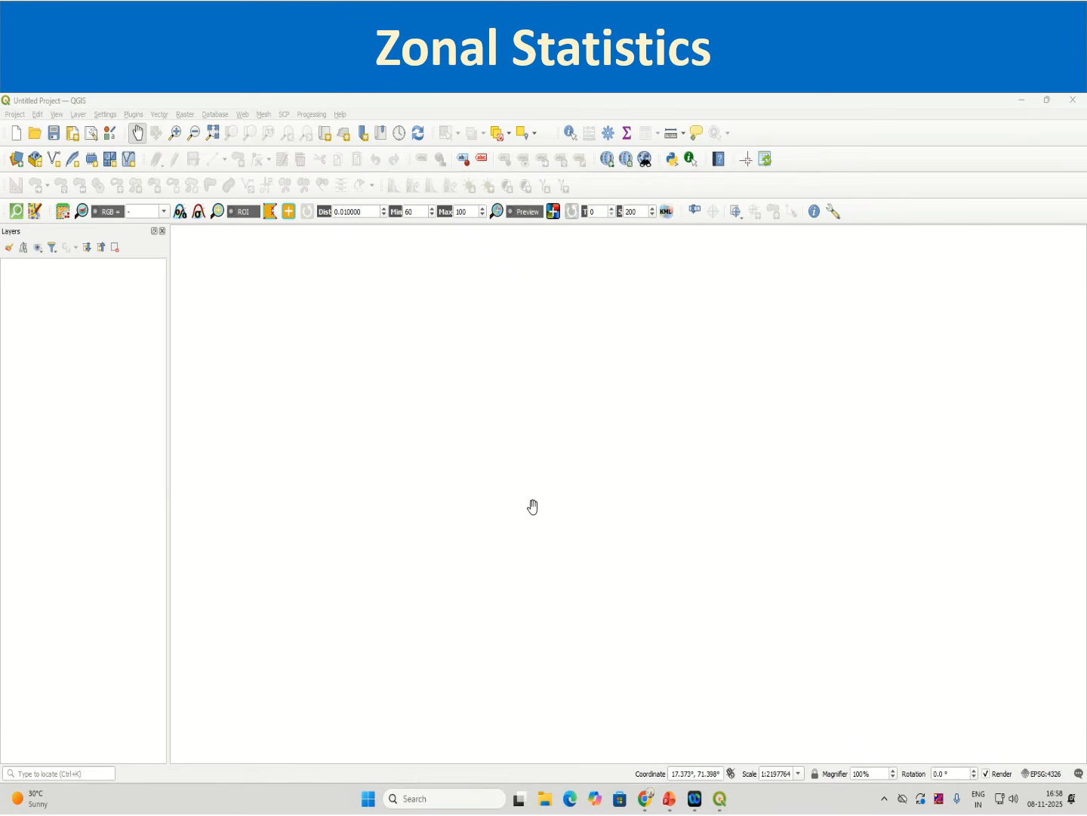
Step: Open the Data Source Manager's Raster page, clear the dataset path and browse for a file
click(17, 162)
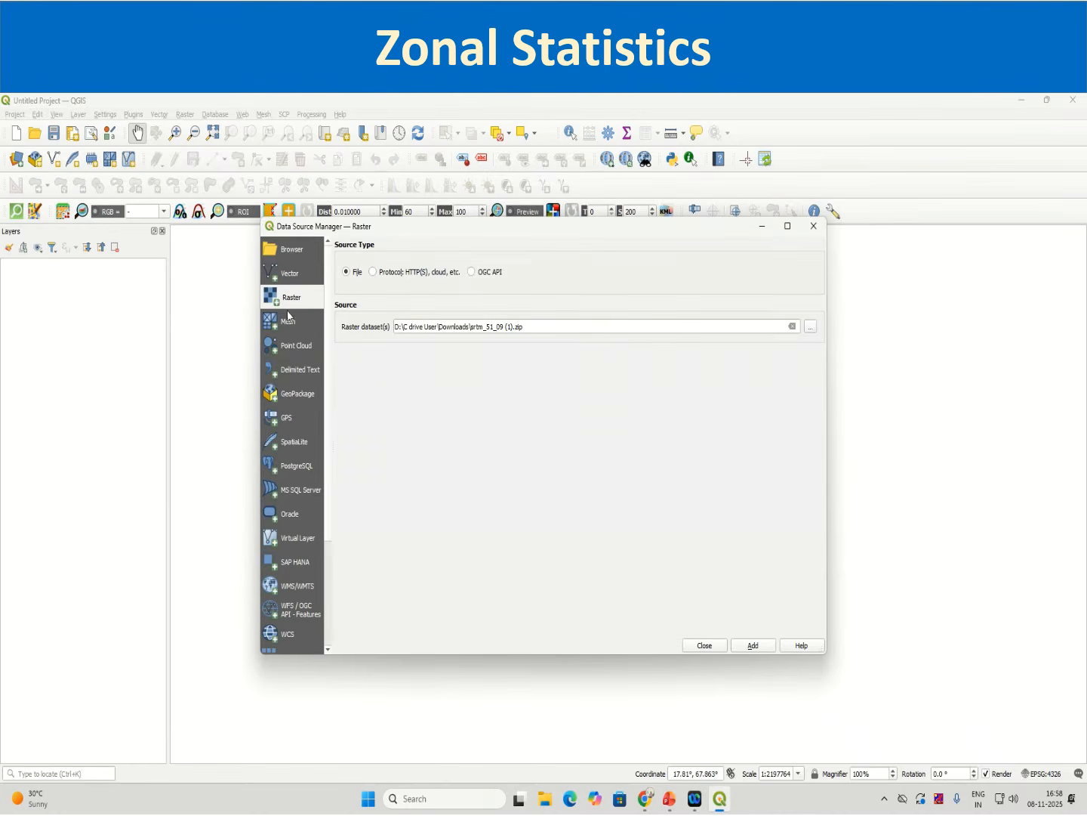
click(285, 320)
click(293, 304)
click(793, 327)
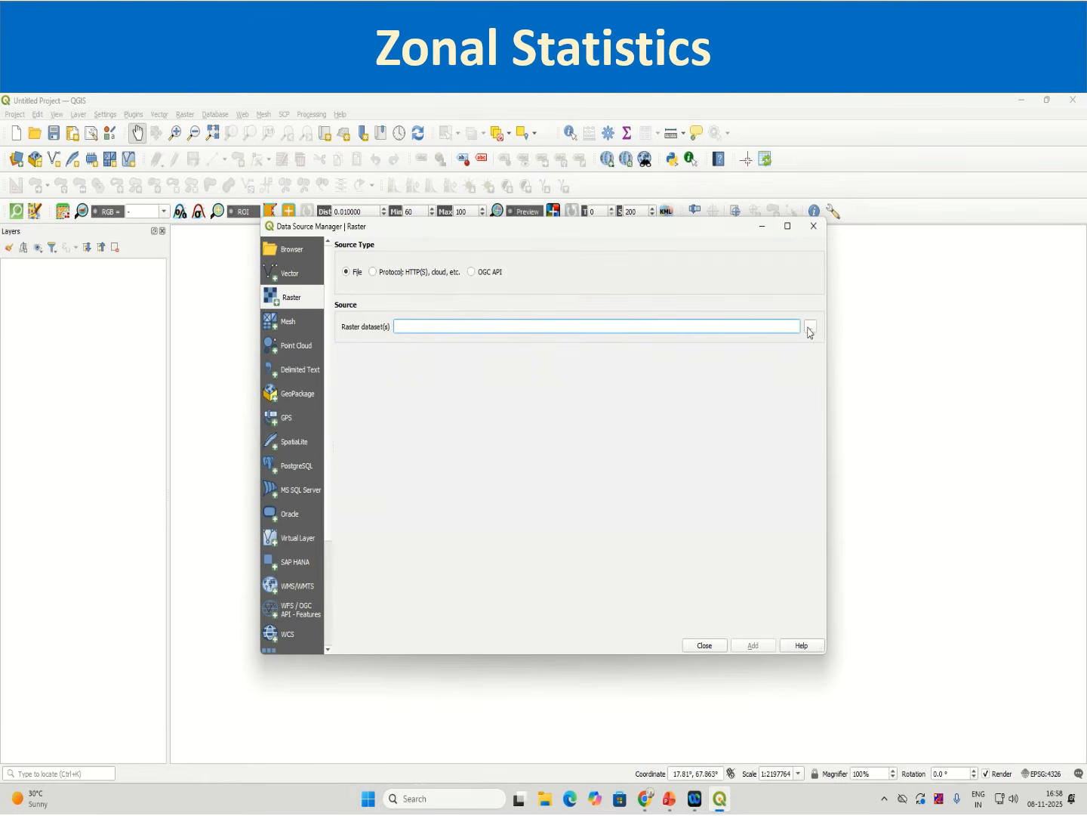
click(809, 329)
Step: Select srtm_51_09 (1) from the Downloads folder and add it as a raster layer
scroll(533, 480, down, 3)
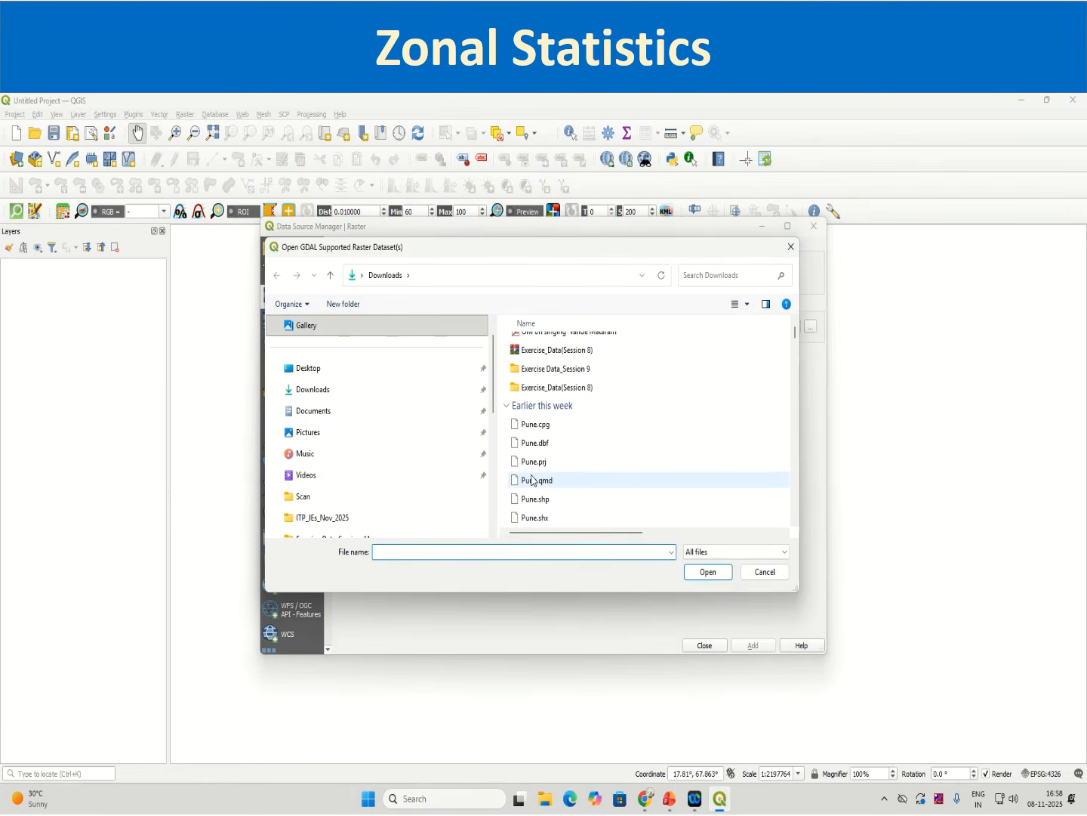
scroll(532, 480, up, 1)
scroll(533, 480, down, 7)
scroll(532, 480, up, 3)
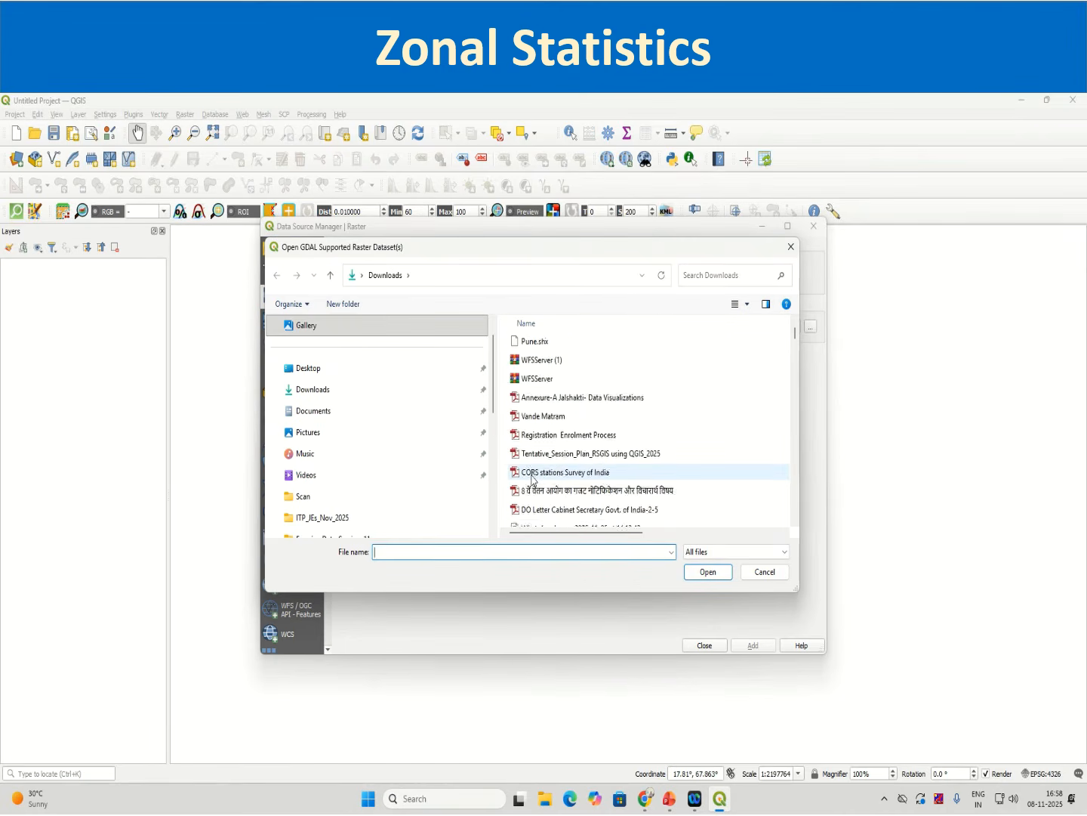
scroll(533, 480, up, 6)
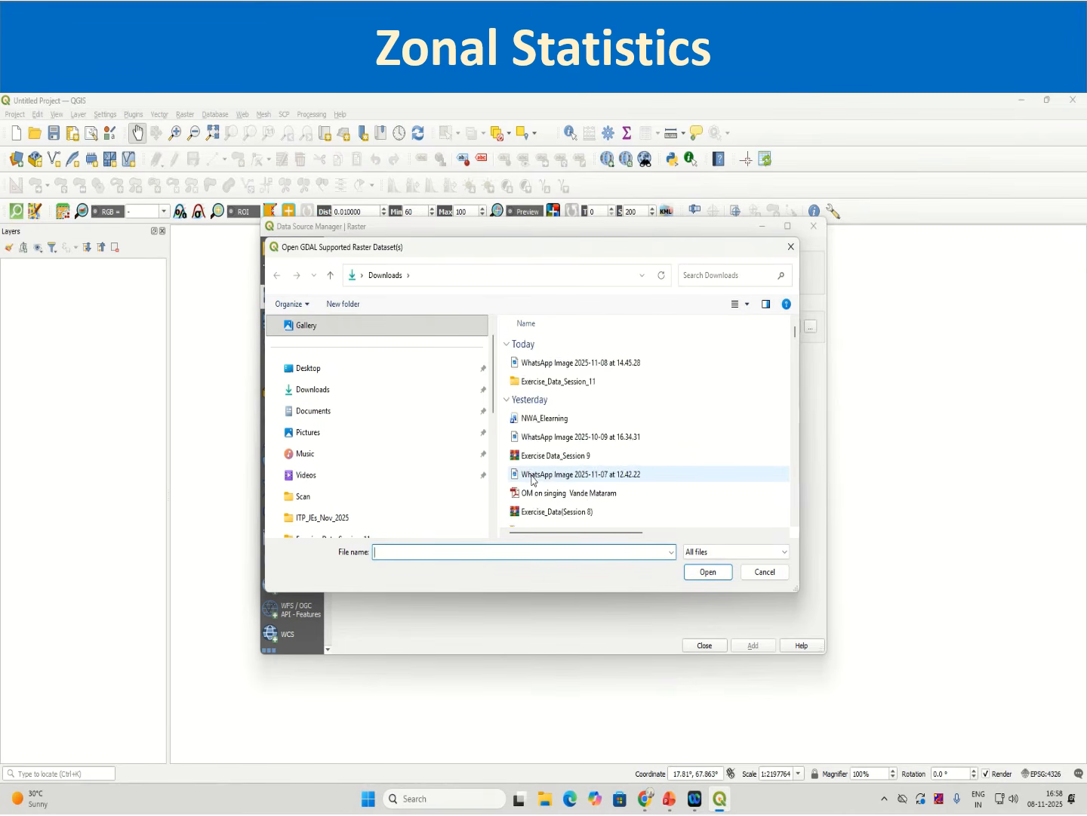
scroll(533, 481, down, 5)
scroll(532, 481, down, 1)
click(536, 444)
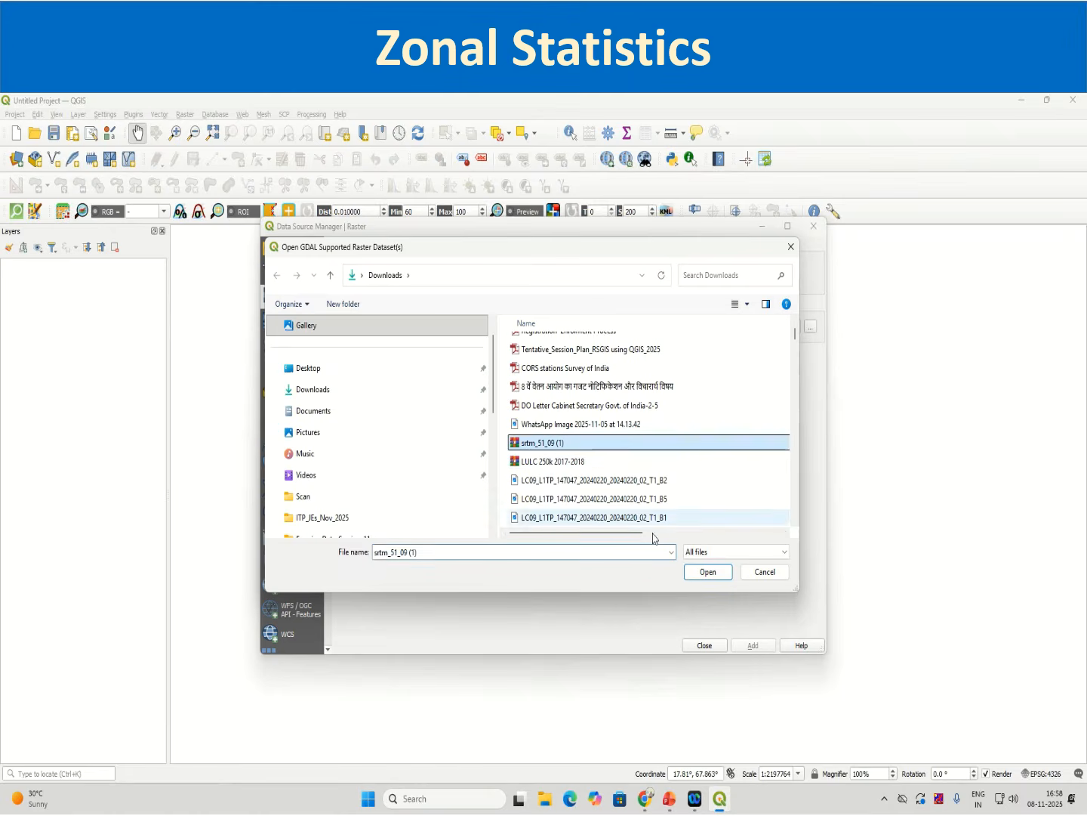
click(708, 572)
click(753, 647)
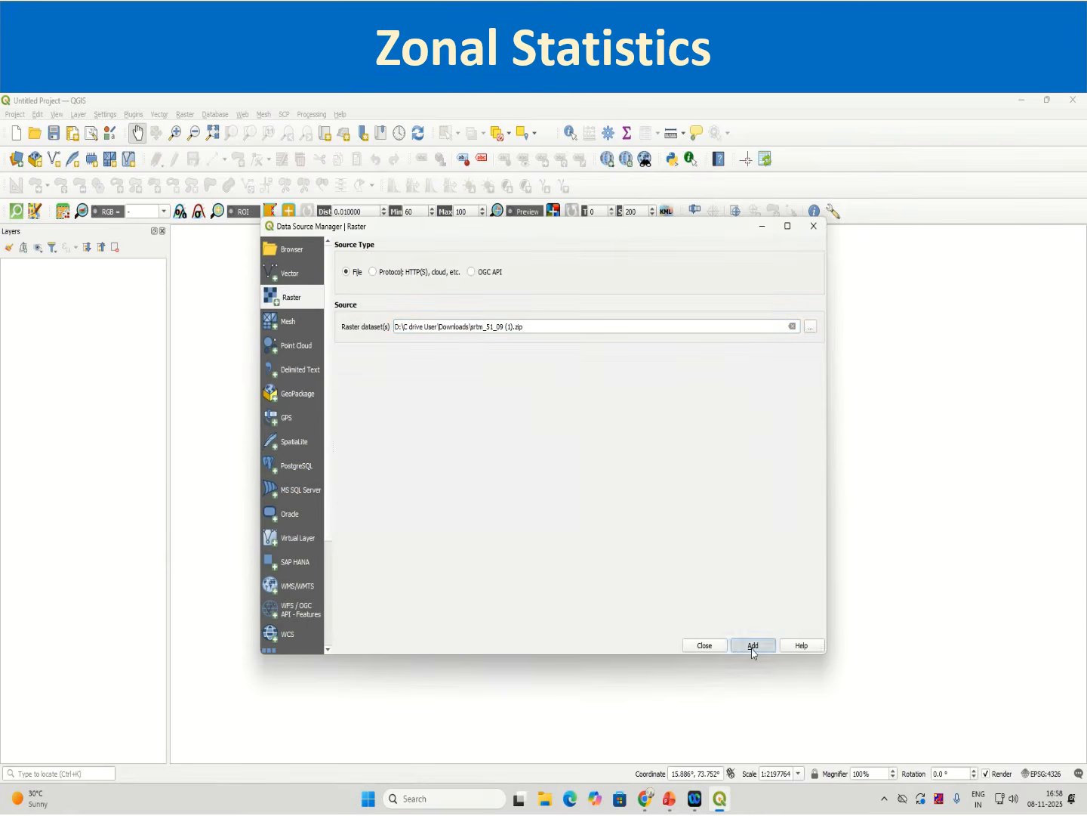
click(705, 646)
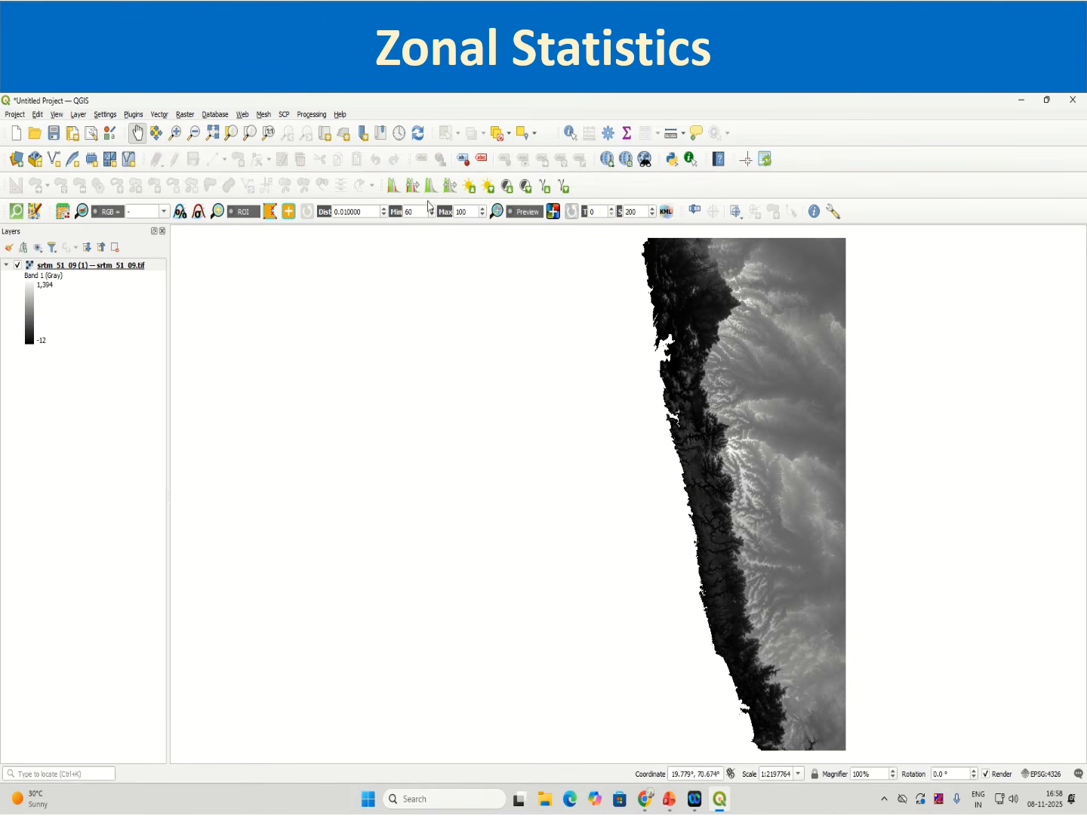
Step: Add the Google Road basemap through QuickMapServices
click(264, 115)
mouse_move(243, 116)
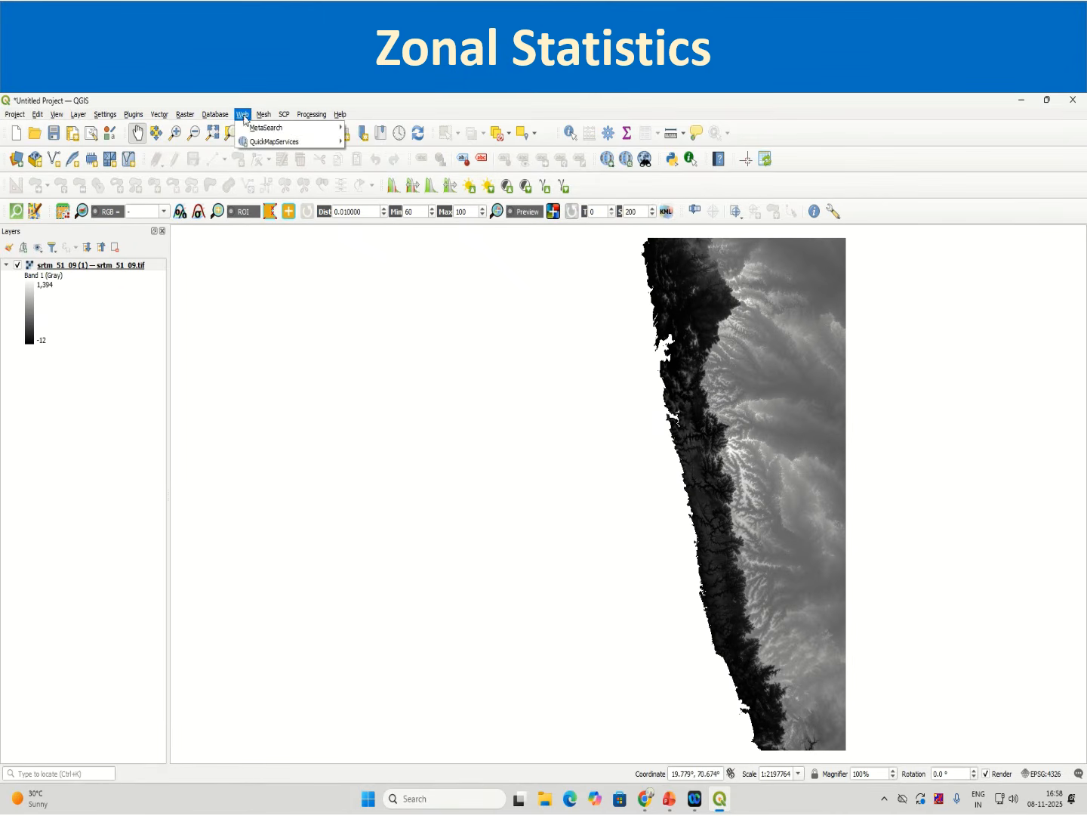
mouse_move(304, 142)
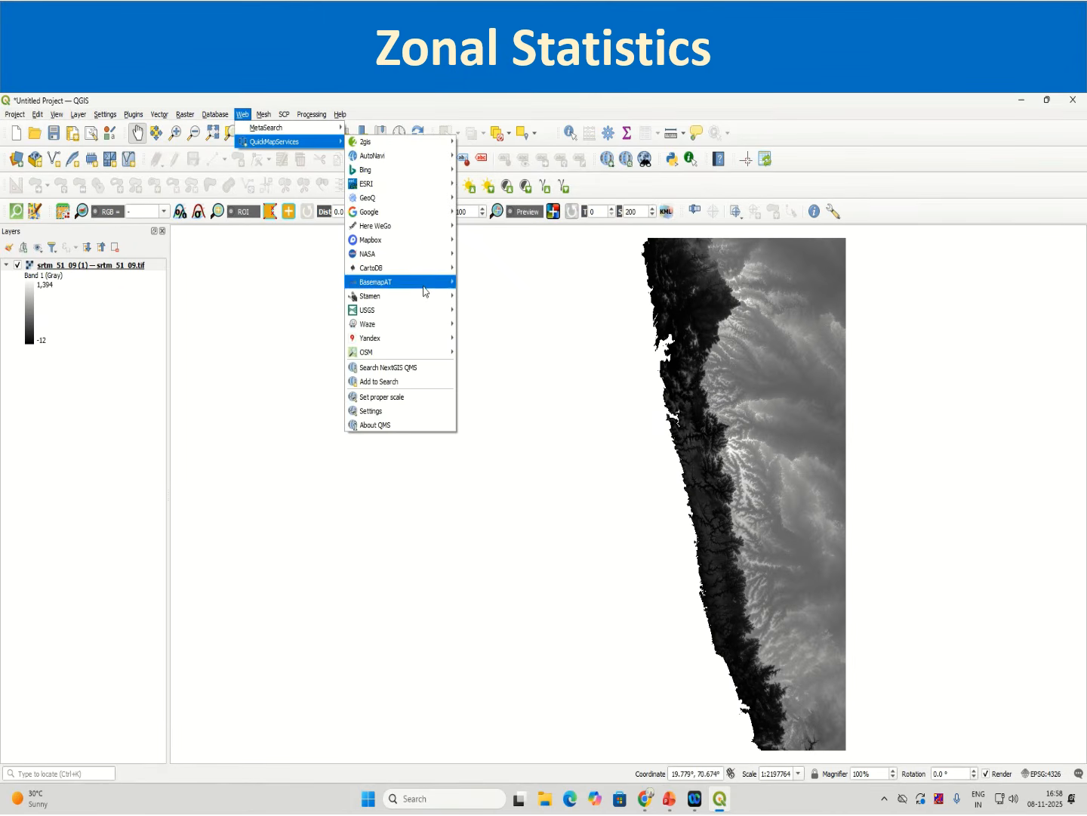
mouse_move(423, 300)
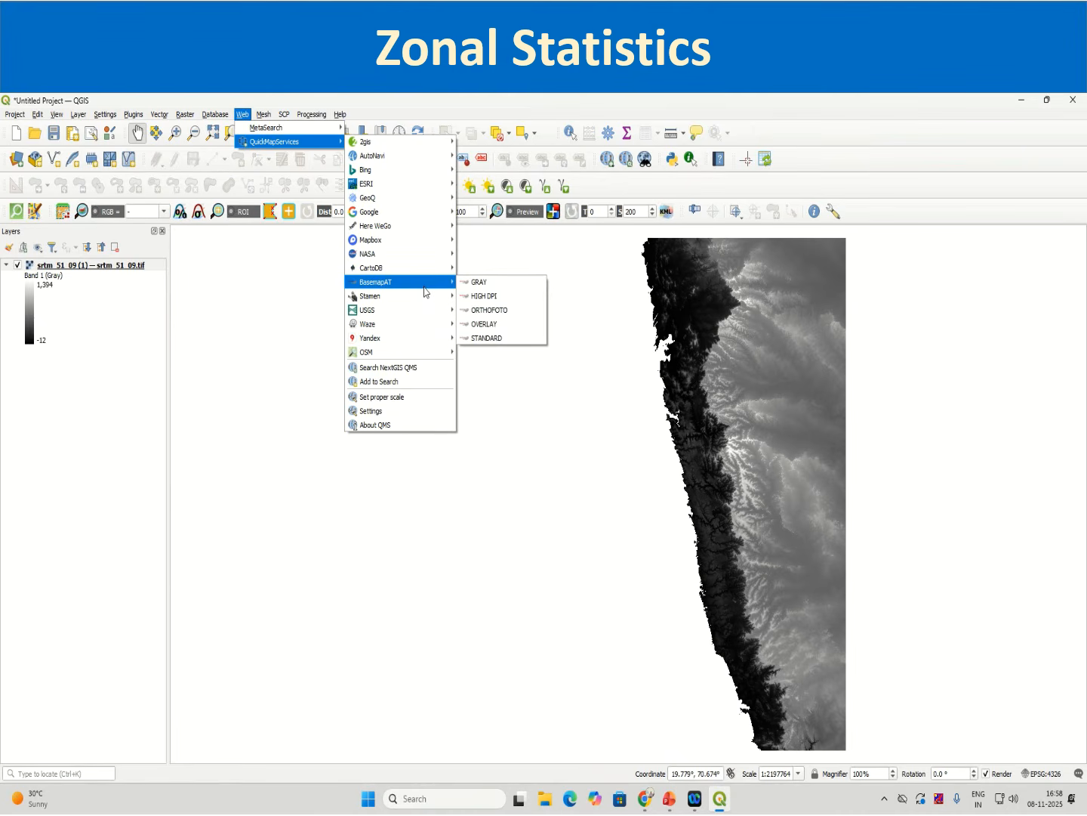
mouse_move(428, 215)
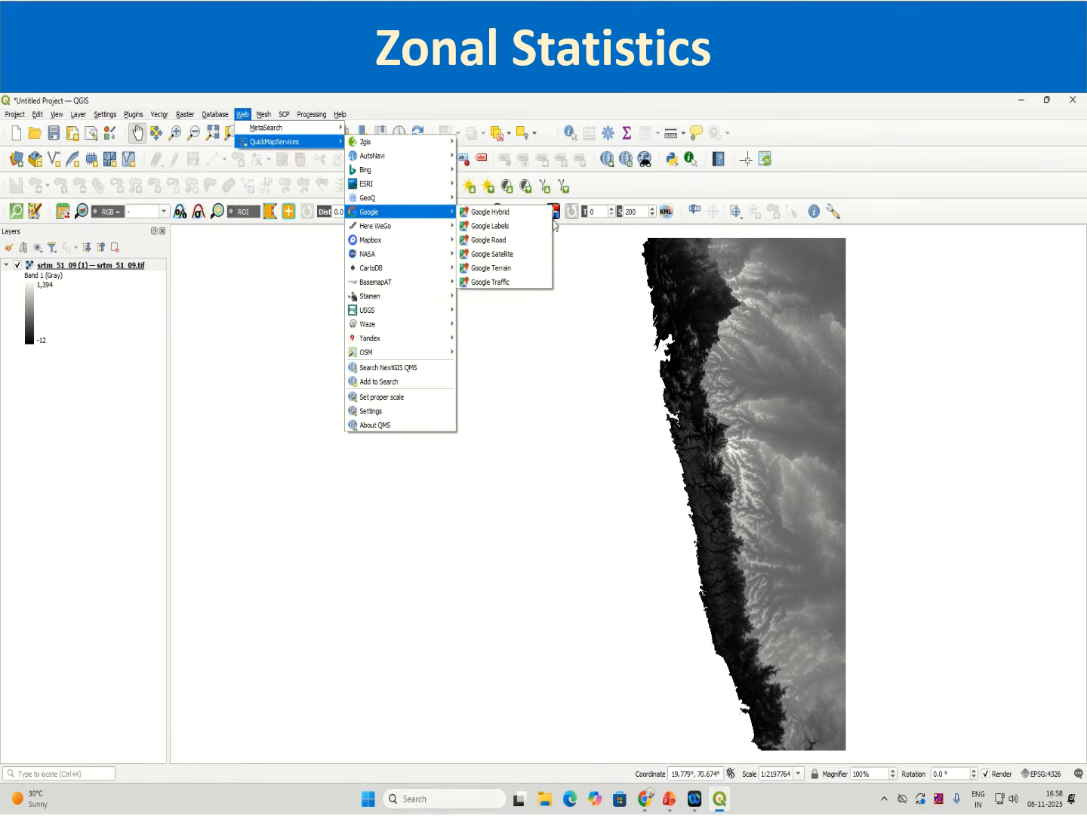
click(524, 250)
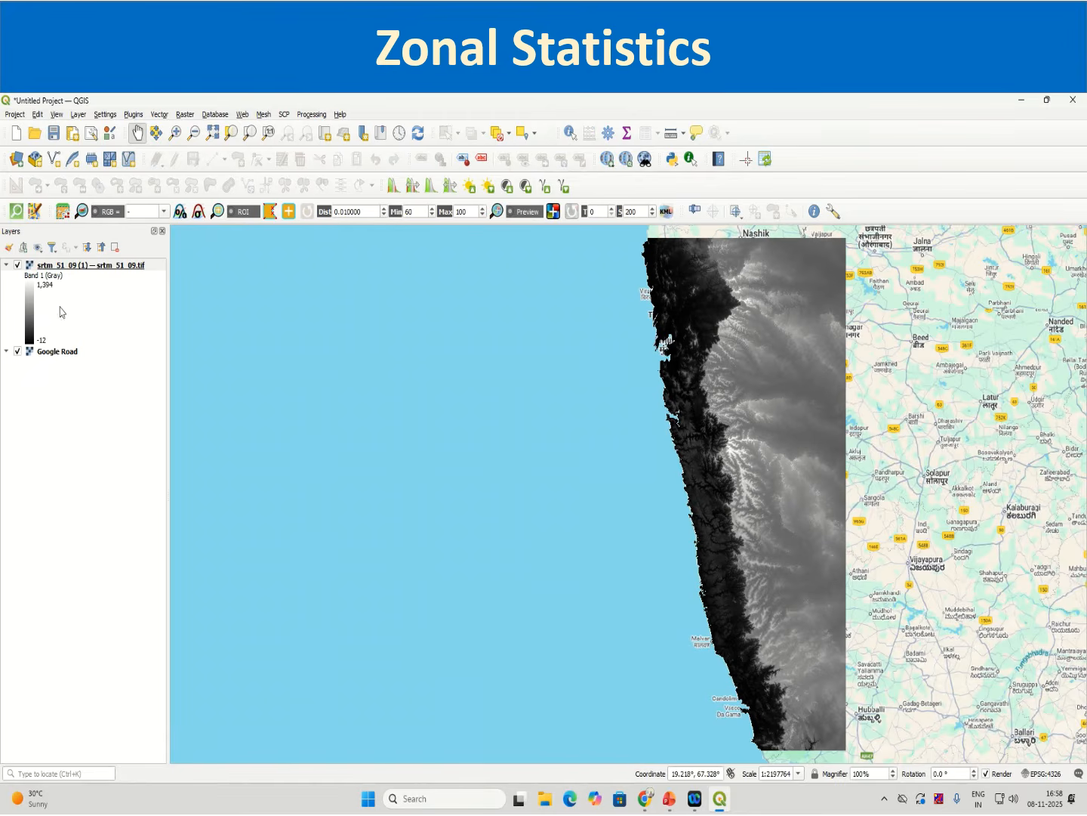
Step: Compare the DEM's extent with the Google Road basemap by toggling the raster layer
click(17, 264)
drag(527, 447, 475, 509)
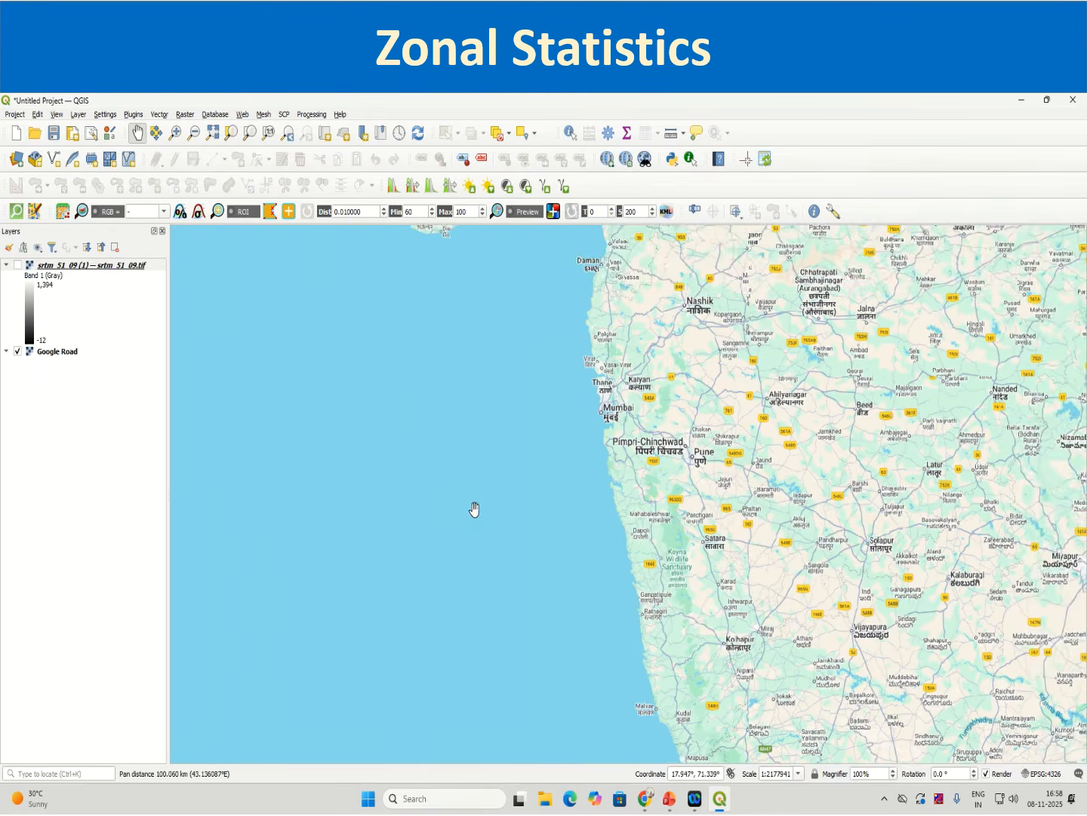
scroll(495, 476, down, 2)
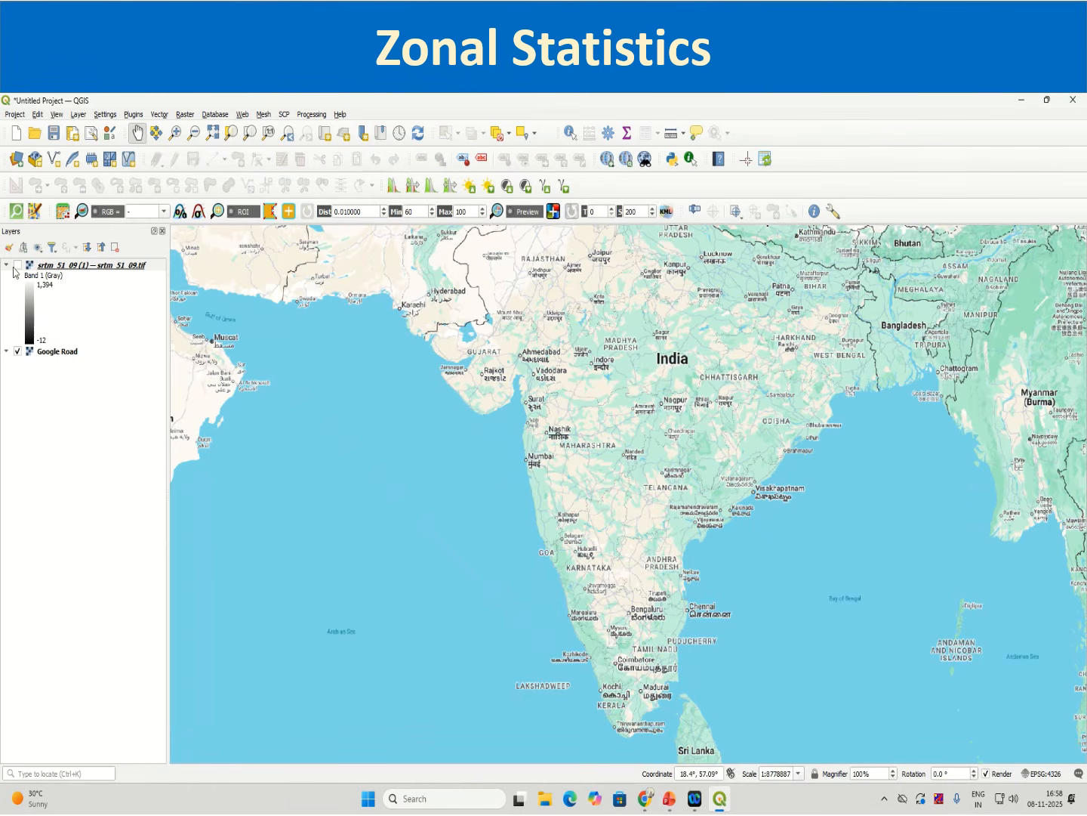
click(17, 264)
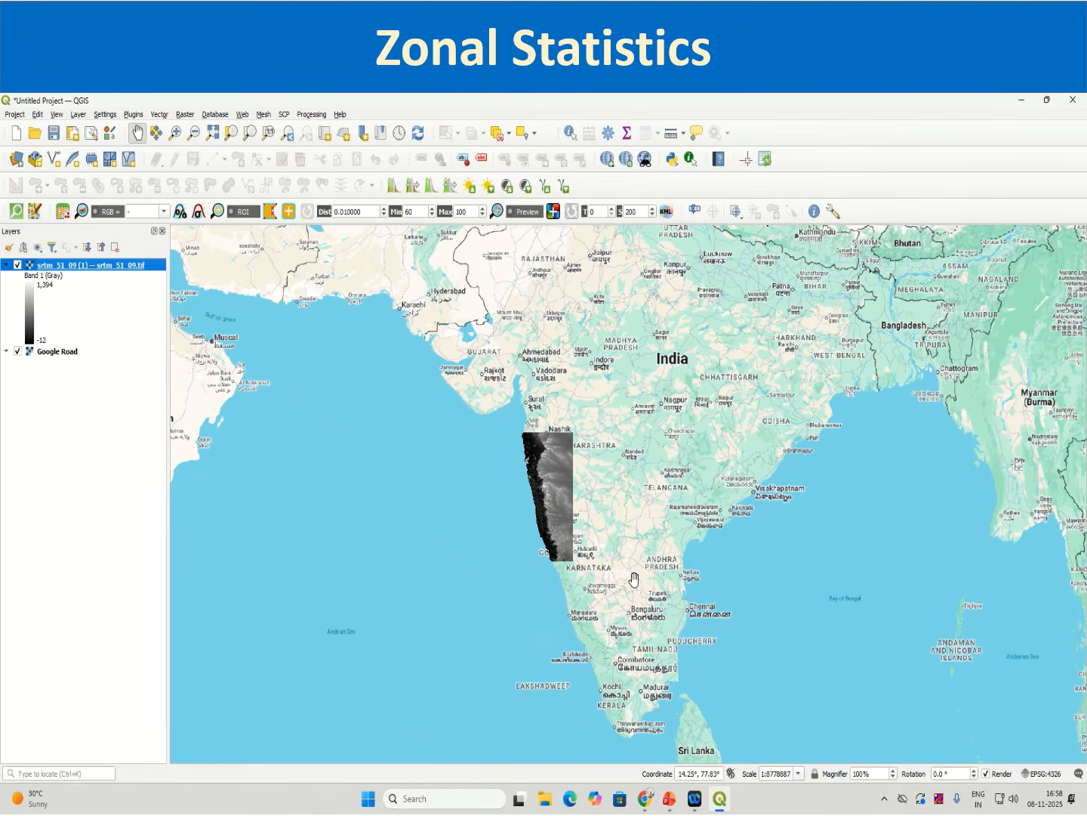
Step: Switch to Chrome, open the SRTM Data page at srtm.csi.cgiar.org and search for 5 x 5 degree GeoTIFF tiles
click(648, 805)
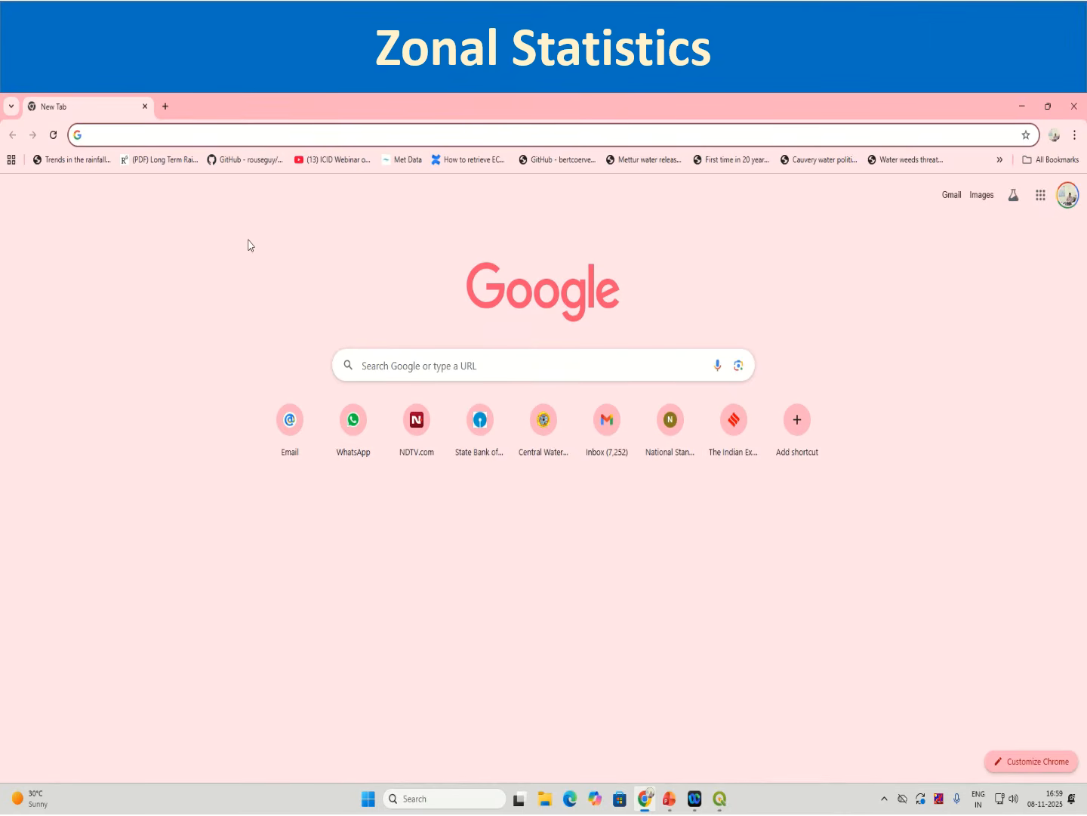
text(srt)
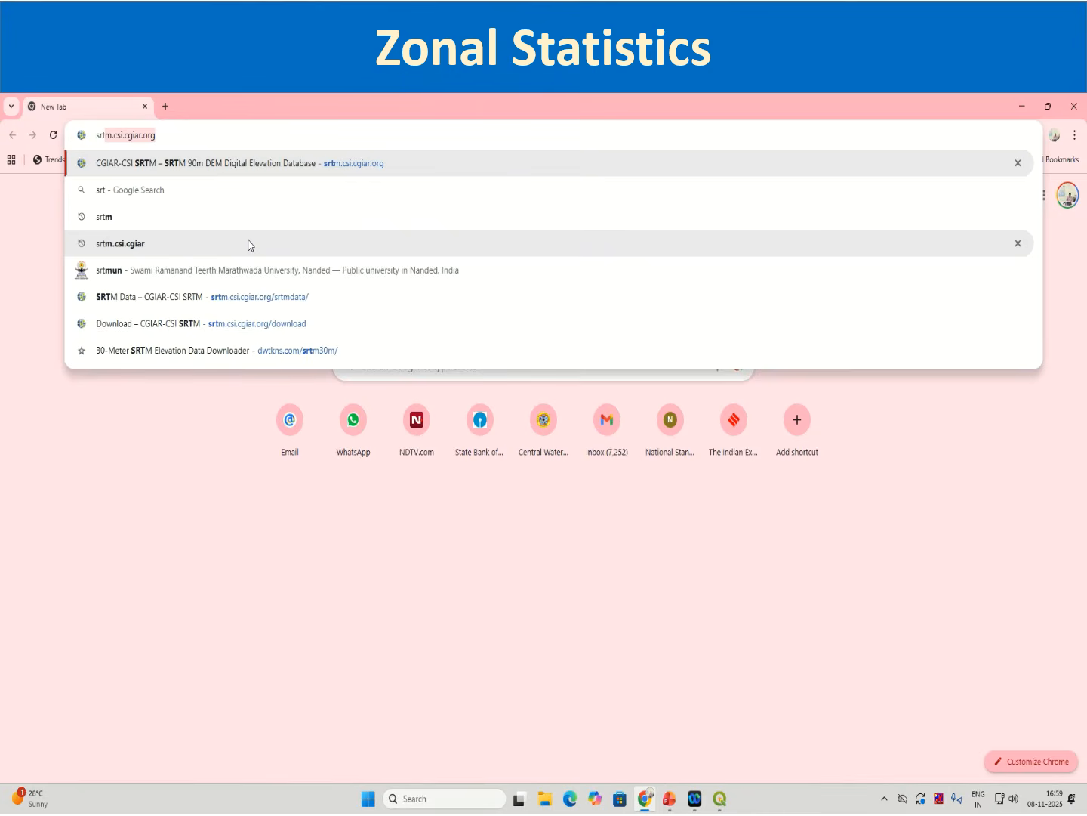
key(Return)
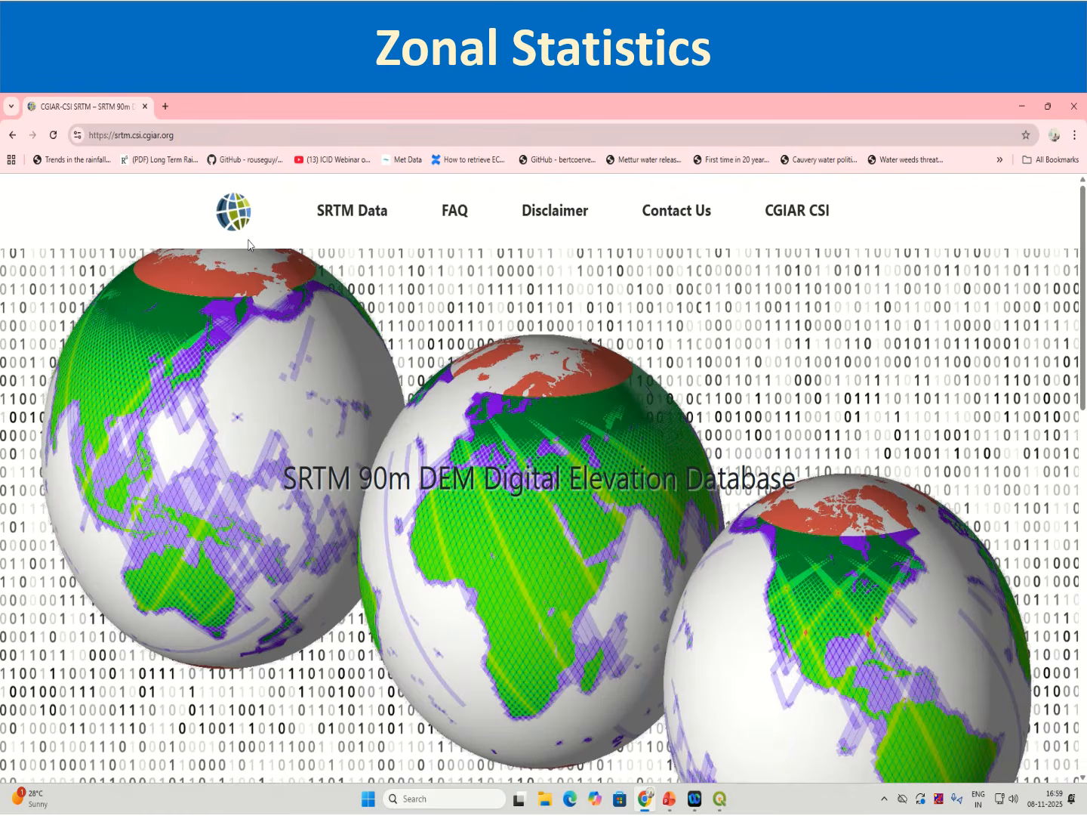
click(352, 210)
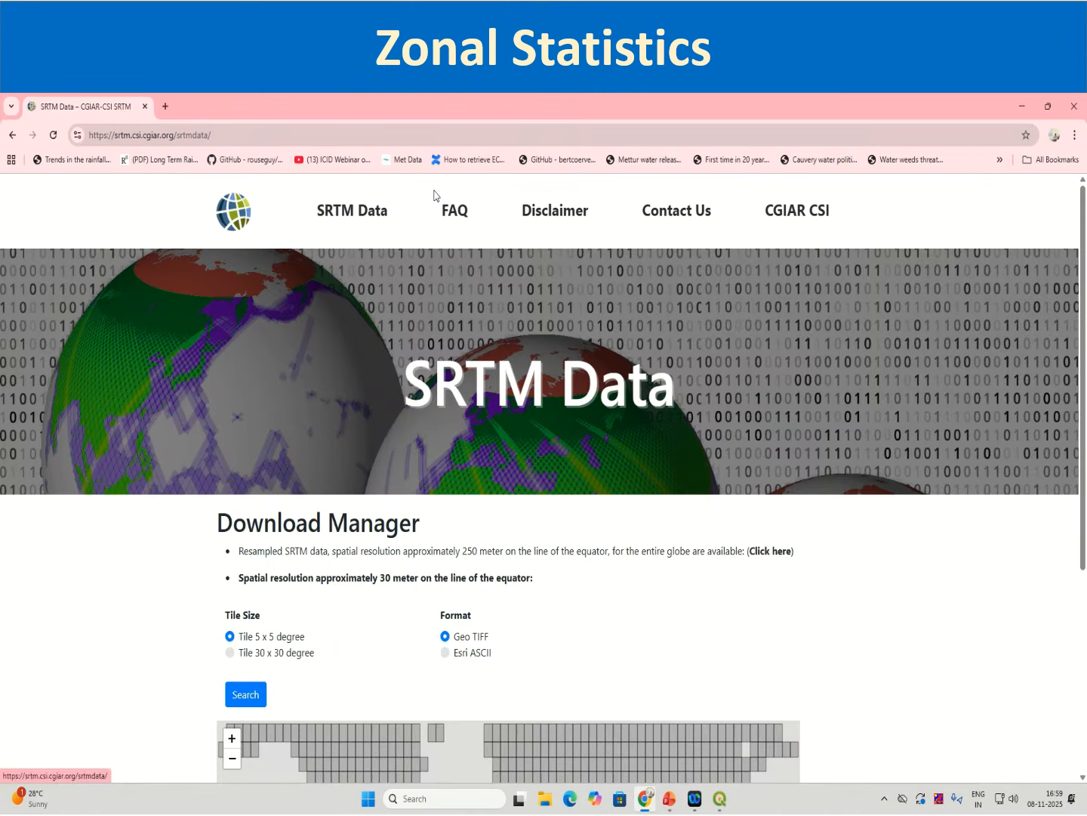
scroll(428, 637, down, 3)
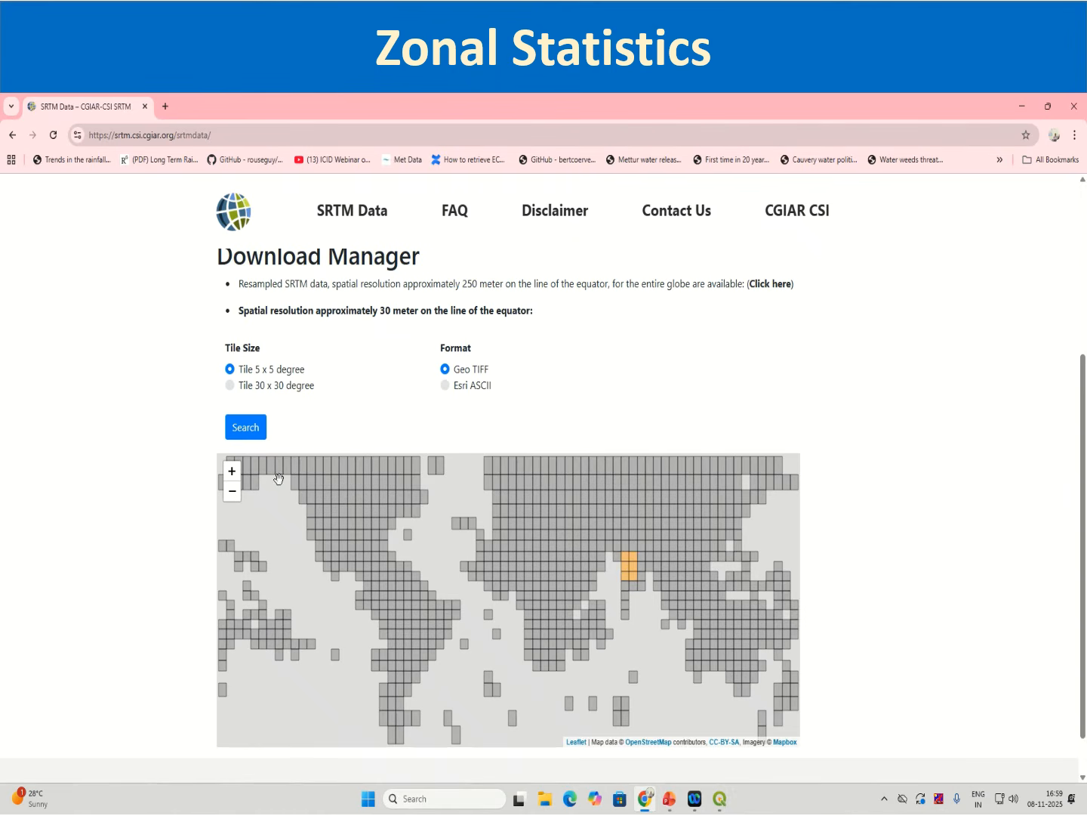
click(260, 436)
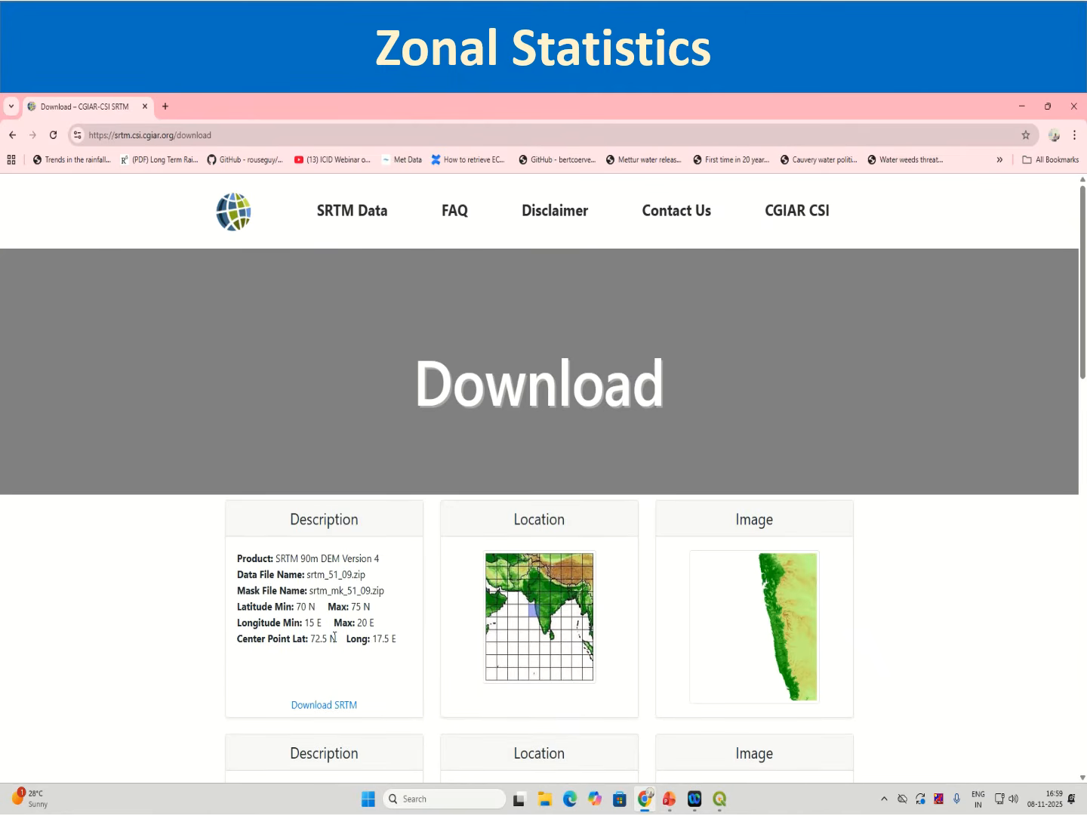
Step: Download the srtm_52_09 tile from the search results
drag(328, 577, 349, 574)
scroll(537, 638, down, 3)
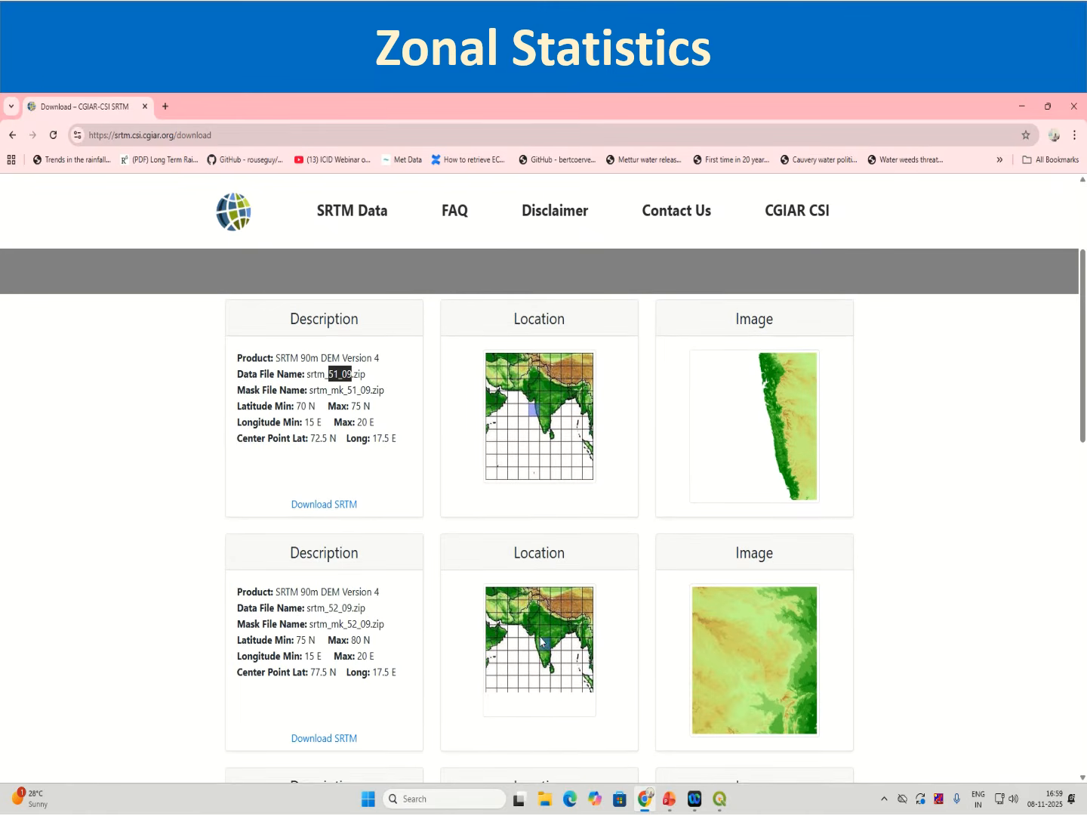
scroll(462, 740, down, 2)
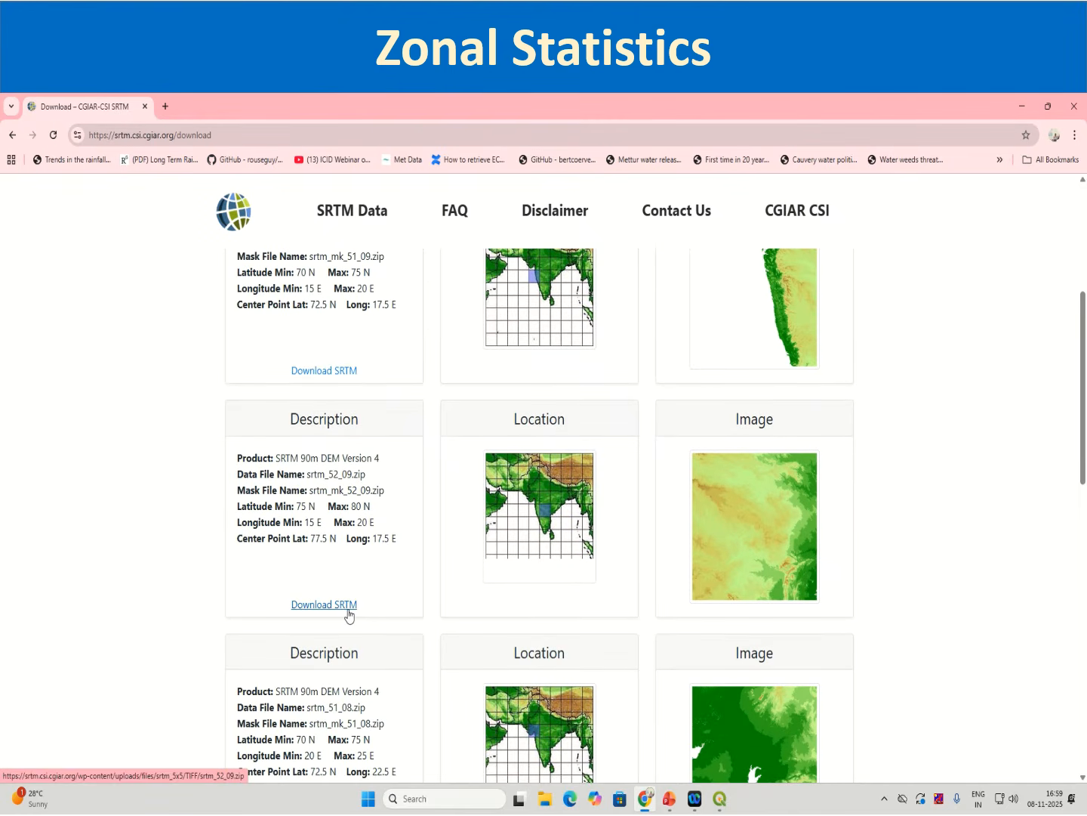
scroll(622, 740, down, 2)
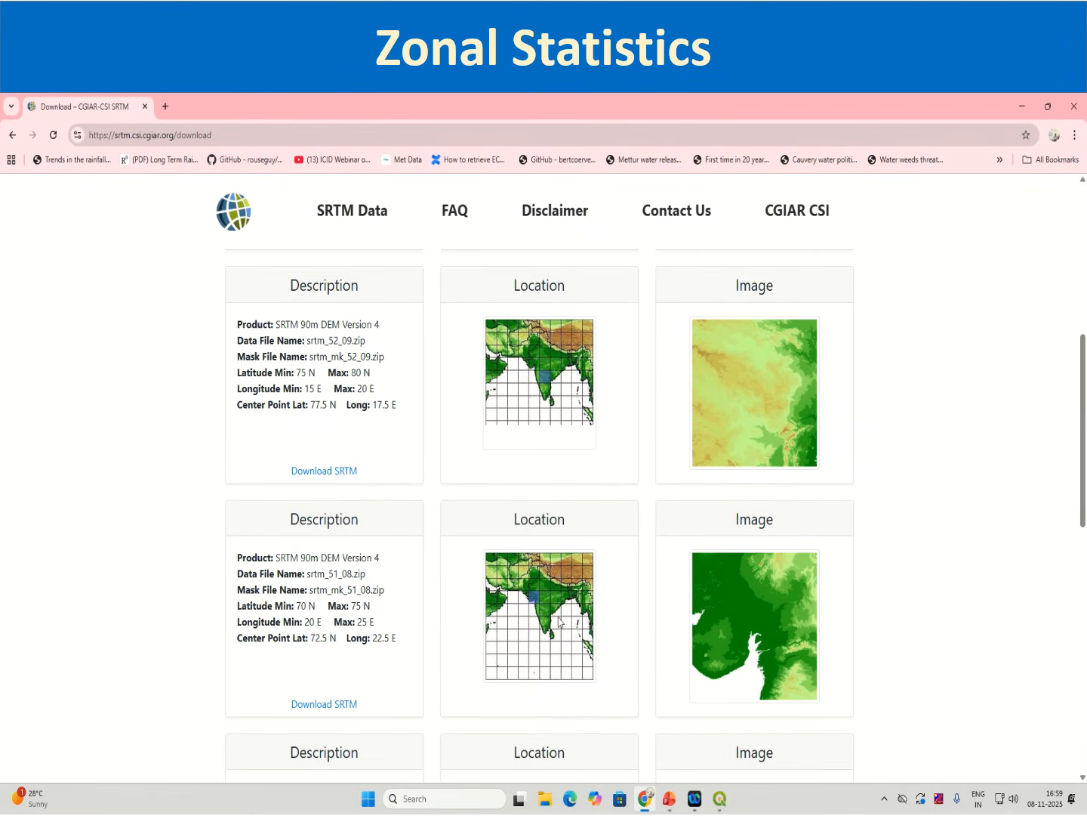
scroll(783, 613, down, 3)
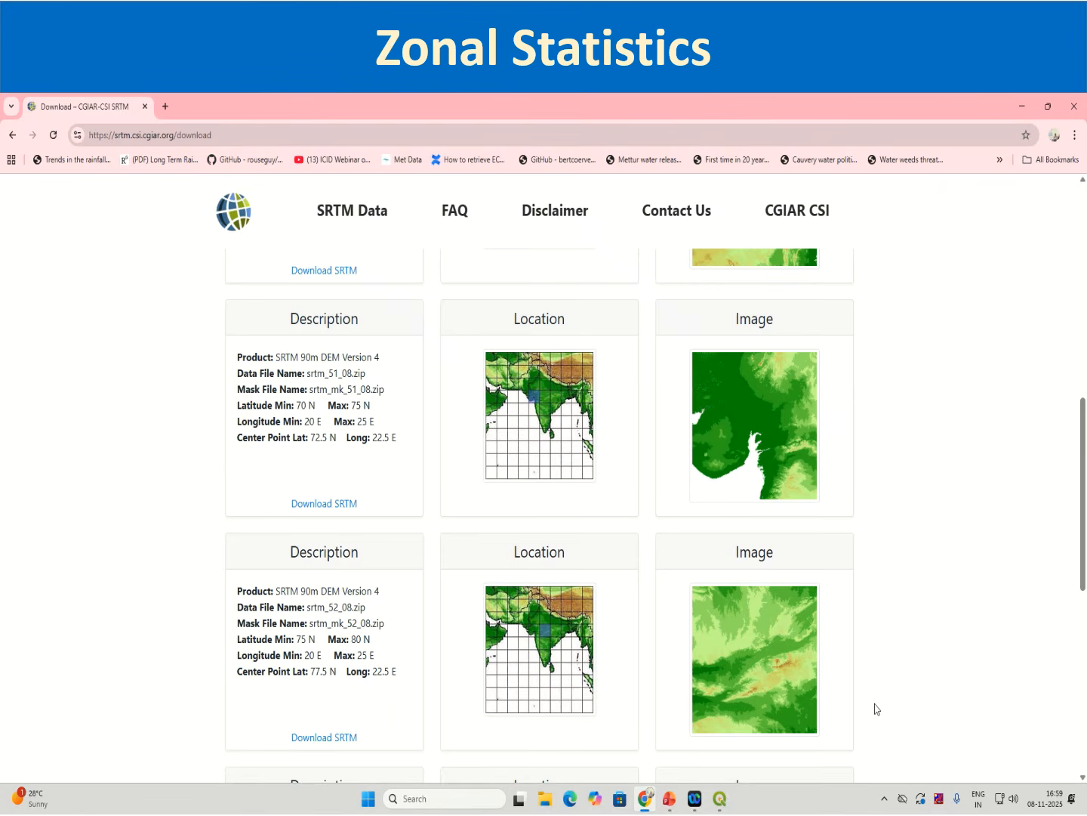
scroll(875, 709, up, 4)
click(323, 538)
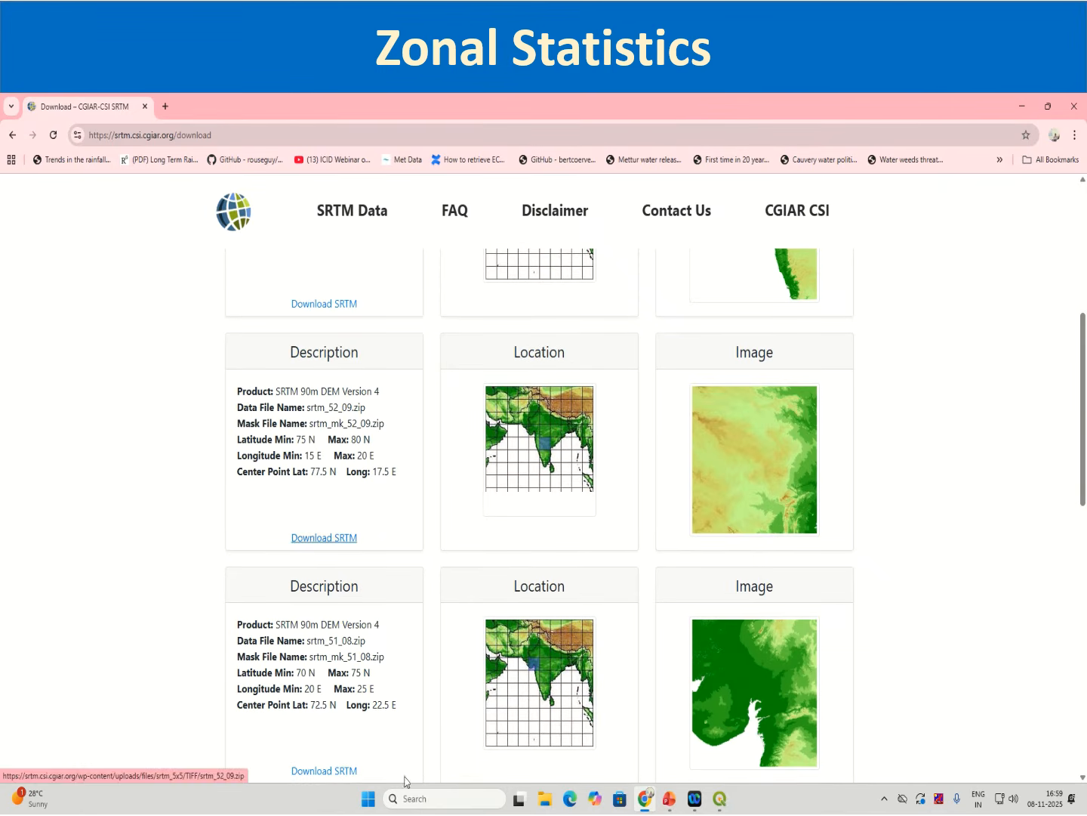
Step: Download the srtm_51_08, srtm_52_08 and srtm_51_10 tiles and open the browser's recent download history
scroll(377, 755, down, 4)
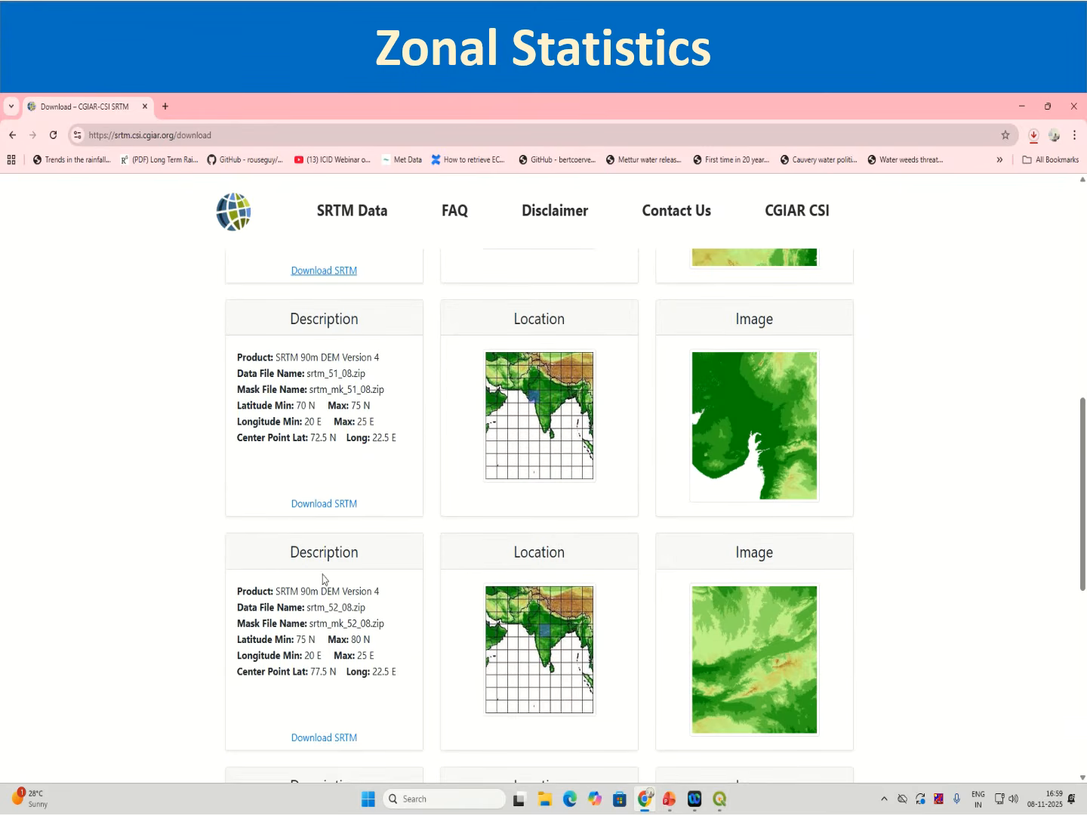
click(325, 505)
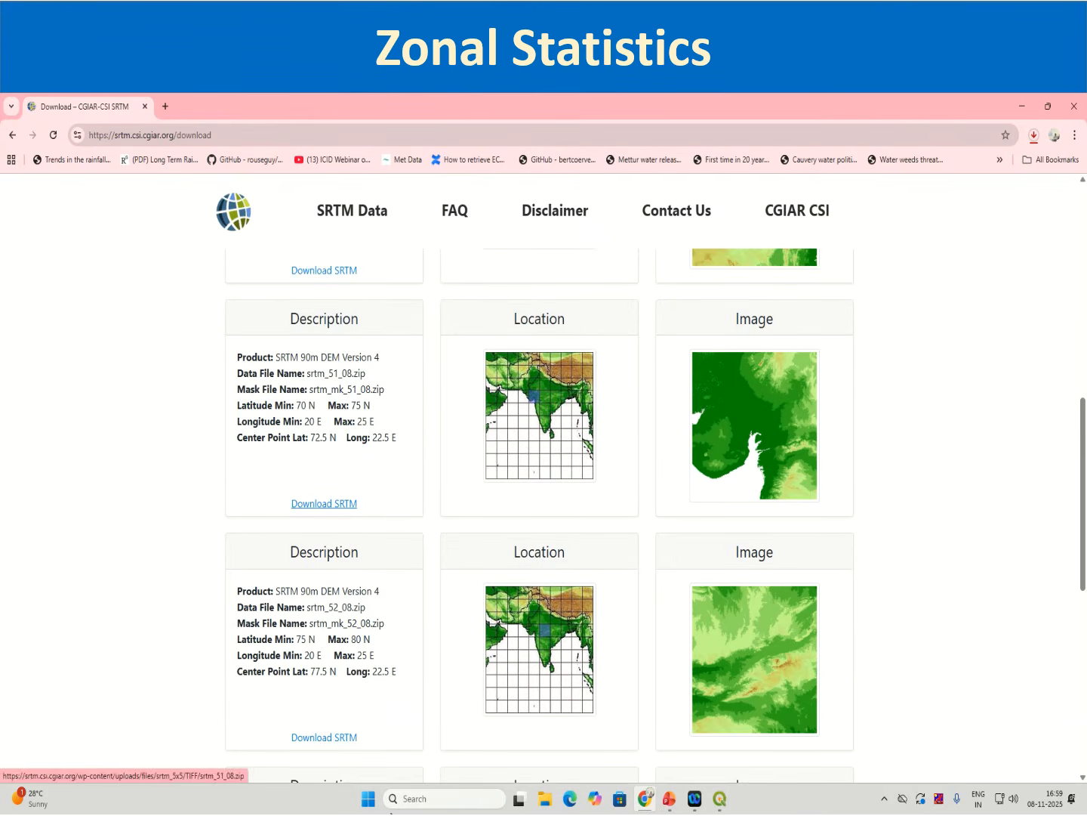
click(341, 738)
scroll(418, 636, down, 4)
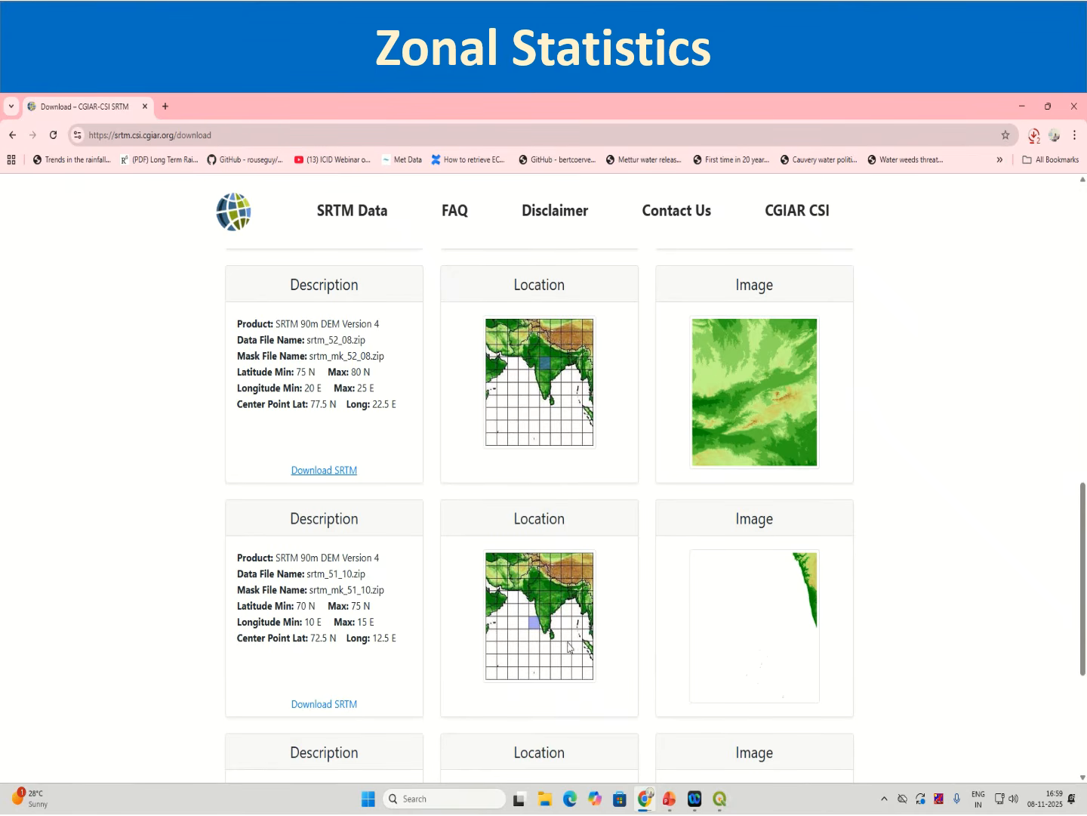
scroll(379, 694, down, 1)
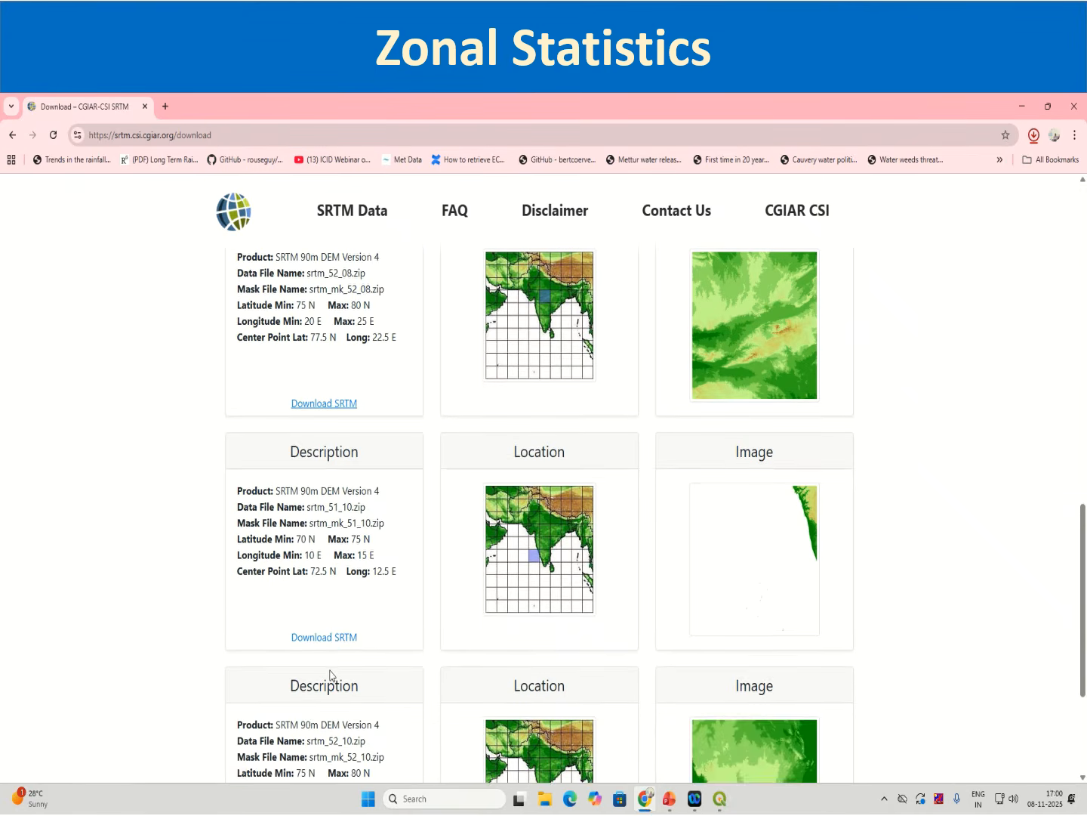
click(332, 638)
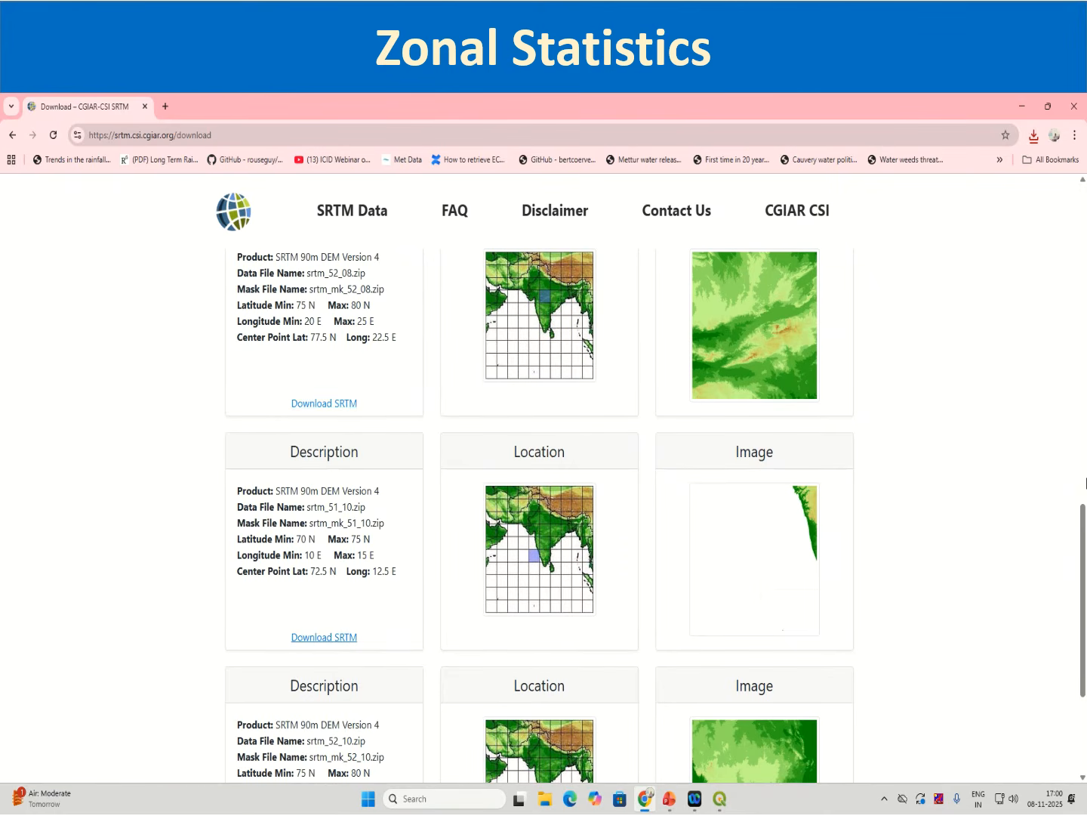
scroll(704, 617, down, 3)
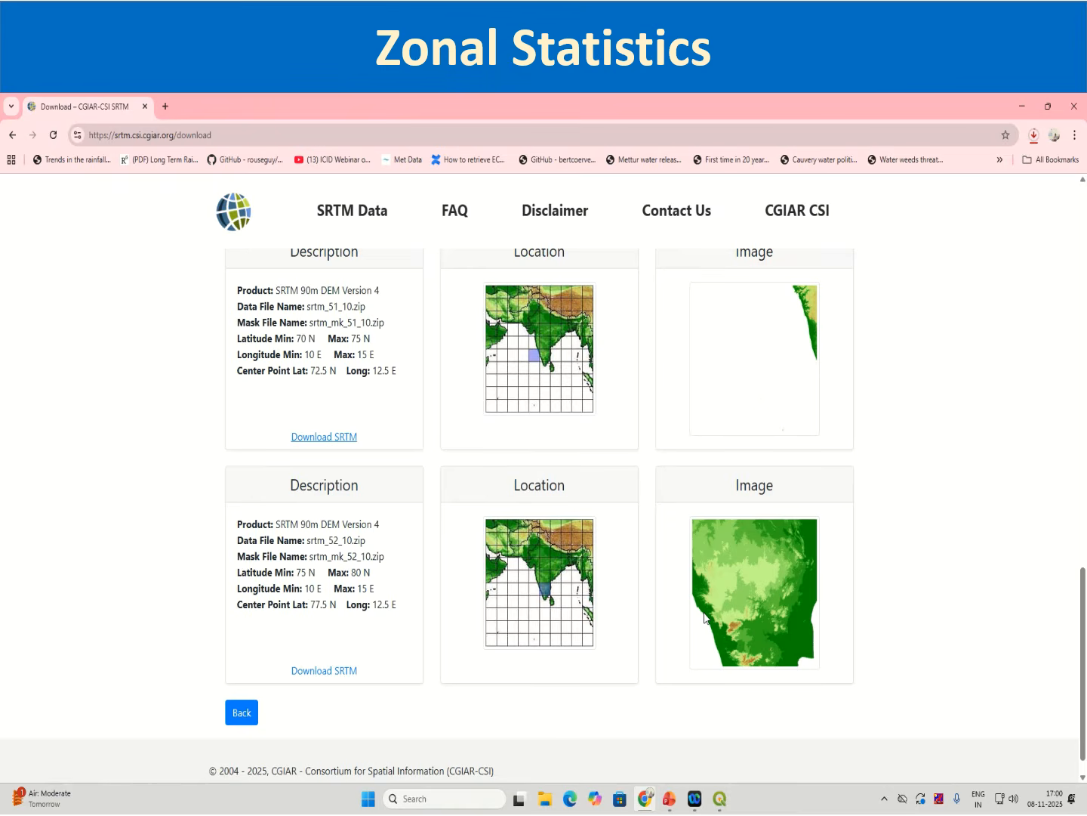
click(1034, 136)
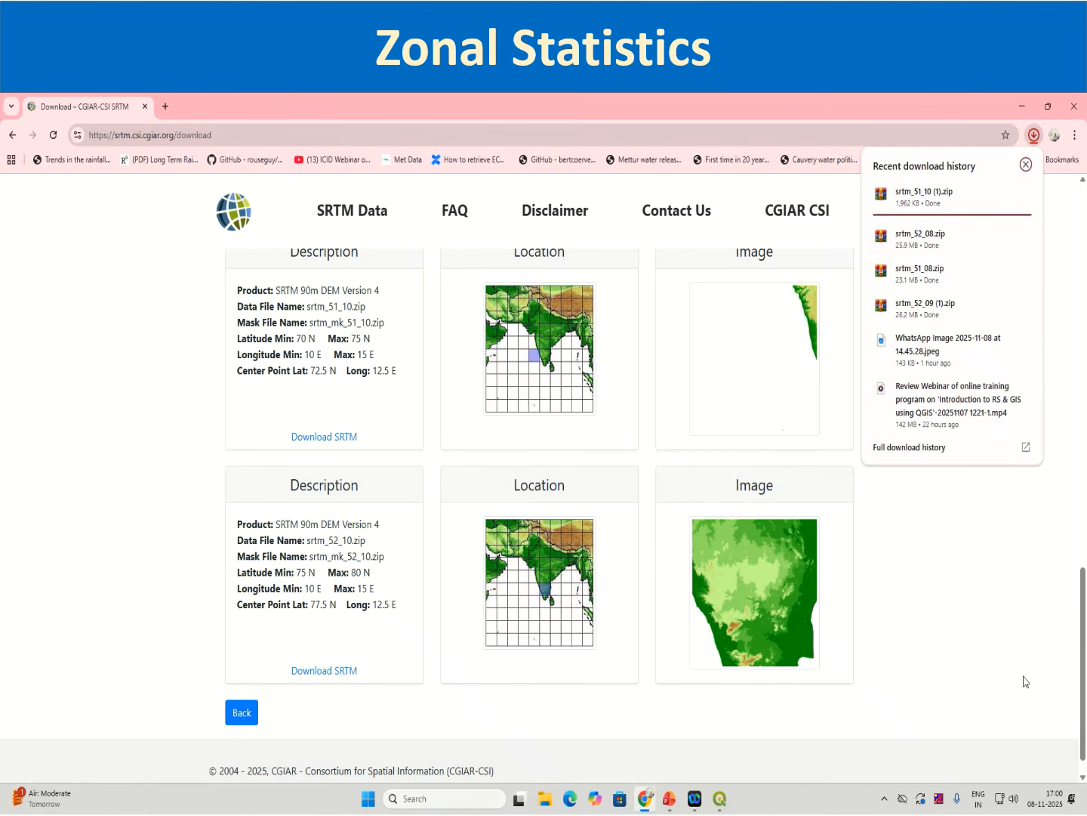
Step: Switch to QGIS and add the four downloaded SRTM zip tiles from the Downloads folder as layers
click(721, 802)
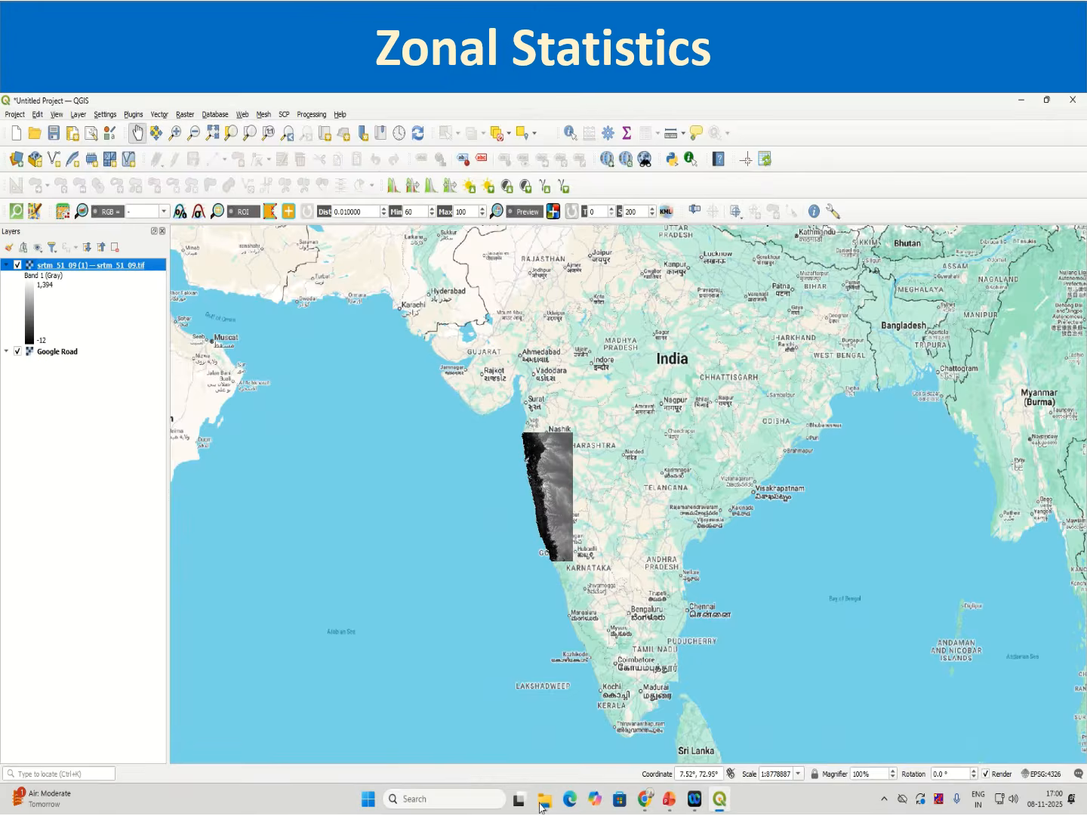
click(543, 799)
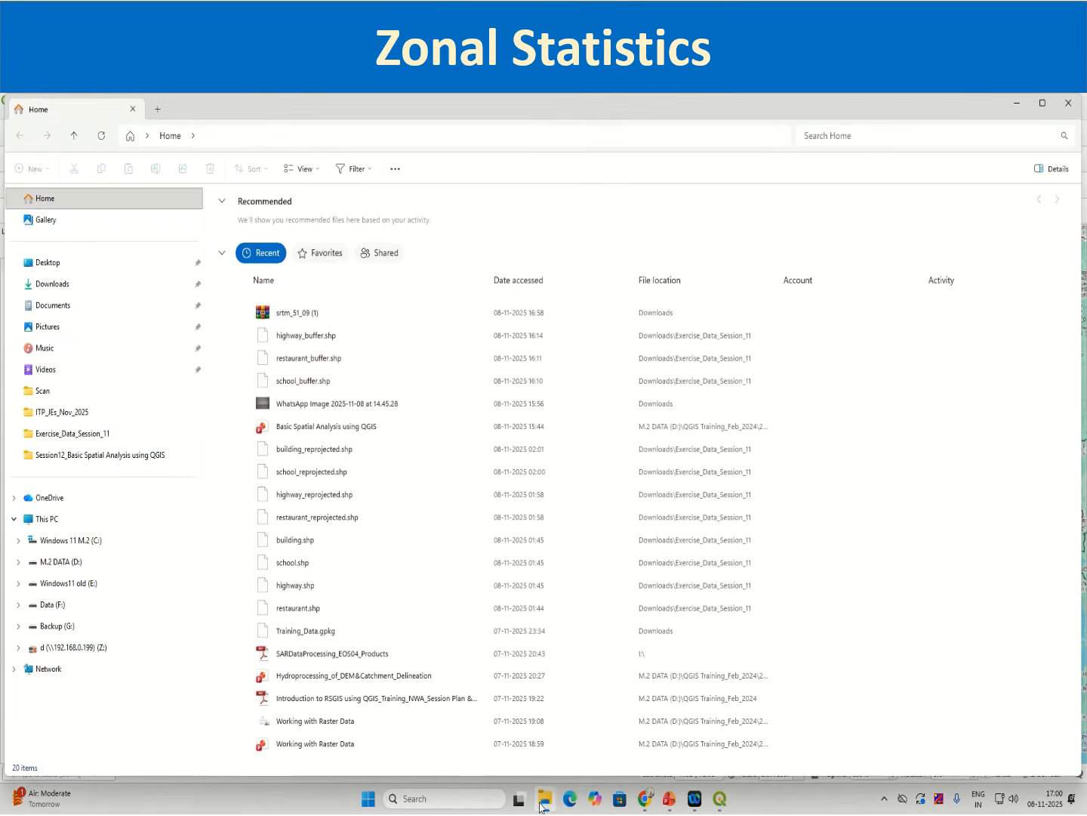
click(54, 290)
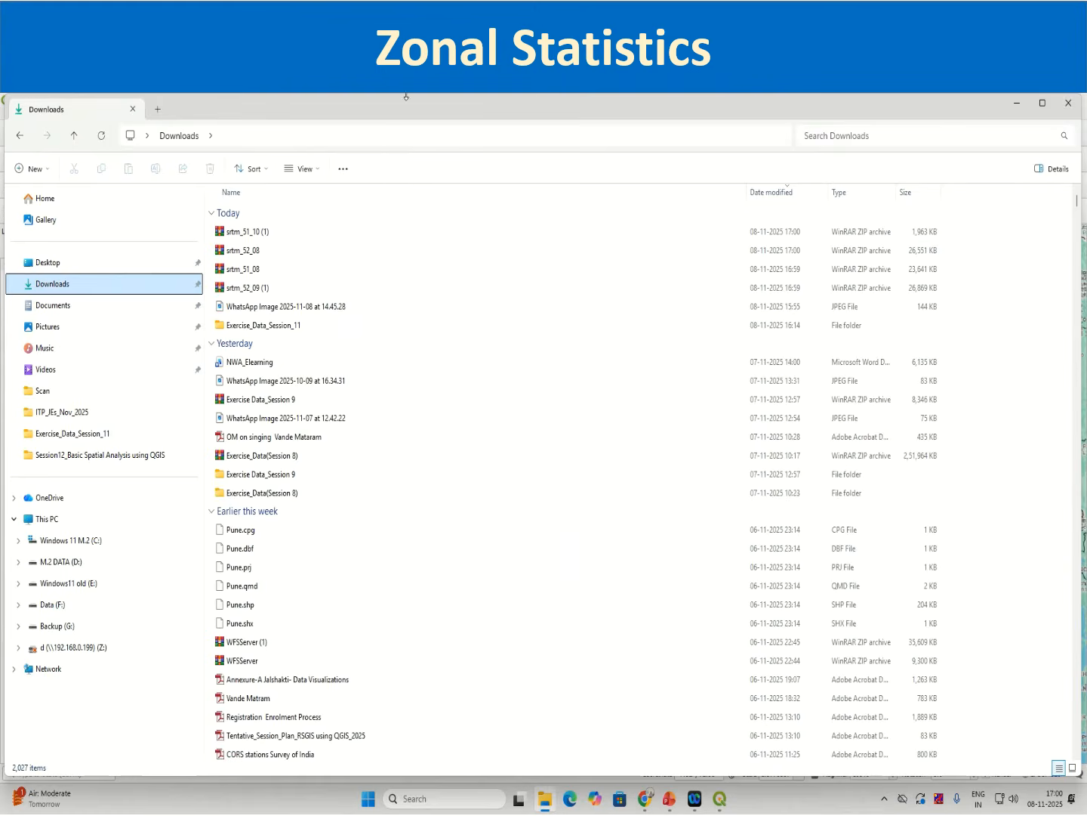
drag(400, 109, 865, 200)
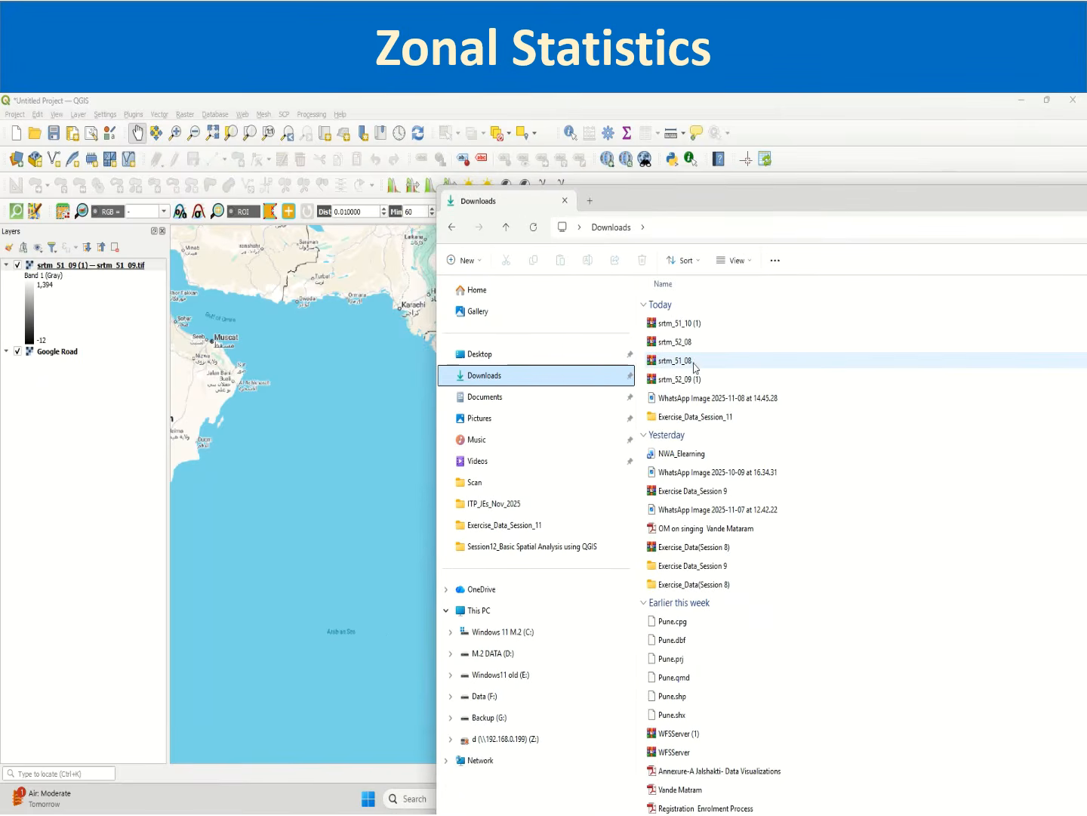
click(684, 377)
ctrl+click(683, 358)
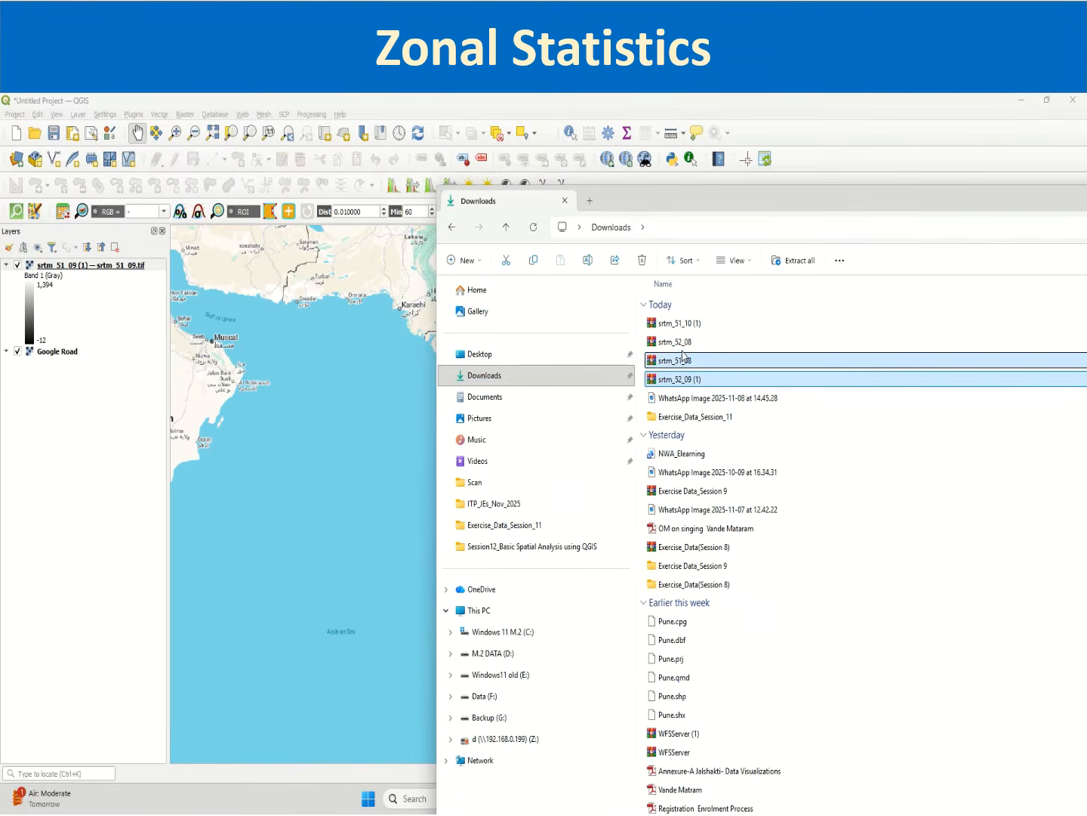
ctrl+click(684, 342)
ctrl+click(683, 324)
drag(684, 323, 74, 449)
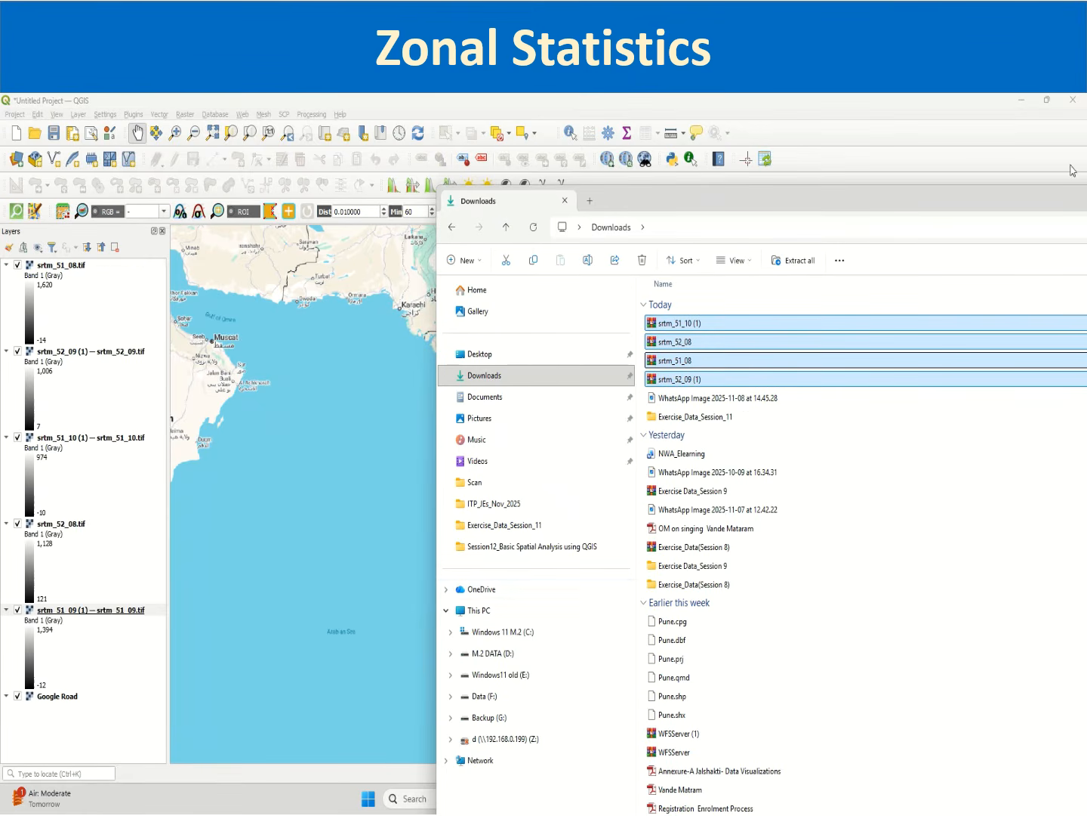
Step: Inspect how the added SRTM tiles cover the region over the Google Road basemap
click(1073, 100)
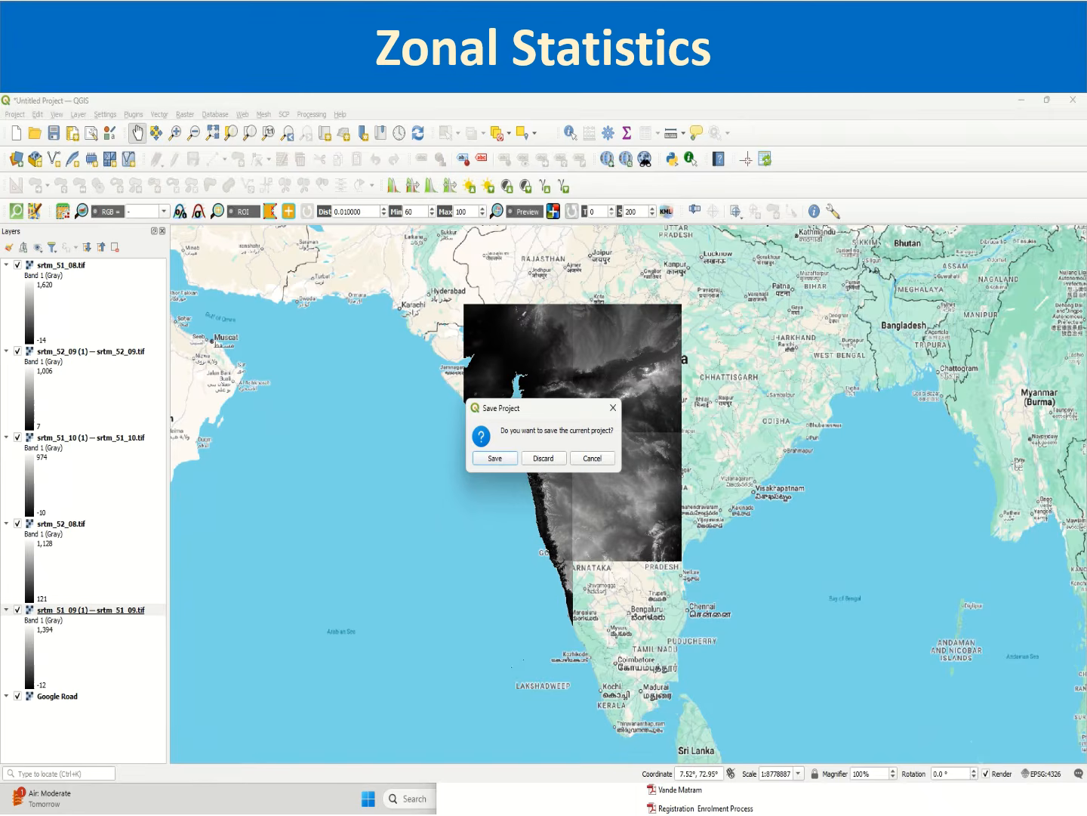
click(613, 408)
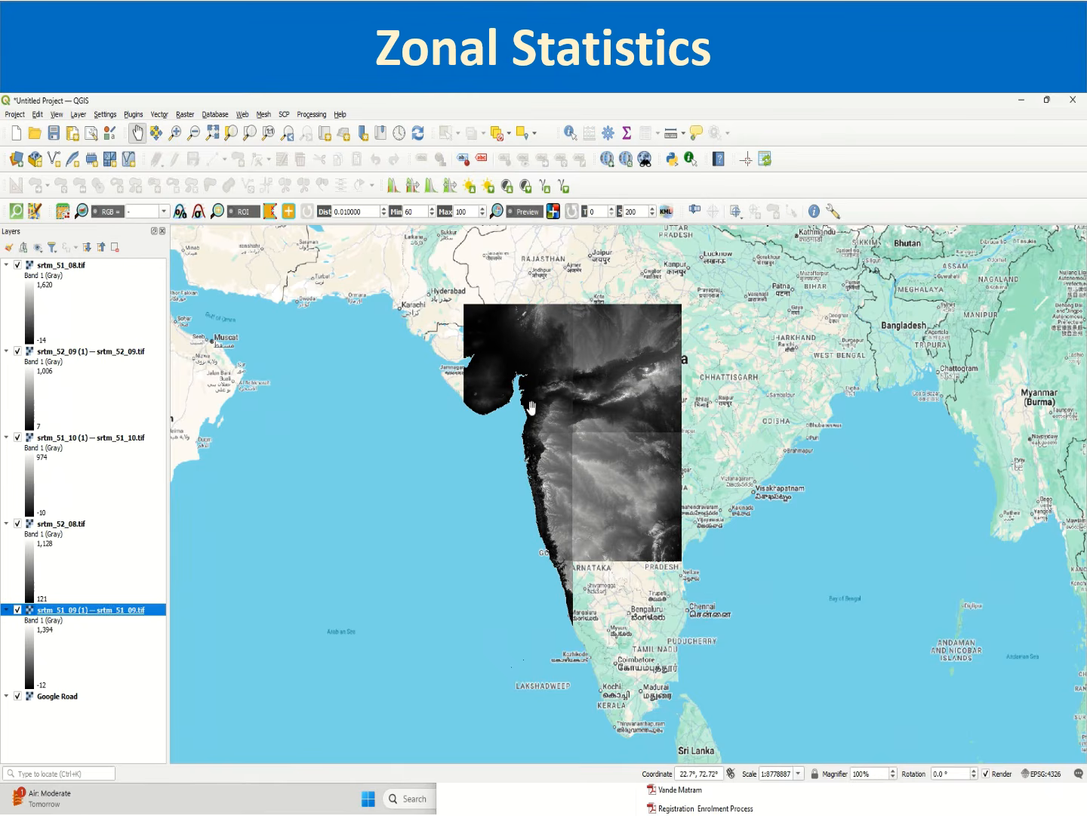
scroll(583, 559, up, 1)
scroll(582, 597, up, 2)
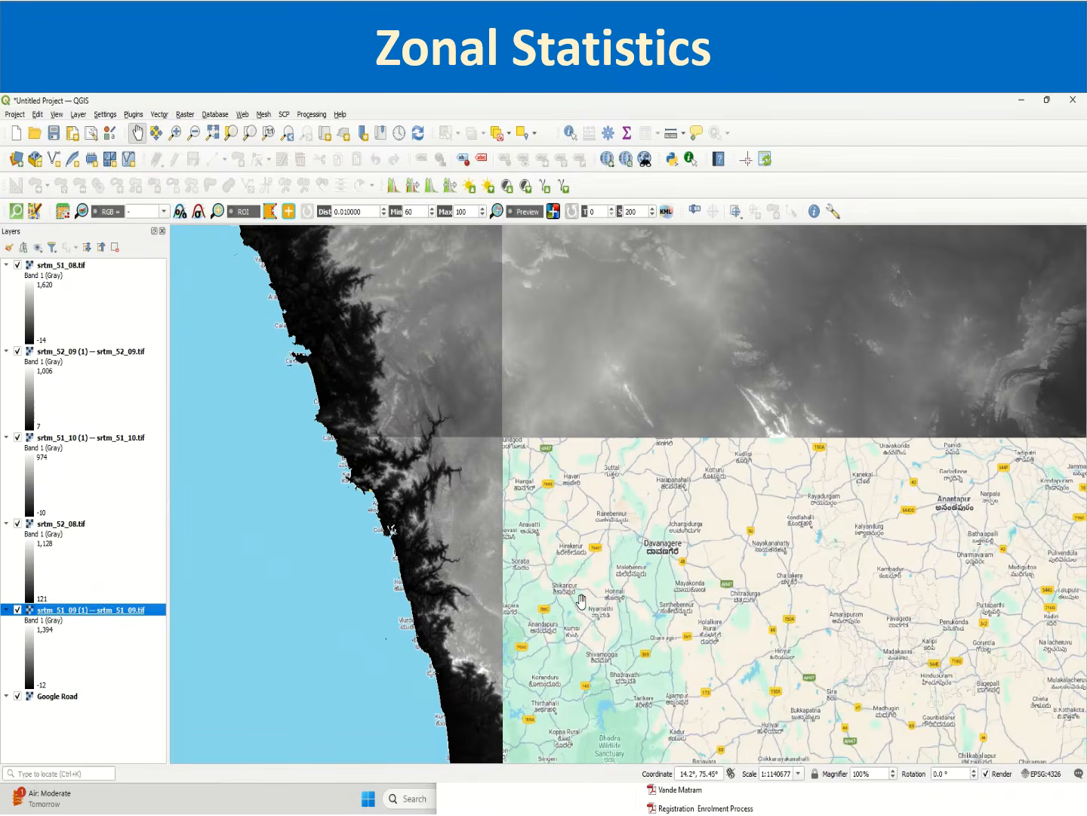
scroll(582, 601, down, 2)
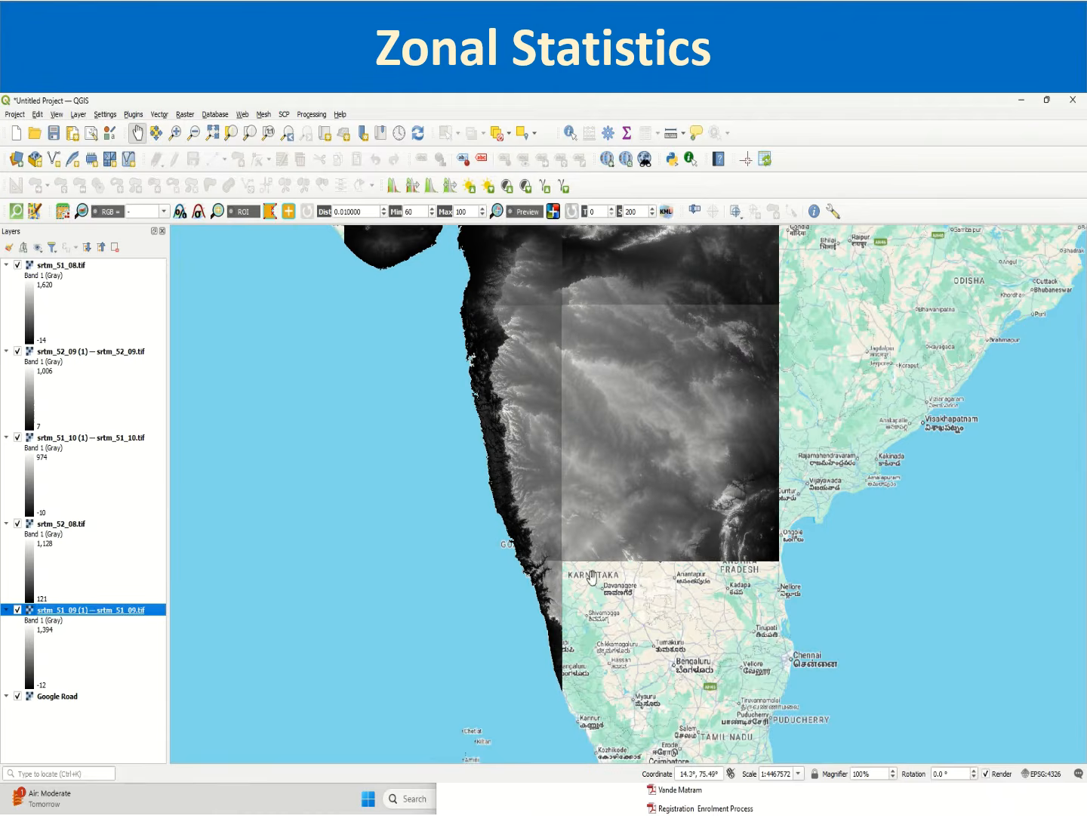
scroll(606, 360, down, 1)
drag(587, 382, 582, 480)
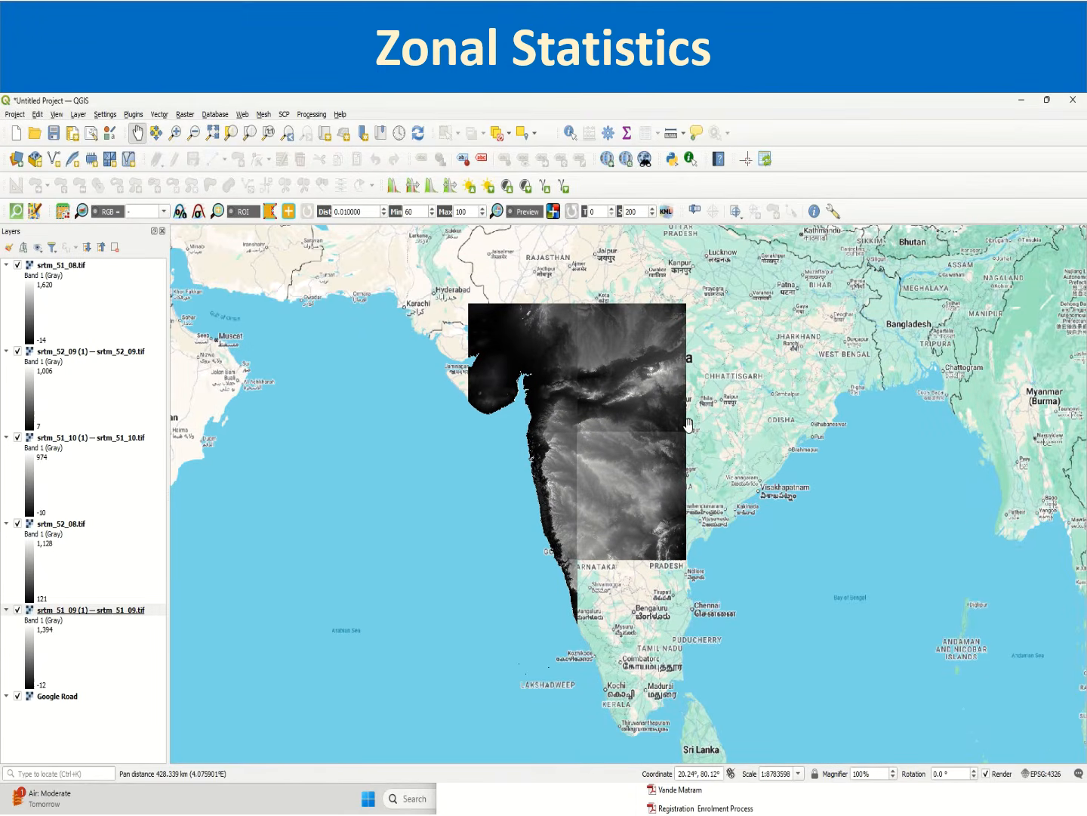
Step: Collapse the legends of all five SRTM layers in the layer list
click(6, 265)
click(6, 277)
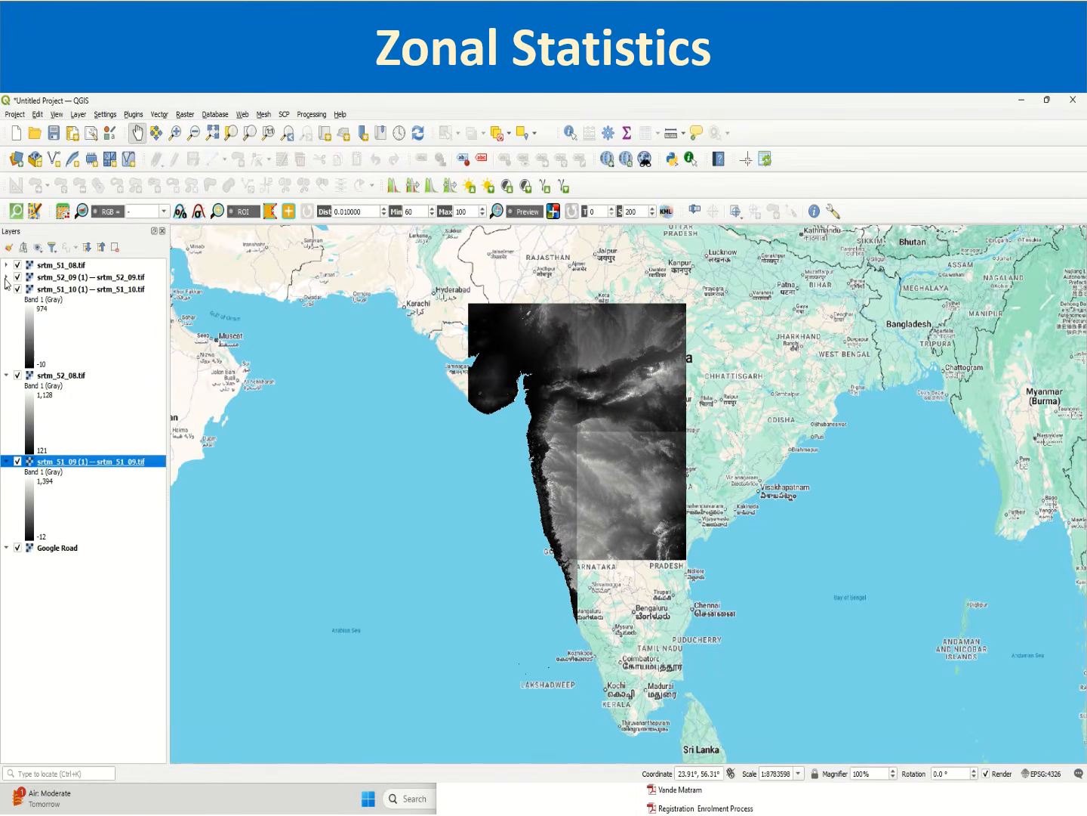
click(6, 289)
click(6, 301)
click(6, 313)
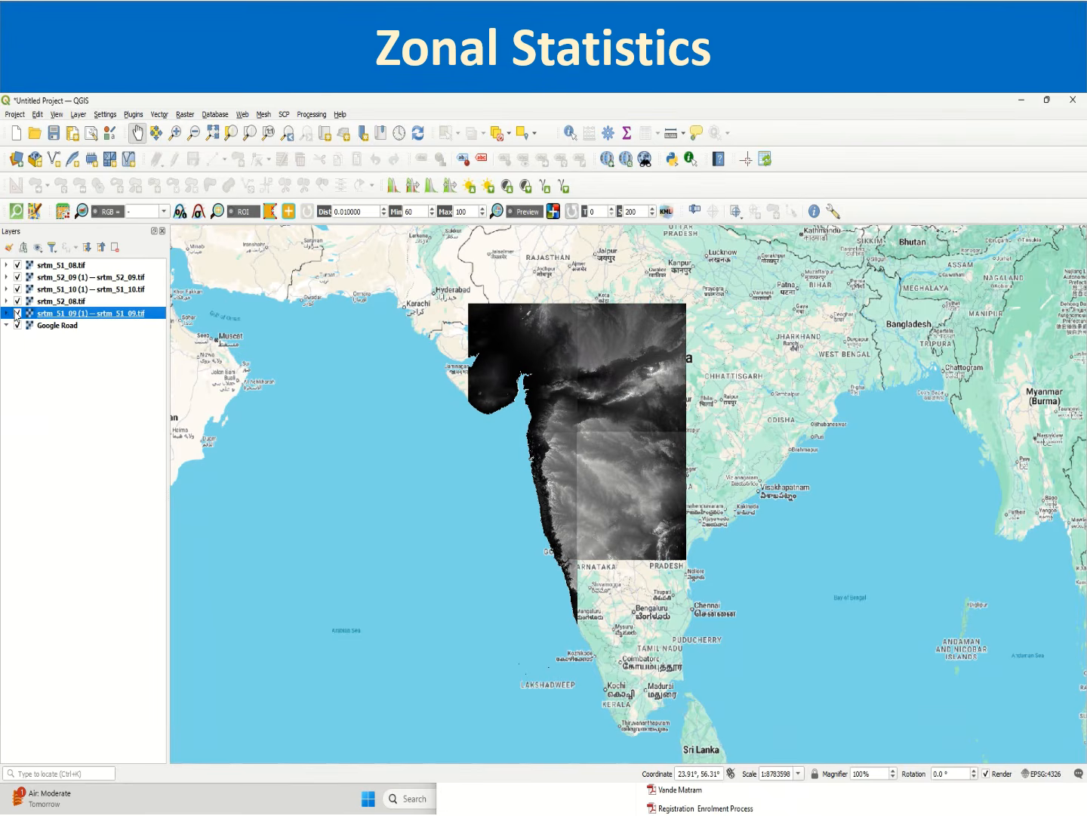
Step: Compare the tiles by toggling each SRTM layer's visibility off and back on
click(17, 313)
click(16, 312)
click(16, 302)
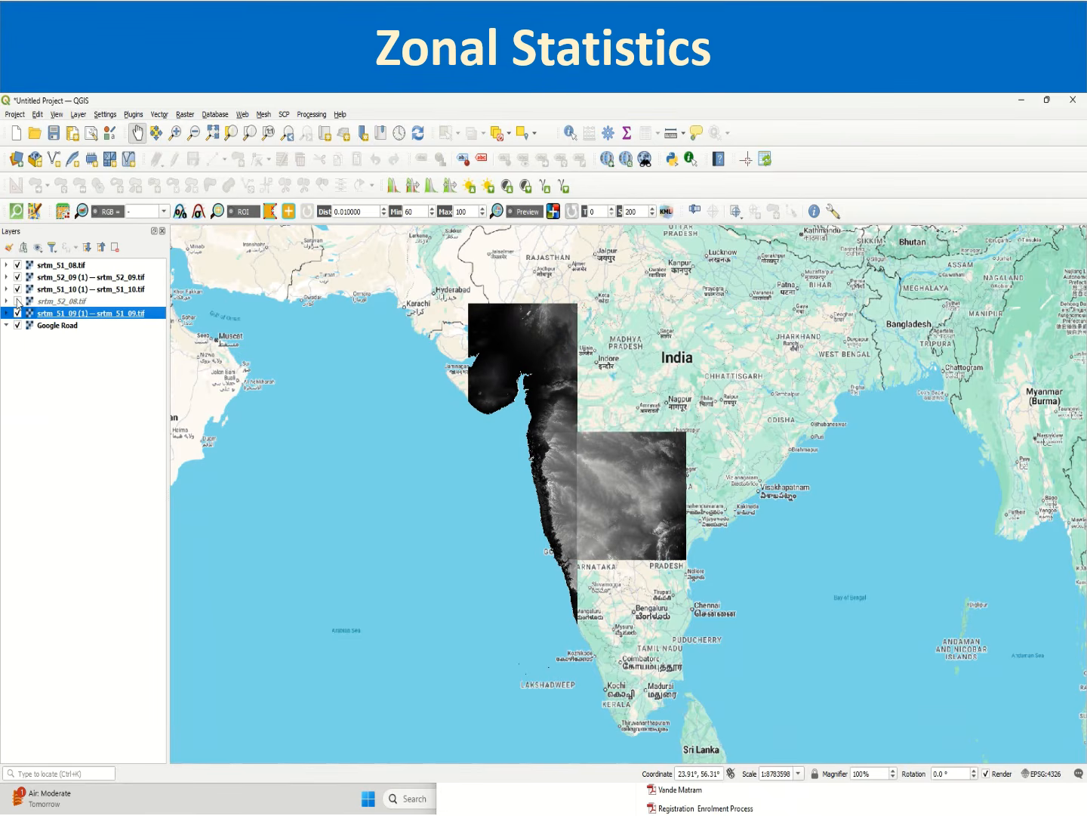
click(17, 301)
click(17, 290)
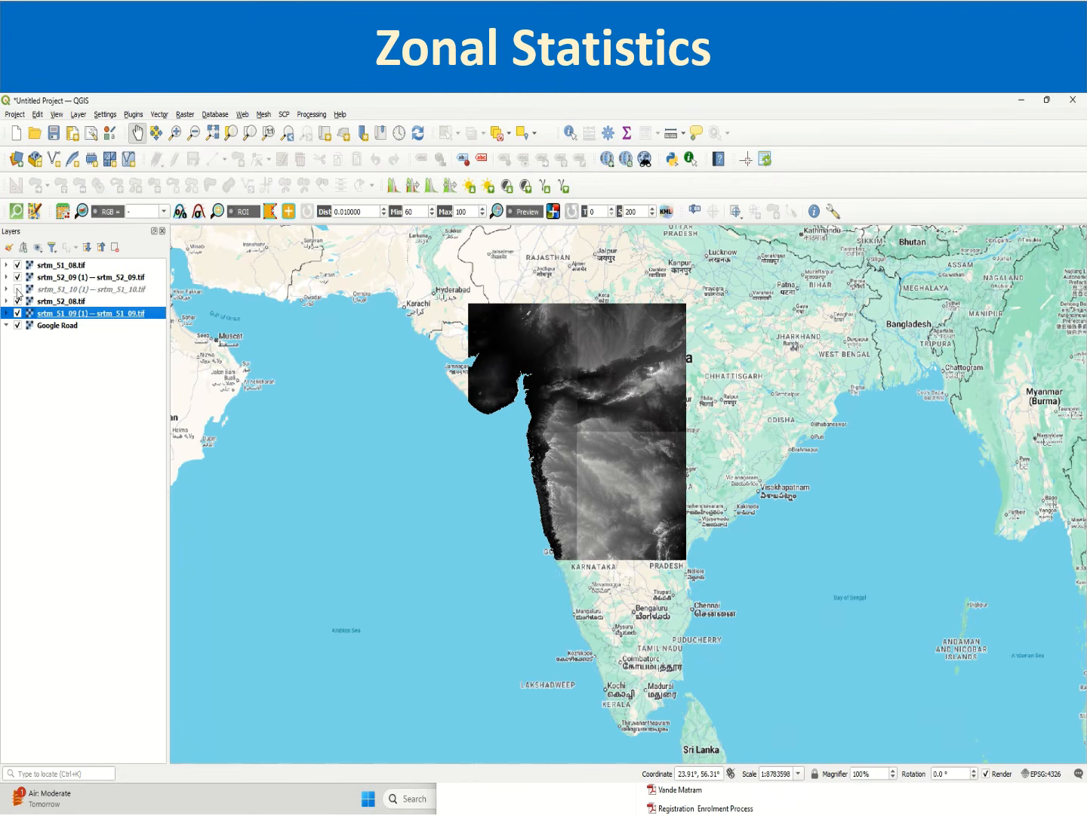
click(17, 289)
click(16, 278)
click(17, 277)
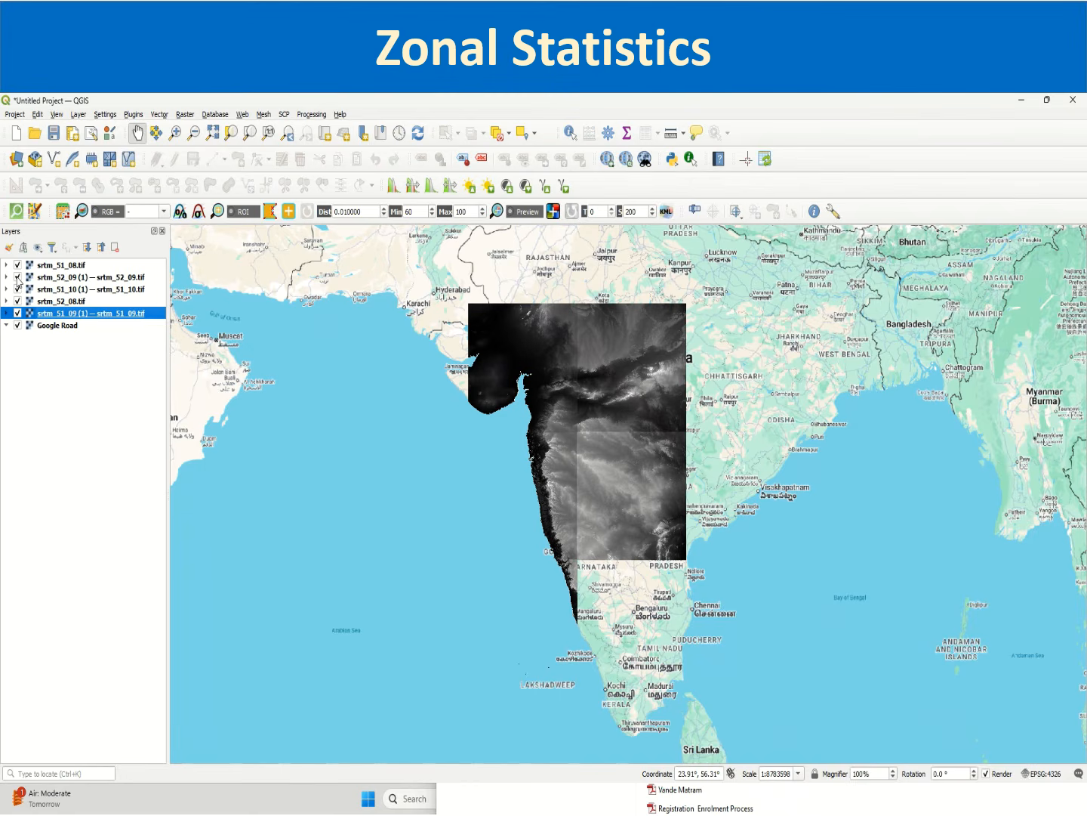
click(17, 265)
click(16, 265)
click(186, 115)
mouse_move(198, 183)
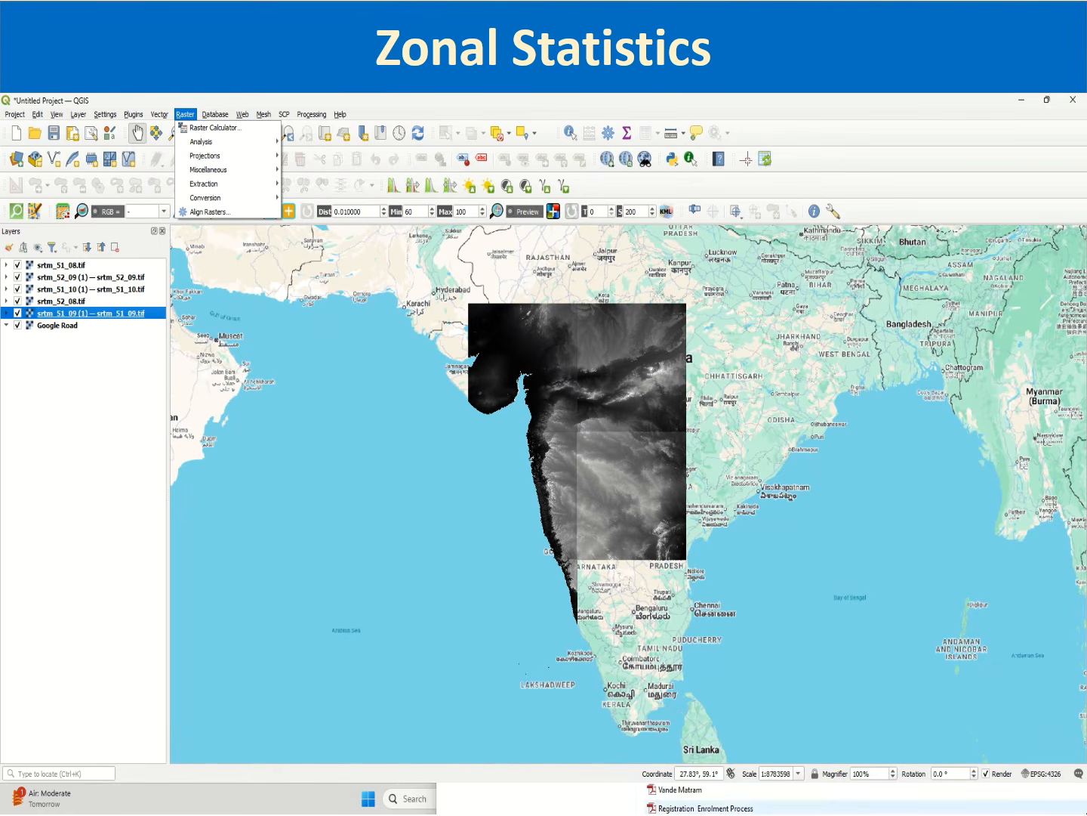
click(326, 805)
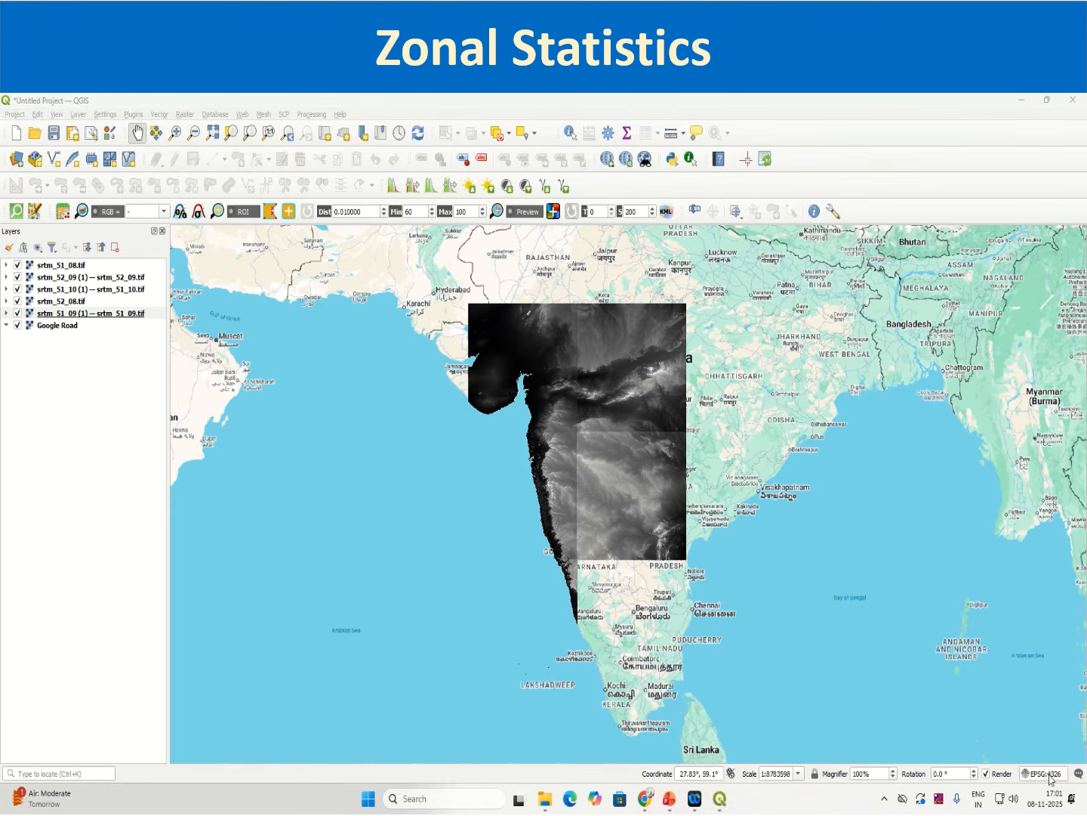
click(185, 114)
mouse_move(208, 189)
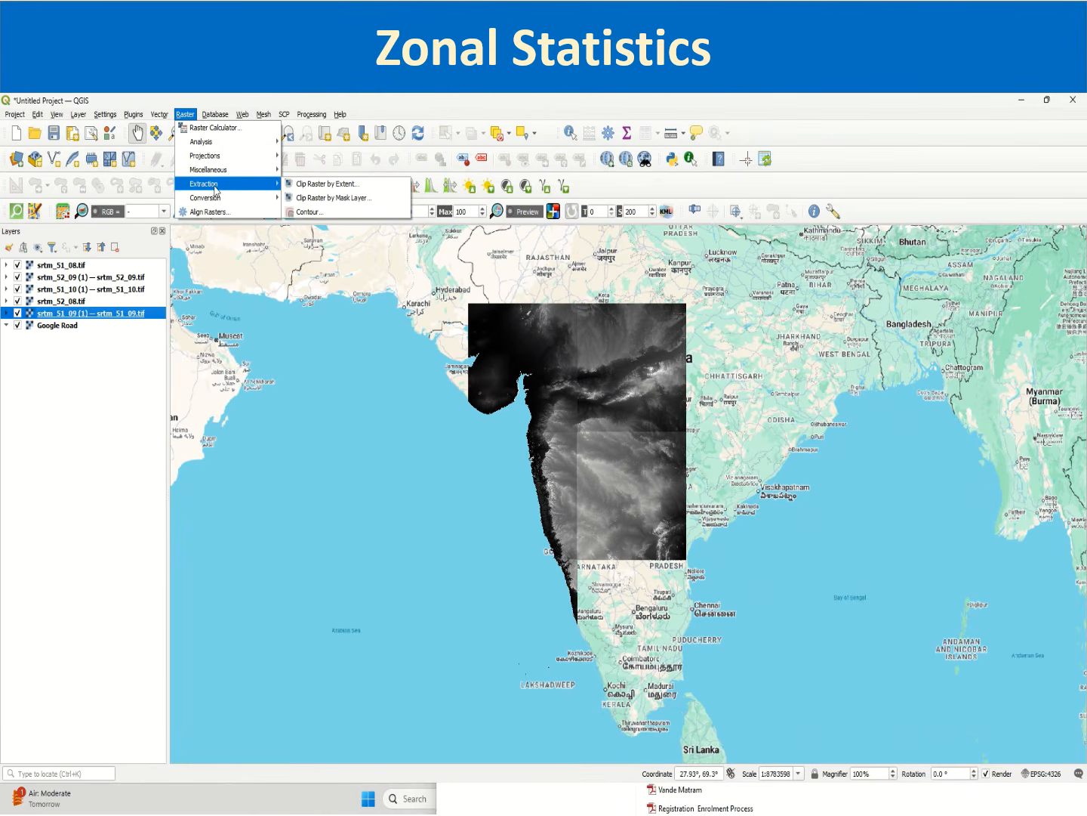
click(335, 198)
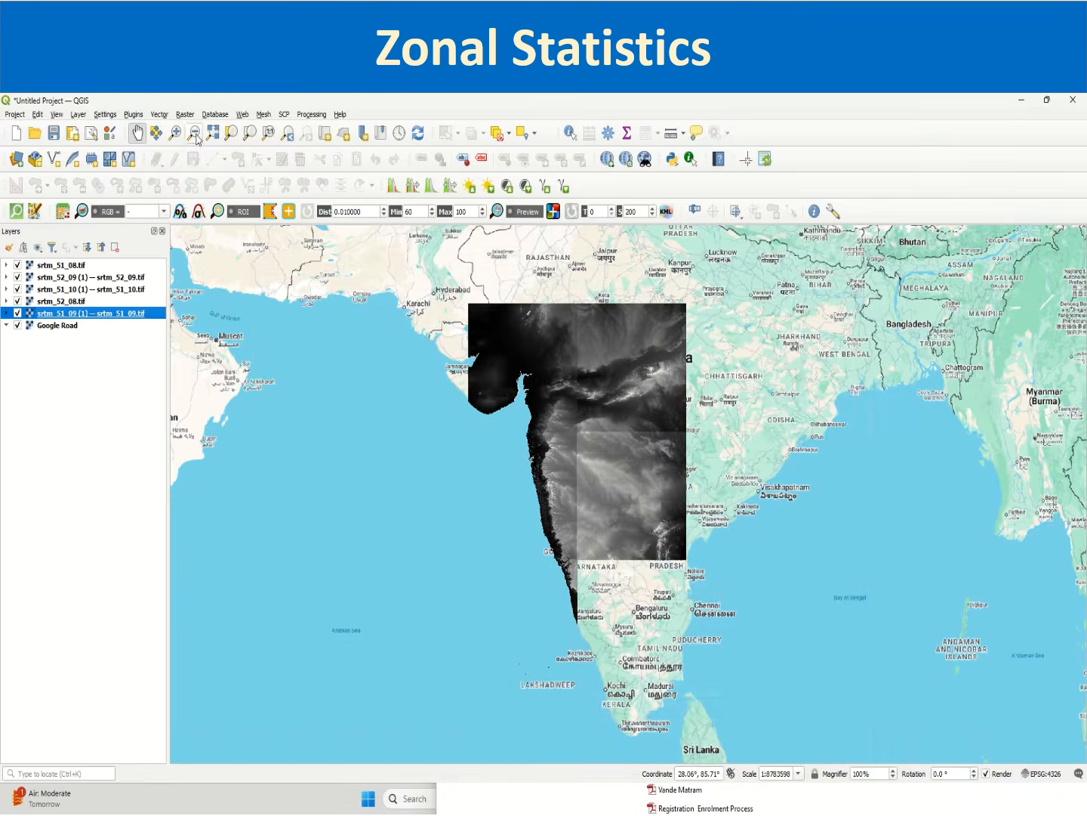
Step: Open the Merge tool and select the five SRTM tile layers as input layers, excluding Google Road
click(185, 114)
mouse_move(214, 173)
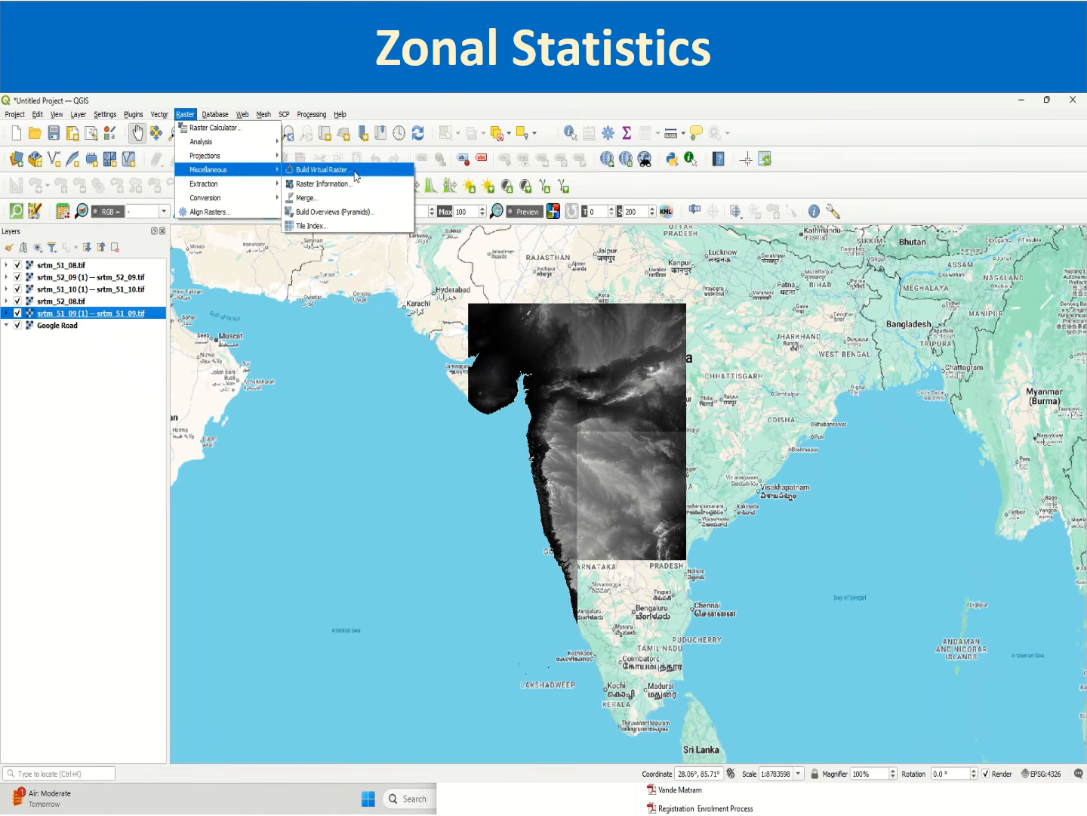
click(347, 198)
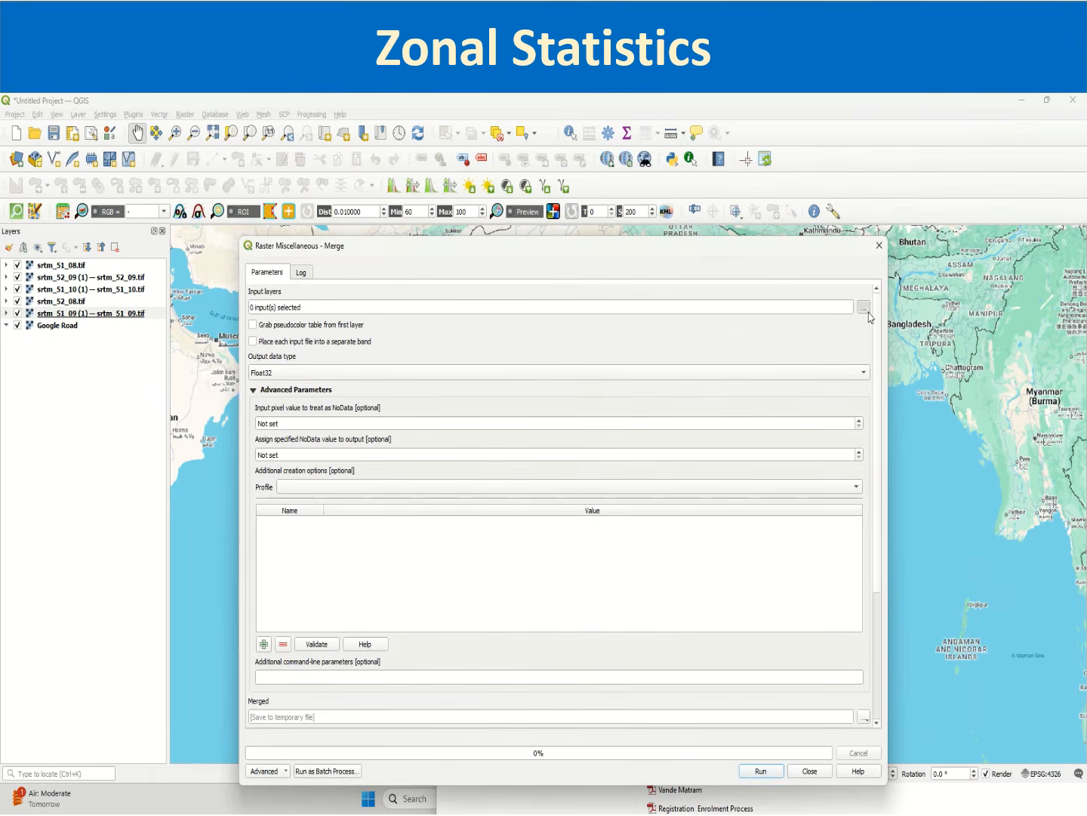
click(864, 307)
click(258, 320)
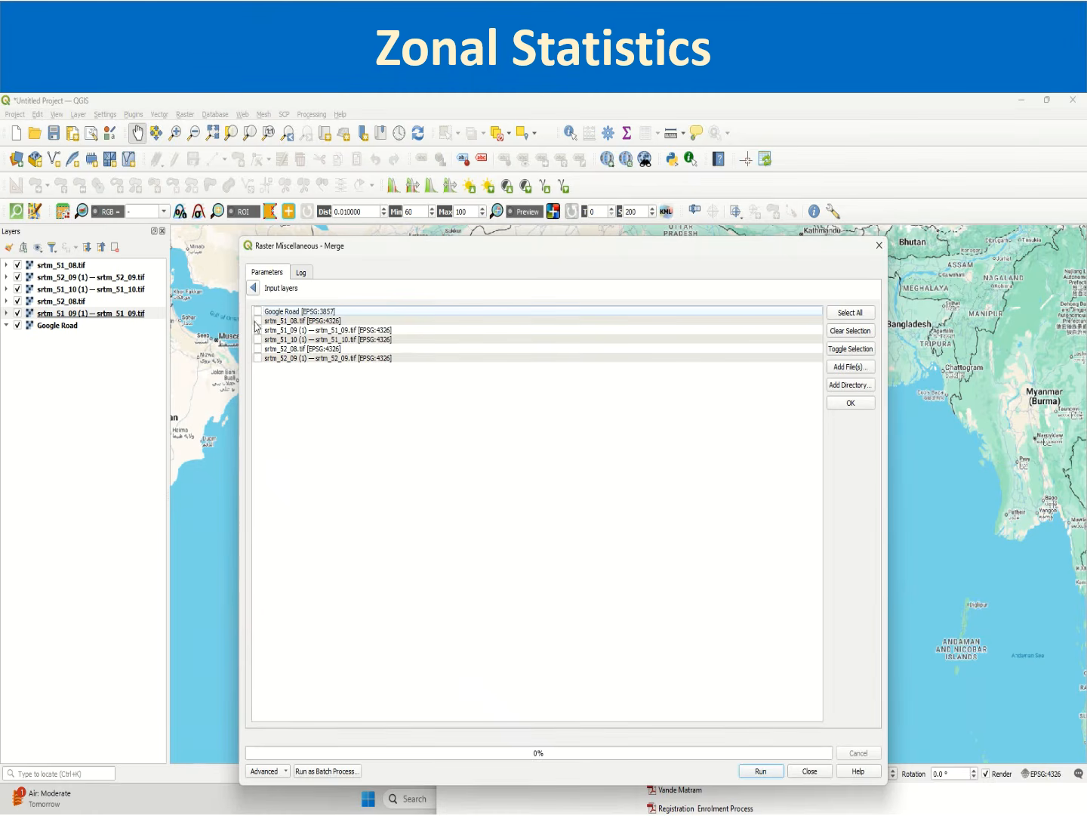
click(257, 330)
click(257, 339)
click(257, 348)
click(258, 358)
click(255, 288)
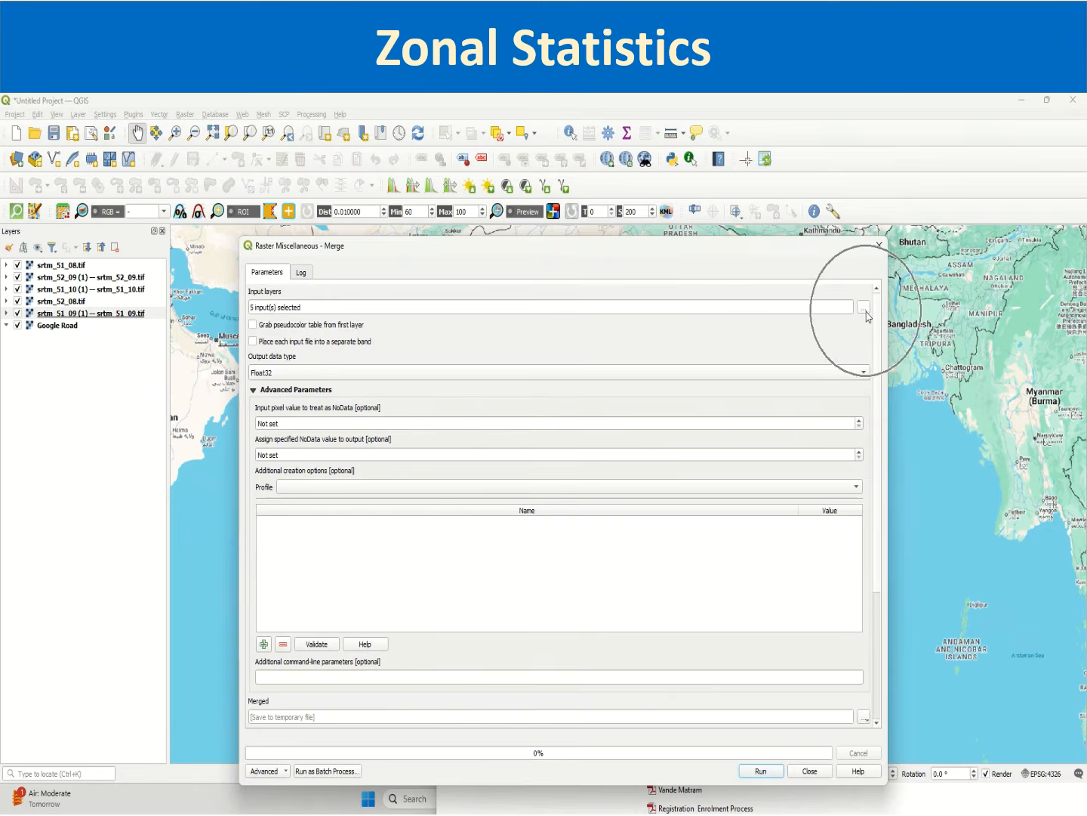
click(863, 307)
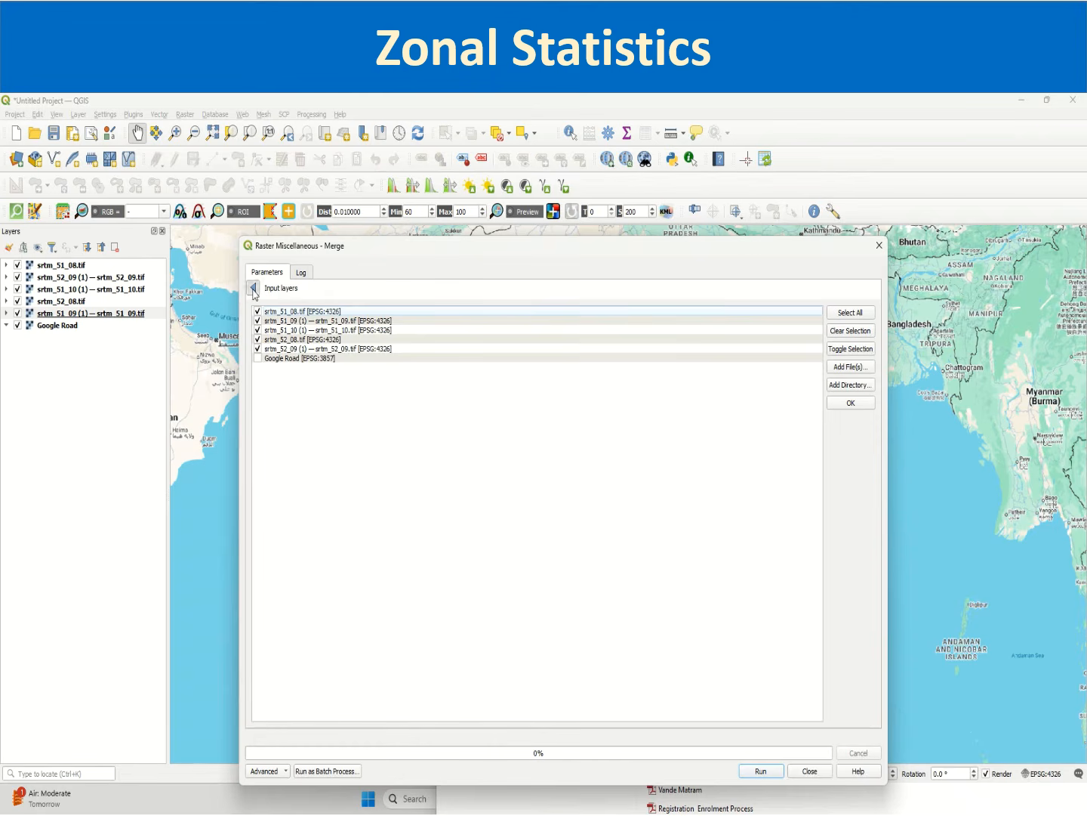
click(254, 288)
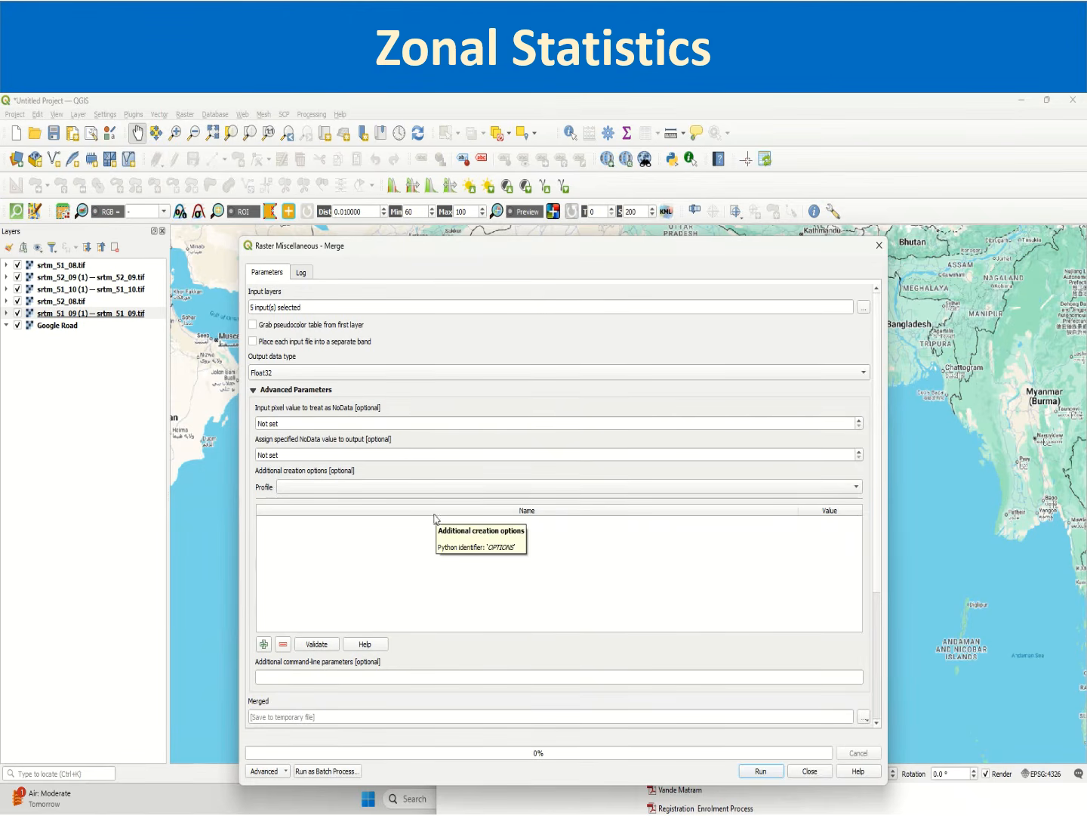
click(289, 422)
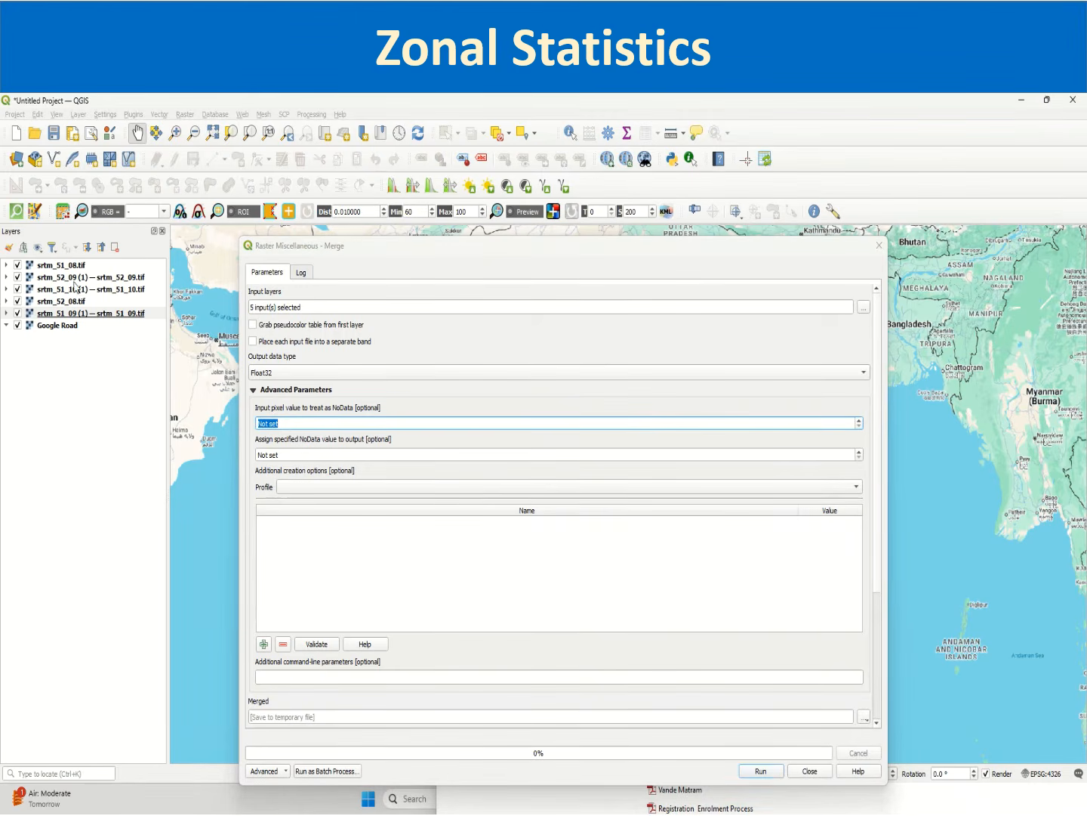
Step: Open srtm_51_08.tif's layer properties, examine its information page, and copy the band's NoData value
click(68, 265)
right_click(72, 266)
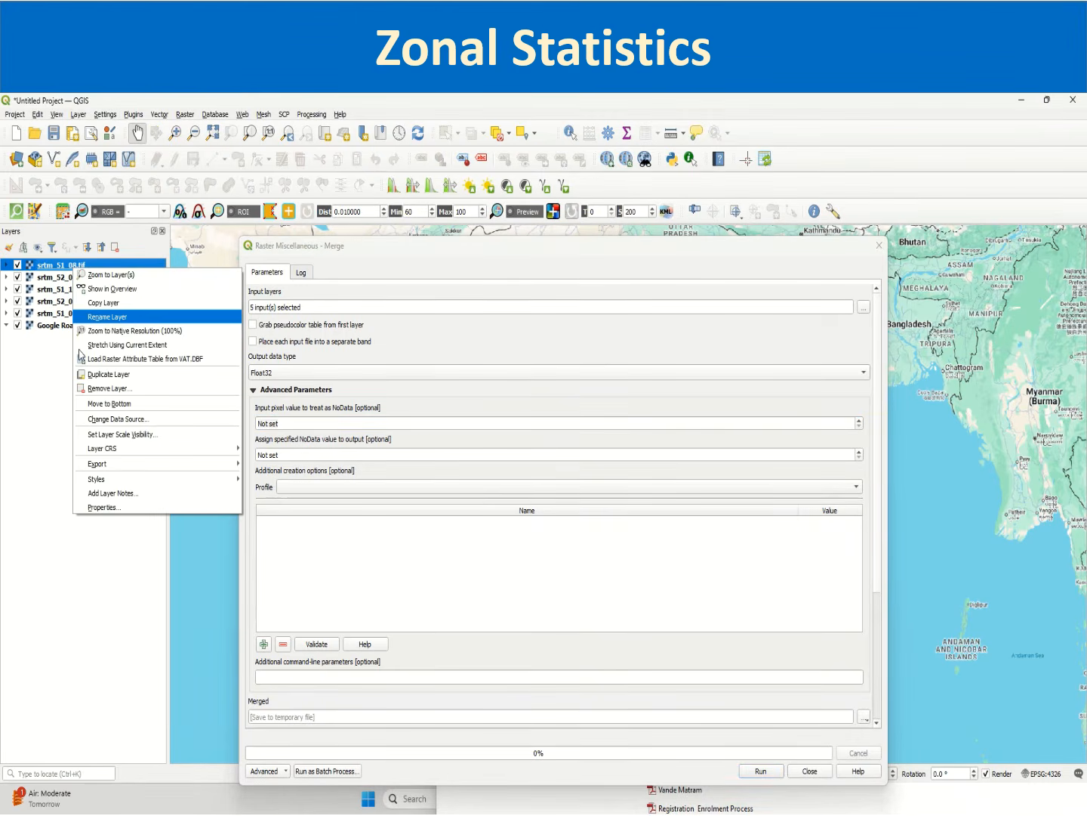
click(107, 508)
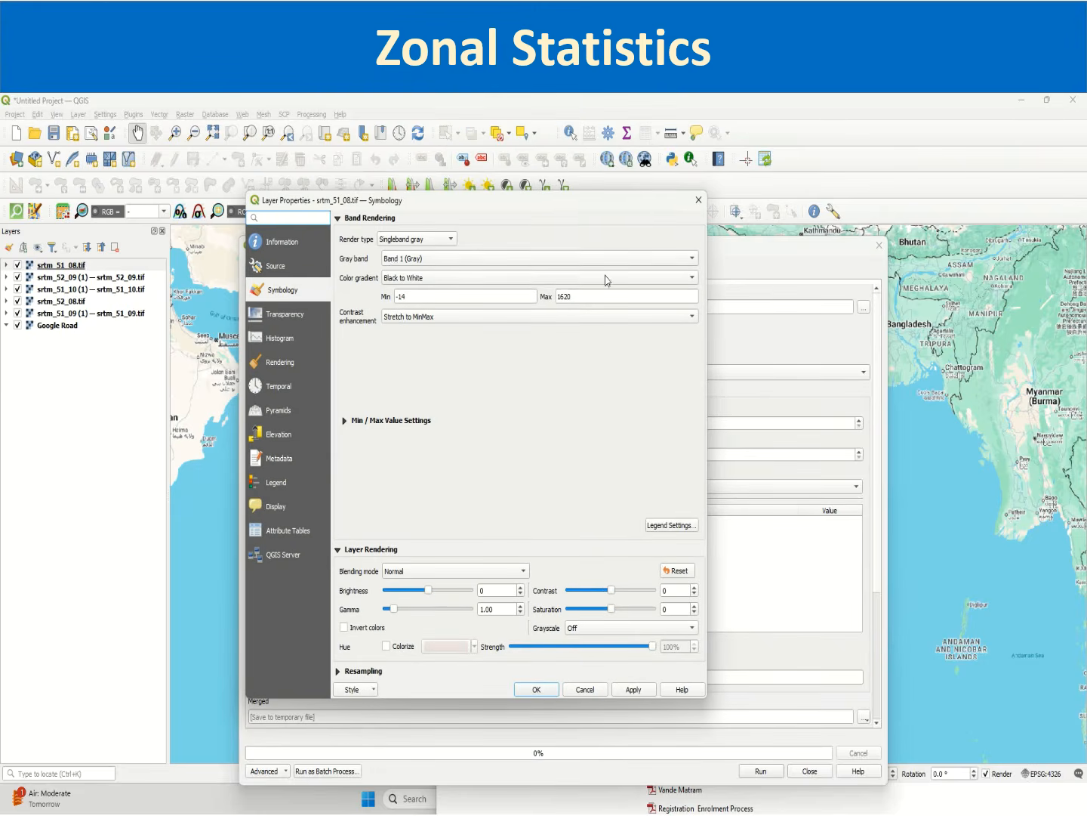
click(300, 245)
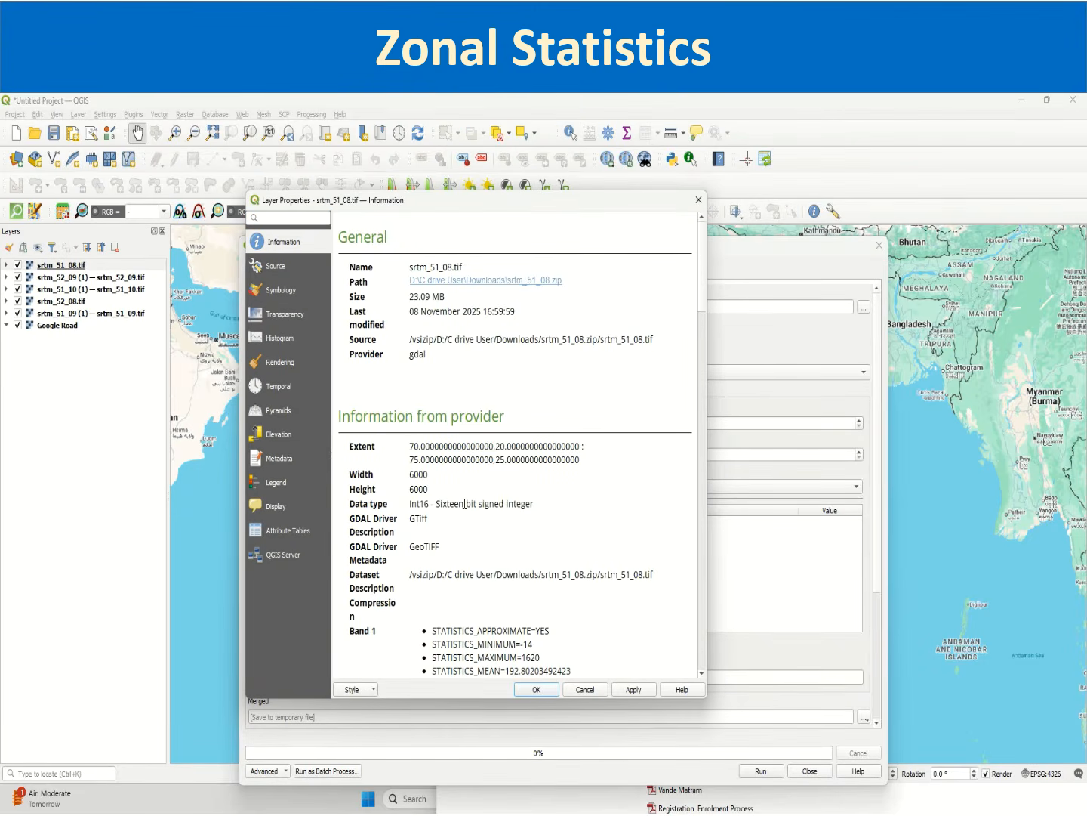
scroll(476, 593, down, 12)
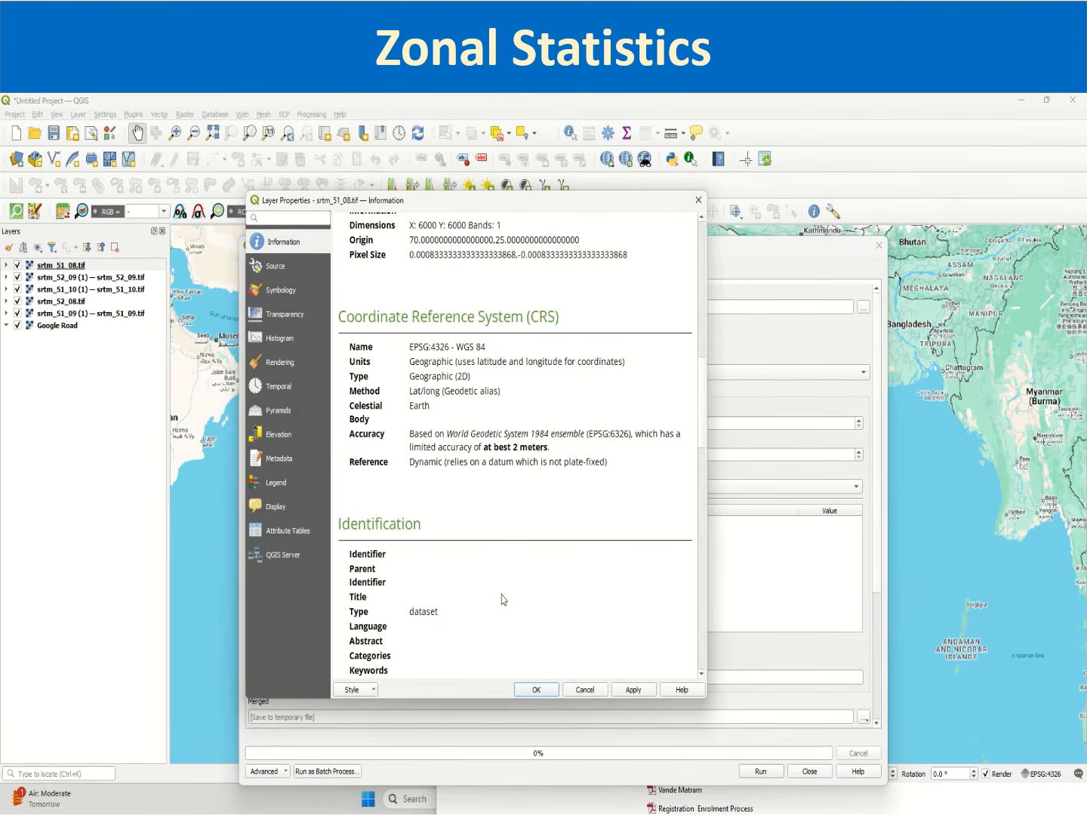
scroll(503, 597, up, 4)
scroll(498, 495, up, 2)
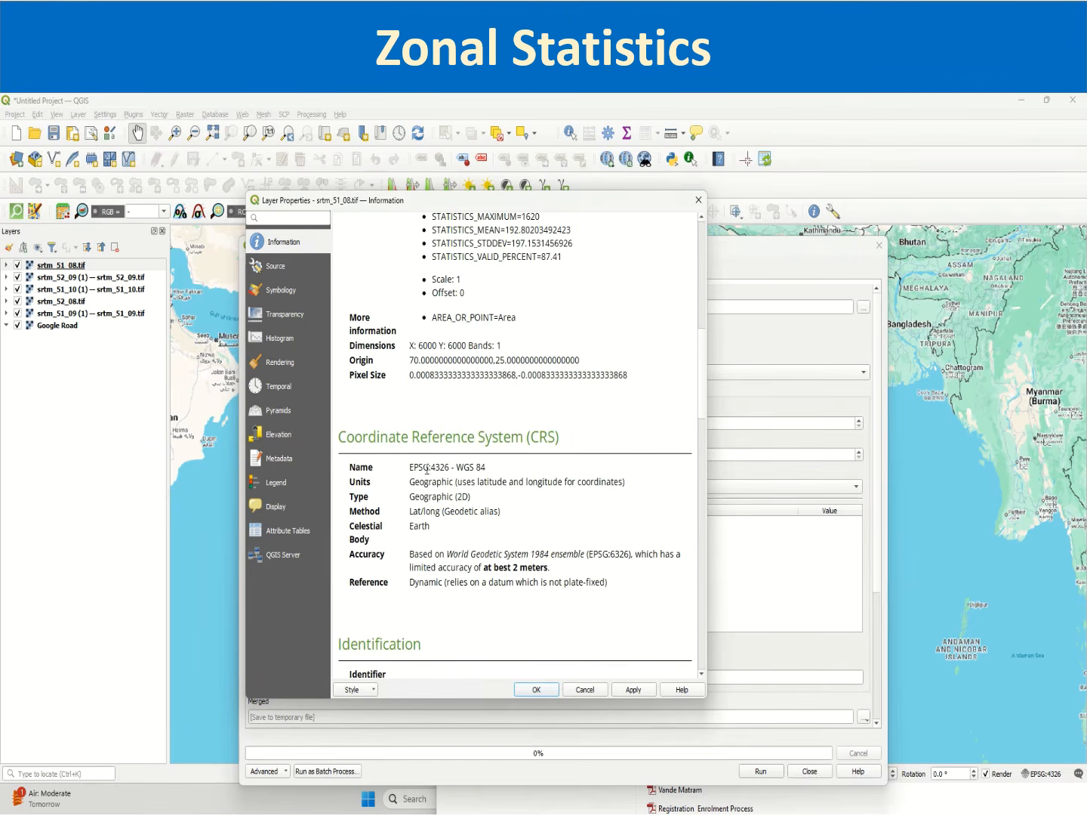
drag(427, 469, 476, 469)
scroll(461, 378, down, 6)
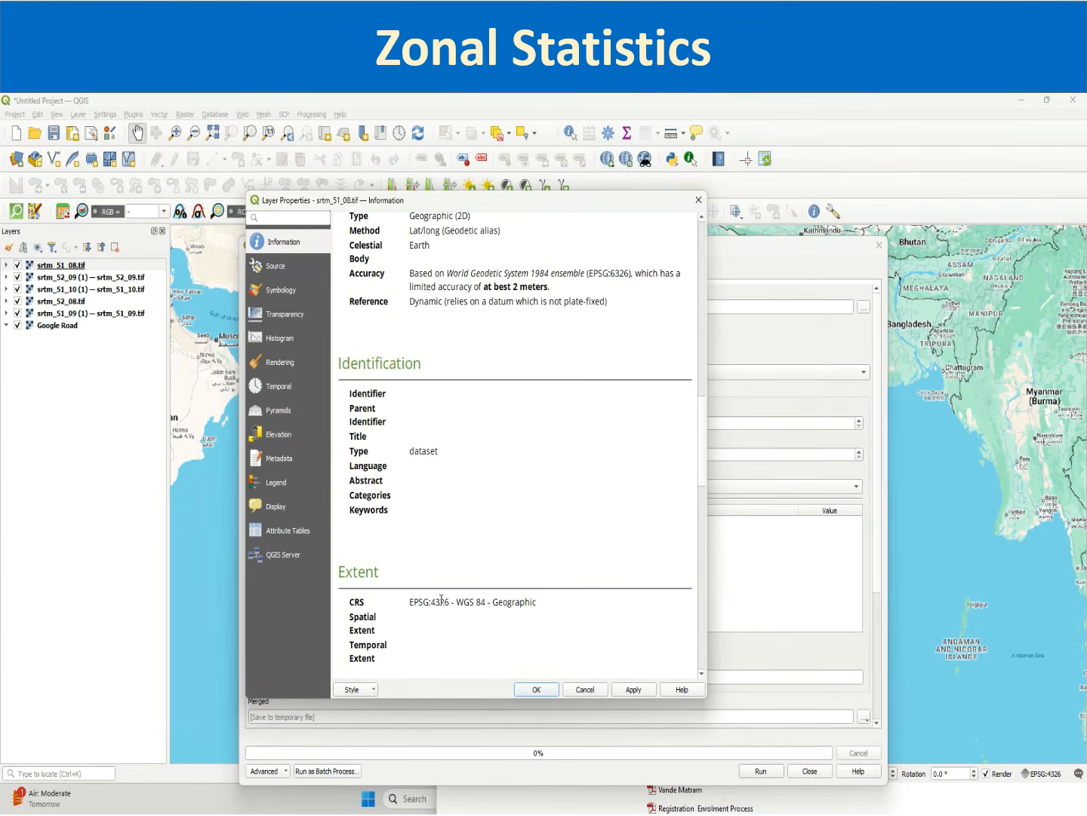
scroll(441, 600, down, 8)
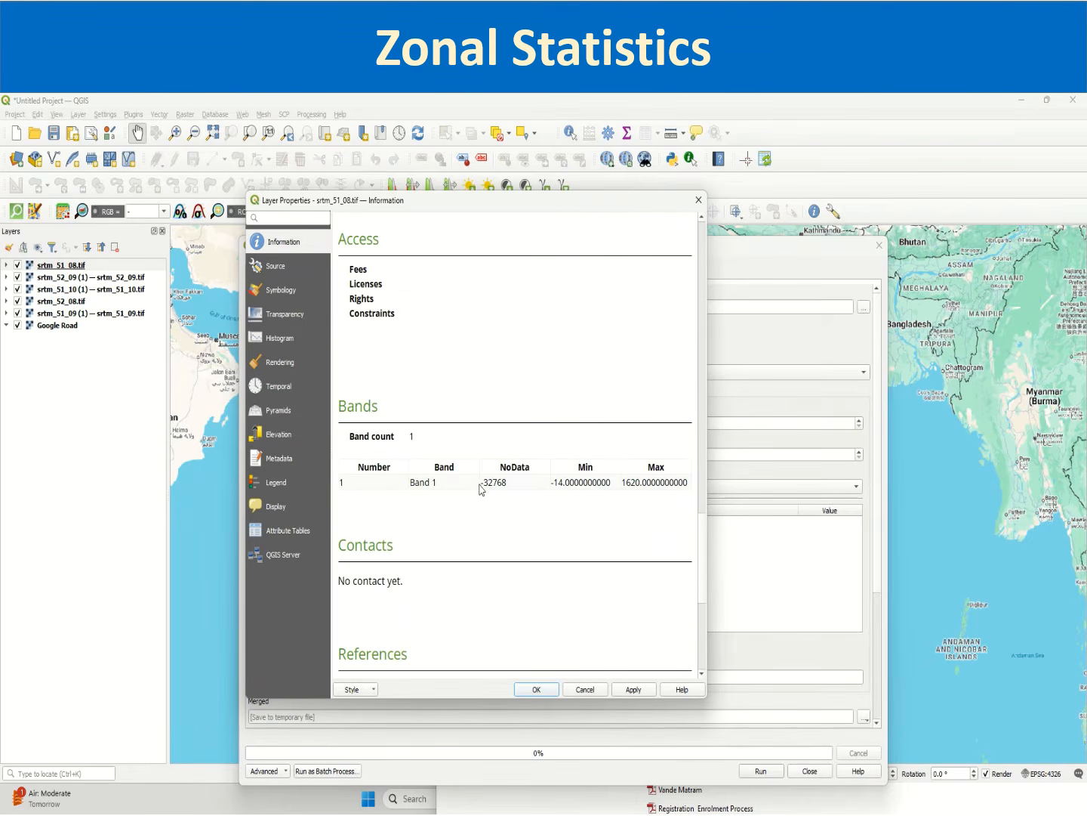
drag(481, 484, 525, 484)
key(ctrl+c)
click(545, 698)
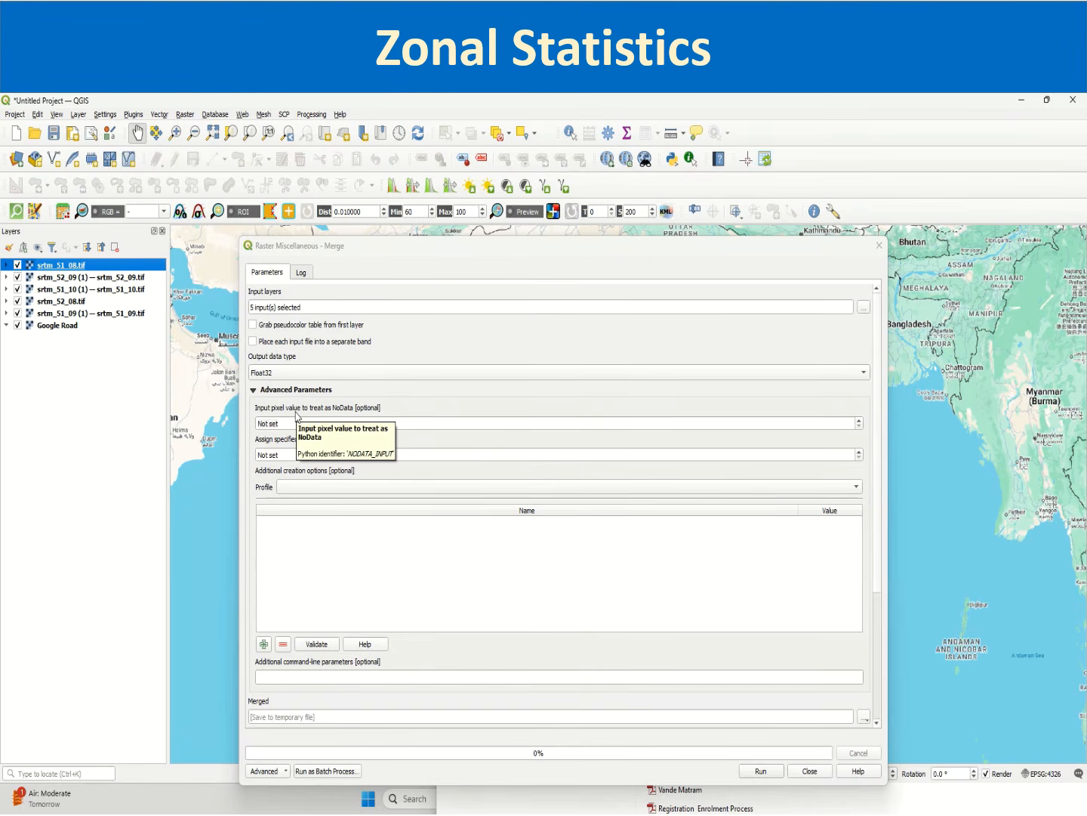
Step: Set both the input and output NoData values of the Merge tool to -32768
click(305, 422)
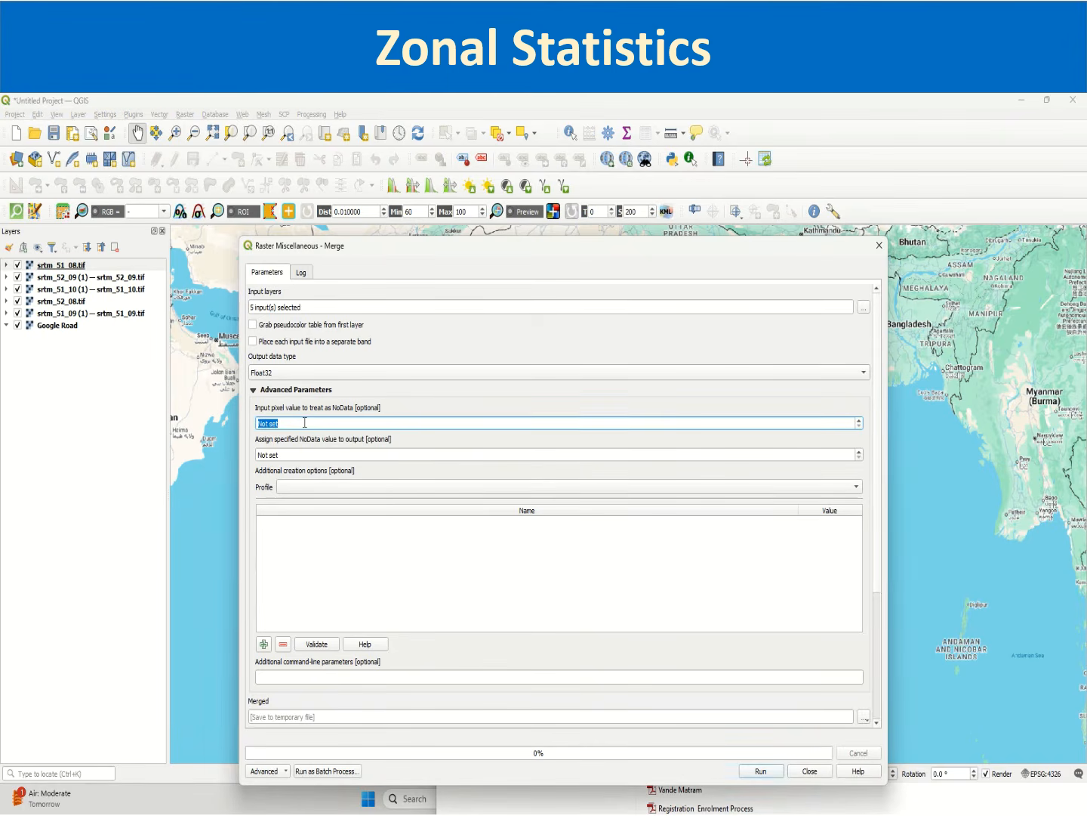
key(ctrl+v)
click(295, 456)
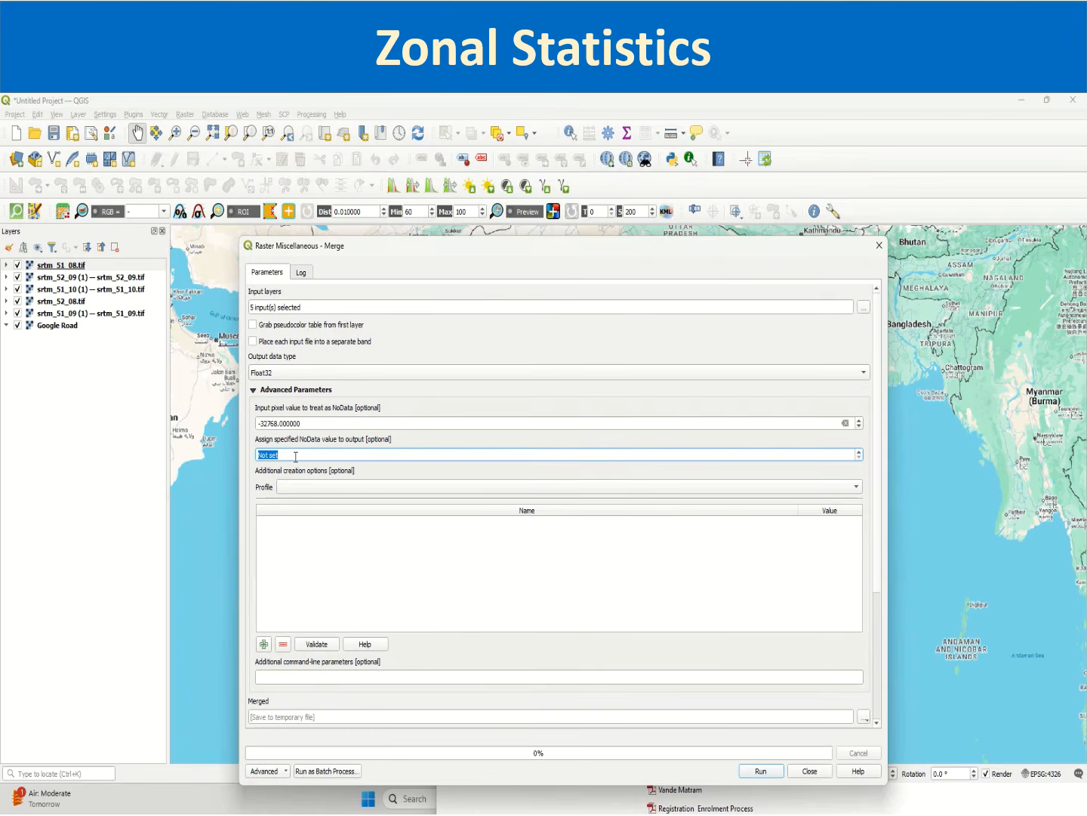
key(ctrl+v)
click(375, 595)
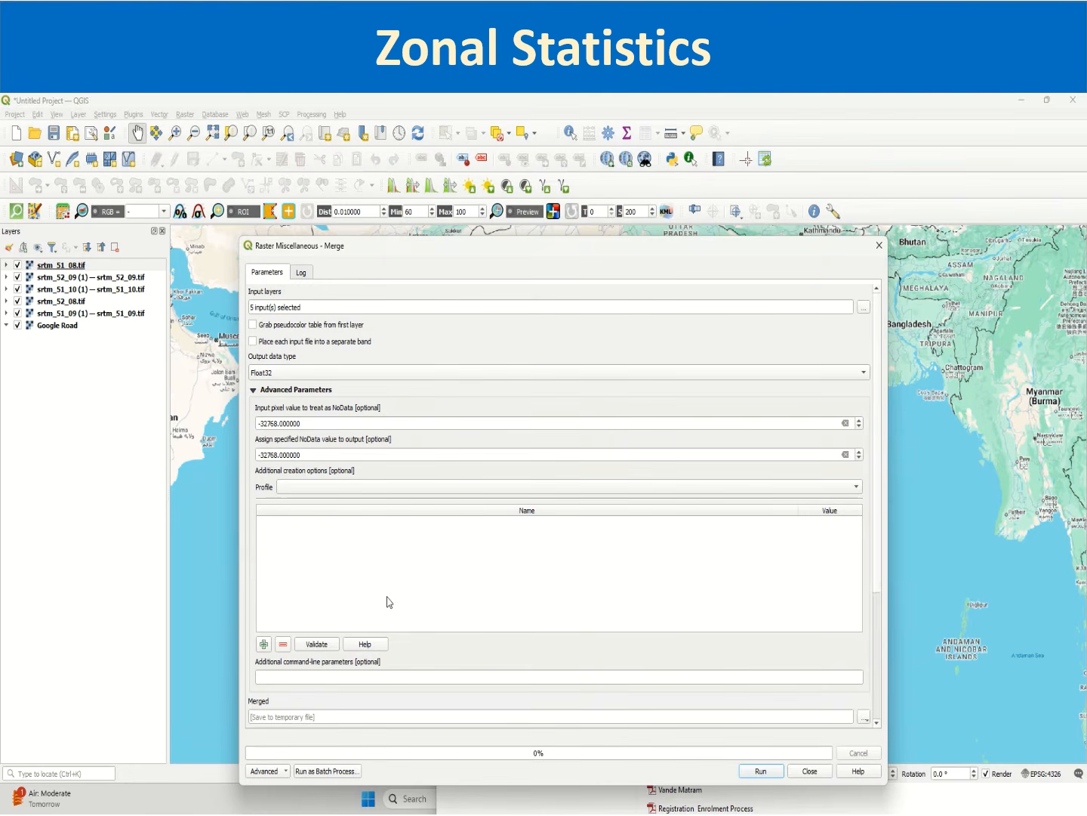
scroll(309, 456, down, 2)
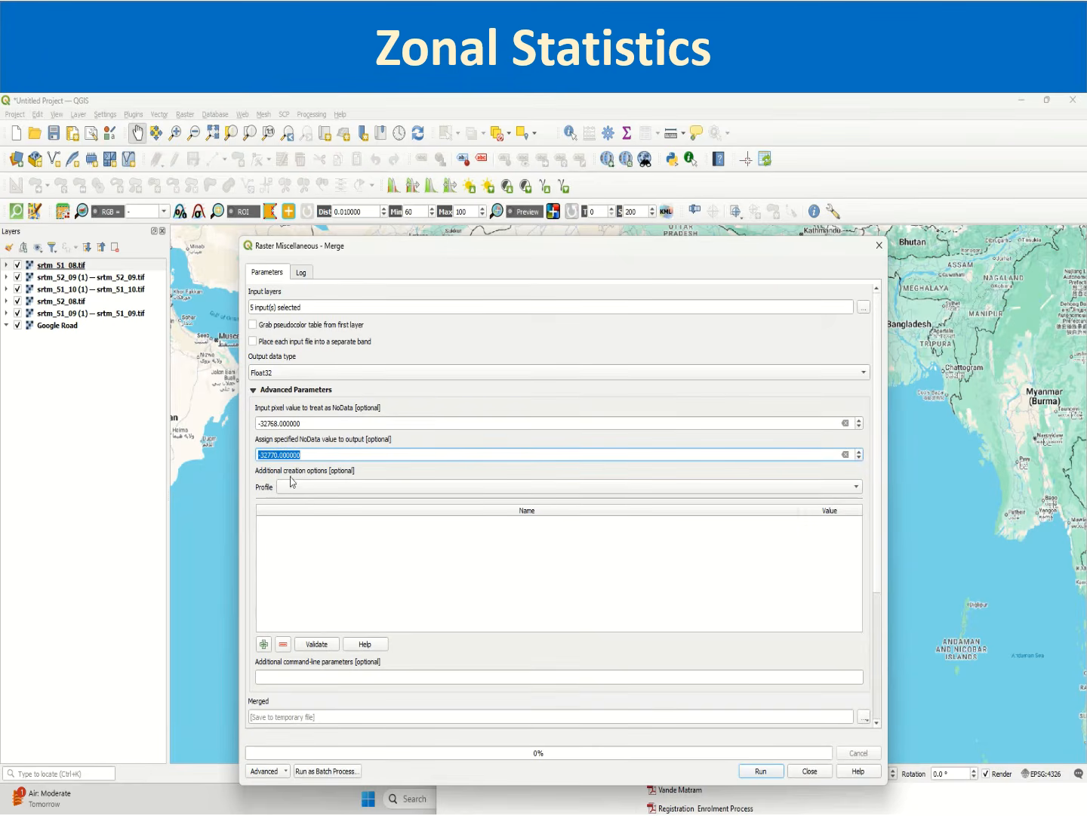
click(275, 455)
drag(280, 455, 270, 454)
text(68)
click(626, 615)
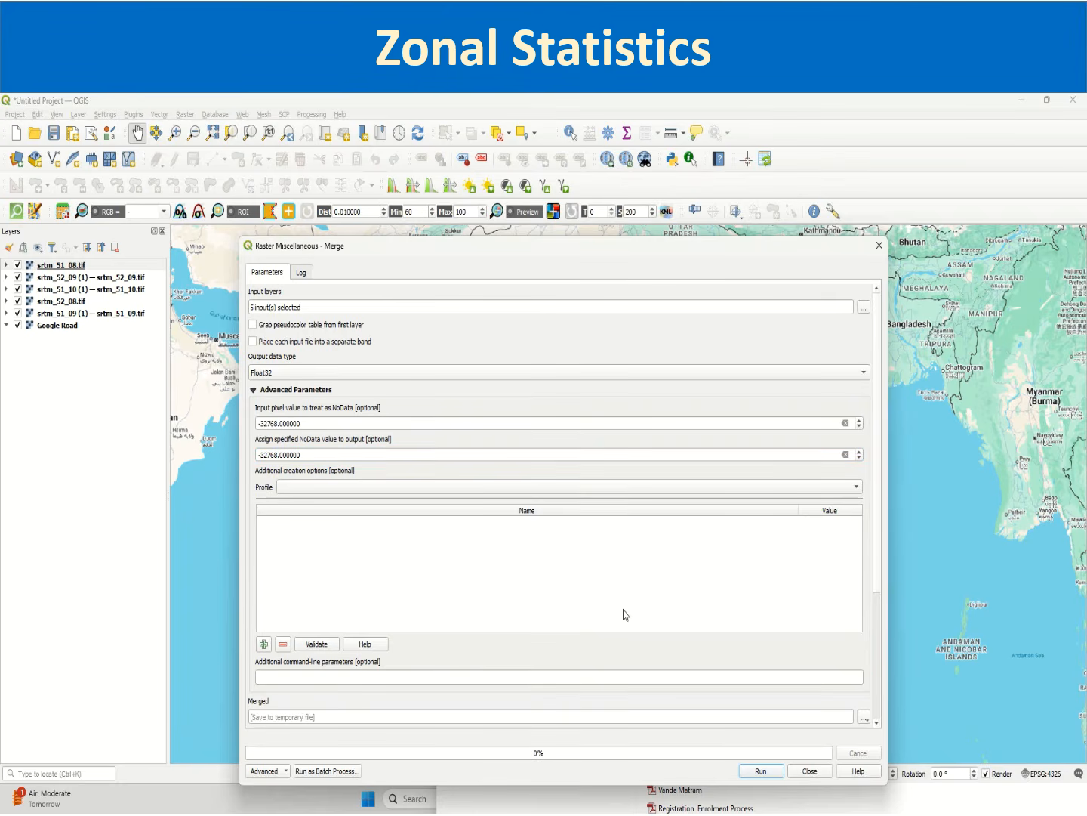
scroll(876, 520, down, 5)
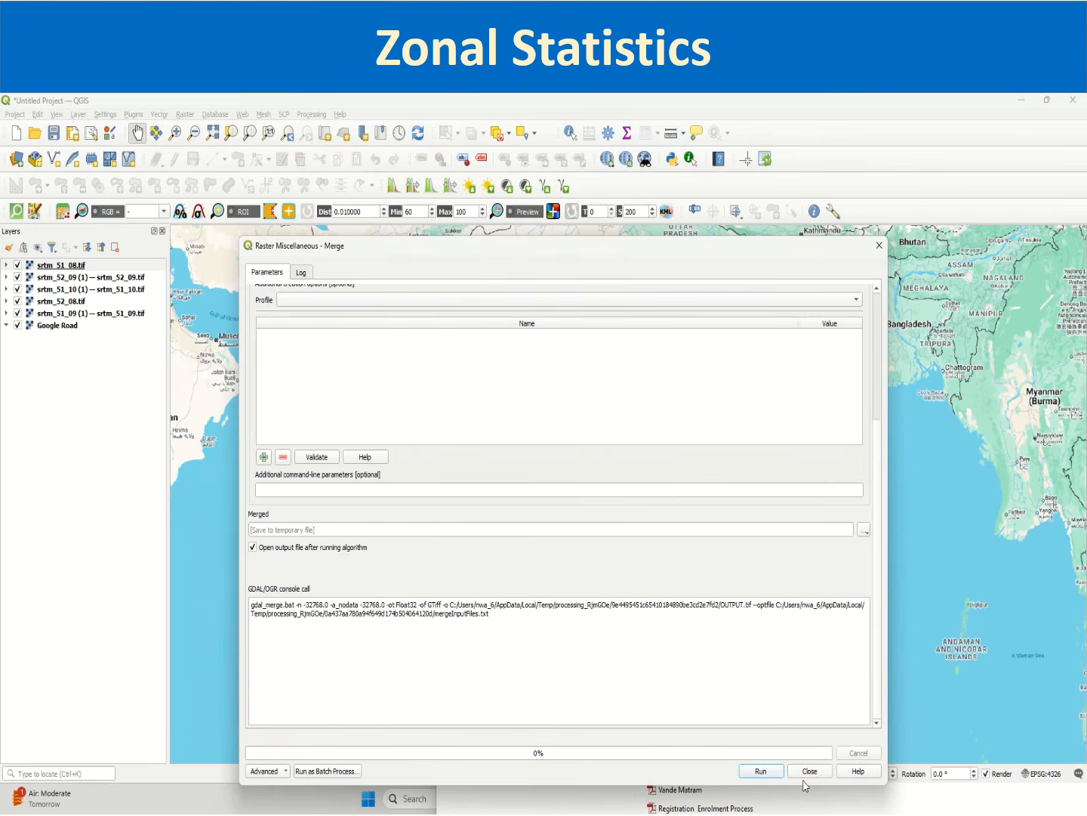
click(863, 530)
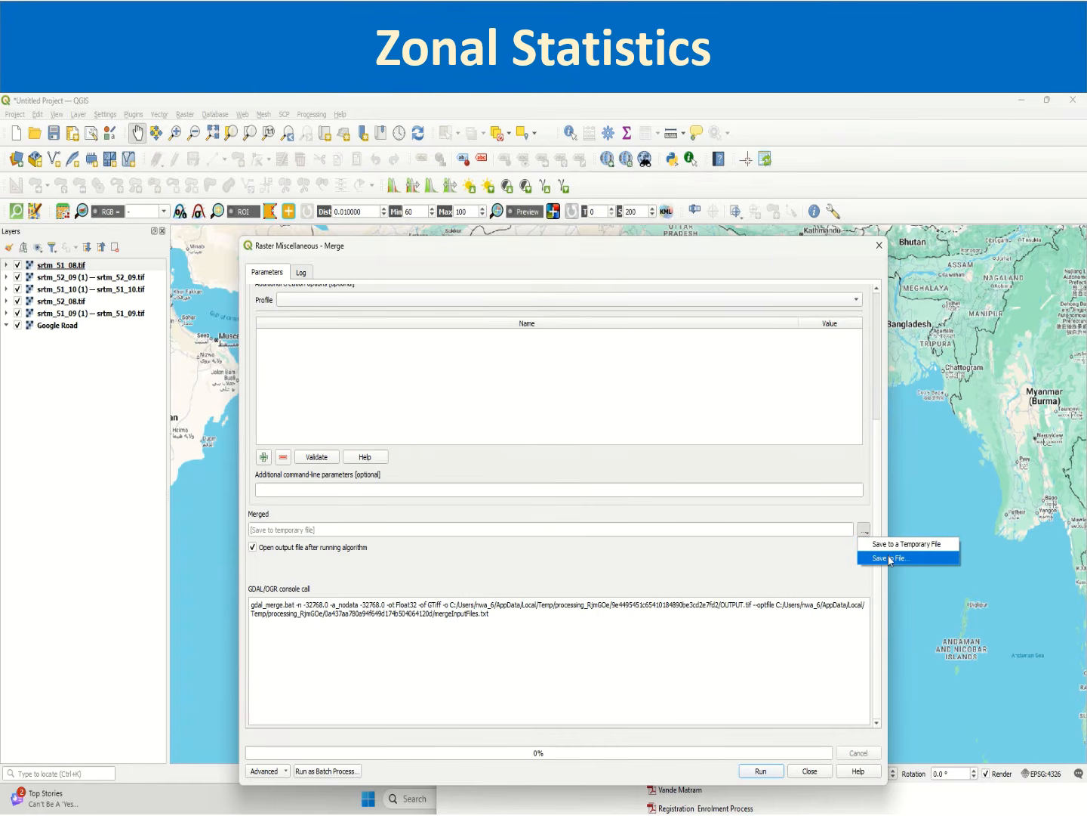
click(890, 558)
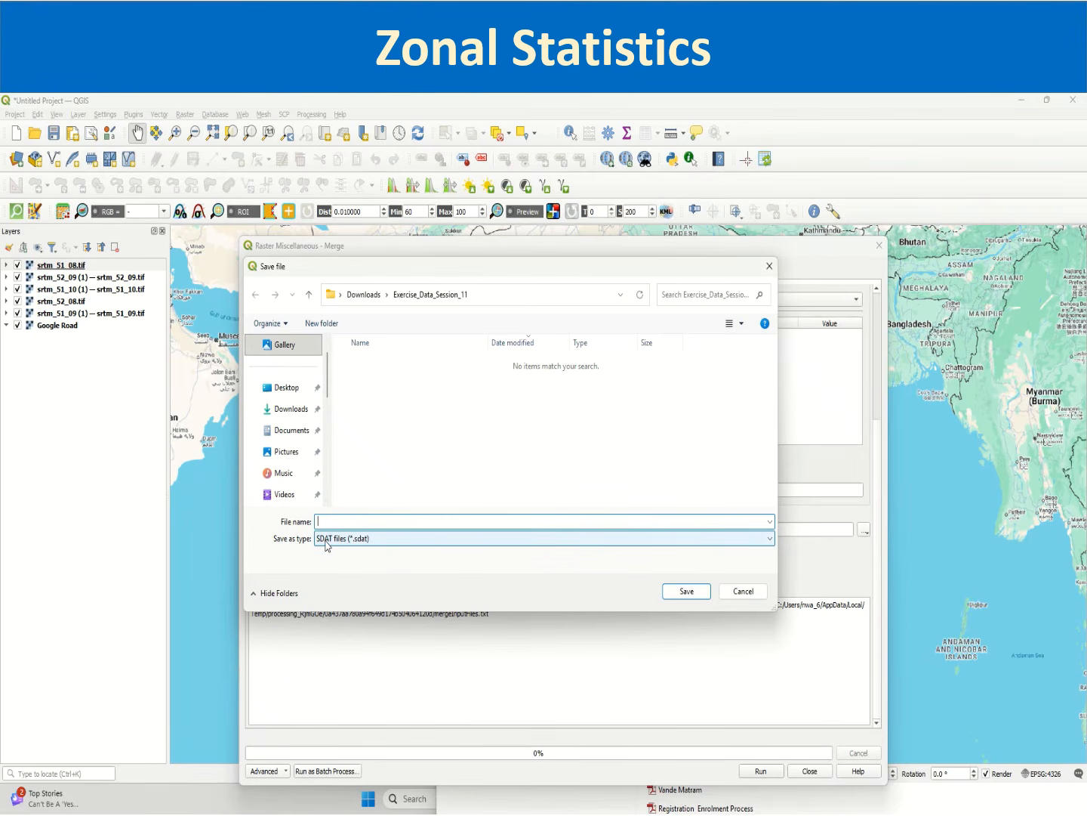
click(752, 590)
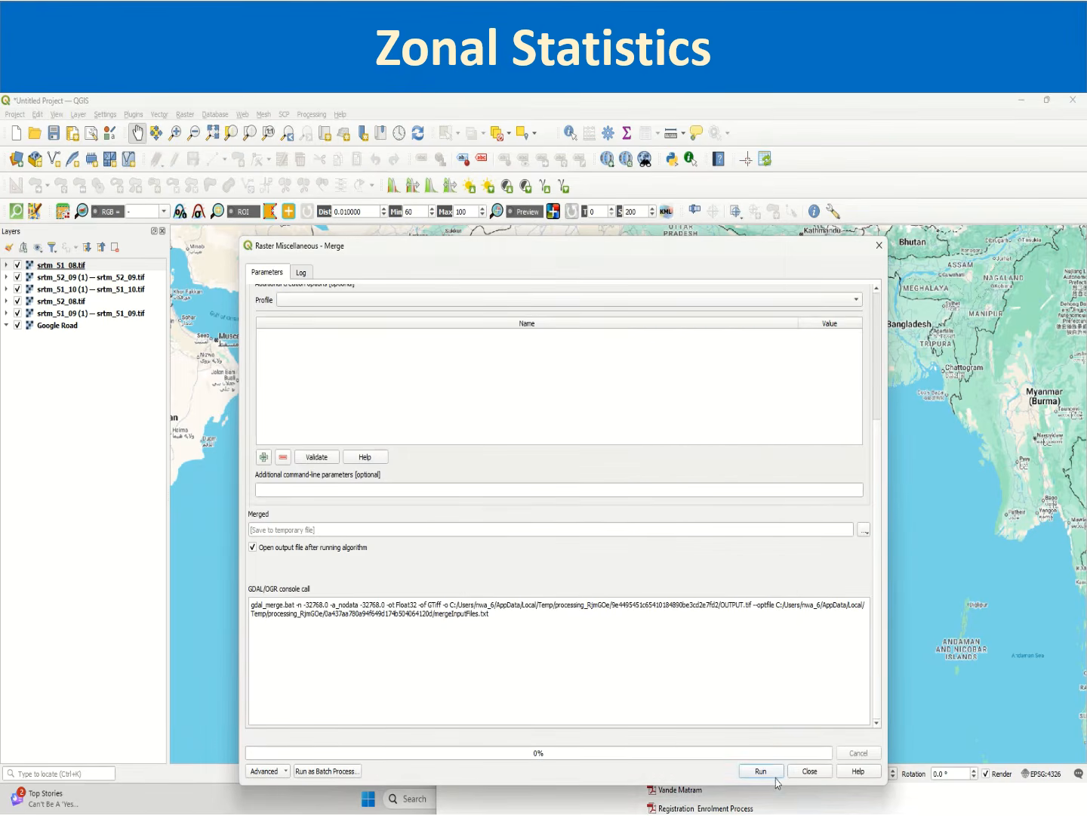
Step: Try to run the merge of the five tiles, review the error line in the log, and close the dialog
click(760, 771)
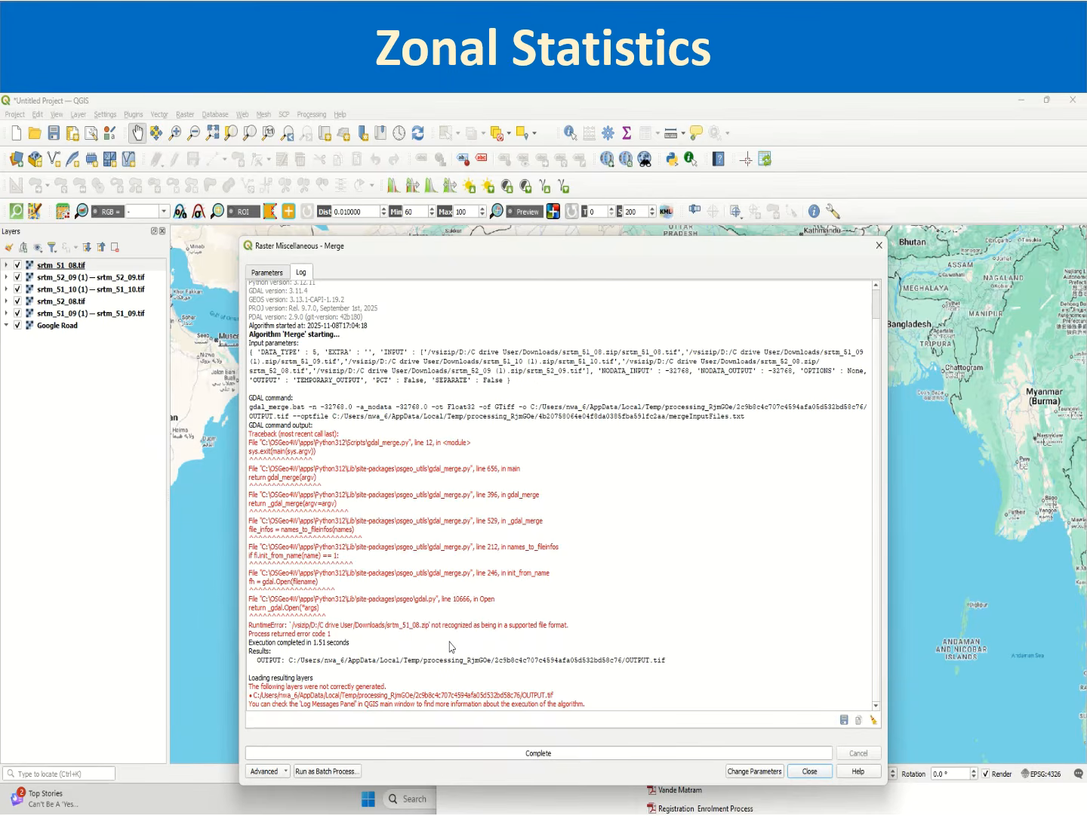
drag(372, 625, 498, 641)
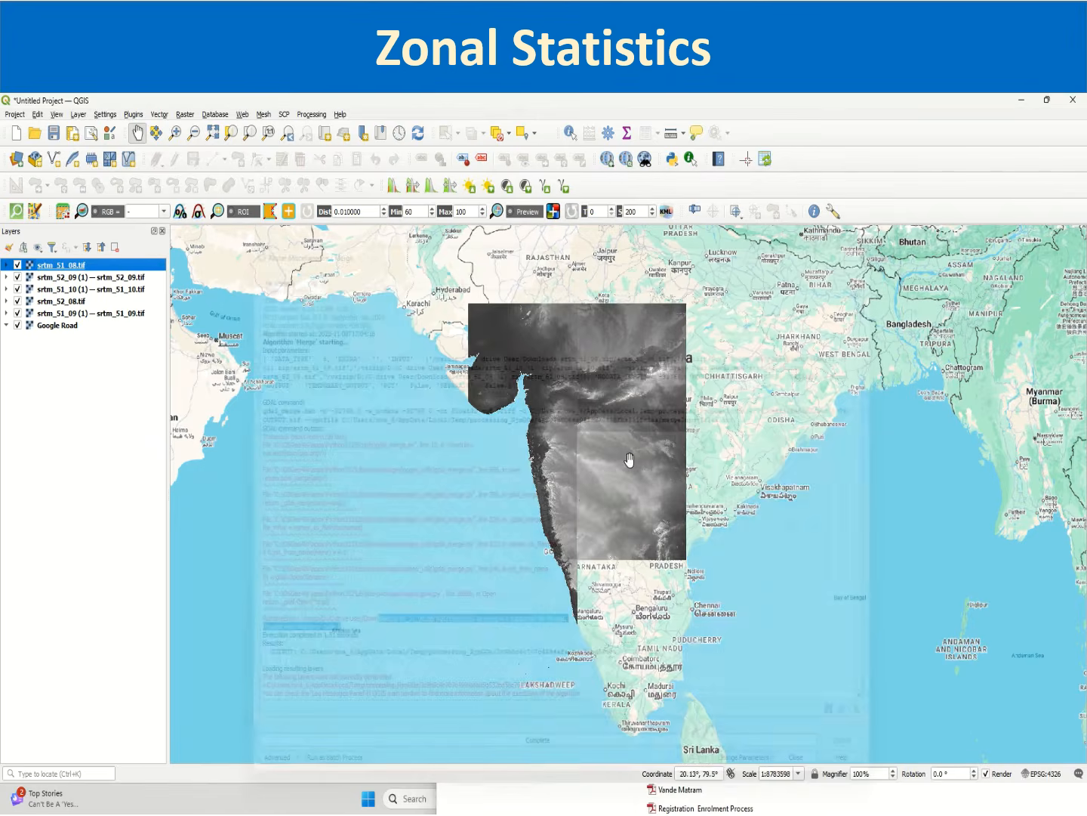
click(879, 245)
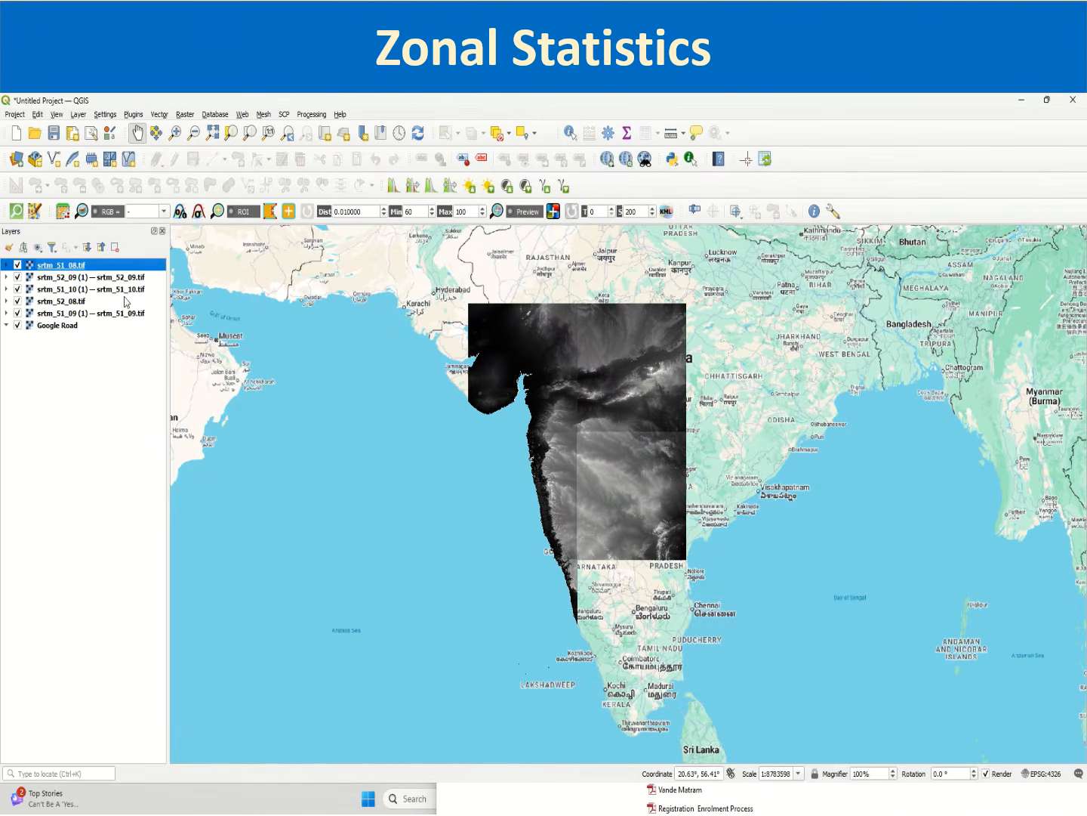
Step: Switch to the Downloads folder in File Explorer and select the five SRTM zip archives, including srtm_51_09 (1)
click(1018, 101)
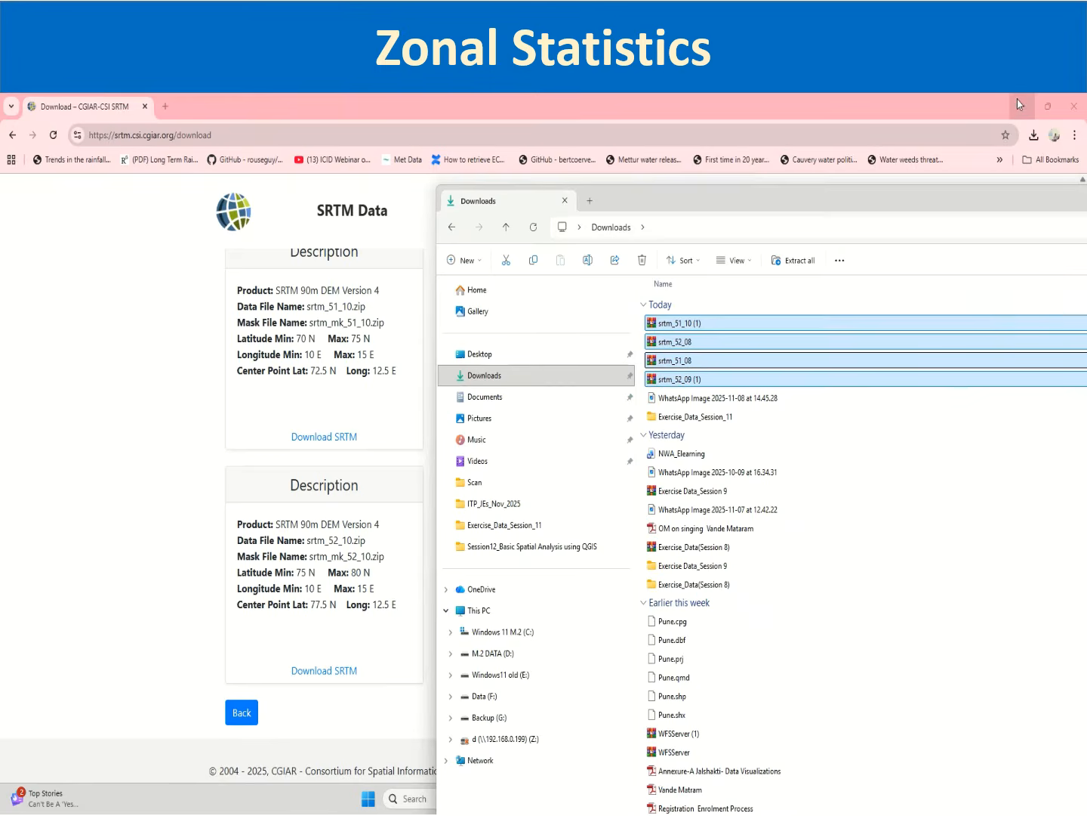
double_click(1005, 193)
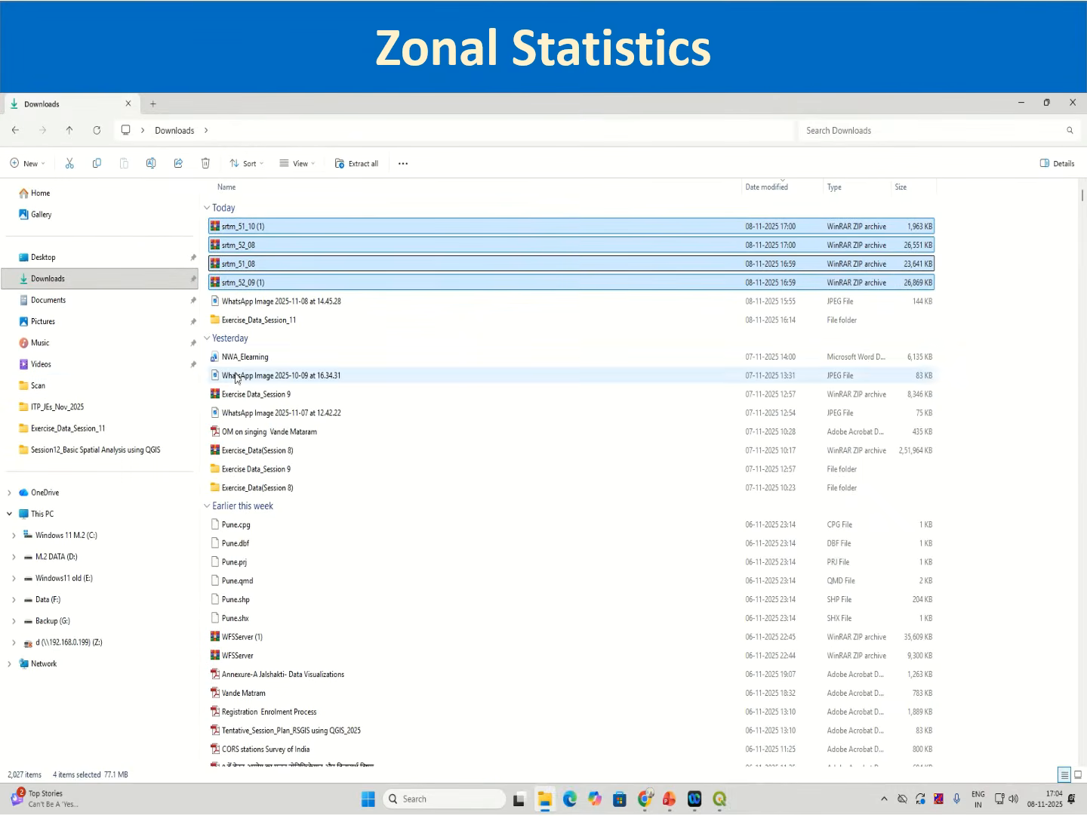
click(247, 241)
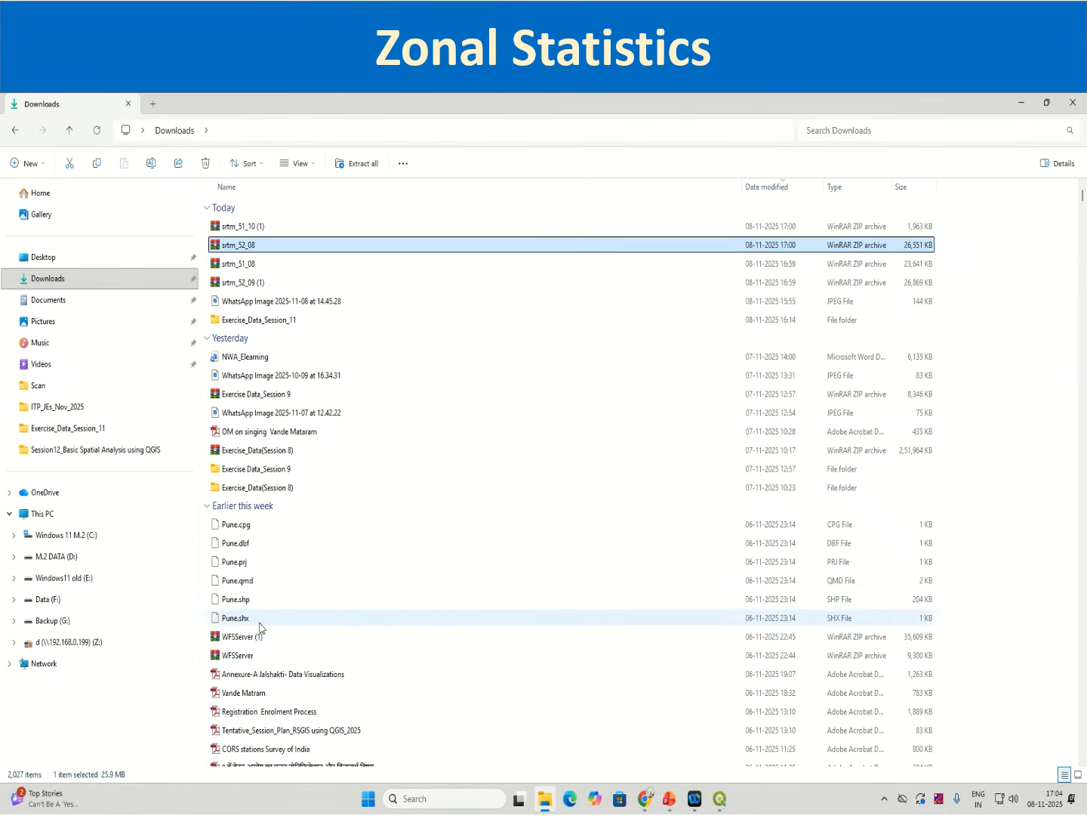
scroll(272, 650, down, 2)
scroll(275, 648, down, 2)
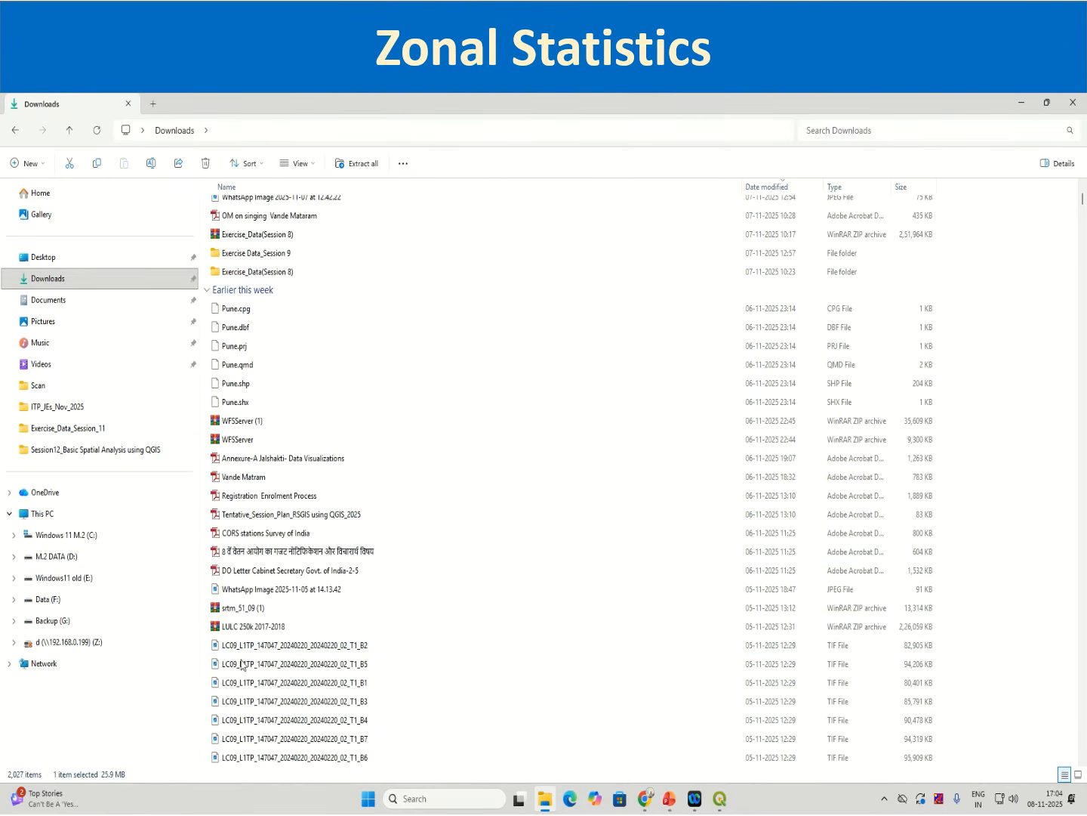
click(230, 612)
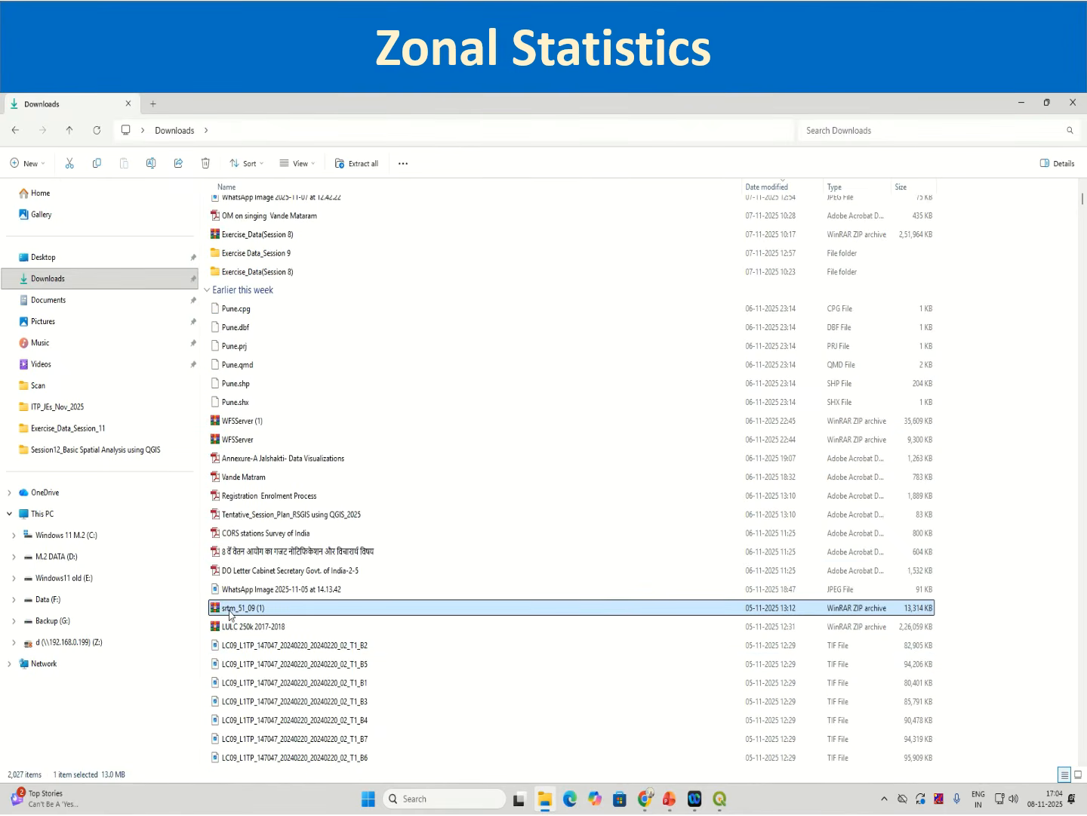
right_click(229, 613)
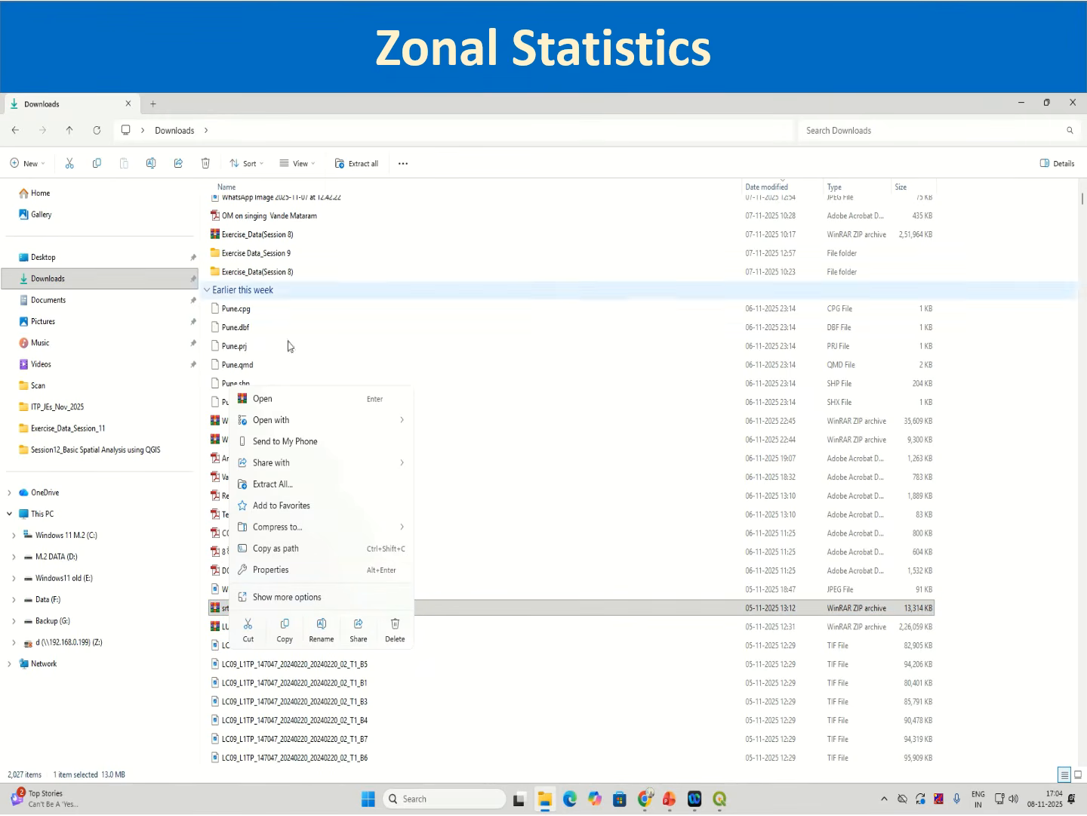
click(210, 602)
click(211, 602)
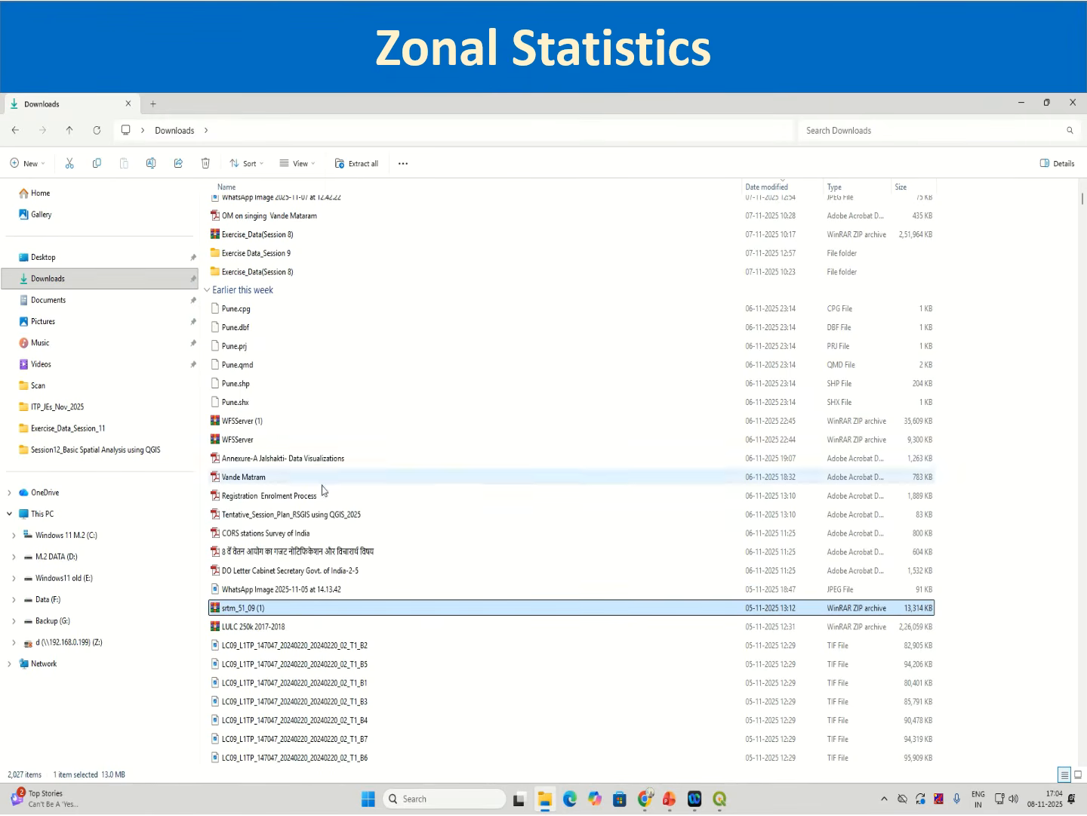
scroll(319, 548, up, 2)
scroll(319, 549, up, 2)
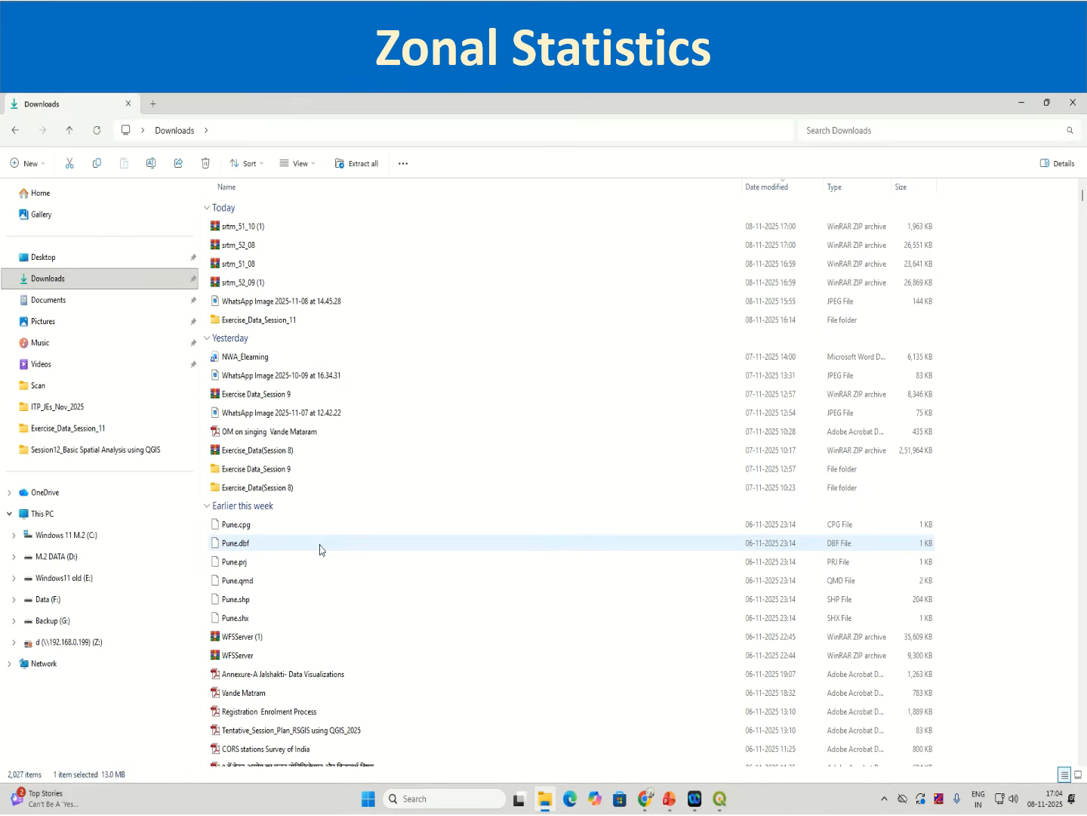
click(240, 226)
ctrl+click(240, 245)
ctrl+click(237, 261)
ctrl+click(234, 277)
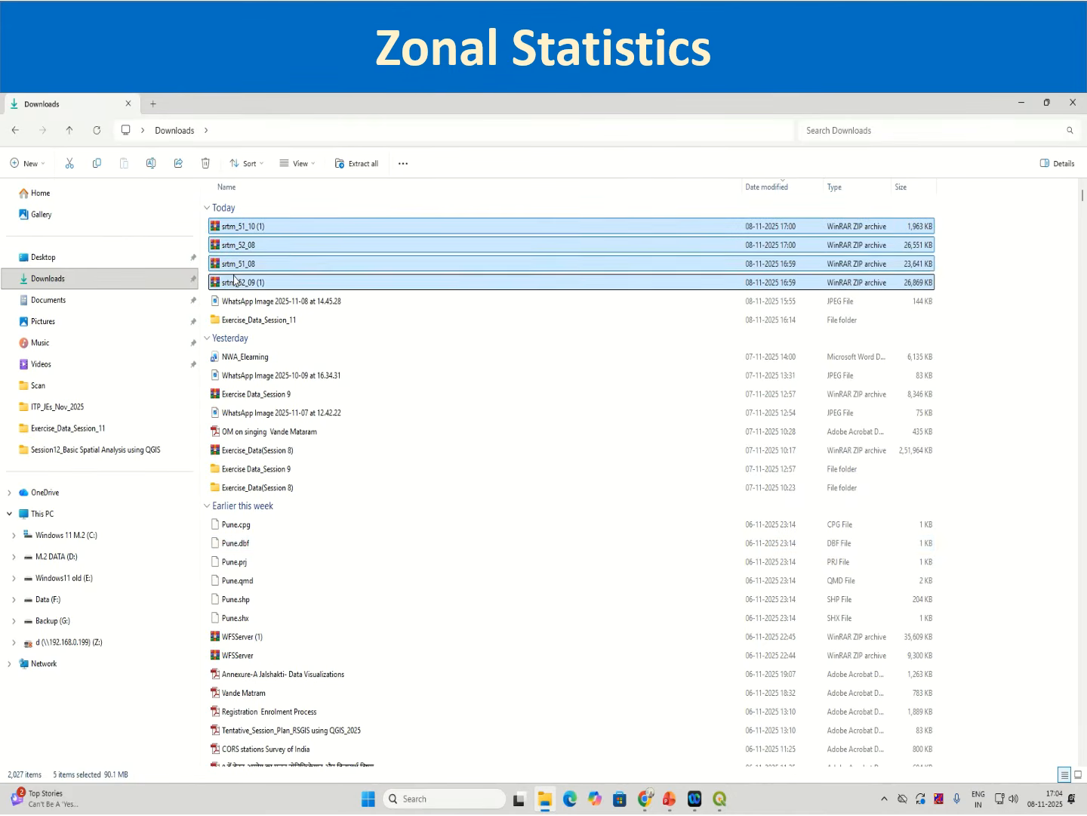
Step: Cut the selected SRTM archives and open the Exercise_Data_Session_11 folder
right_click(234, 276)
click(246, 294)
double_click(258, 320)
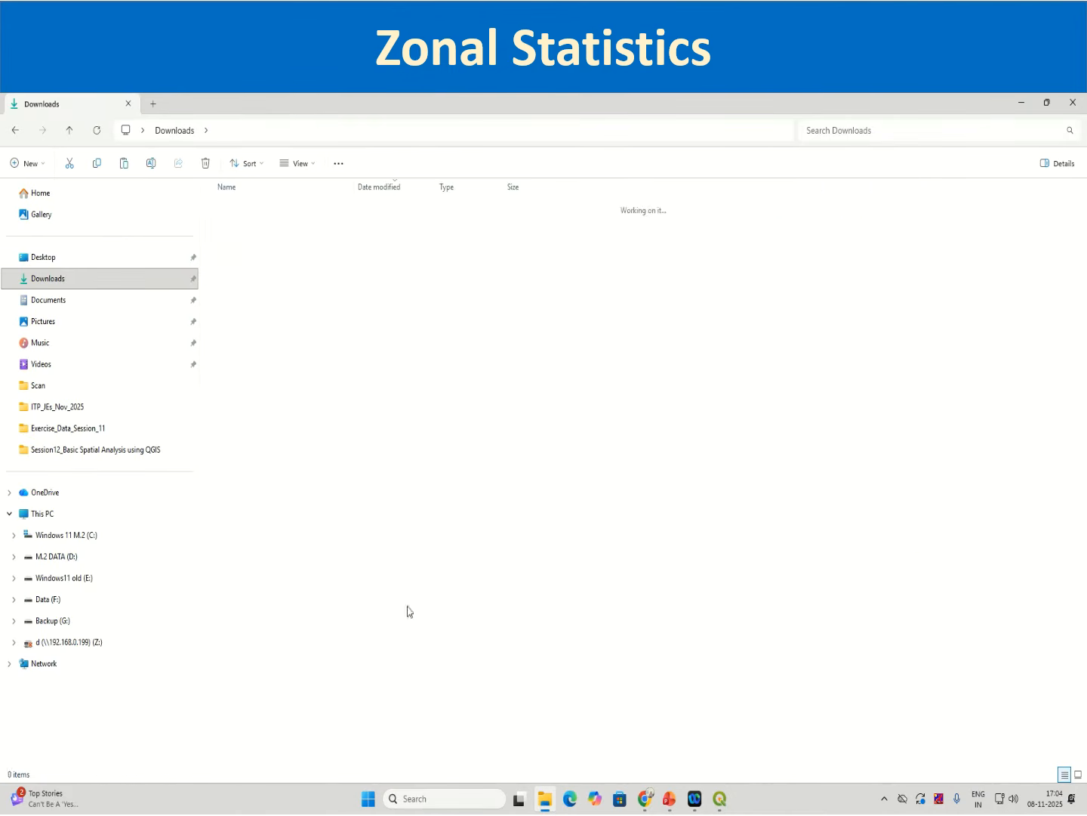
Step: Create a new folder named Zonal Statistics inside Exercise_Data_Session_11
scroll(582, 754, down, 1)
scroll(593, 744, down, 5)
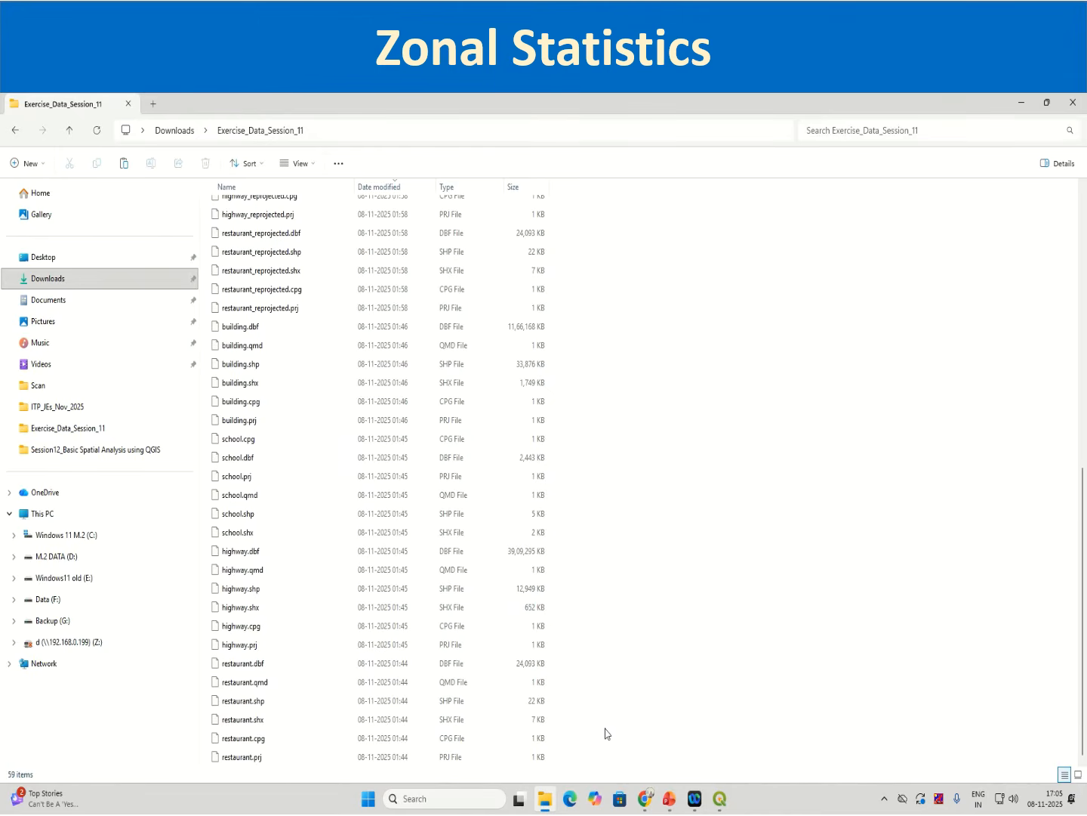
right_click(648, 742)
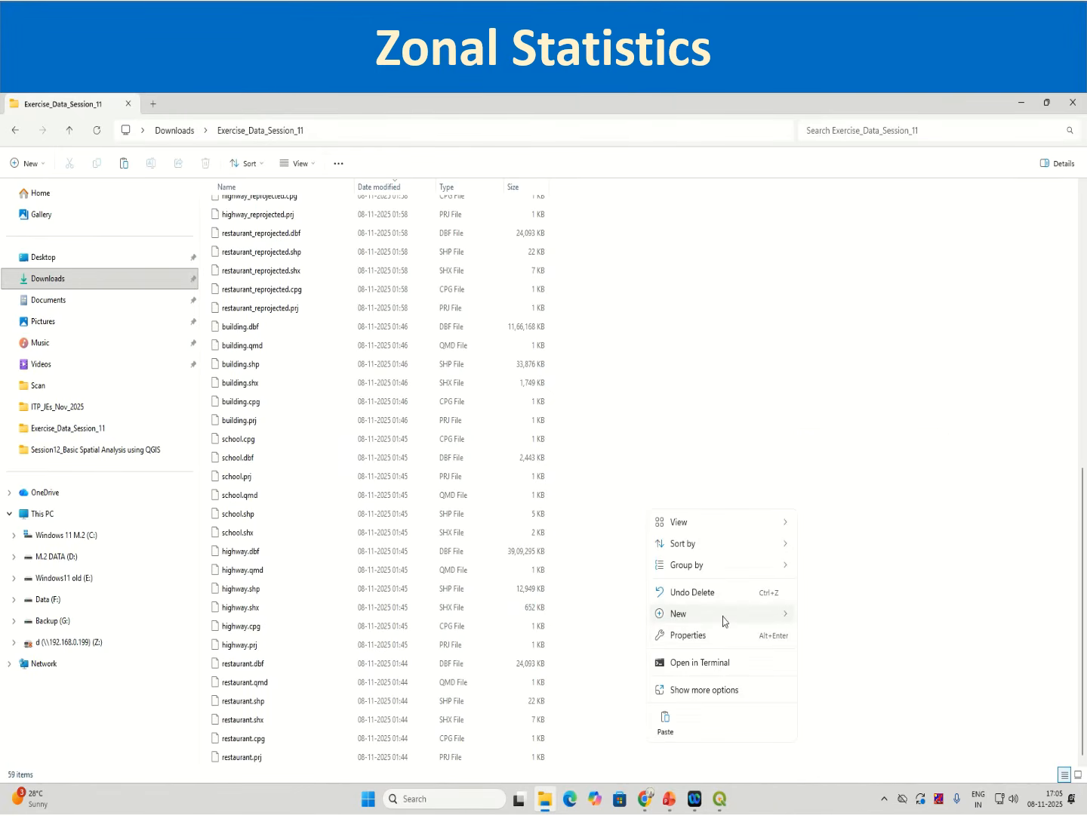
mouse_move(725, 616)
click(829, 420)
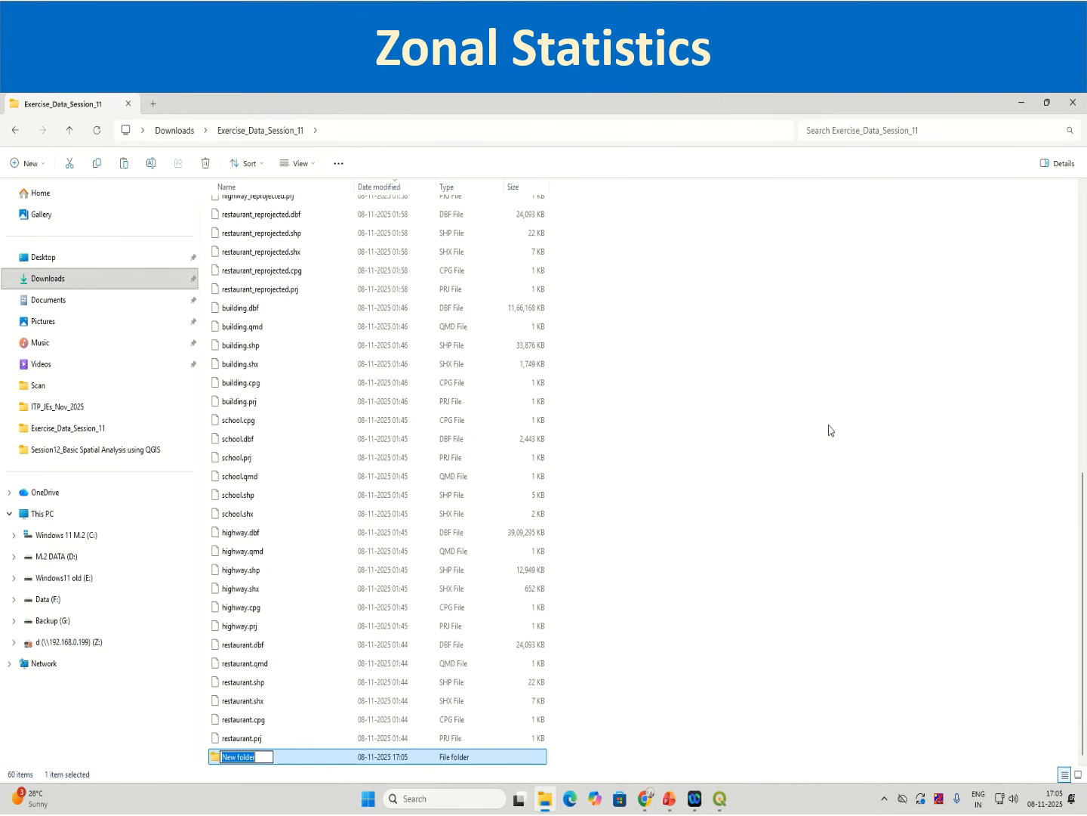
text(Zonal Statistic)
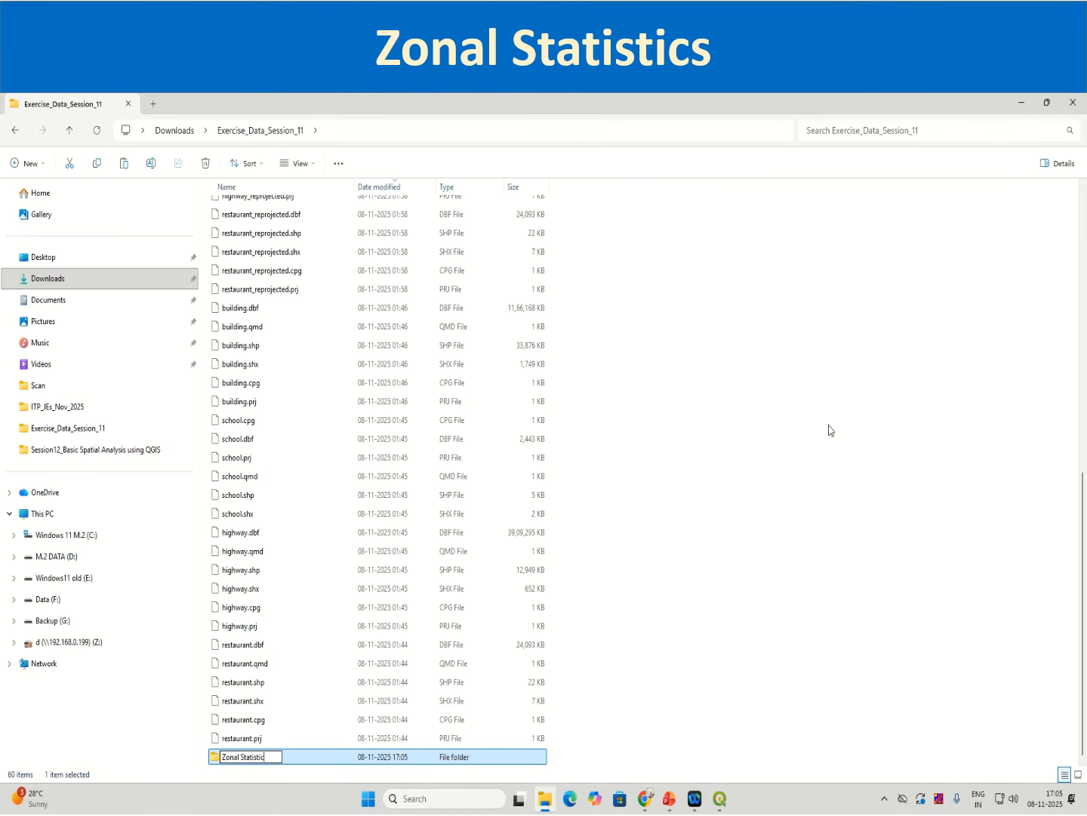
text(s)
click(323, 761)
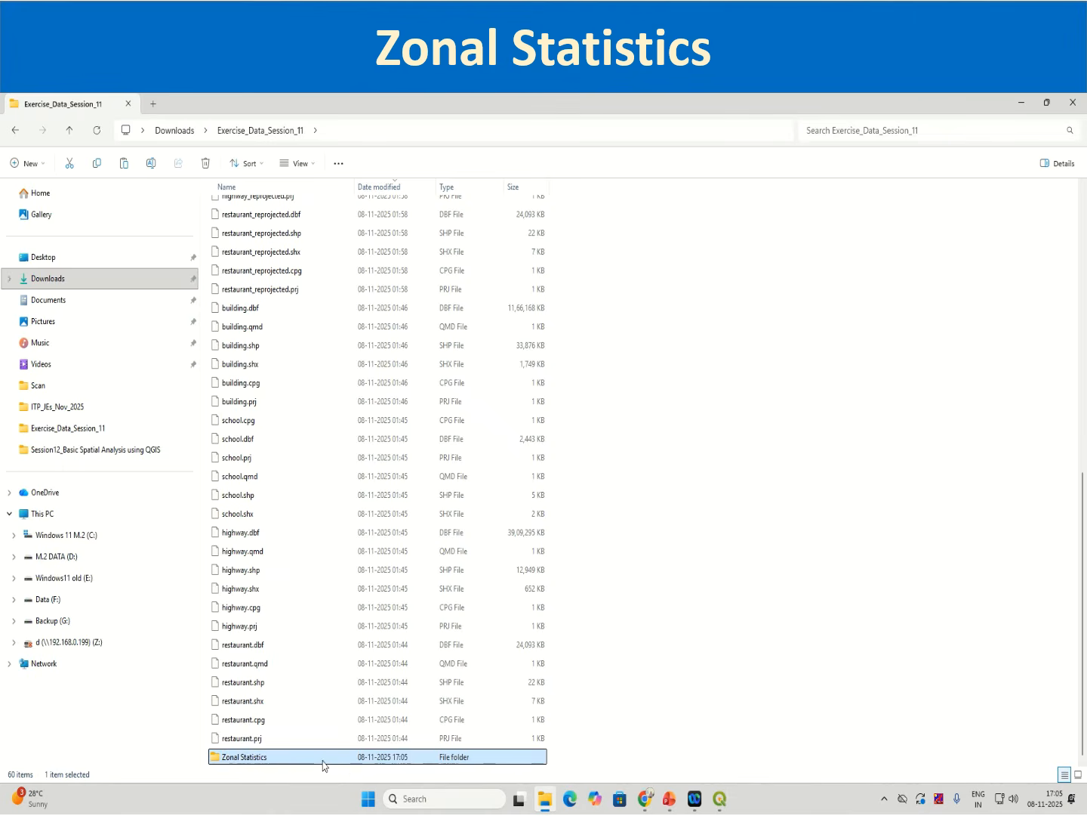
Step: Open the Zonal Statistics folder and paste the five SRTM archives into it
double_click(311, 757)
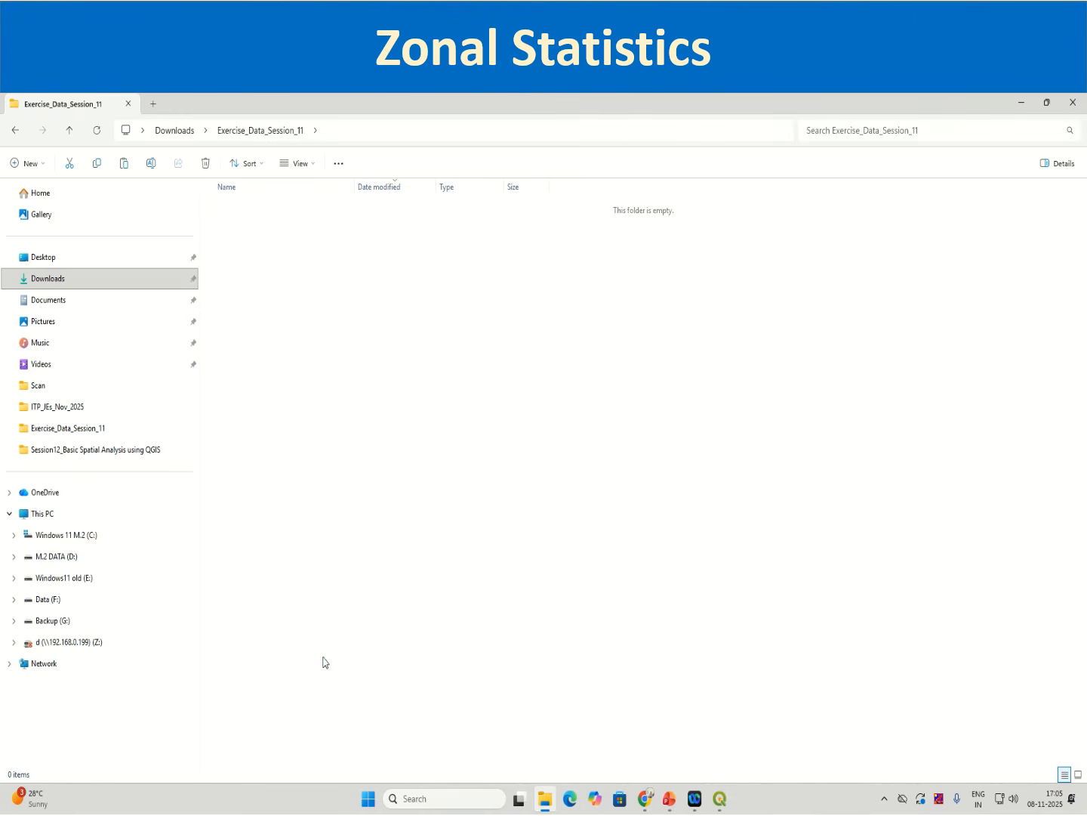
right_click(340, 642)
click(353, 625)
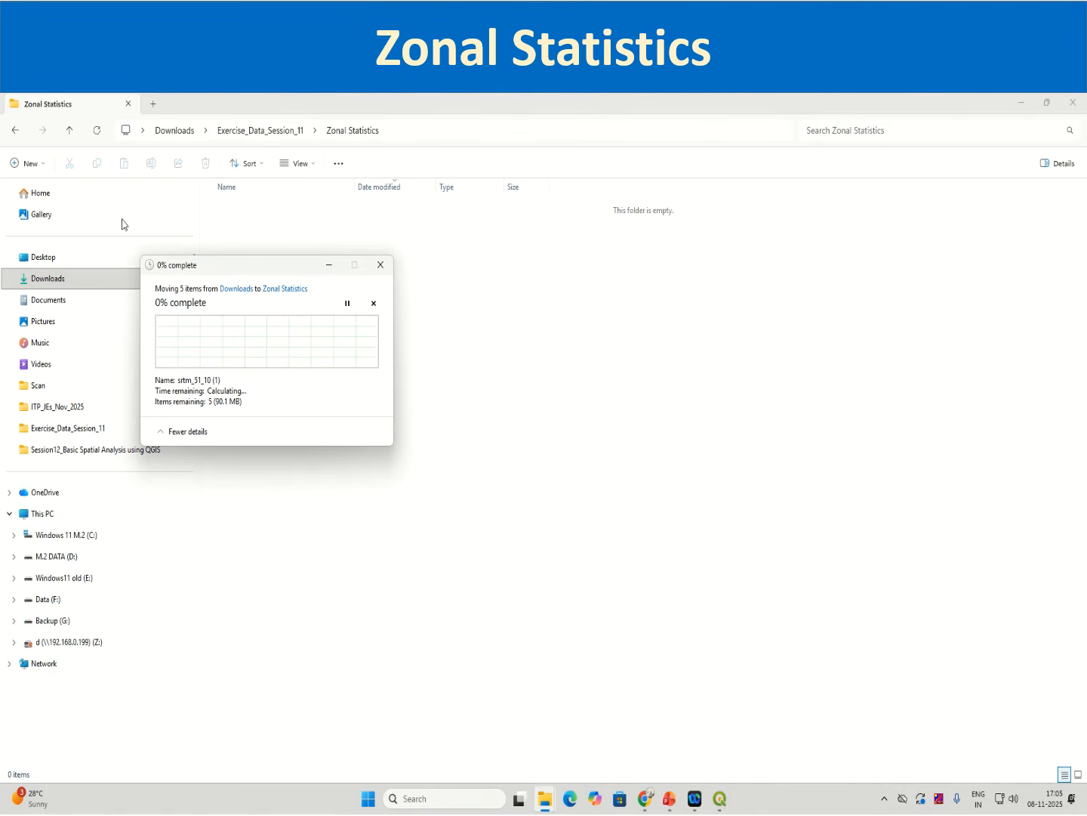
Step: Switch to QGIS and start a new empty project, discarding the current layers
click(15, 134)
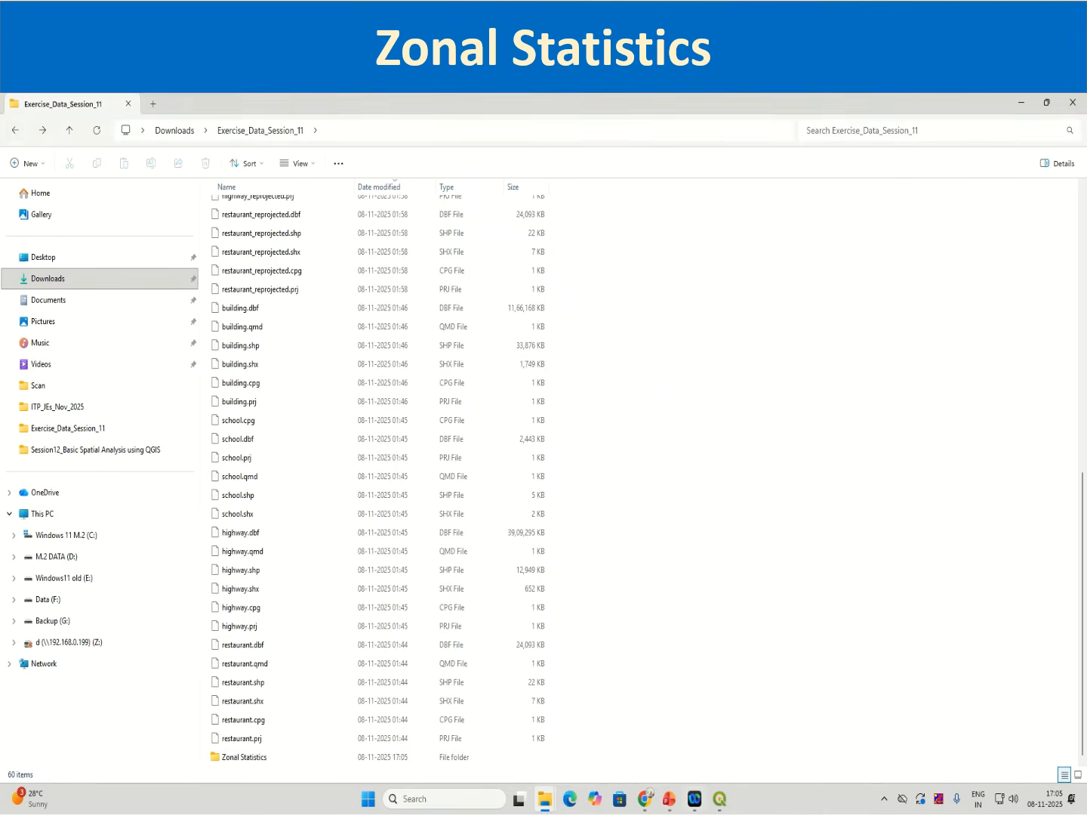
click(719, 801)
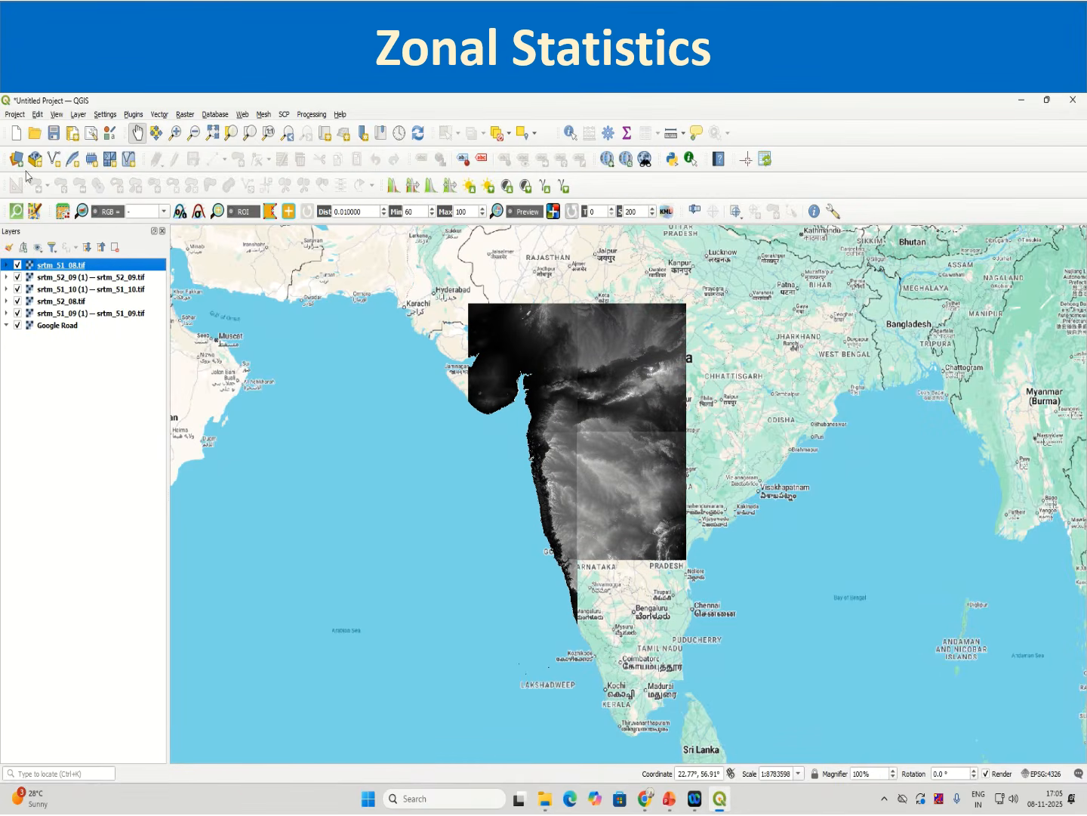
click(22, 115)
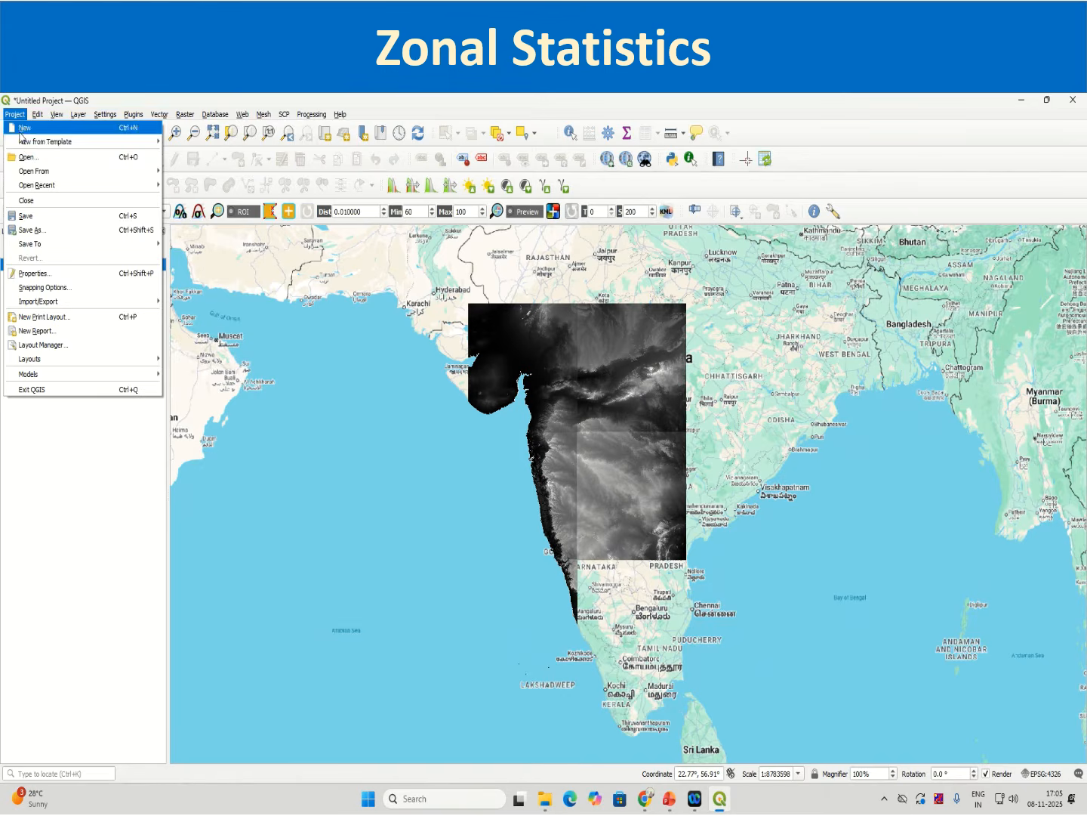
click(23, 130)
click(543, 458)
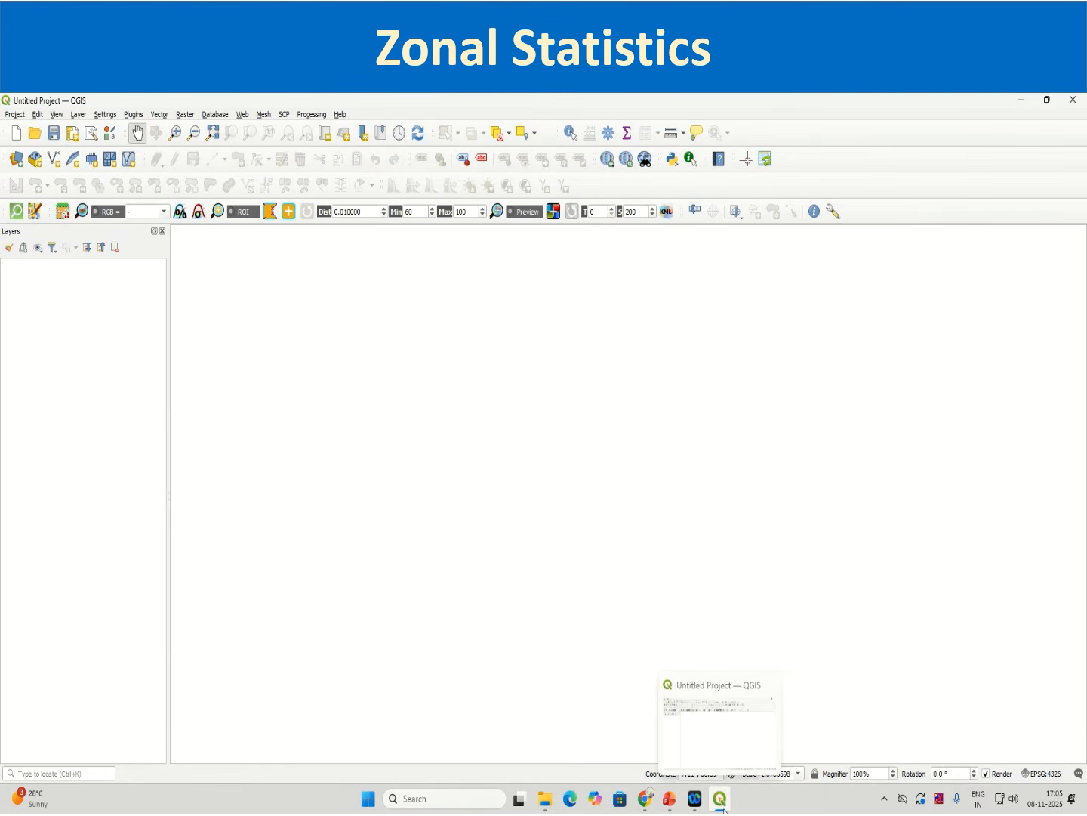
Step: Open the raster Data Source Manager and clear the old raster dataset path
mouse_move(544, 799)
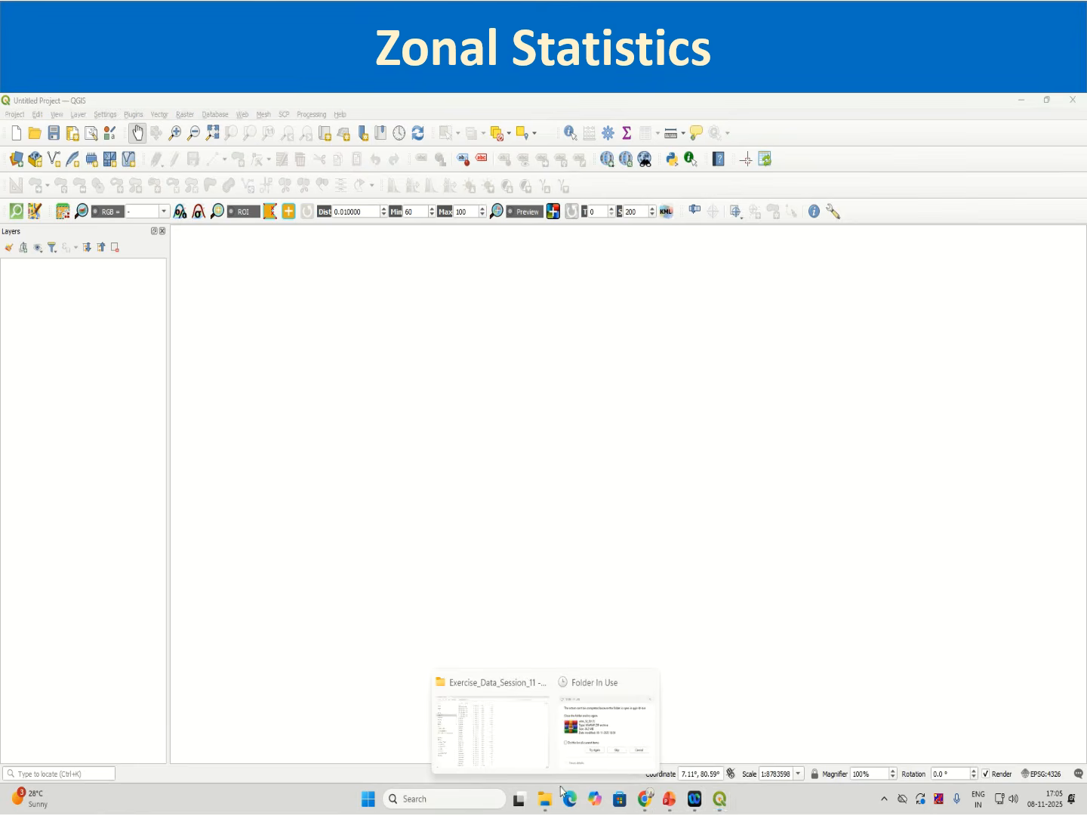
click(612, 748)
click(242, 402)
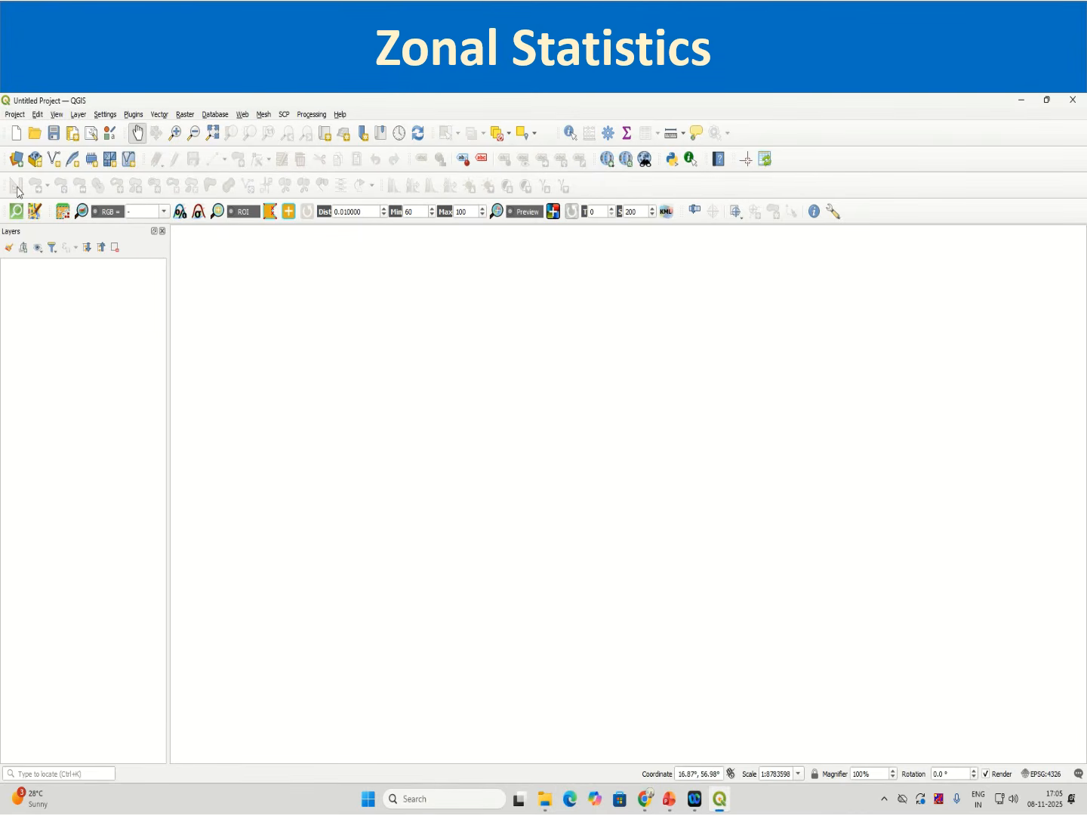
click(21, 162)
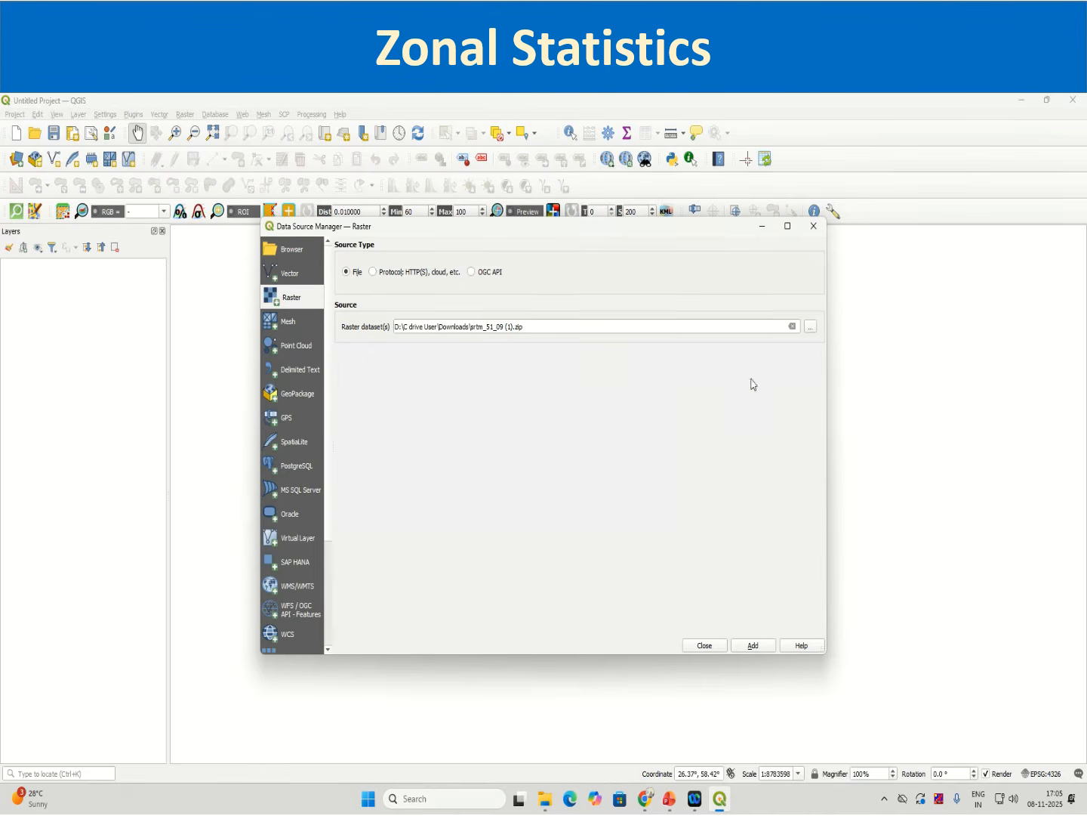
click(793, 327)
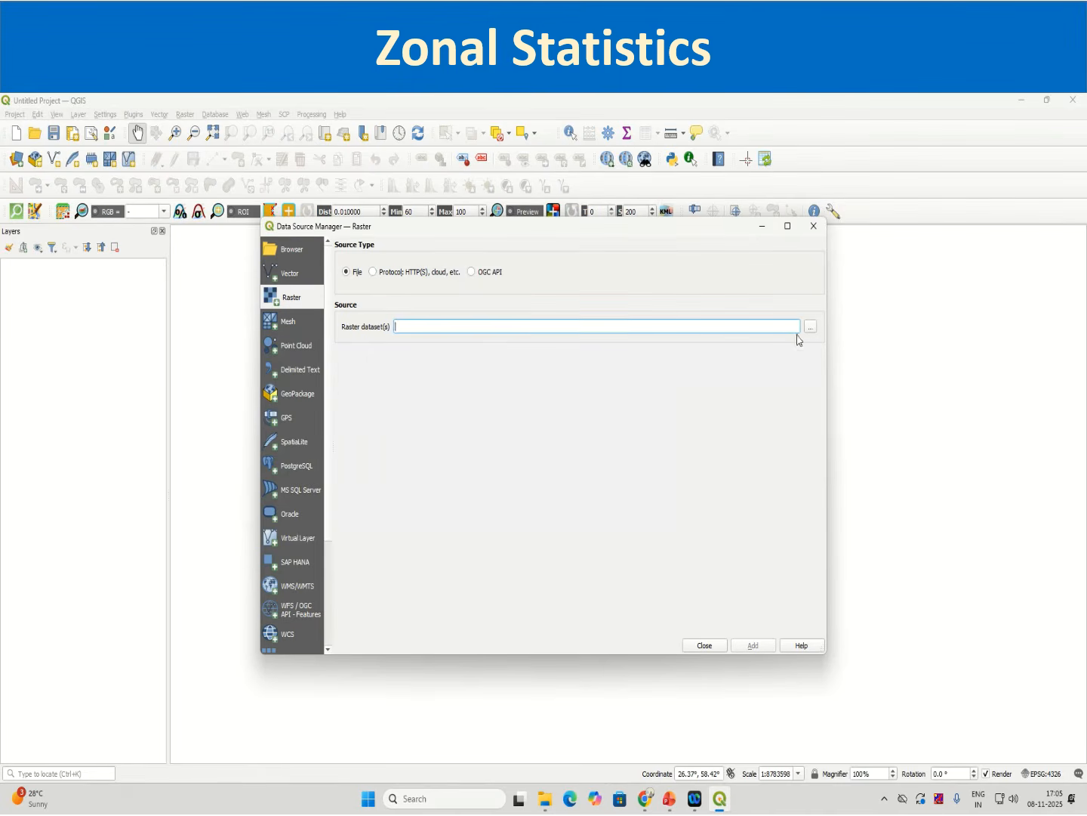
Step: Rename the Zonal Statistics folder to Zonal_Statistics in File Explorer and open it
click(544, 798)
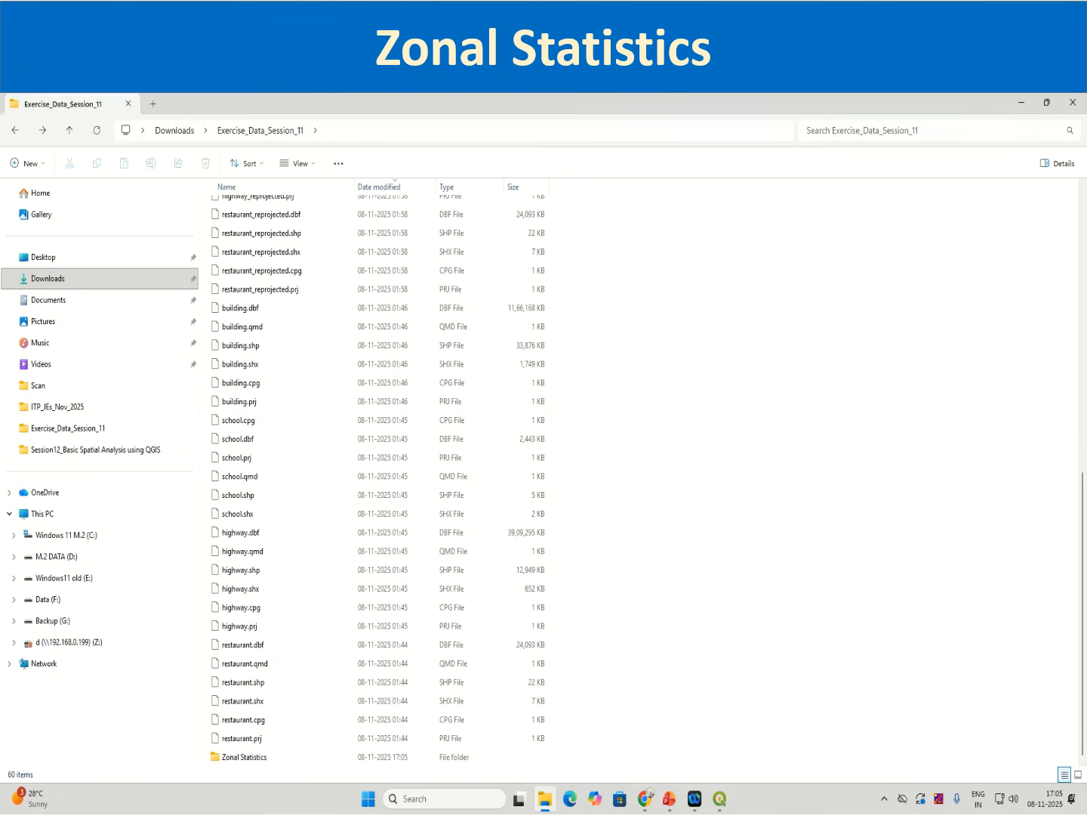
double_click(259, 761)
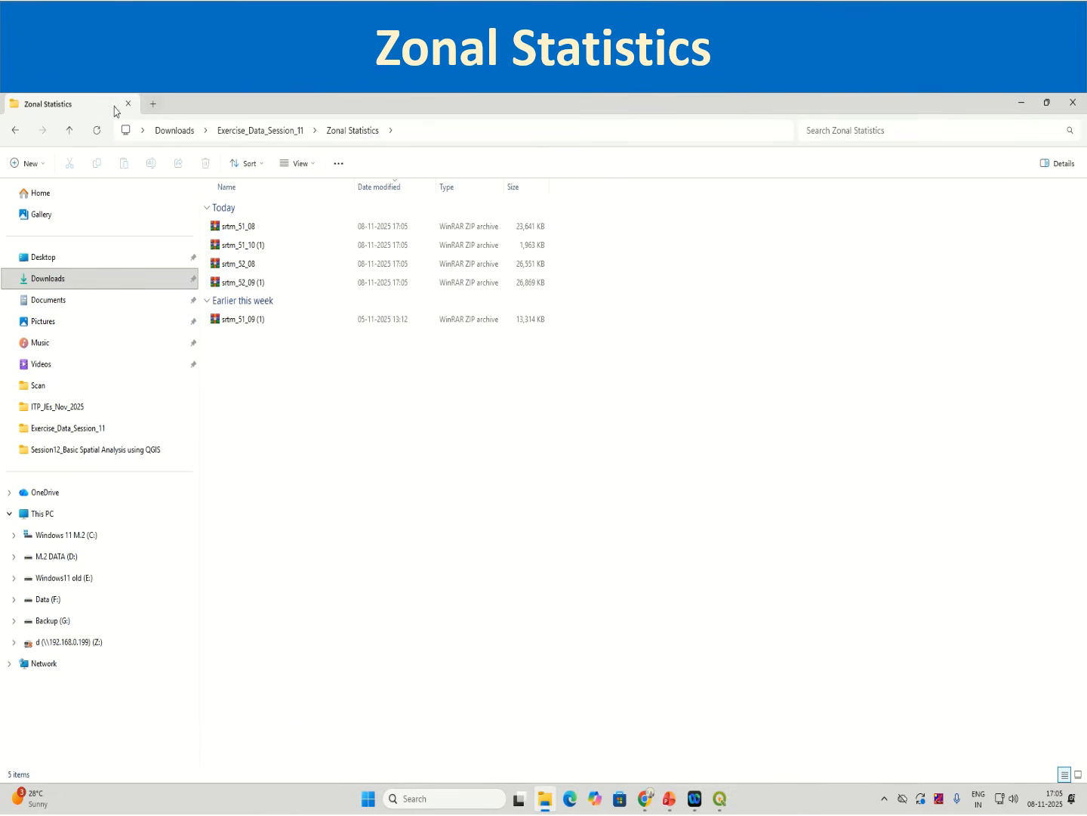
click(23, 131)
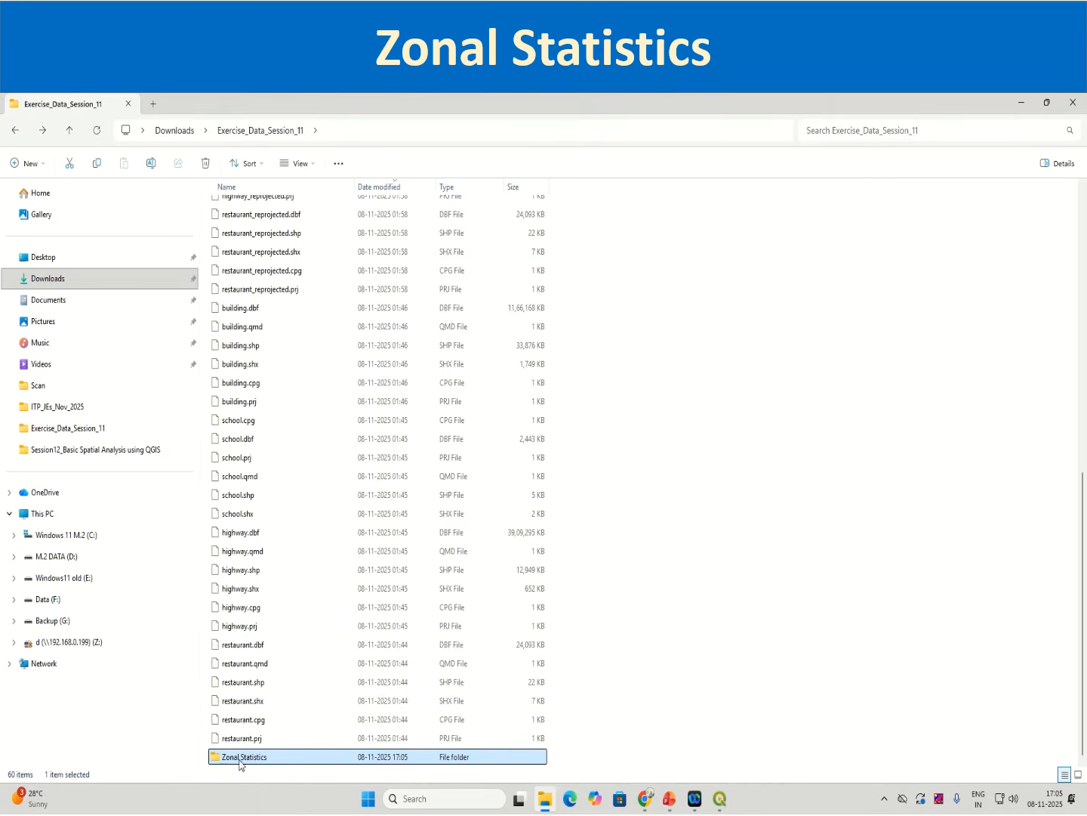
click(242, 761)
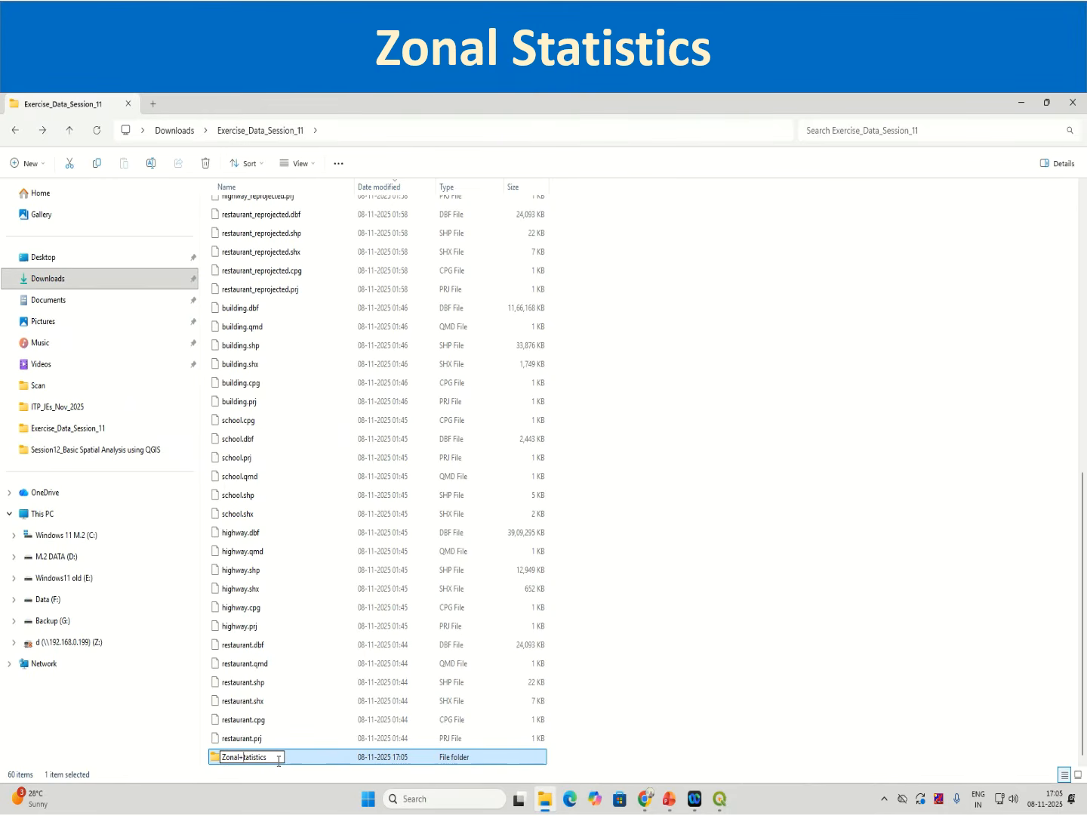
click(492, 756)
double_click(492, 756)
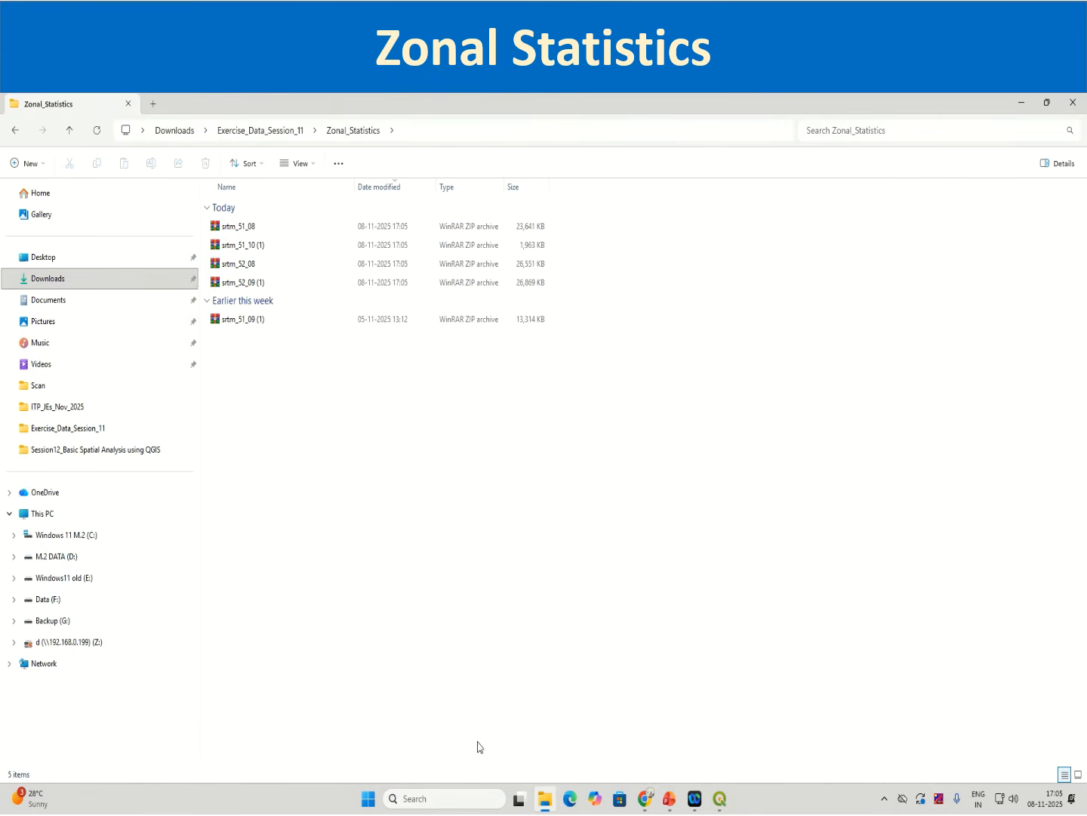
Step: Extract the srtm_51_08 archive into its own folder and close the extracted folder's window
right_click(264, 228)
click(320, 369)
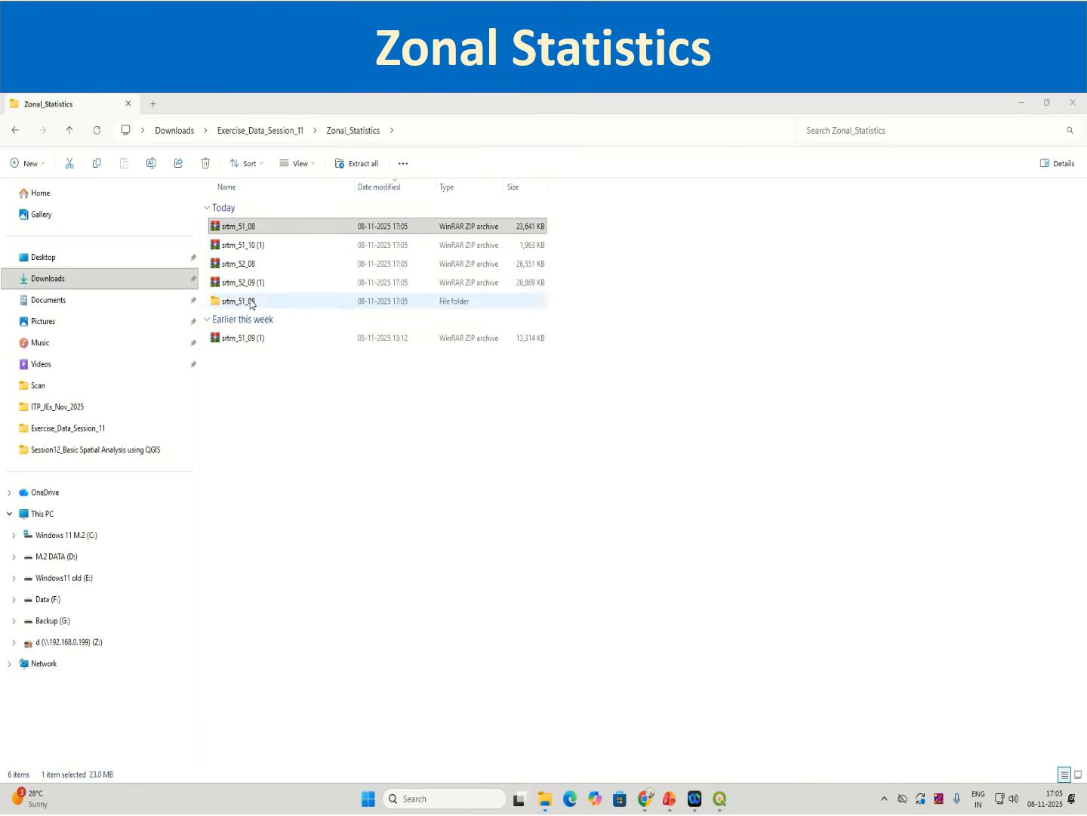
click(1068, 104)
Step: Extract the srtm_51_10 (1) archive into its own folder and close the extracted folder's window
click(241, 246)
right_click(241, 246)
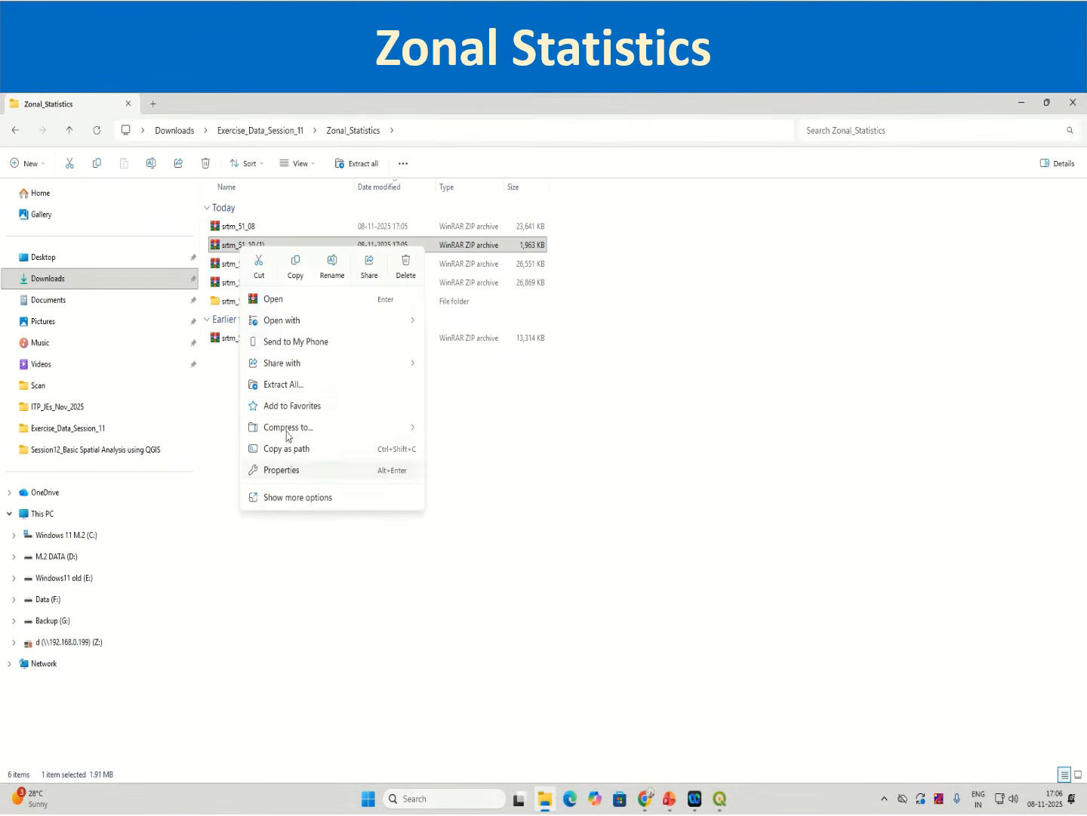
click(295, 384)
click(635, 572)
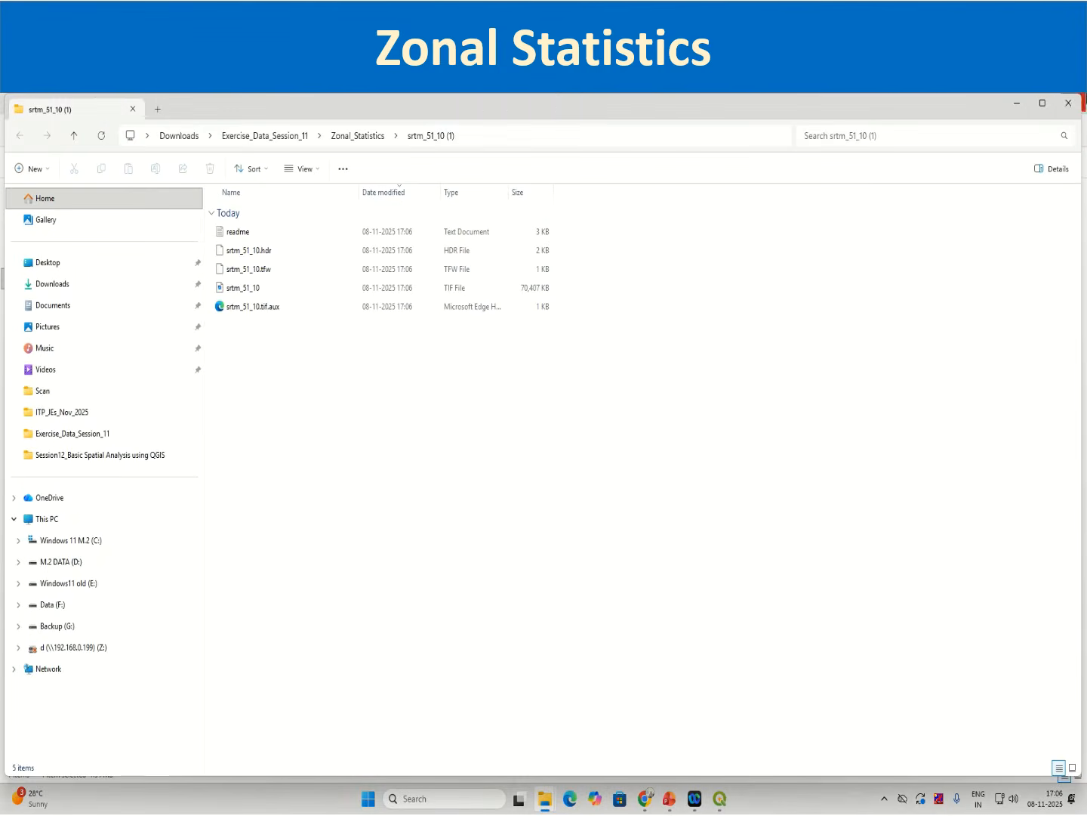
click(1070, 103)
Step: Extract the srtm_52_08 archive to its default folder and close the extracted folder's window
click(234, 266)
right_click(234, 266)
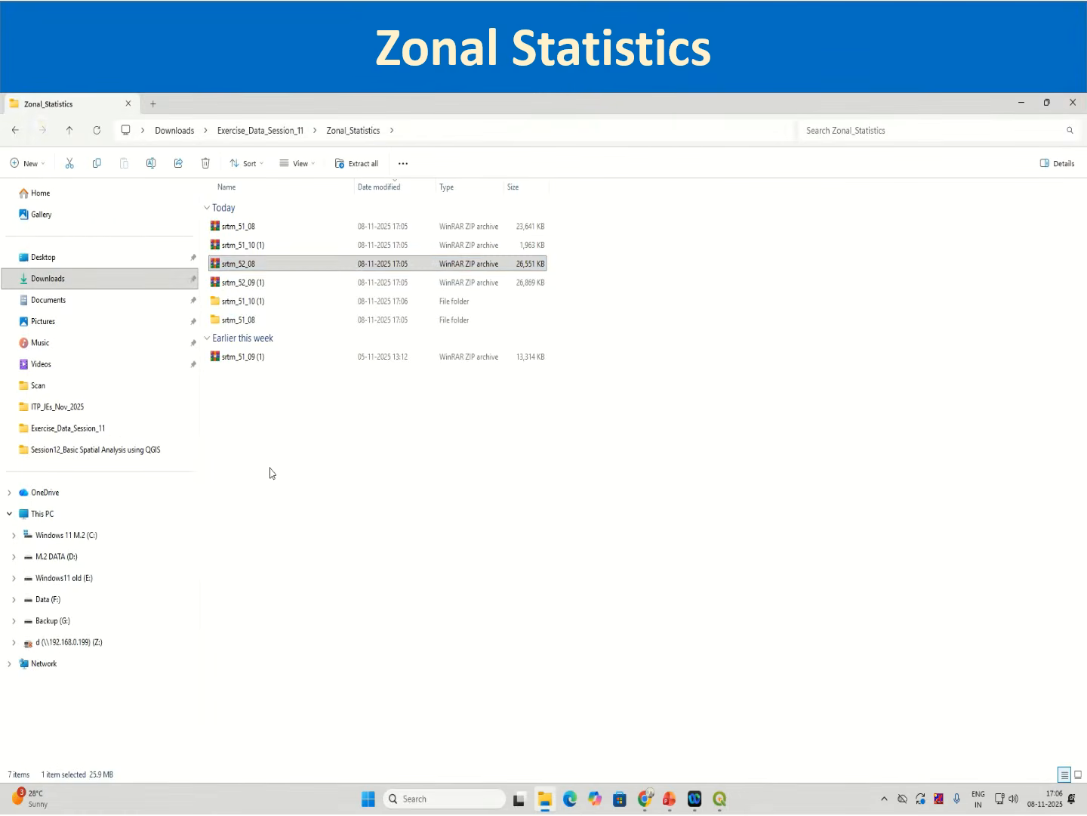
click(269, 405)
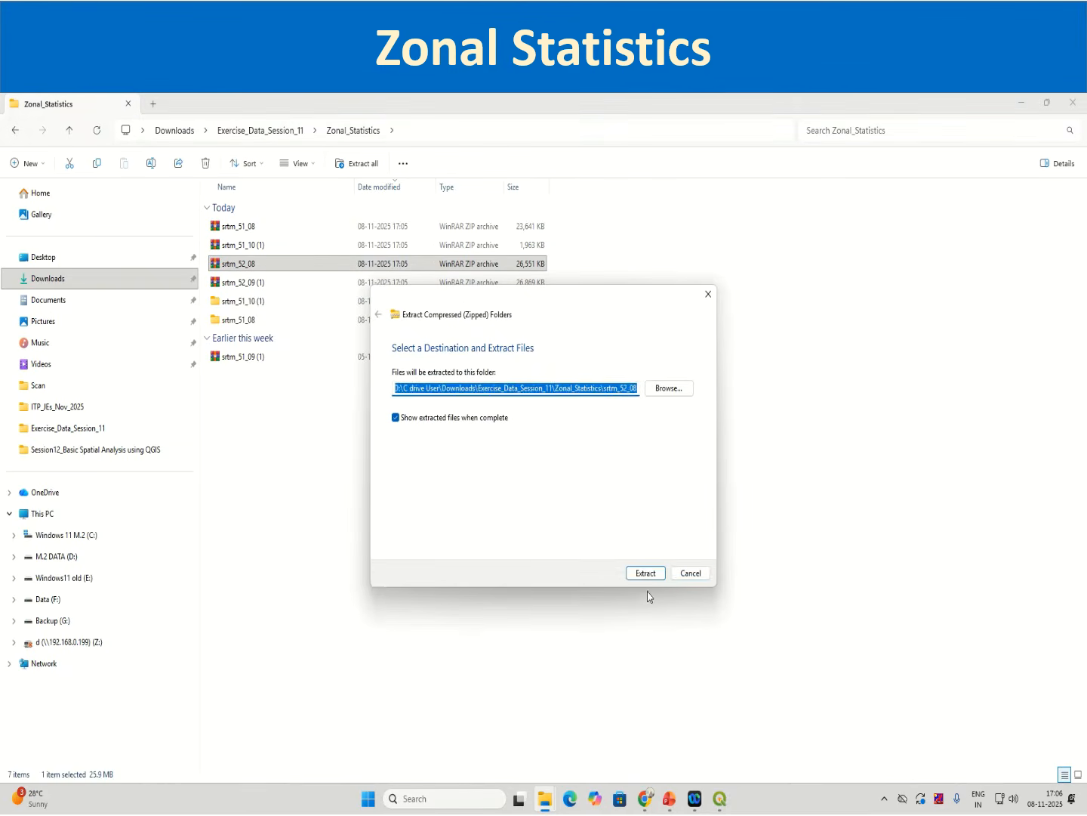
click(646, 572)
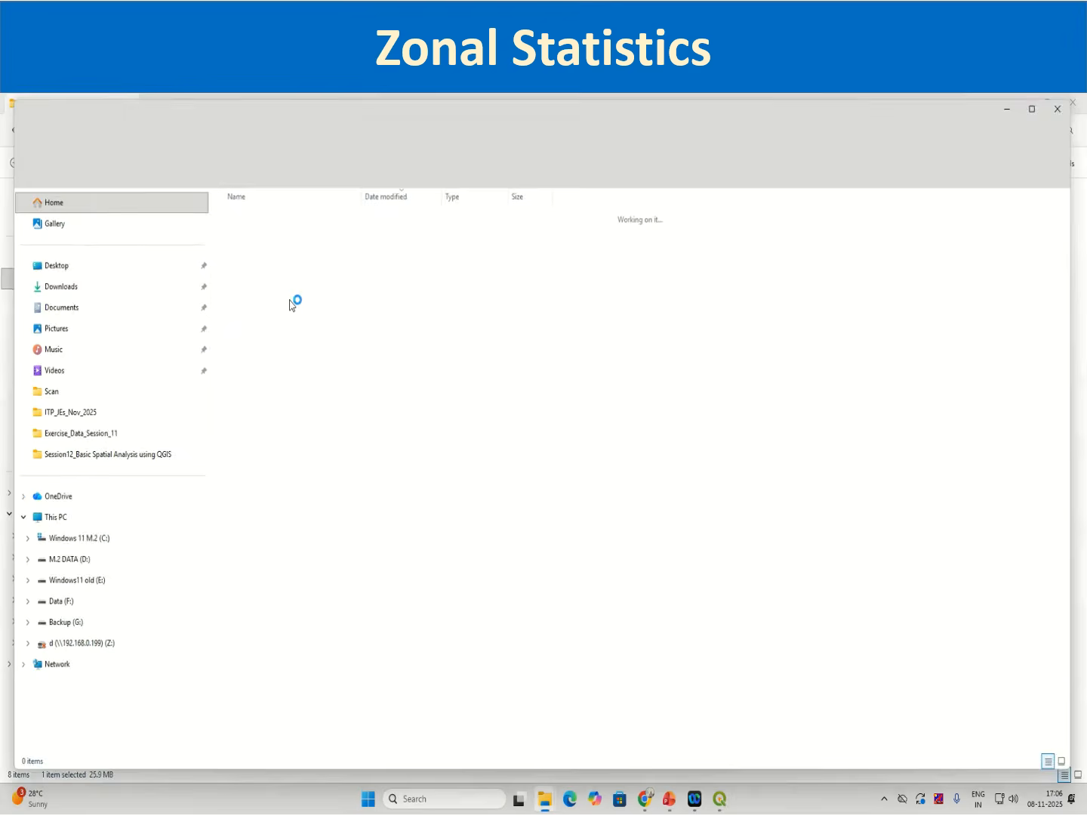
click(1072, 104)
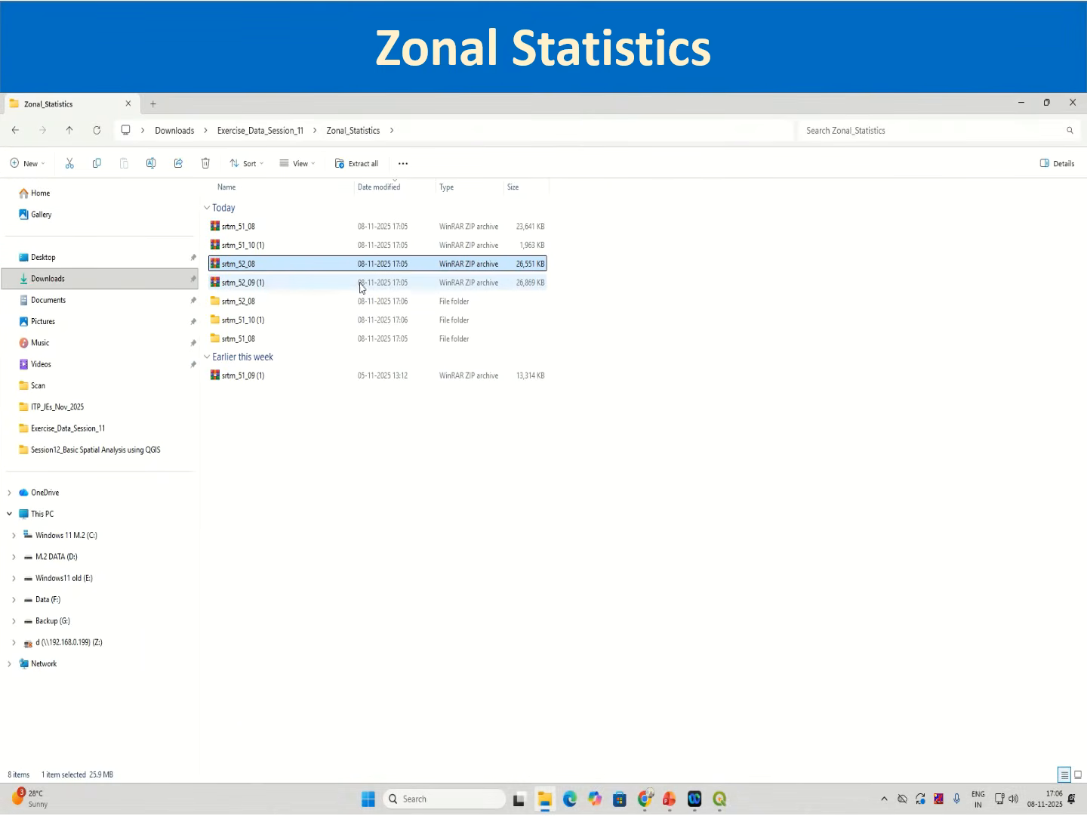
Step: Extract the srtm_52_09 (1) archive to its default folder and close the extracted folder's window
click(277, 286)
right_click(277, 287)
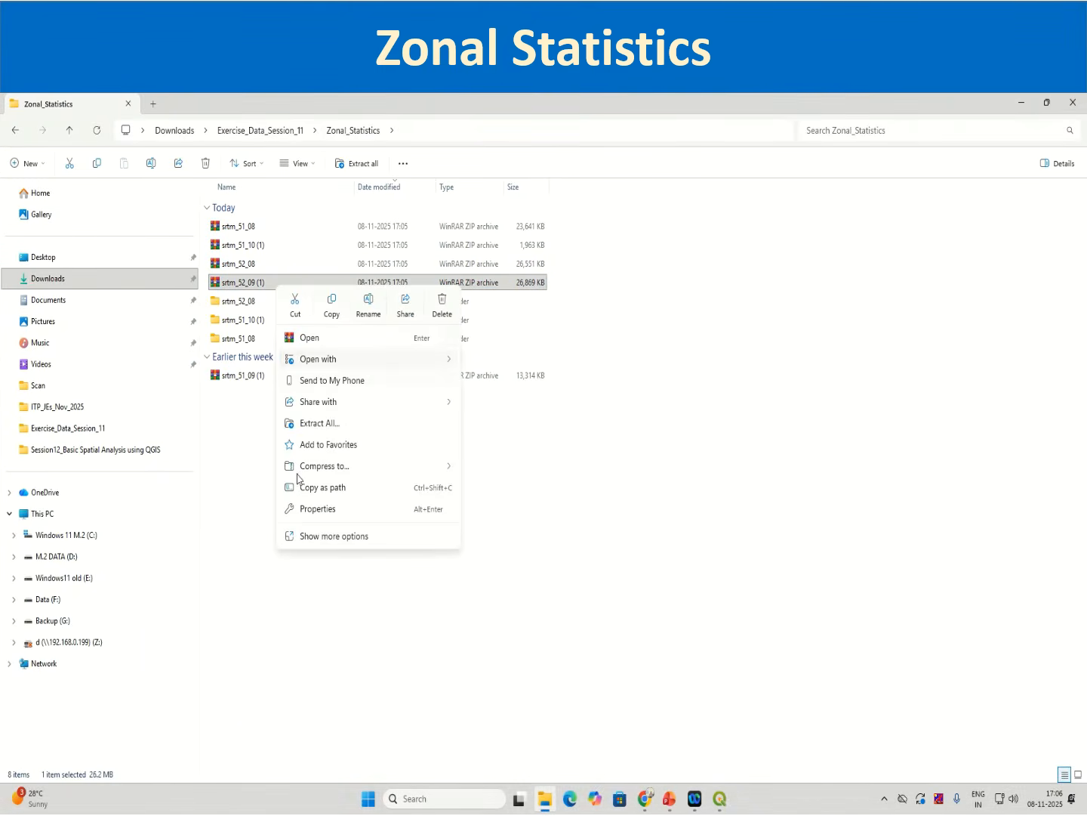
click(332, 425)
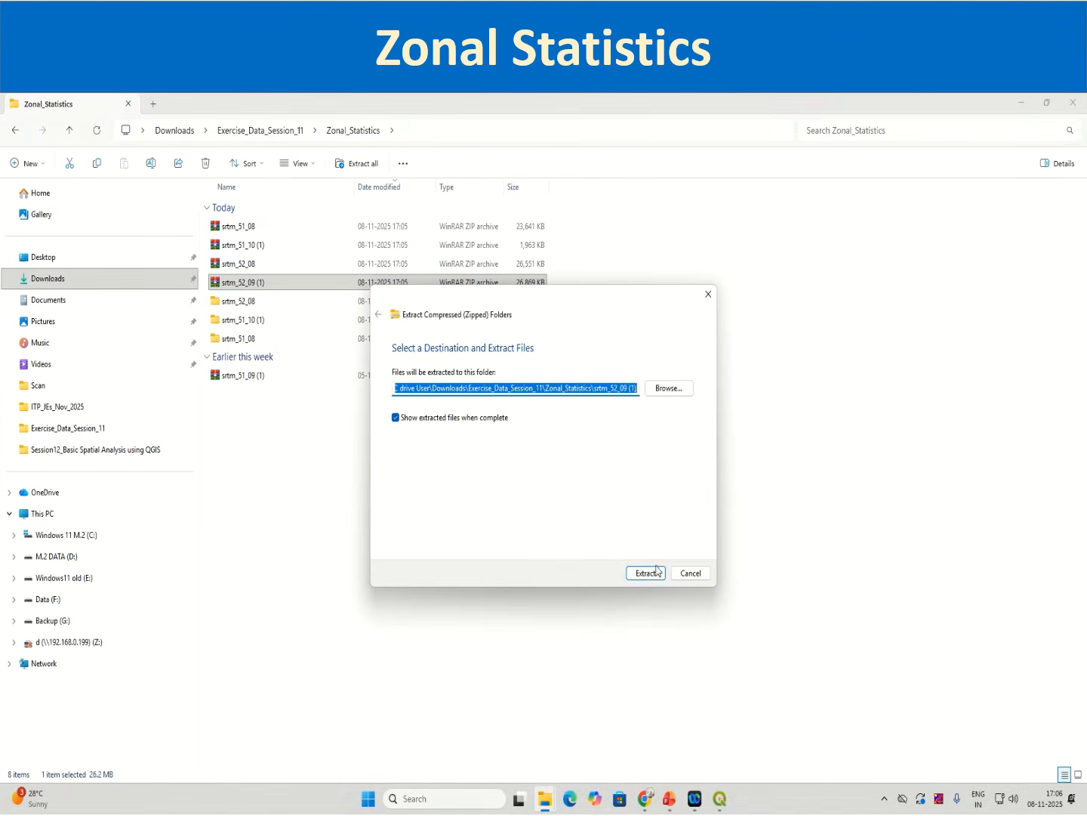
click(654, 573)
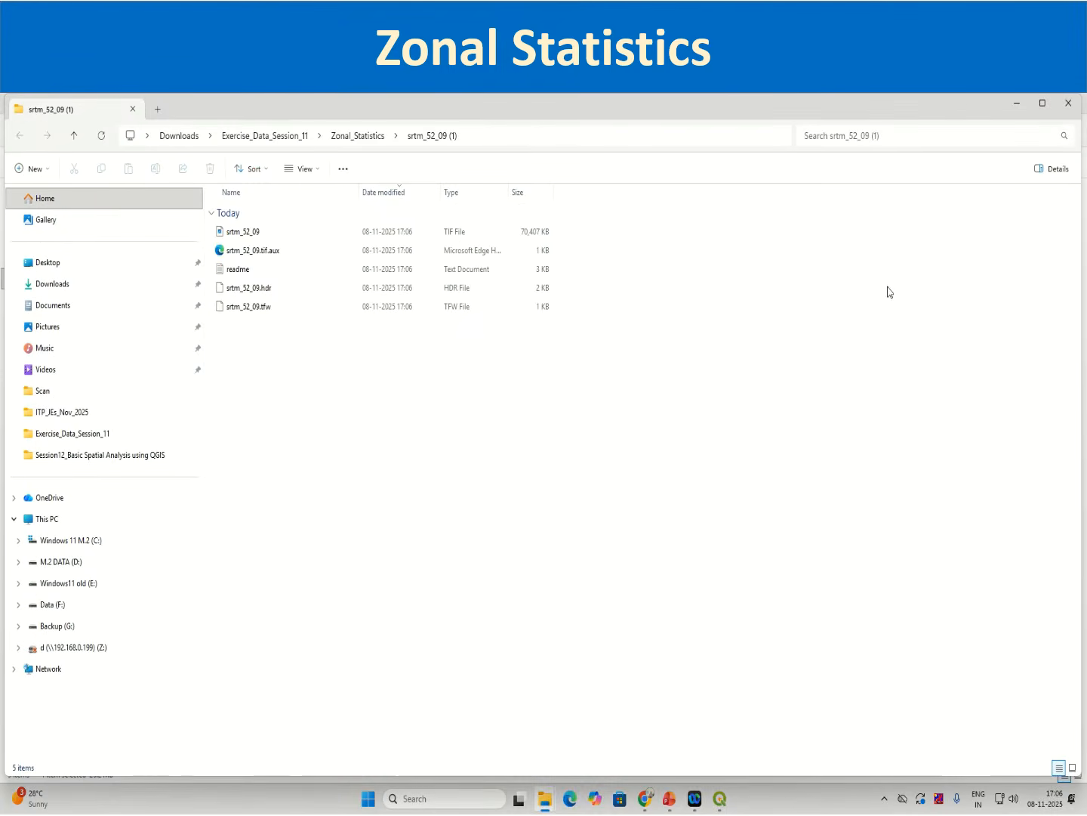
click(1069, 102)
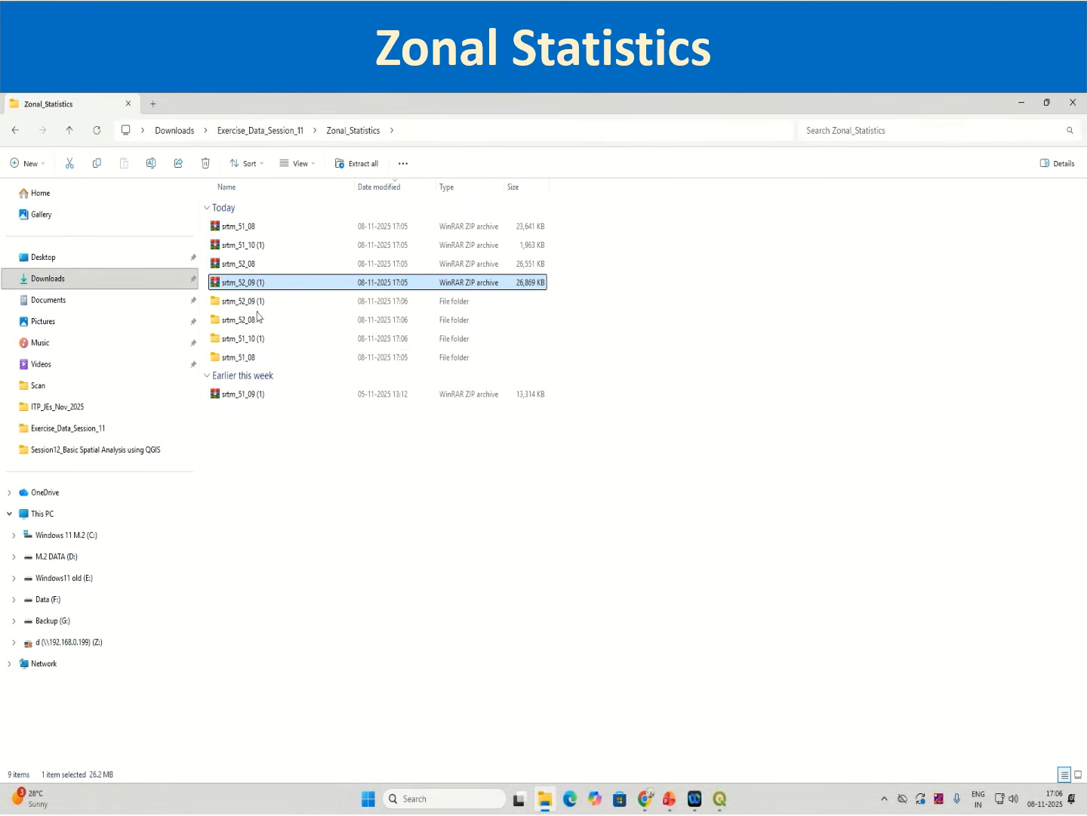
Step: Extract the srtm_51_09 (1) archive to its default folder and minimise the extracted folder's window
click(243, 394)
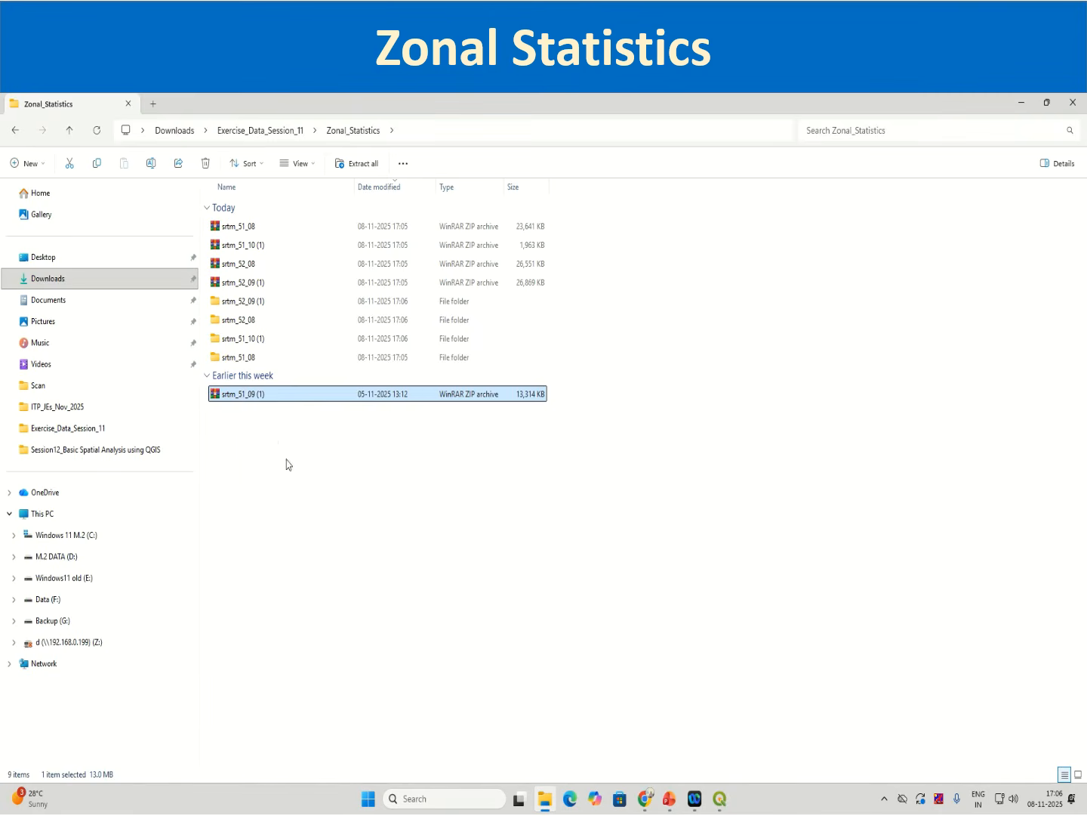
right_click(243, 394)
click(276, 530)
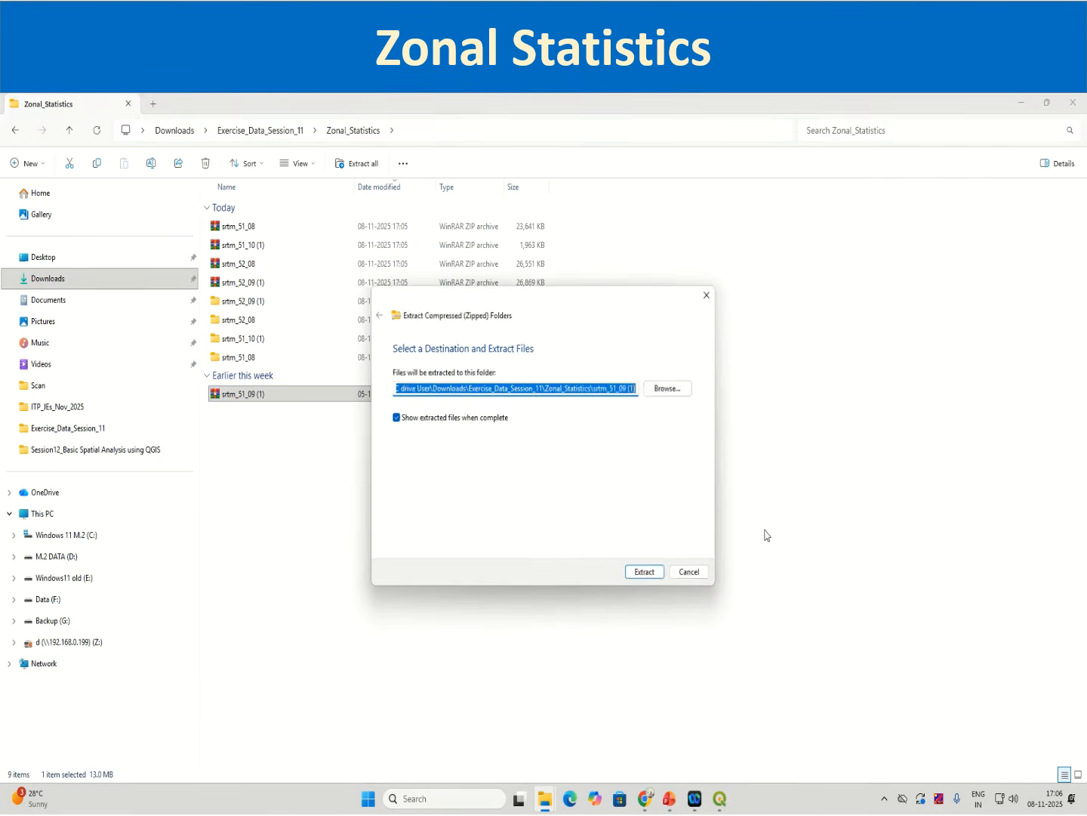
click(643, 573)
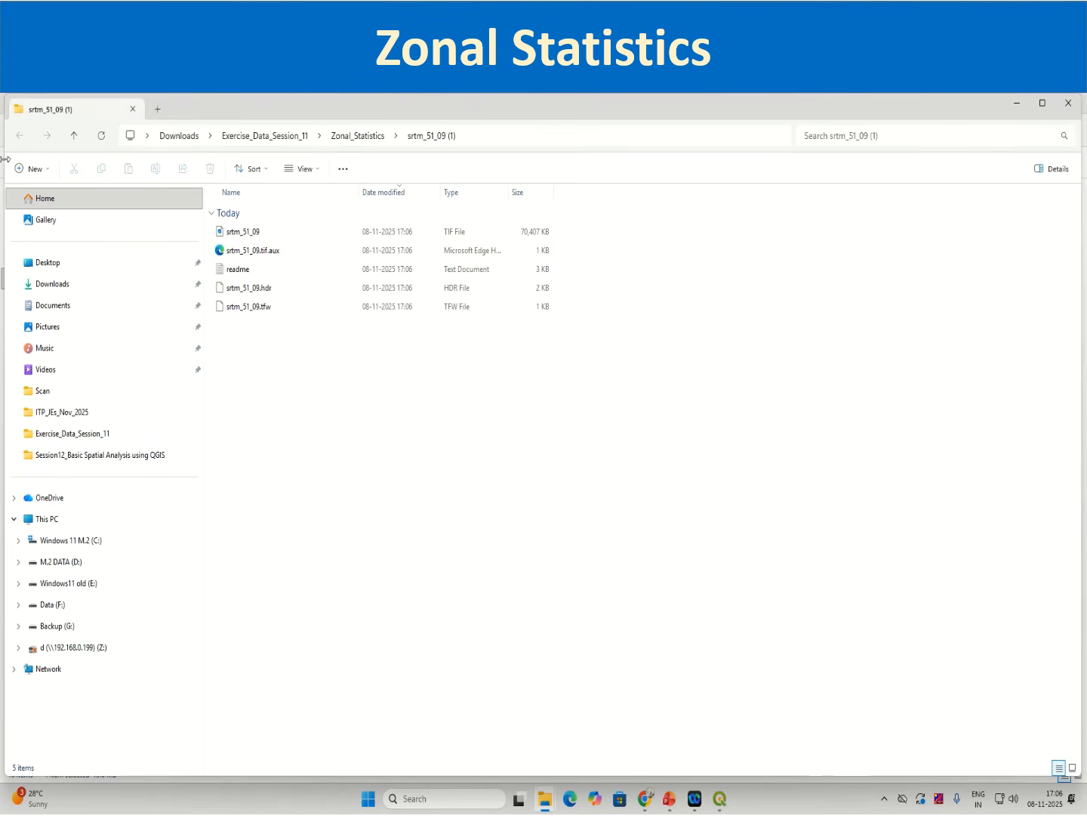
click(1015, 102)
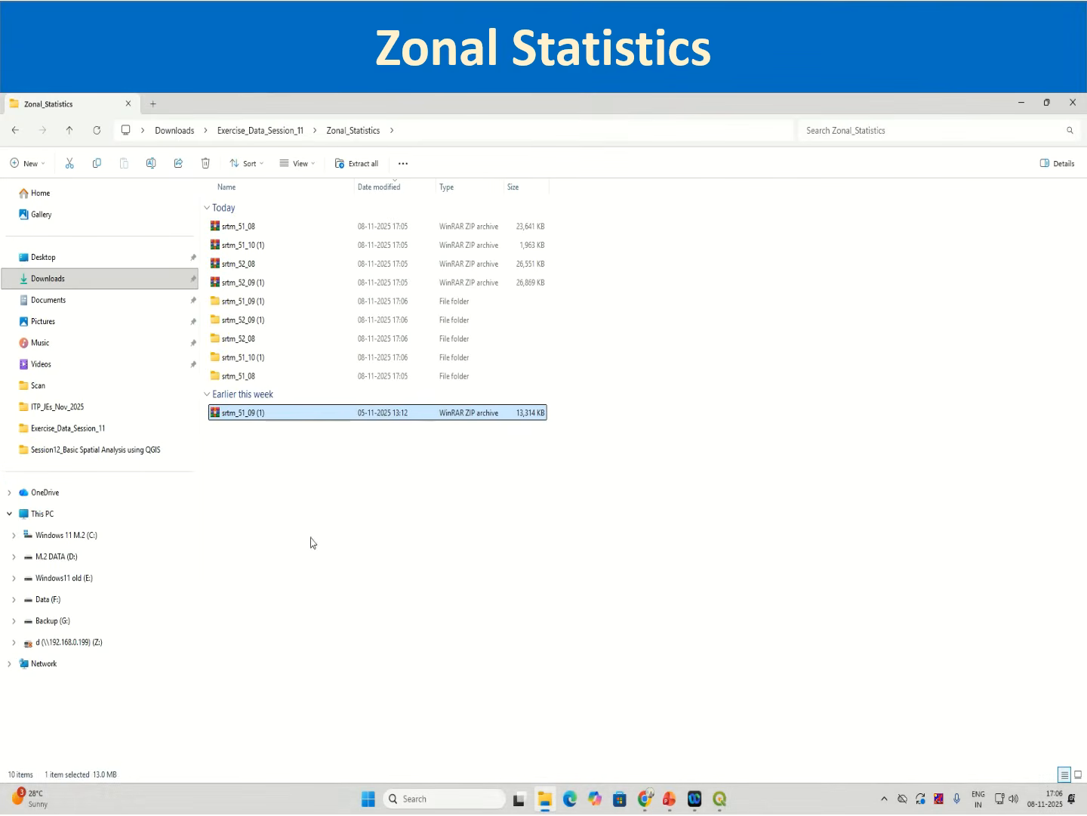
Step: Switch to QGIS and add the srtm_51_09.tif raster from the Zonal_Statistics srtm_51_09 (1) folder
click(721, 804)
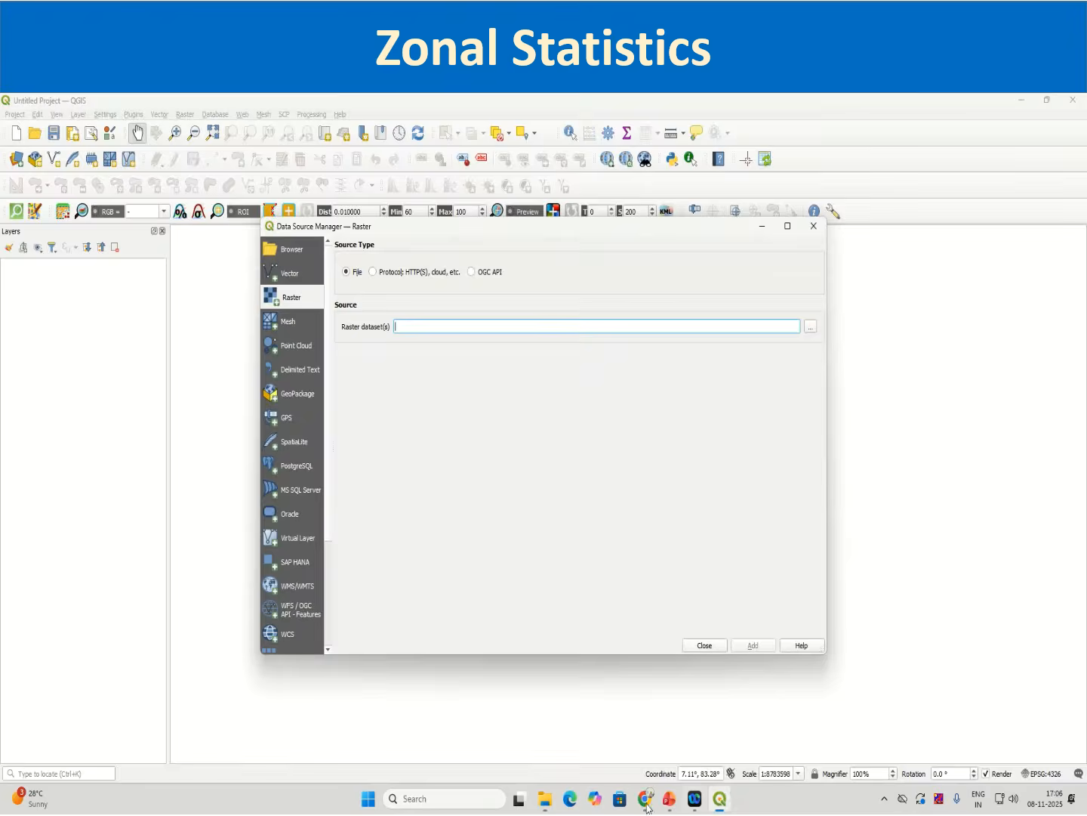
click(811, 329)
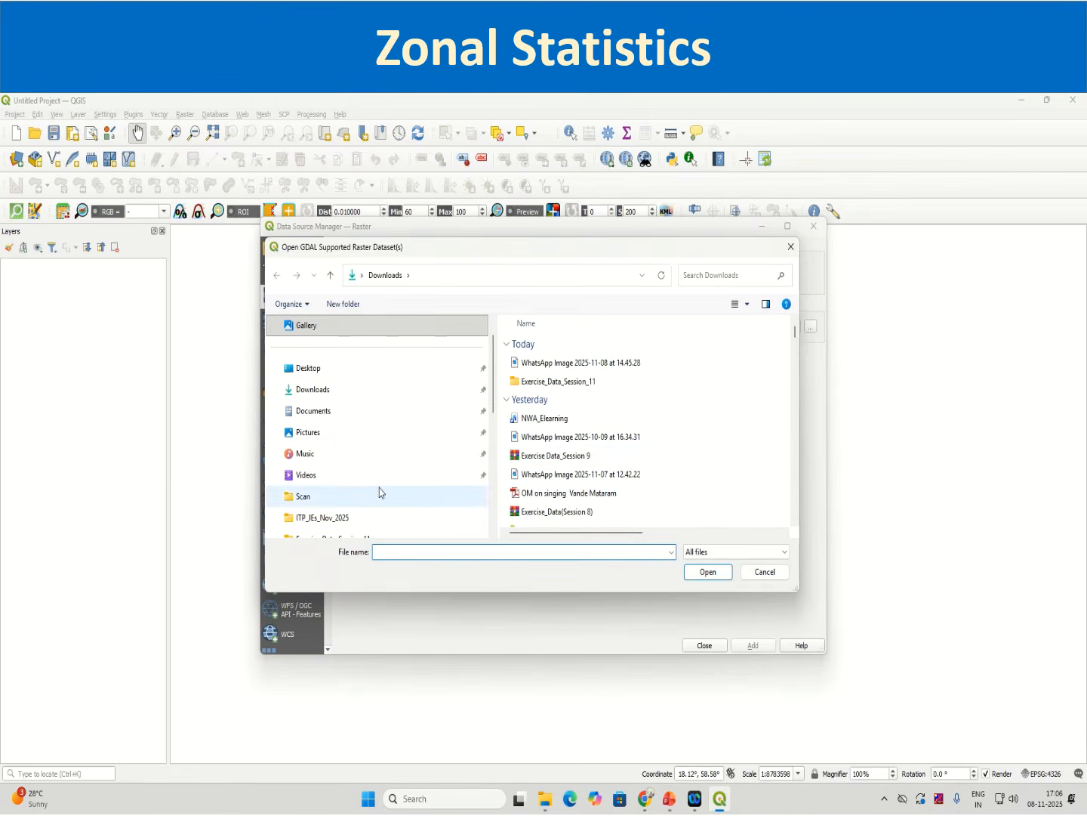
click(344, 391)
click(558, 383)
double_click(559, 391)
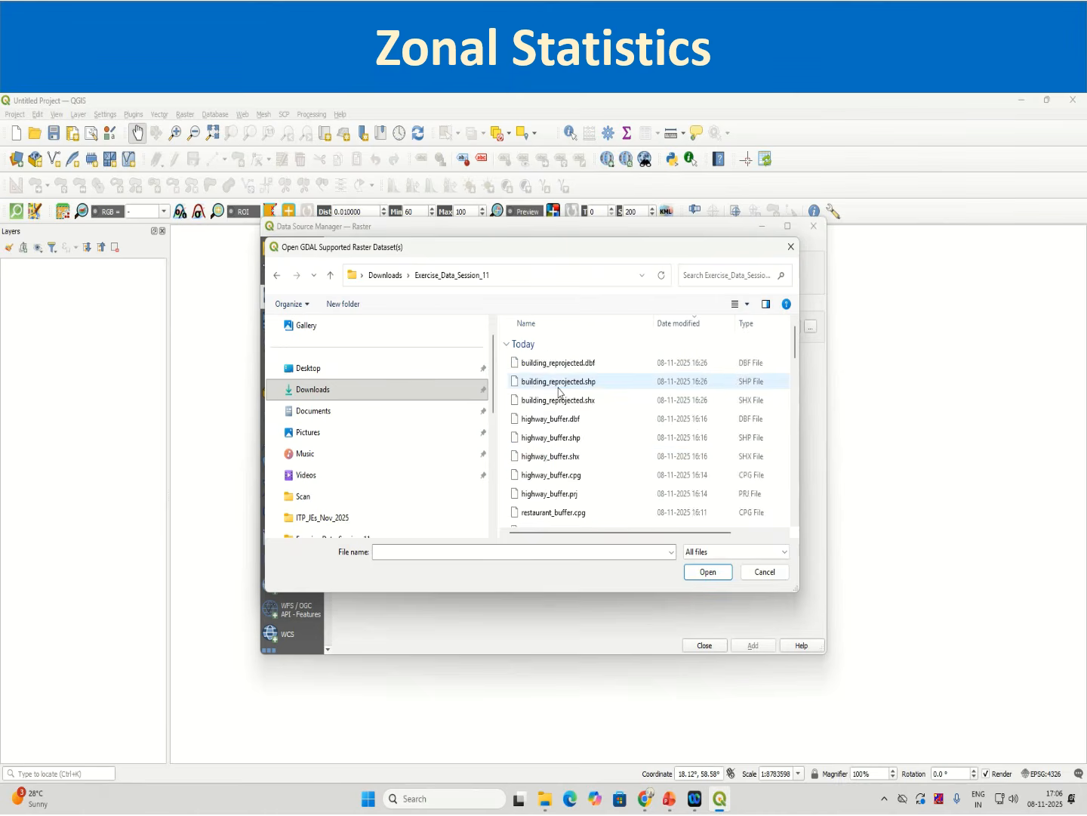
scroll(574, 461, down, 10)
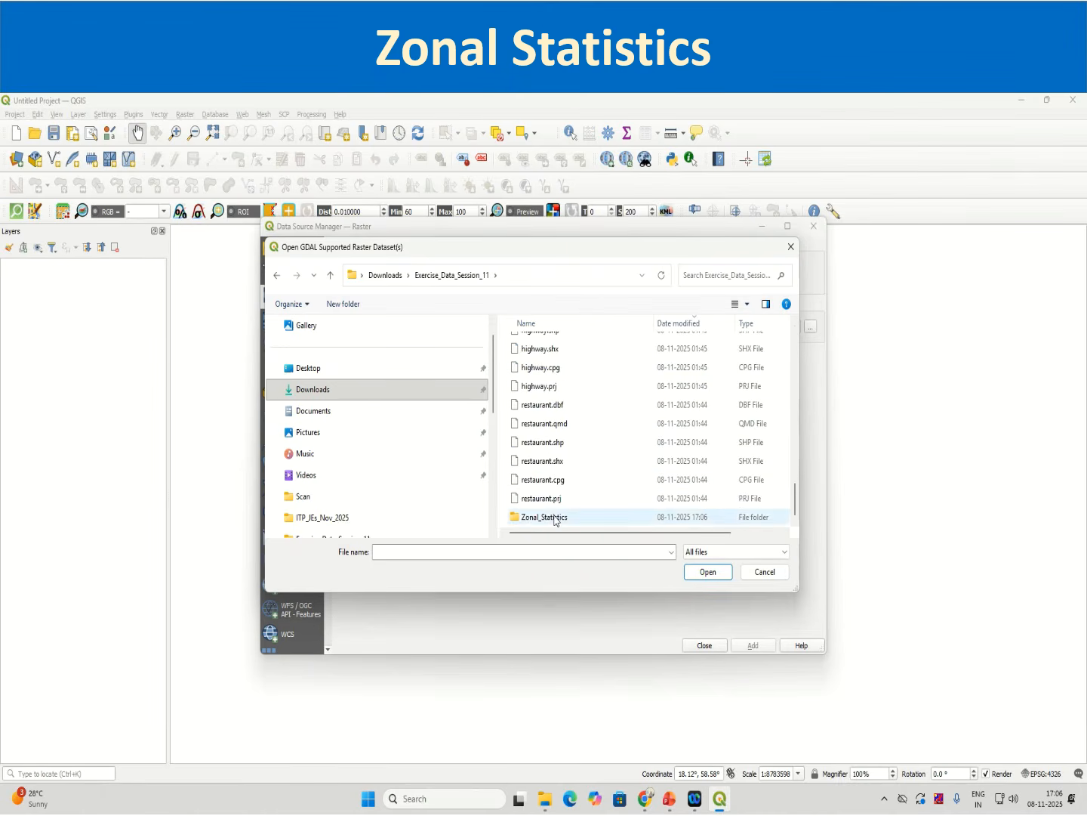
double_click(555, 521)
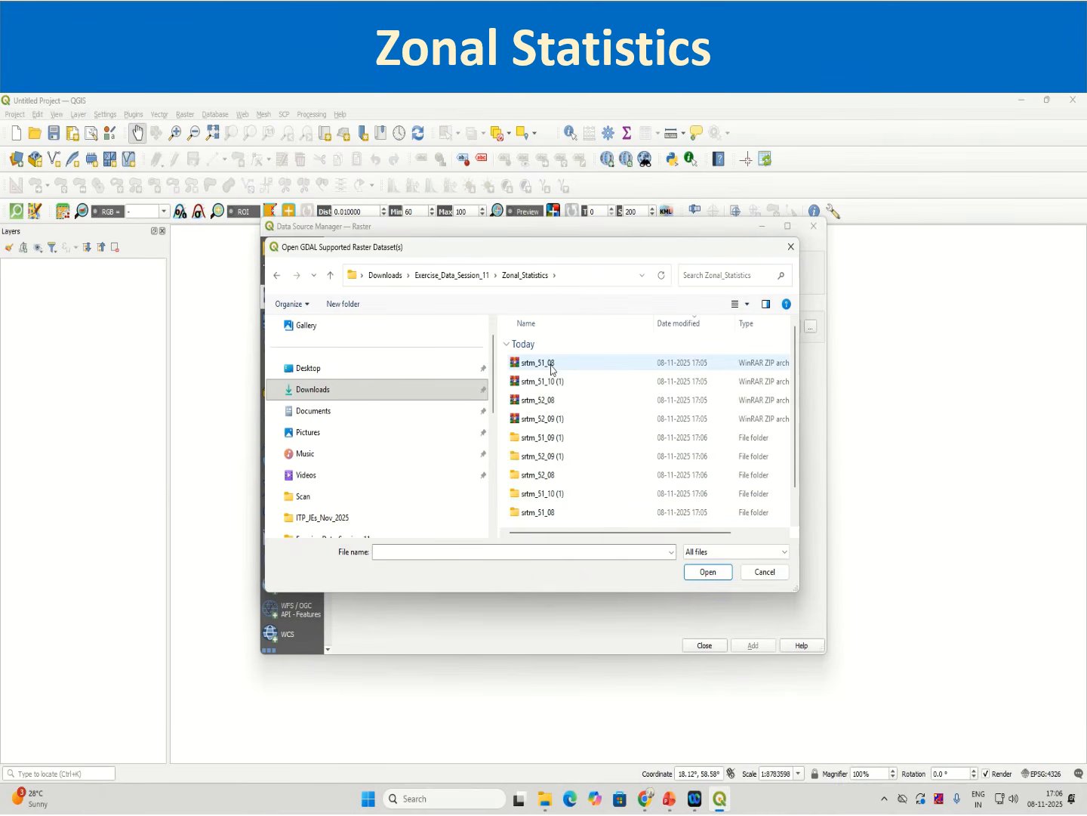
double_click(539, 437)
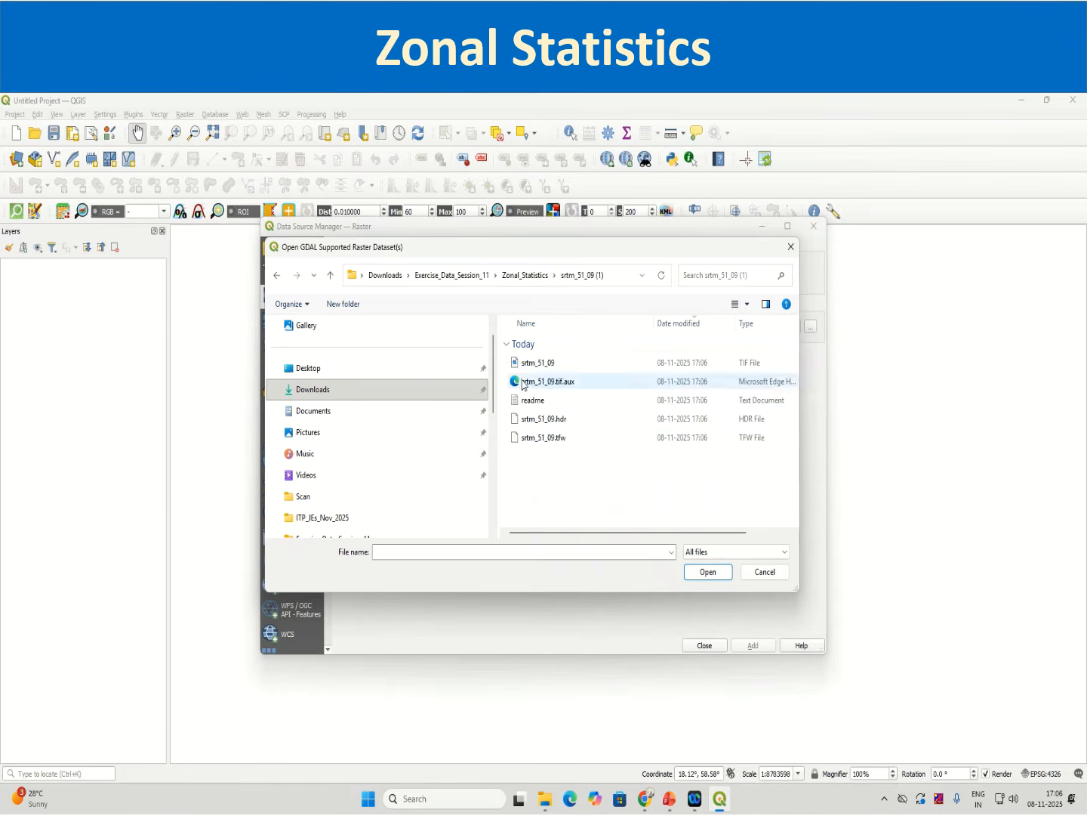
click(534, 365)
click(707, 573)
click(752, 646)
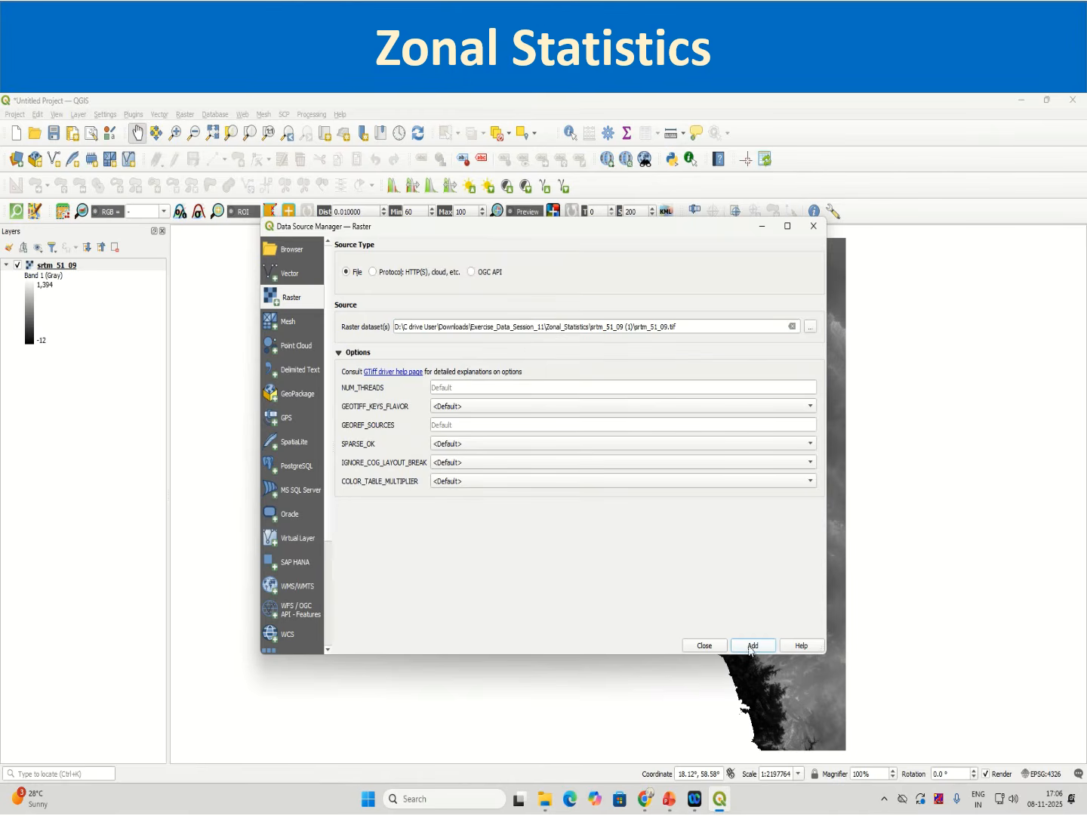
Step: Add the srtm_52_09.tif raster from the srtm_52_09 (1) folder as a new layer
click(792, 326)
click(811, 326)
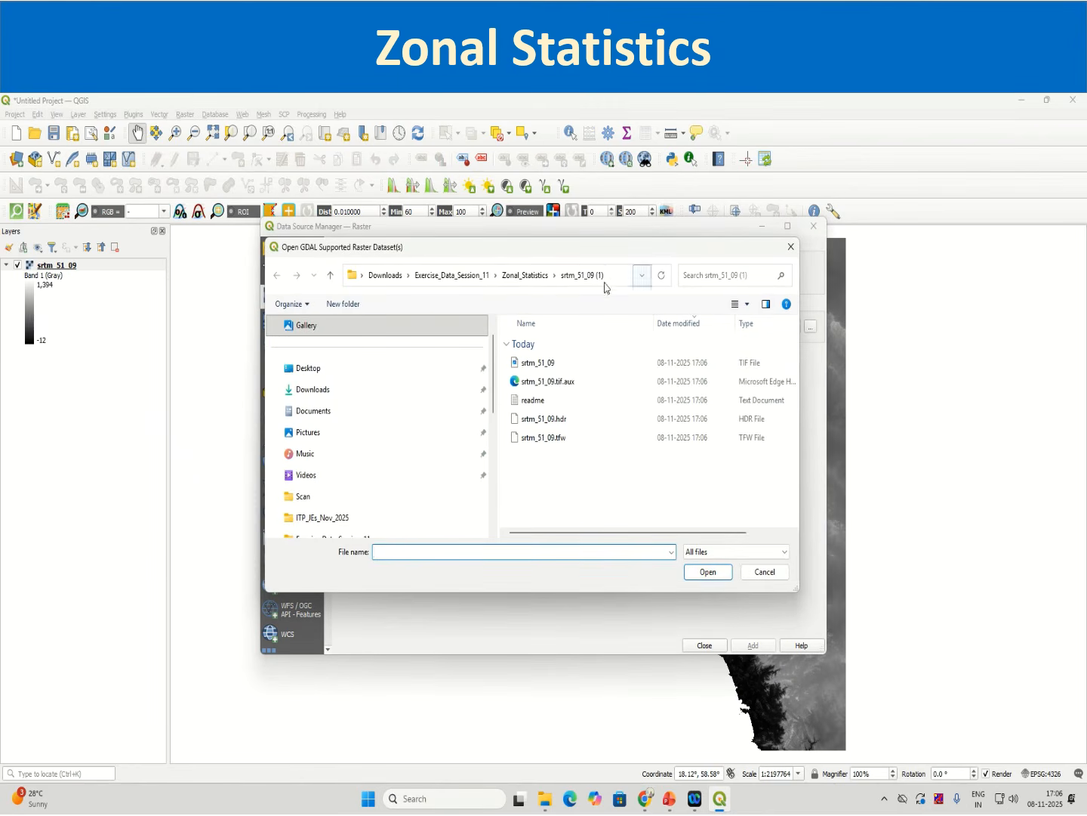
click(525, 275)
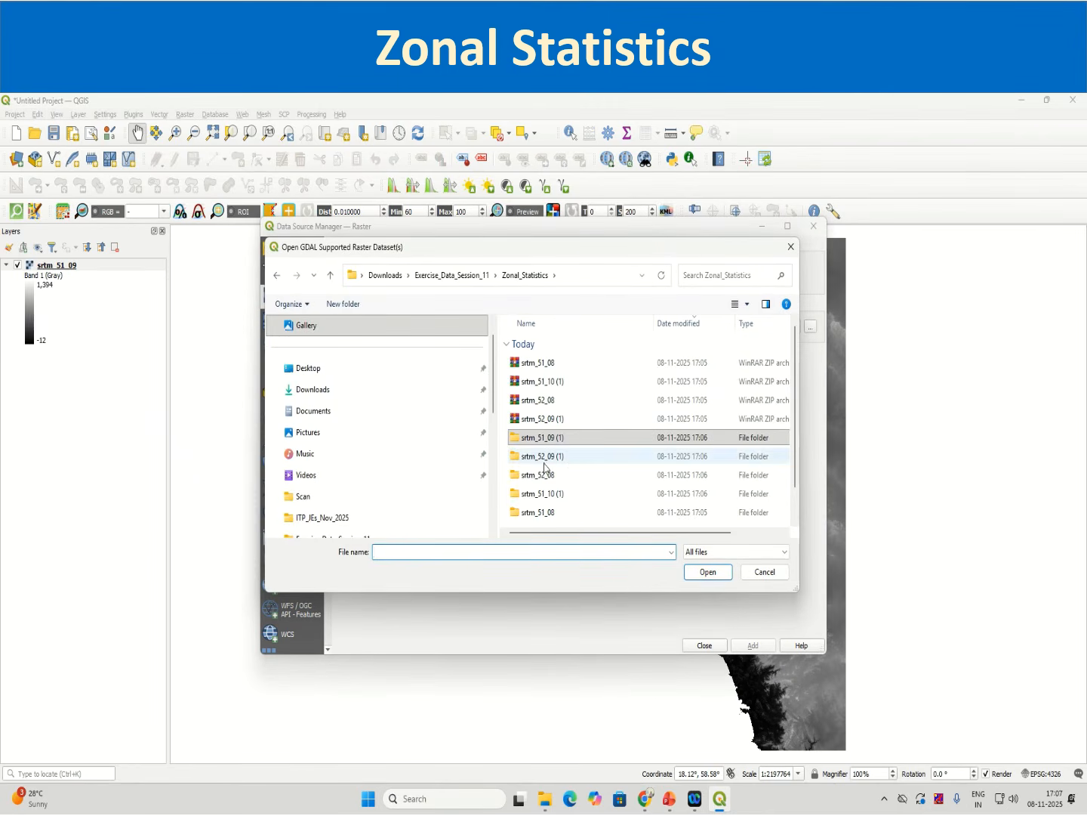
double_click(544, 459)
click(575, 381)
key(Up)
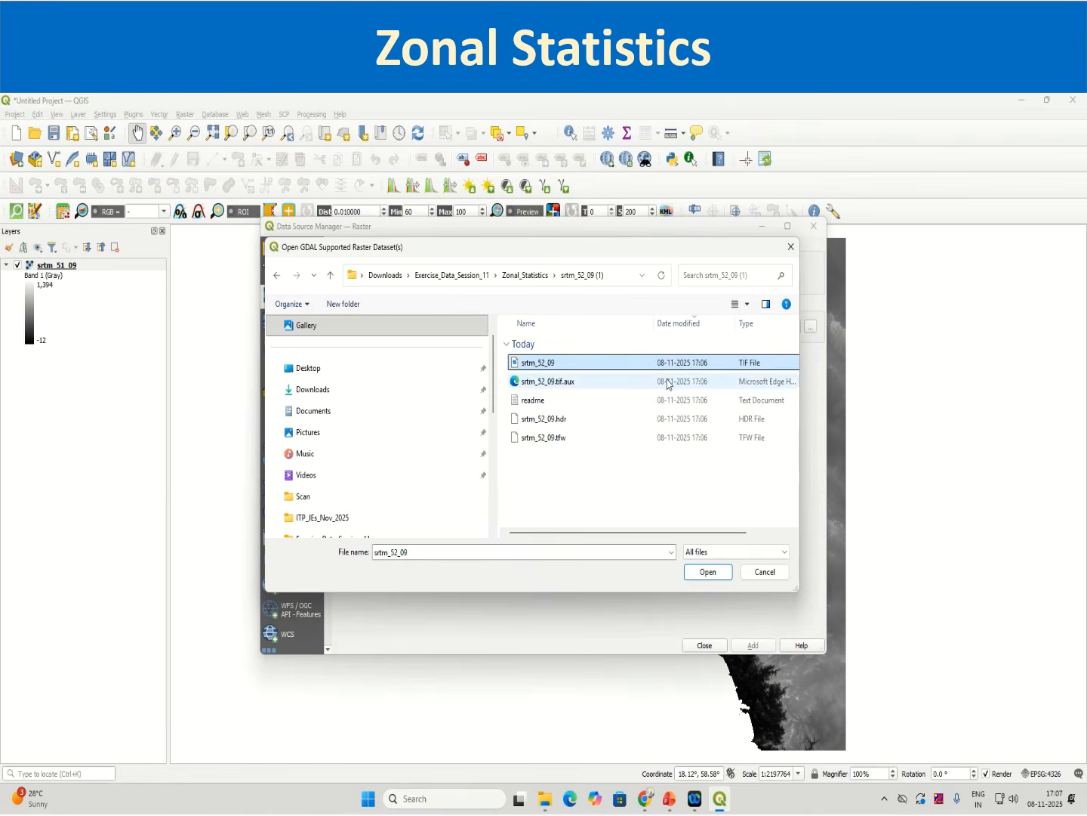
click(722, 572)
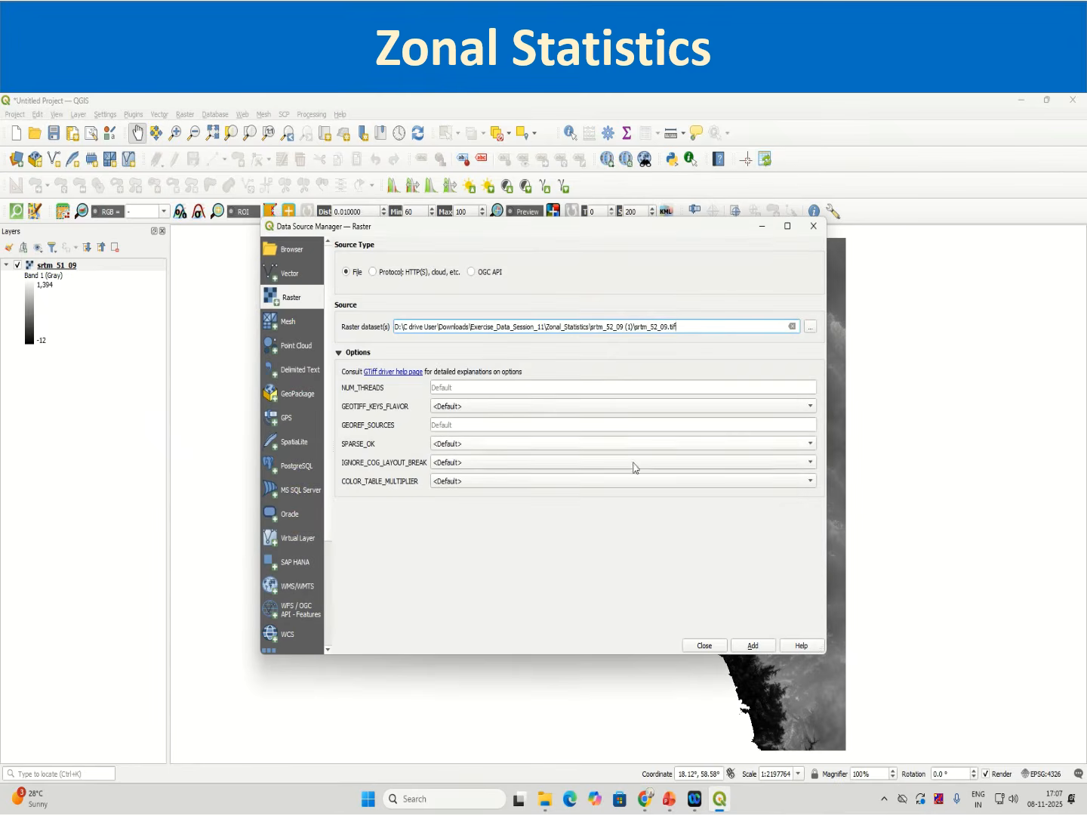
click(747, 644)
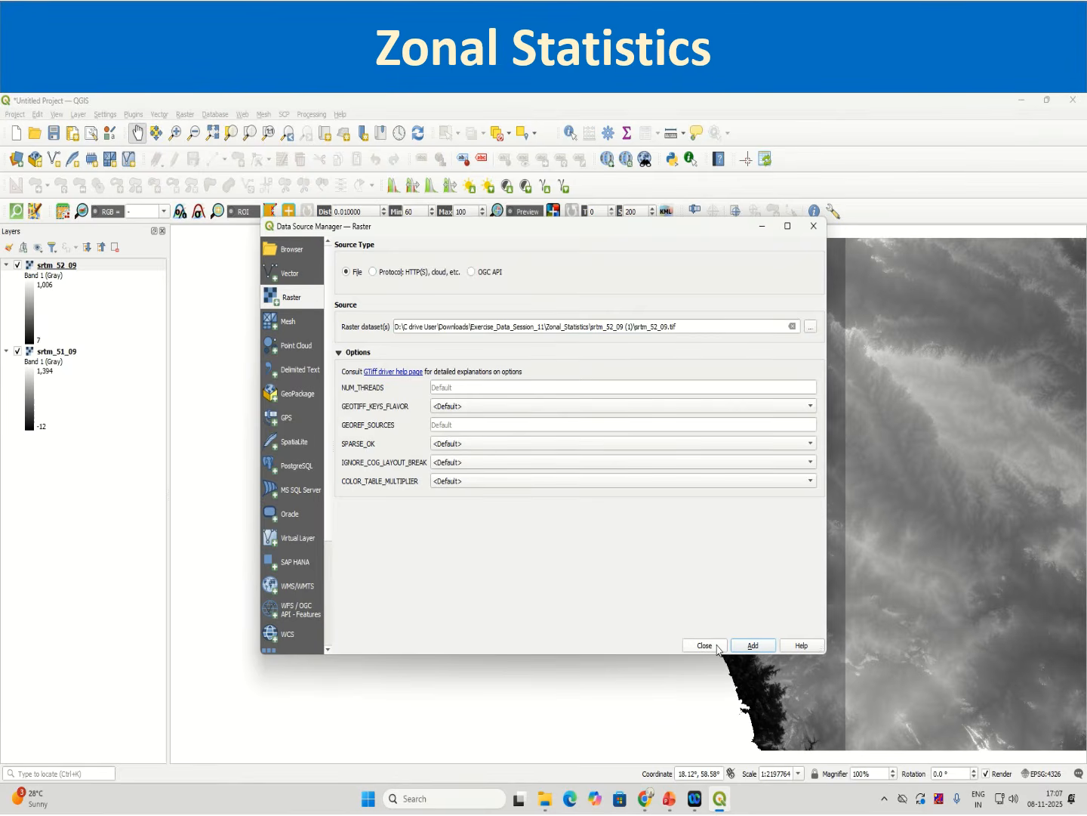
Step: Add the srtm_52_08.tif raster from the srtm_52_08 folder as a new layer
click(792, 326)
click(809, 328)
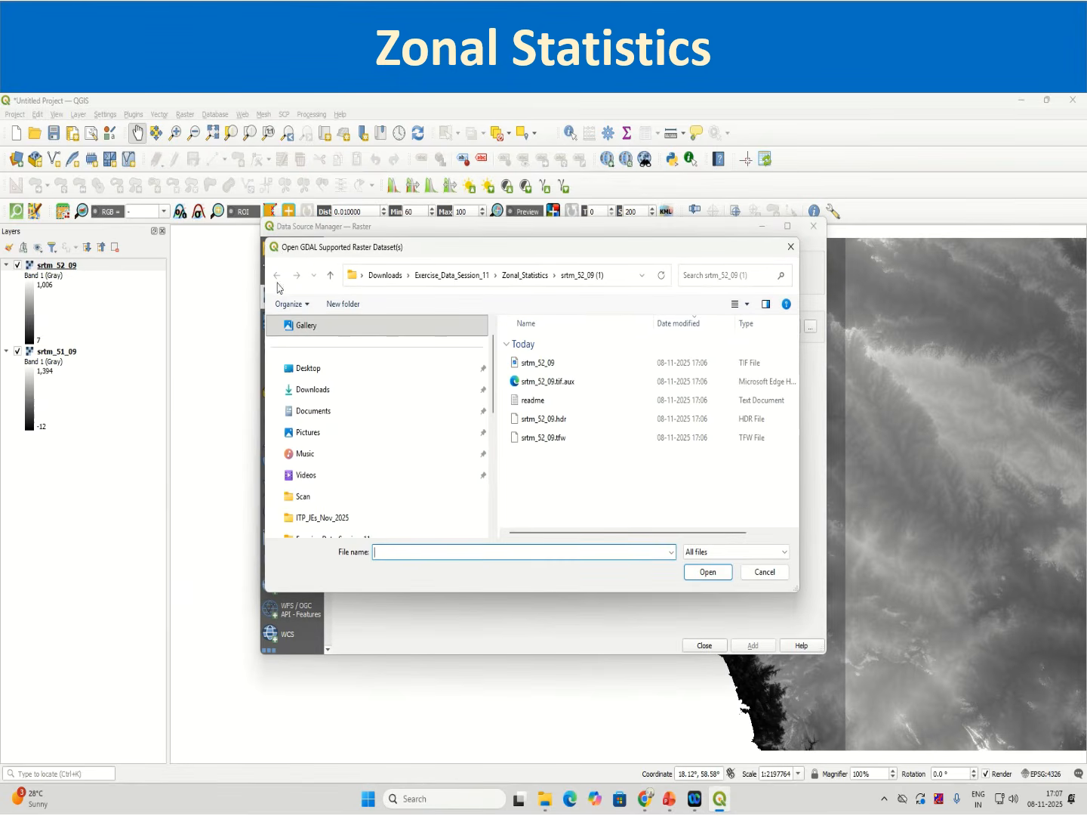
click(529, 279)
double_click(538, 474)
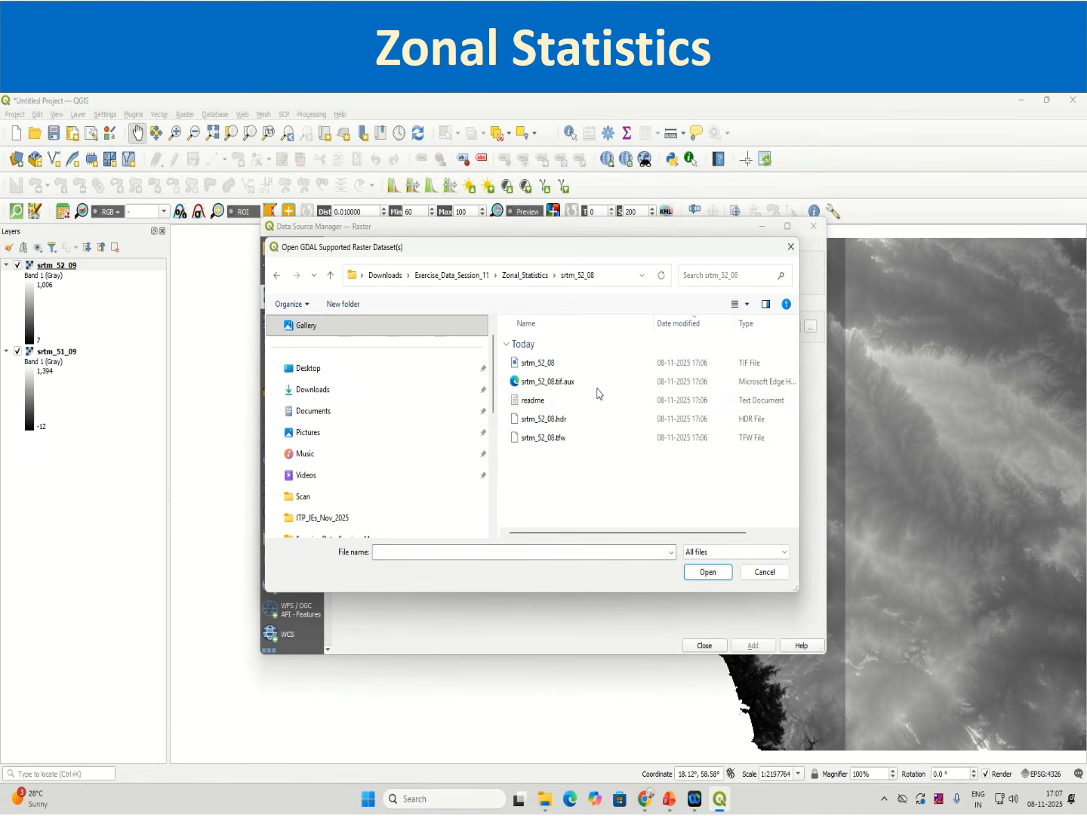
click(537, 363)
click(718, 574)
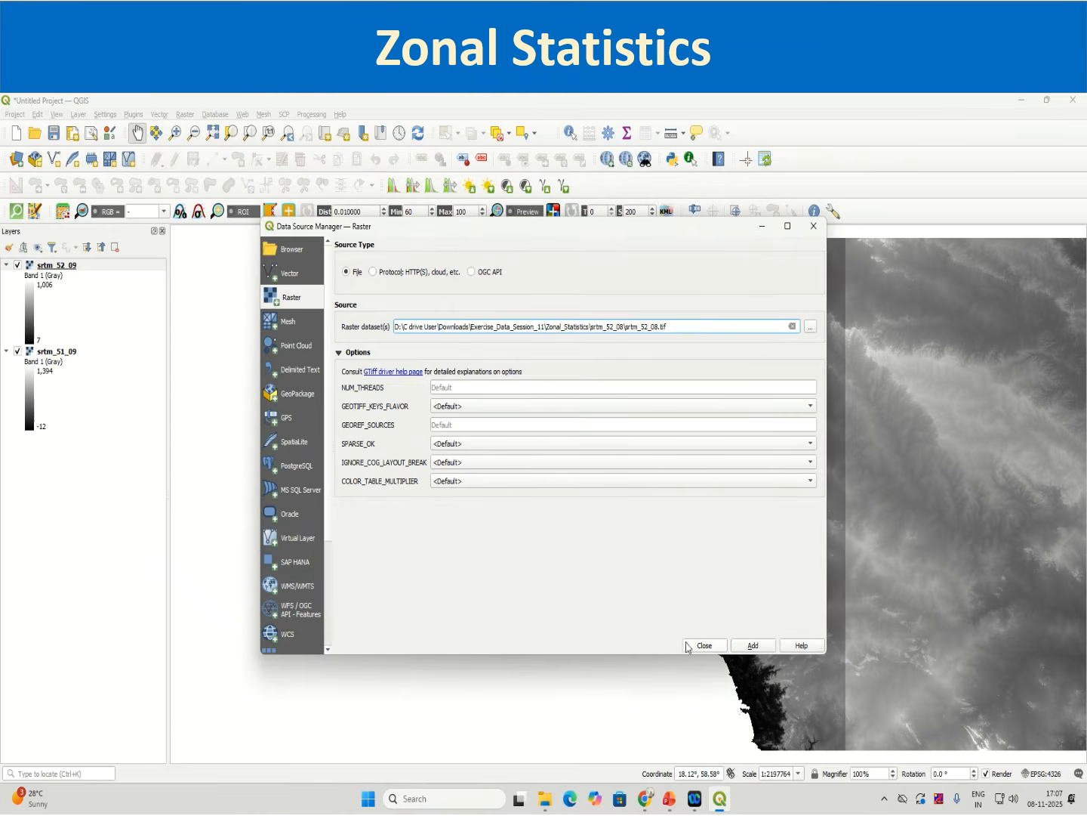
click(740, 648)
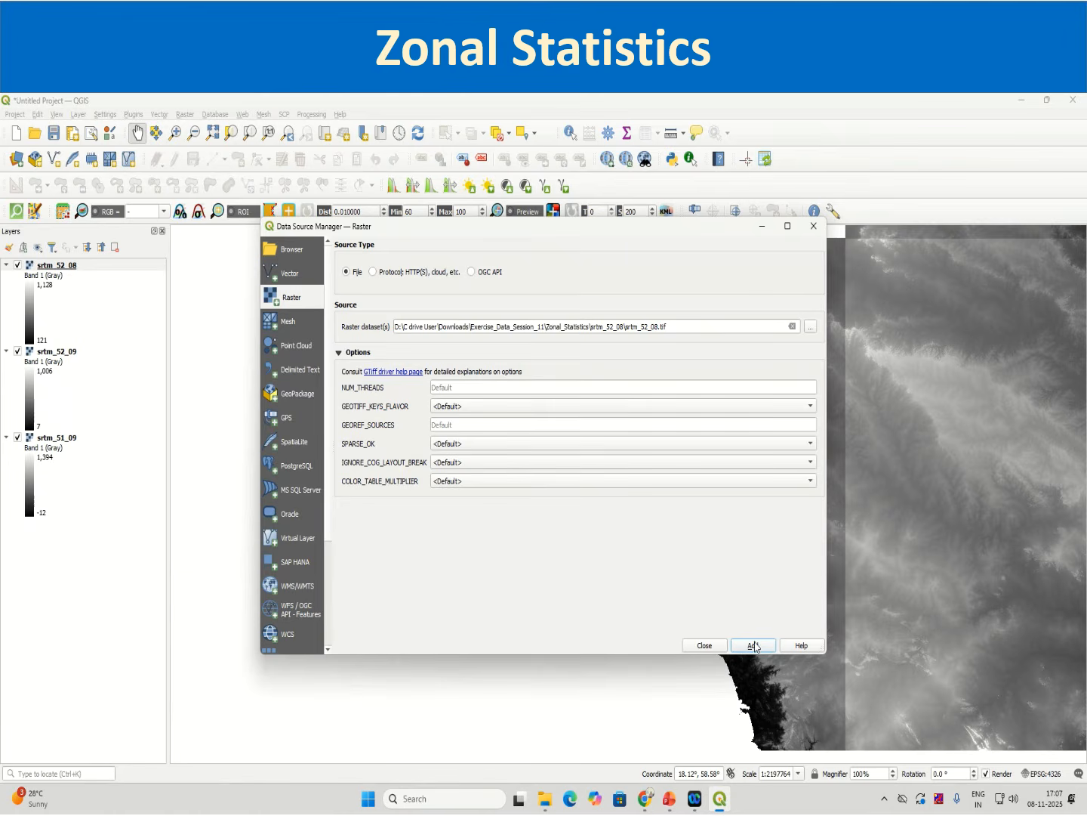
Step: Add a duplicate srtm_52_08 layer and remove it from the layers list
click(765, 647)
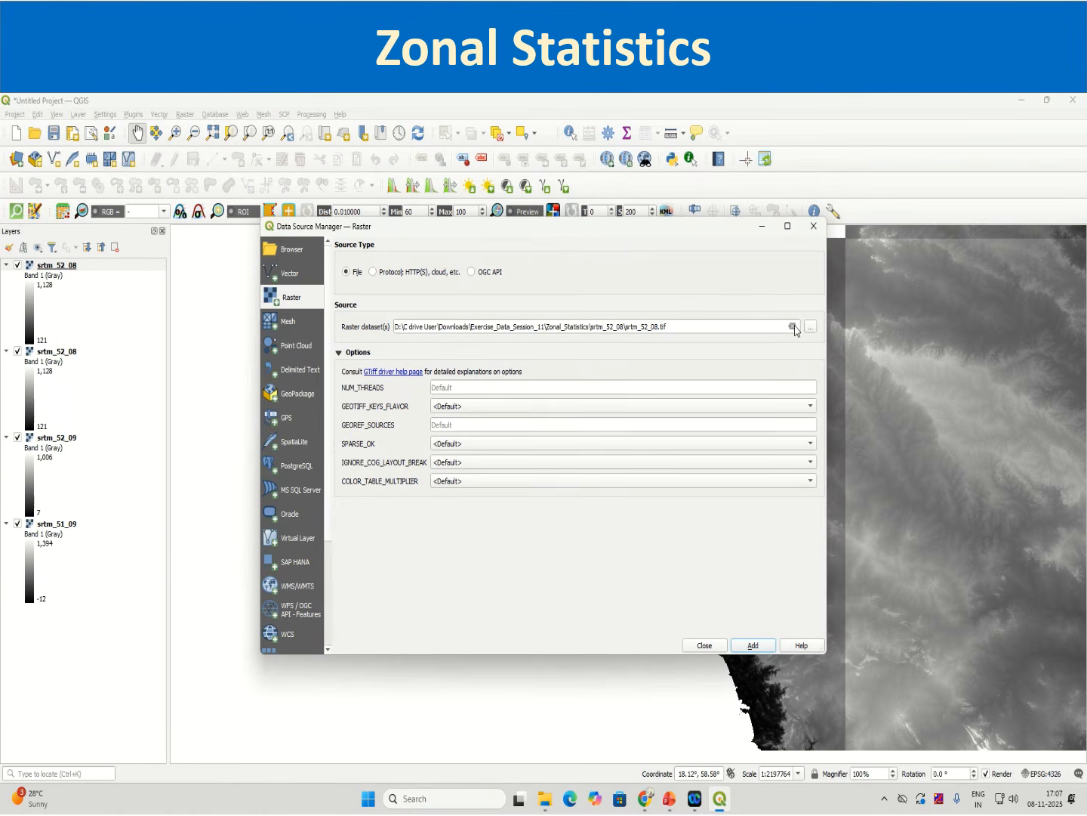
click(792, 326)
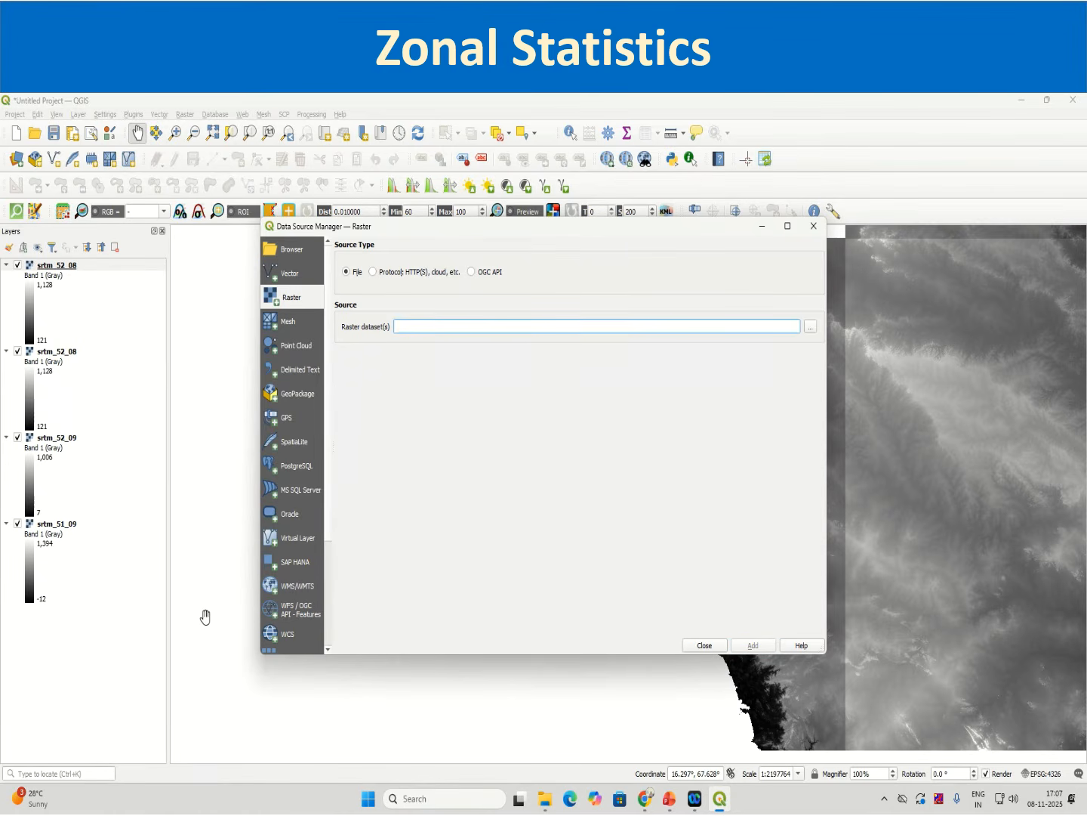
right_click(56, 267)
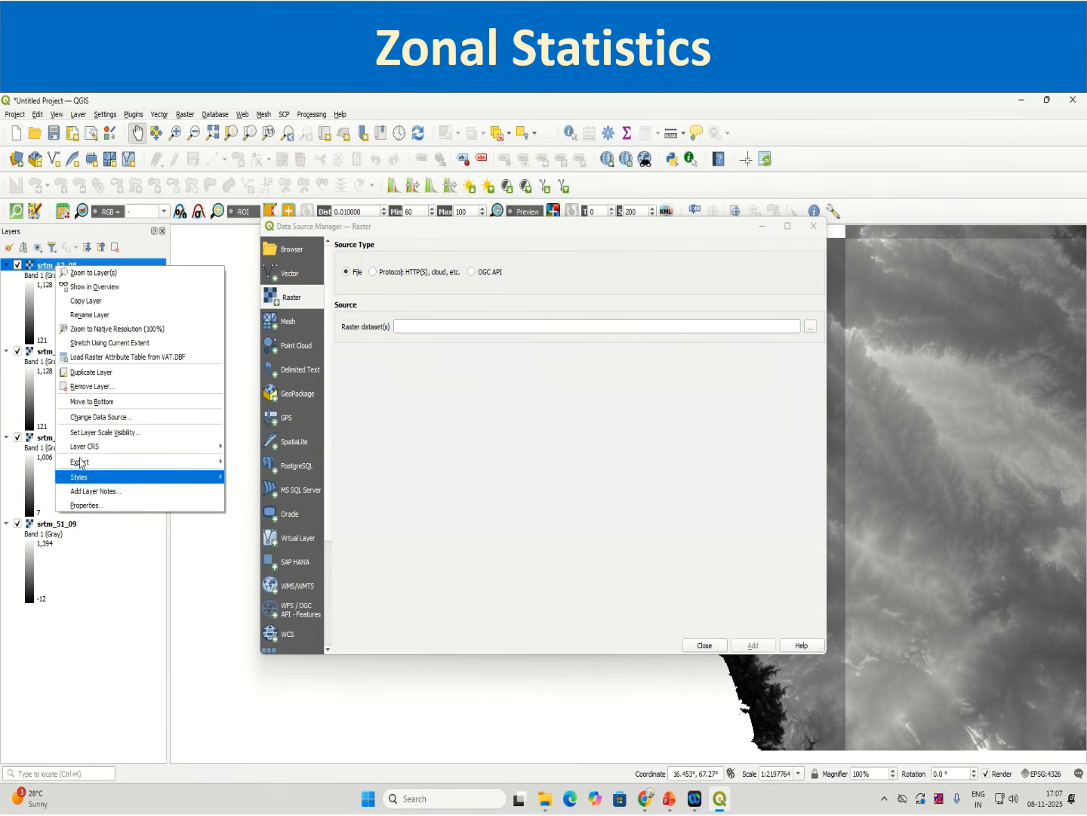
click(73, 386)
click(521, 456)
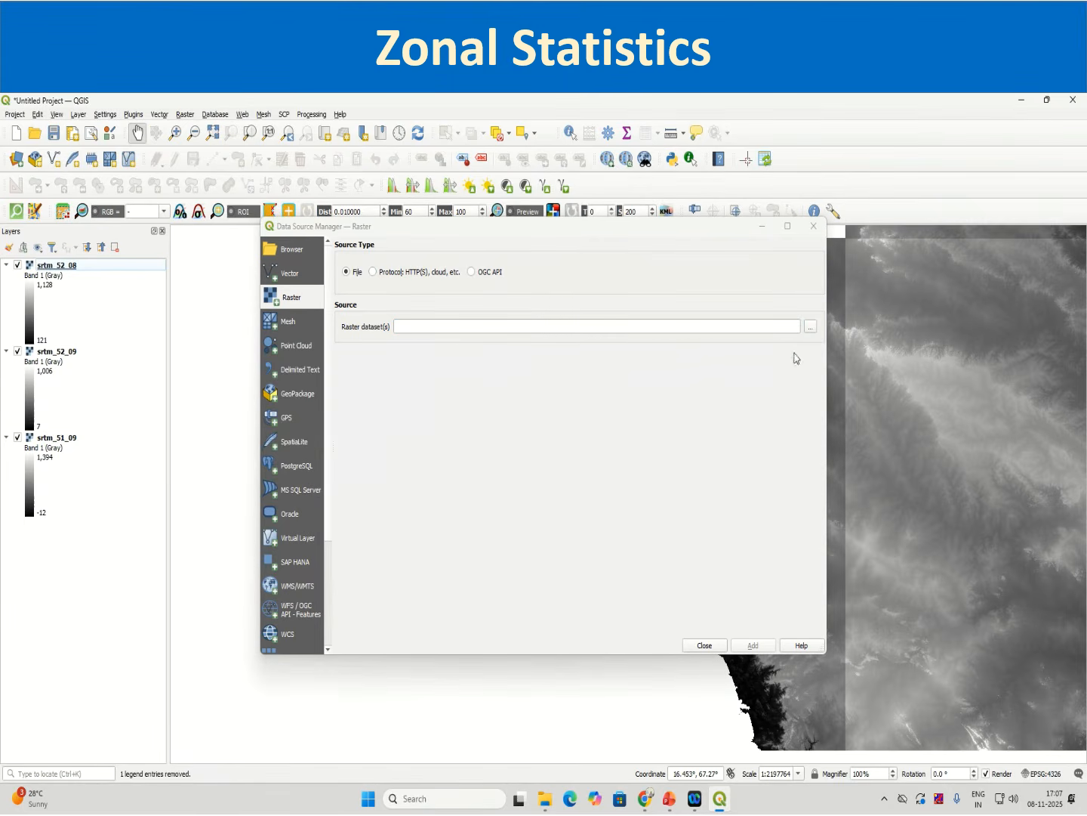
Step: Add the srtm_51_10.tif raster from the srtm_51_10 (1) folder as a new layer
click(811, 326)
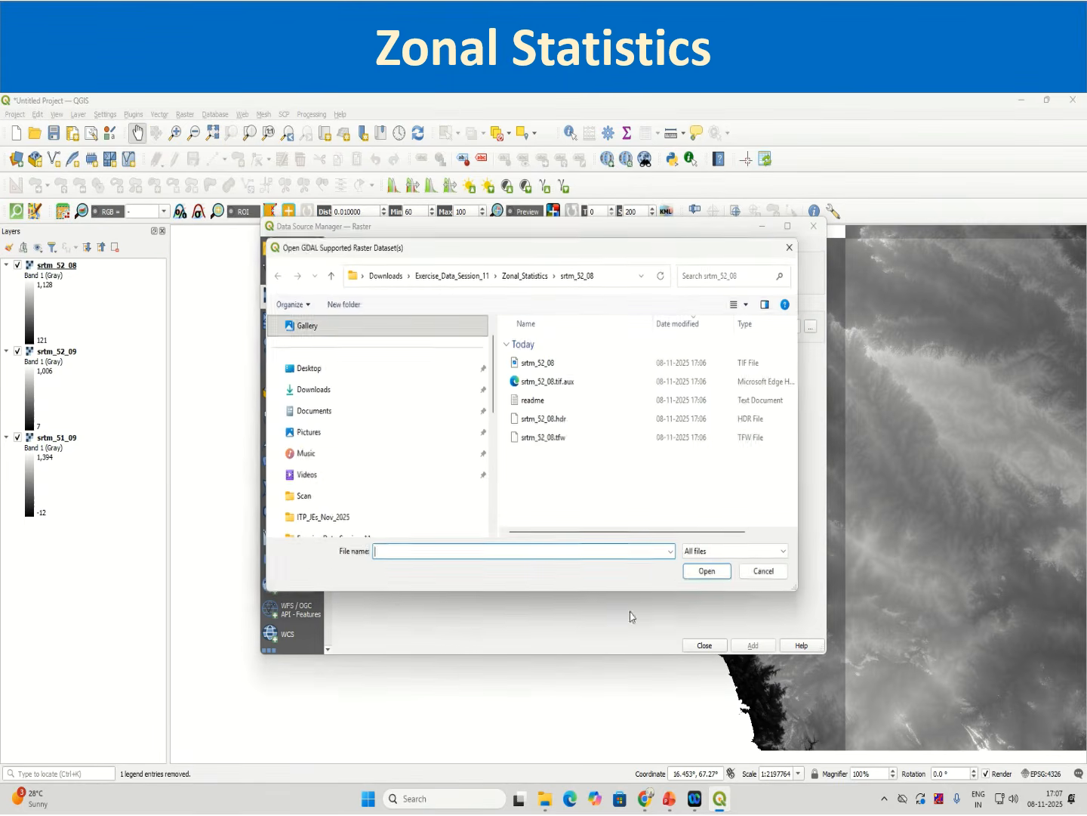
click(524, 275)
double_click(539, 493)
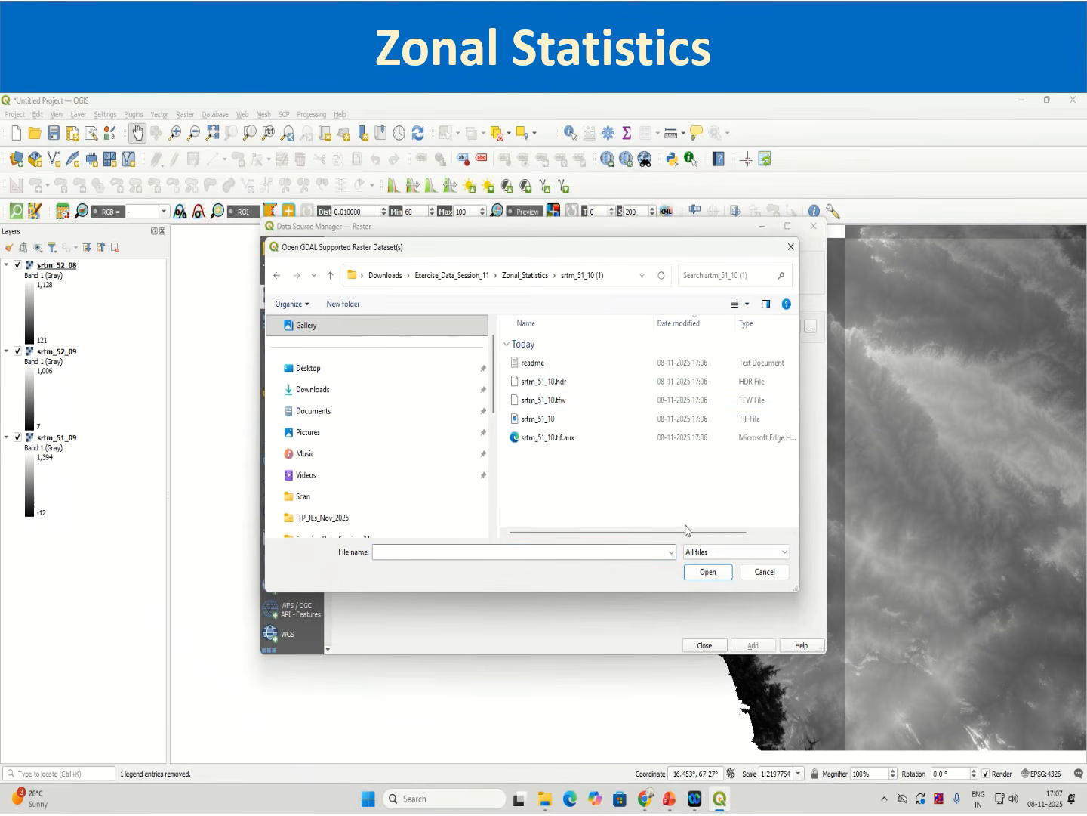
click(537, 418)
click(708, 572)
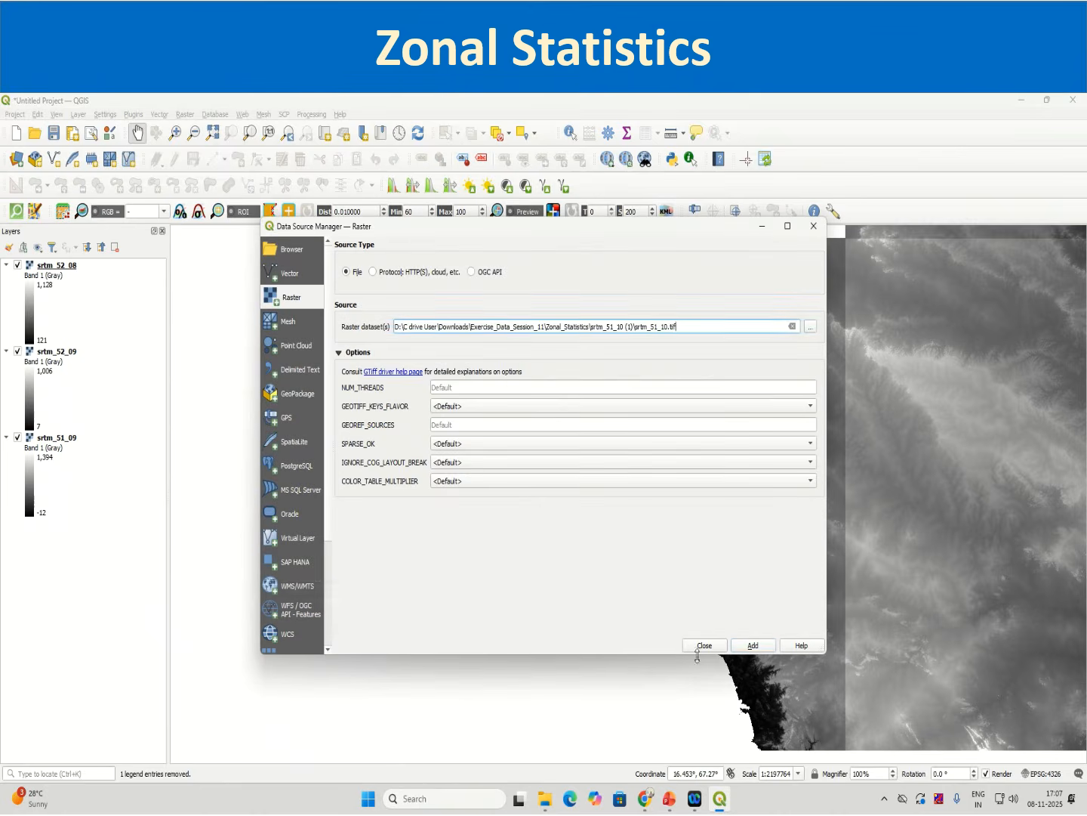
click(751, 647)
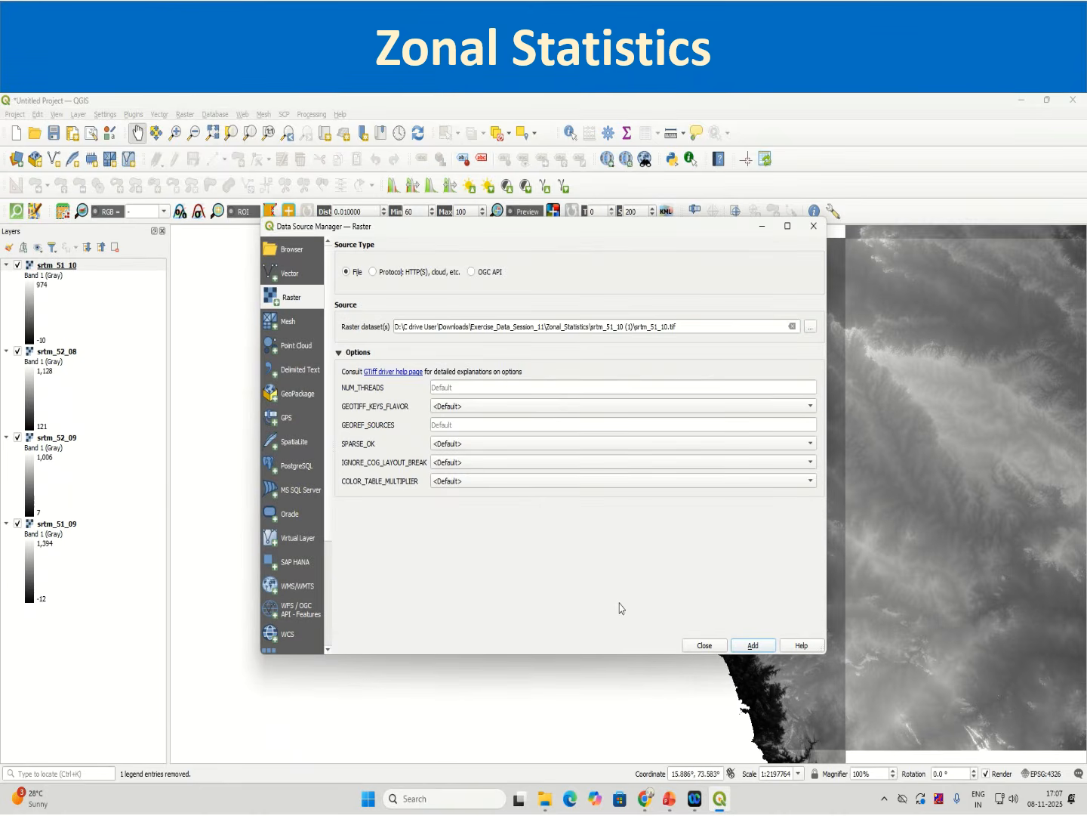
Step: Add the srtm_51_08.tif raster from the srtm_51_08 folder and close the Data Source Manager
click(792, 326)
click(810, 326)
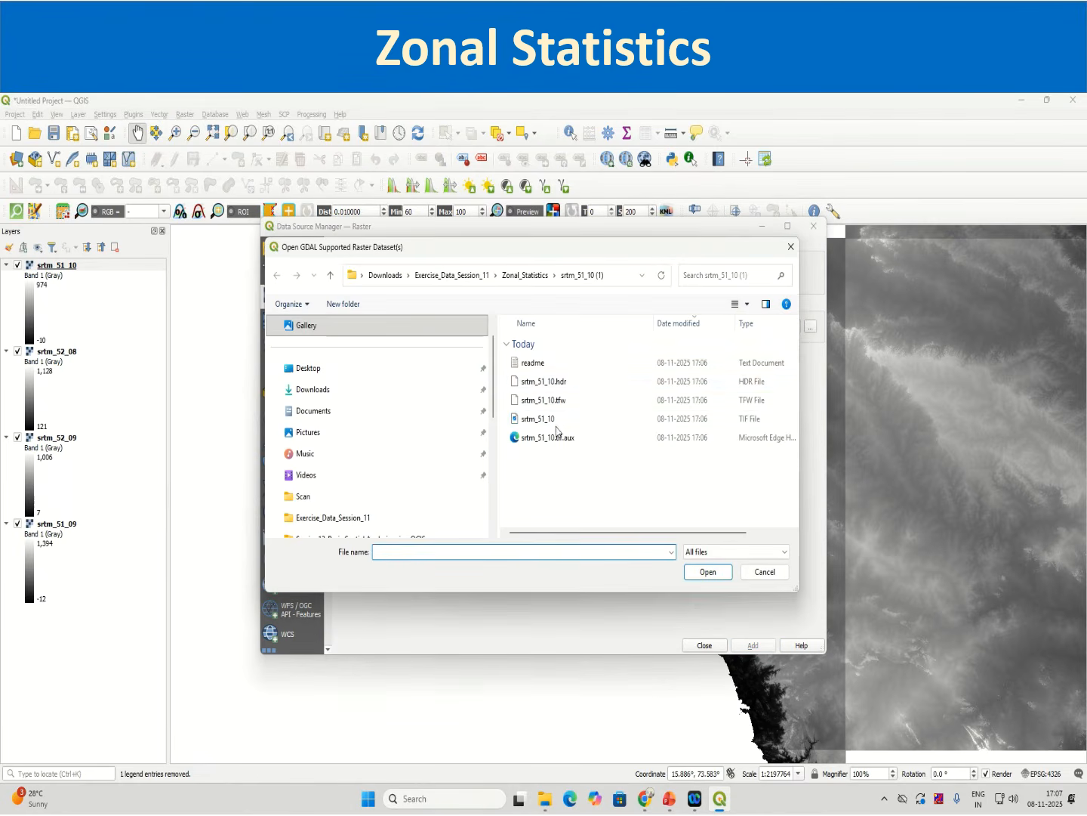
click(525, 274)
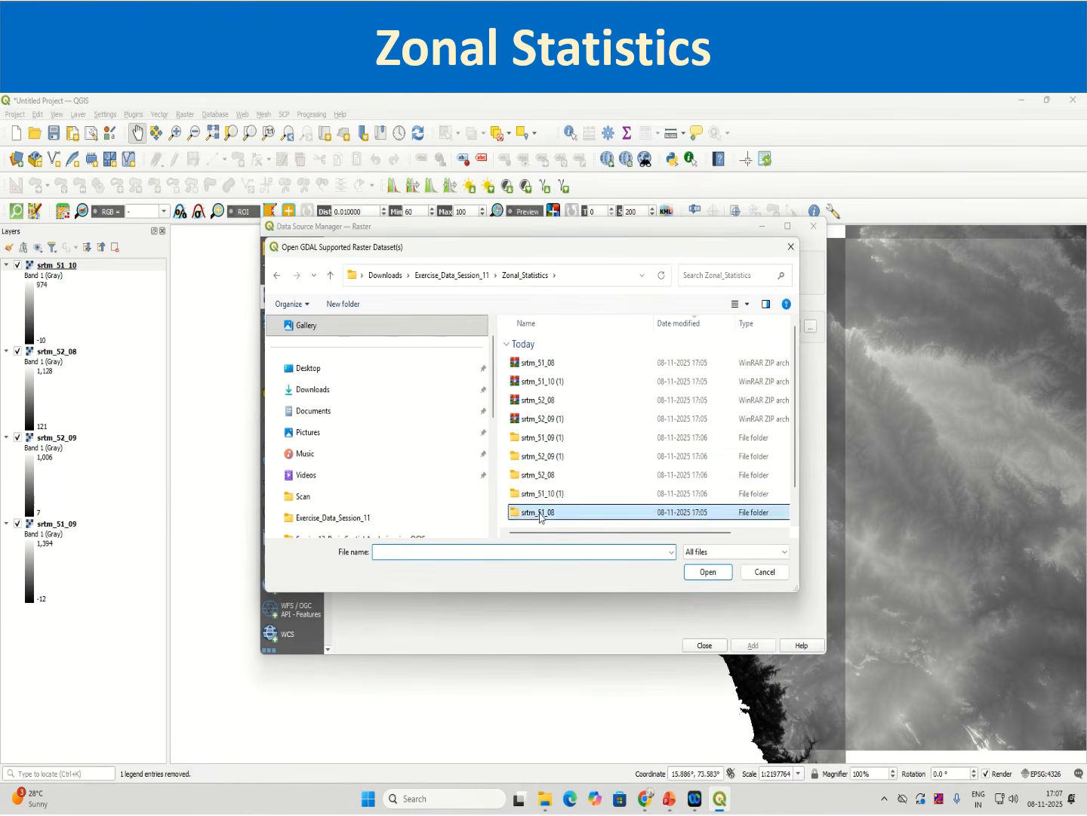
double_click(538, 507)
click(547, 366)
click(708, 572)
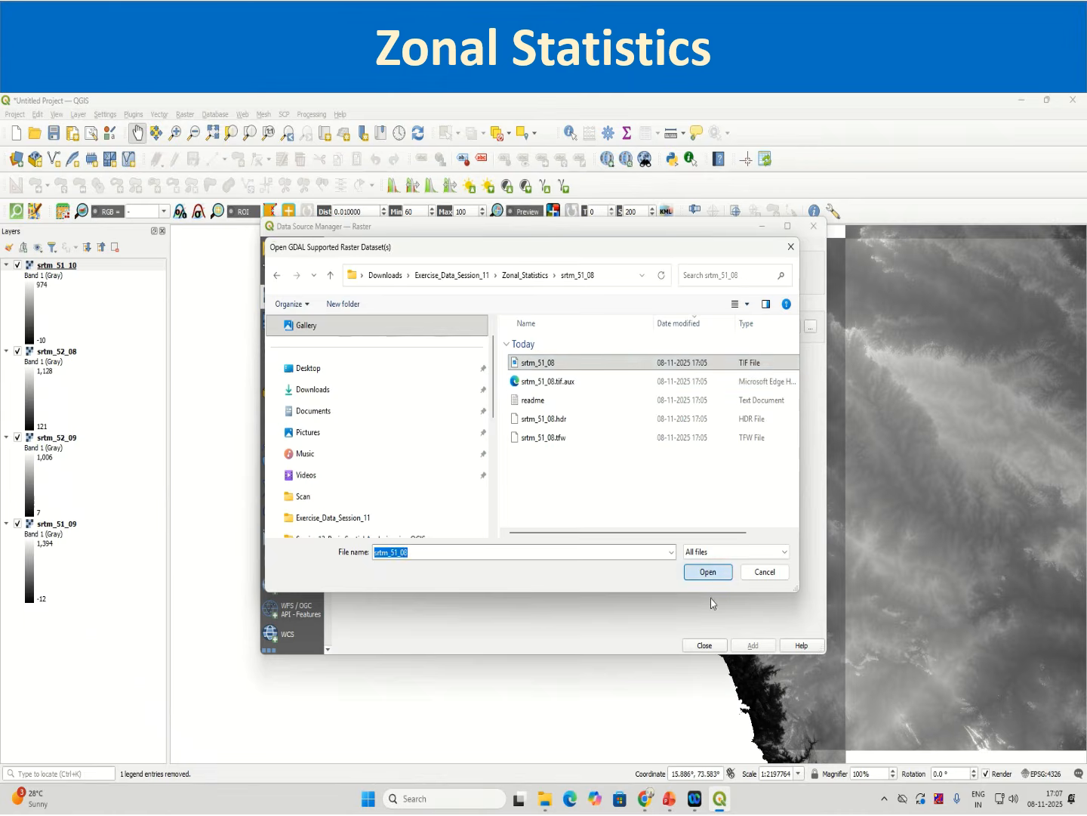
click(752, 645)
click(703, 645)
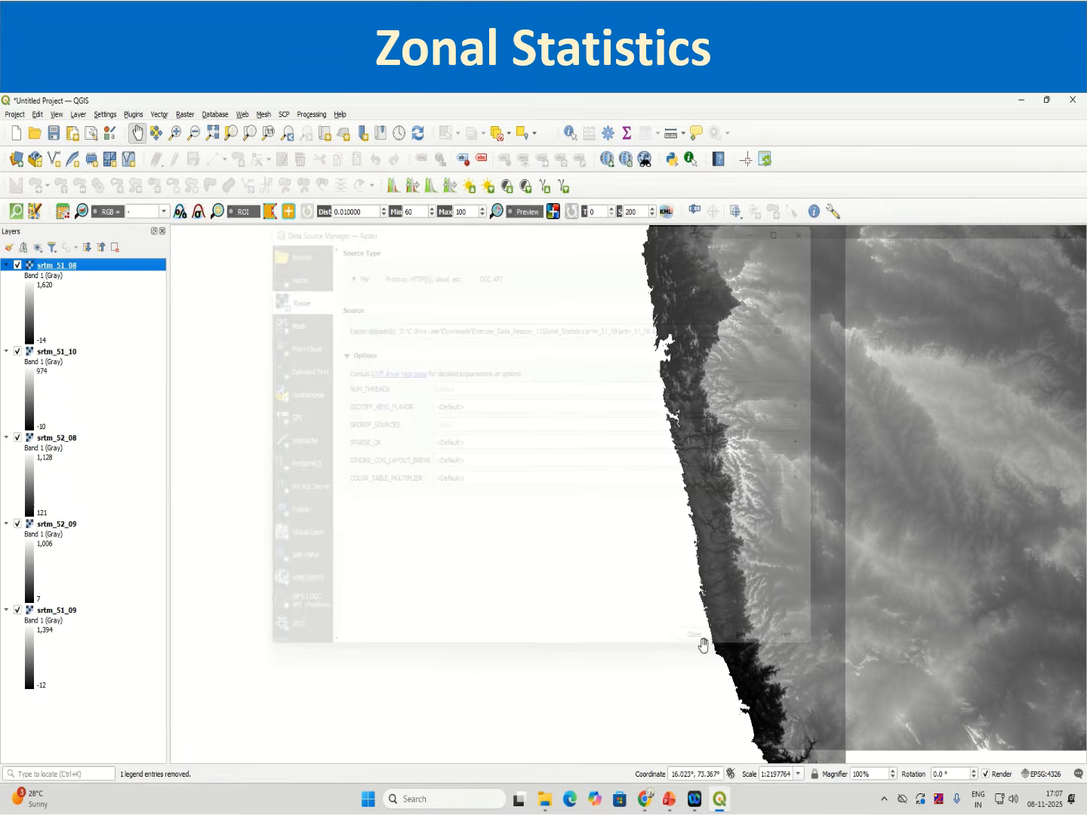
Step: Collapse the legends of all five SRTM raster layers
click(6, 265)
click(6, 277)
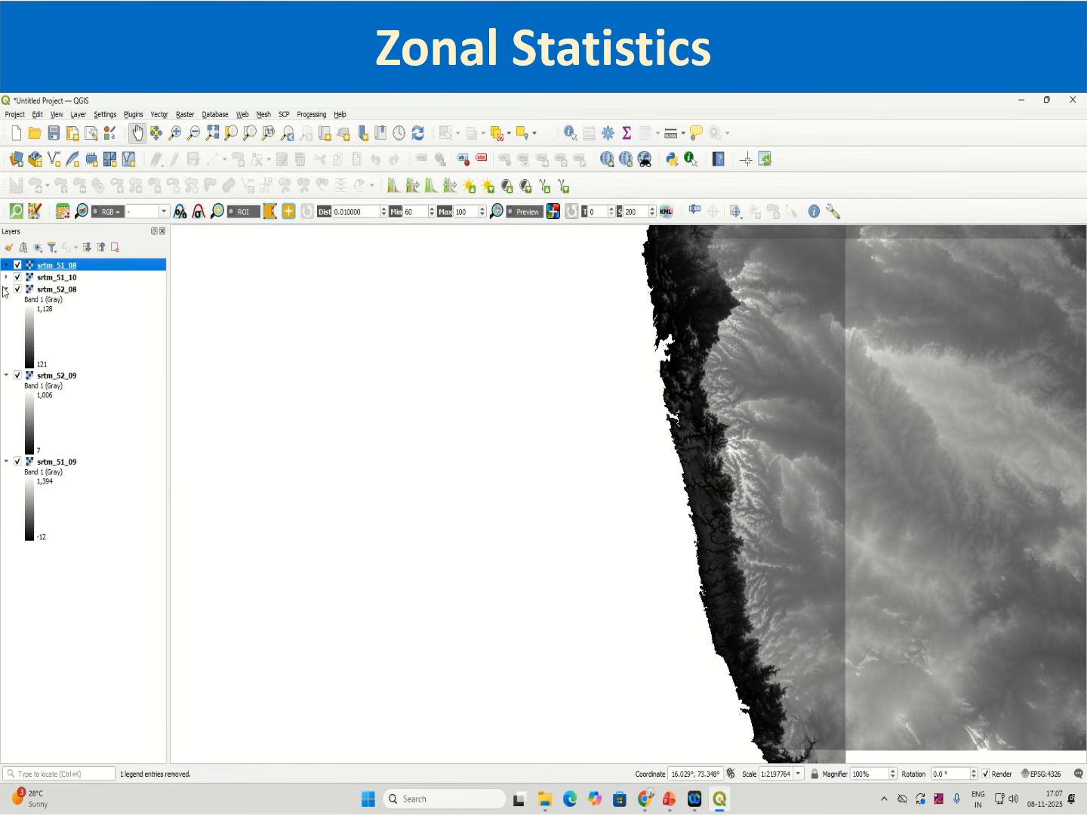
click(6, 289)
click(6, 302)
click(6, 314)
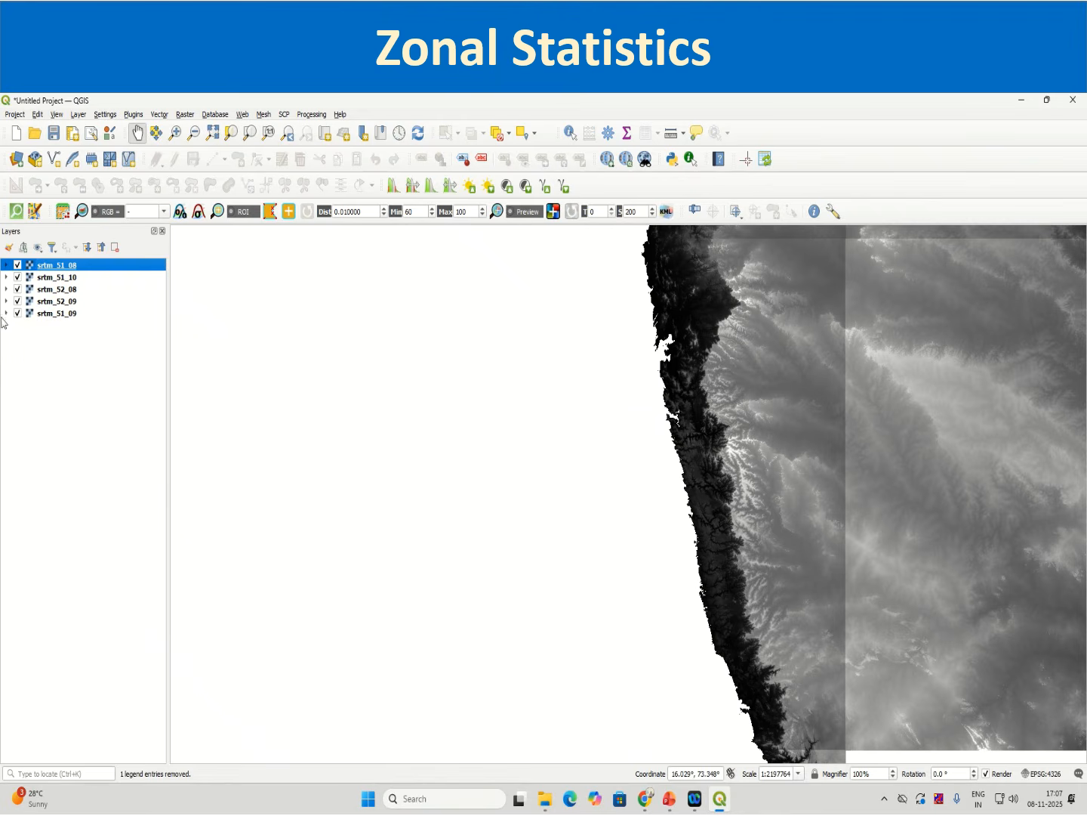
Step: Open the raster Merge tool and select all five SRTM layers as input layers
click(198, 118)
click(180, 122)
click(185, 114)
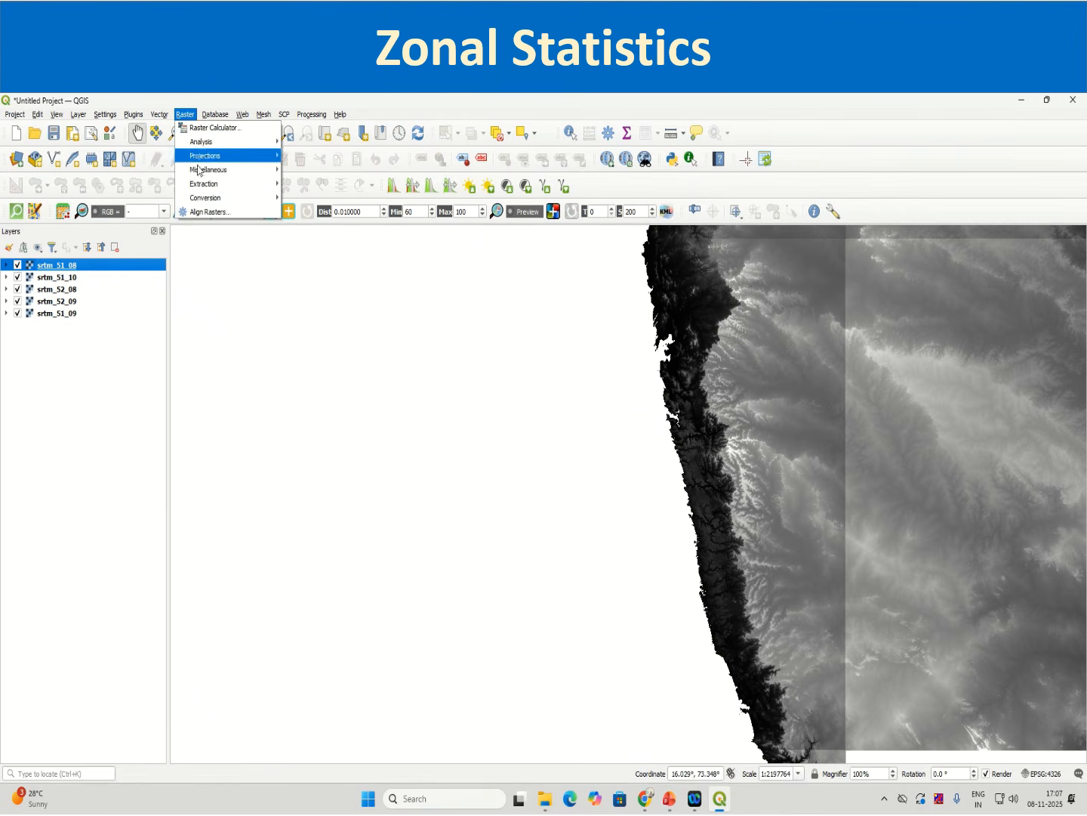
mouse_move(200, 171)
click(352, 197)
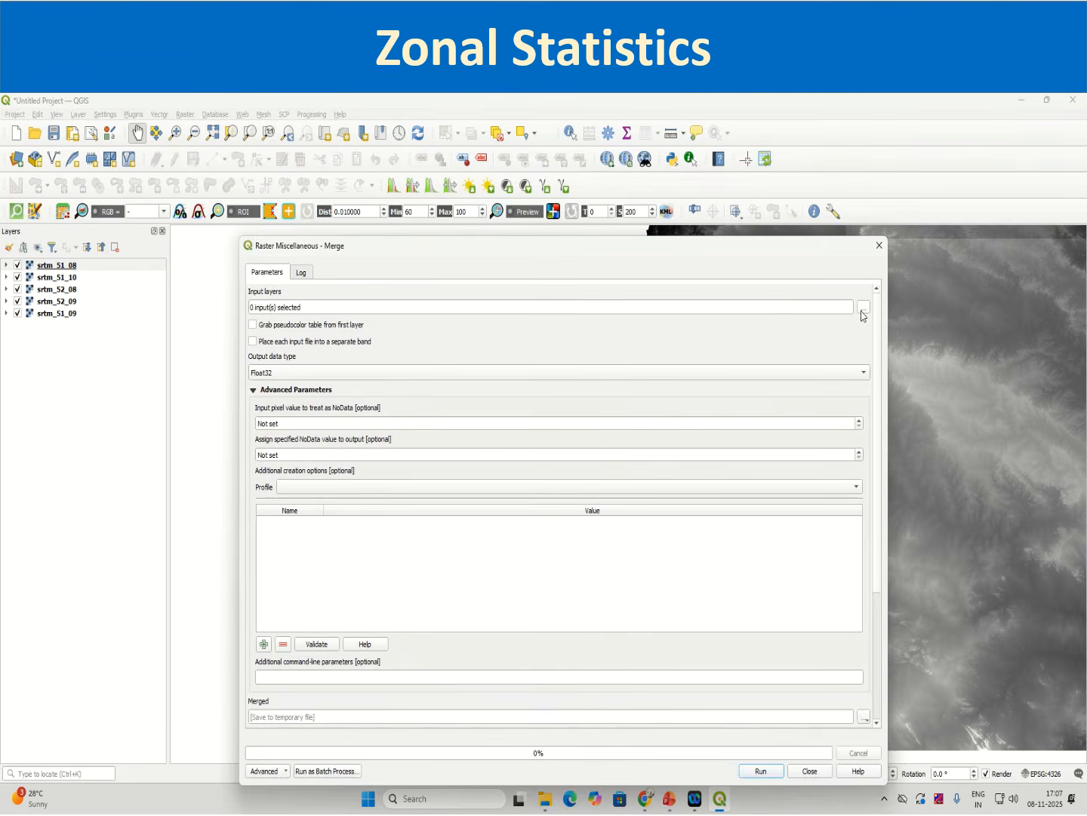
click(863, 308)
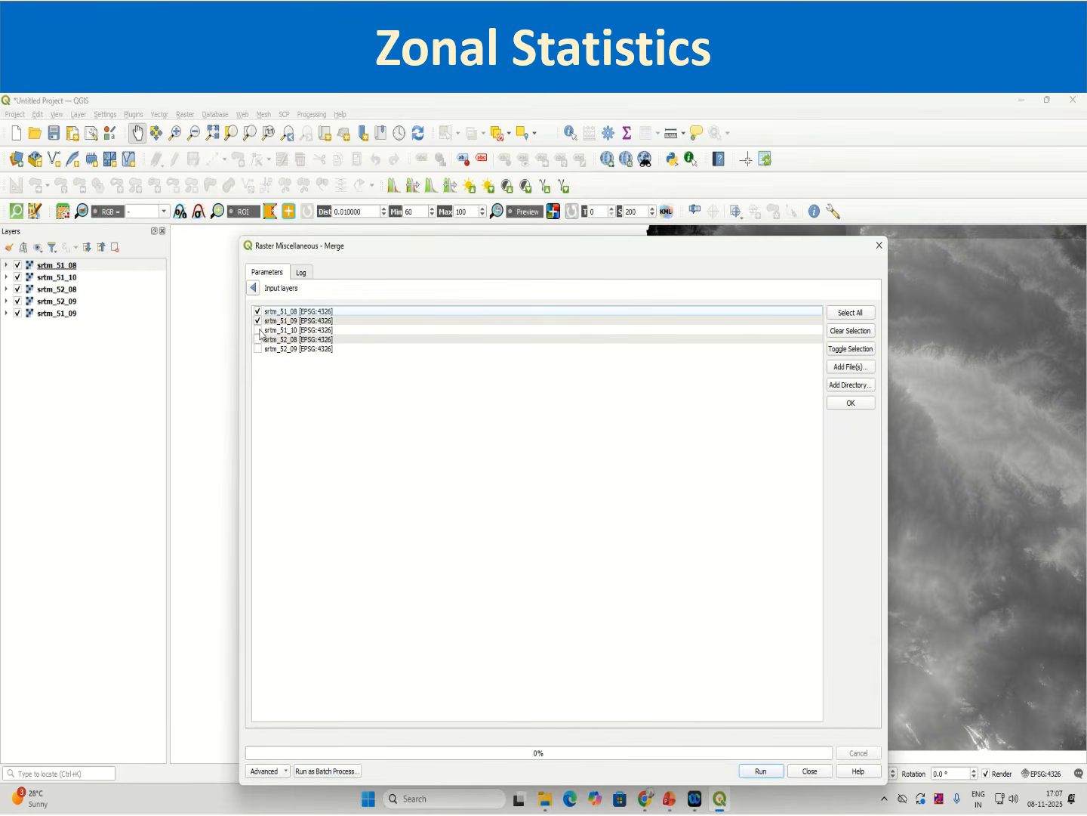
click(255, 291)
click(297, 424)
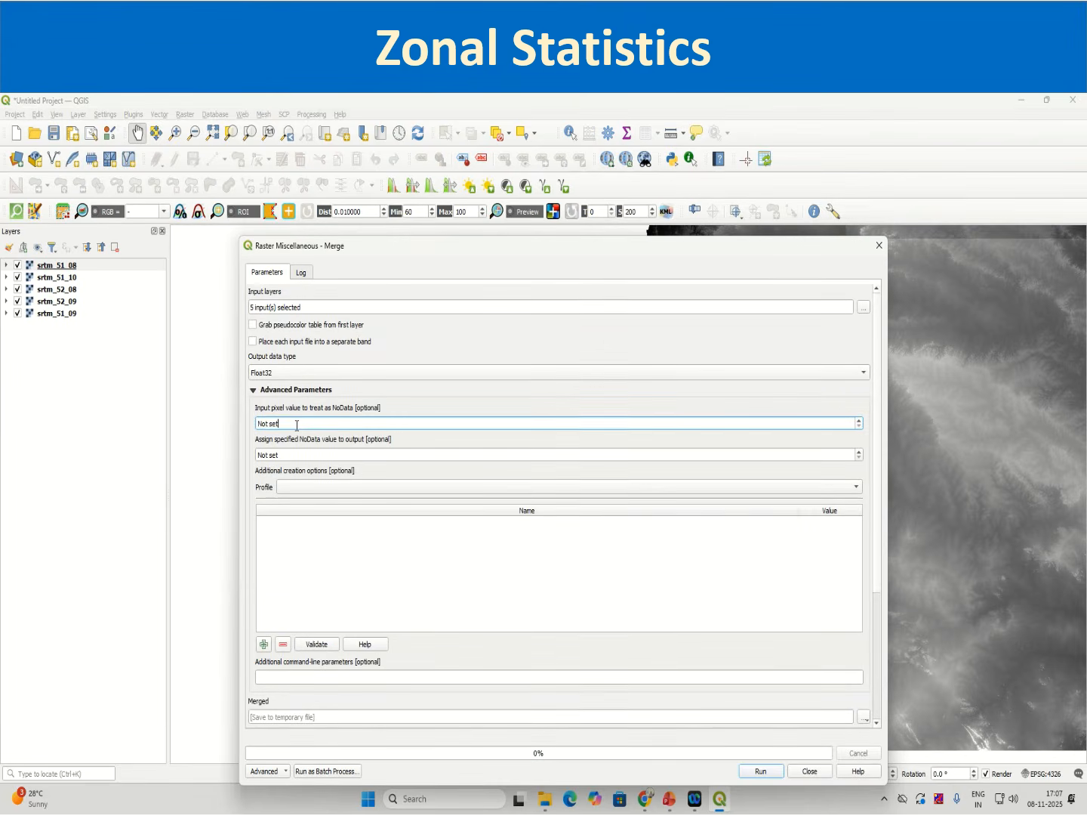
Step: Set the input pixel value to treat as NoData to -32768 in the Merge tool
key(BackSpace)
text(-32768)
click(293, 455)
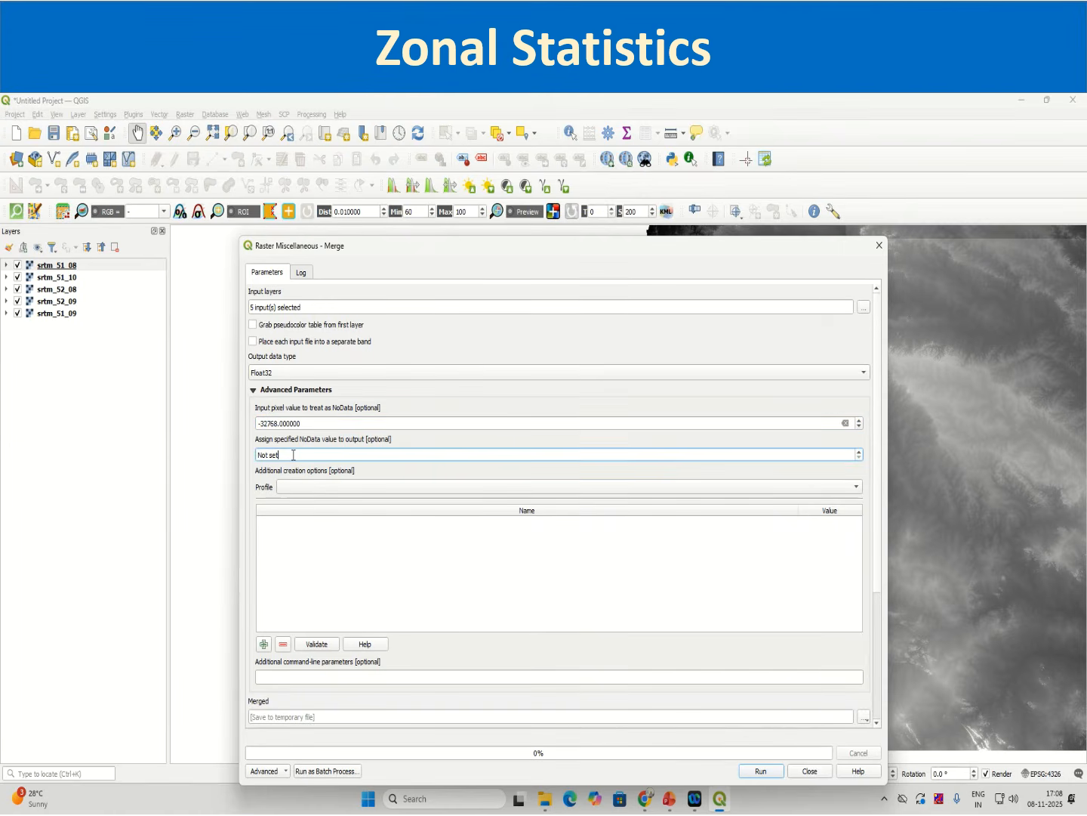
Step: Assign -32768 as the NoData value for the output, run the Merge, and close the tool after it finishes
double_click(293, 455)
text(-32768)
click(328, 553)
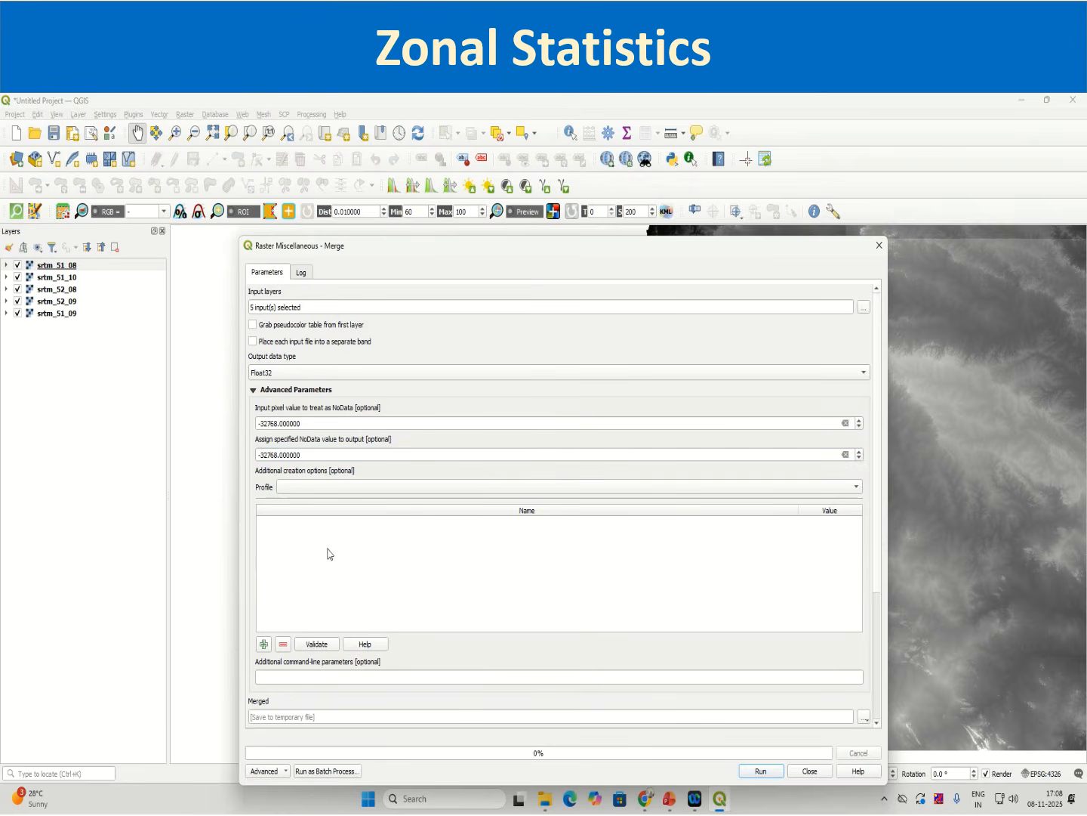
click(761, 770)
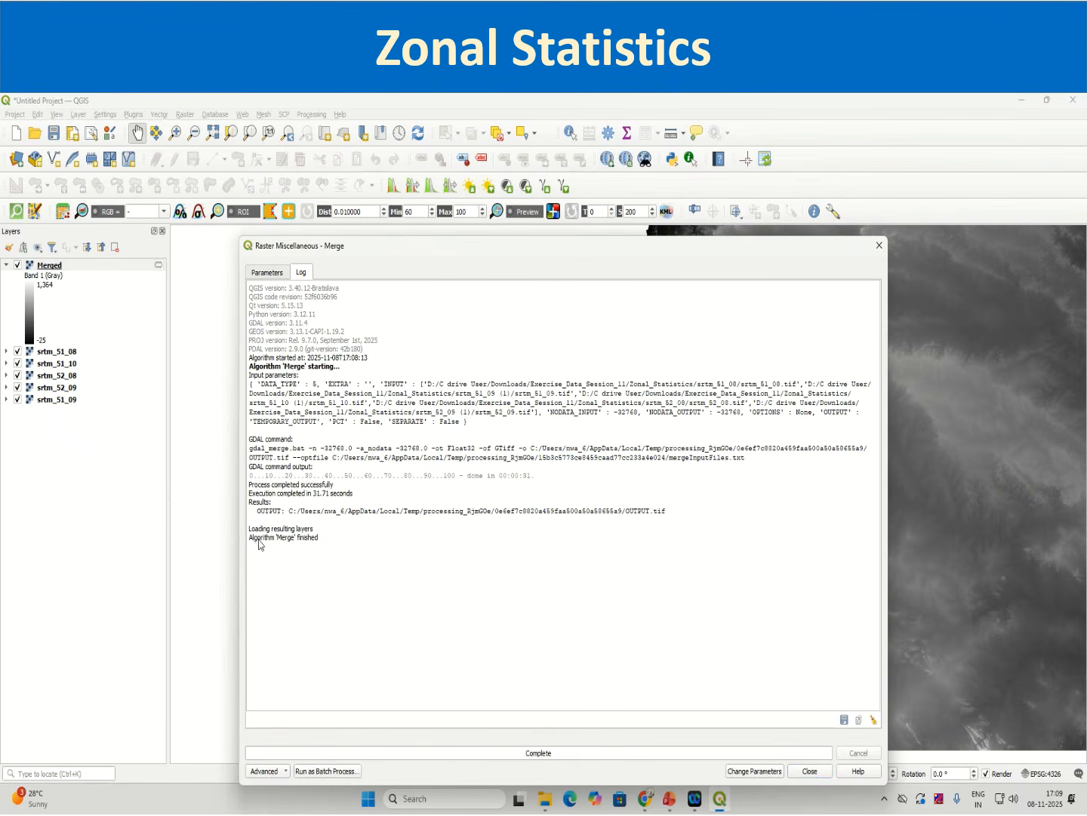
drag(250, 537, 315, 538)
click(818, 776)
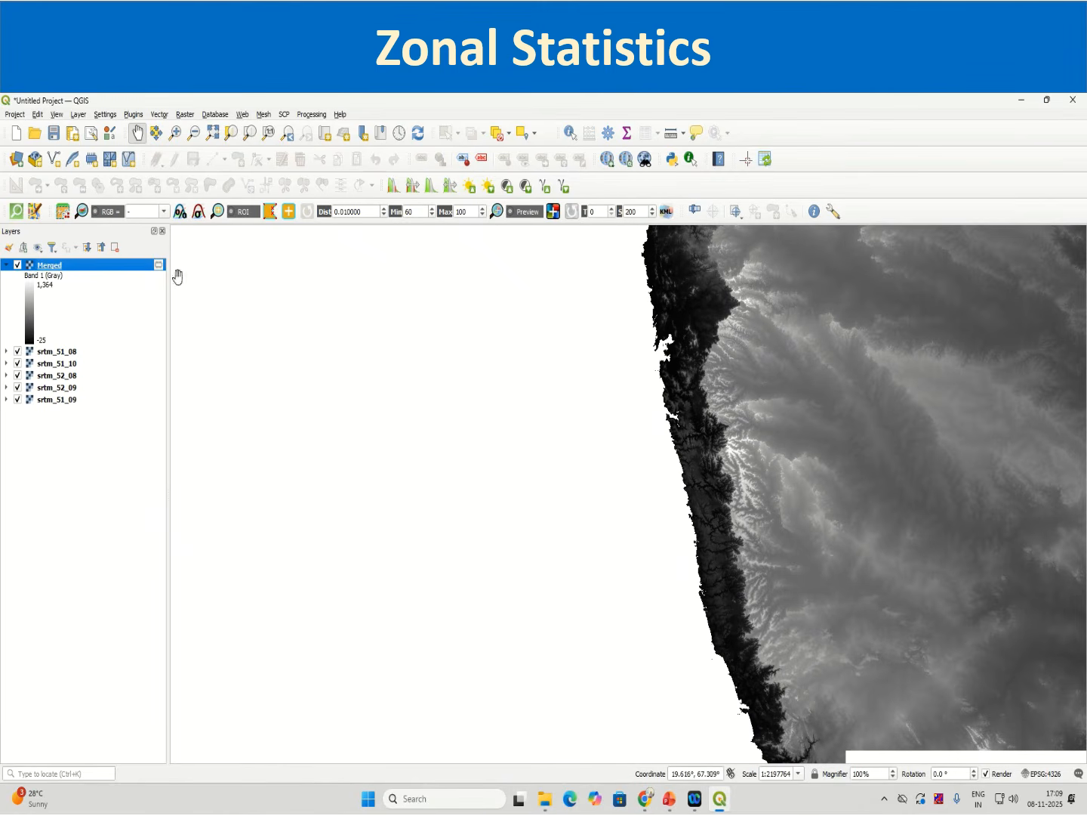
Step: Hide the five individual SRTM tile layers and zoom to the Merged layer's extent
click(18, 352)
click(18, 364)
click(18, 376)
click(20, 388)
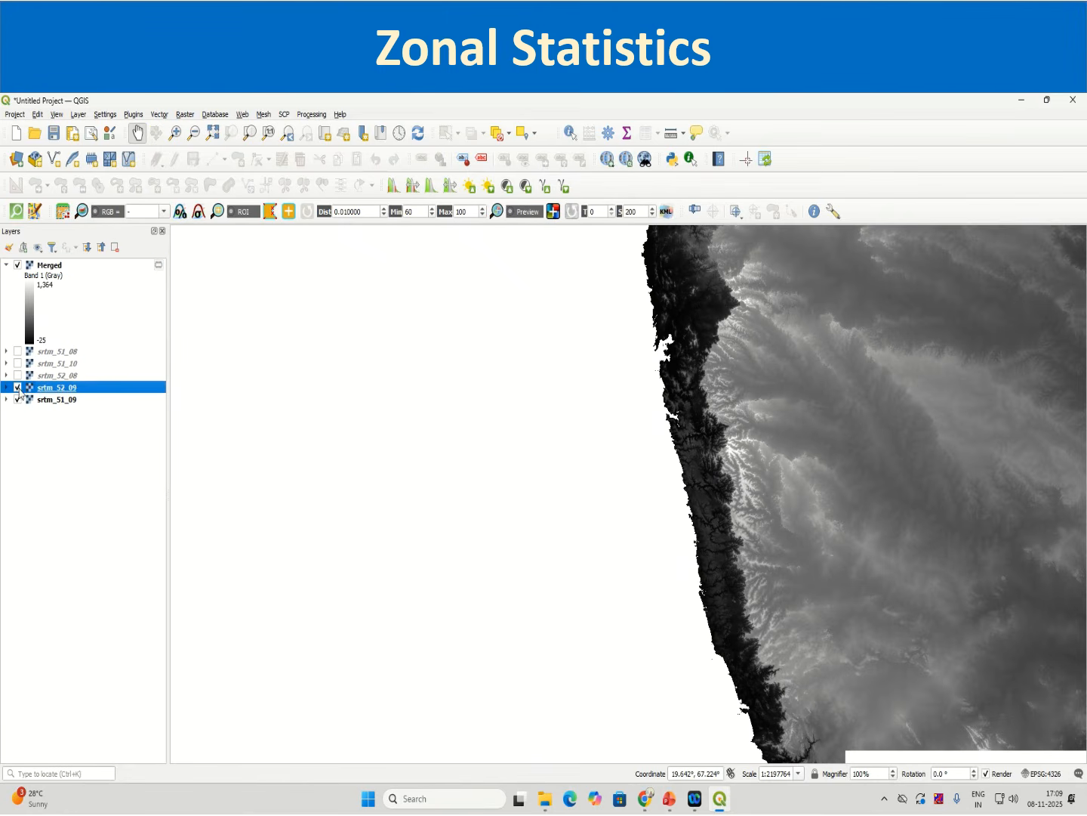
click(18, 387)
click(18, 399)
right_click(59, 269)
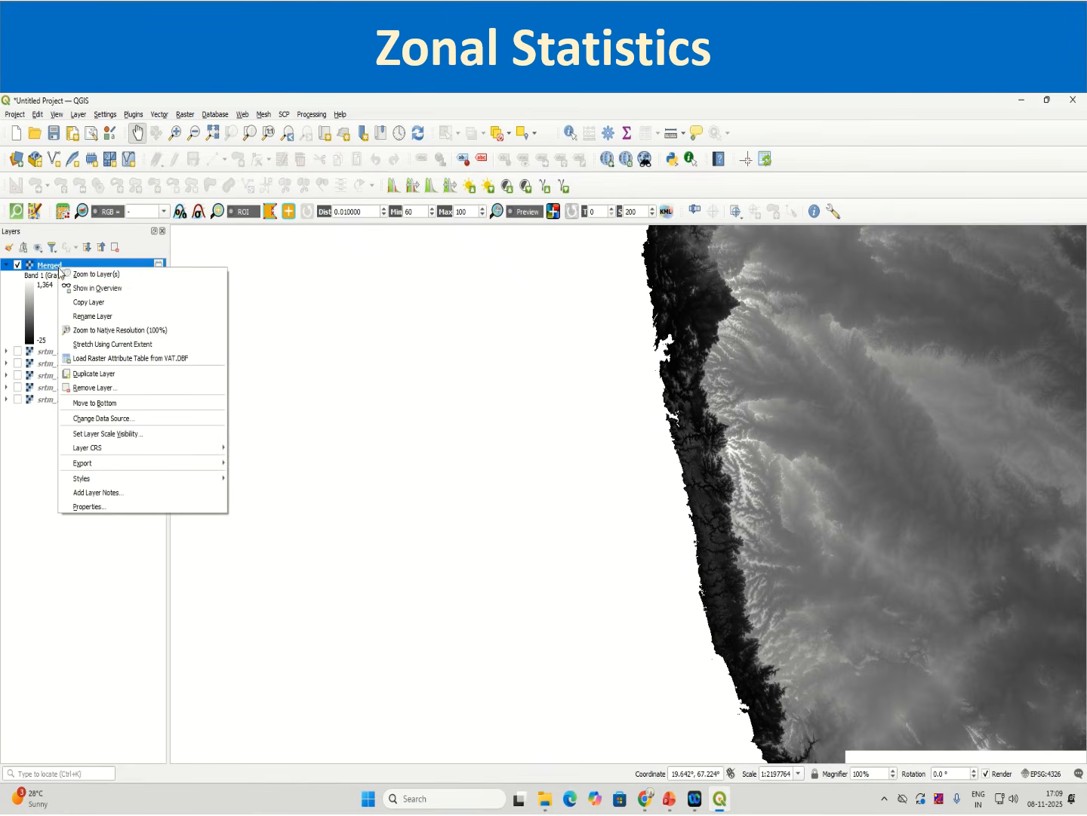
click(95, 274)
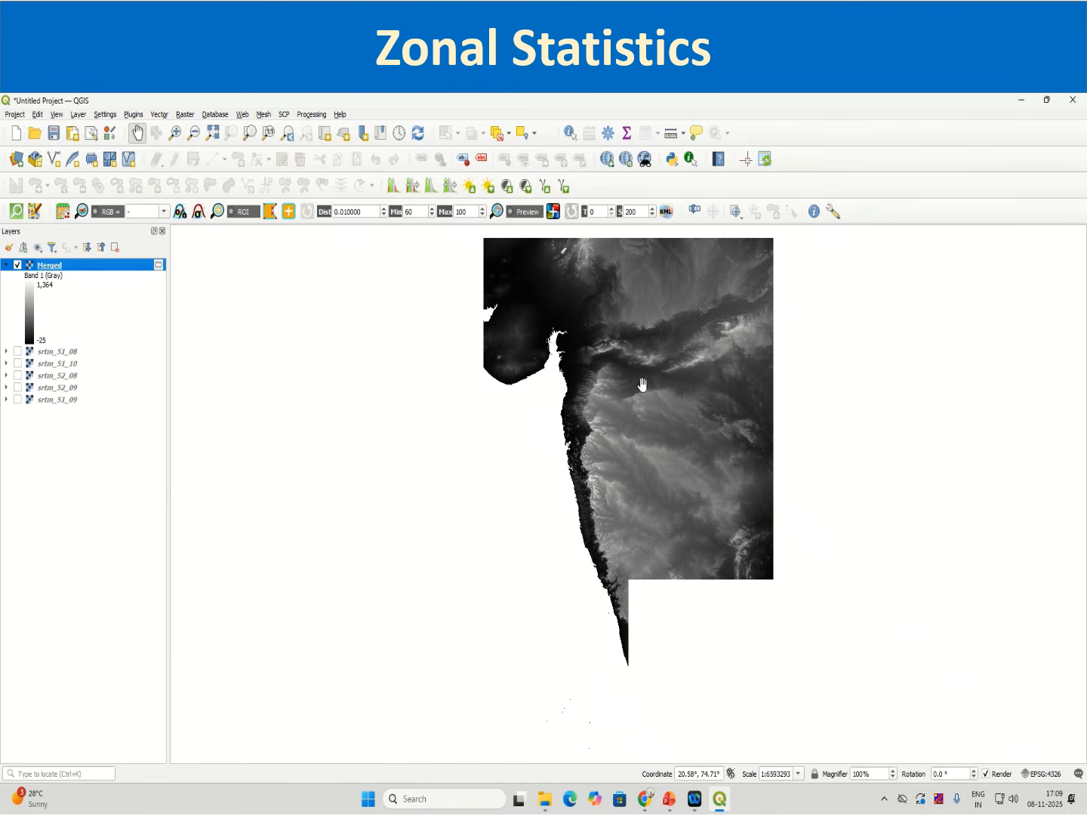
Step: Toggle the Merged layer and the individual SRTM tiles on and off to compare their coverage
click(18, 265)
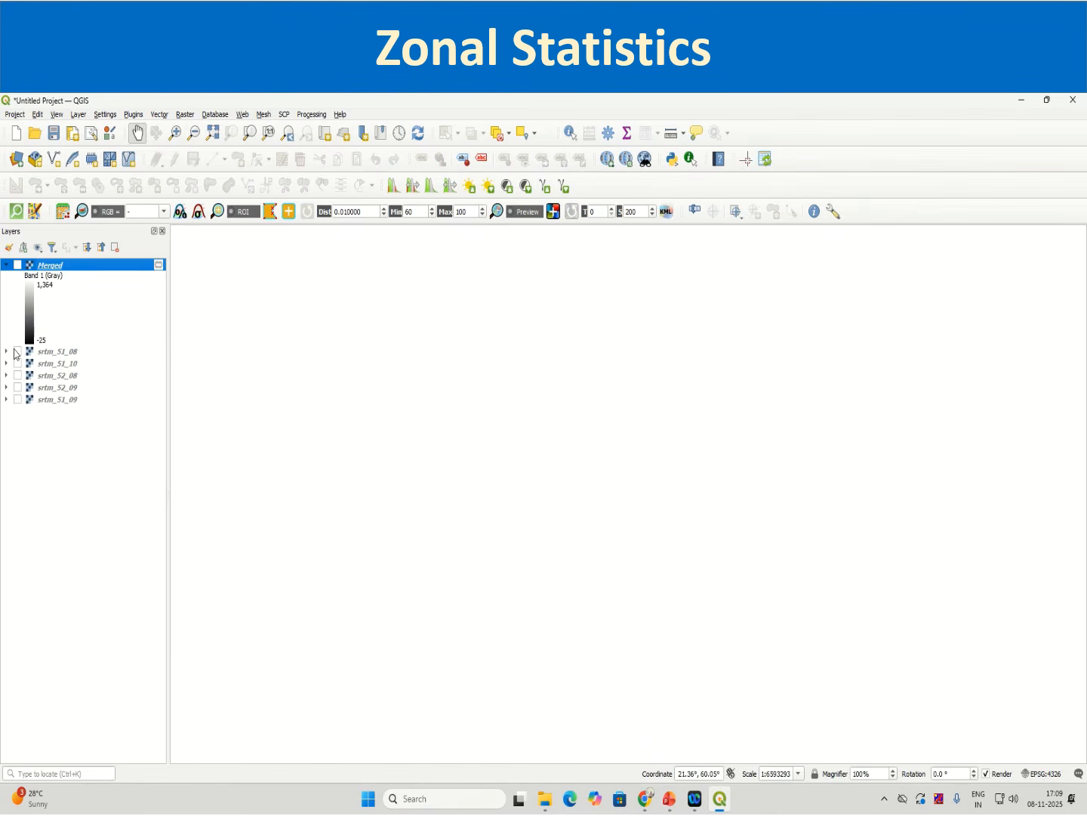
click(18, 351)
click(18, 364)
click(17, 375)
click(17, 388)
click(17, 404)
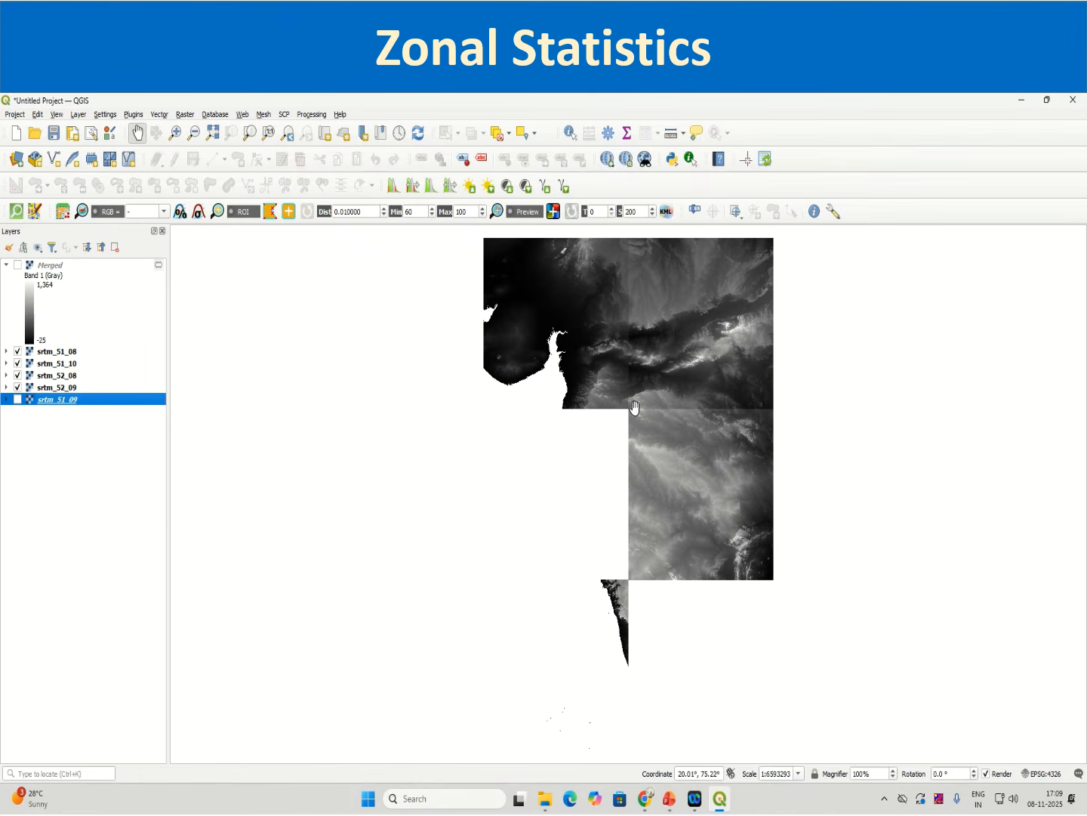
scroll(633, 412, up, 1)
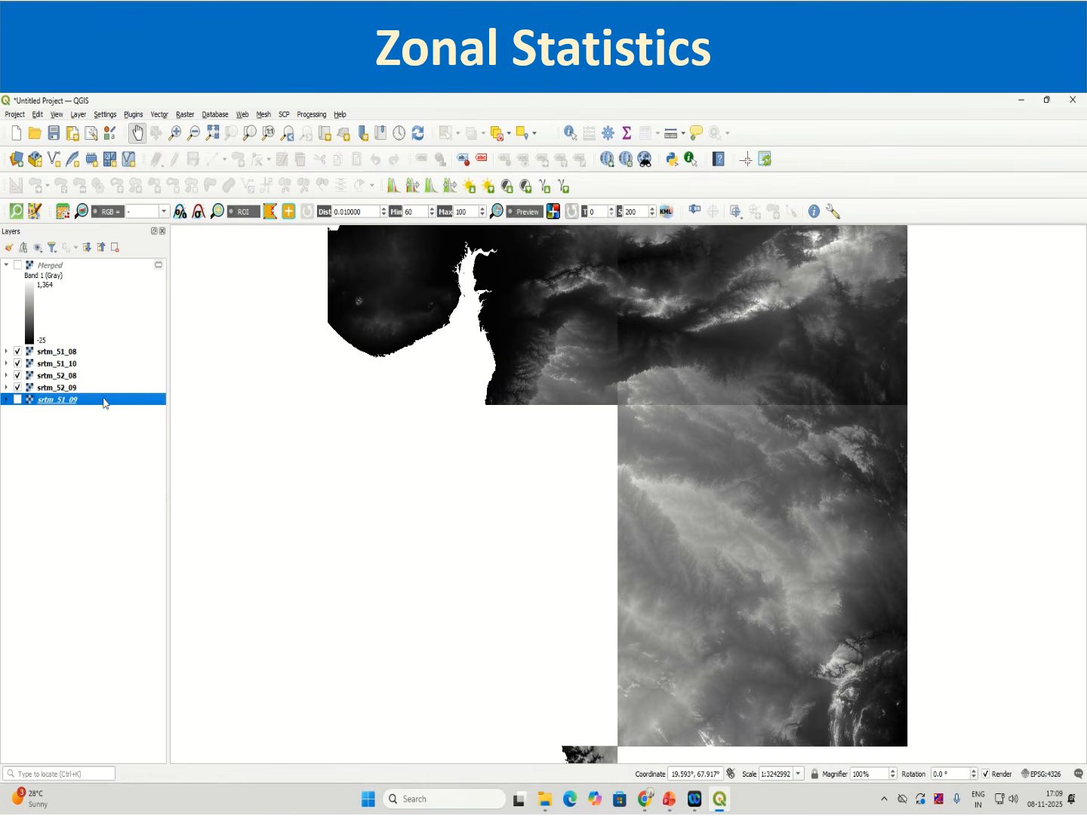
click(18, 265)
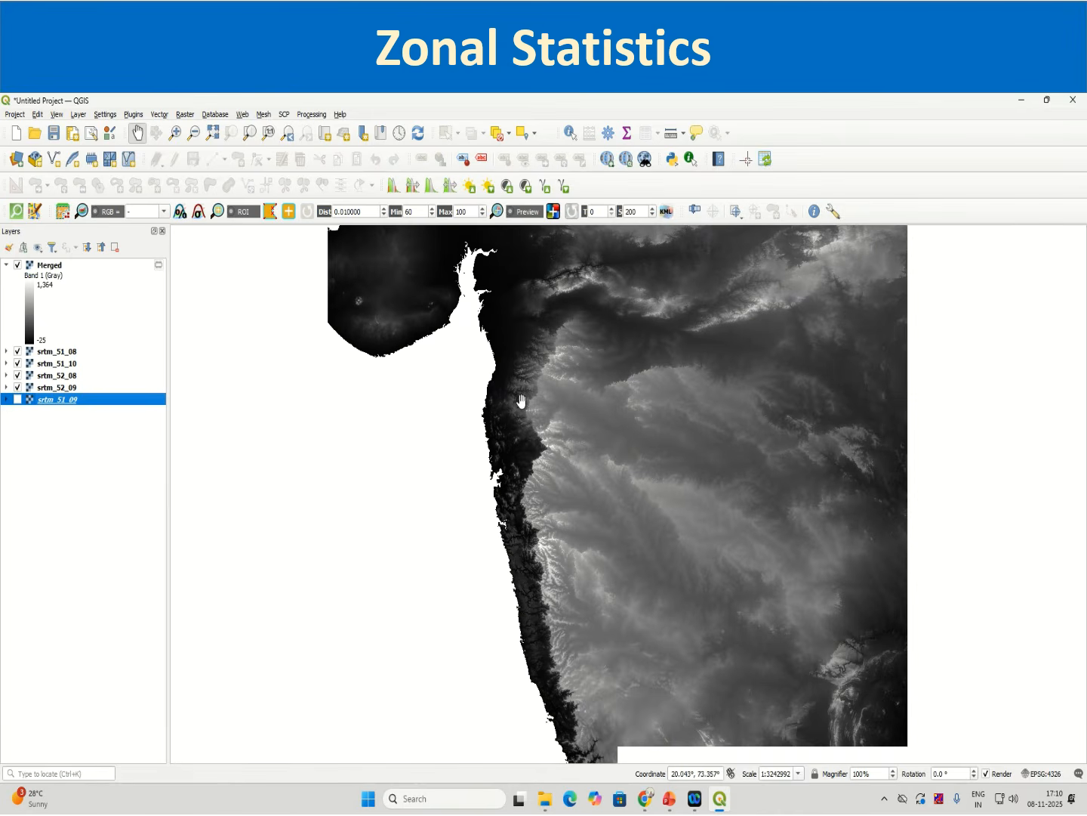
click(17, 351)
click(17, 363)
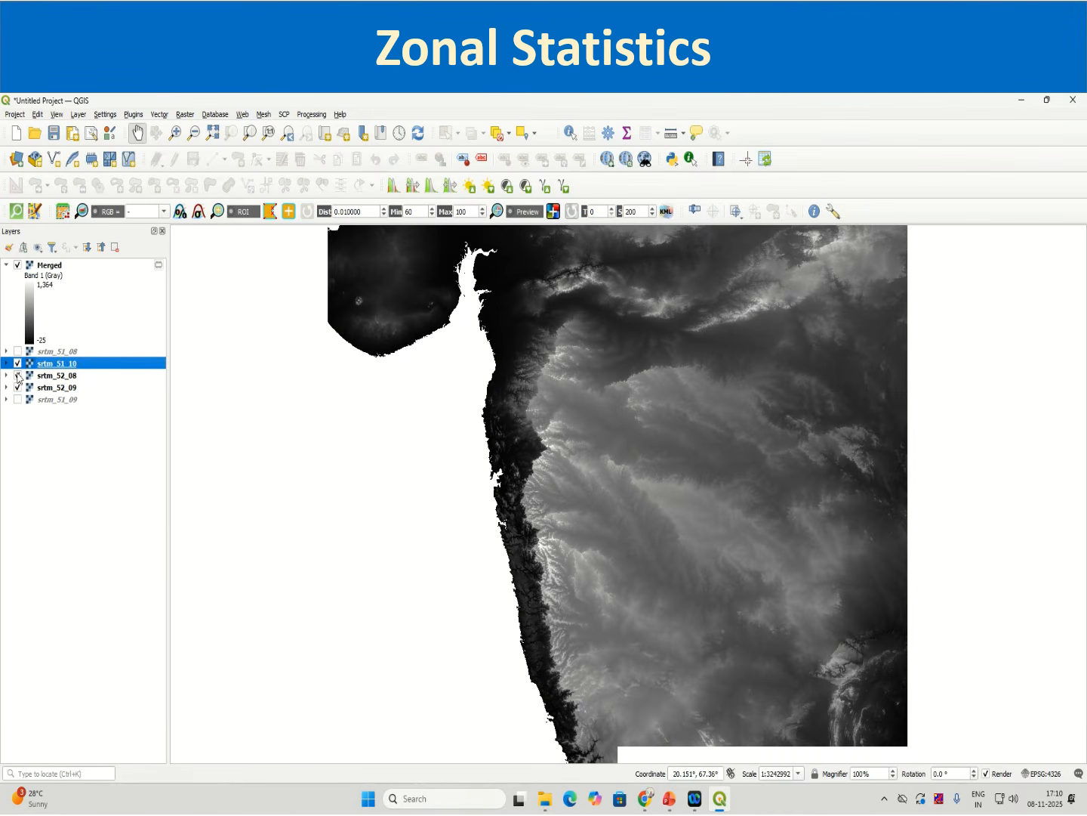
click(18, 375)
click(16, 389)
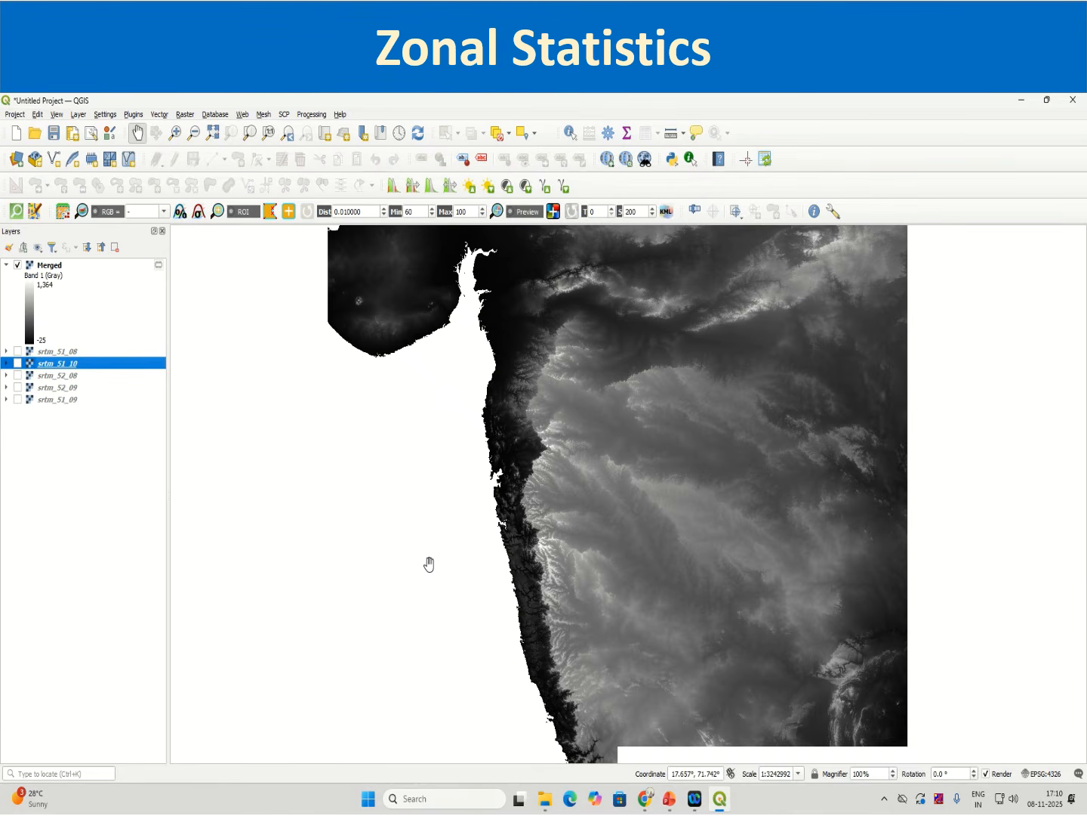
Step: Switch to File Explorer and copy the WFSServer (1) archive from Downloads into the Zonal_Statistics folder
click(544, 799)
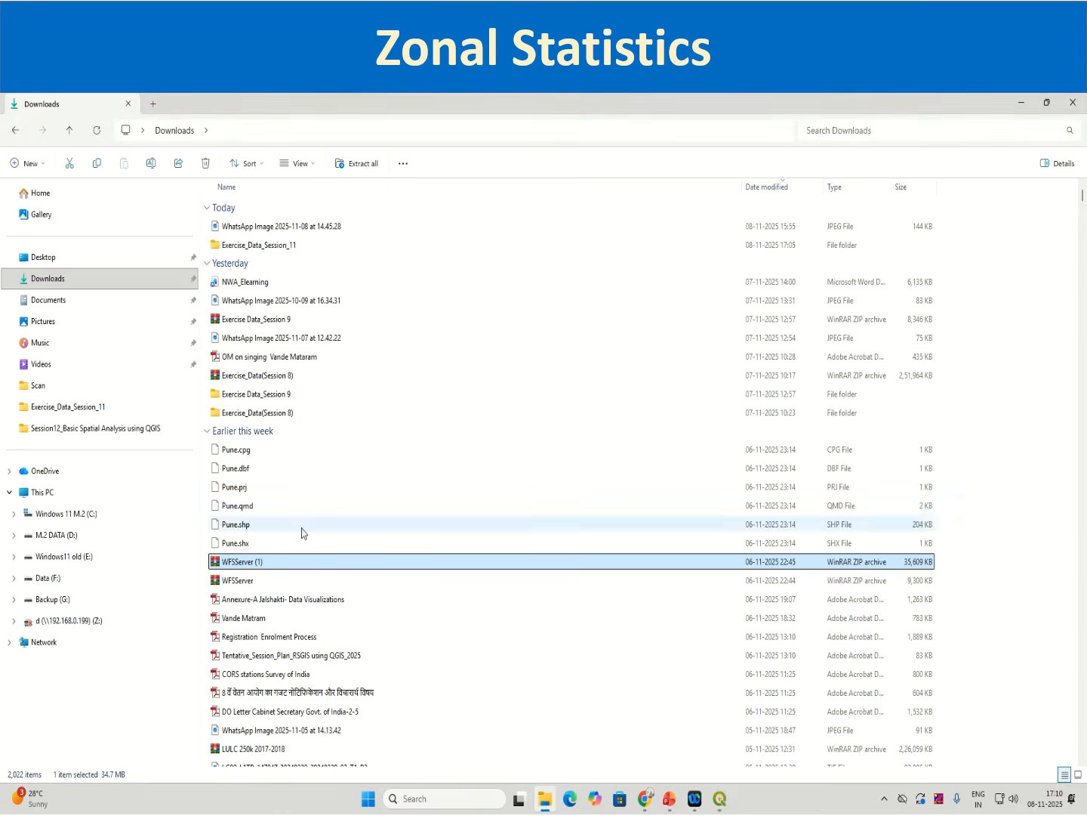
click(305, 562)
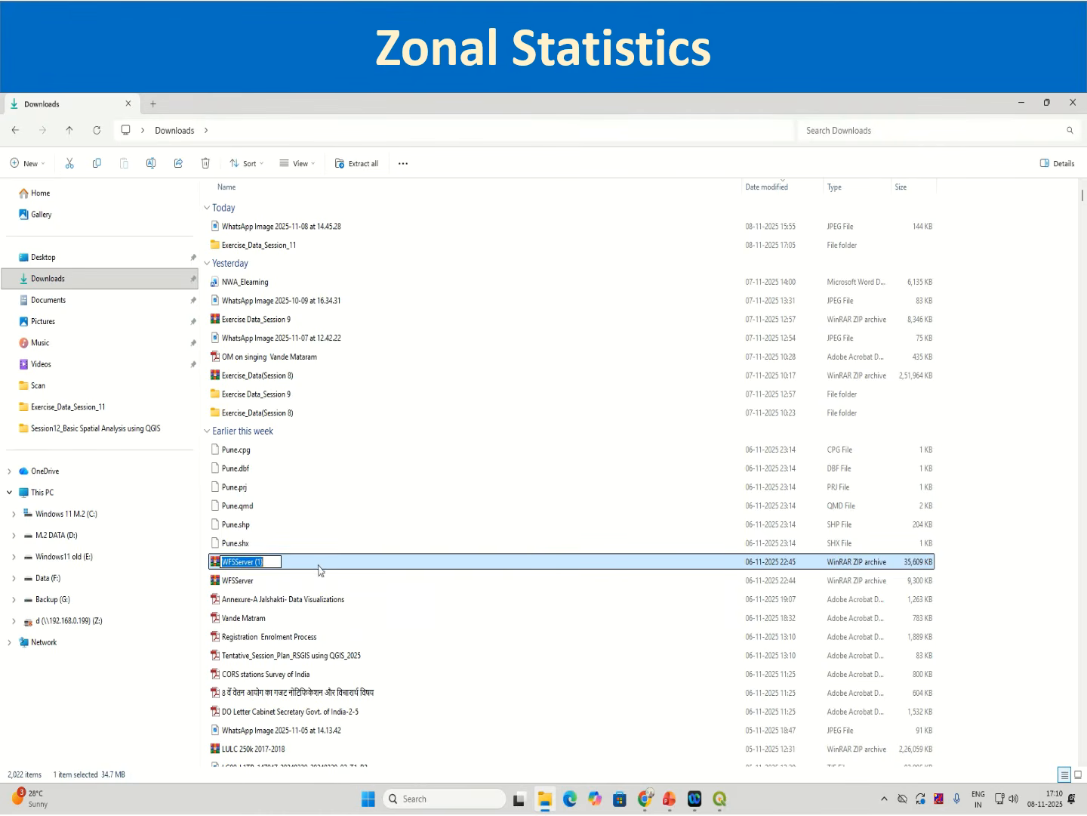
right_click(318, 568)
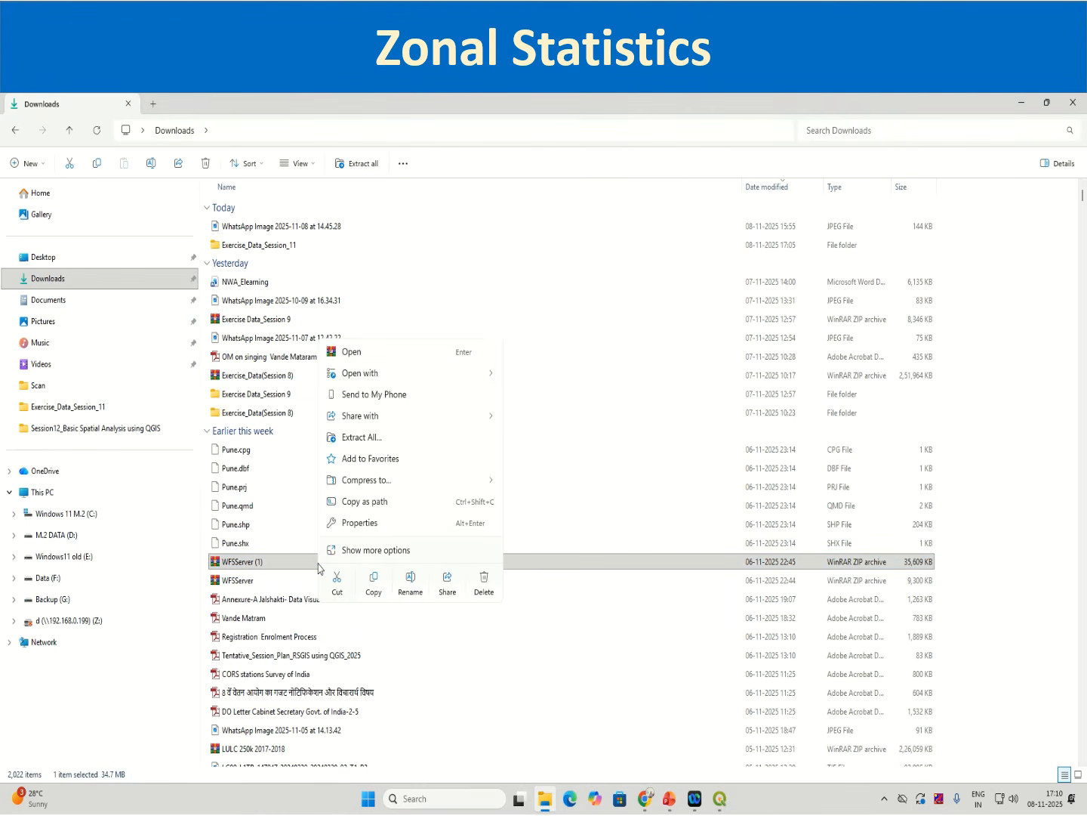
click(373, 581)
double_click(252, 244)
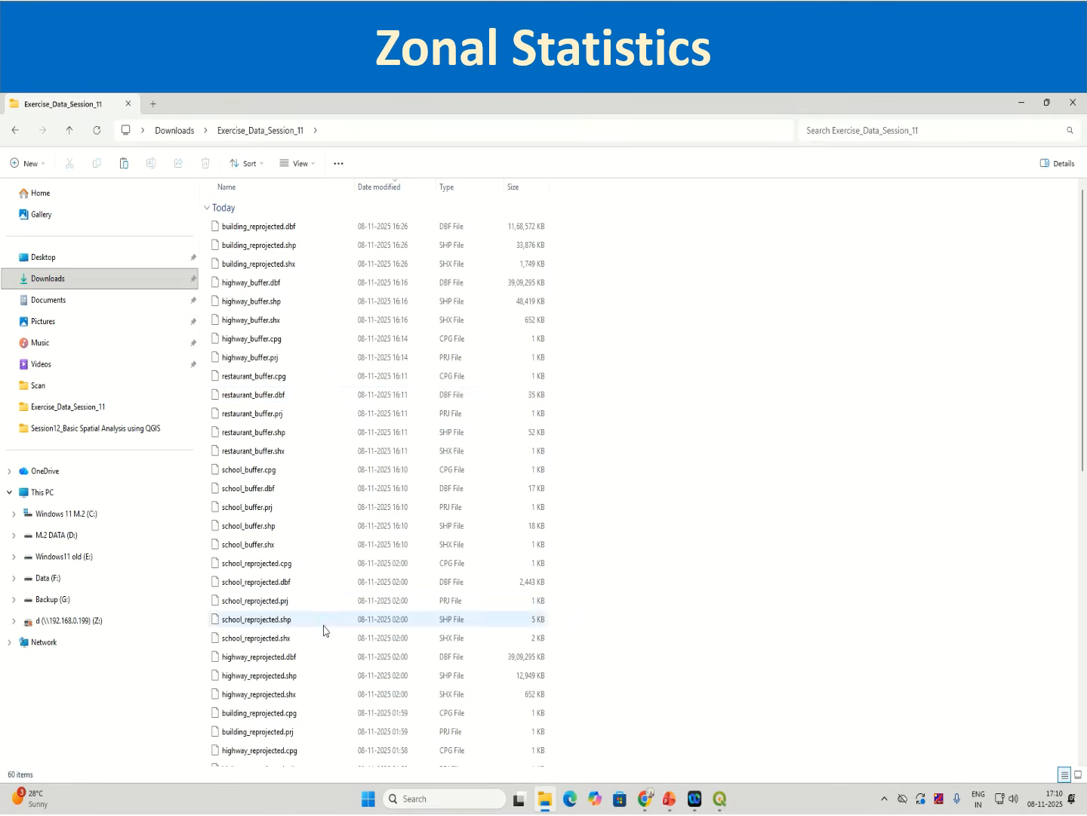
scroll(266, 762, down, 6)
scroll(266, 762, down, 5)
double_click(266, 759)
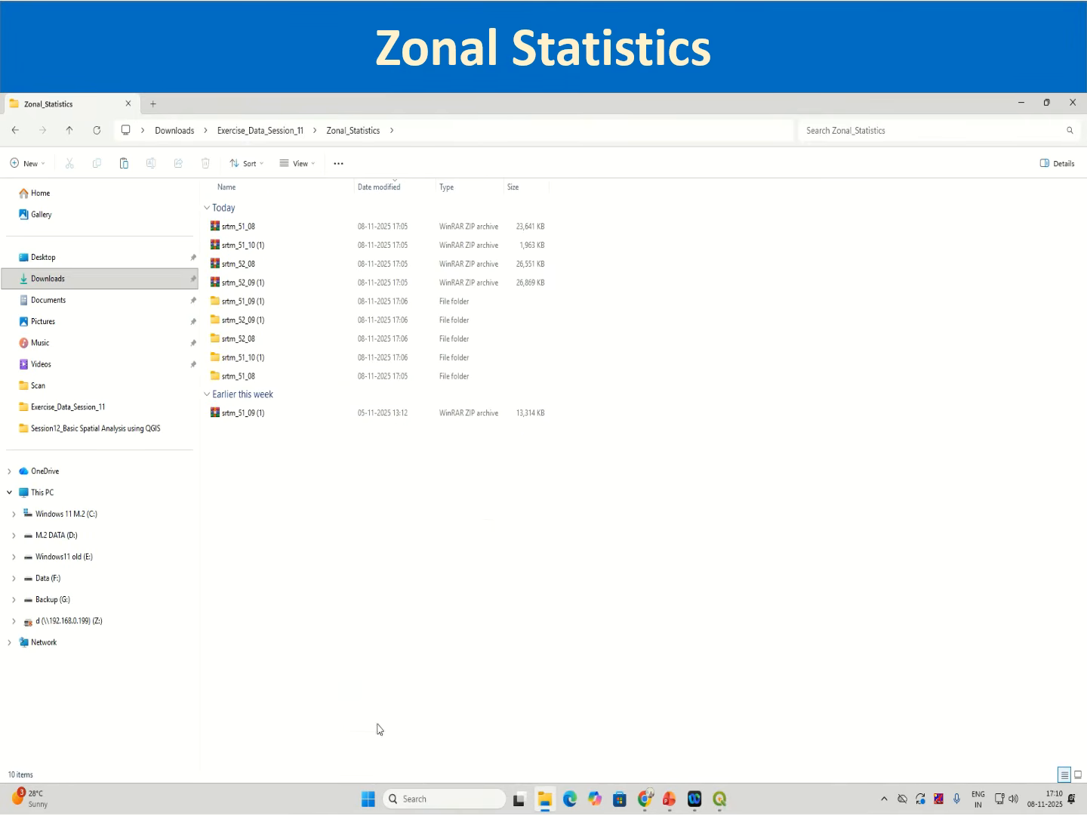
right_click(378, 726)
click(369, 710)
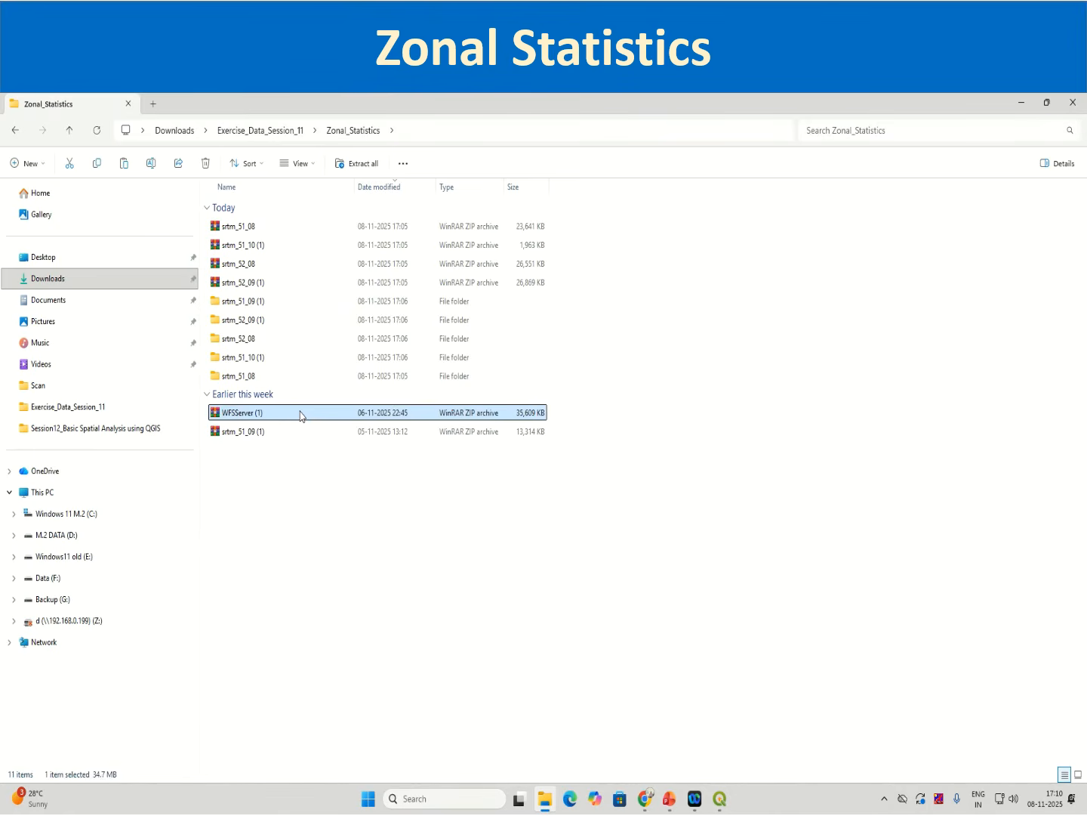
Step: Extract the WFSServer (1) archive into a WFSServer (1) folder inside Zonal_Statistics
right_click(300, 412)
click(404, 550)
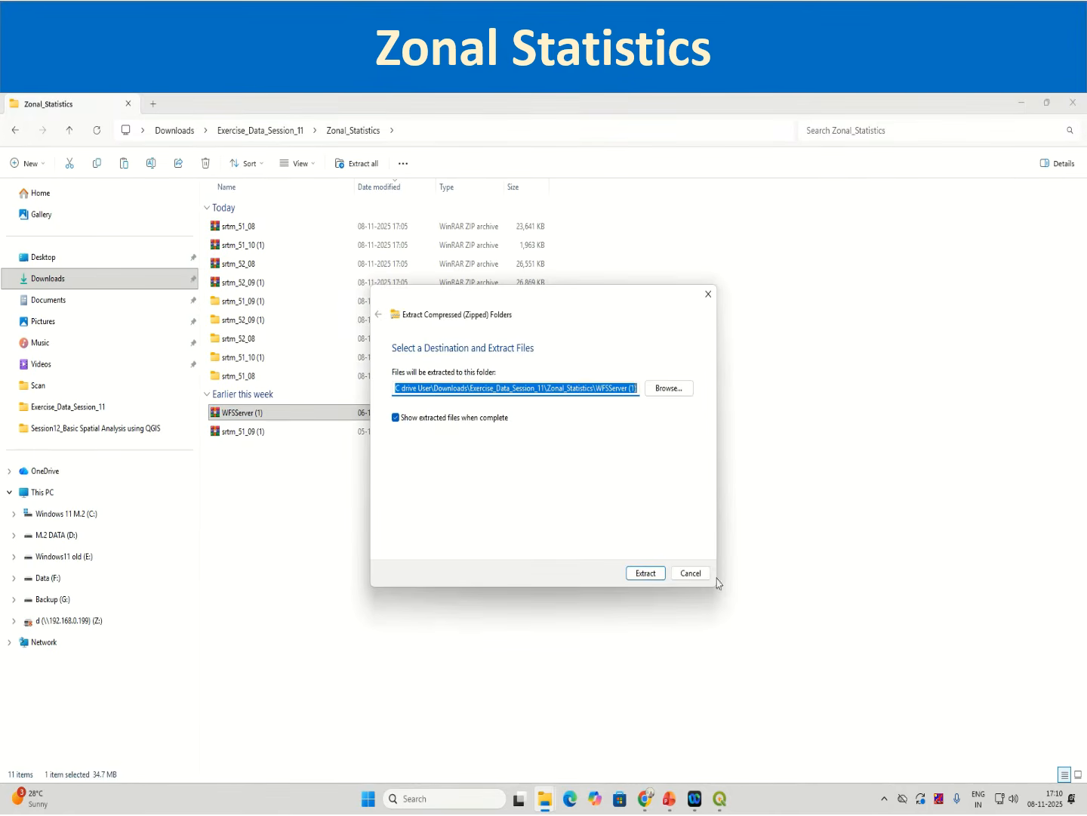
click(644, 574)
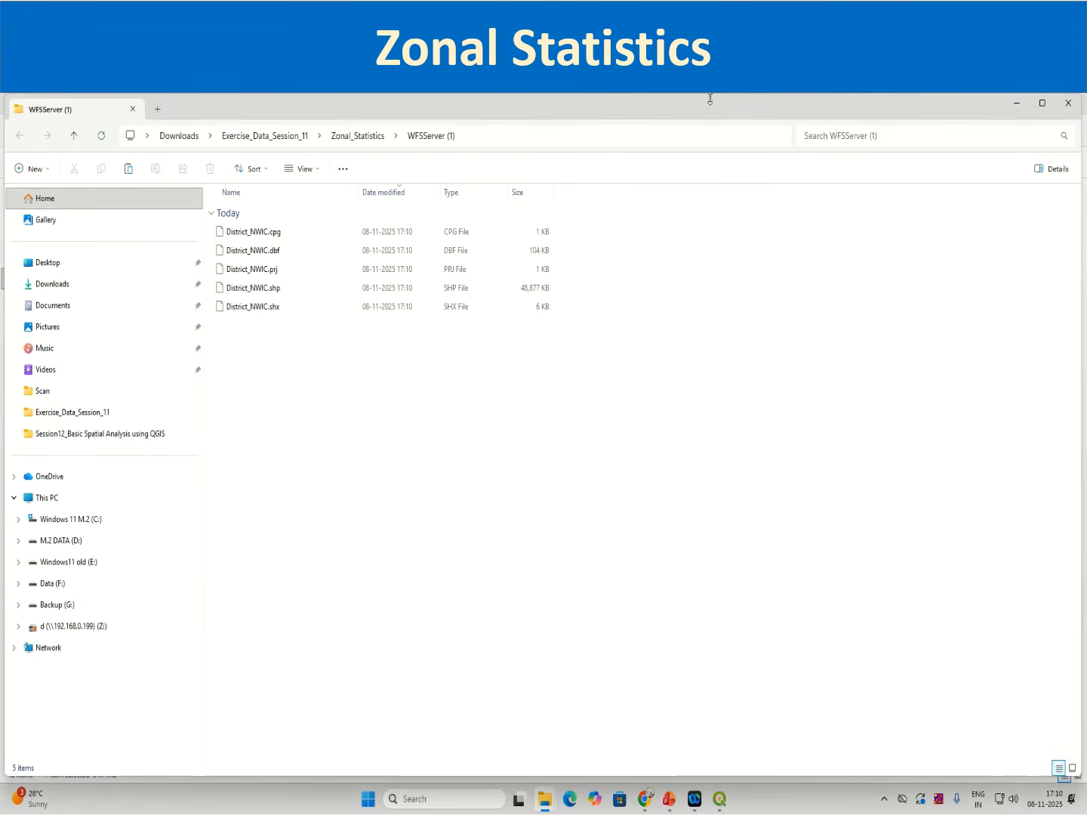
Step: Back in QGIS, add District_NWIC.shp from the WFSServer (1) folder as a vector layer and close the Data Source Manager
click(721, 798)
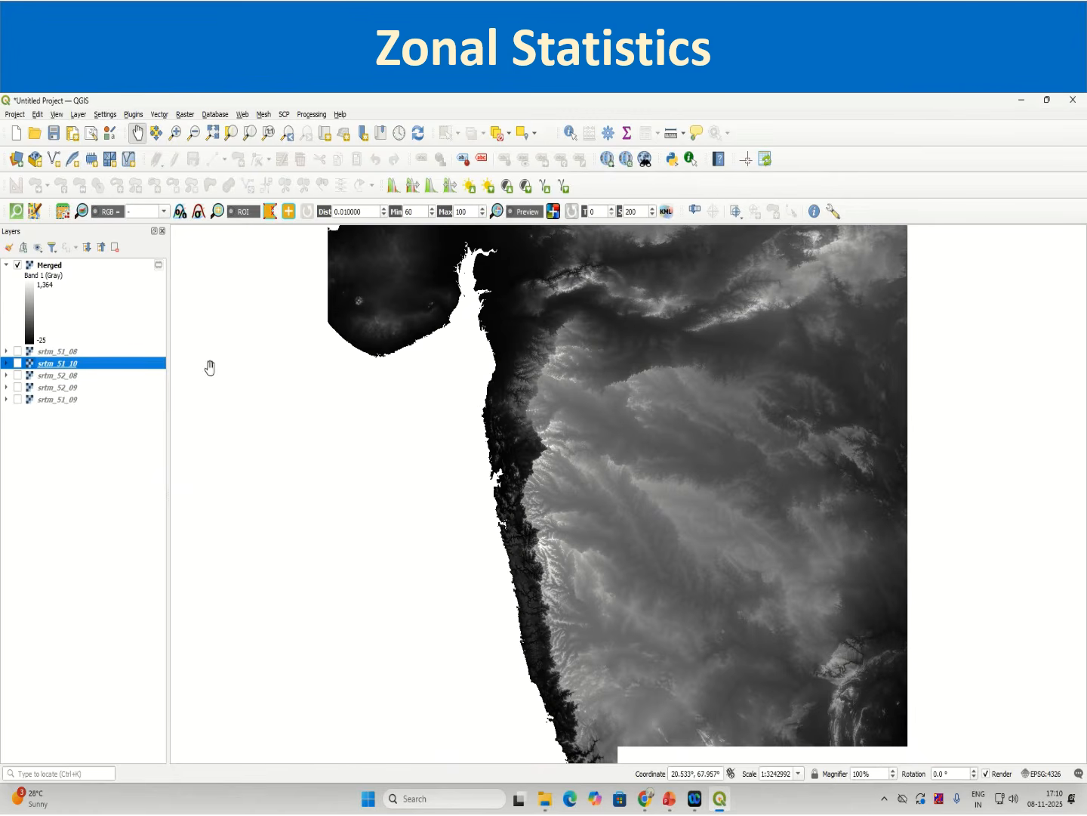
click(17, 158)
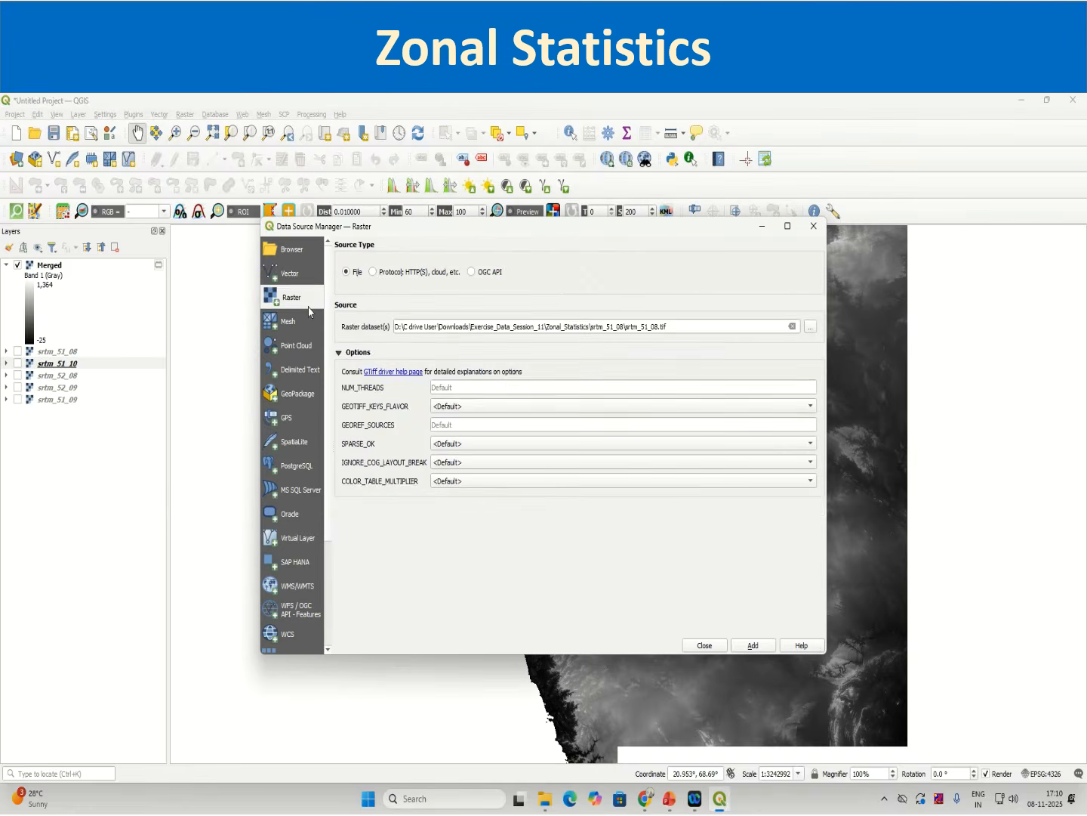
click(792, 346)
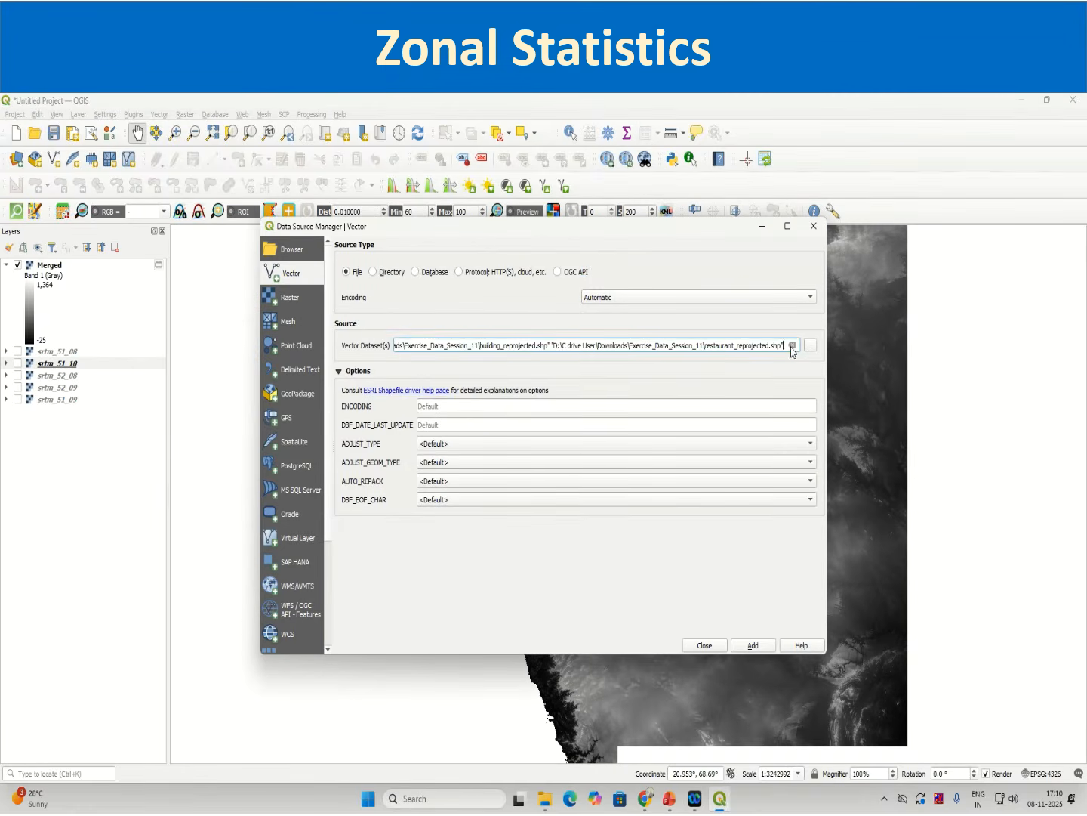
click(810, 346)
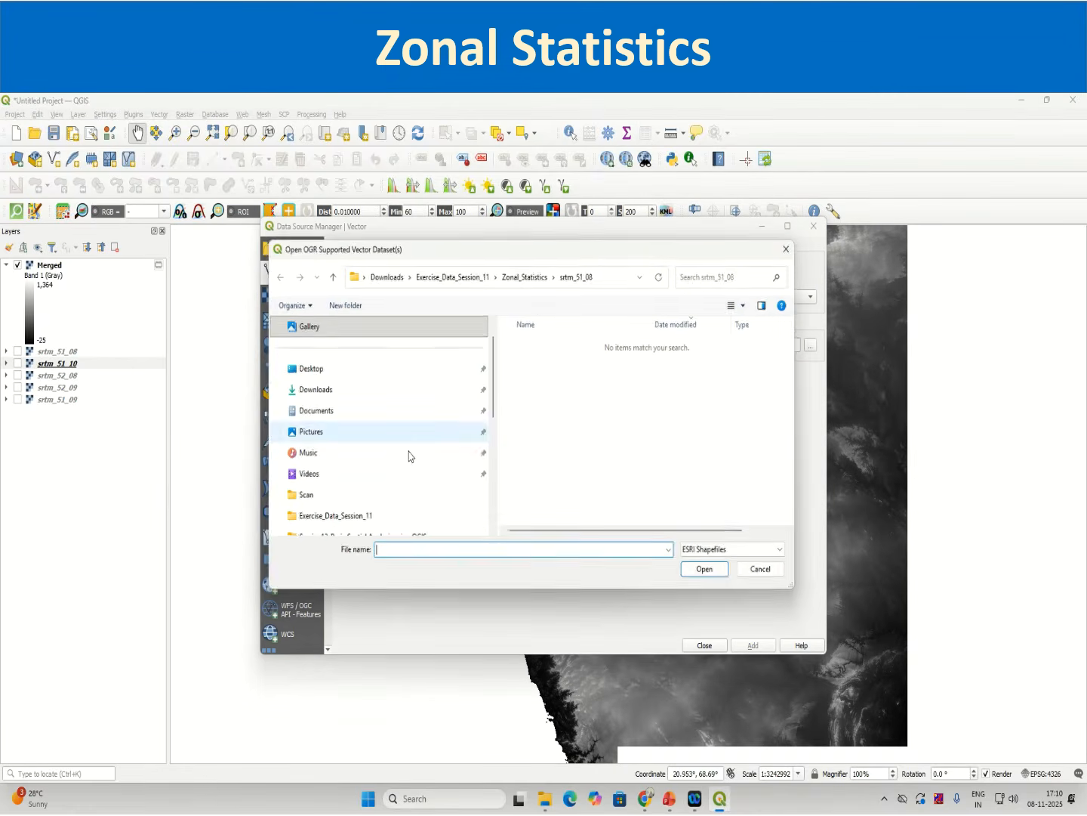
click(529, 275)
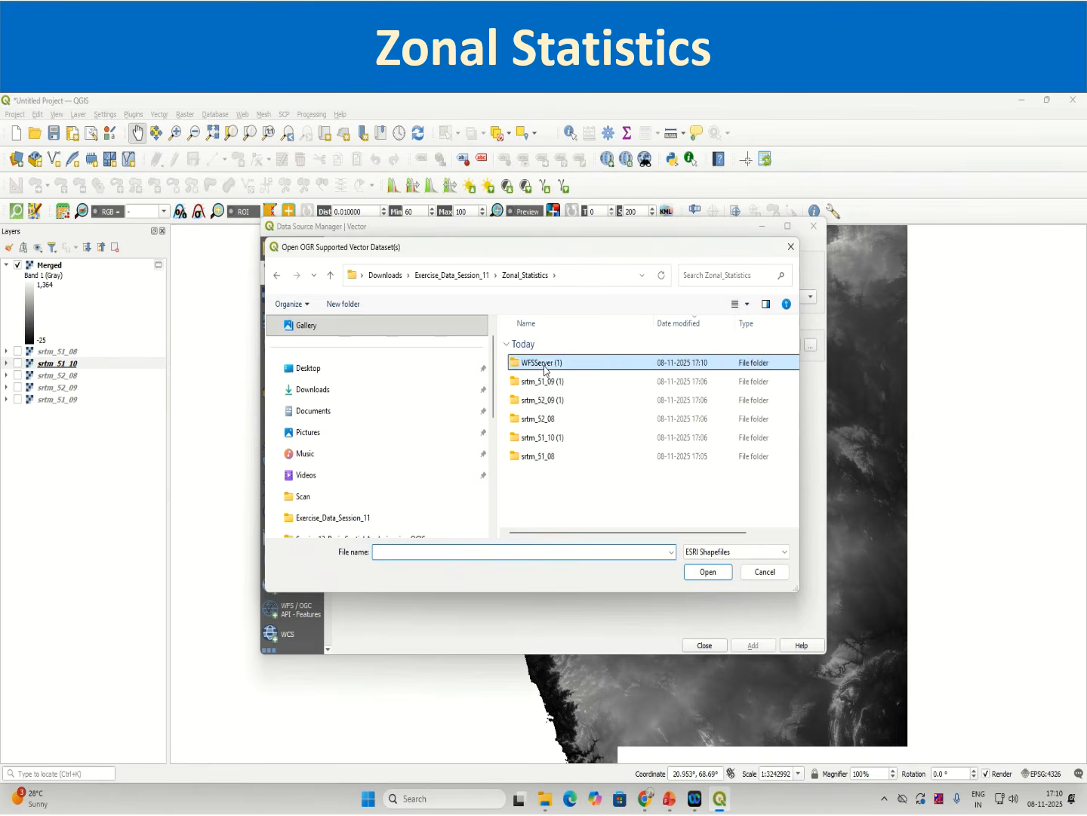
double_click(544, 364)
click(545, 364)
click(706, 573)
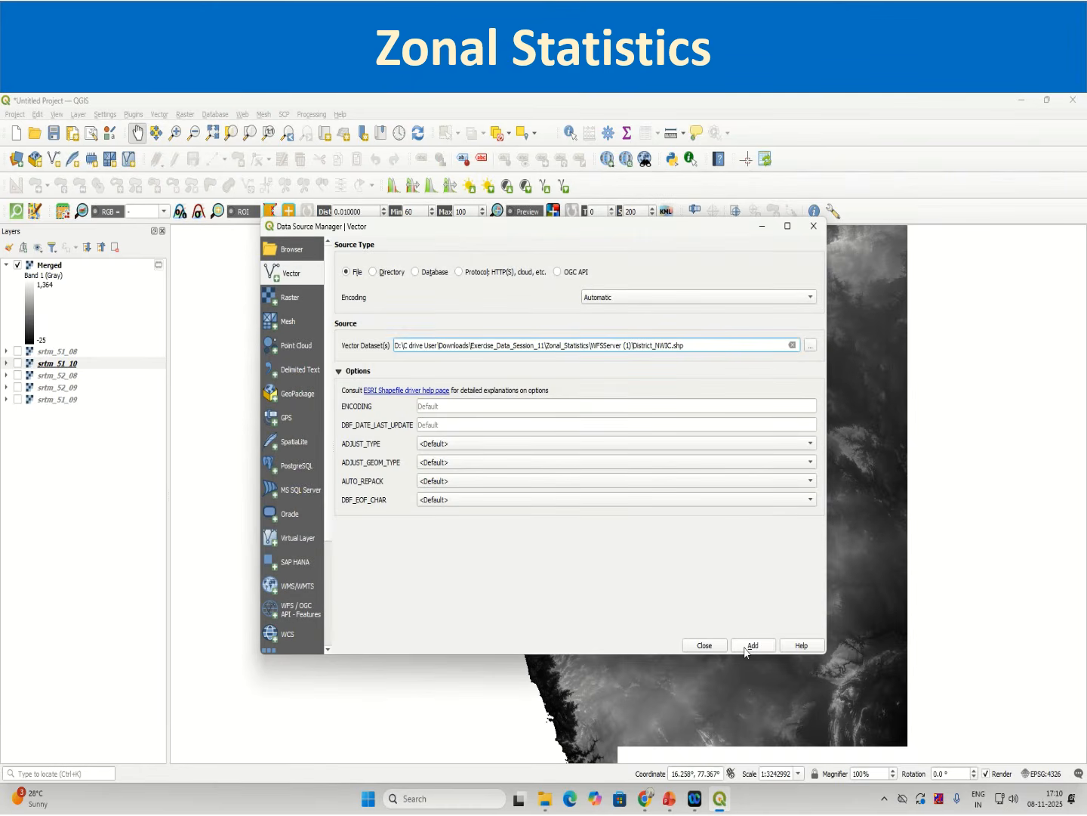
click(745, 647)
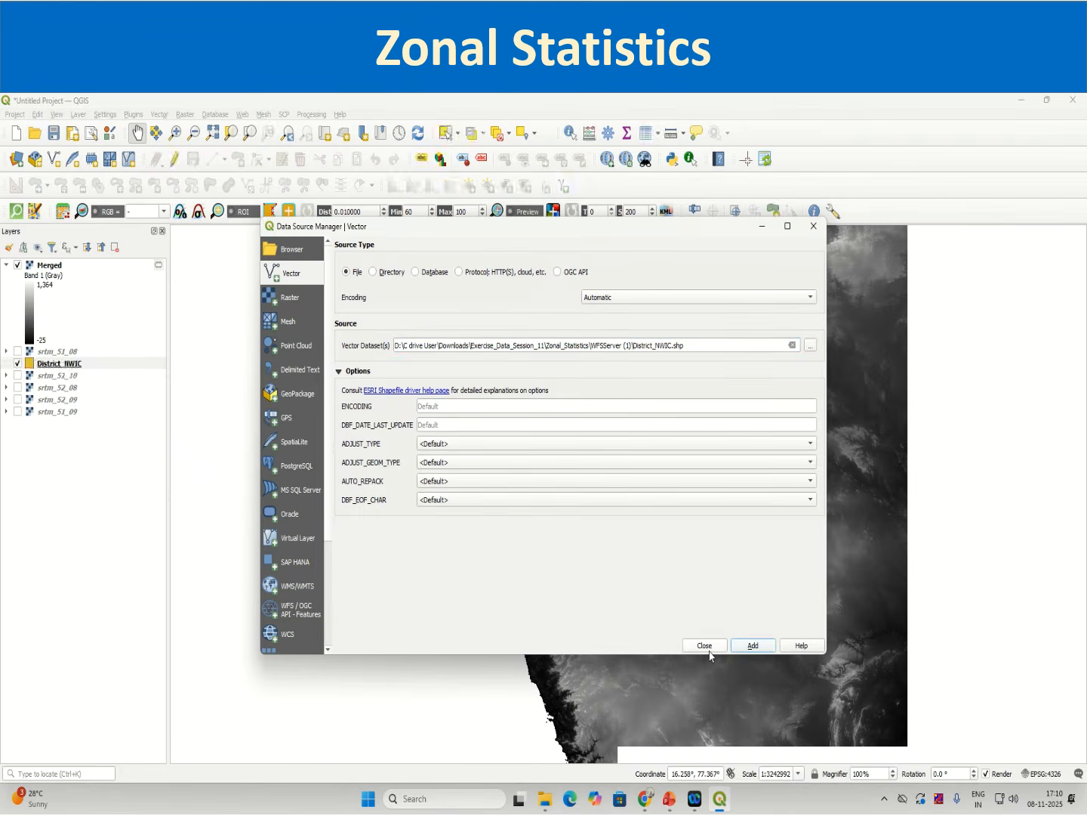
click(705, 647)
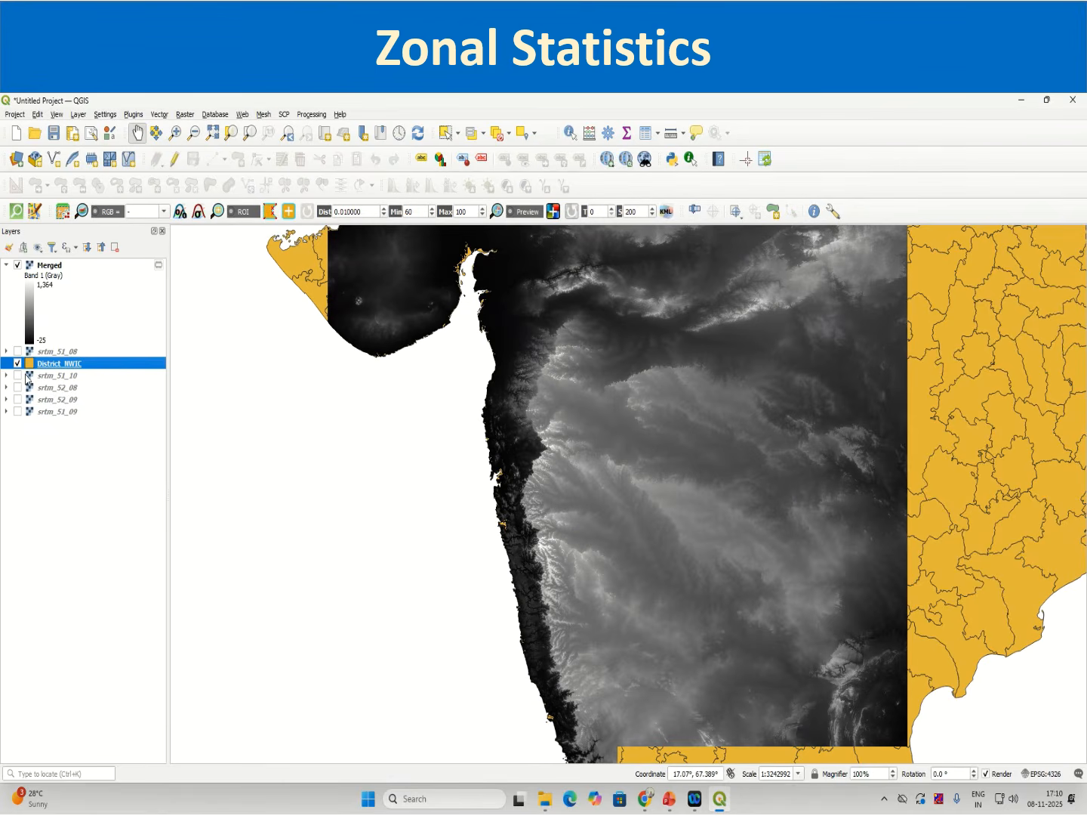
Step: Move the District_NWIC layer to the top of the layer list and open its attribute table
drag(39, 363, 57, 266)
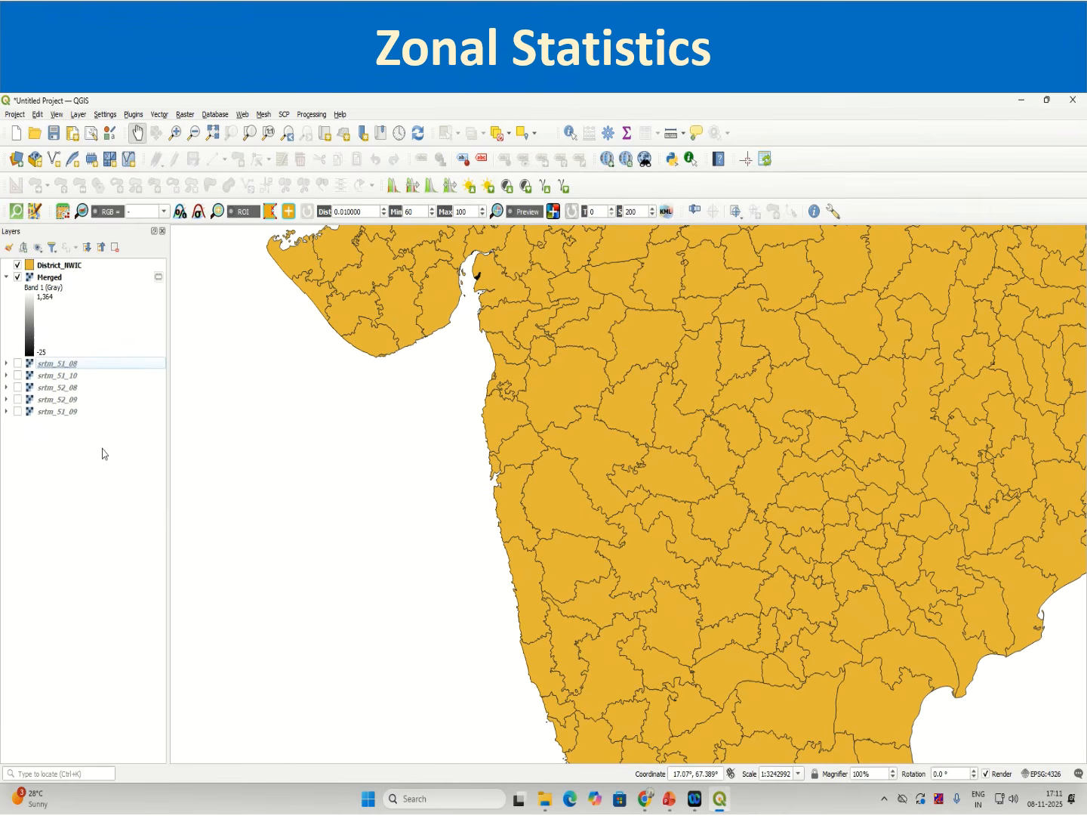
click(67, 266)
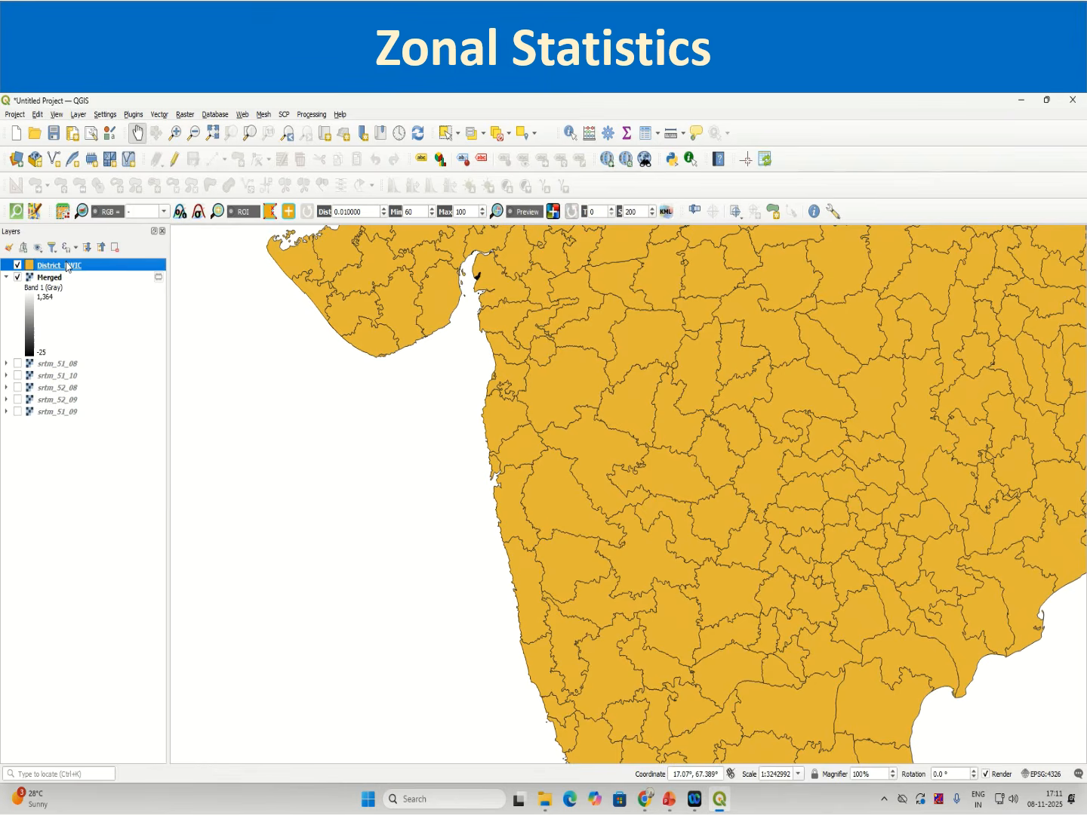
right_click(67, 265)
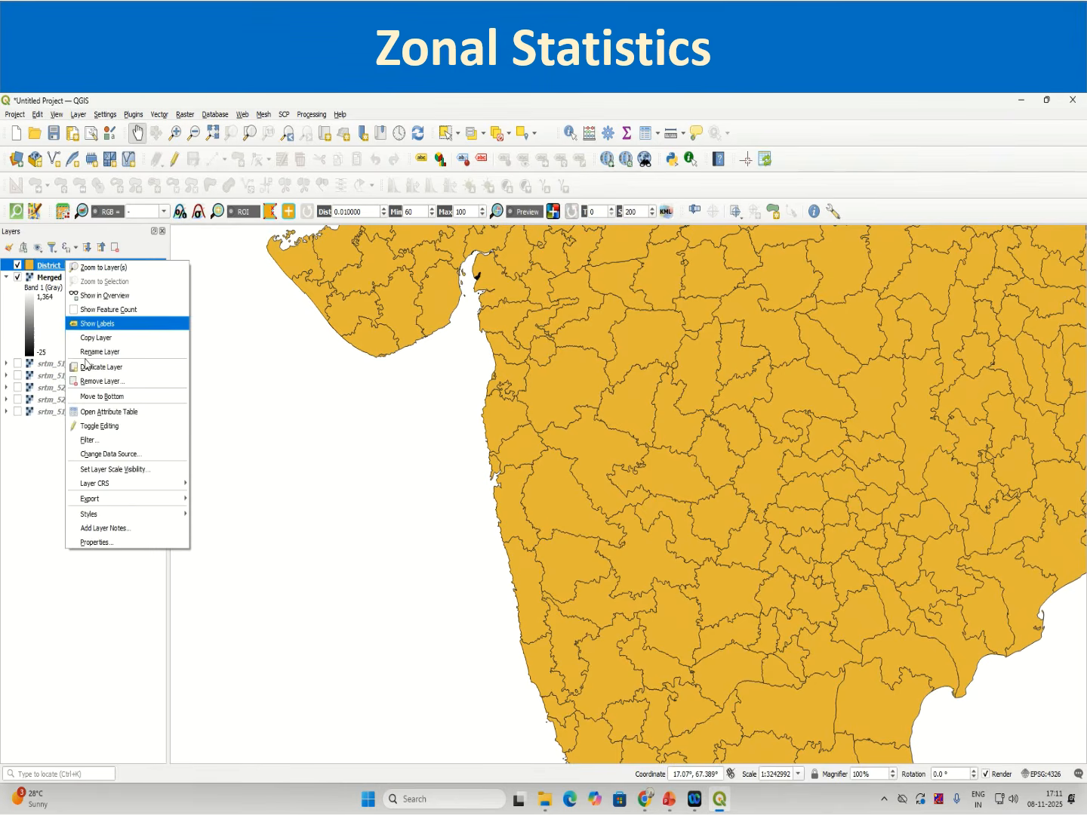
click(118, 413)
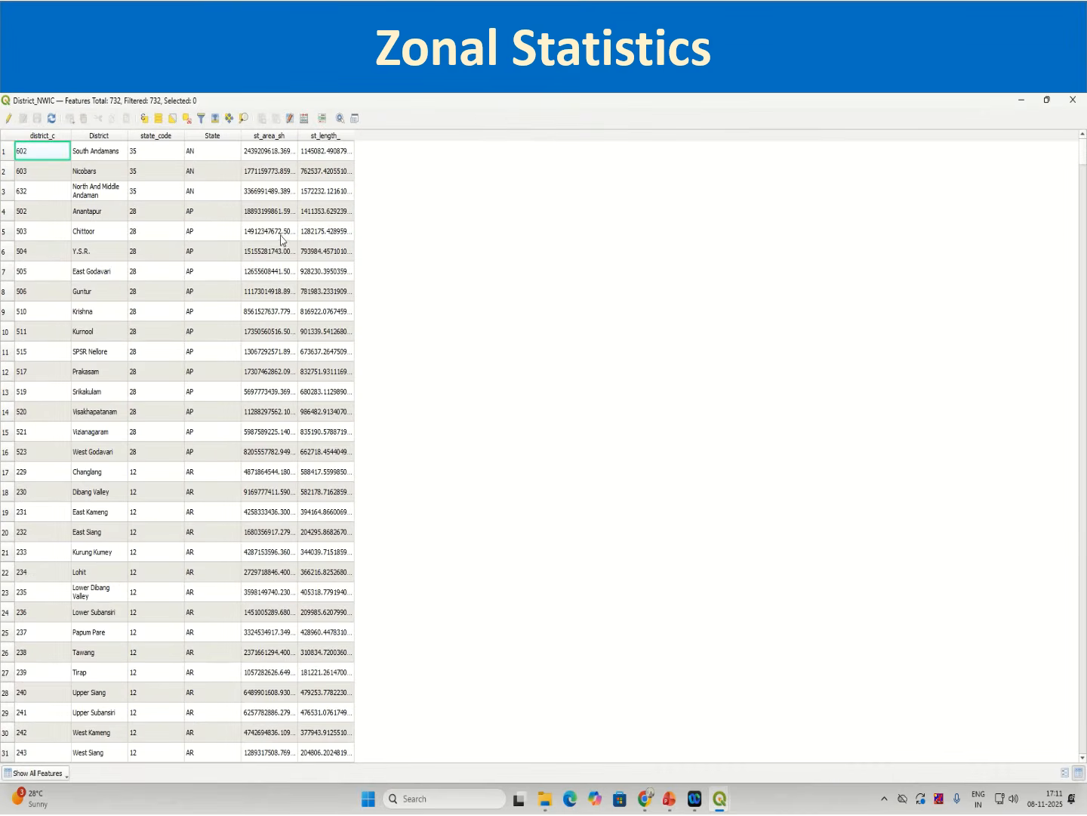
Step: Sort the District_NWIC attribute table by State and scroll through the district records
click(225, 139)
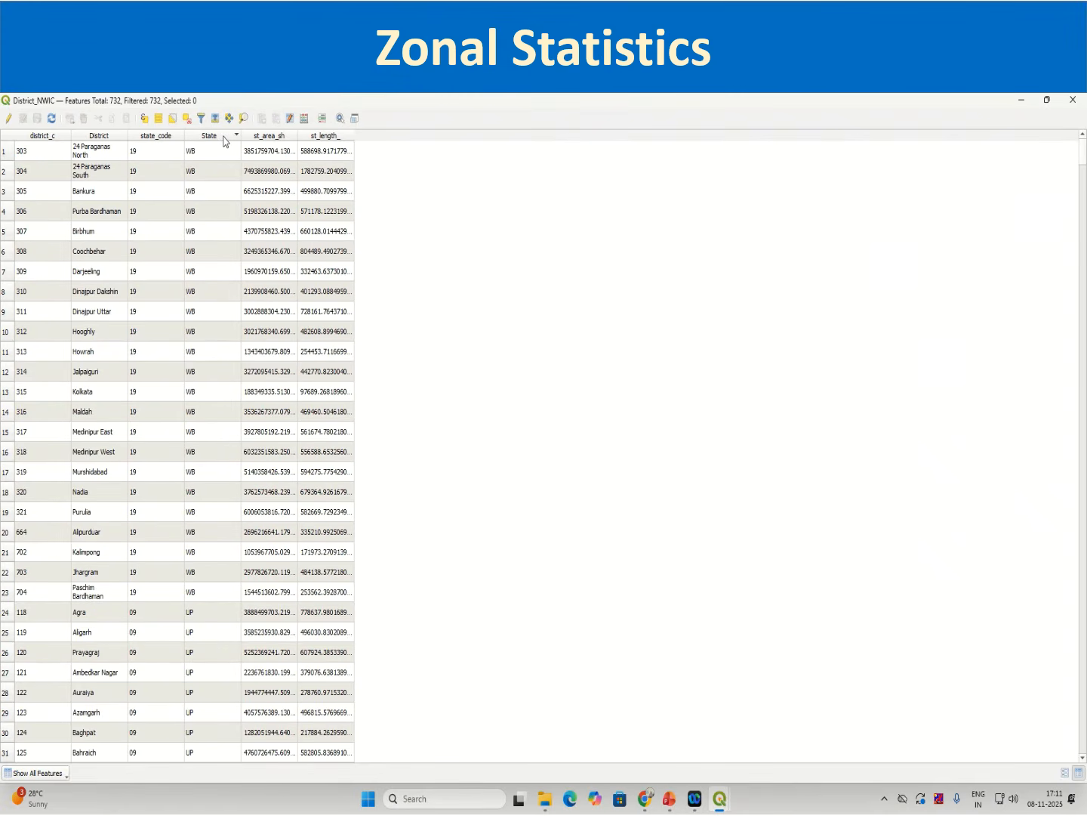
click(224, 139)
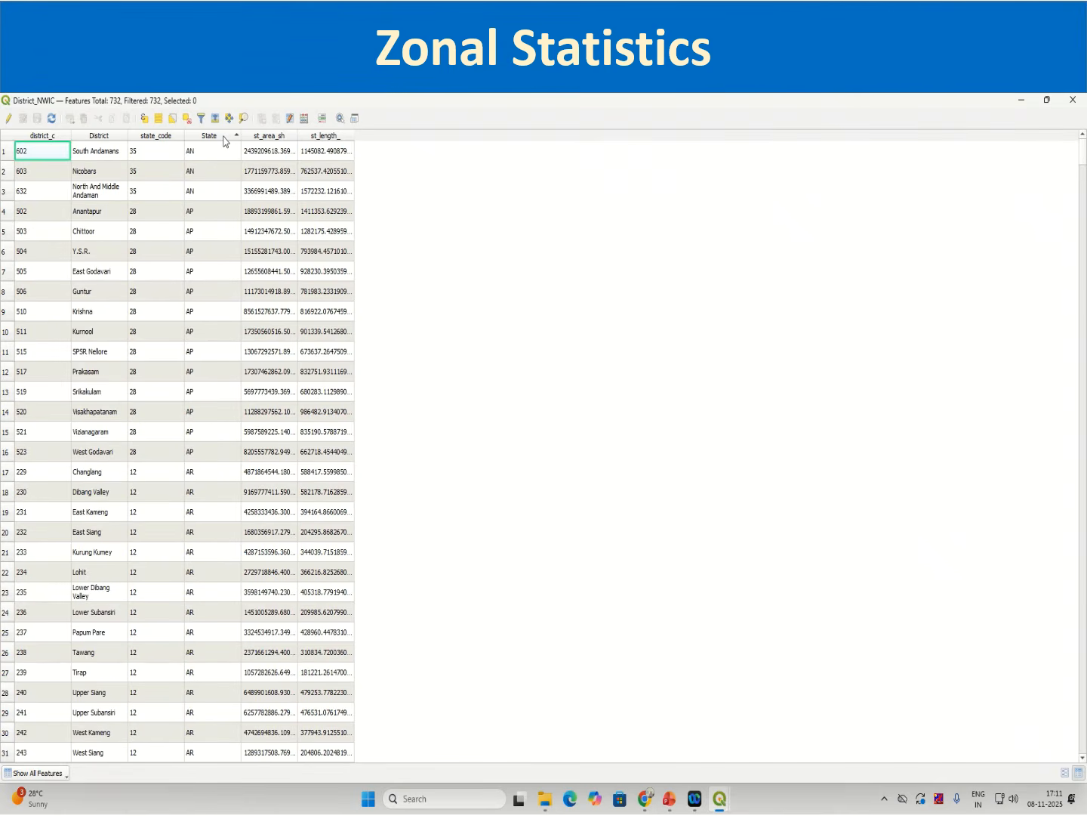
scroll(235, 340, down, 20)
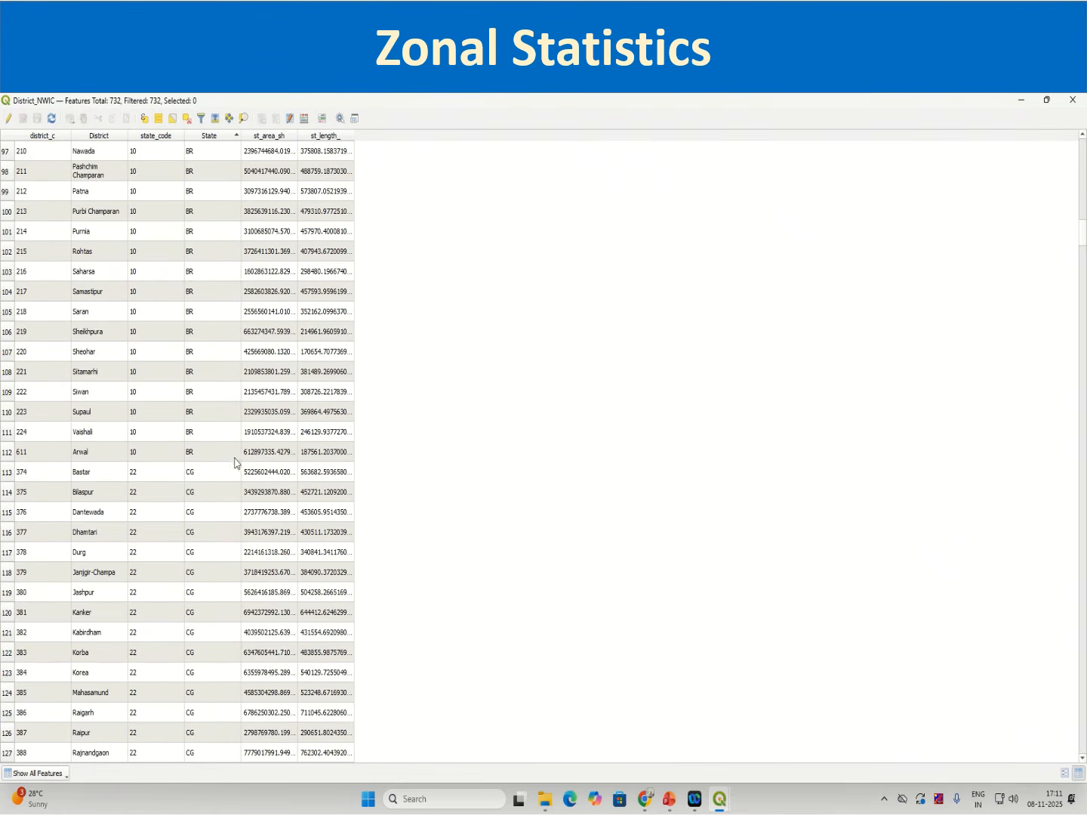
Step: Select the Maharashtra (MH) district rows in the District_NWIC attribute table
drag(1083, 231, 1085, 106)
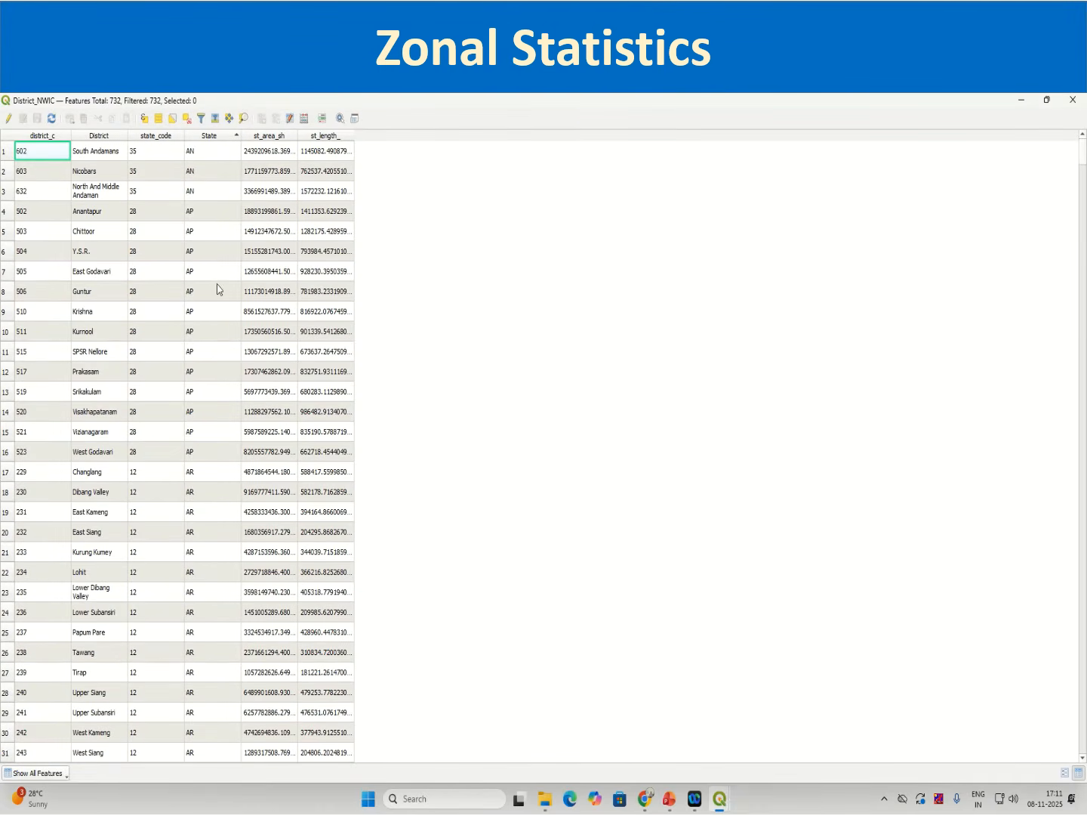
drag(1083, 159, 1085, 414)
click(187, 451)
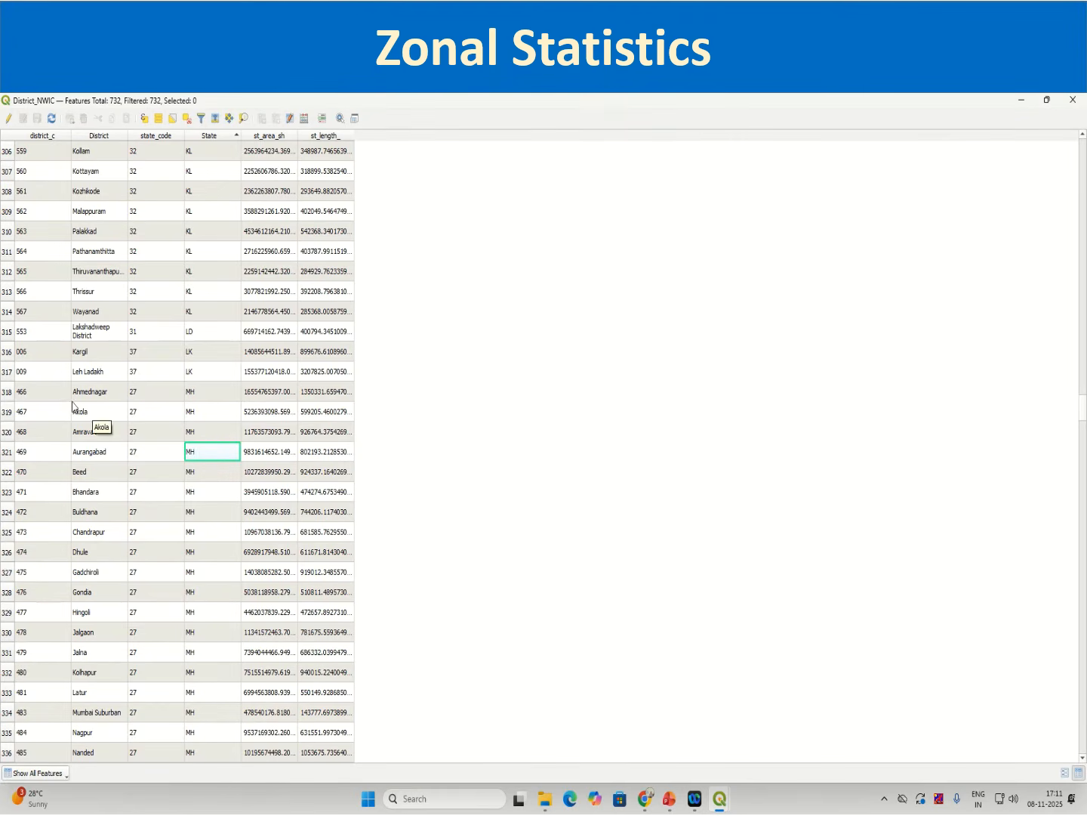
click(4, 391)
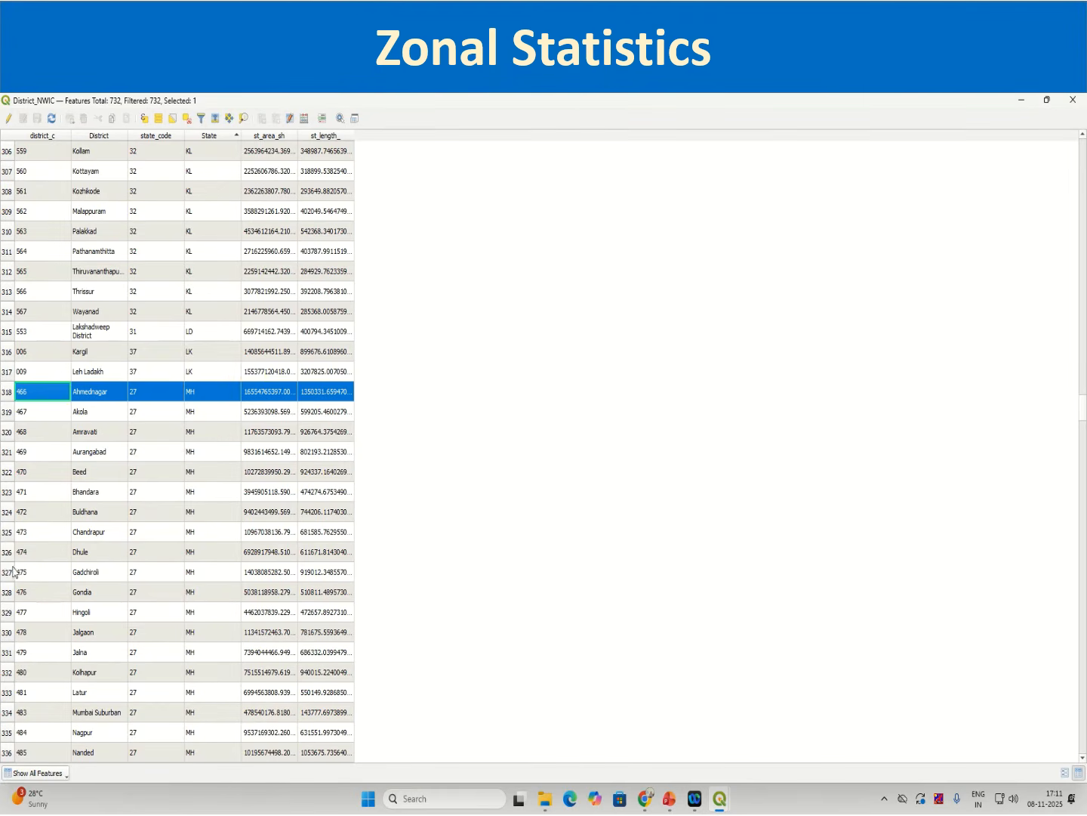
scroll(42, 610, down, 13)
scroll(42, 610, up, 2)
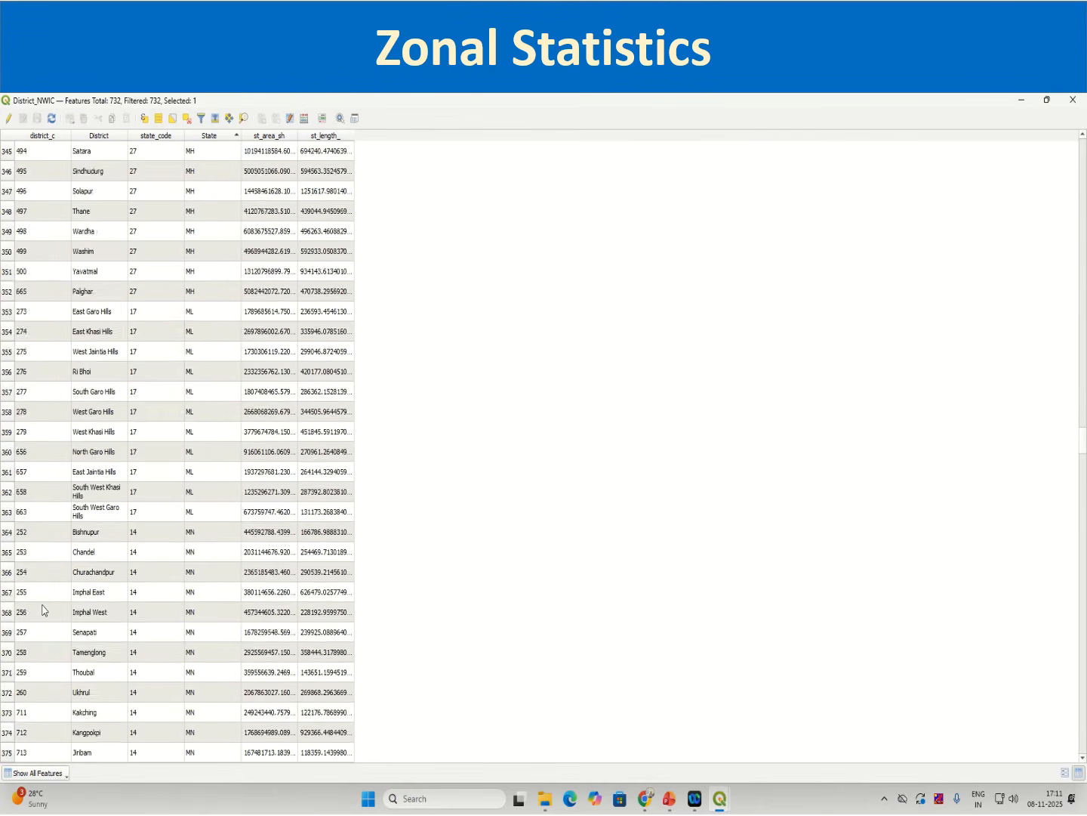
click(13, 421)
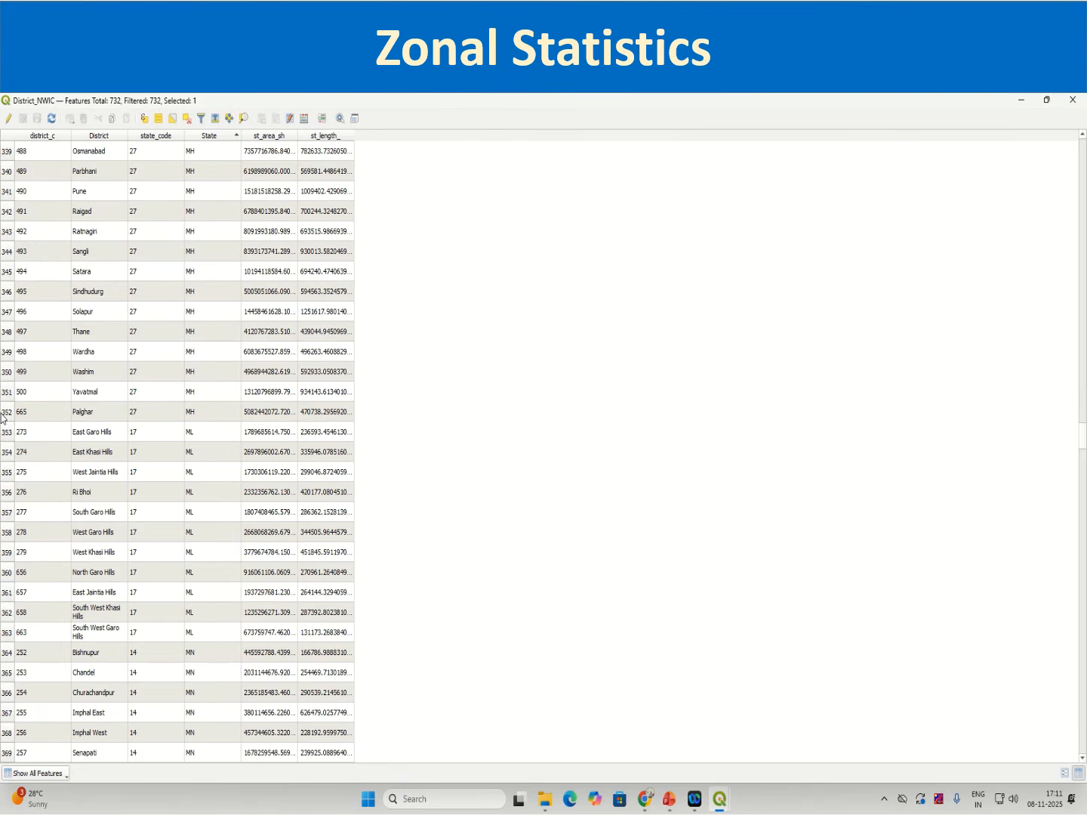
shift+click(7, 421)
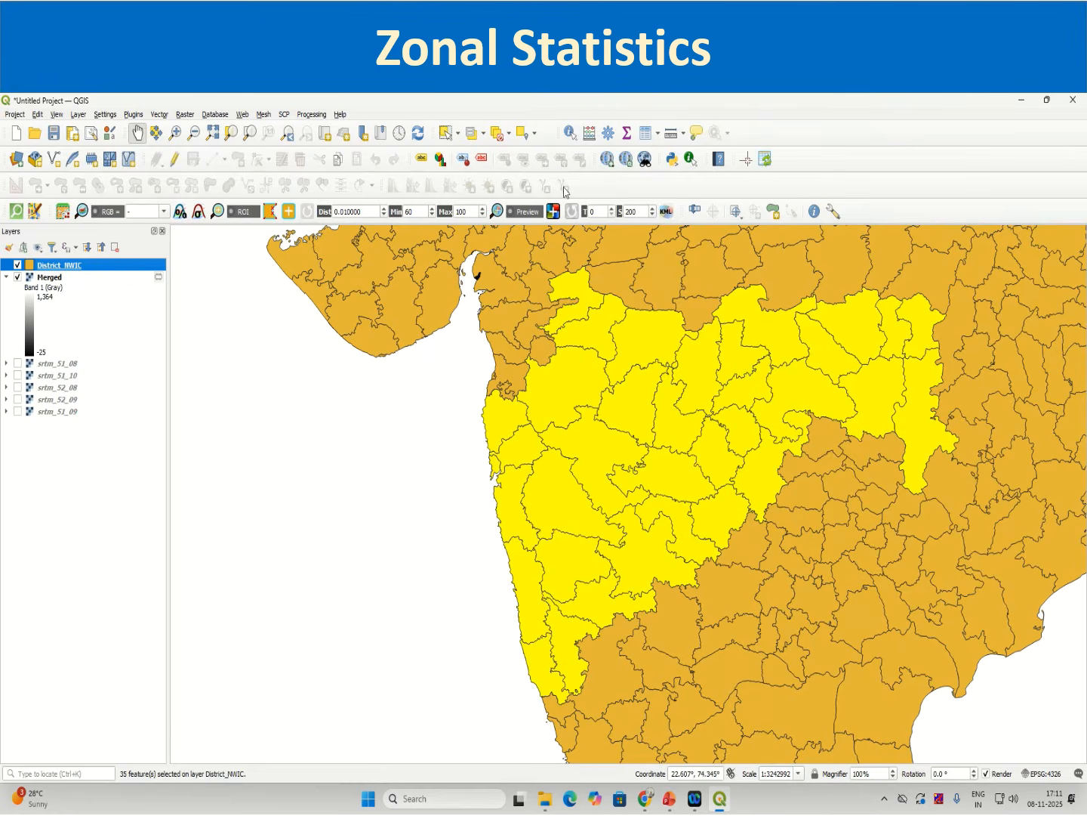
click(472, 133)
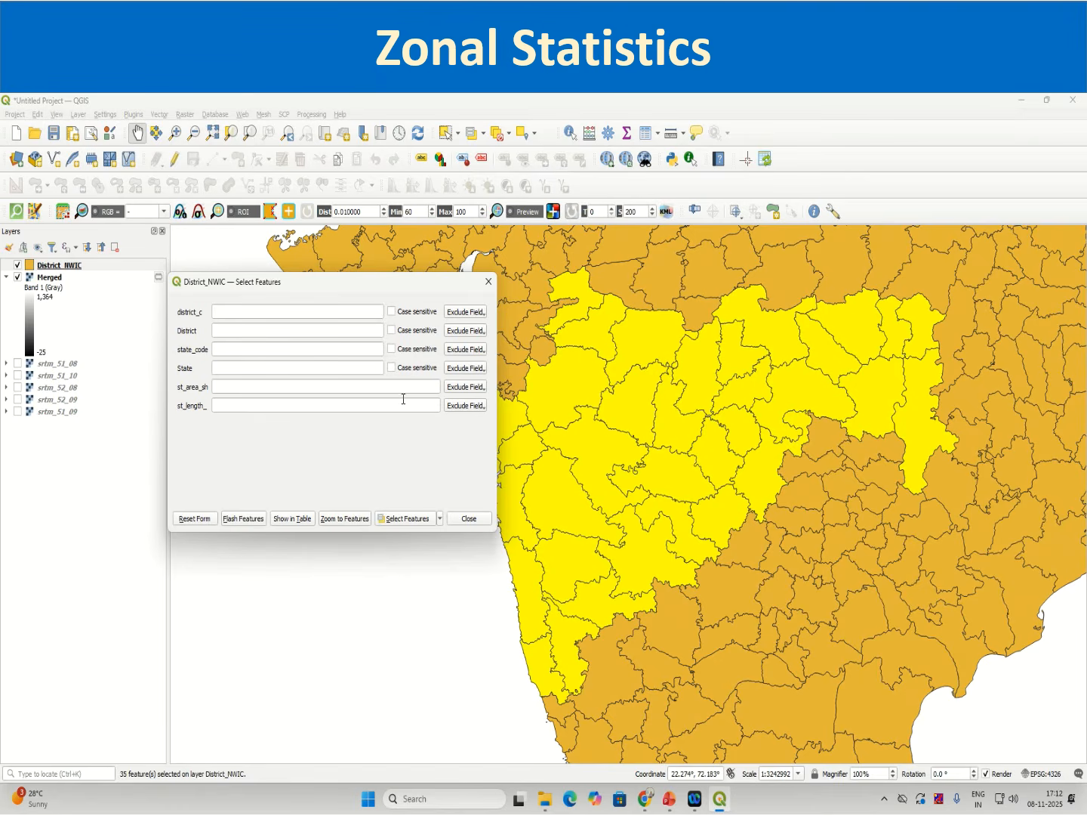
click(68, 268)
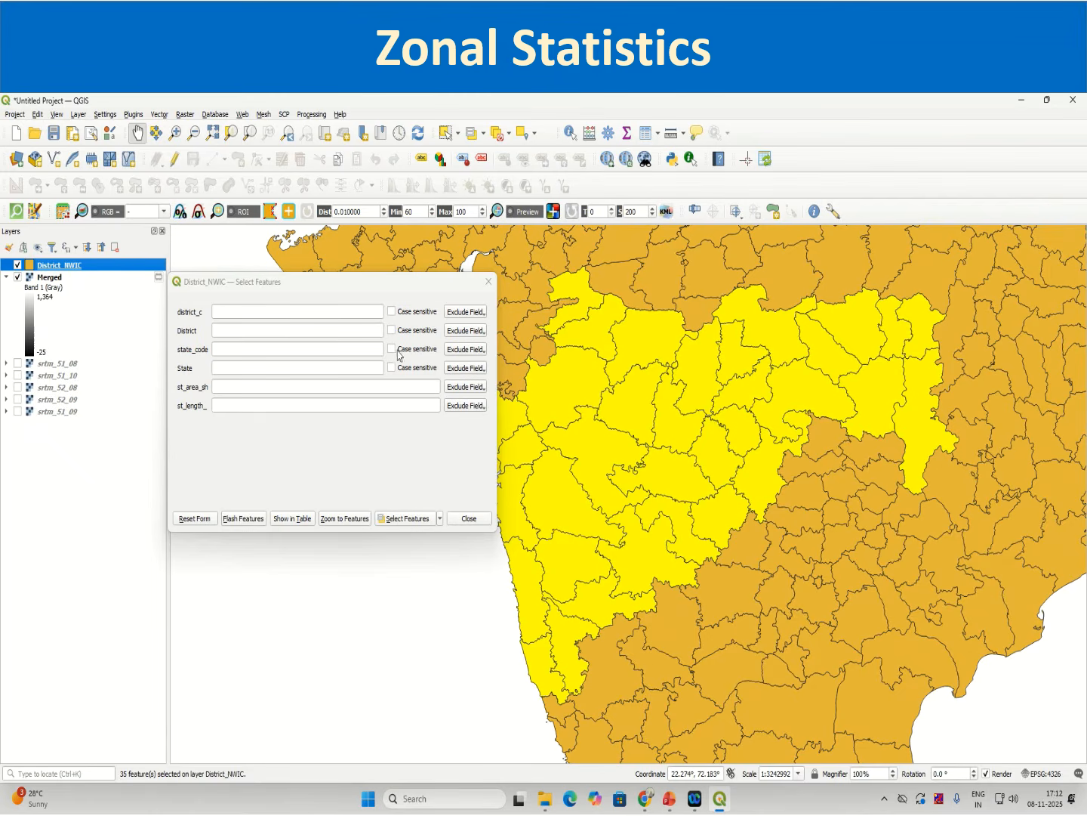
click(477, 347)
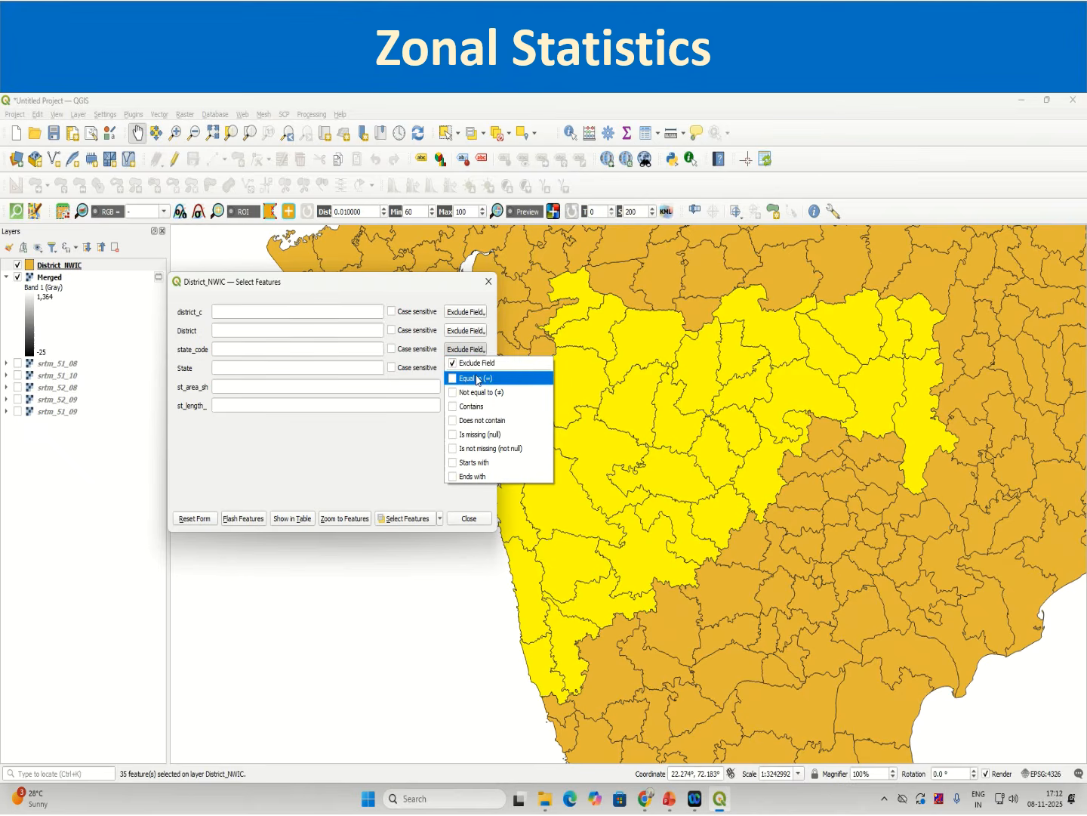
click(474, 377)
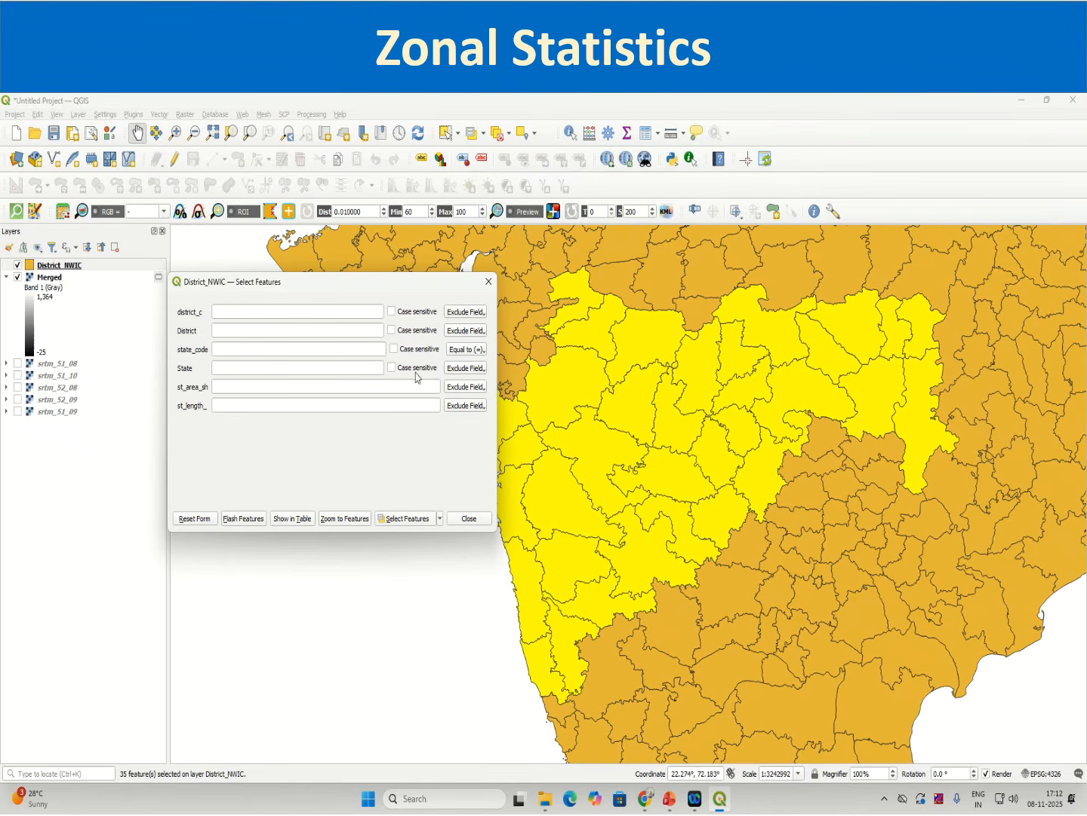
click(292, 354)
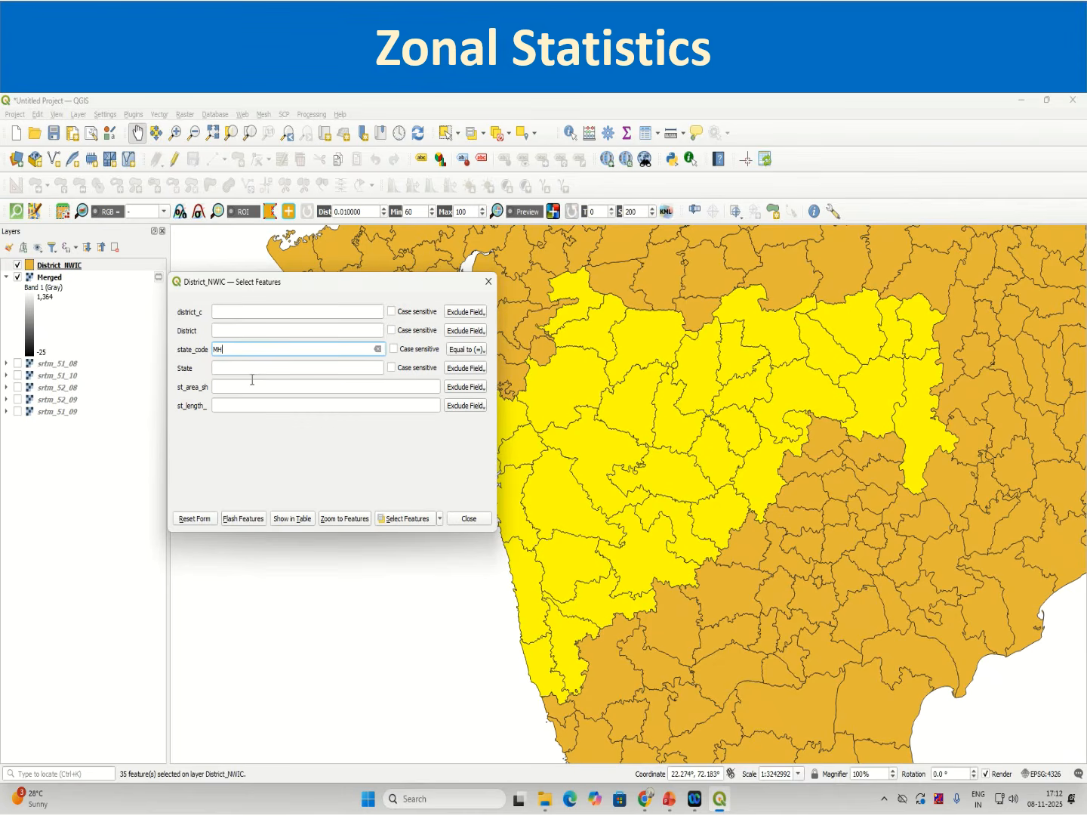
click(488, 281)
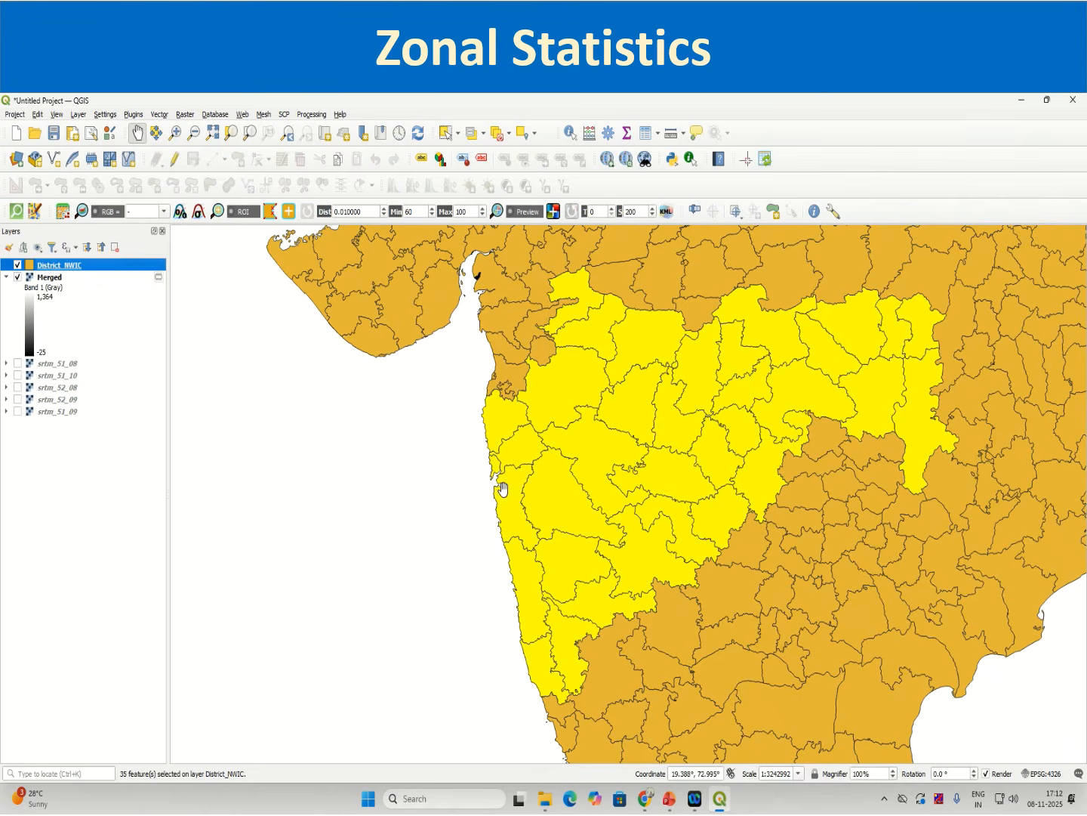
Step: Clear the selection and select District_NWIC features by value where State equals MH
click(498, 133)
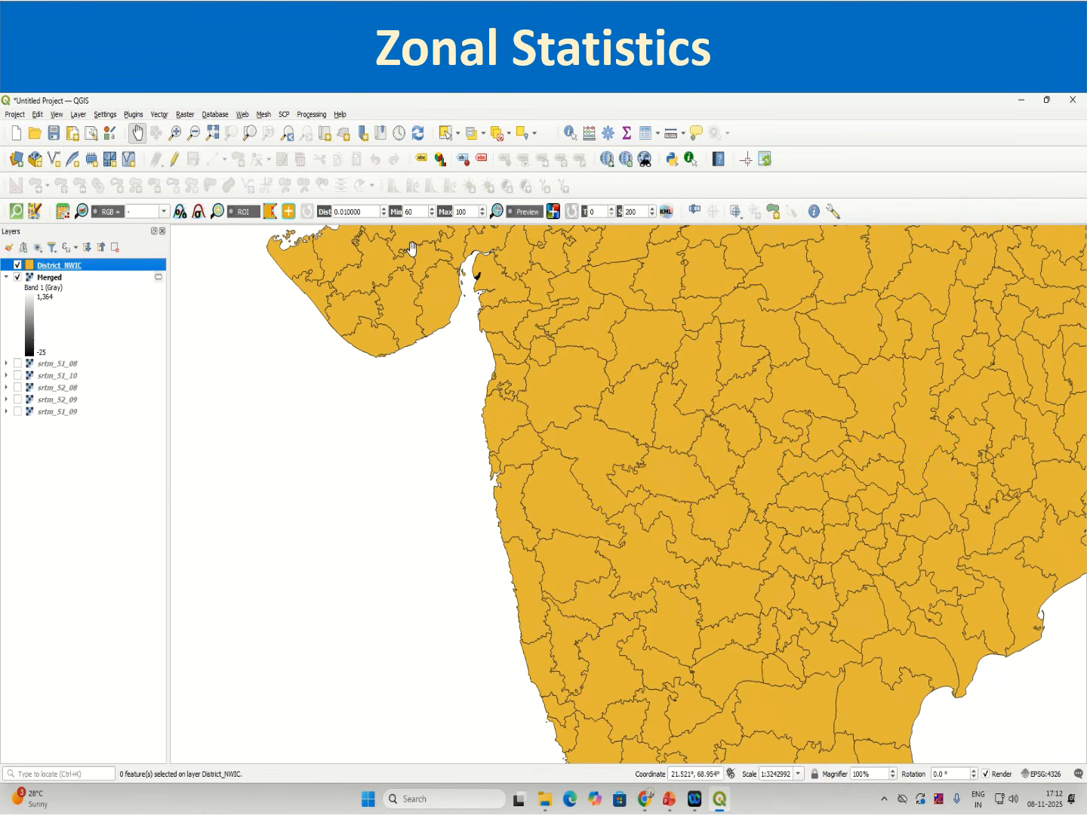
click(472, 133)
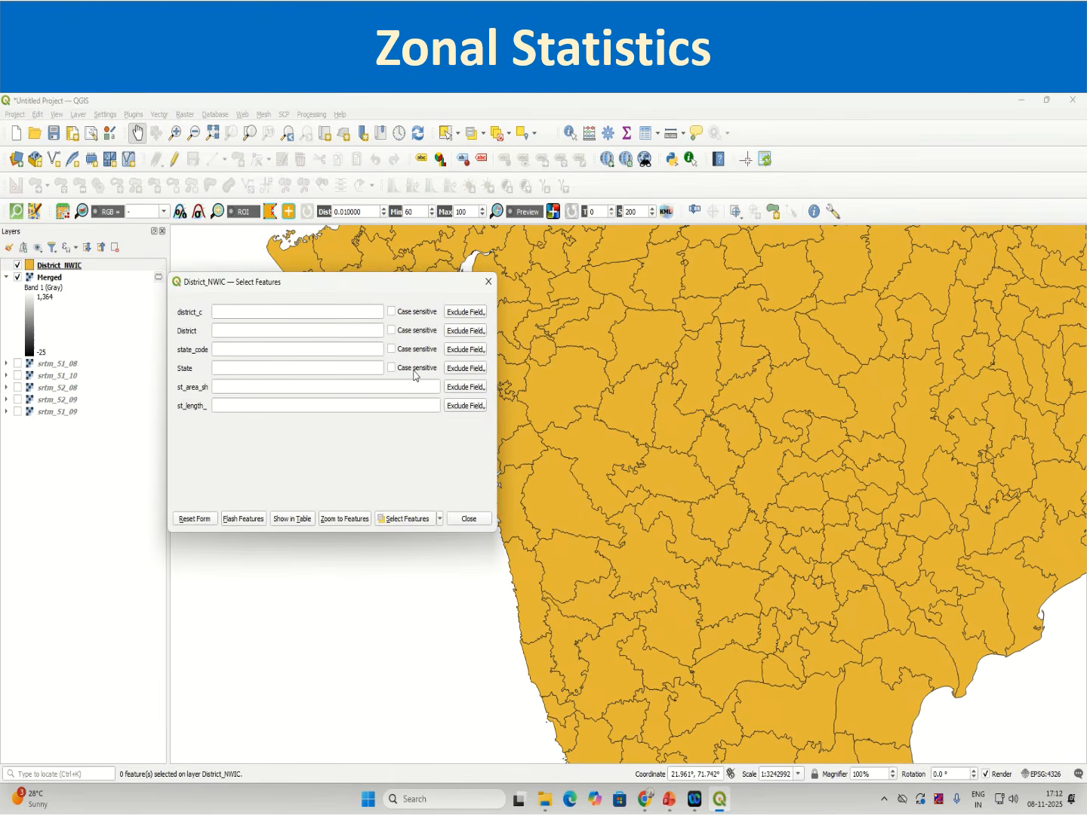
click(458, 369)
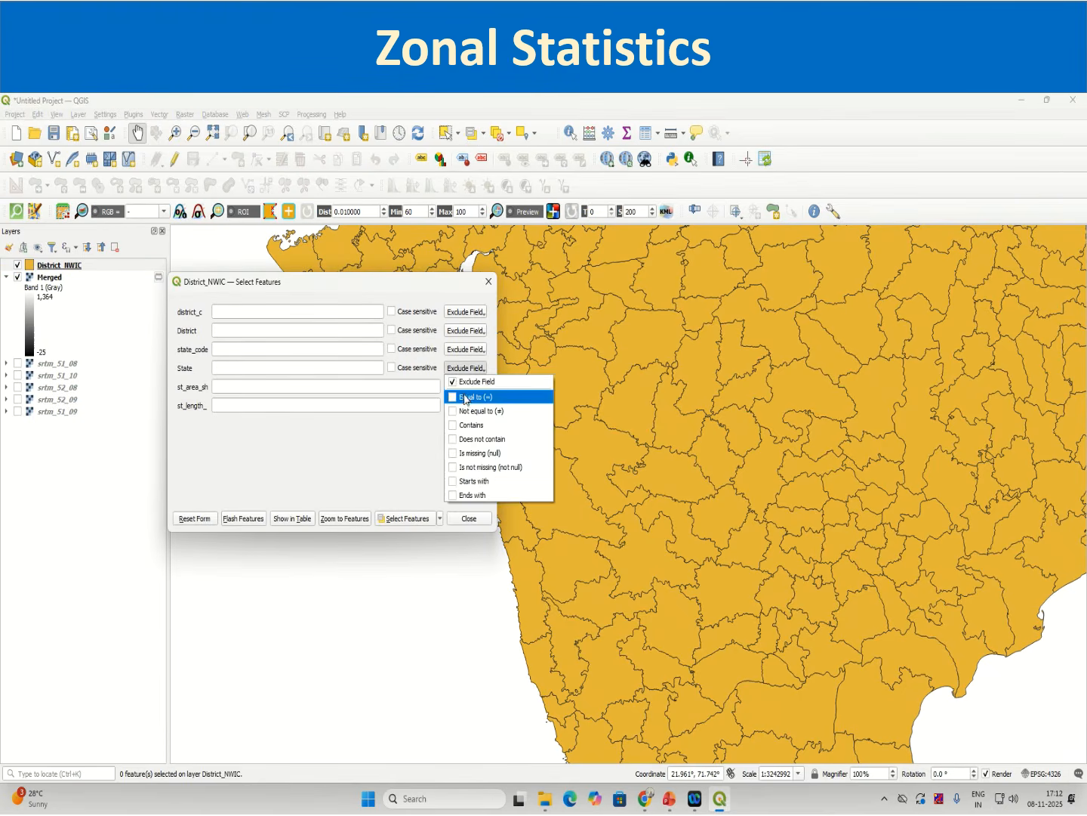
click(469, 396)
click(299, 370)
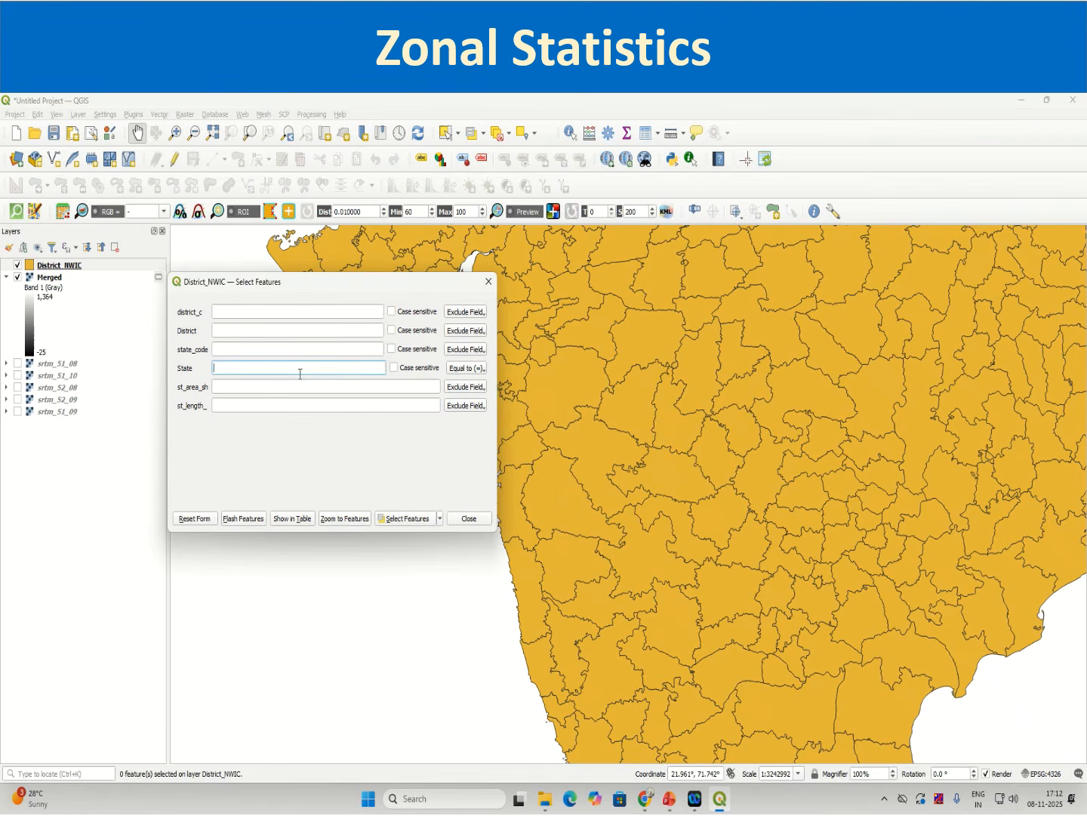
text(MH)
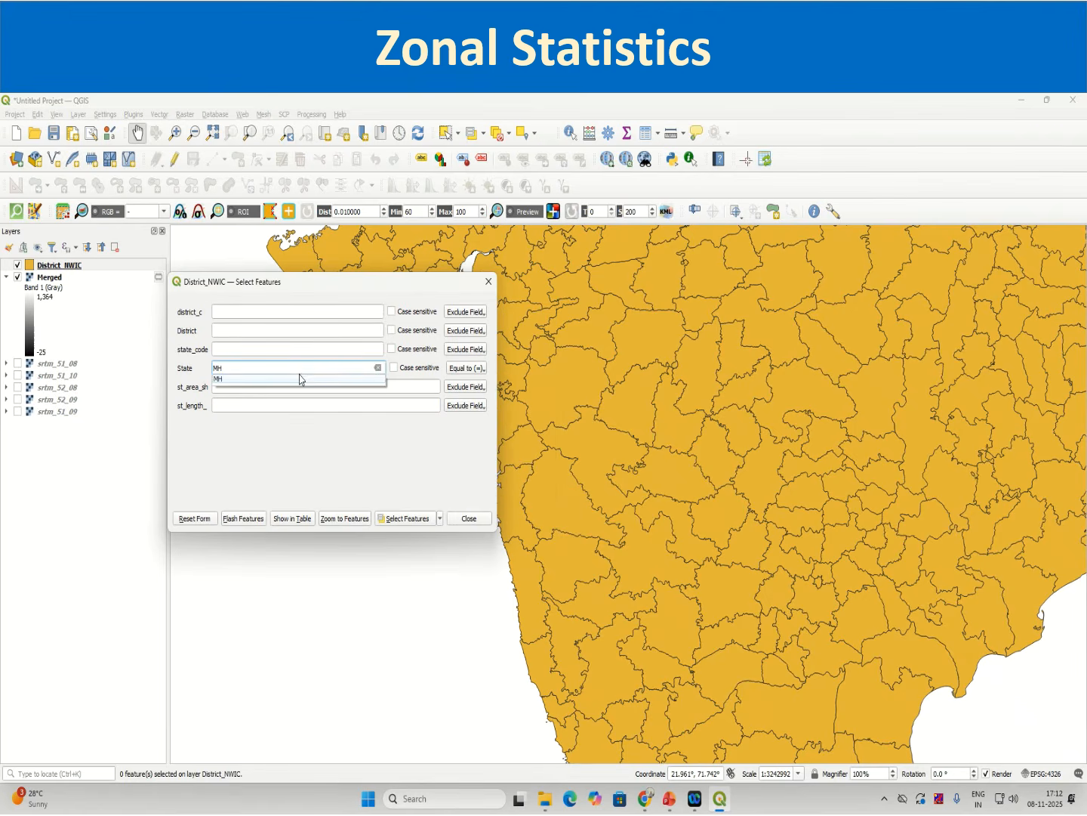
click(298, 380)
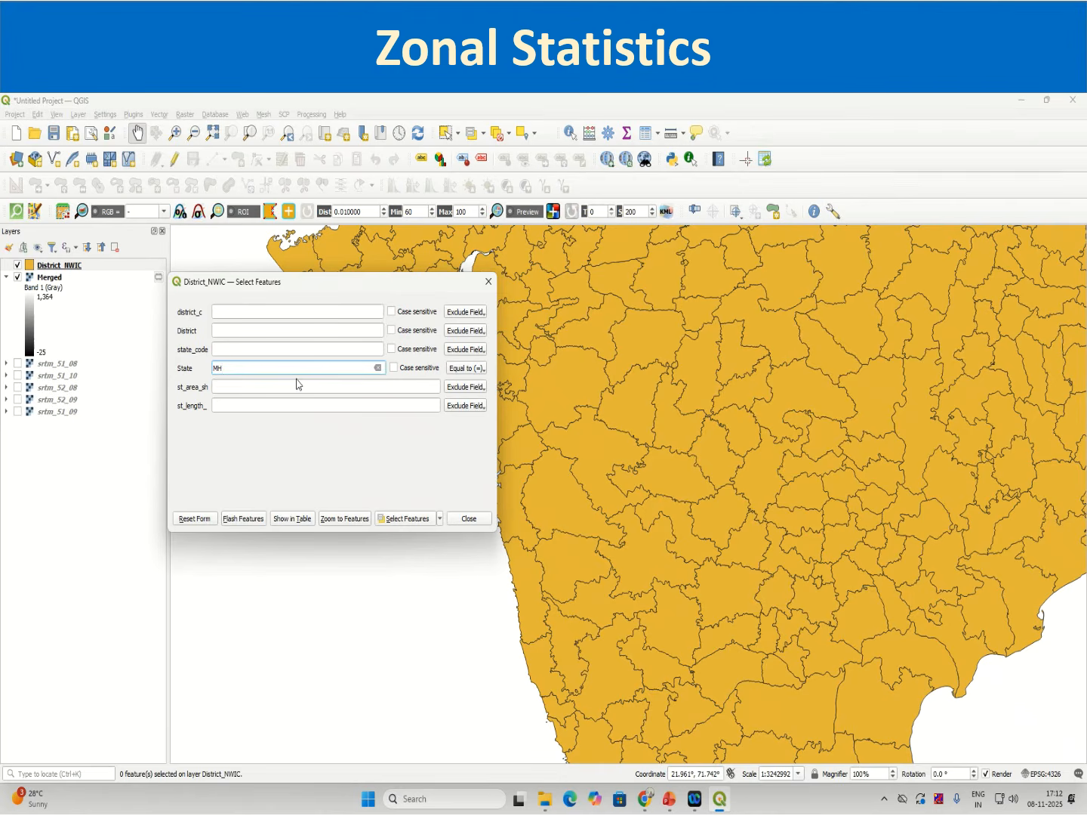
click(410, 518)
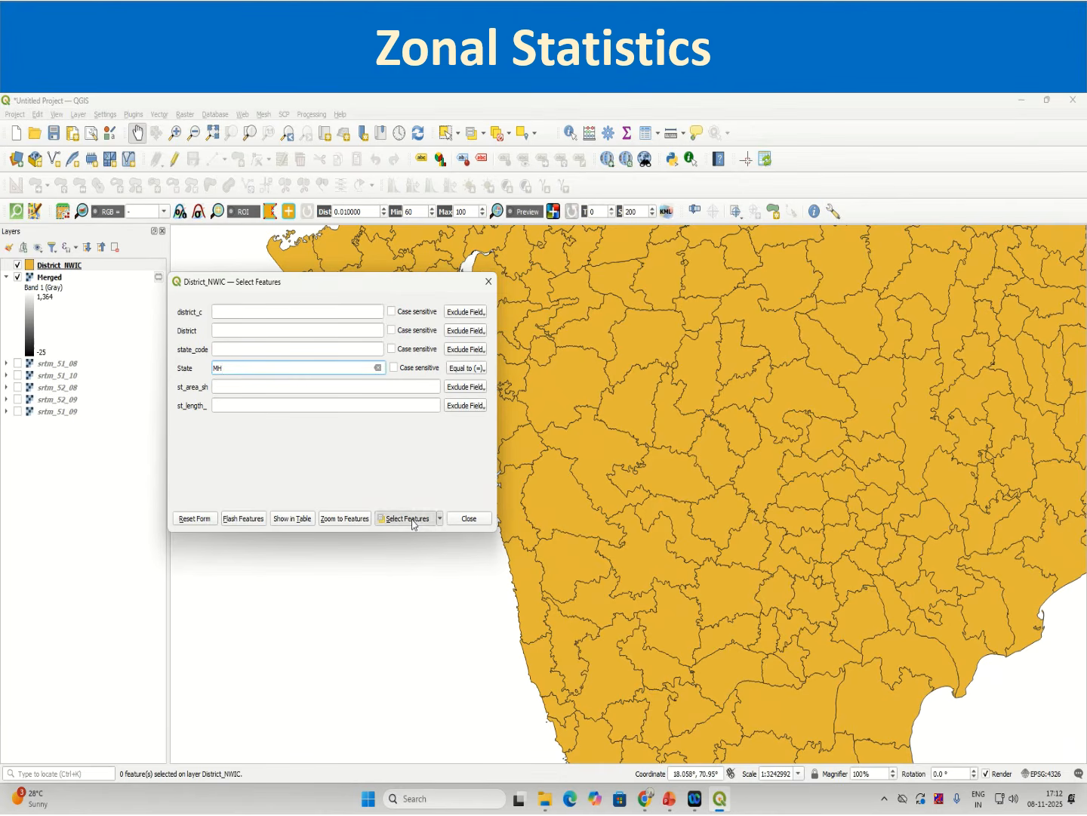
drag(347, 287, 148, 305)
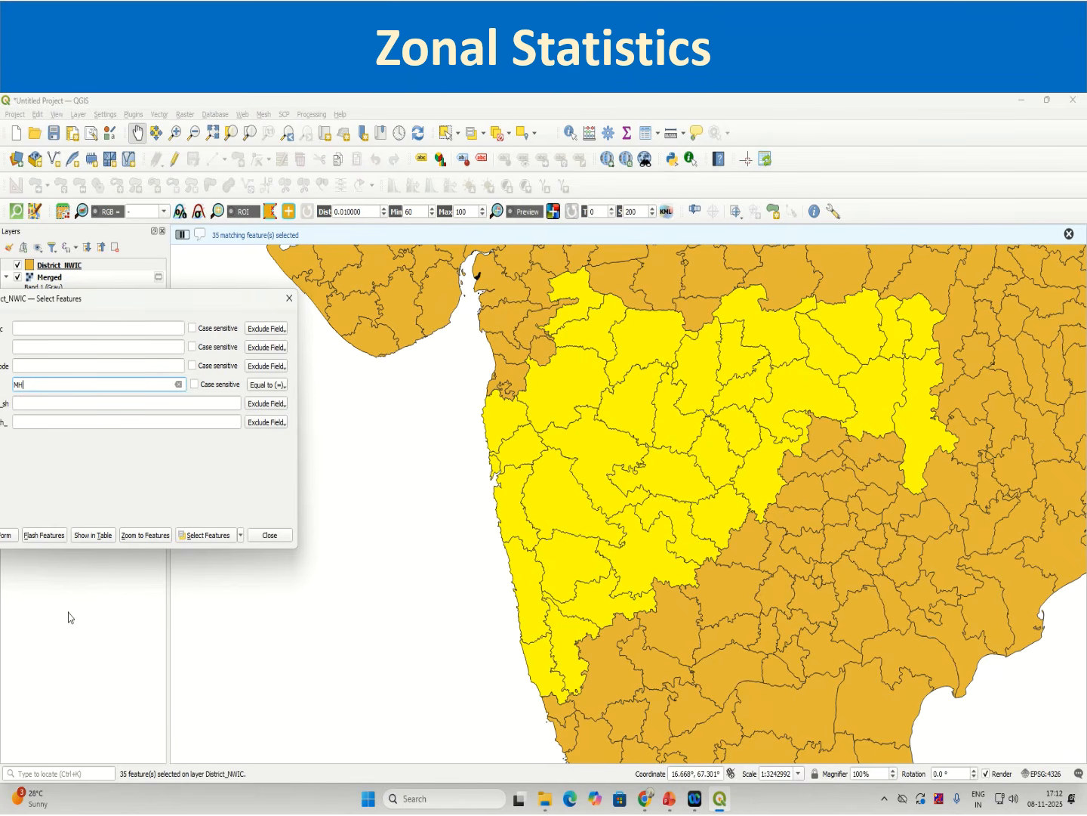
click(260, 535)
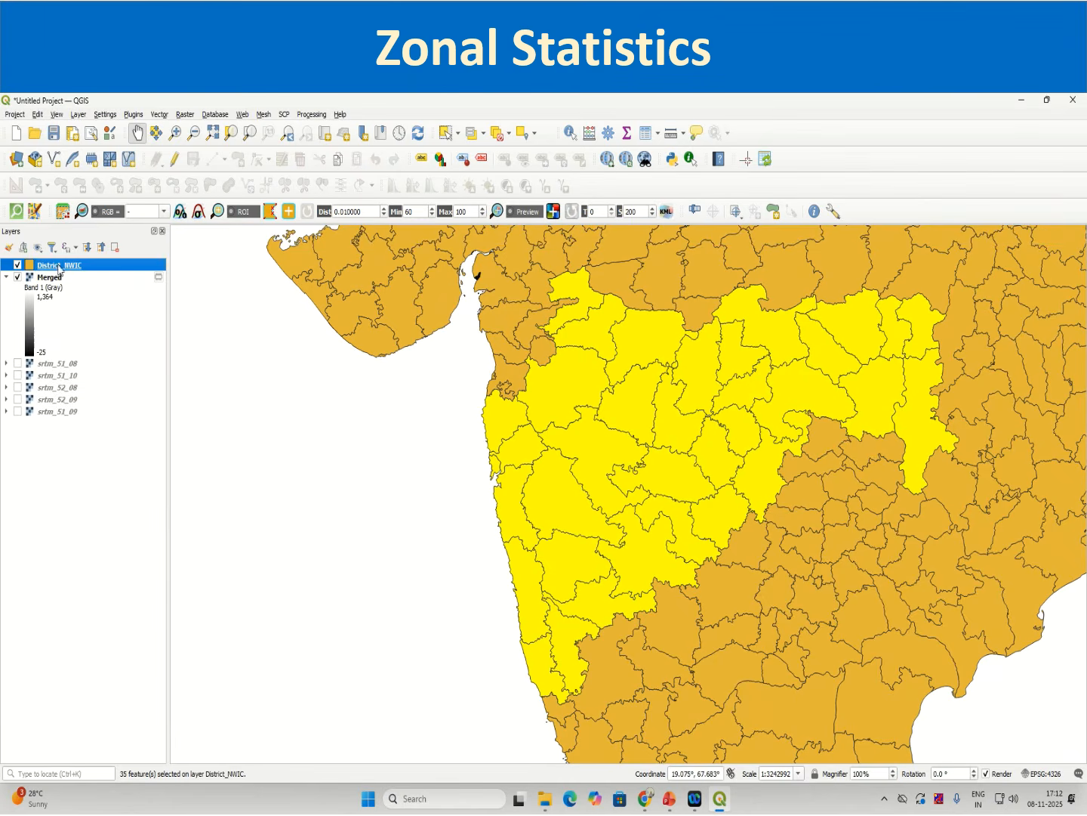
Step: Export the selected districts as Maharashtra_Districts shapefile into the Zonal_Statistics folder
right_click(60, 266)
mouse_move(119, 514)
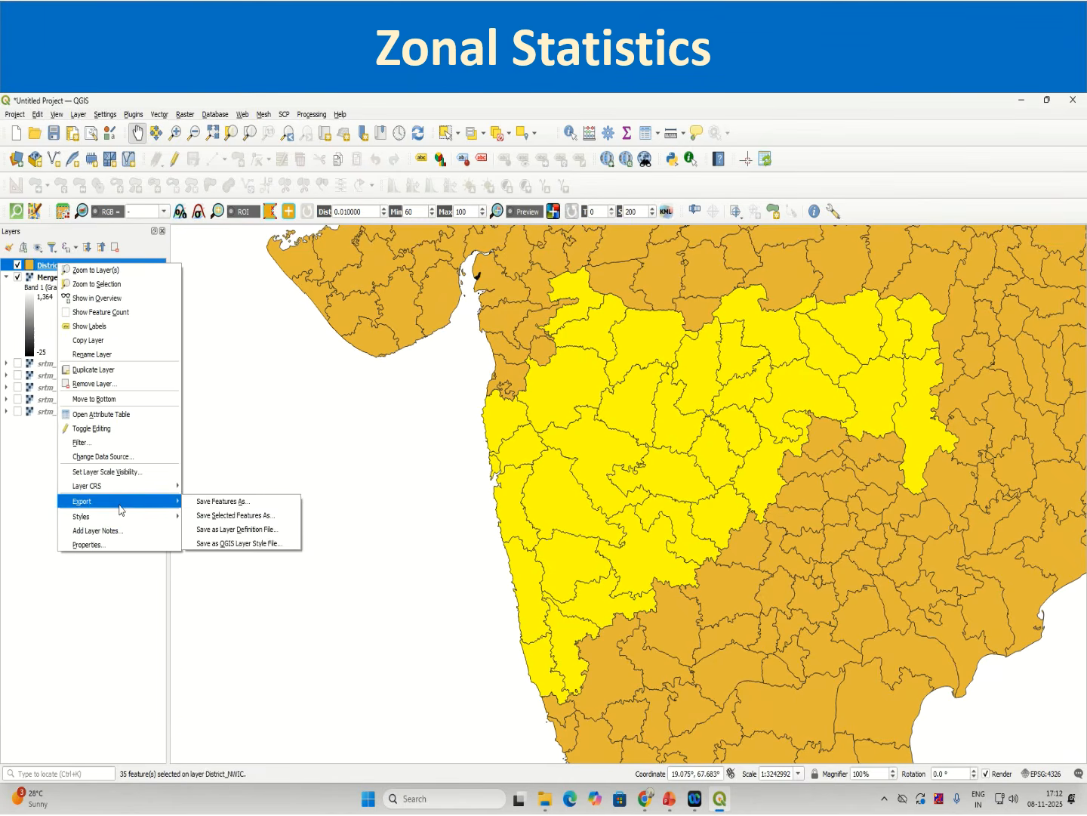
click(220, 515)
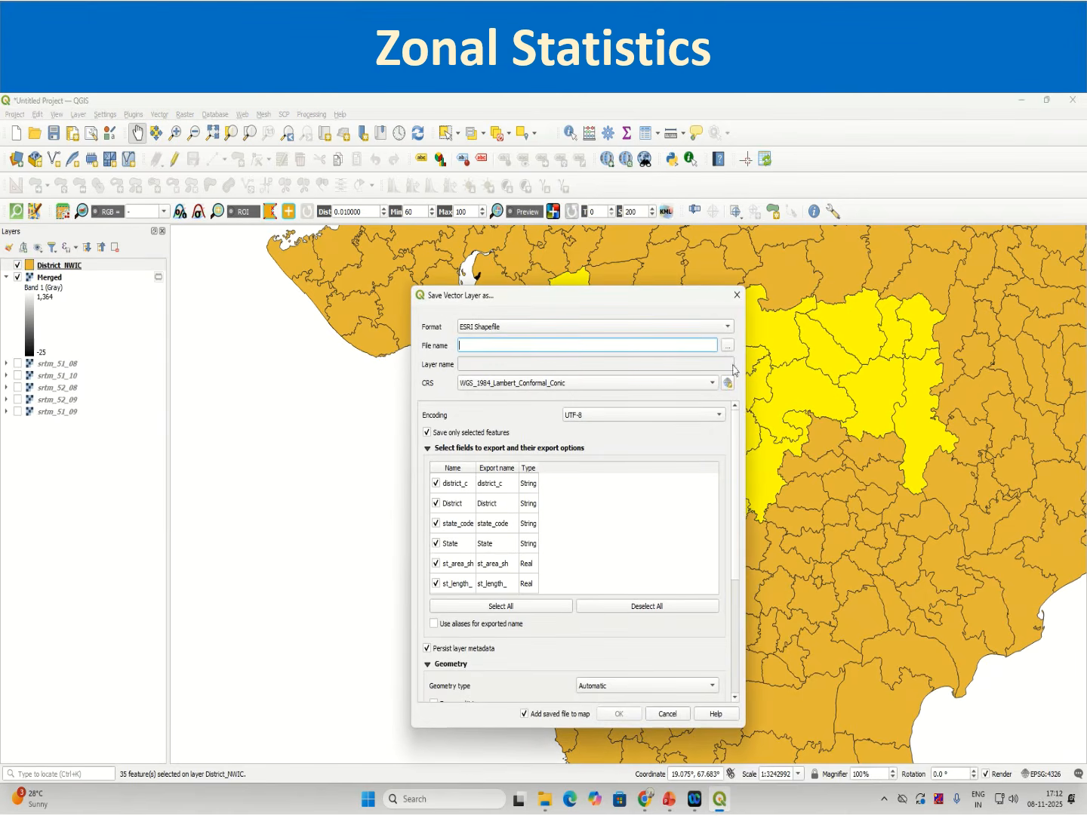
click(728, 346)
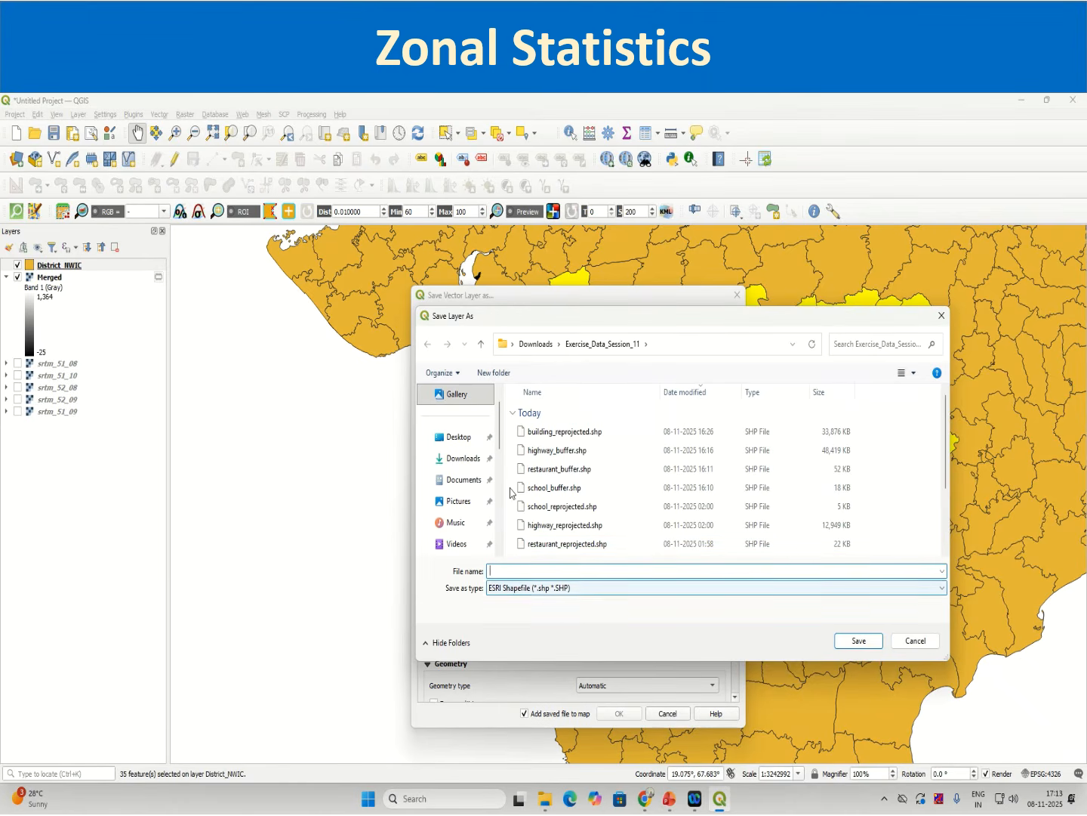
scroll(614, 537, down, 2)
double_click(589, 546)
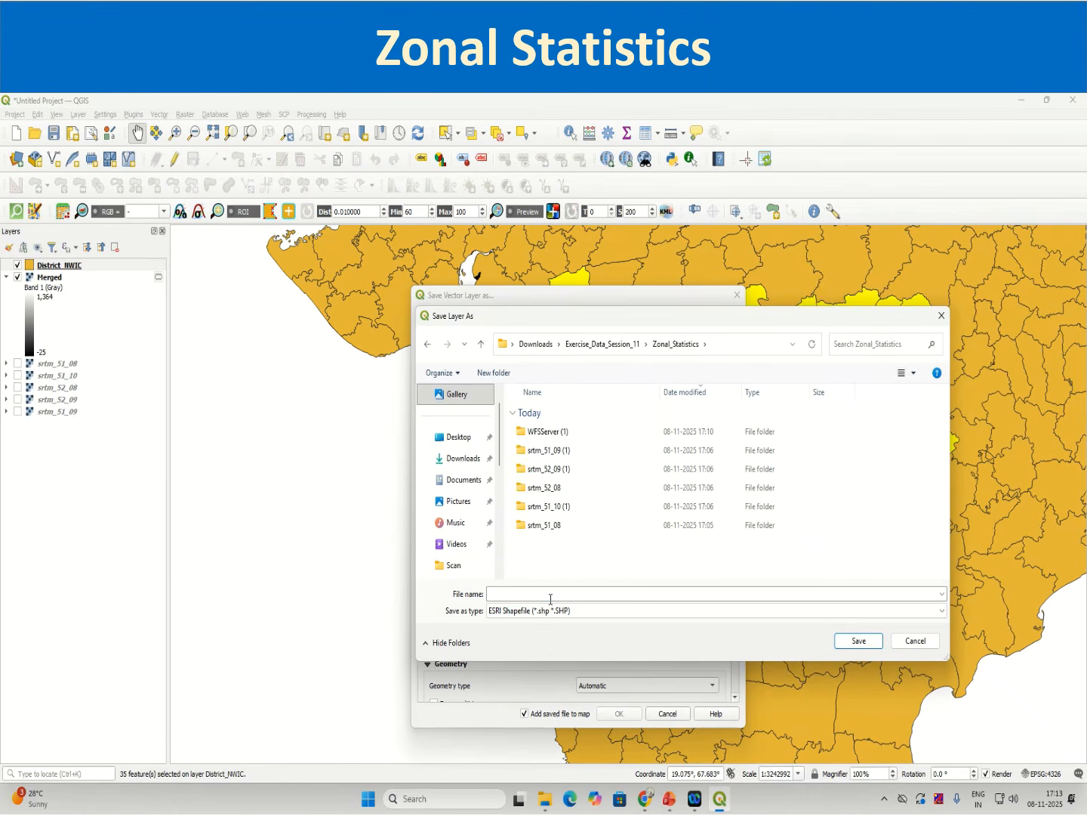
click(550, 595)
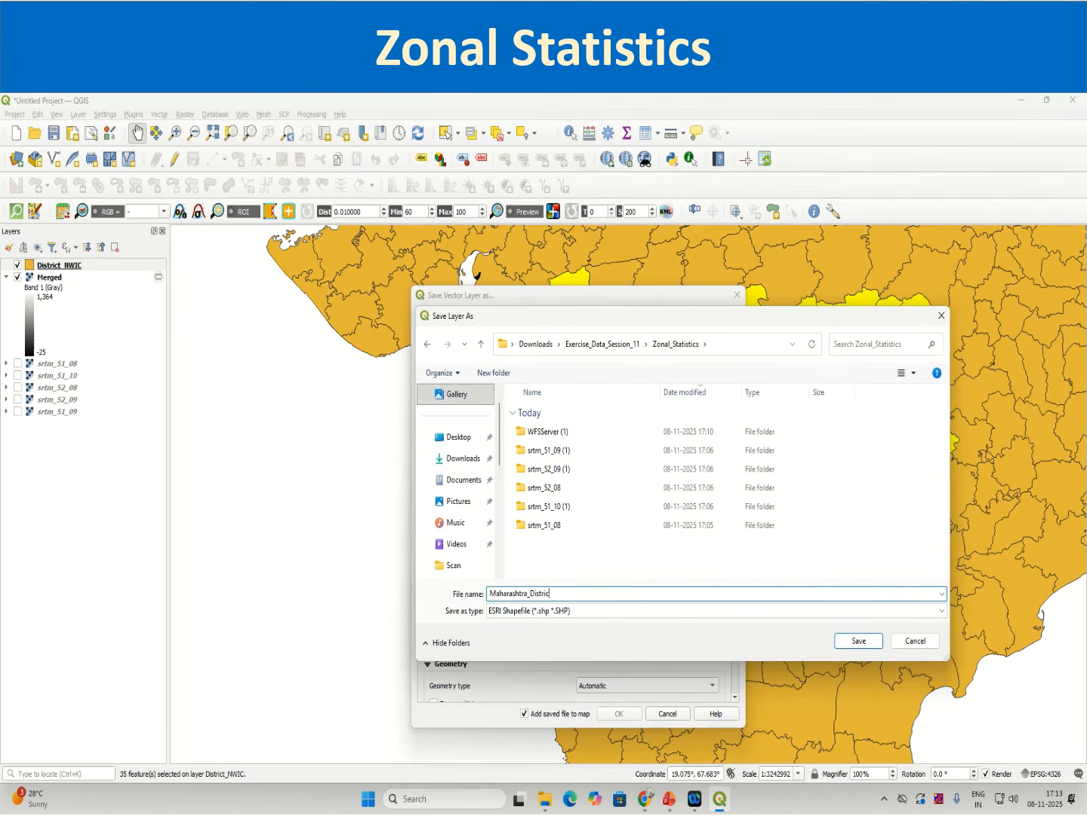
text(Maharashtra_Districts)
click(866, 643)
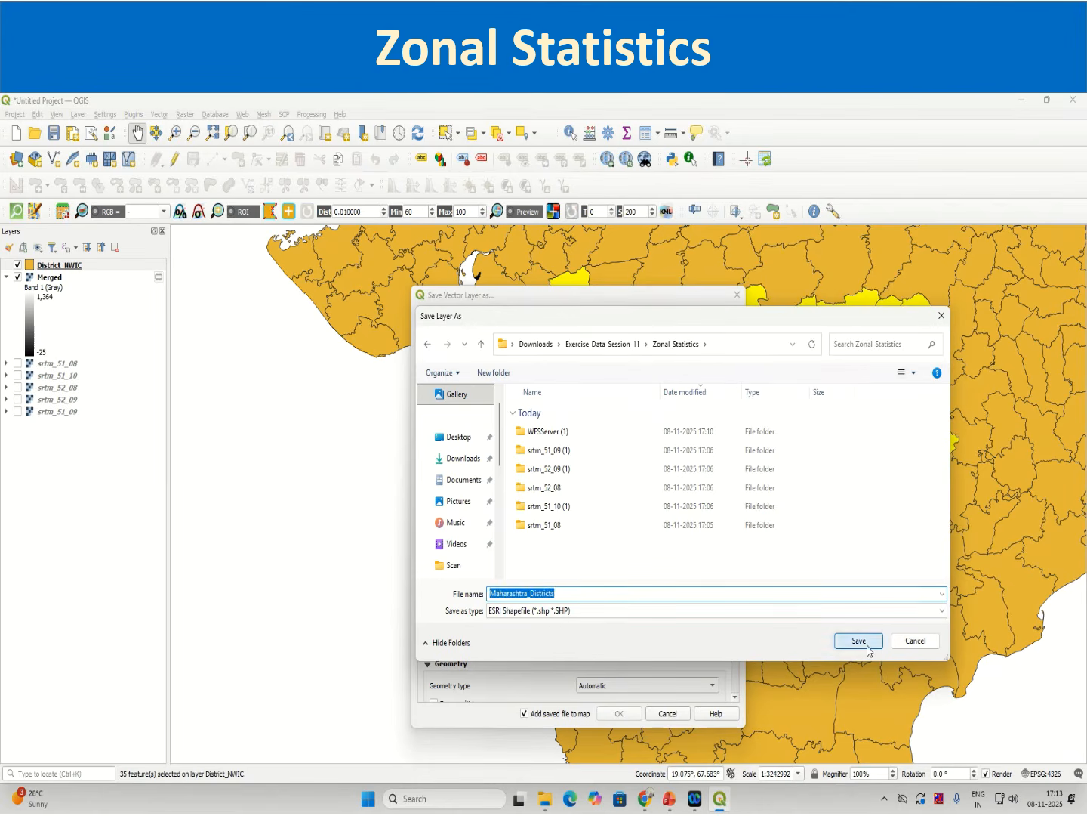
click(618, 714)
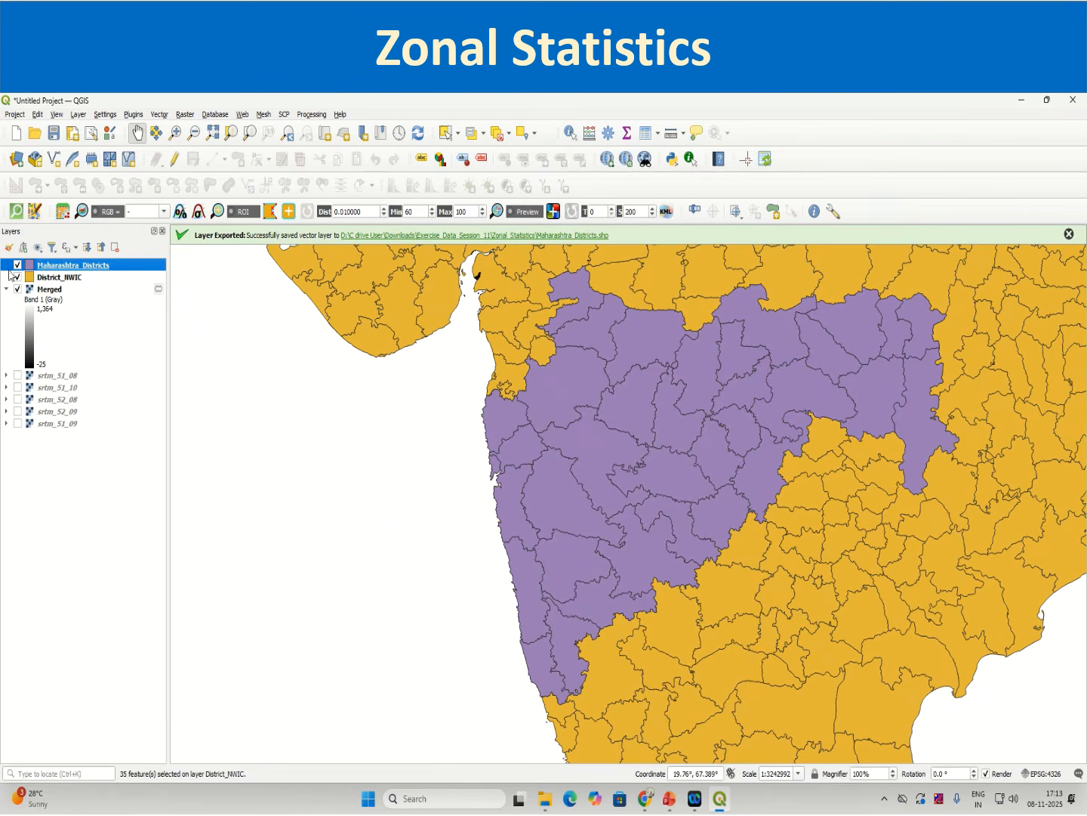
Step: Inspect the Maharashtra_Districts layer's coordinate reference system in its layer properties
right_click(59, 267)
click(109, 551)
scroll(506, 580, down, 2)
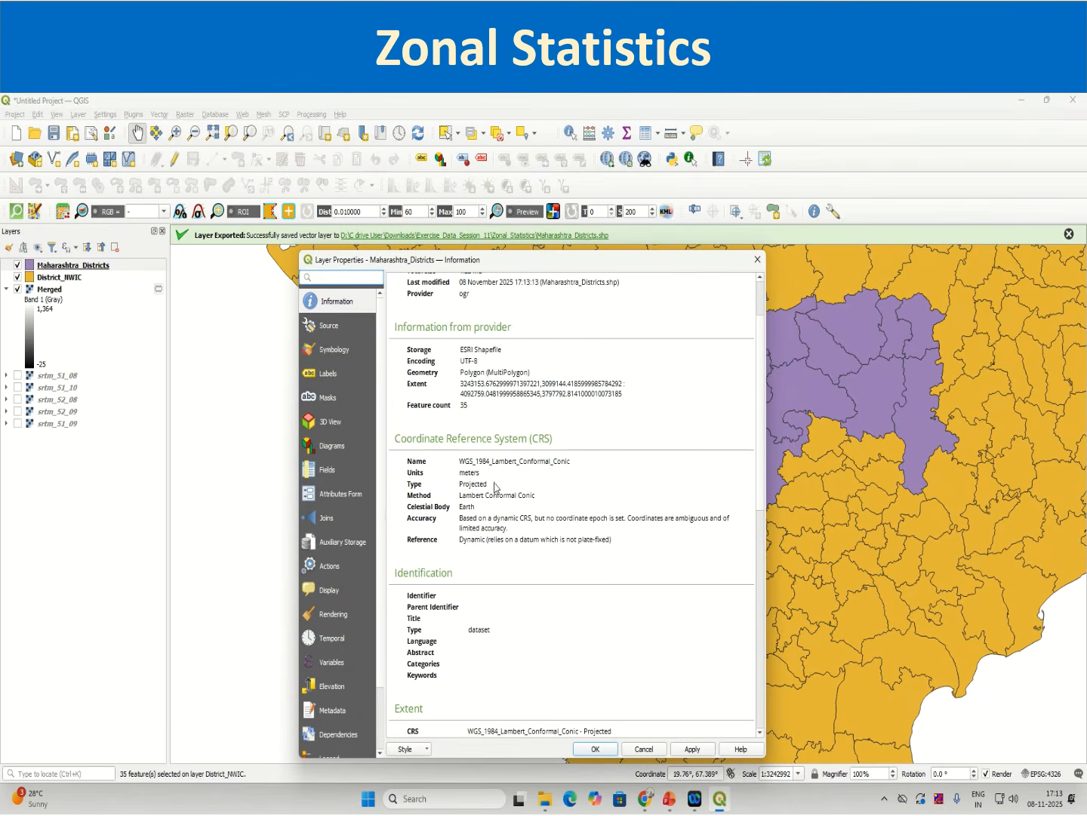
triple_click(469, 462)
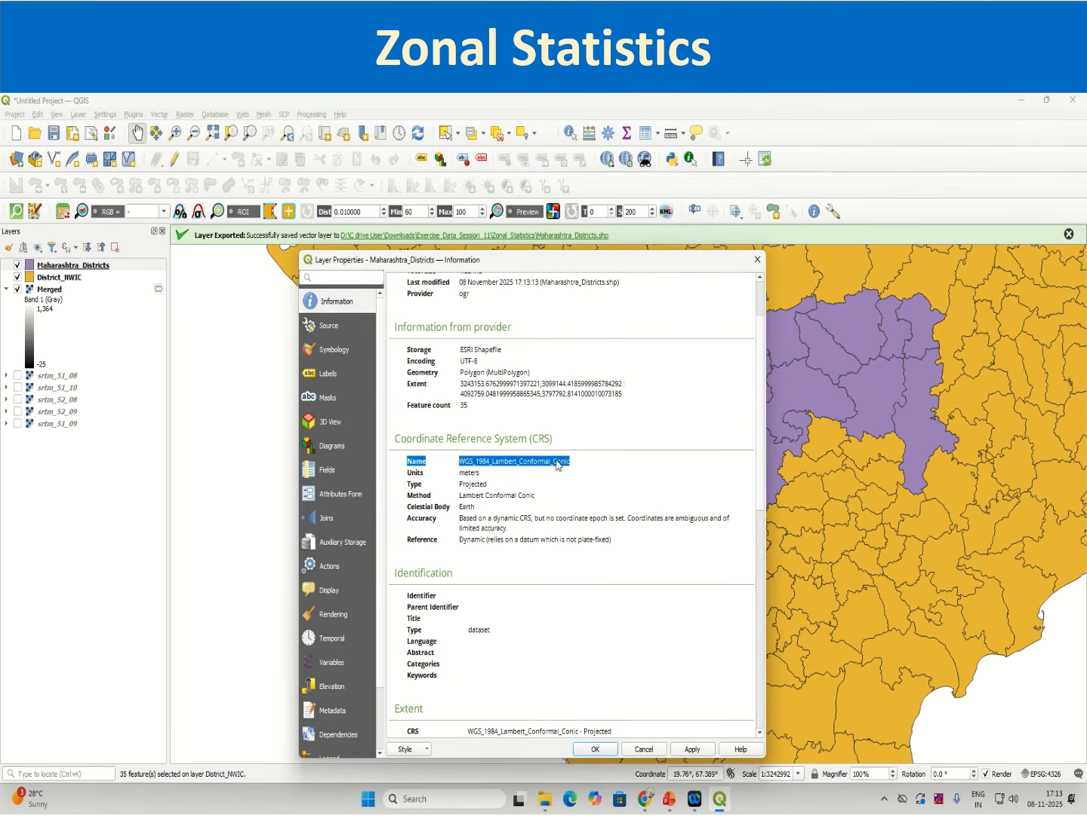
click(597, 748)
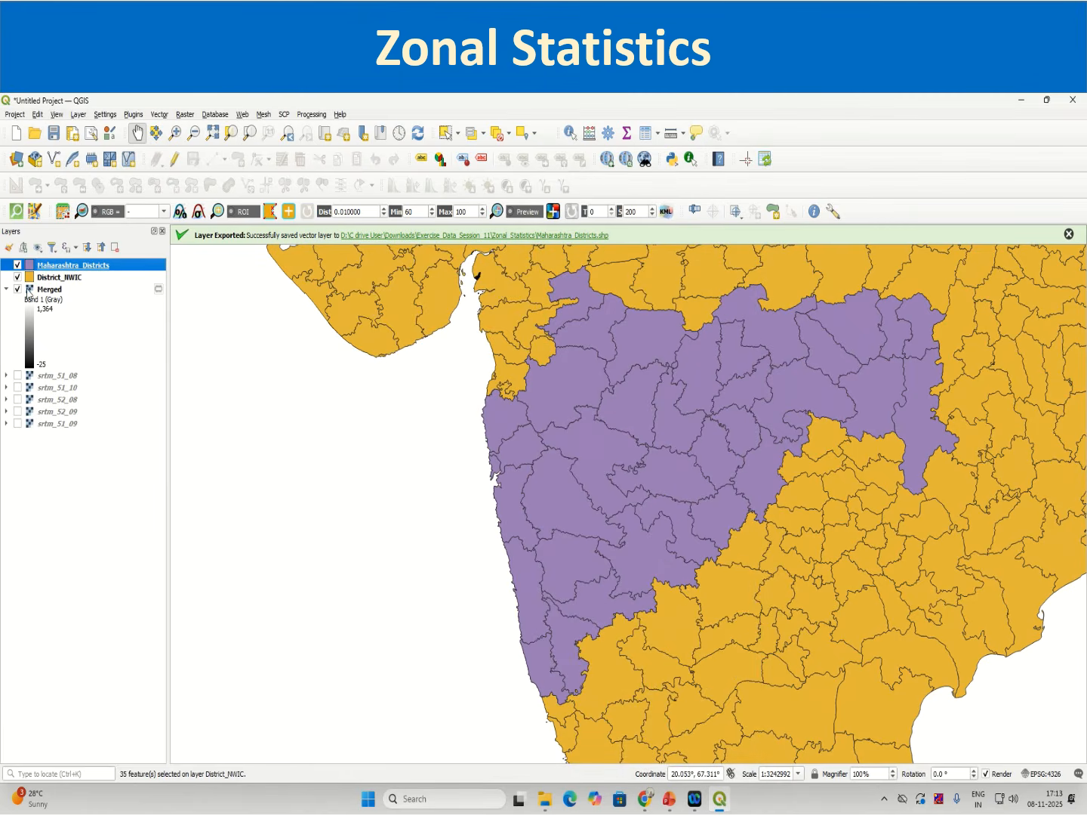
Step: Inspect the Merged raster's coordinate reference system in its layer properties, then select the District_NWIC layer
right_click(38, 289)
click(134, 542)
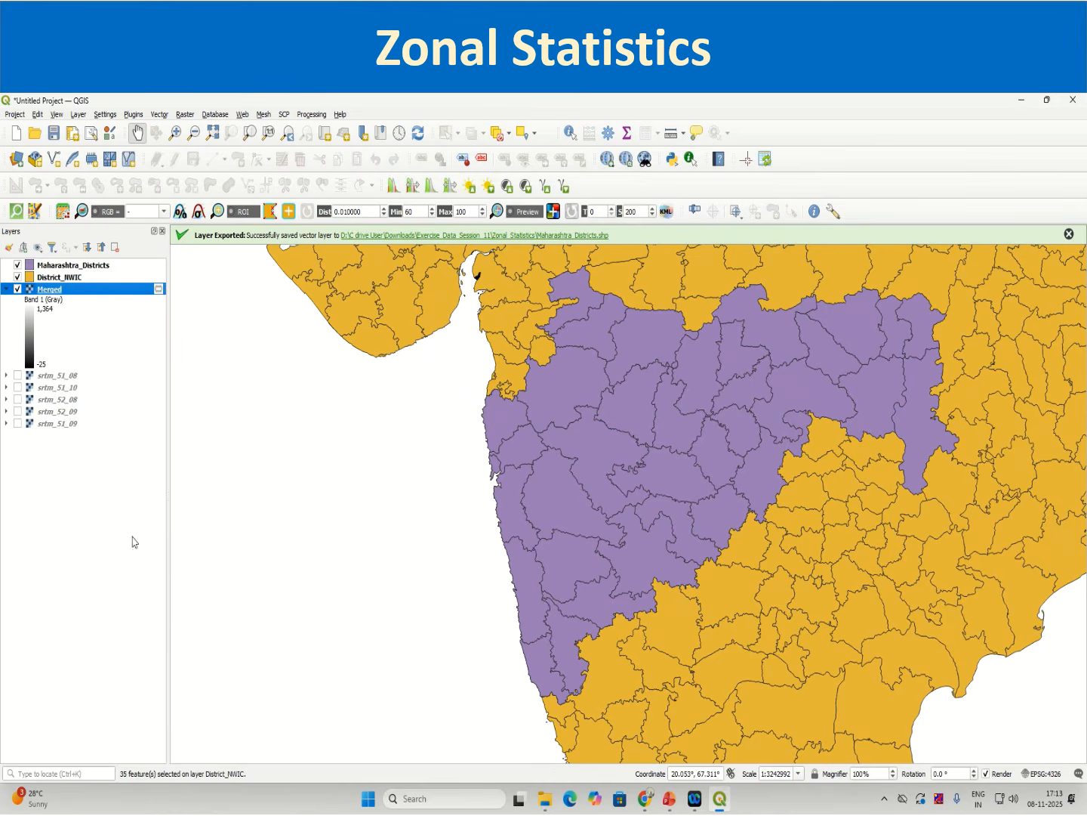
scroll(496, 604, down, 9)
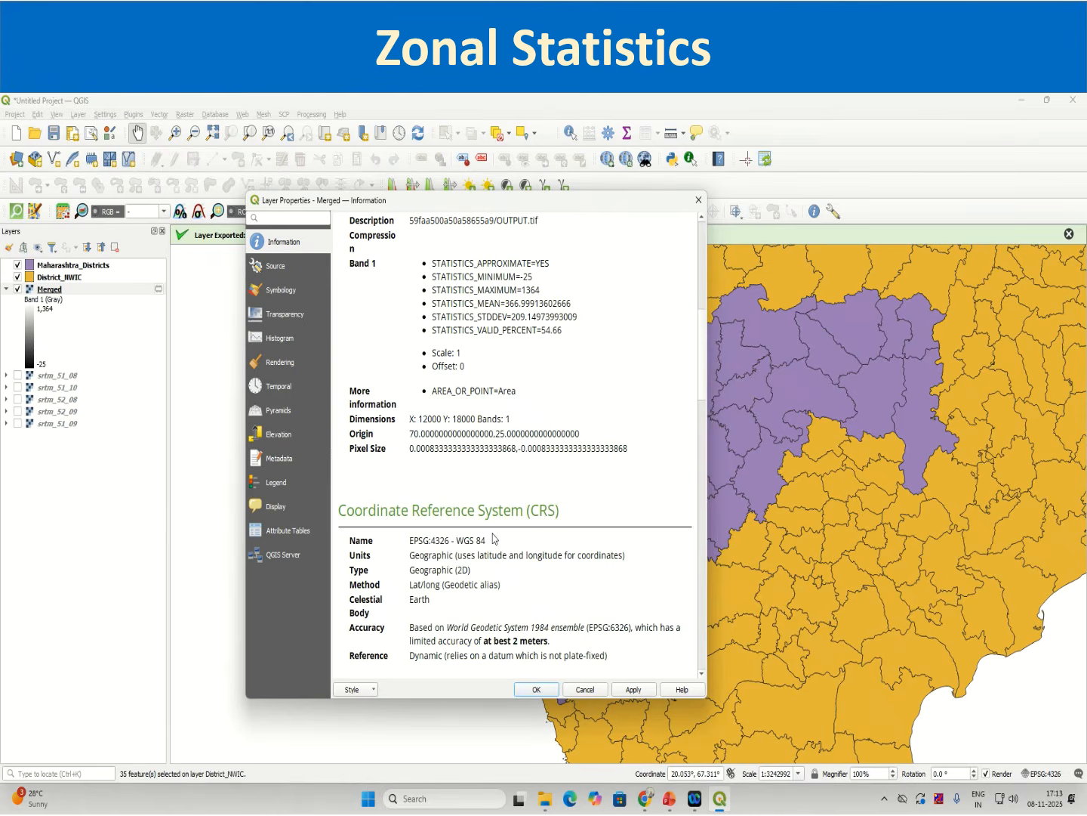
click(698, 199)
mouse_move(67, 799)
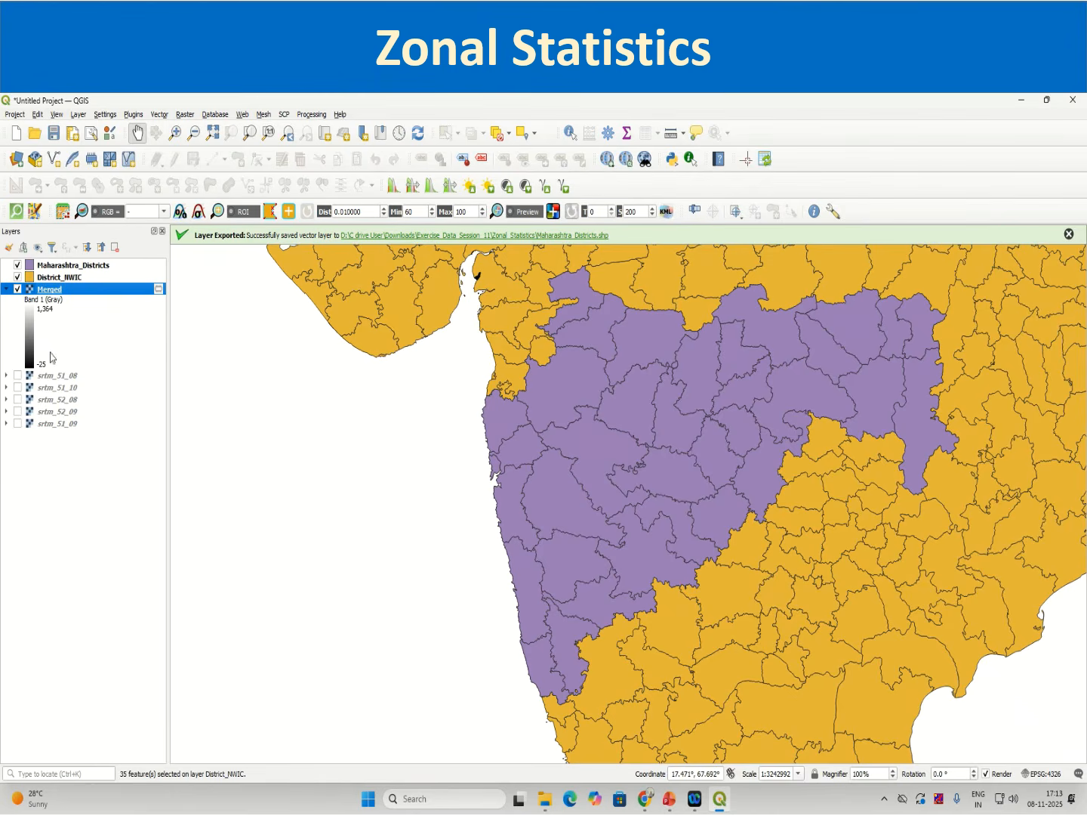
click(58, 279)
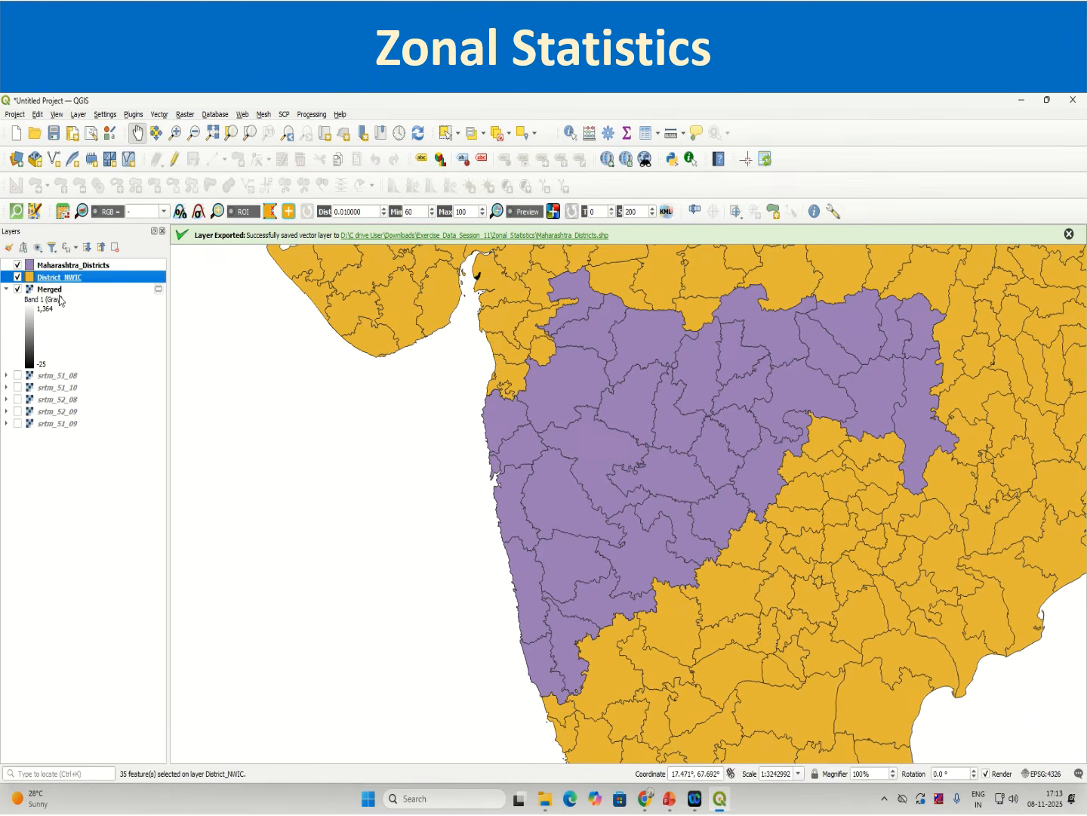
Step: Remove the District_NWIC layer and the five srtm tile layers from the project
ctrl+click(58, 387)
ctrl+click(55, 400)
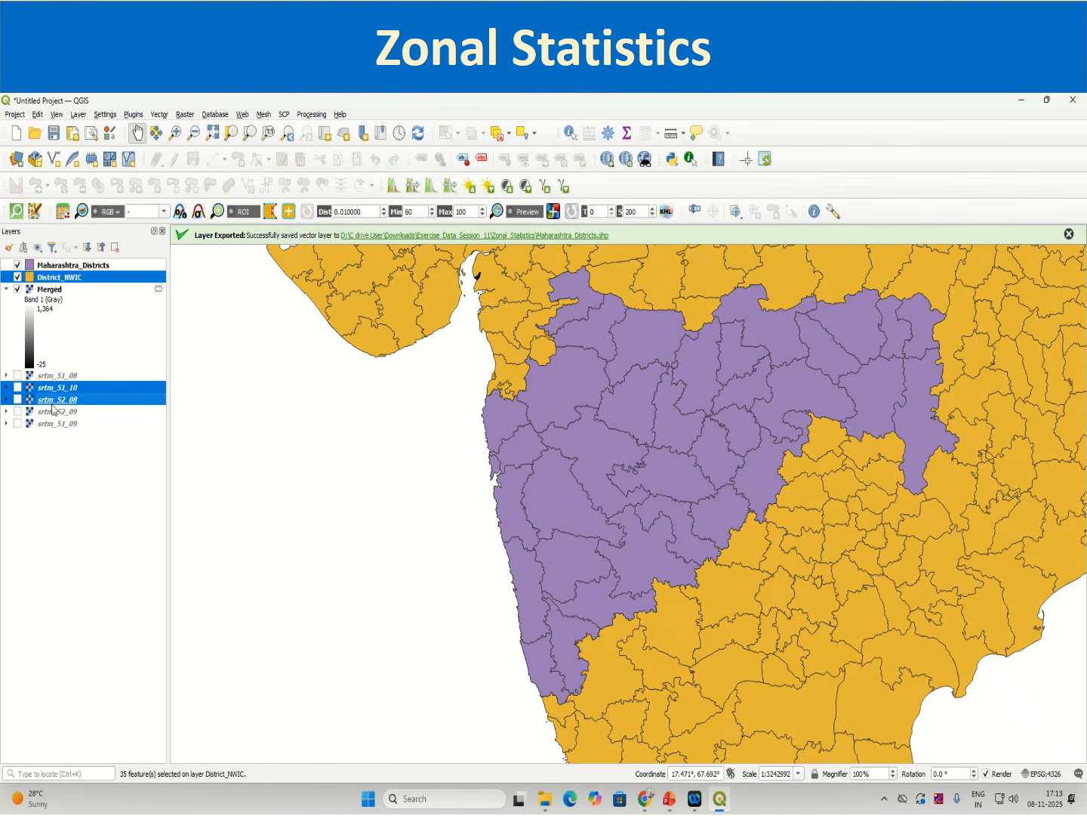
ctrl+click(54, 412)
ctrl+click(54, 423)
ctrl+click(53, 376)
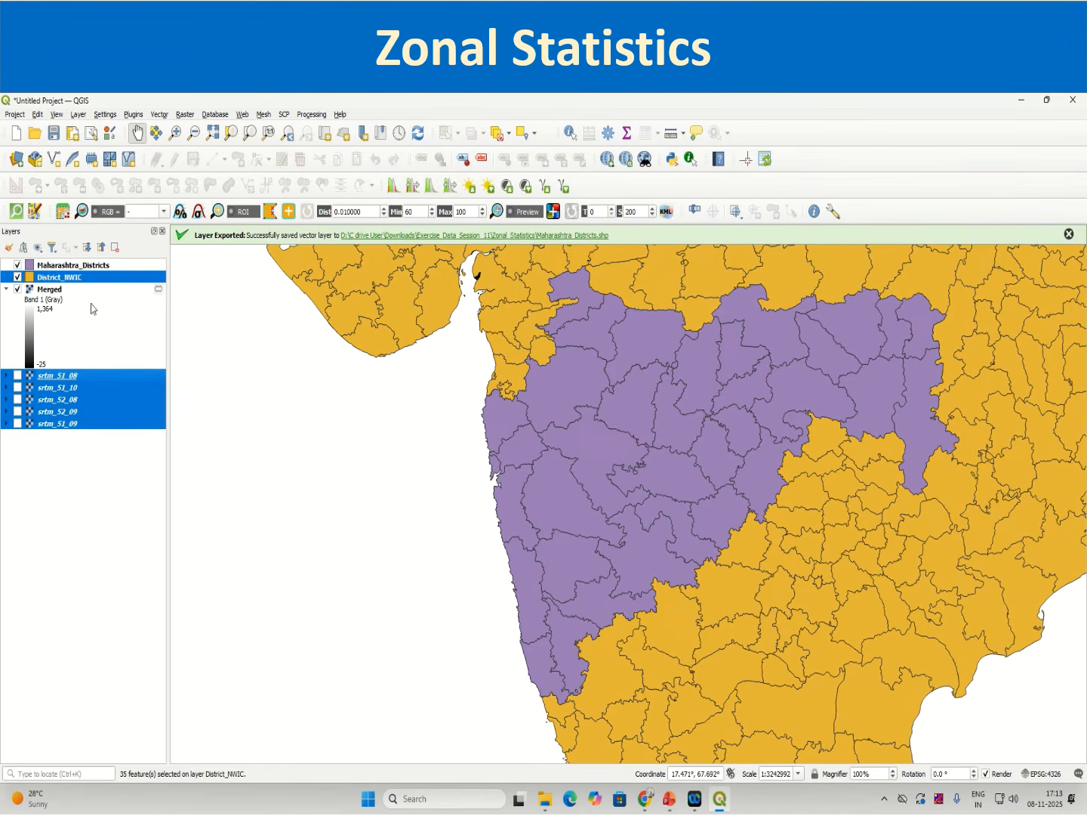
right_click(73, 282)
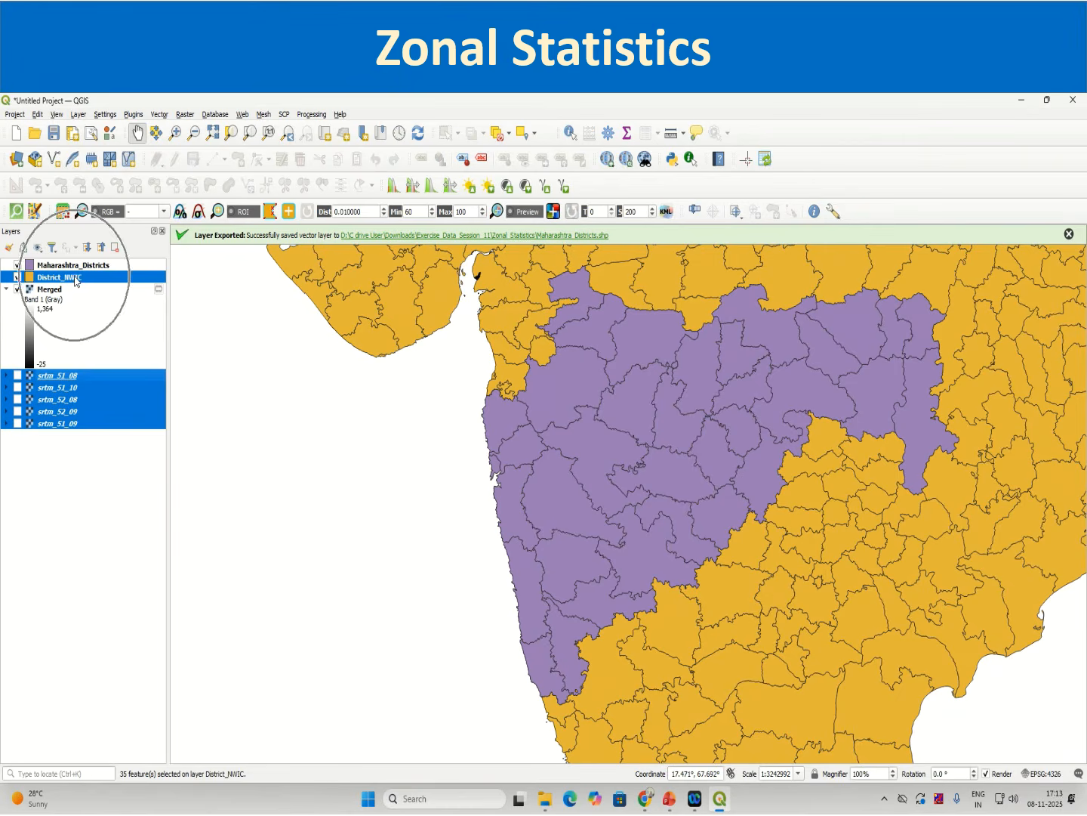
click(122, 396)
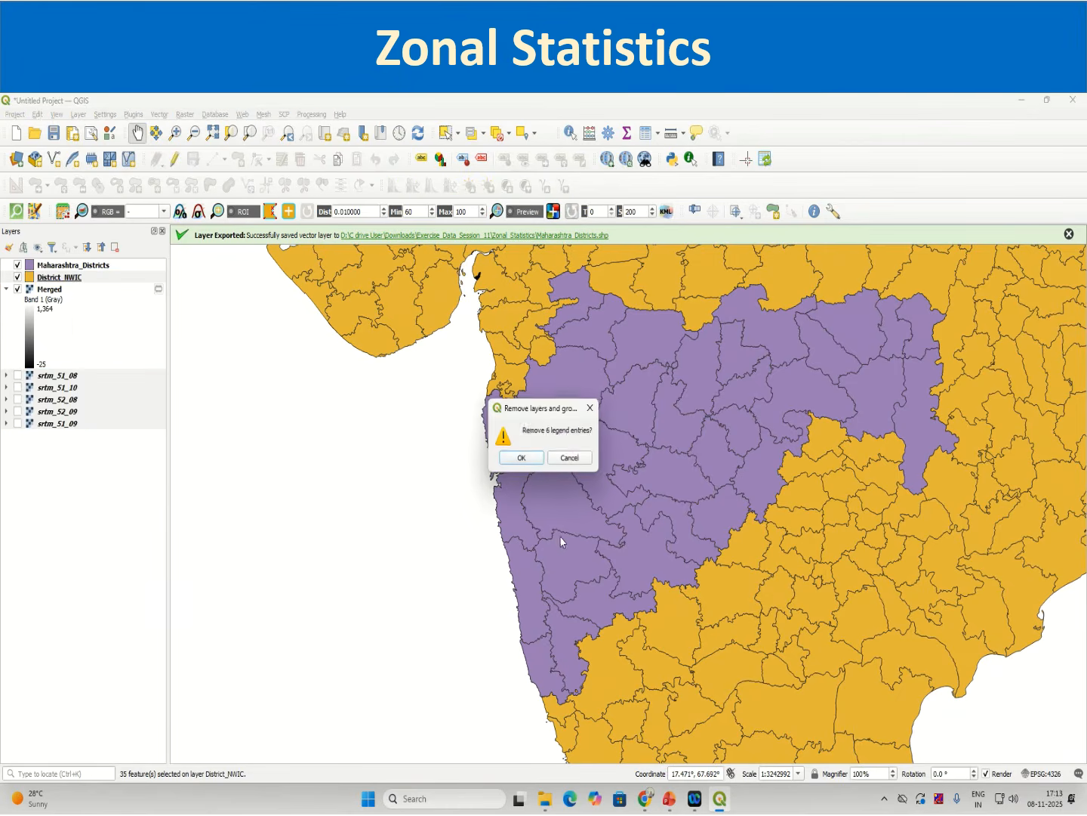
click(533, 459)
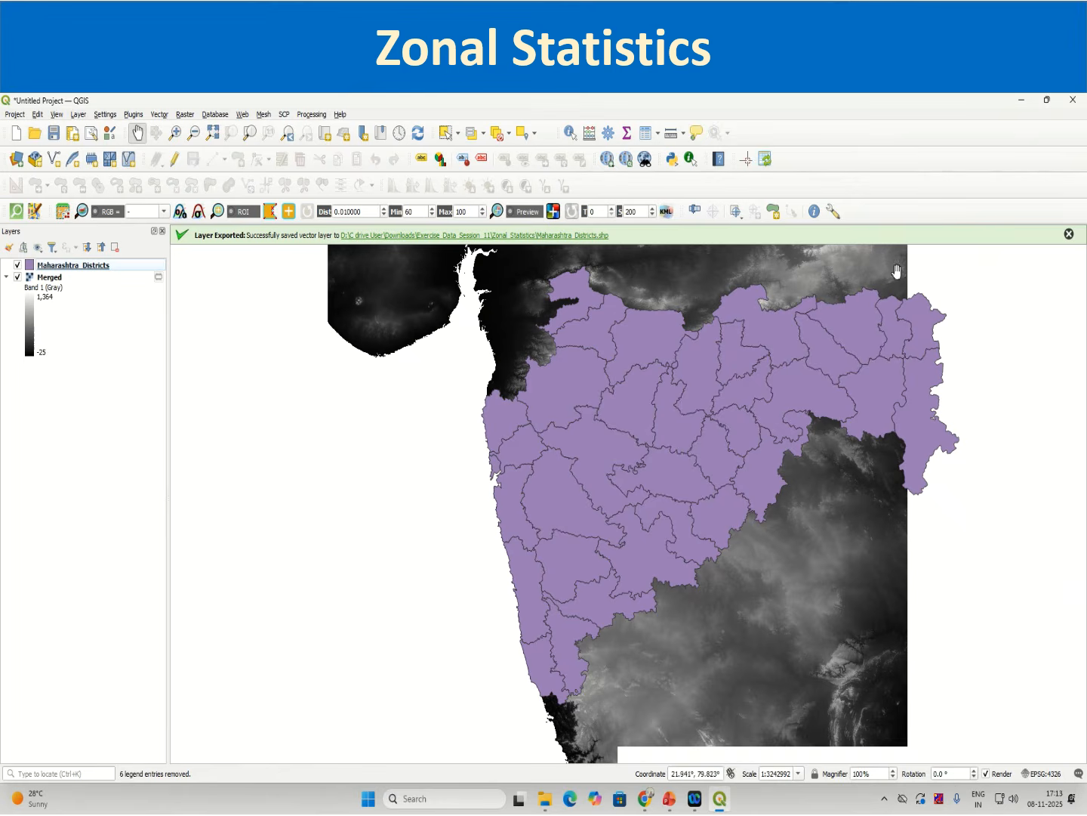
Step: Examine how the Merged raster's coverage fits around the Maharashtra district boundaries
scroll(895, 541, down, 2)
scroll(895, 540, up, 2)
drag(868, 591, 819, 699)
drag(1053, 332, 1050, 352)
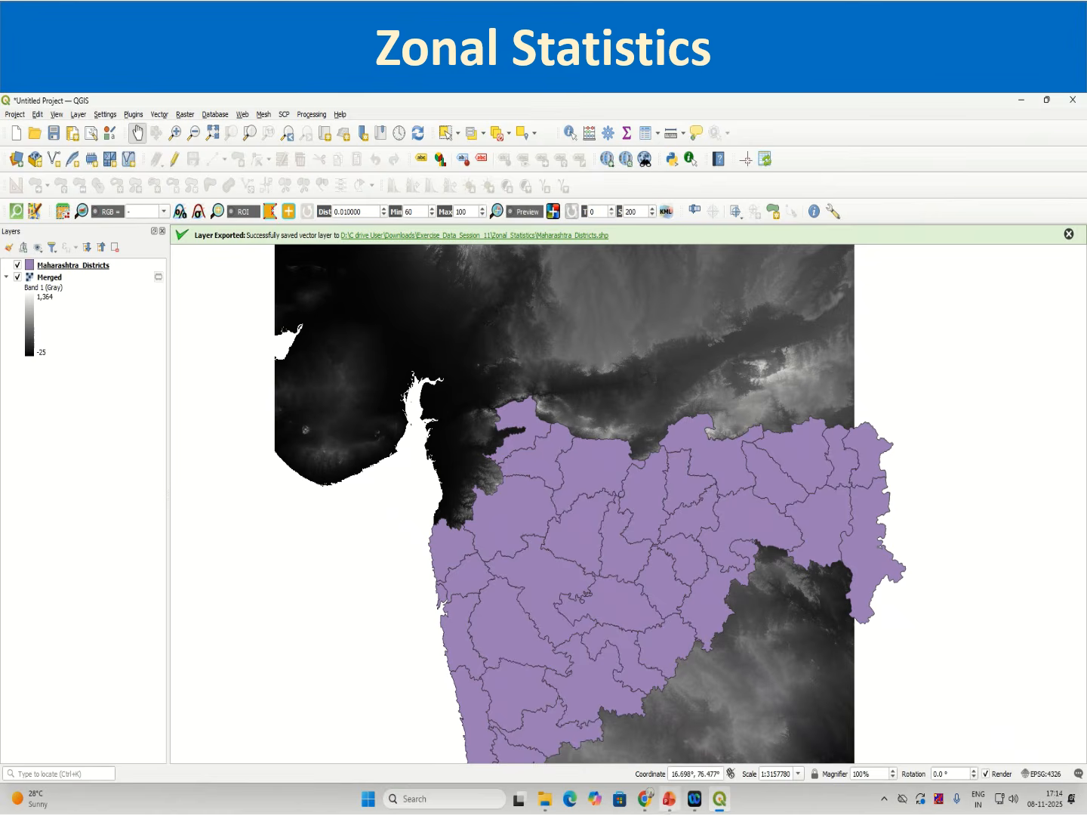
Step: Switch to the browser and review the list of SRTM tiles already downloaded
click(645, 798)
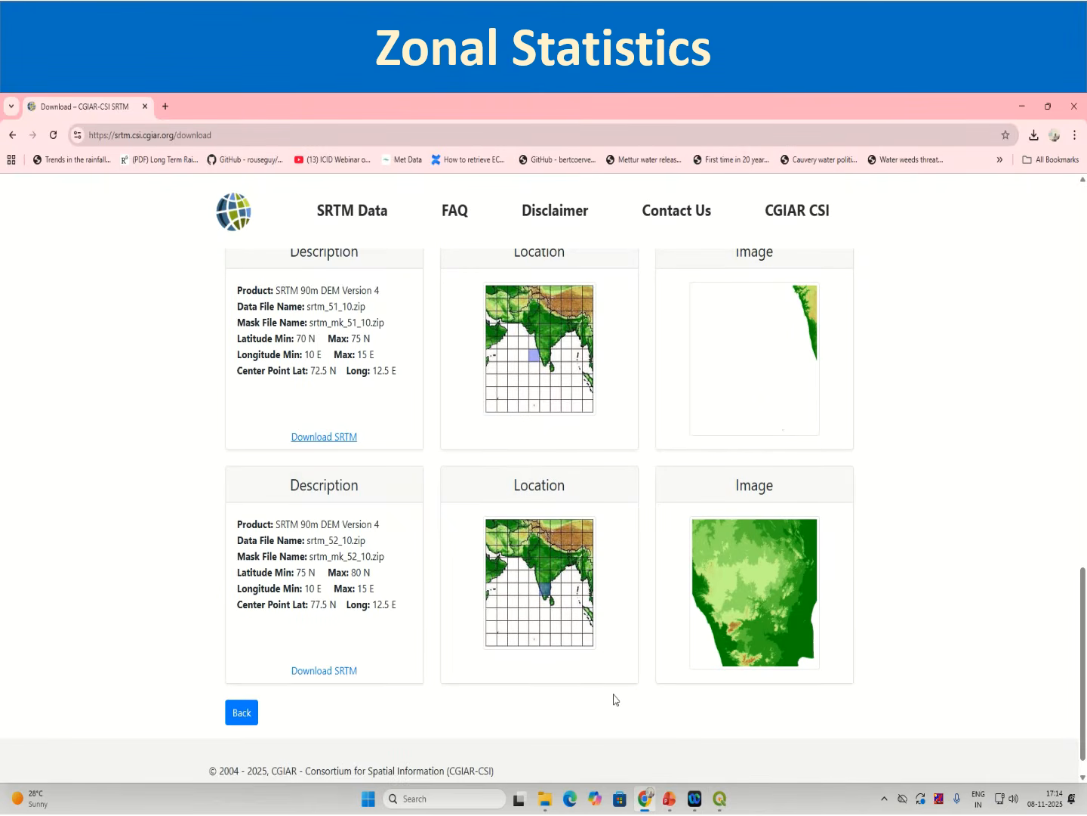
scroll(613, 698, up, 5)
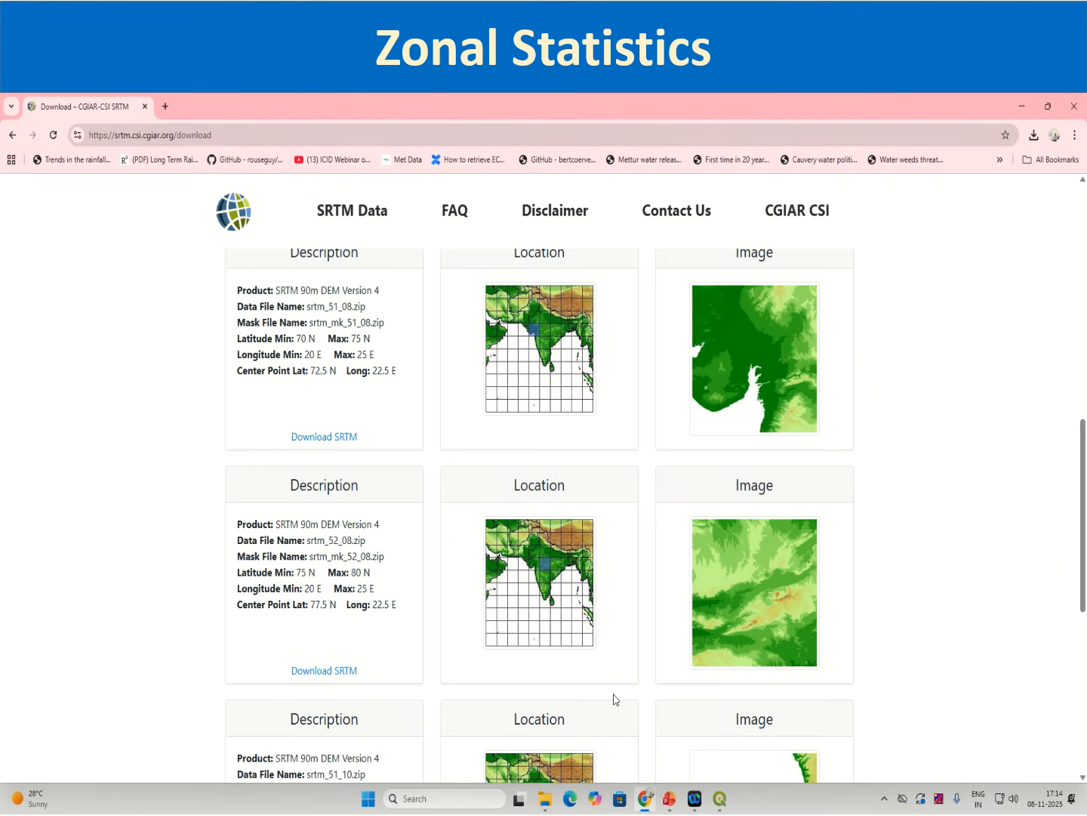
scroll(614, 699, up, 2)
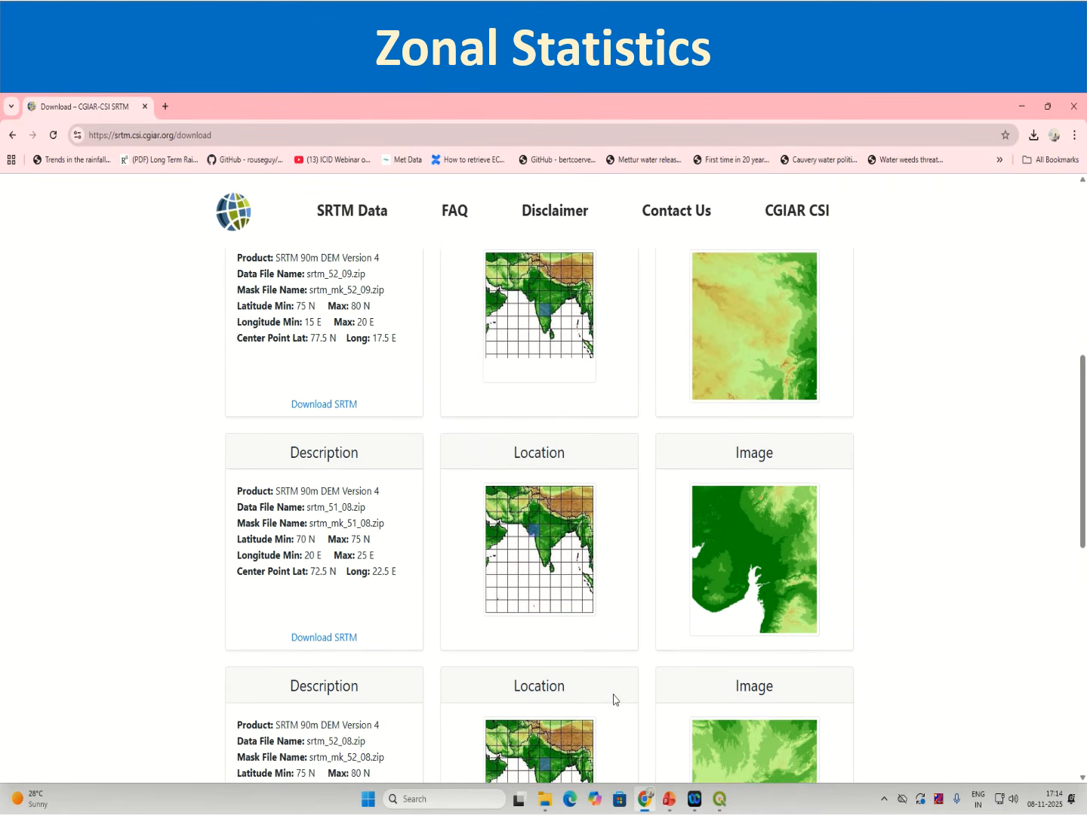
Step: Return to QGIS, close the Data Source Manager, and zoom out to compare raster and district extents
mouse_move(729, 807)
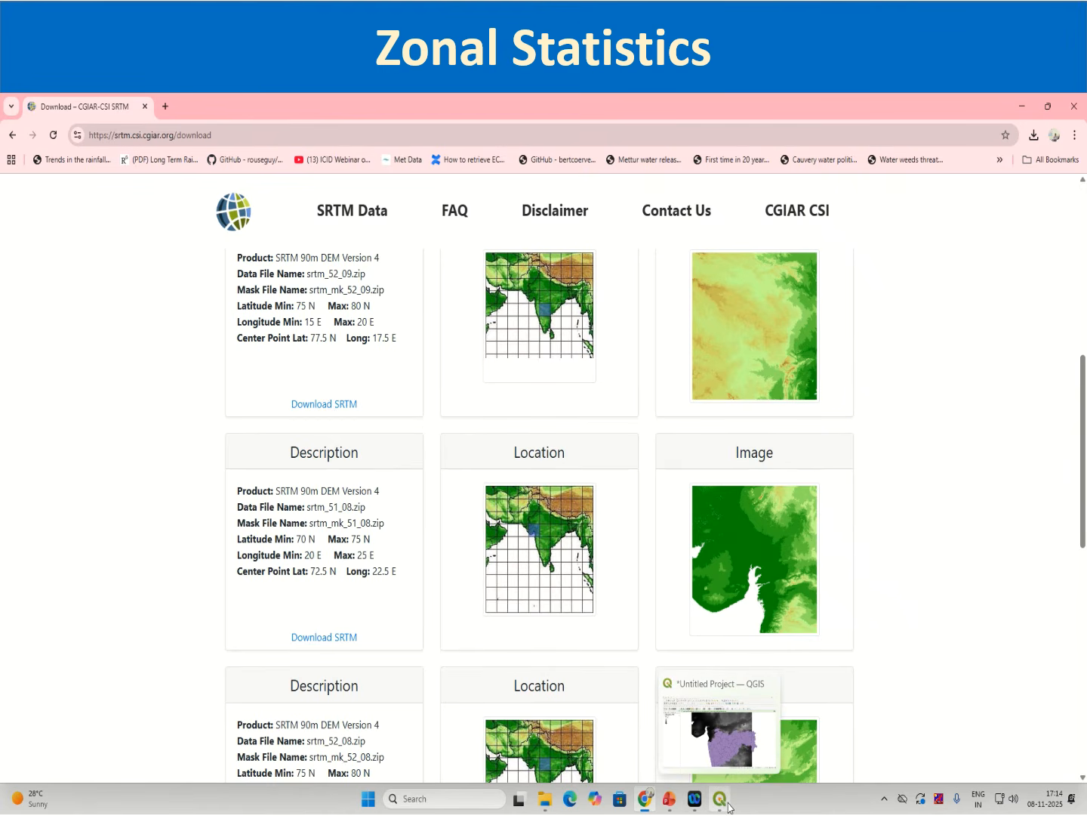
click(755, 747)
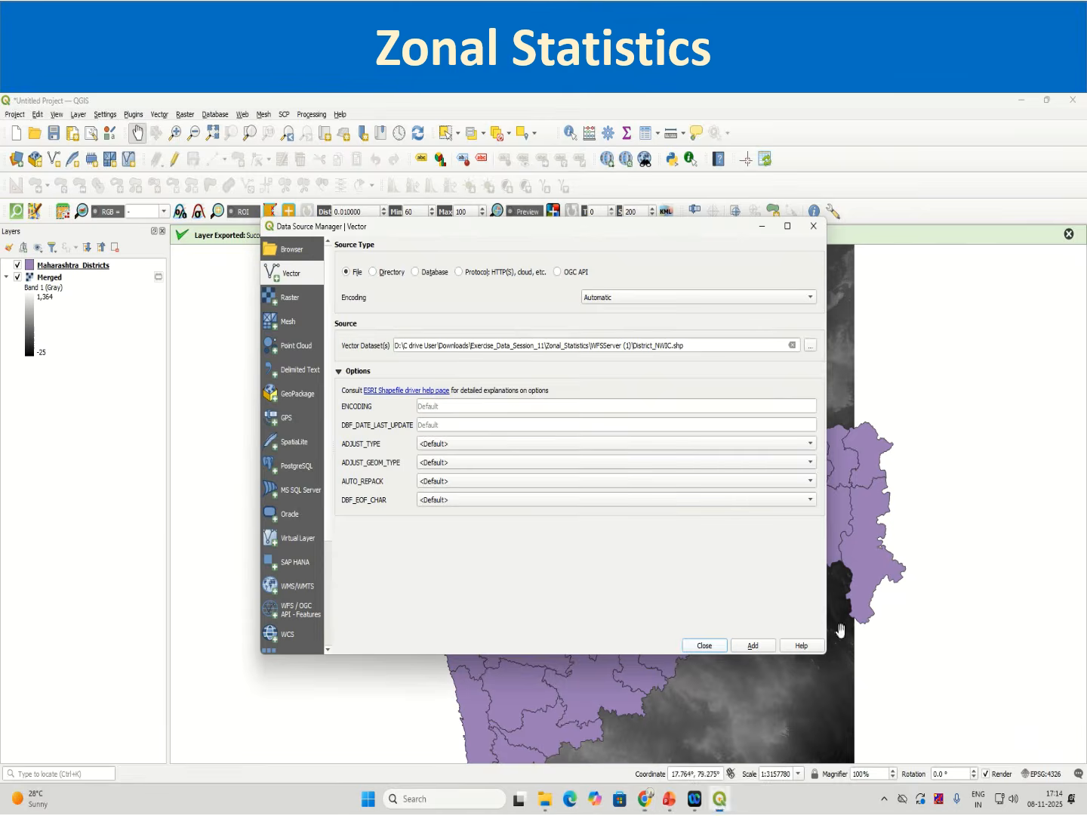
key(Escape)
scroll(807, 496, down, 2)
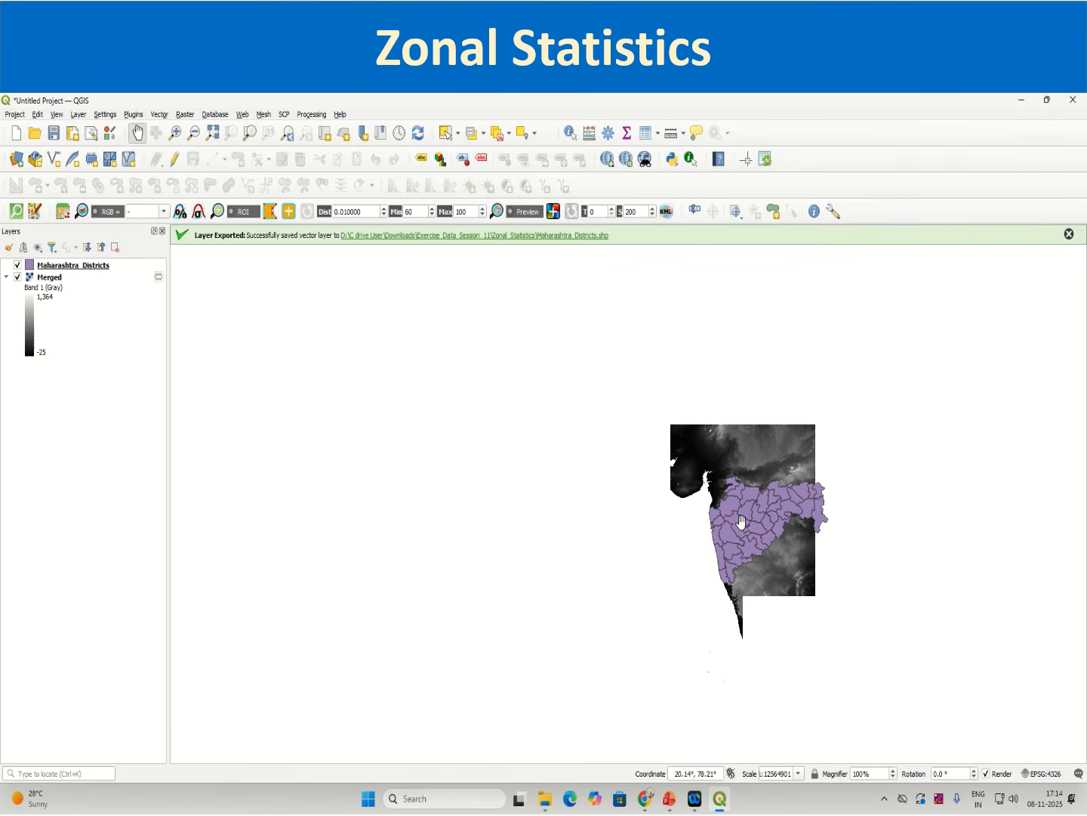
click(17, 266)
click(17, 266)
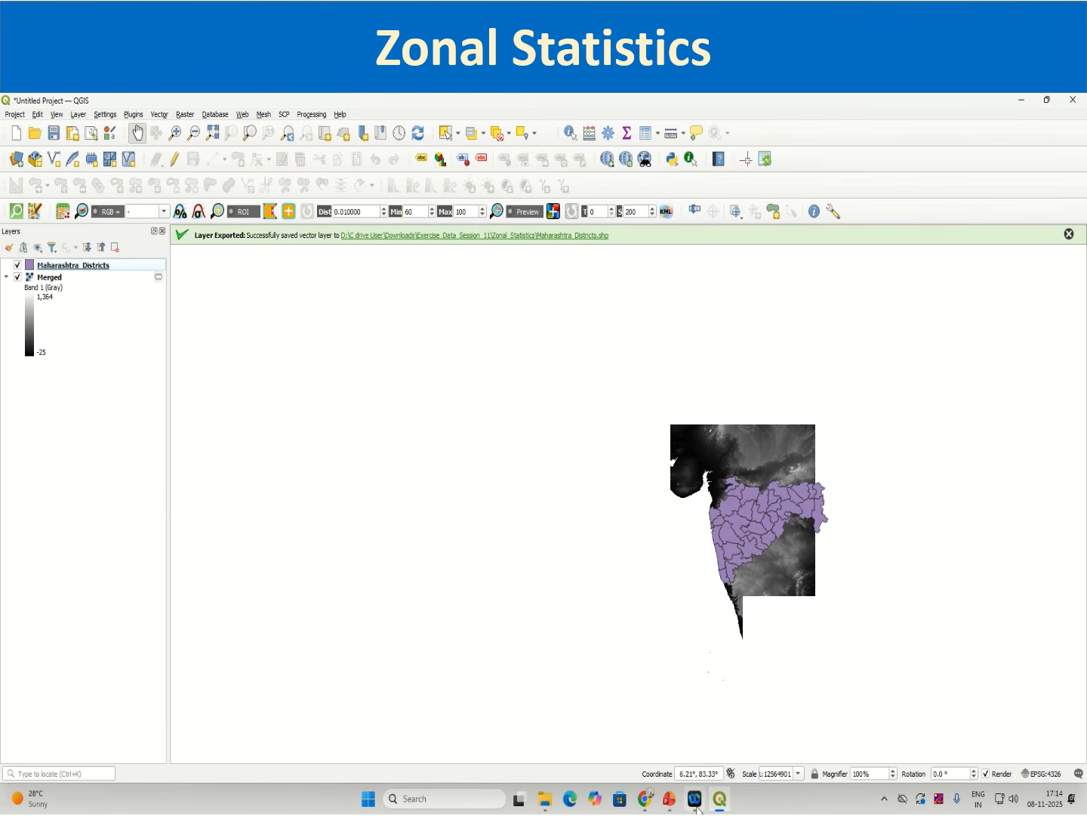
Step: Return to the SRTM download manager and search for a 5 x 5 degree GeoTIFF tile over central India
click(645, 798)
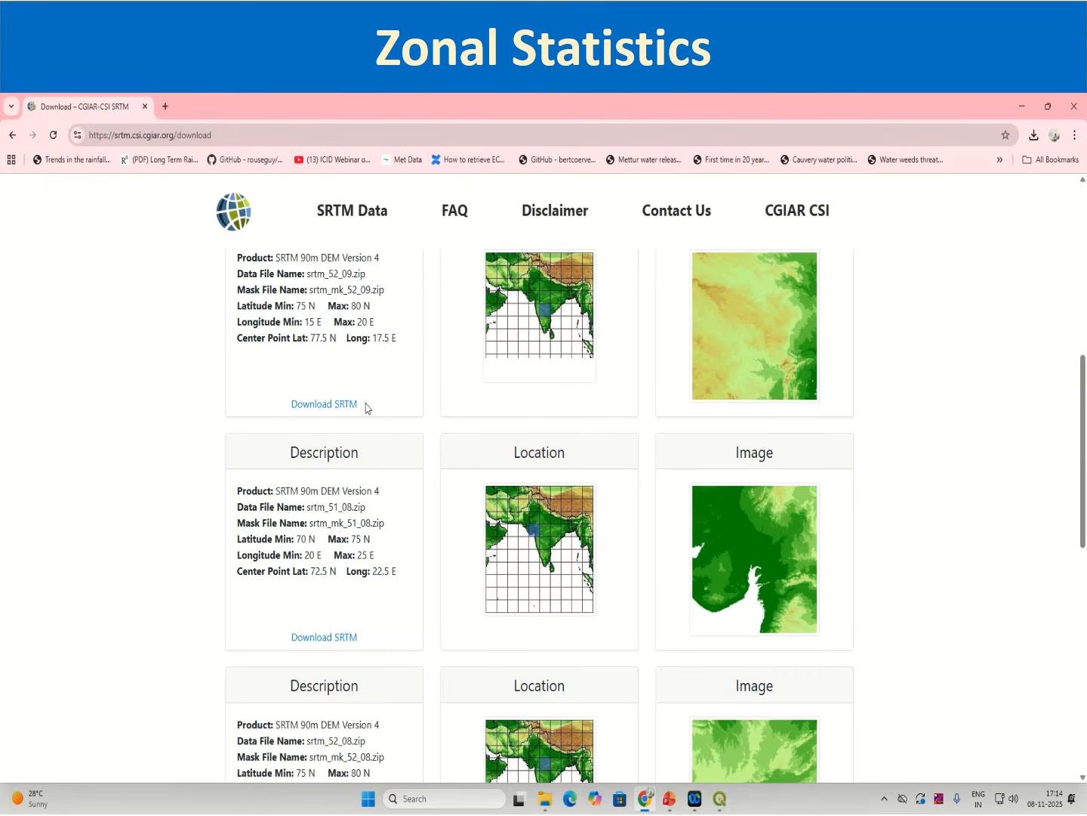
click(12, 135)
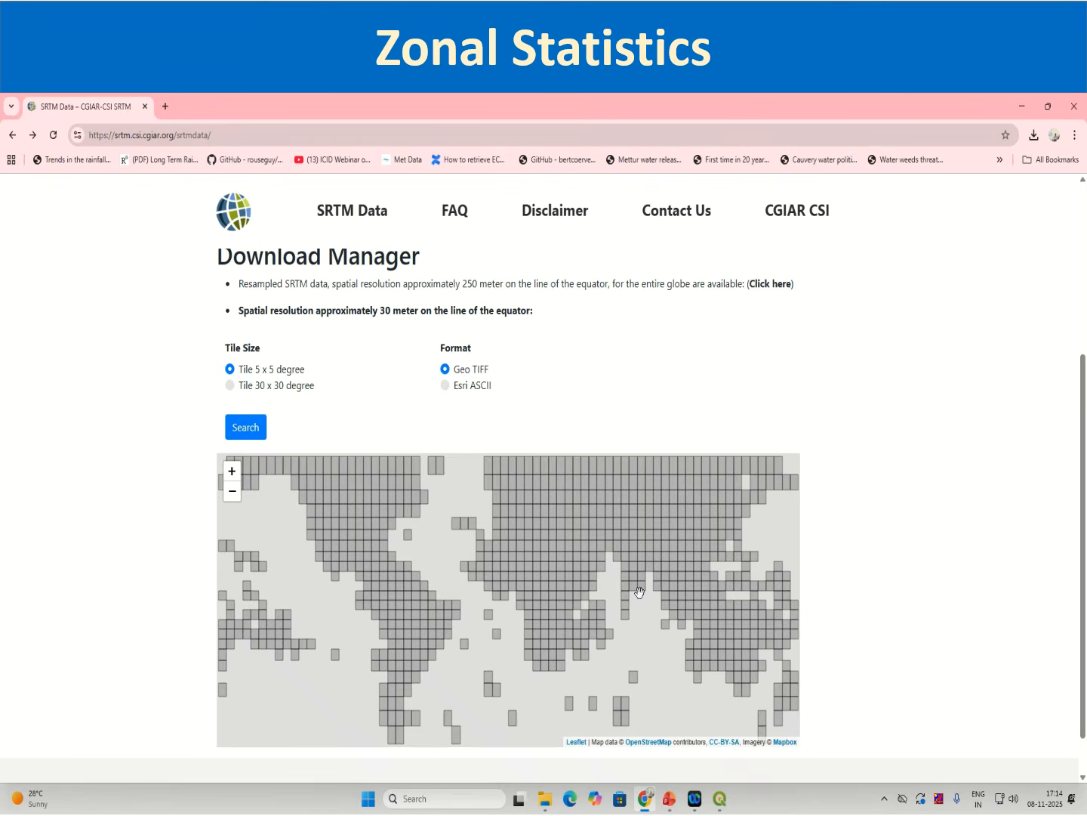
click(642, 567)
click(245, 427)
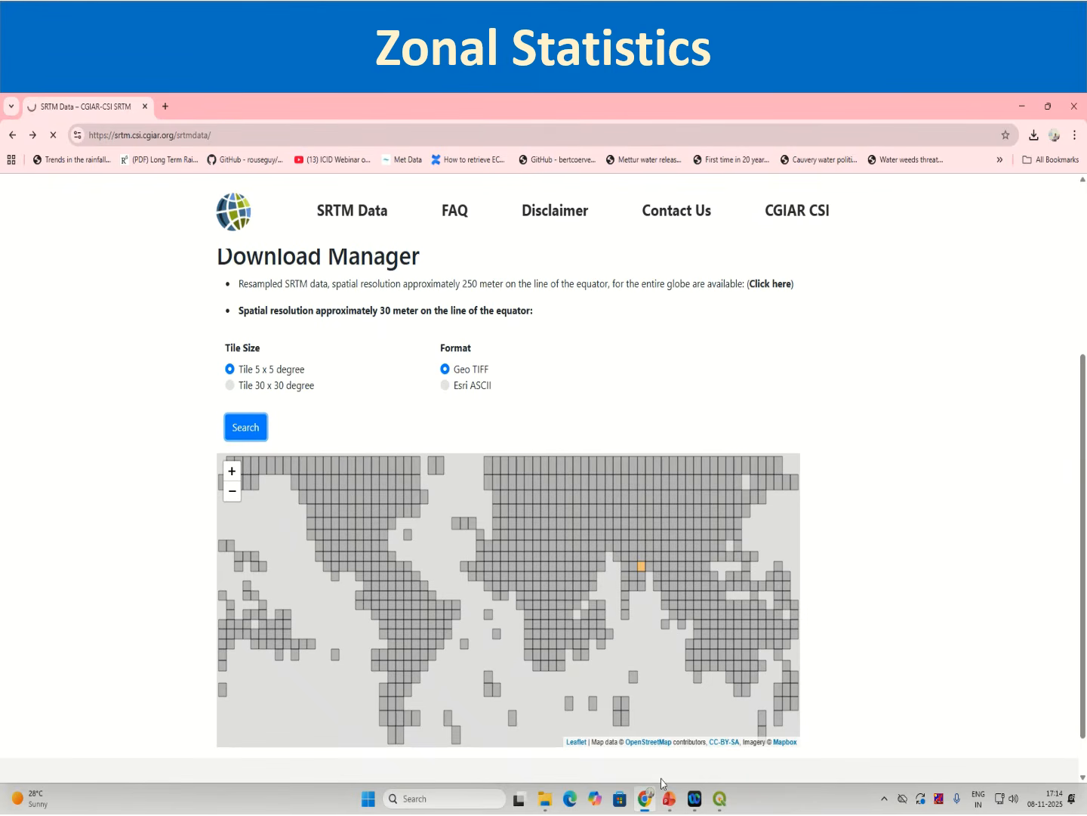
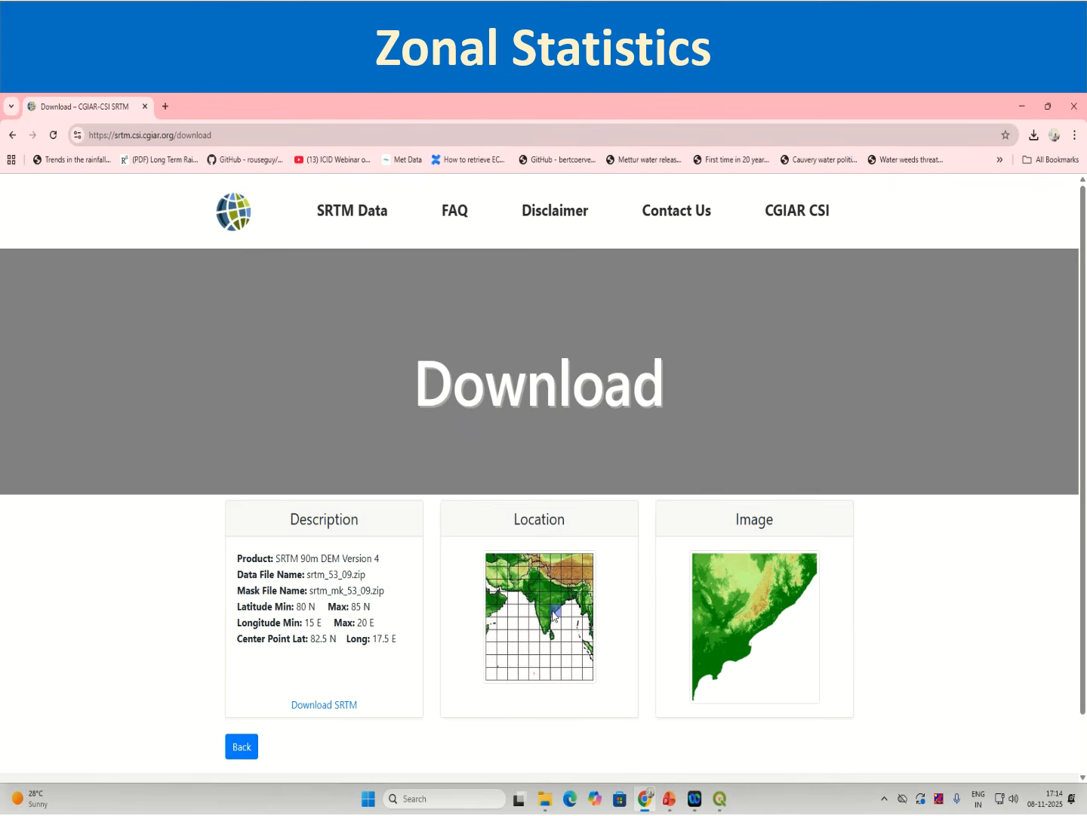
Step: Switch to QGIS and hide the Merged raster layer to view the district boundaries alone
click(723, 802)
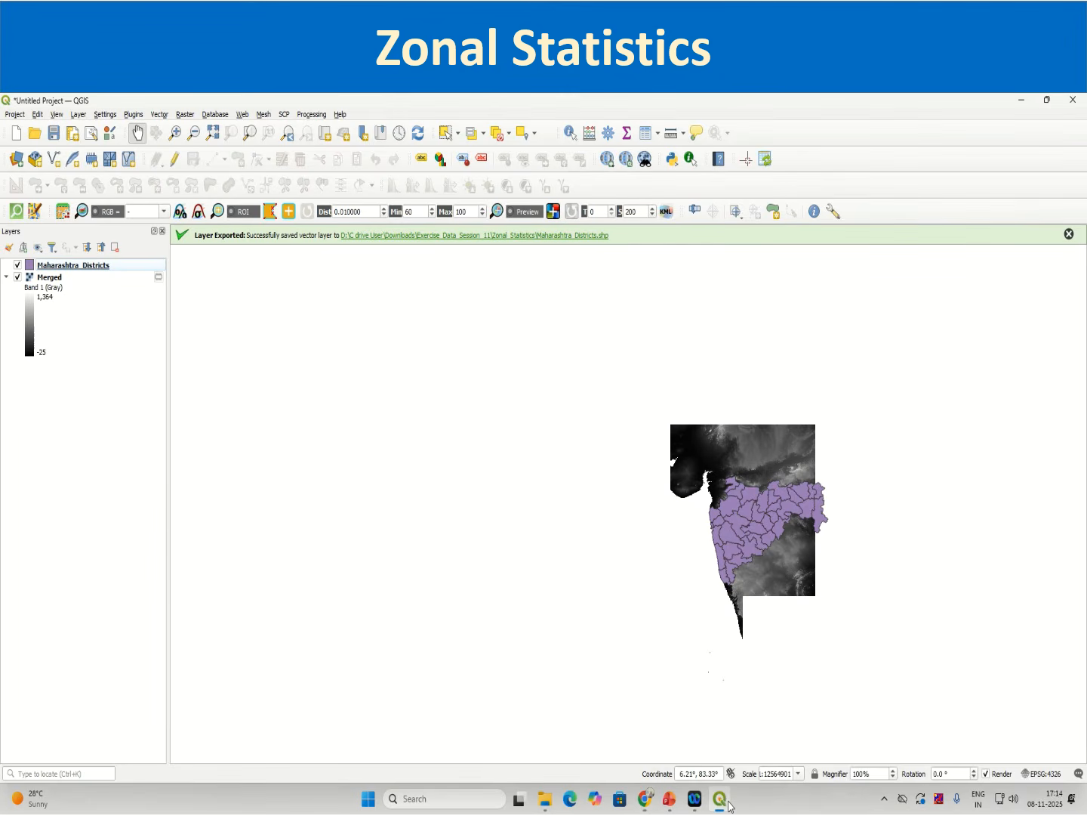
click(728, 806)
click(728, 806)
click(18, 277)
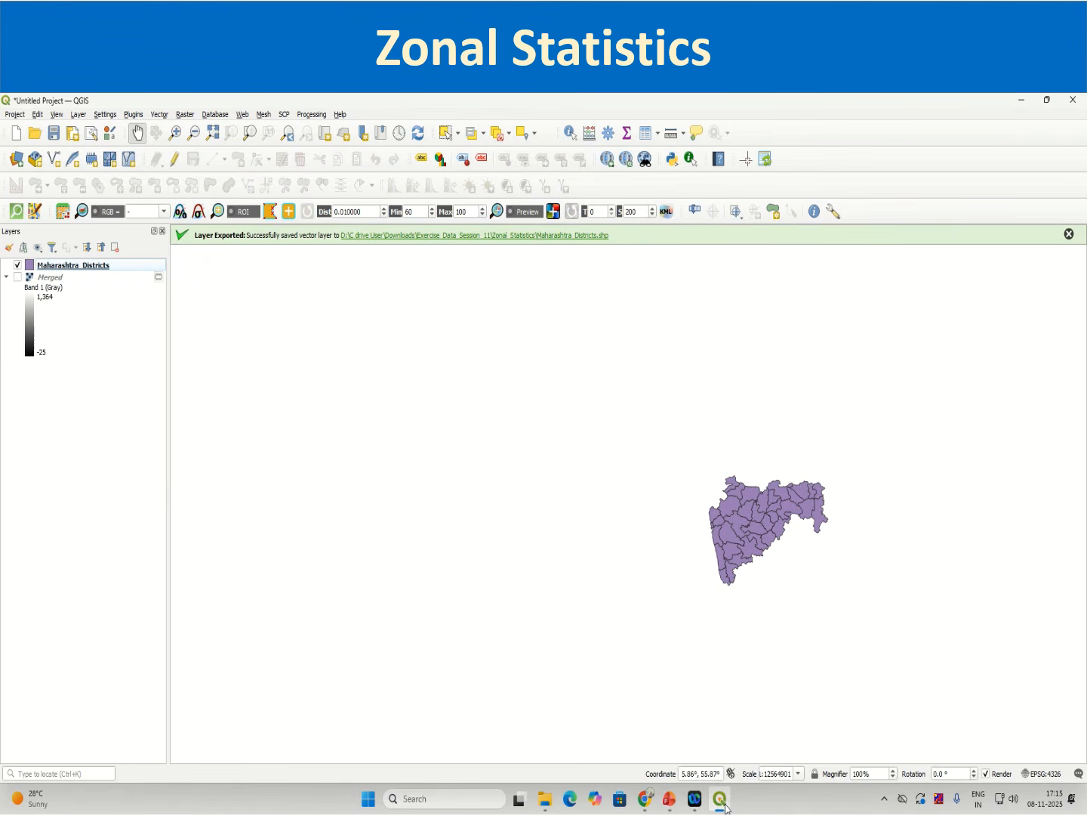
mouse_move(728, 805)
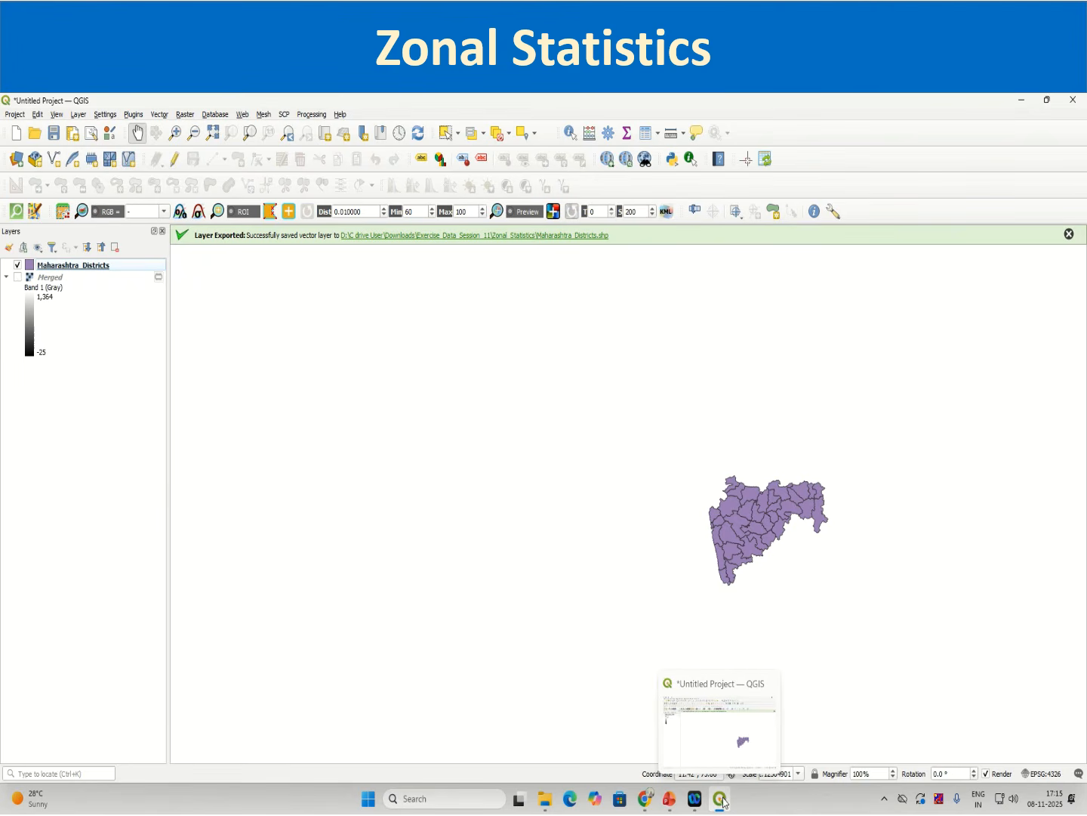
Step: Add the srtm_51_08.tif raster from the Zonal_Statistics folder as a layer and close the Data Source Manager
click(17, 159)
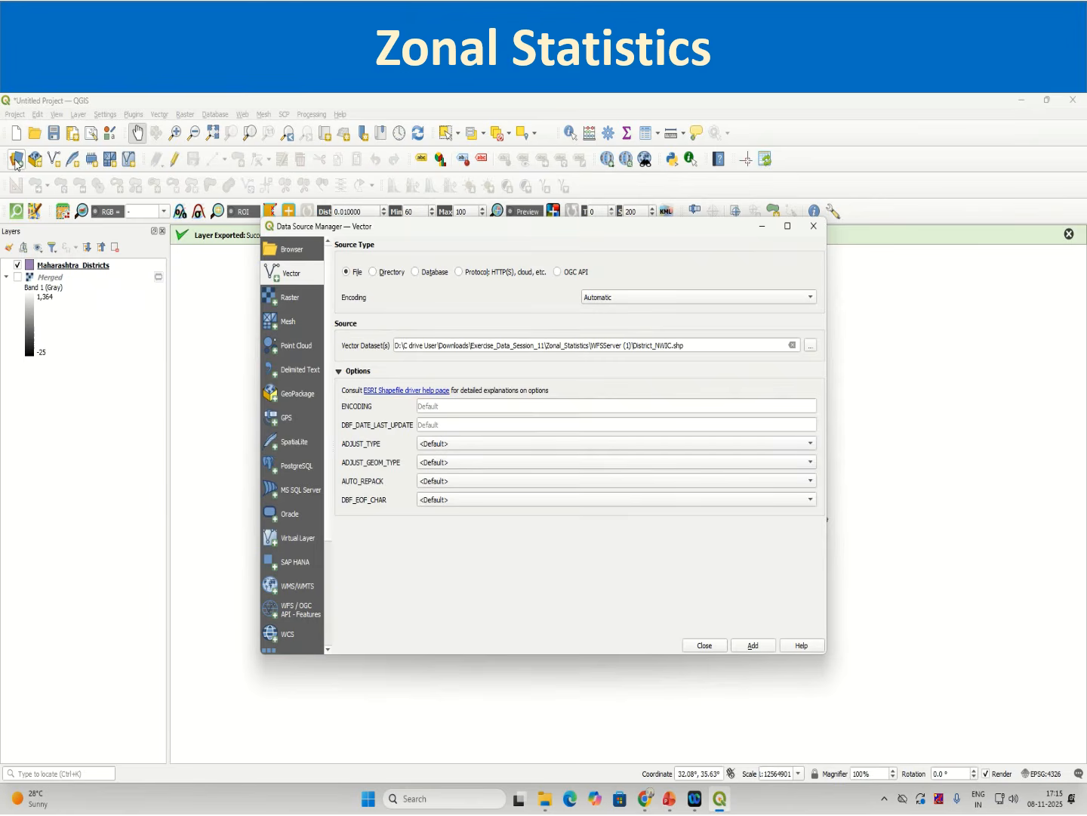
click(292, 303)
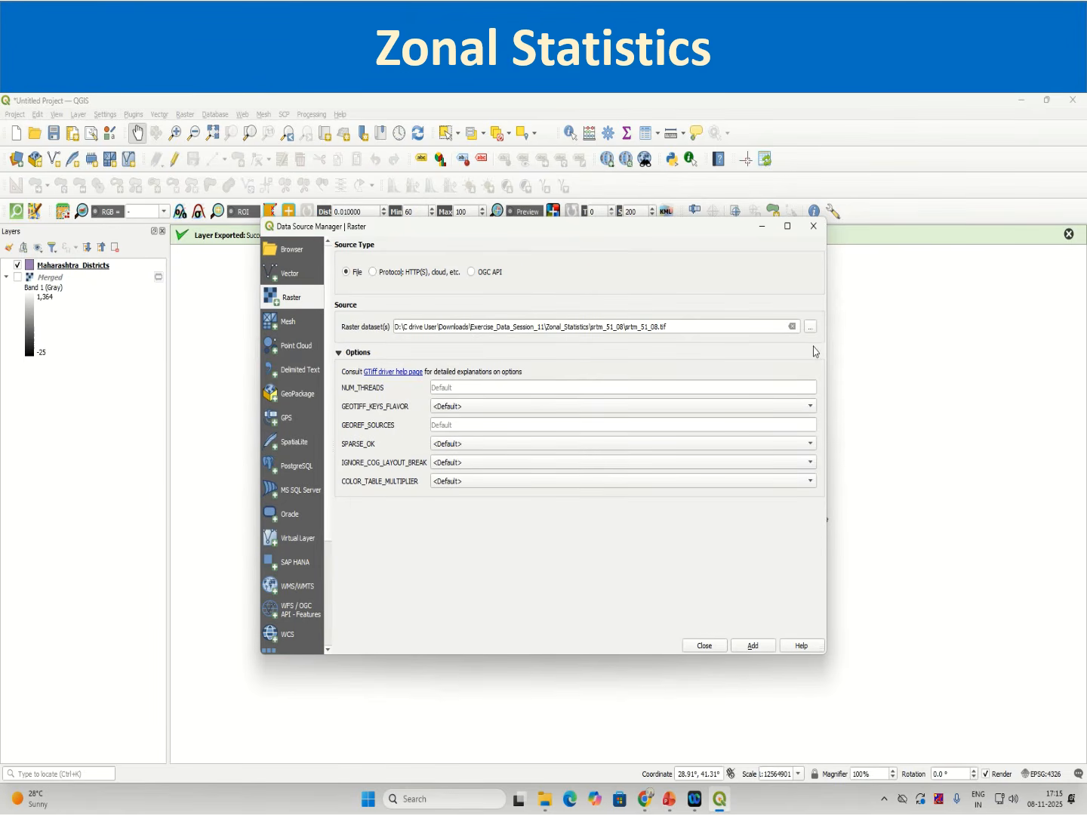
click(759, 648)
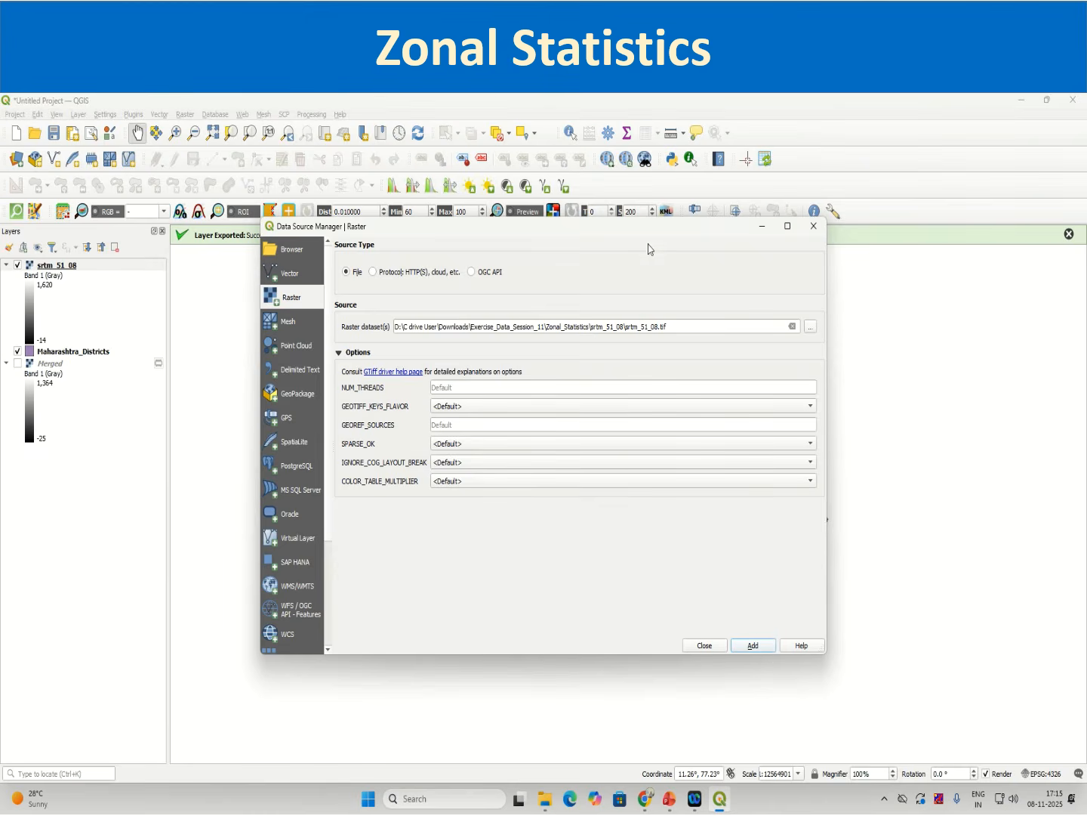
drag(648, 226, 750, 787)
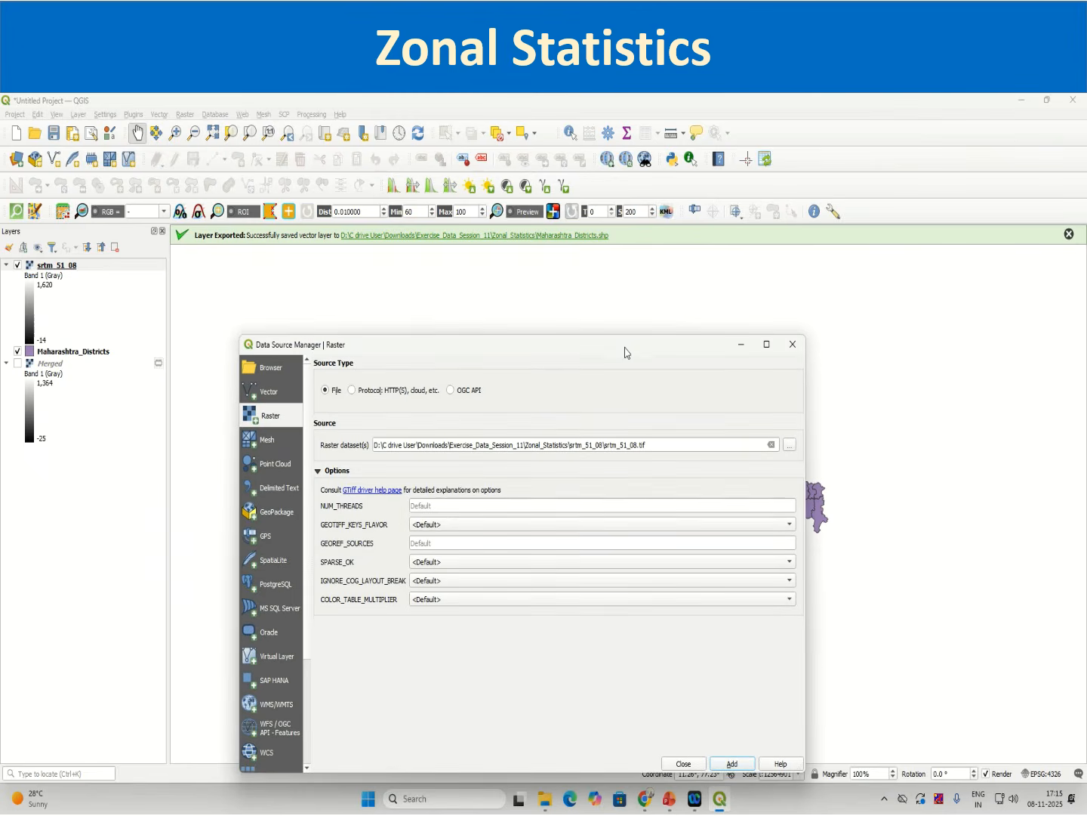
click(680, 763)
Step: Remove the srtm_51_08 layer from the project
right_click(66, 265)
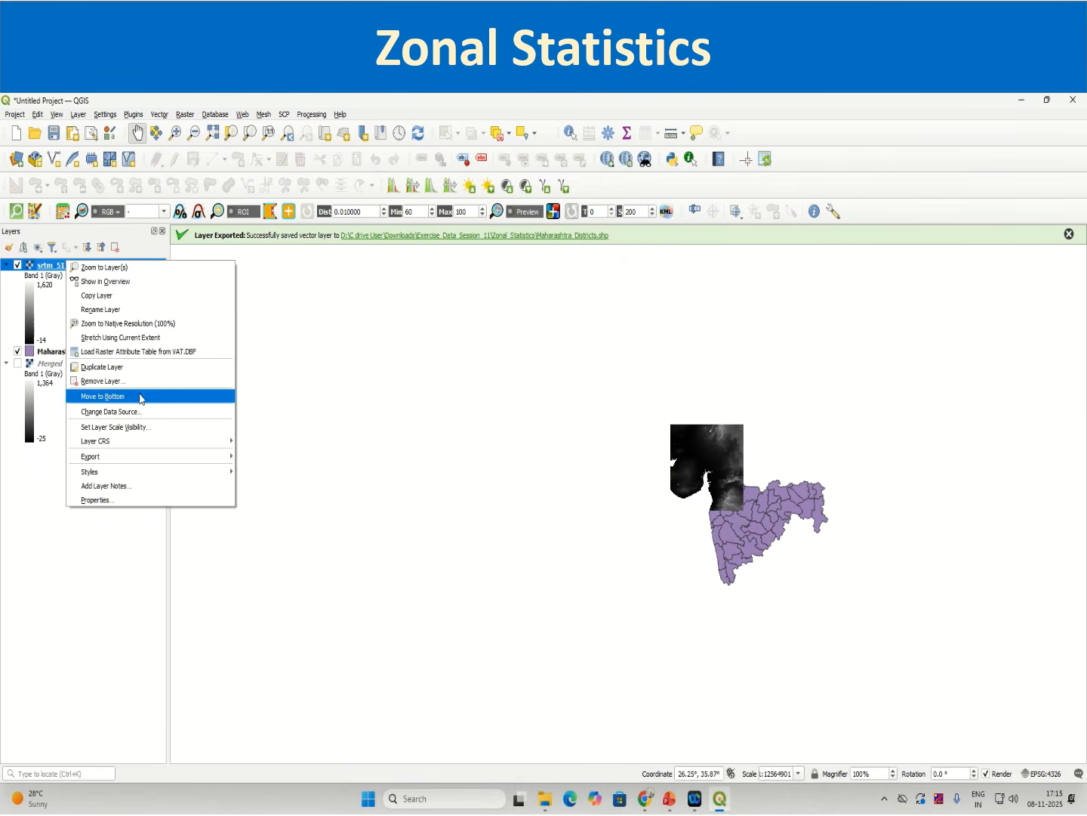
click(113, 379)
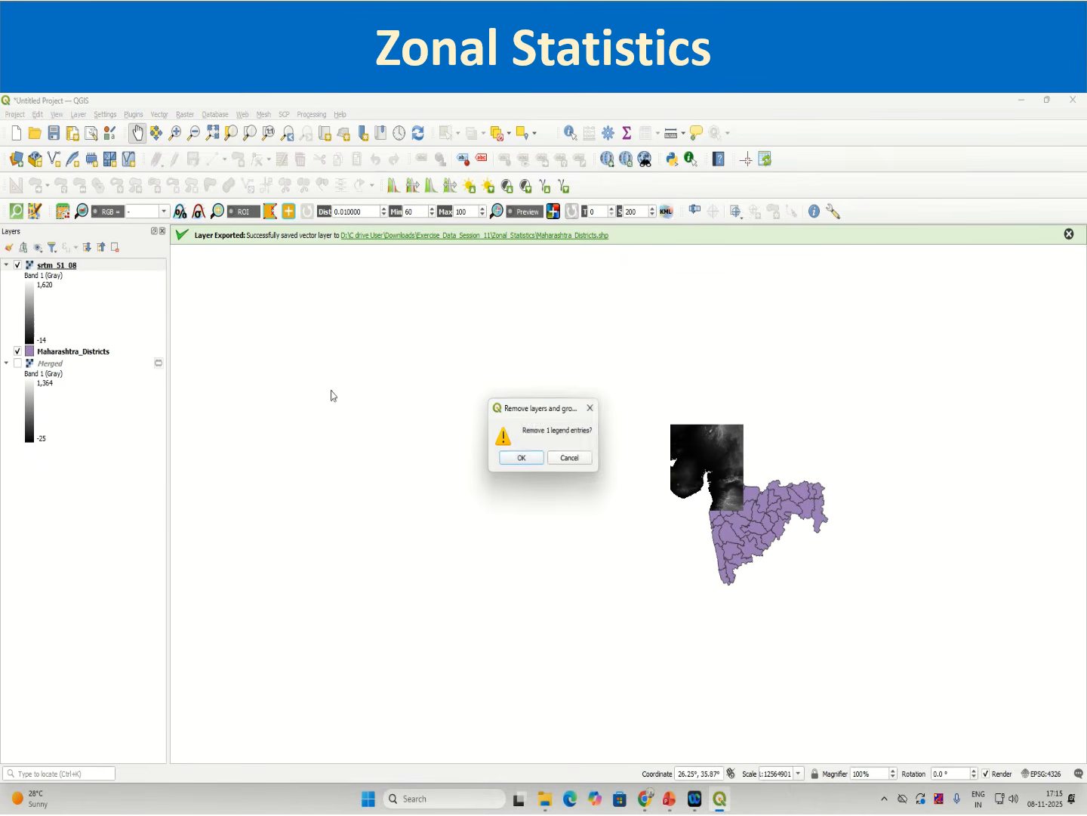
click(519, 457)
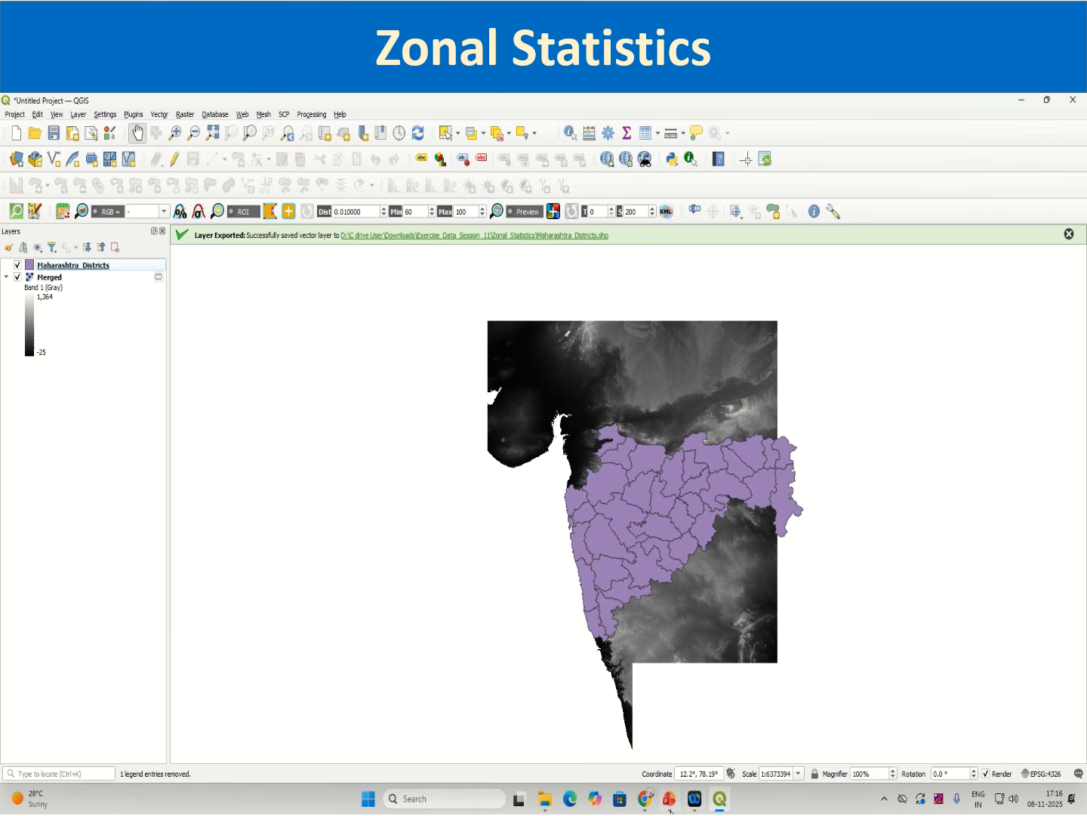
Step: Download the srtm_53_09 tile and move its zip from Downloads into the Exercise_Data_Session_11 Zonal_Statistics folder
click(646, 806)
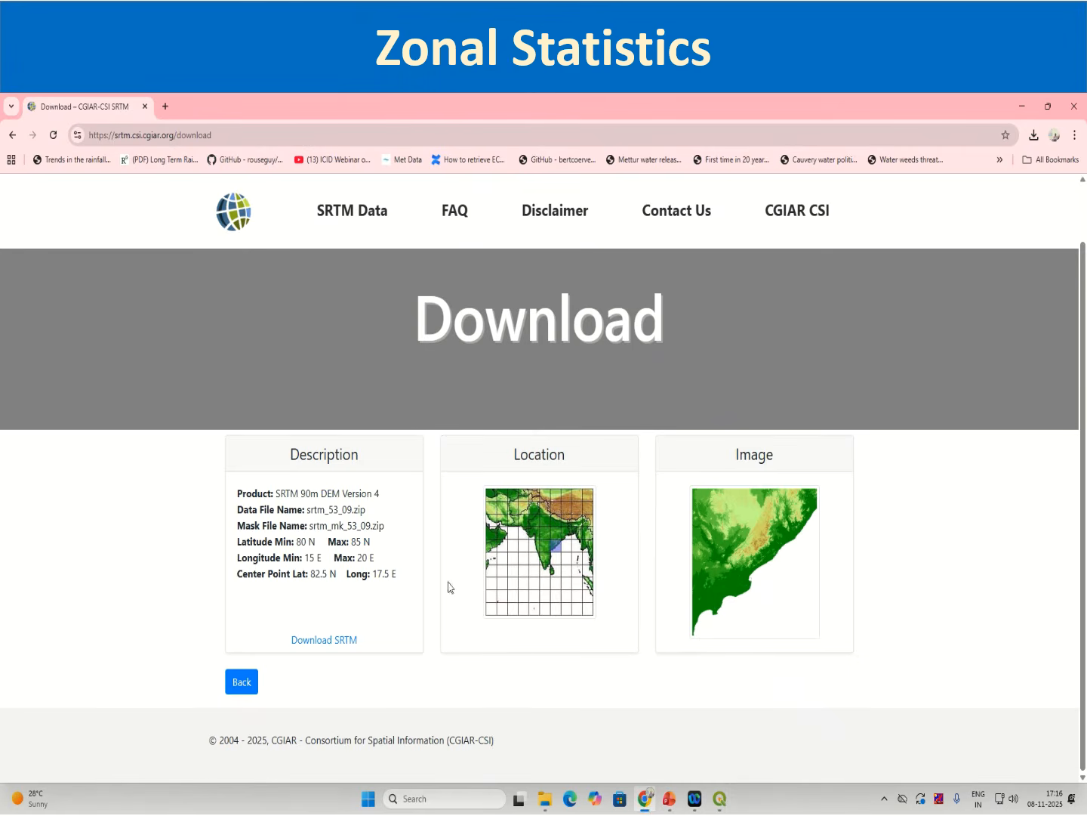
click(342, 641)
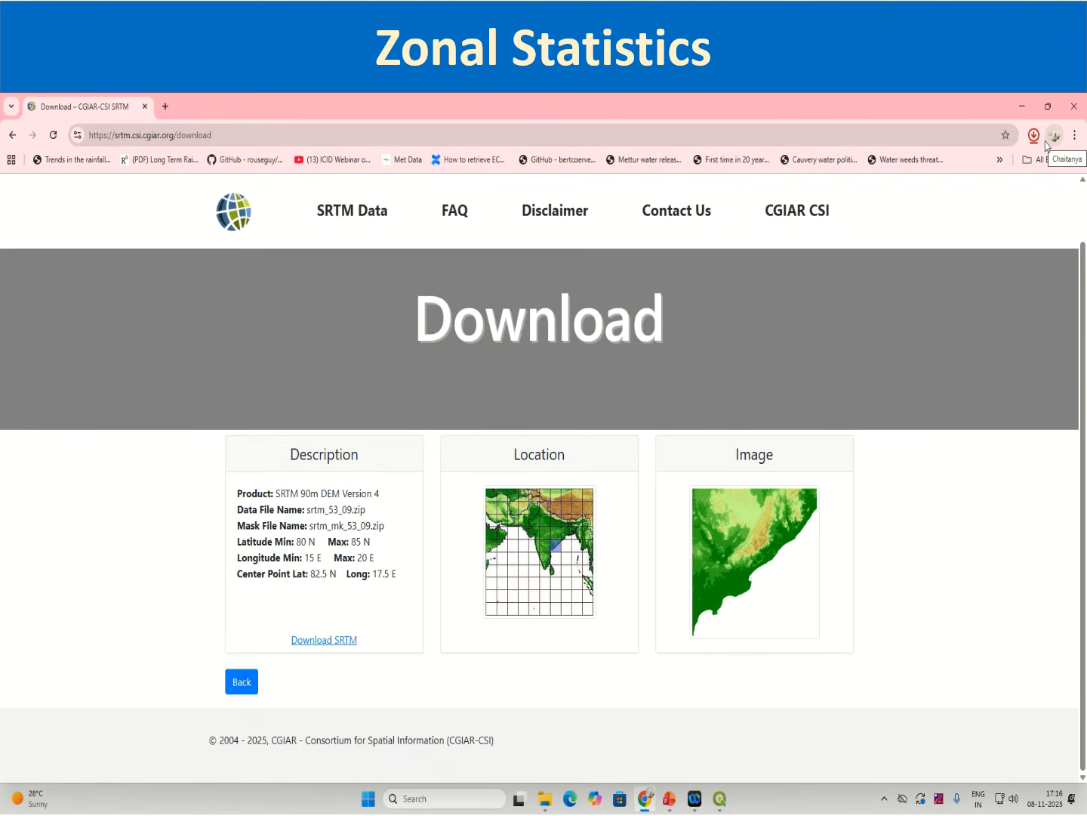
click(549, 796)
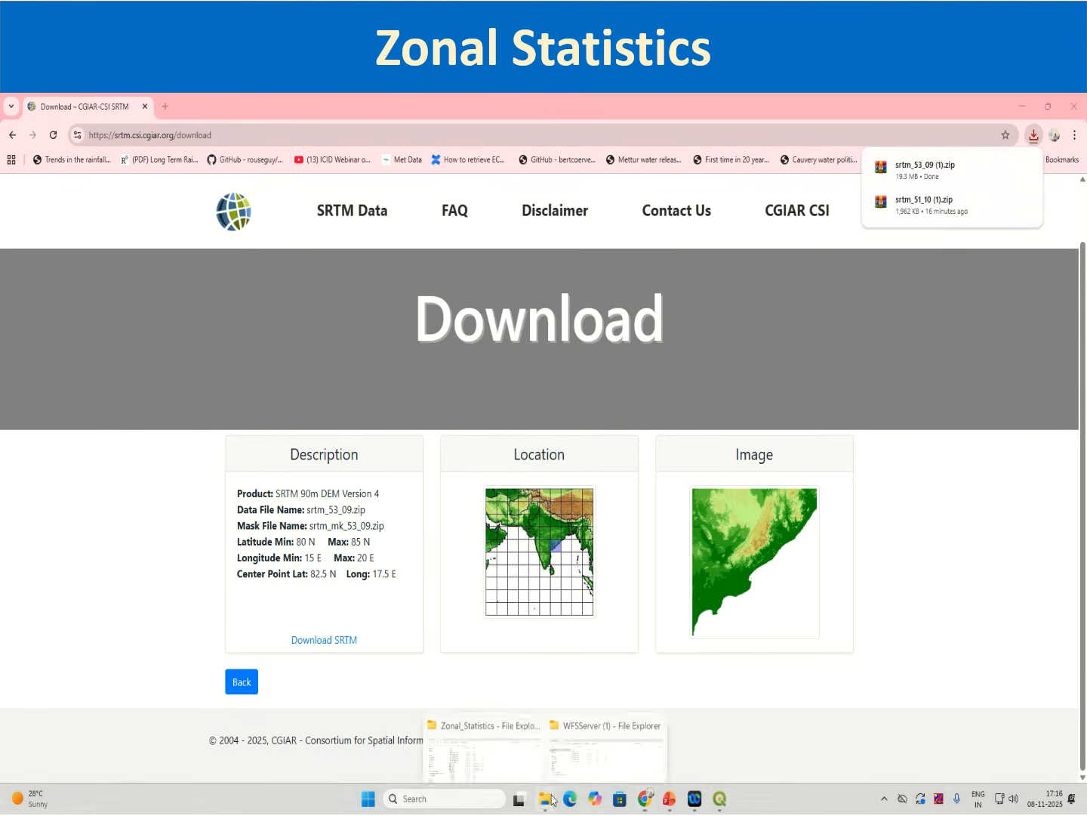
click(518, 733)
click(59, 279)
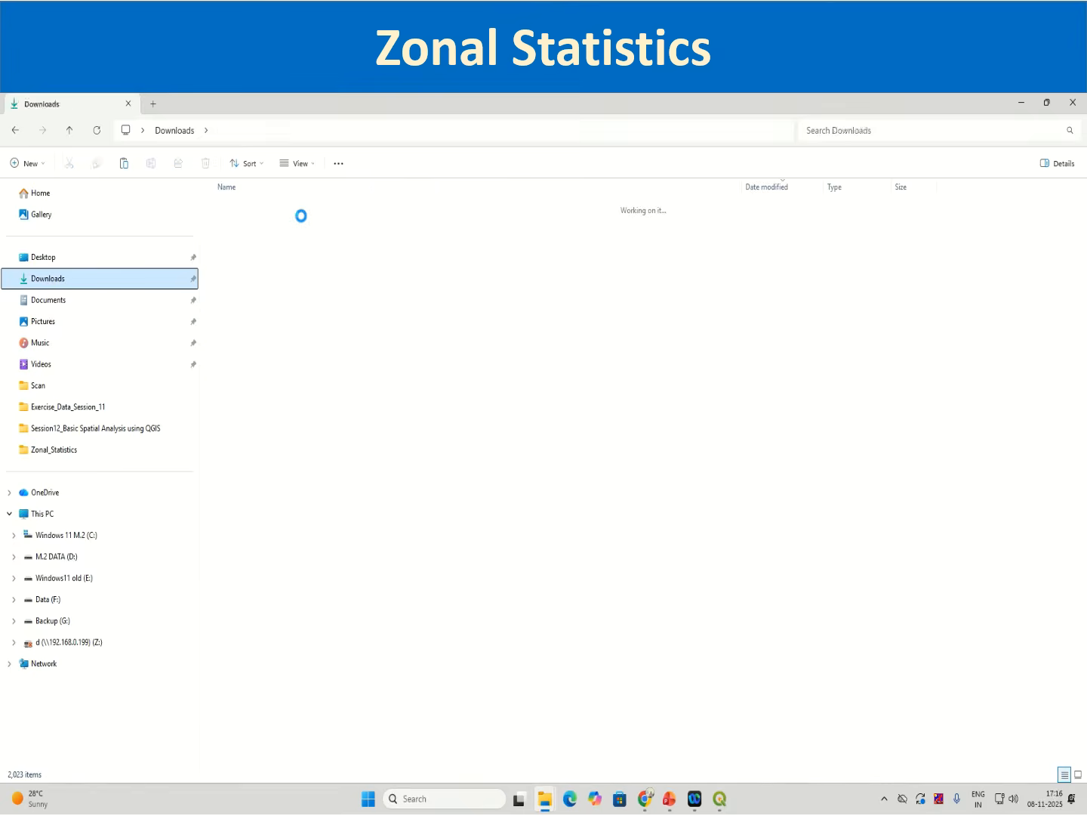
click(266, 229)
right_click(268, 230)
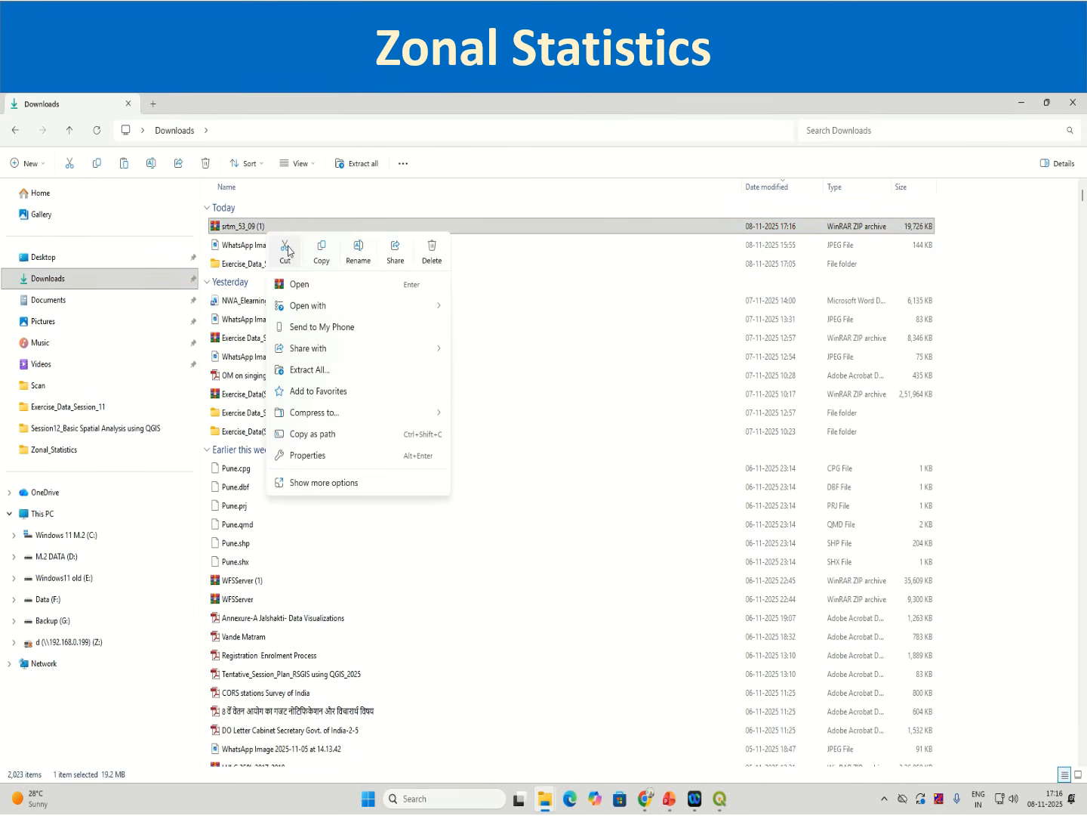
key(Escape)
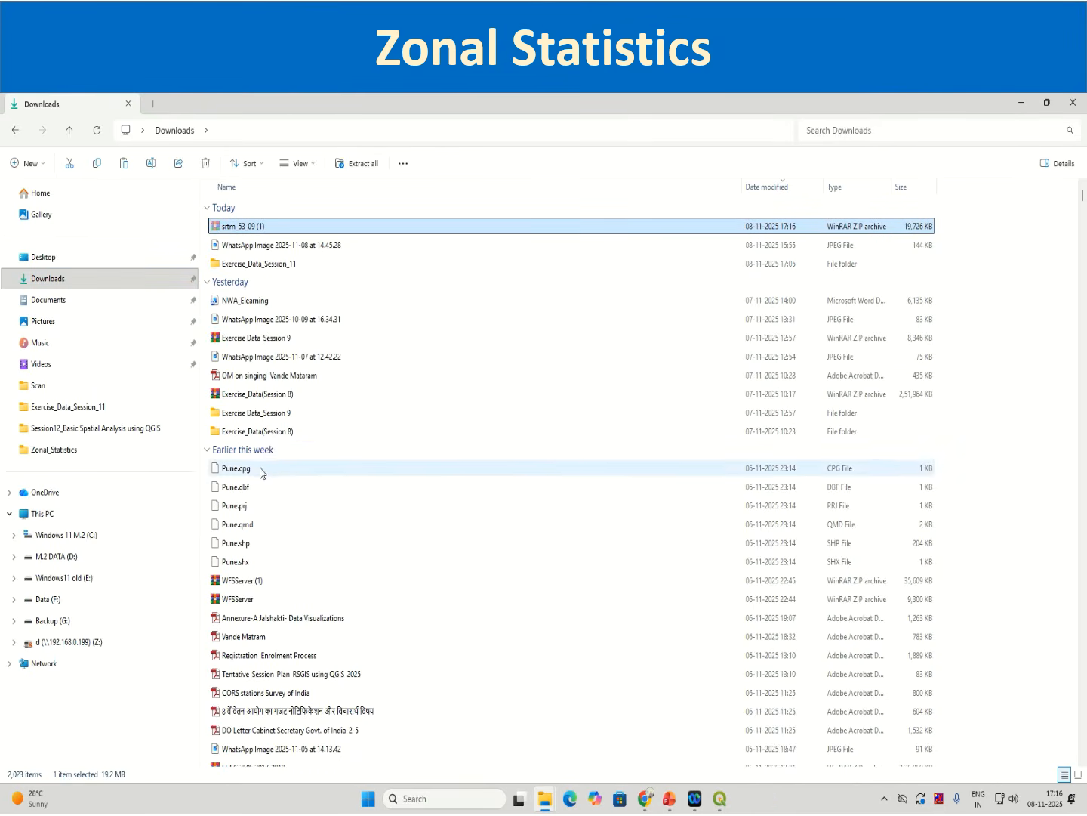
double_click(227, 264)
scroll(335, 646, down, 10)
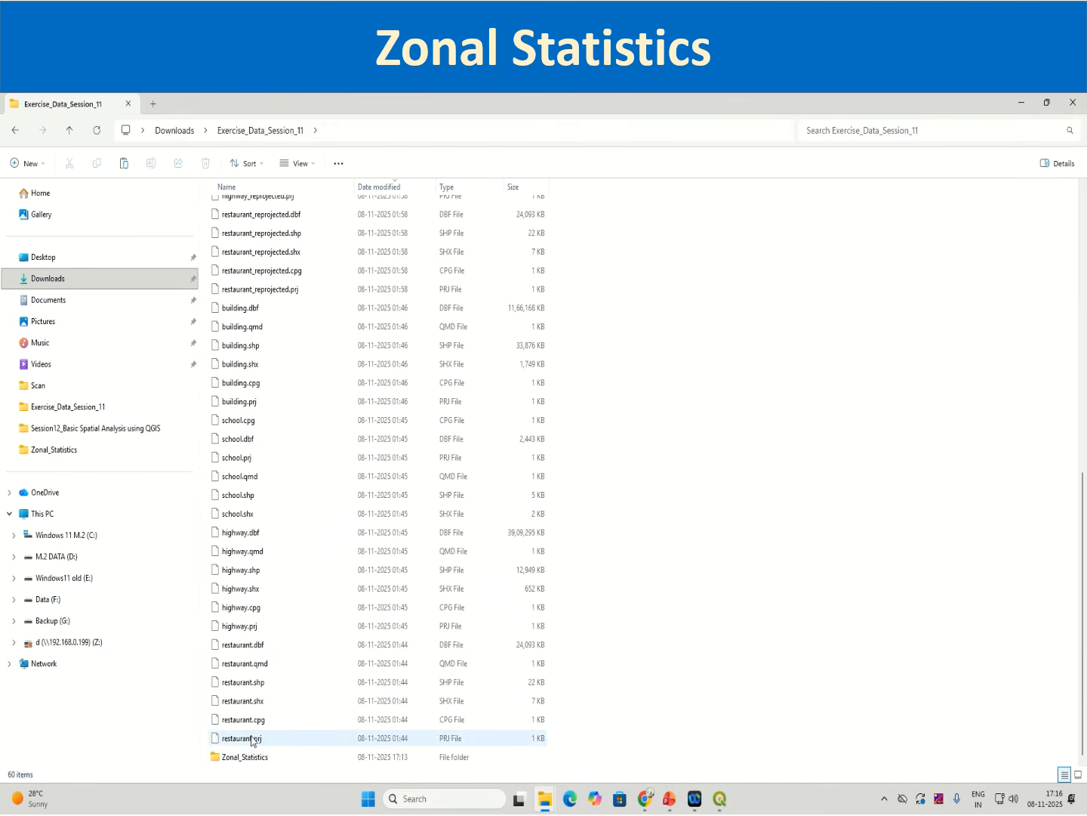
double_click(256, 757)
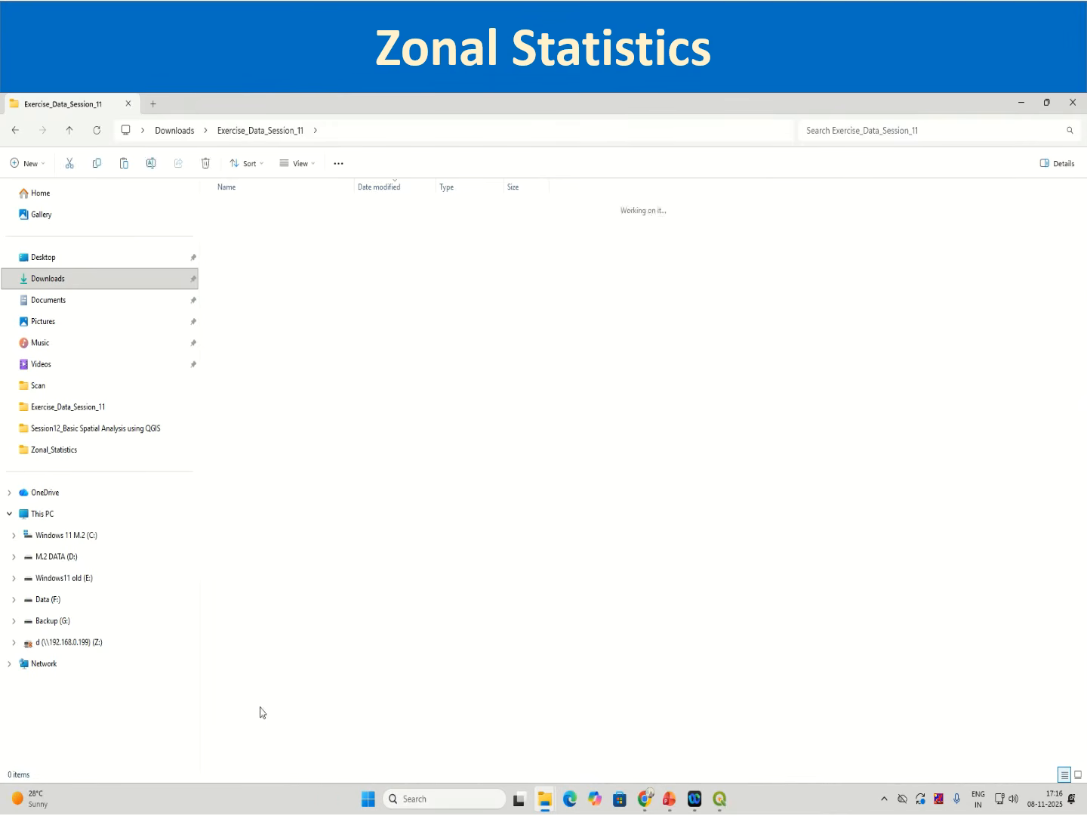
right_click(299, 660)
click(315, 668)
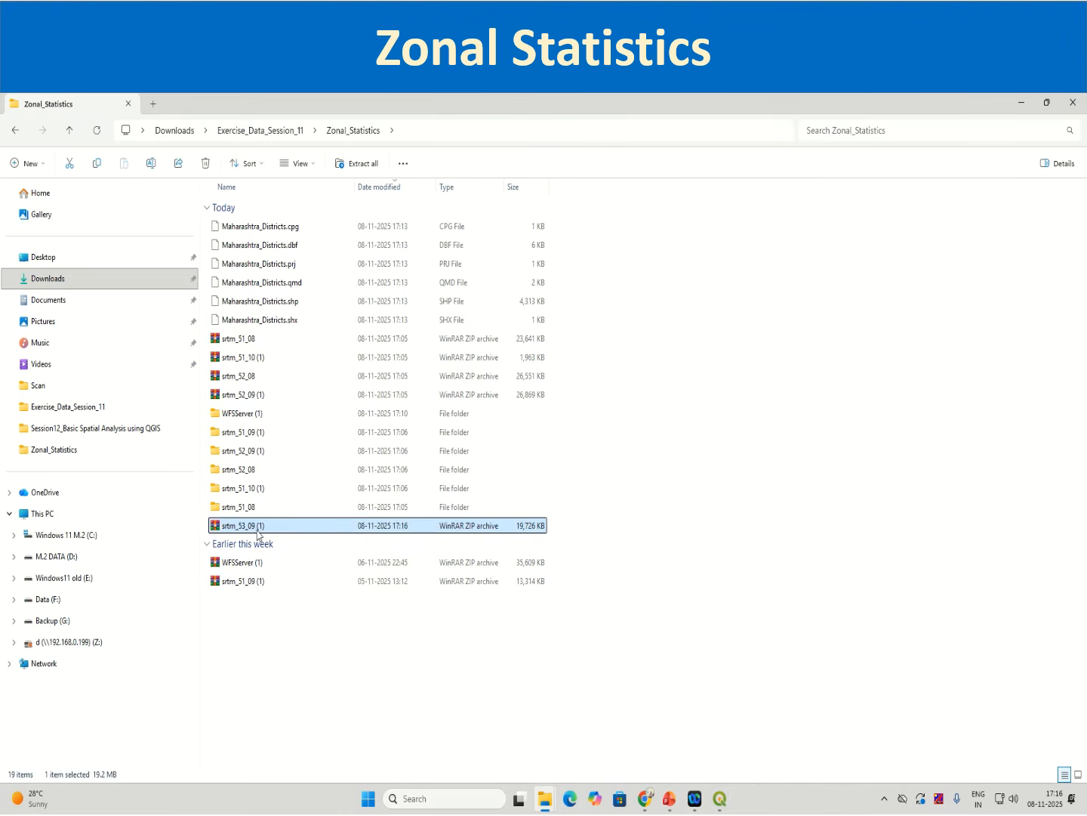
Step: Extract the srtm_53_09 (1) zip archive into its own folder
right_click(261, 531)
click(315, 402)
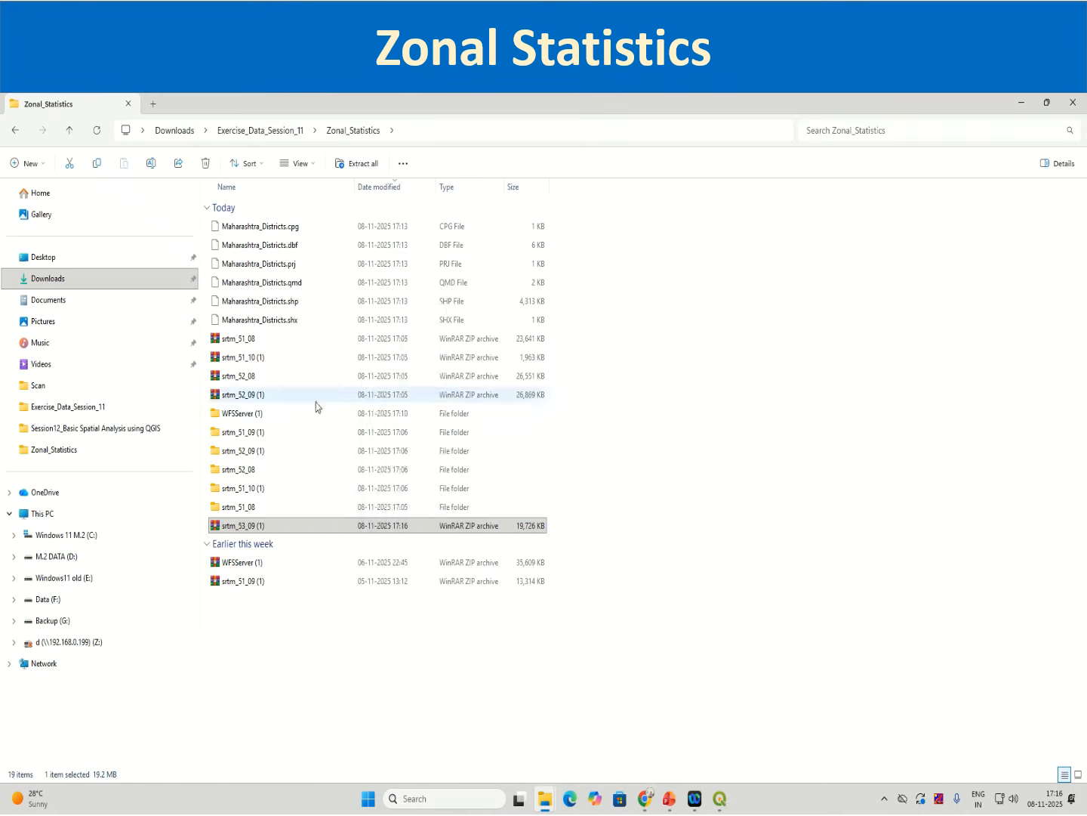
click(635, 573)
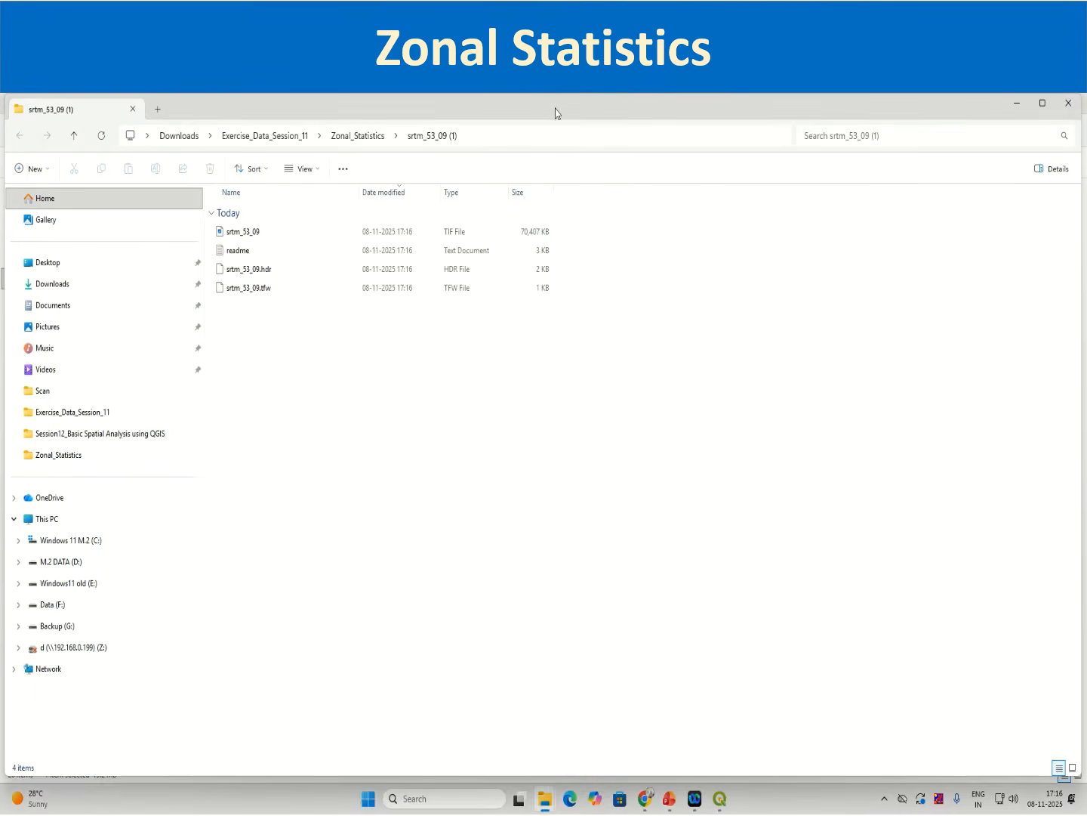
drag(556, 99, 769, 142)
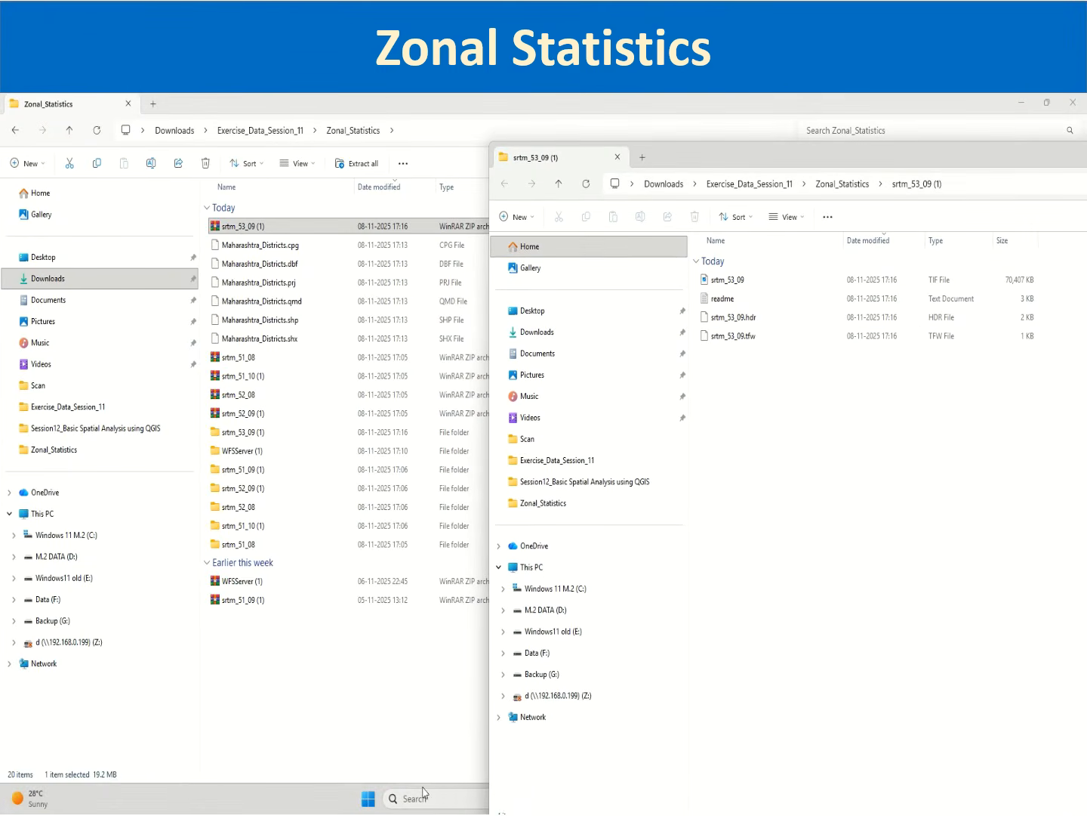
Step: Load the extracted srtm_53_09 GeoTIFF into the QGIS project as a new raster layer
click(404, 761)
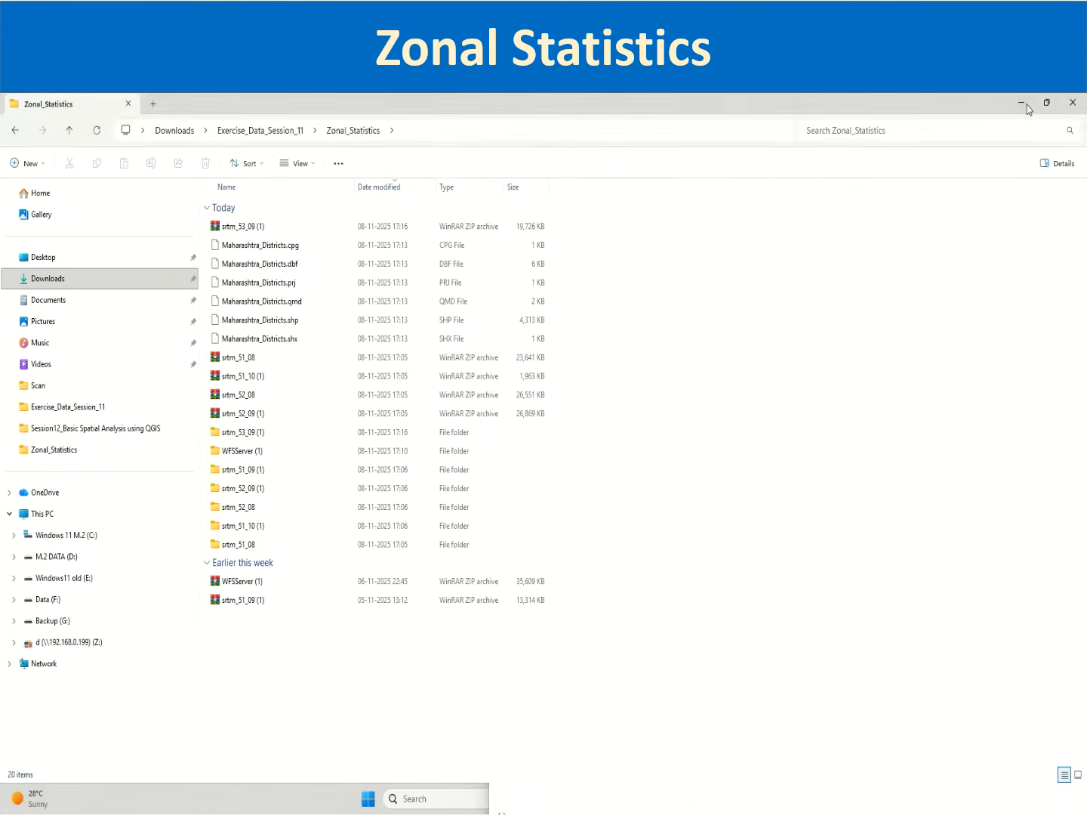
click(1025, 104)
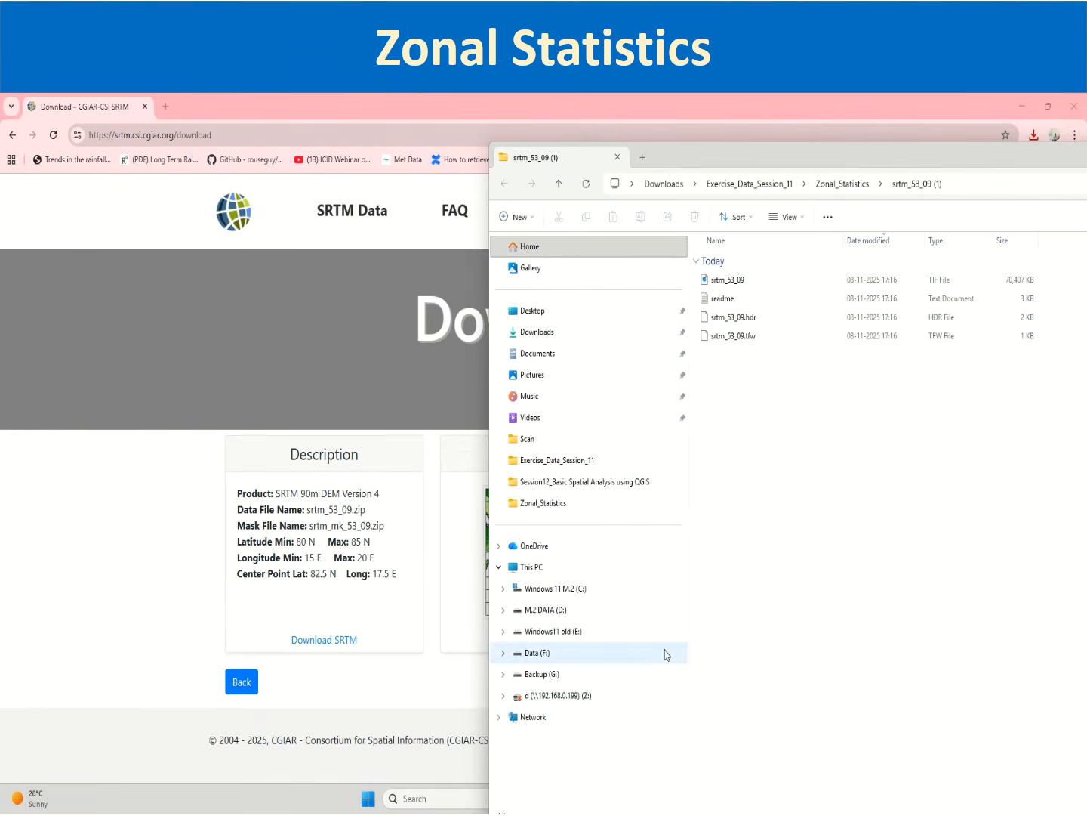
click(1001, 105)
click(1022, 106)
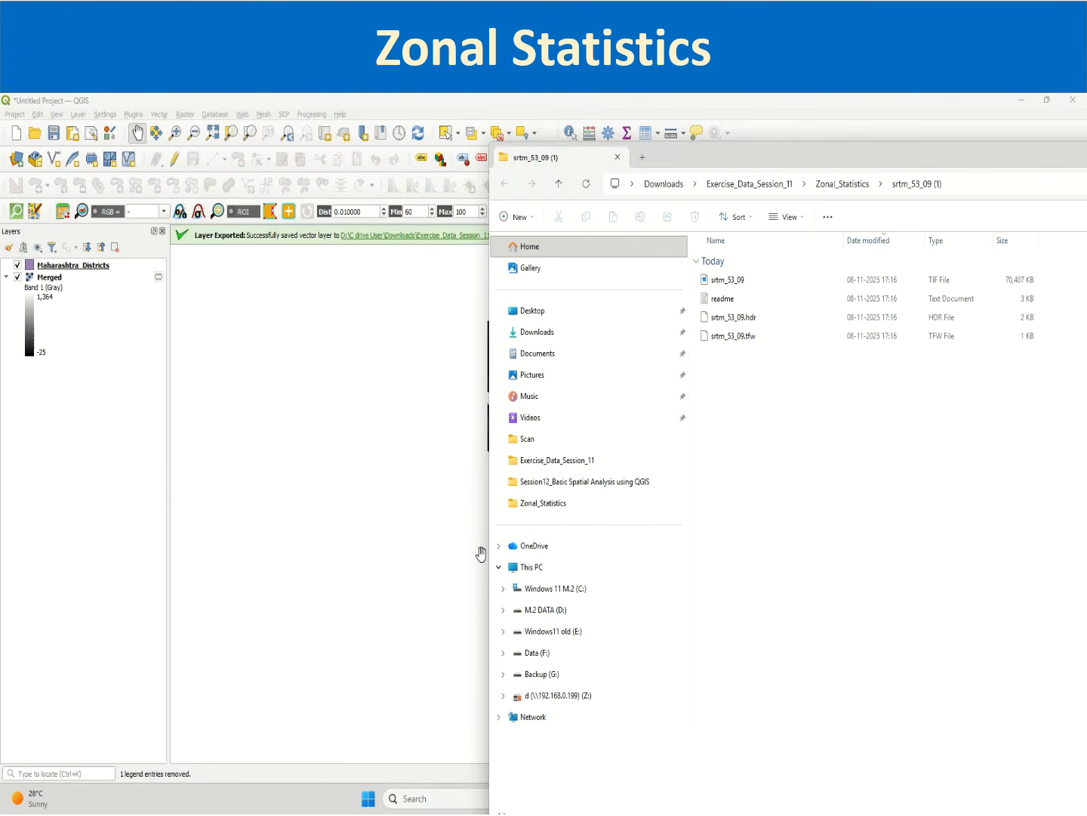
drag(736, 281, 80, 386)
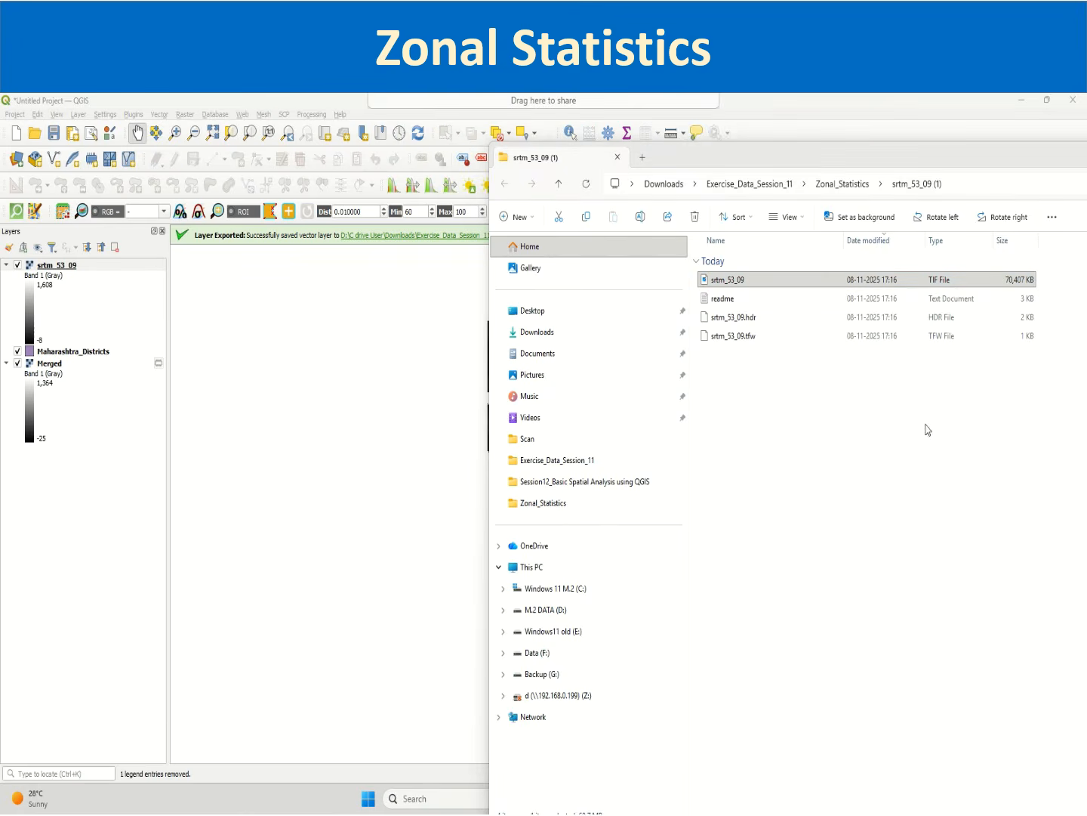
click(1024, 101)
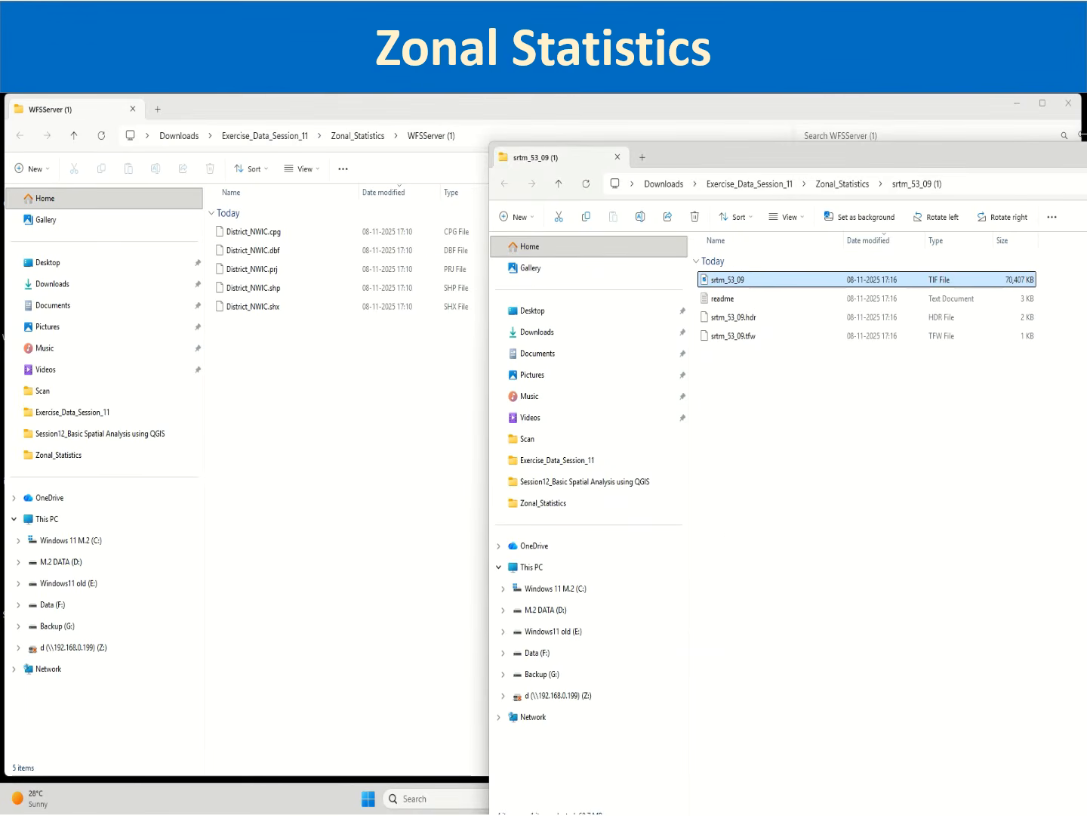
drag(1043, 152, 599, 194)
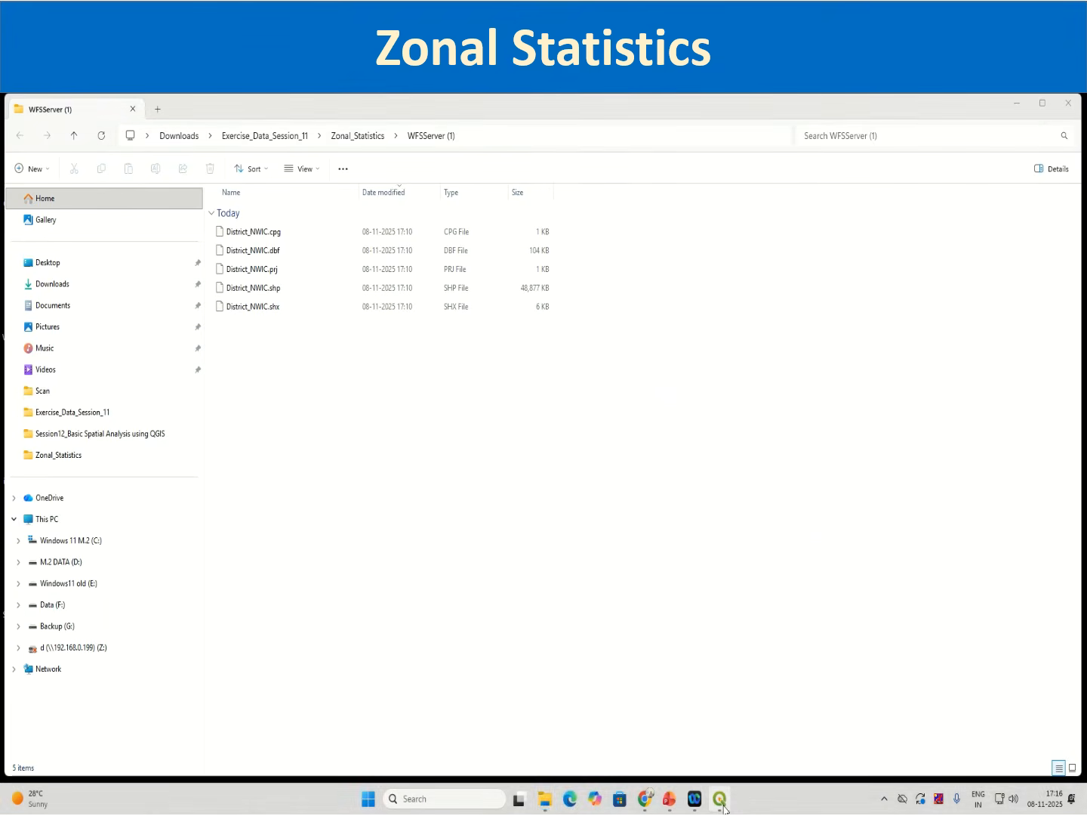
click(719, 798)
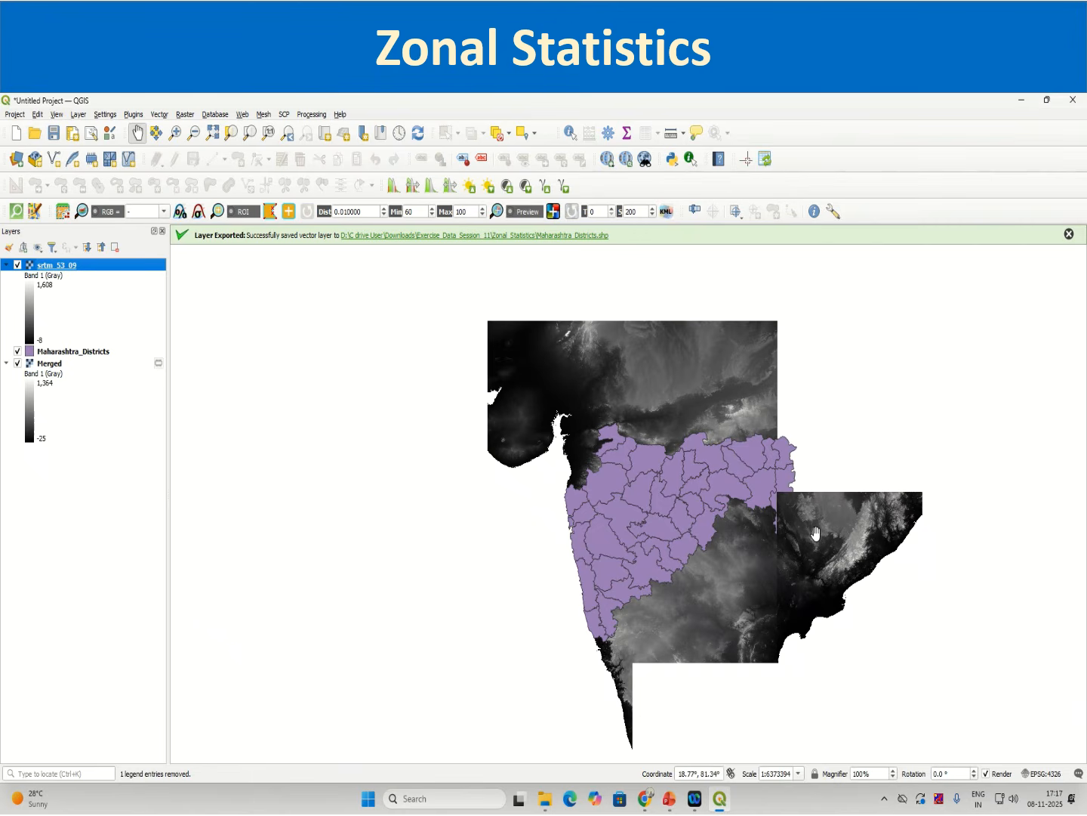
Step: Return to the SRTM Download Manager and search a 5 x 5 degree GeoTIFF tile east of Maharashtra
click(653, 807)
scroll(442, 635, up, 2)
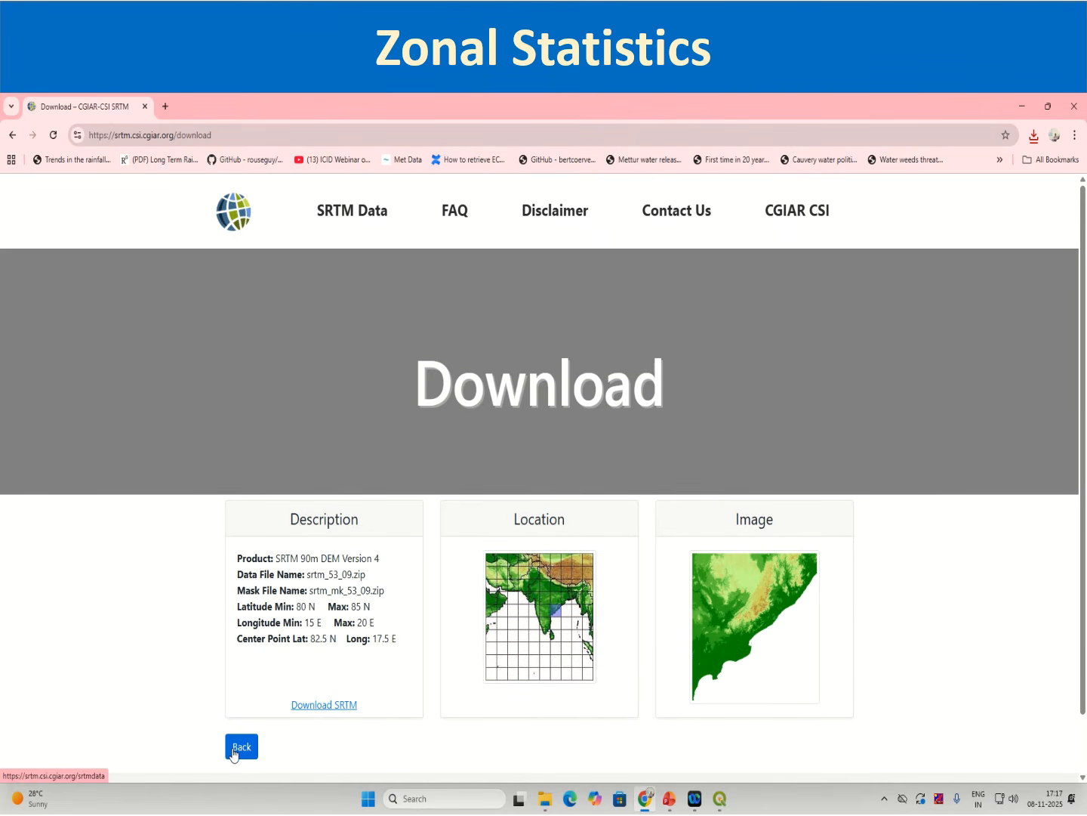
click(234, 747)
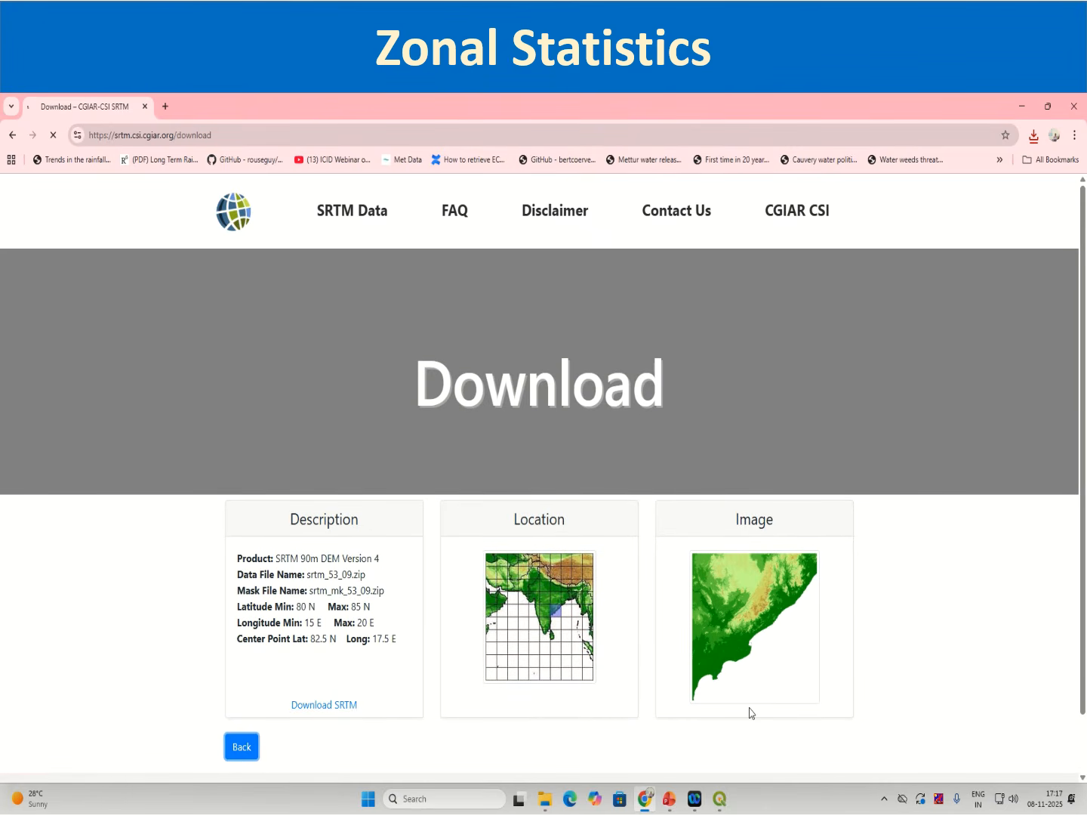
scroll(684, 742, down, 2)
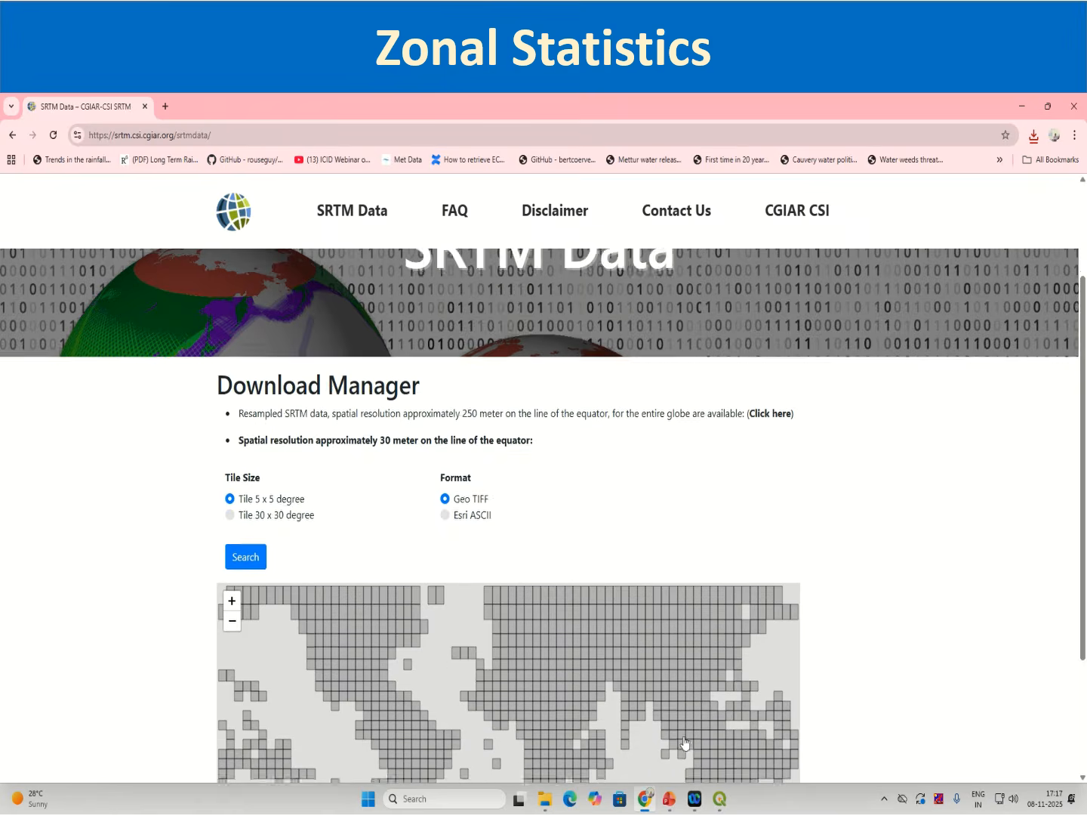
scroll(684, 742, down, 2)
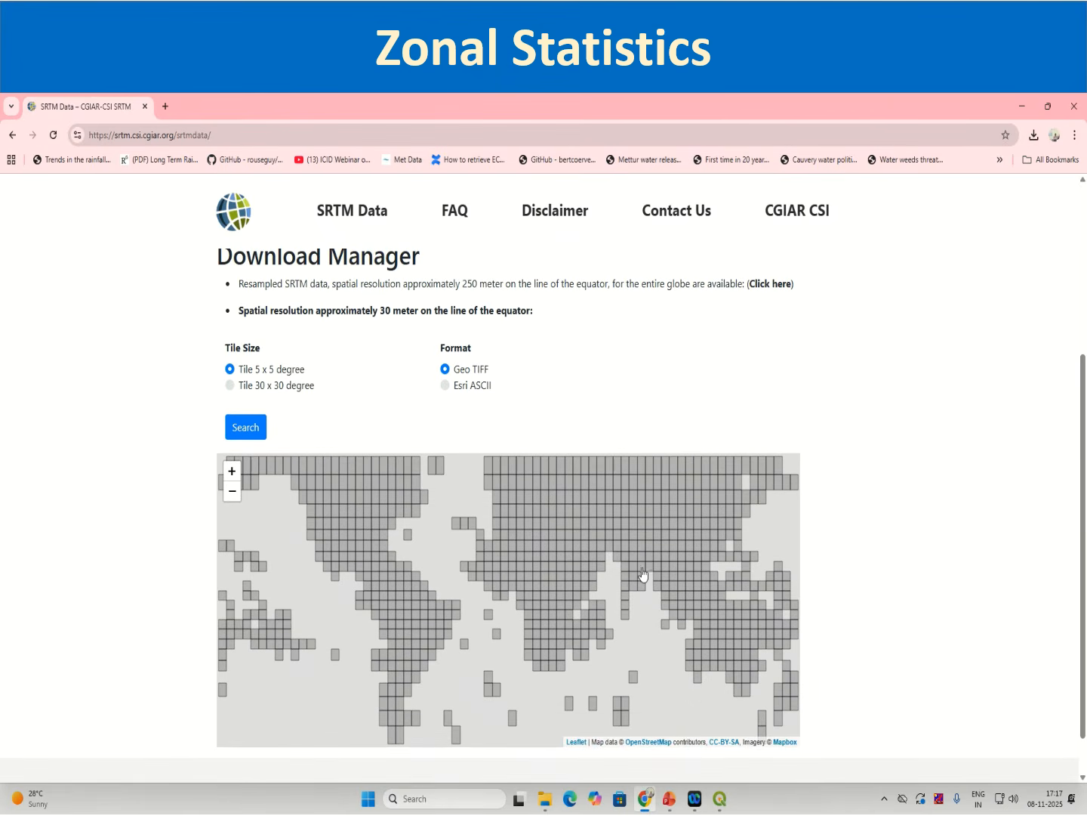
click(641, 568)
click(245, 431)
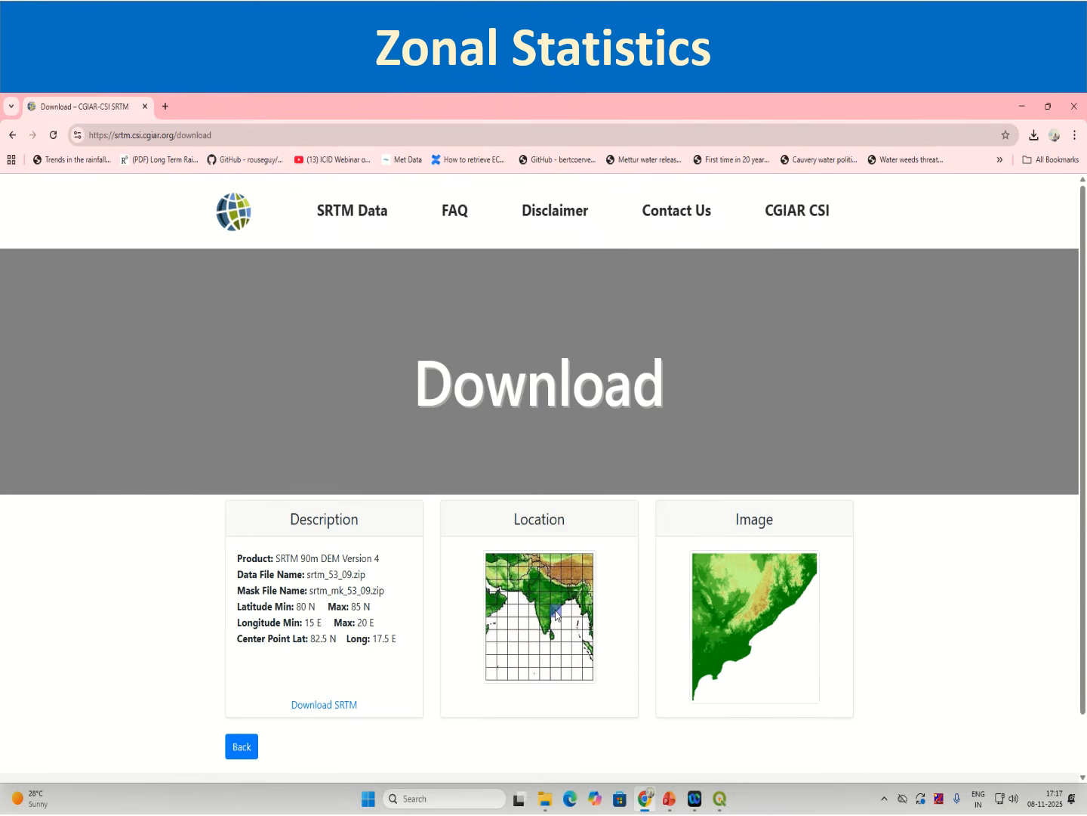
click(12, 134)
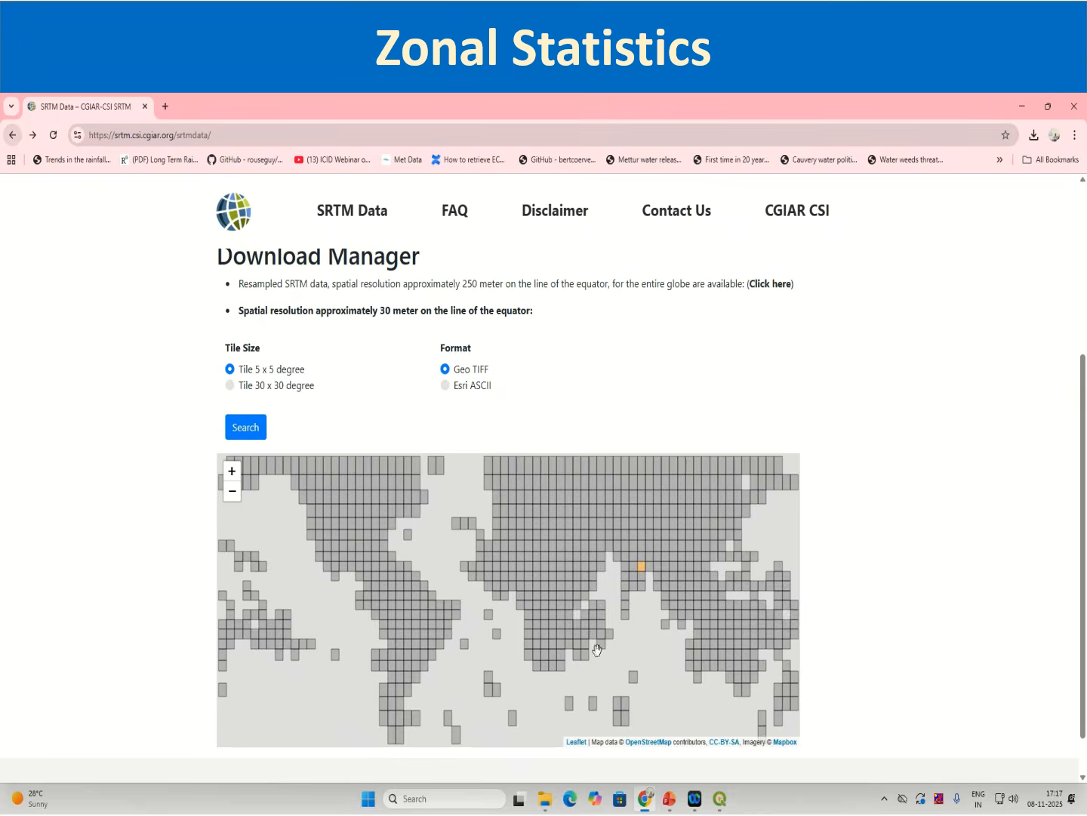
Step: Select the srtm_53_08 tile on the map, search it, and download its SRTM zip
click(644, 556)
click(261, 433)
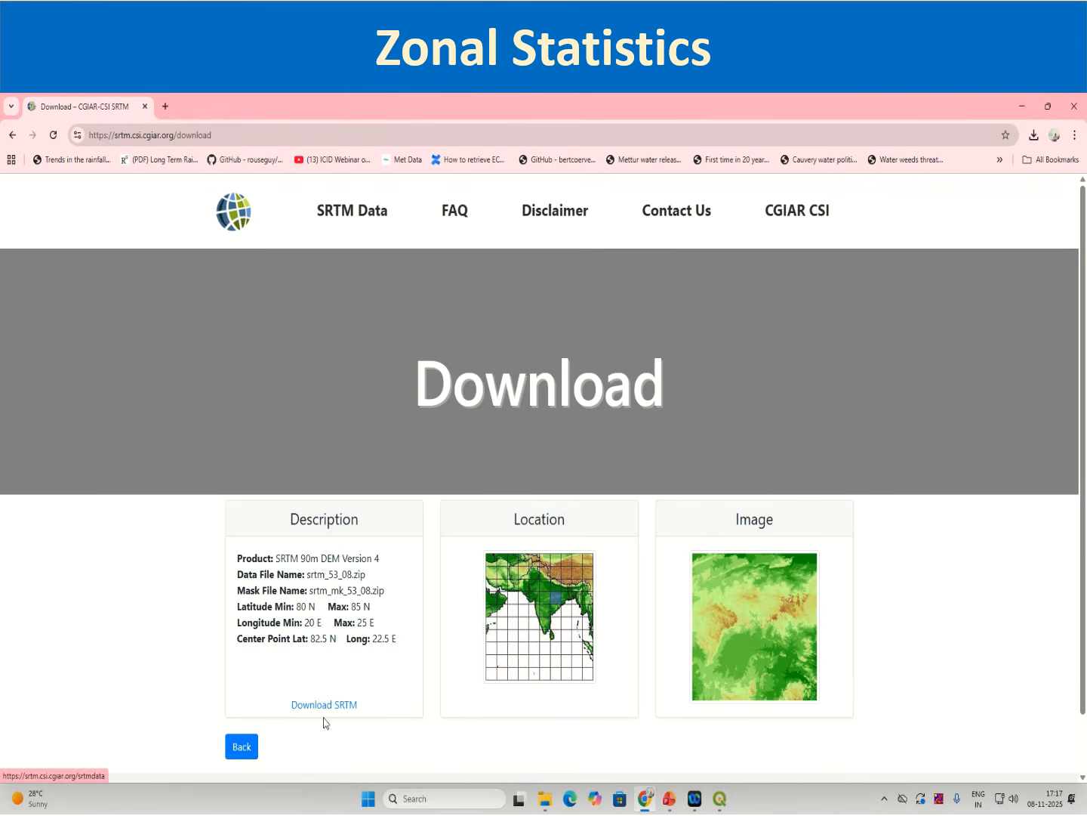
click(324, 707)
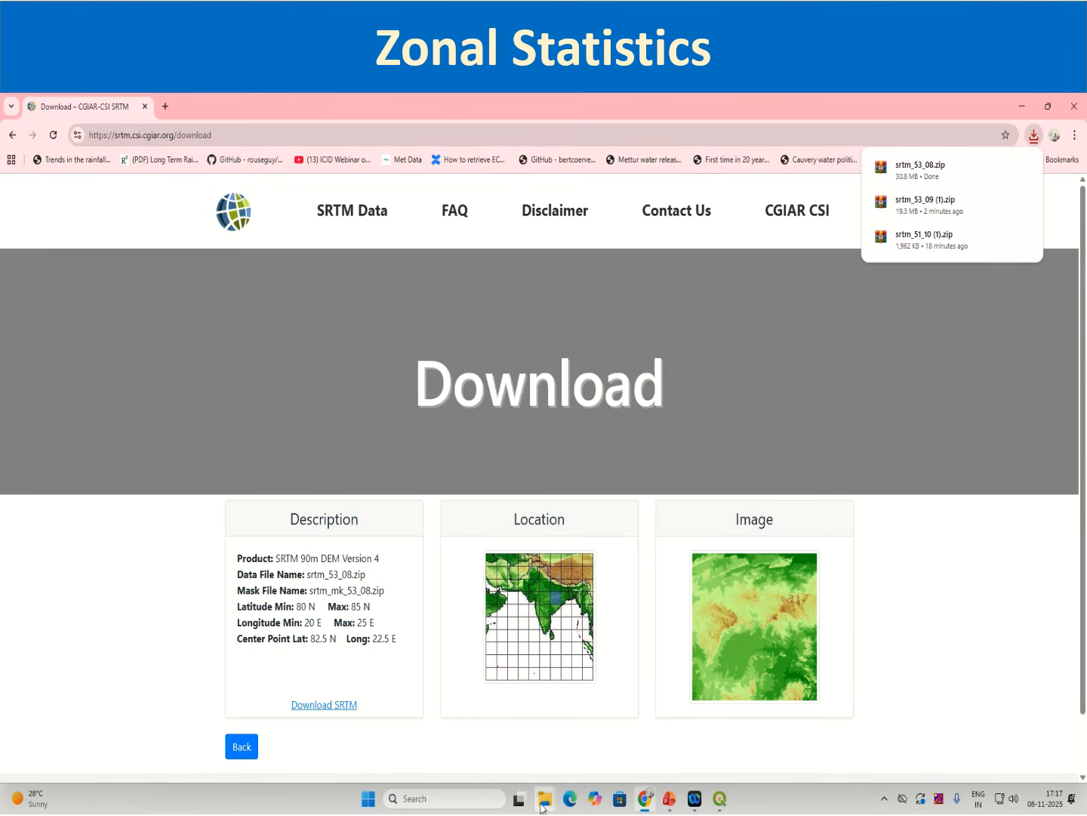
Step: Move the srtm_53_08 zip from Downloads into the Exercise_Data_Session_11 Zonal_Statistics folder
mouse_move(544, 794)
click(504, 772)
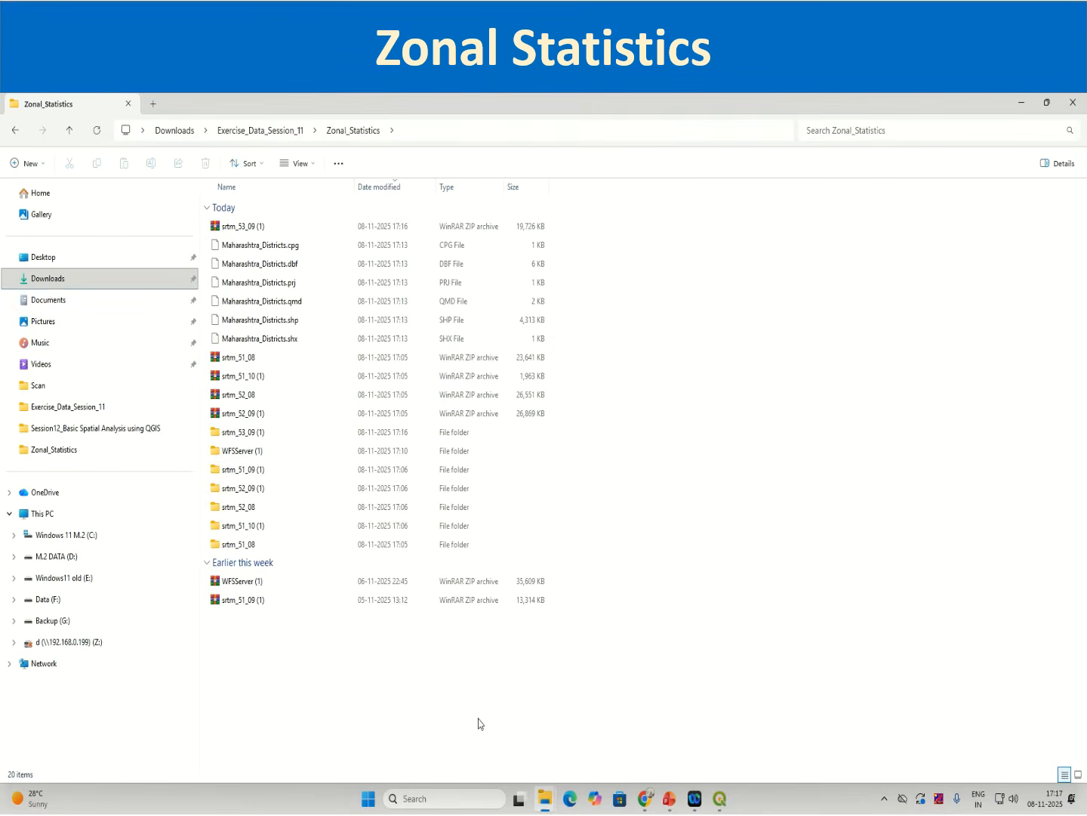
click(50, 278)
click(249, 225)
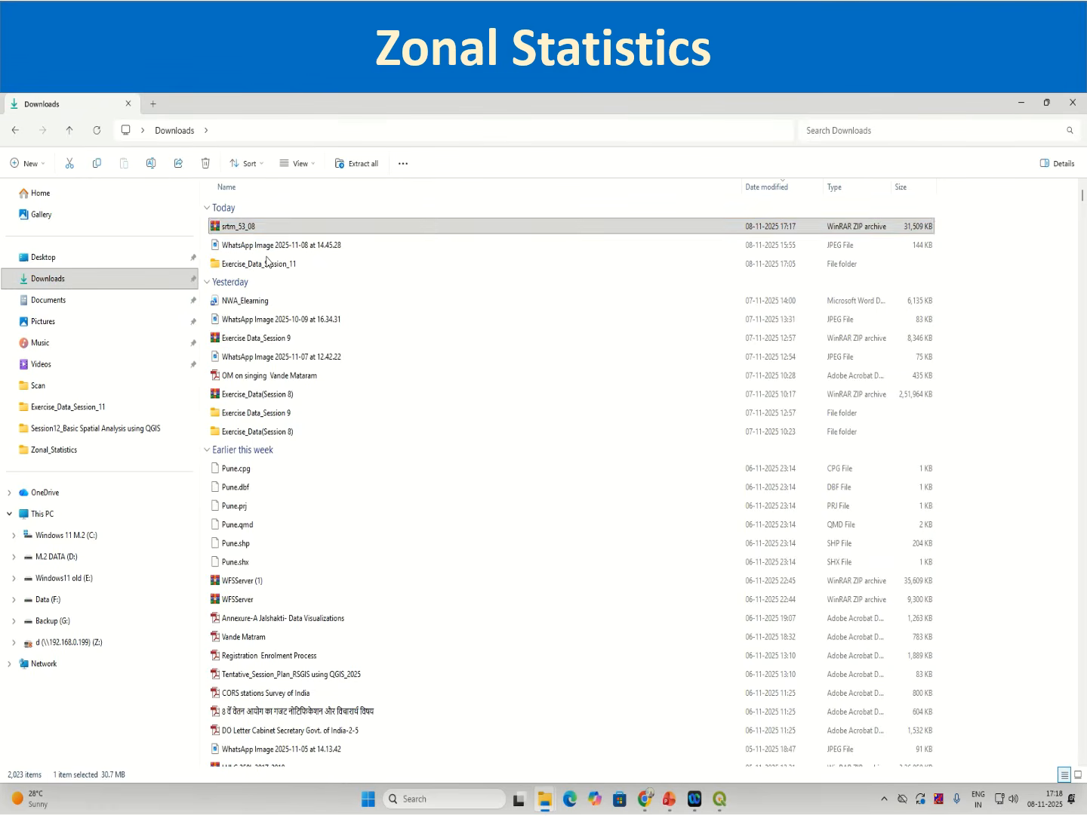
right_click(262, 226)
click(20, 142)
click(16, 133)
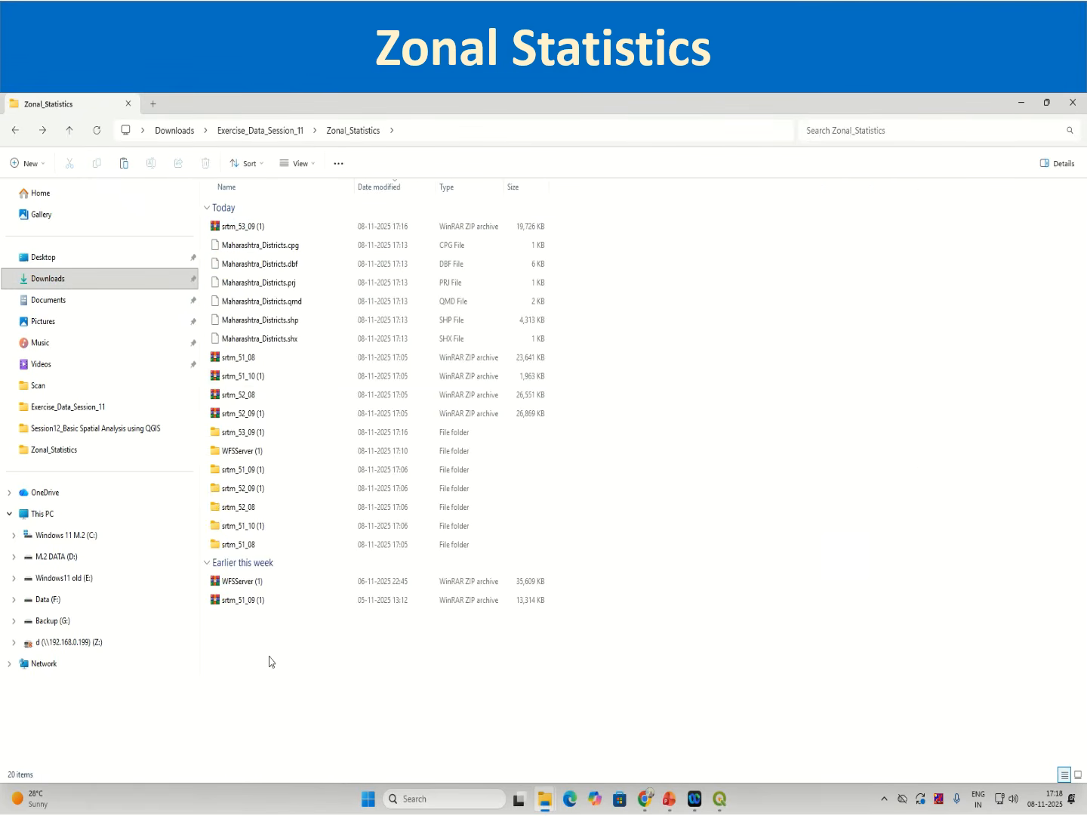
right_click(285, 703)
click(308, 704)
Step: Extract the srtm_53_08 zip archive into its own folder
right_click(272, 566)
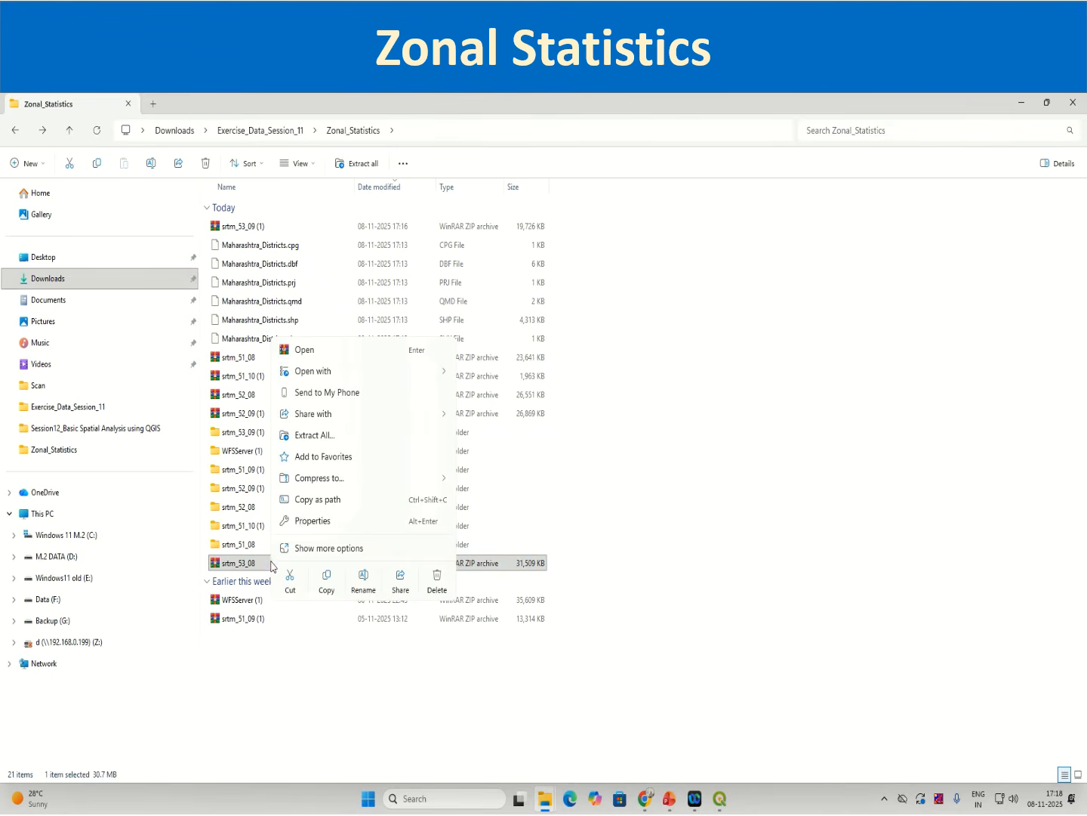
click(316, 435)
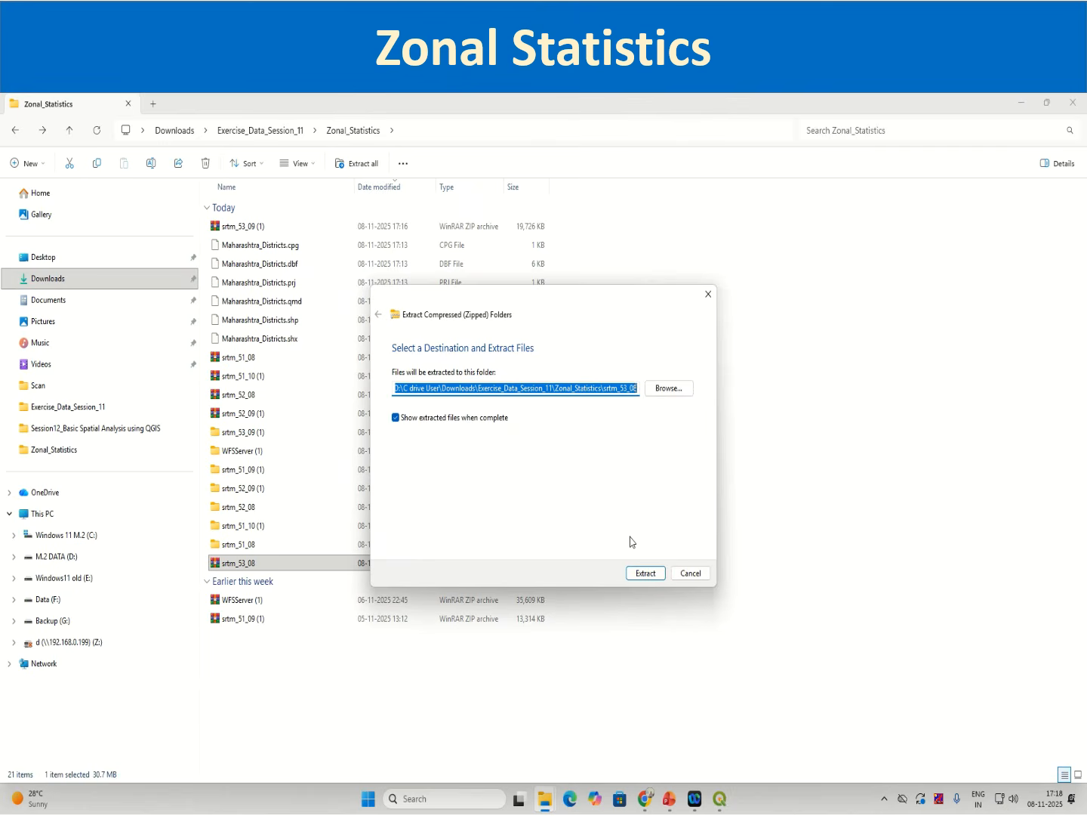
click(650, 572)
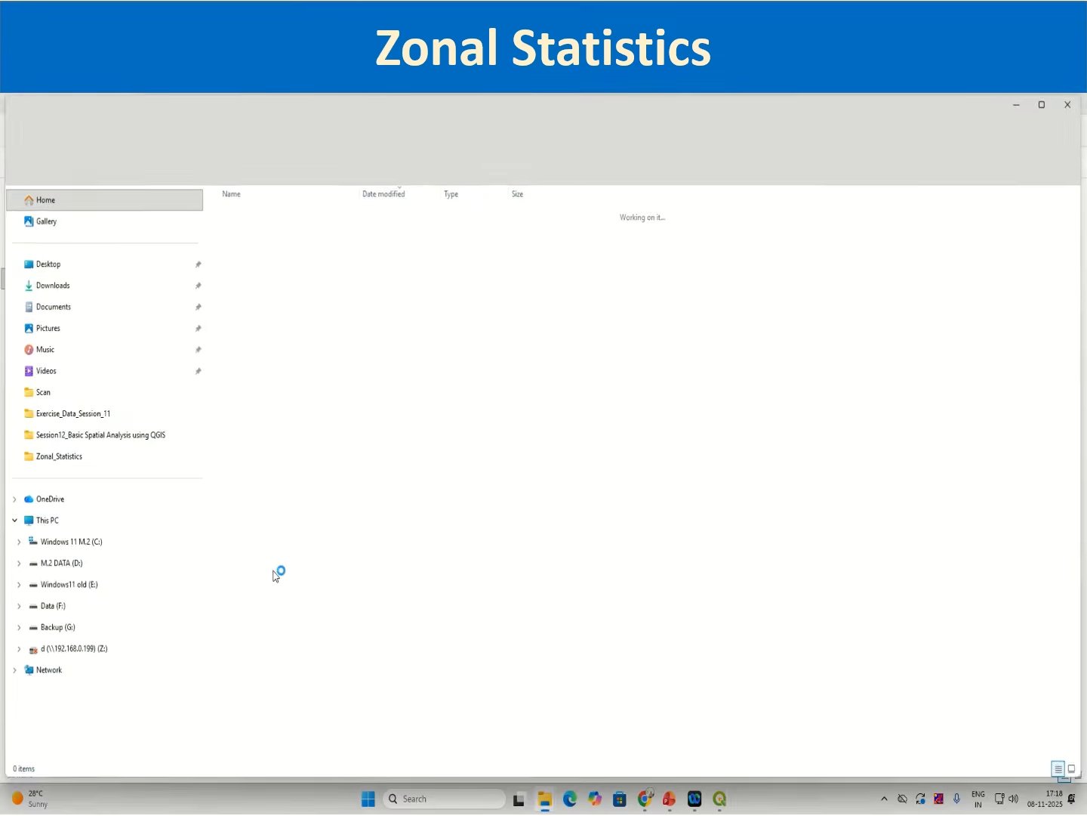
Step: Load the extracted srtm_53_08 GeoTIFF into the QGIS project as a new raster layer
click(270, 234)
drag(495, 108, 1086, 155)
click(196, 443)
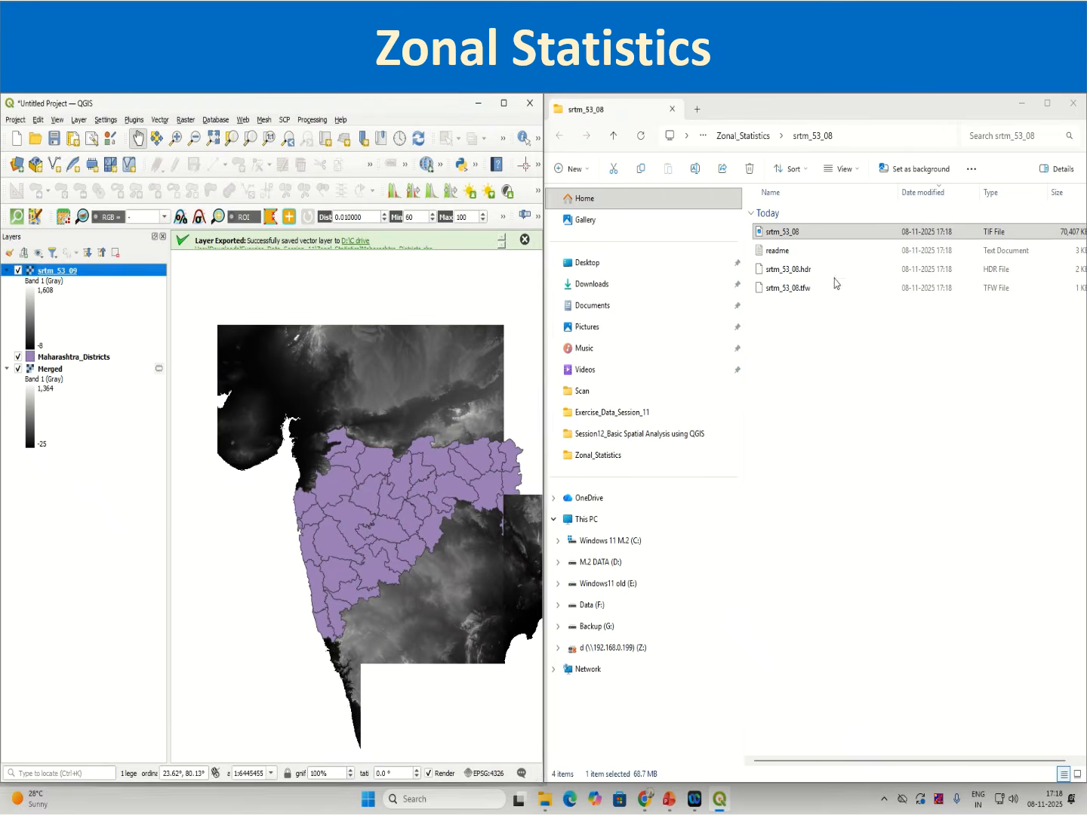
drag(782, 232, 21, 473)
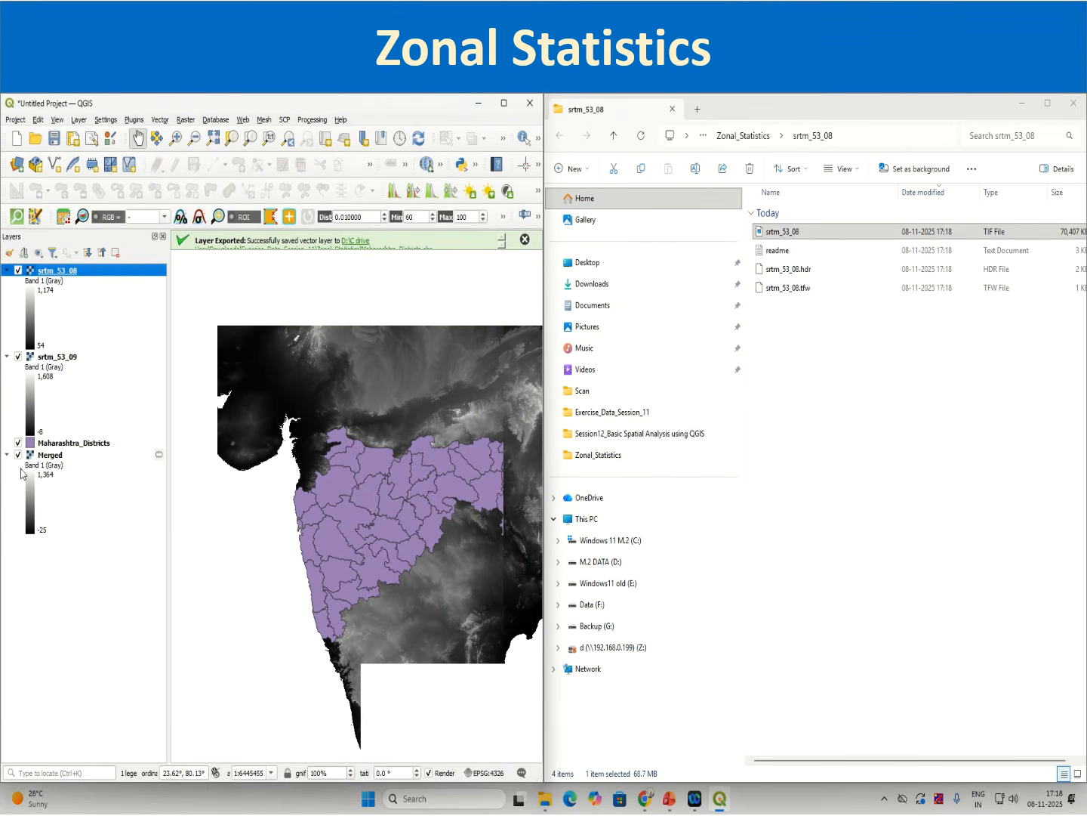
Step: Move the Maharashtra_Districts layer to the top of the layer list
mouse_move(498, 106)
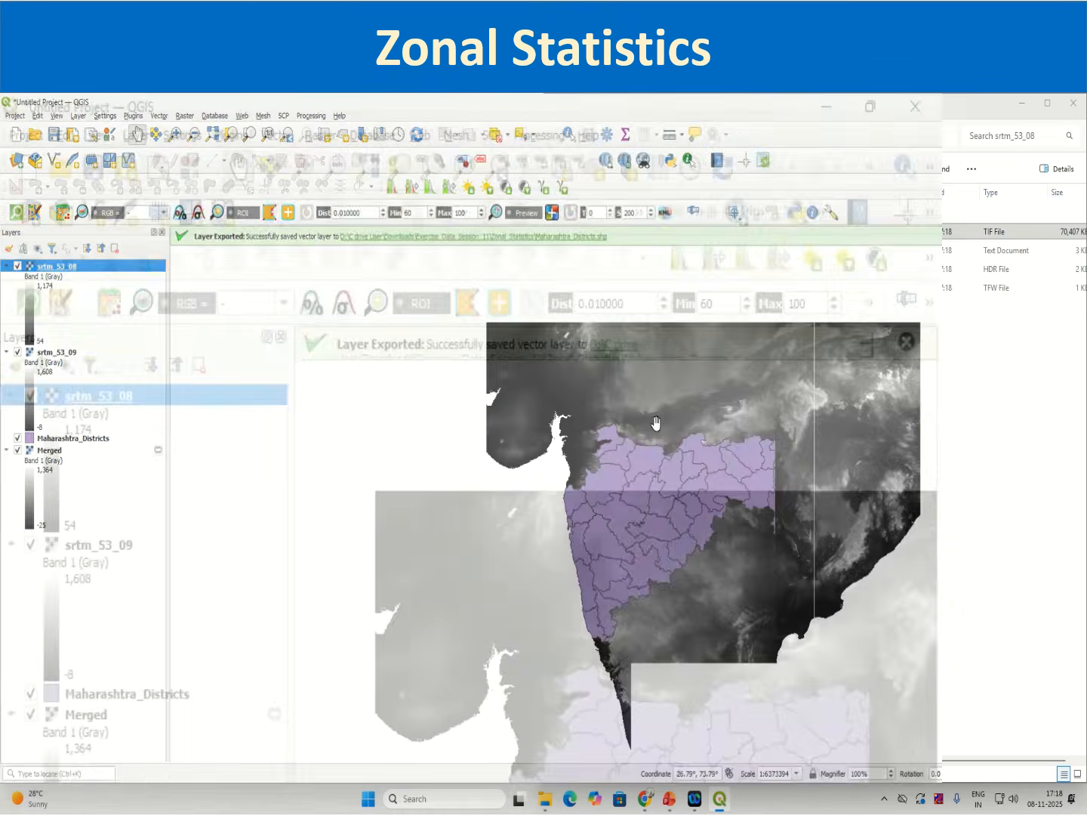
click(501, 104)
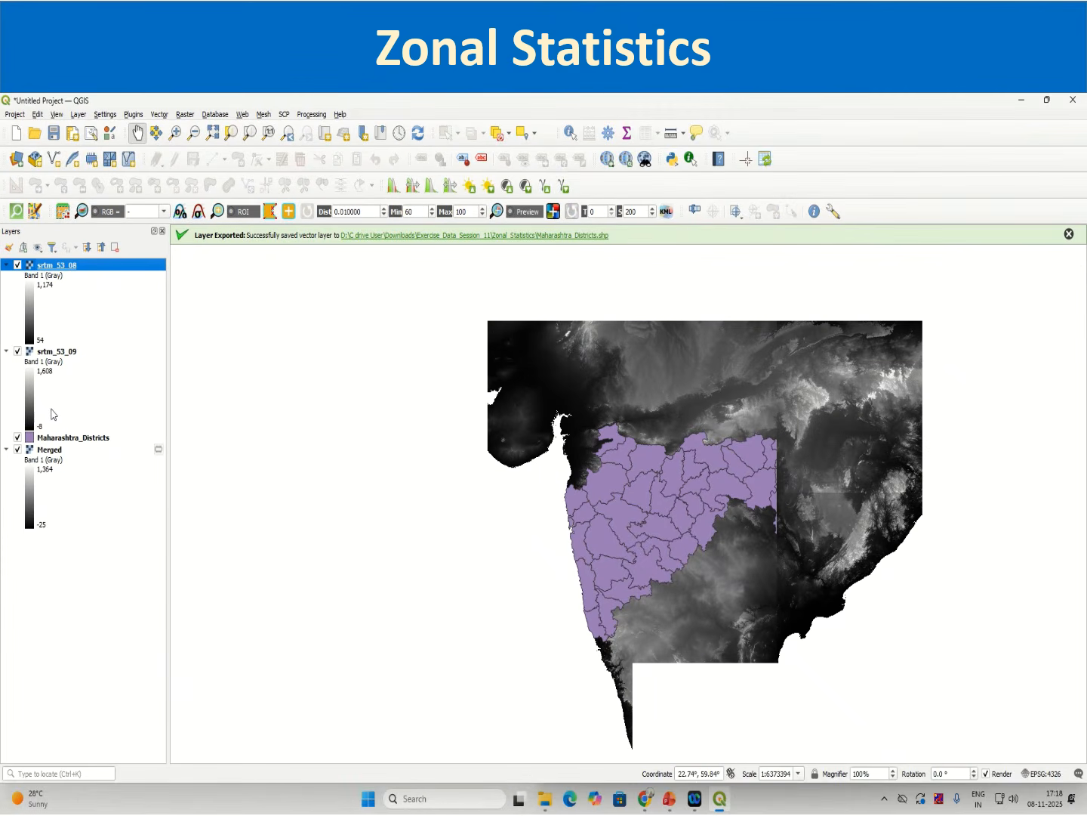
drag(47, 447, 46, 260)
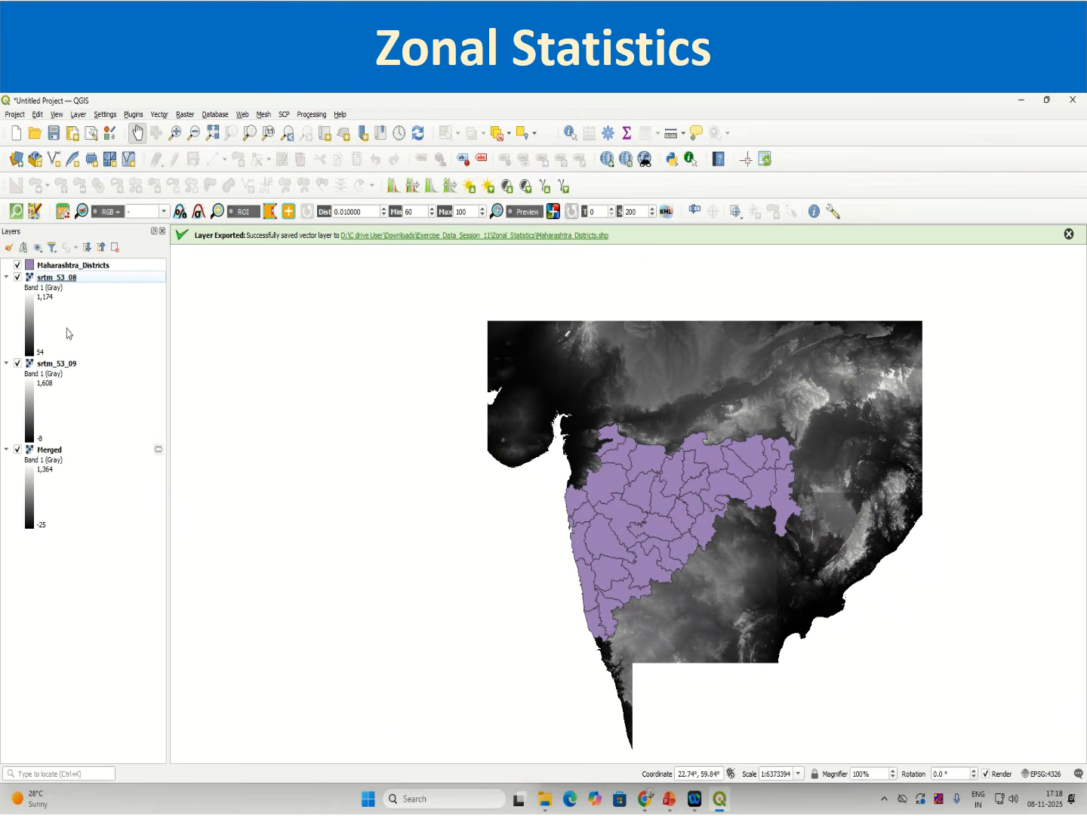
Step: Open the raster Merge tool and select Merged, srtm_53_08 and srtm_53_09 as input layers
click(61, 452)
click(57, 364)
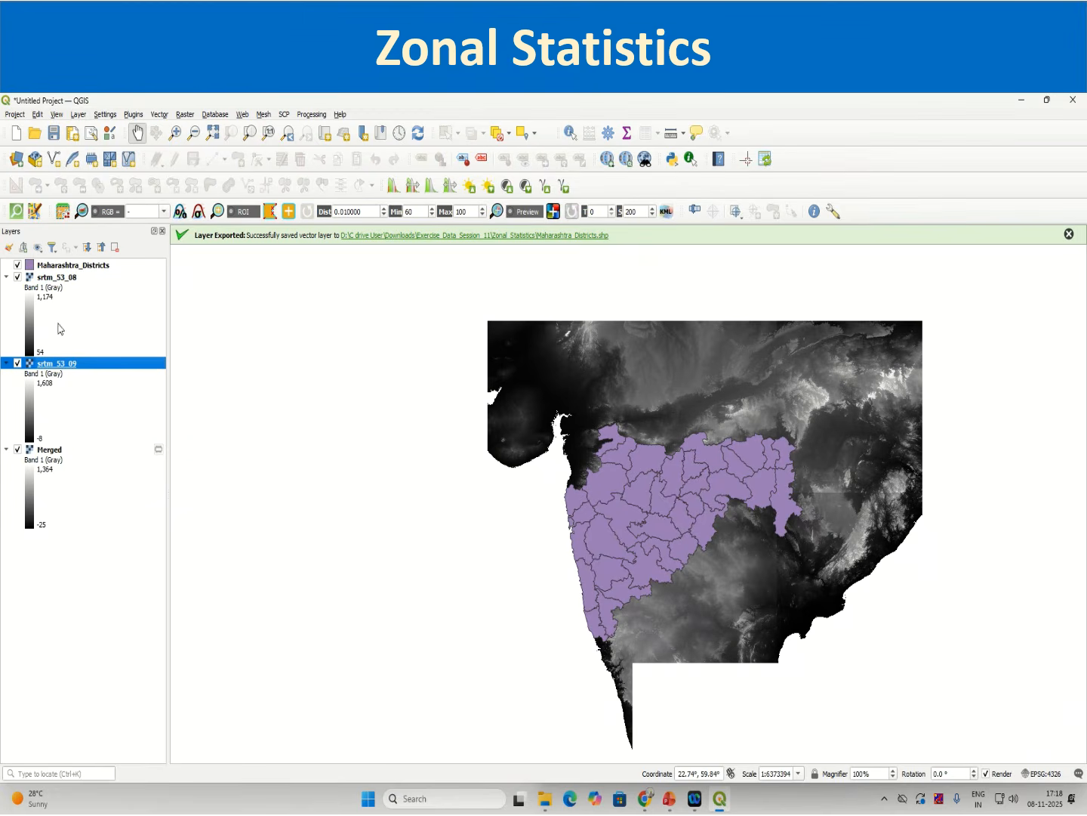
click(57, 279)
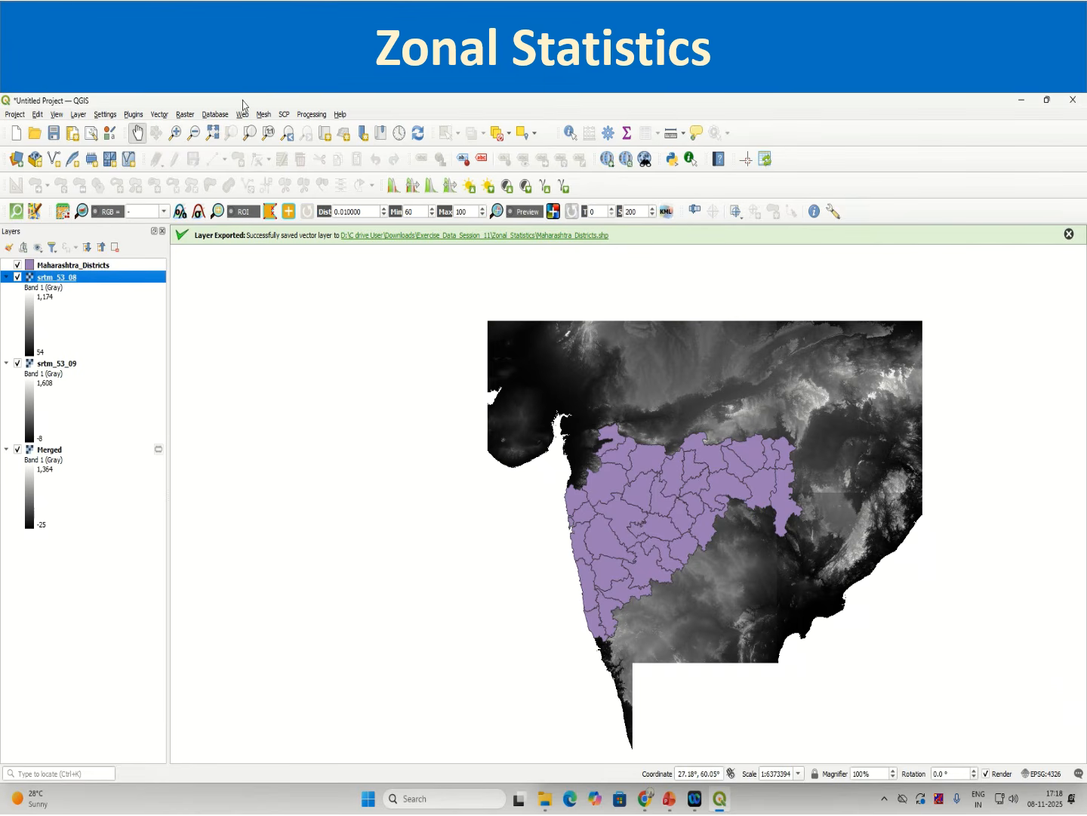
click(185, 115)
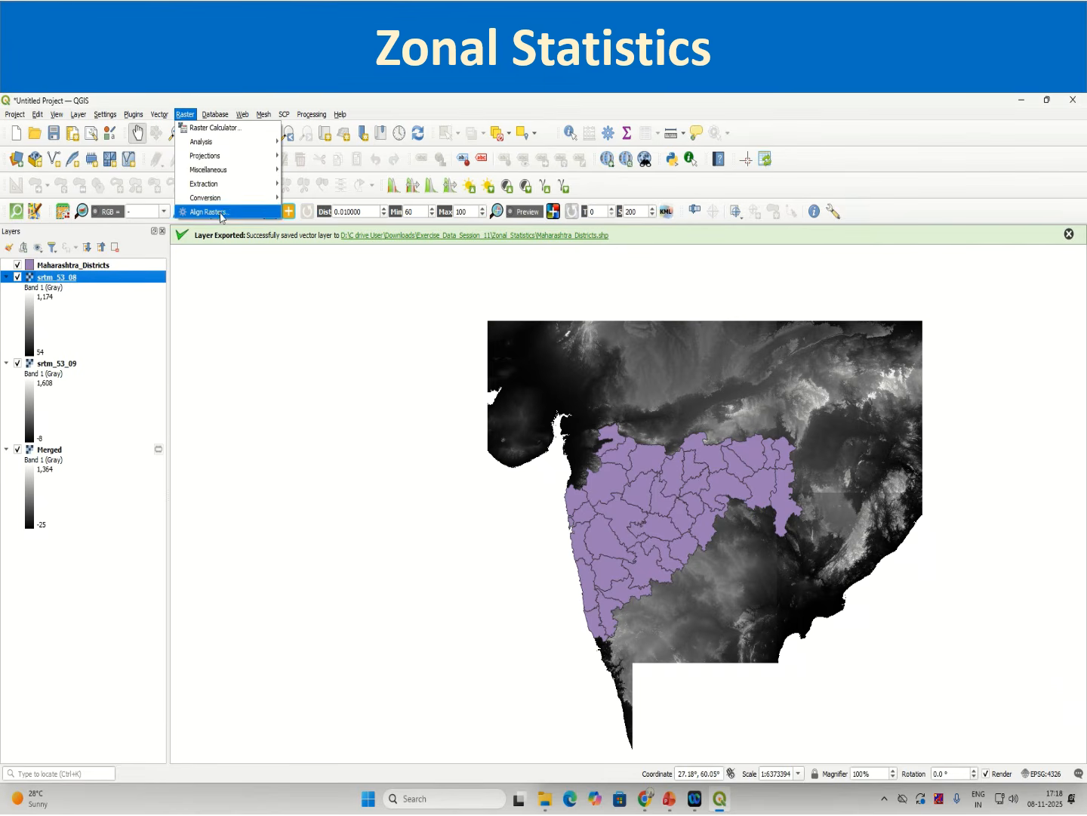
mouse_move(222, 169)
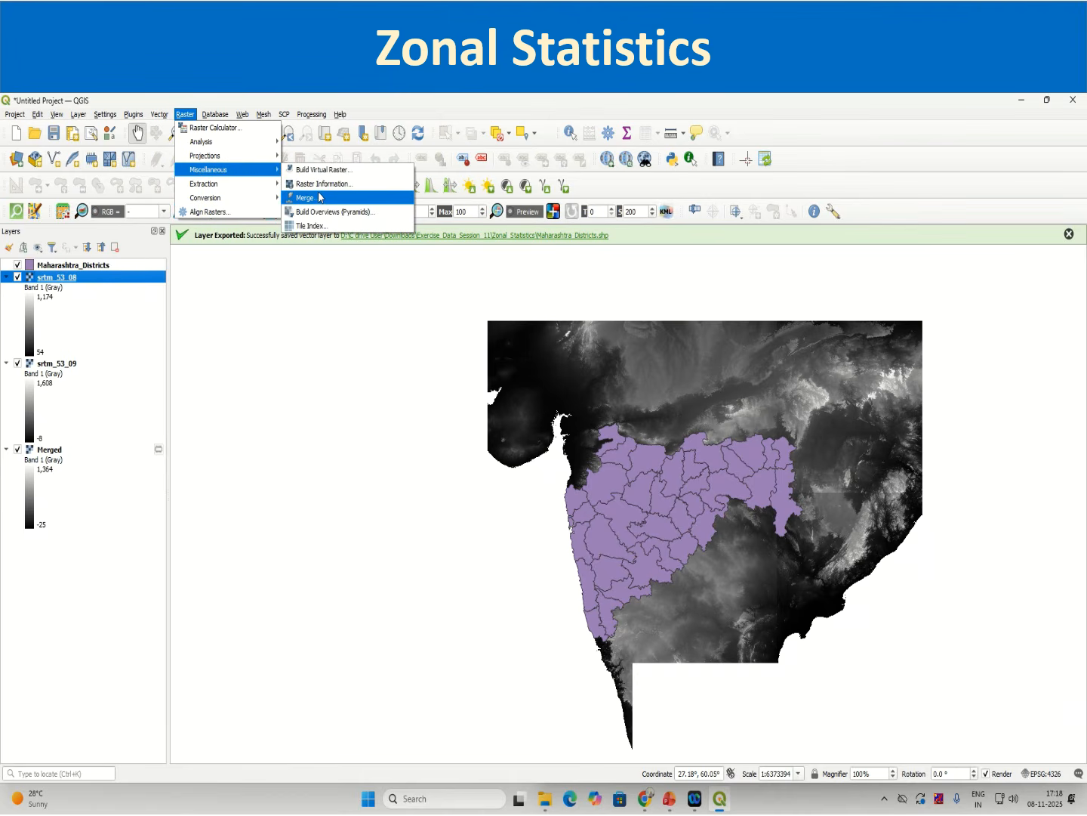
click(319, 198)
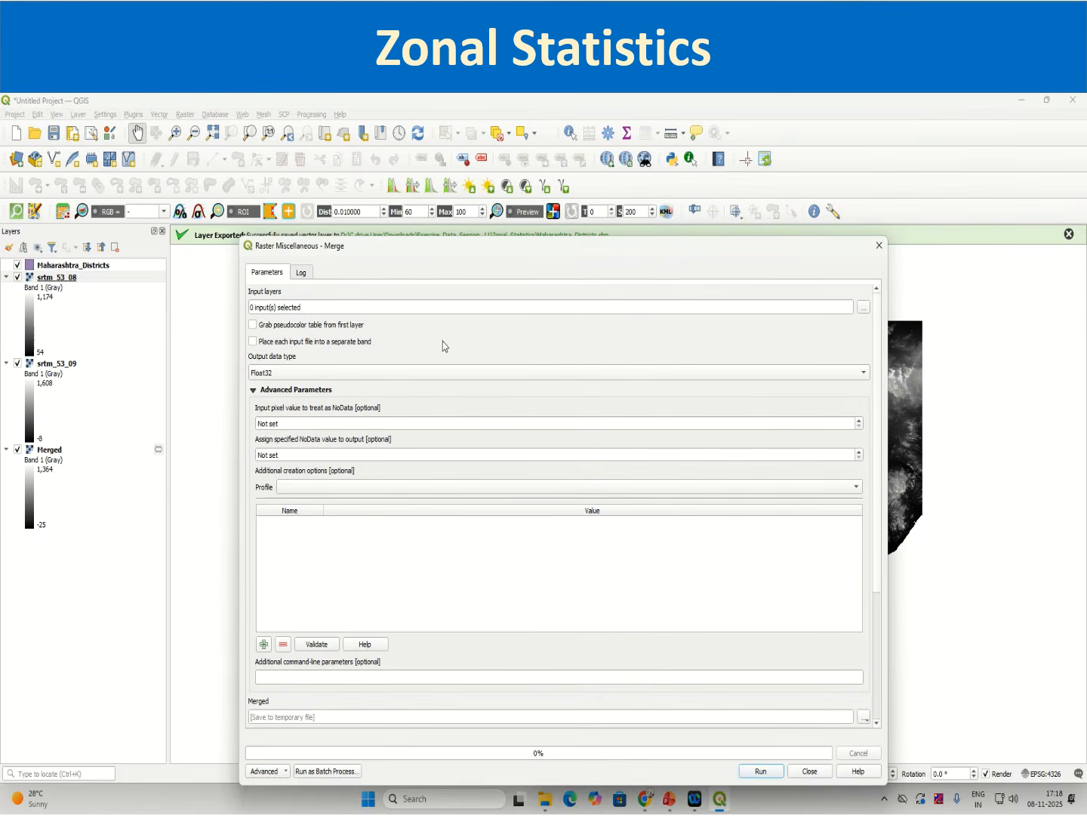
click(863, 307)
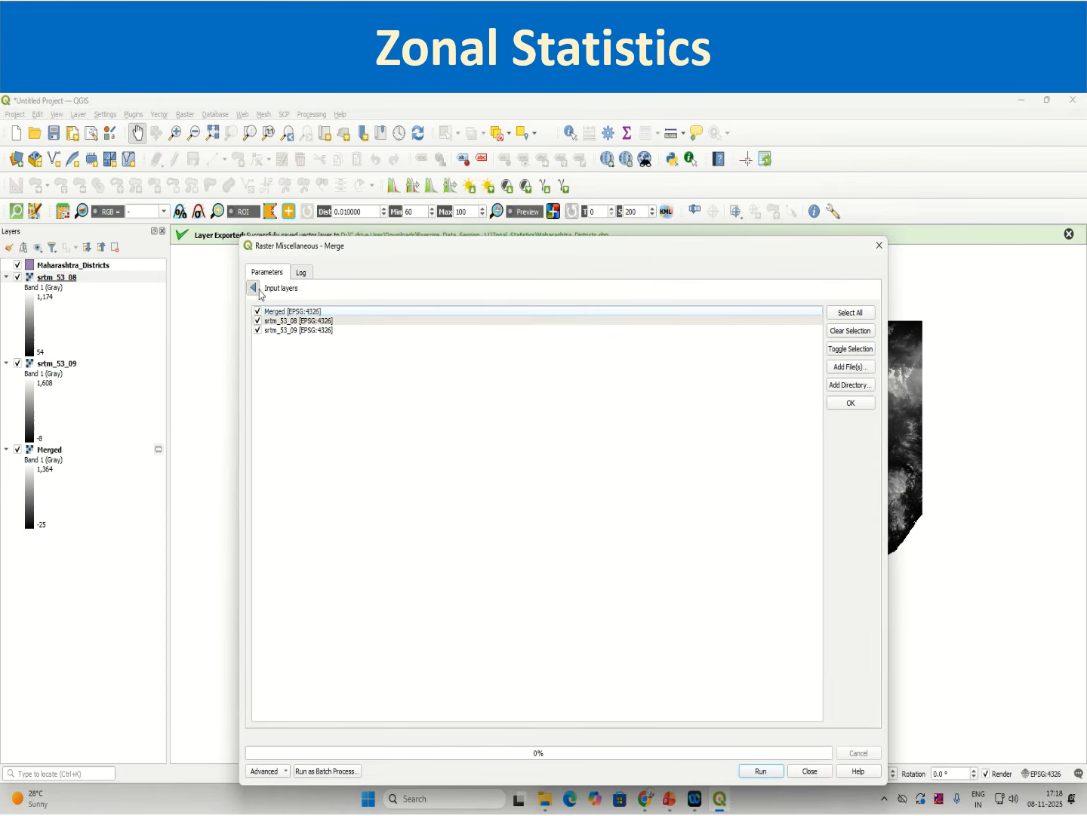
click(253, 287)
Step: Set the input and output NoData values to -32768, run the merge, and close the dialog
click(295, 422)
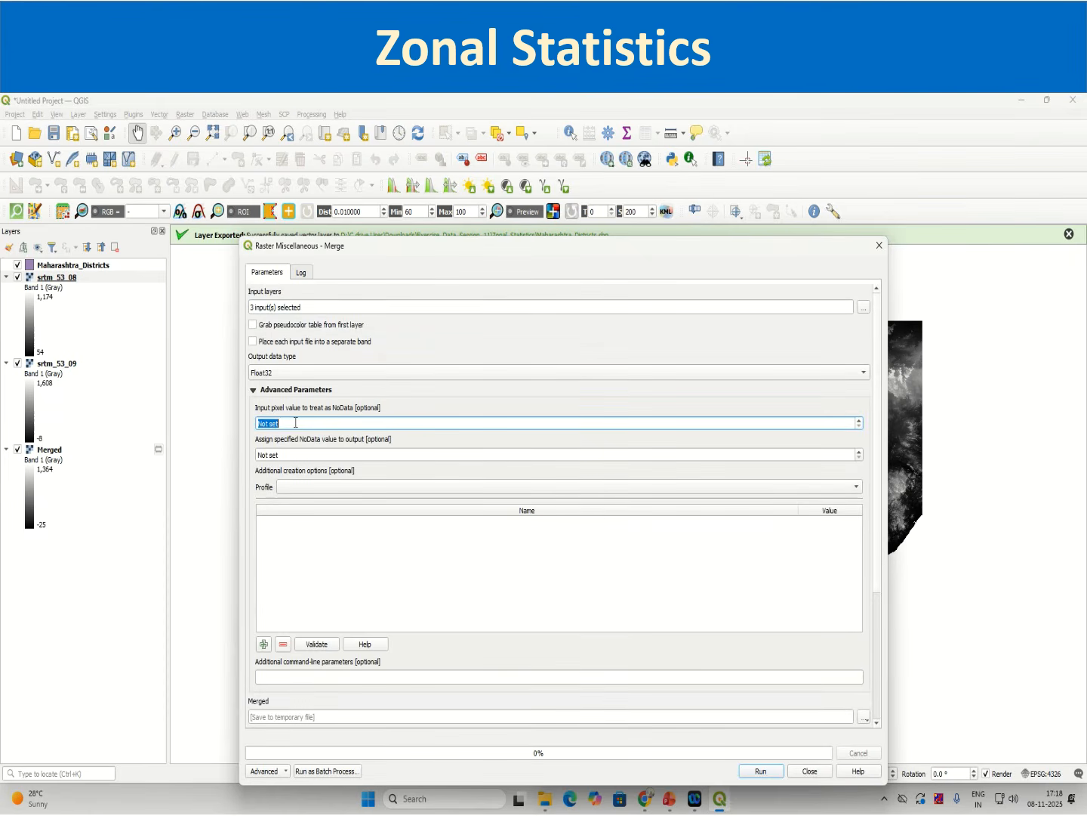
text(-32768)
click(268, 452)
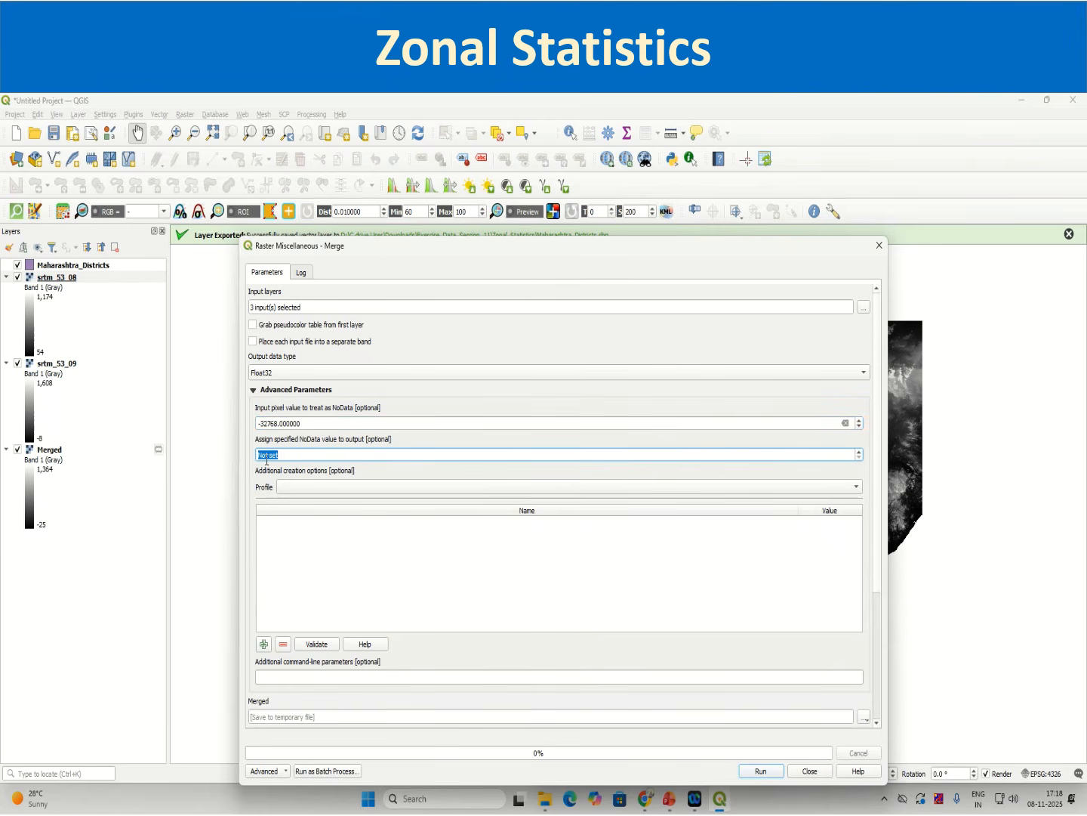
text(-32768)
click(373, 560)
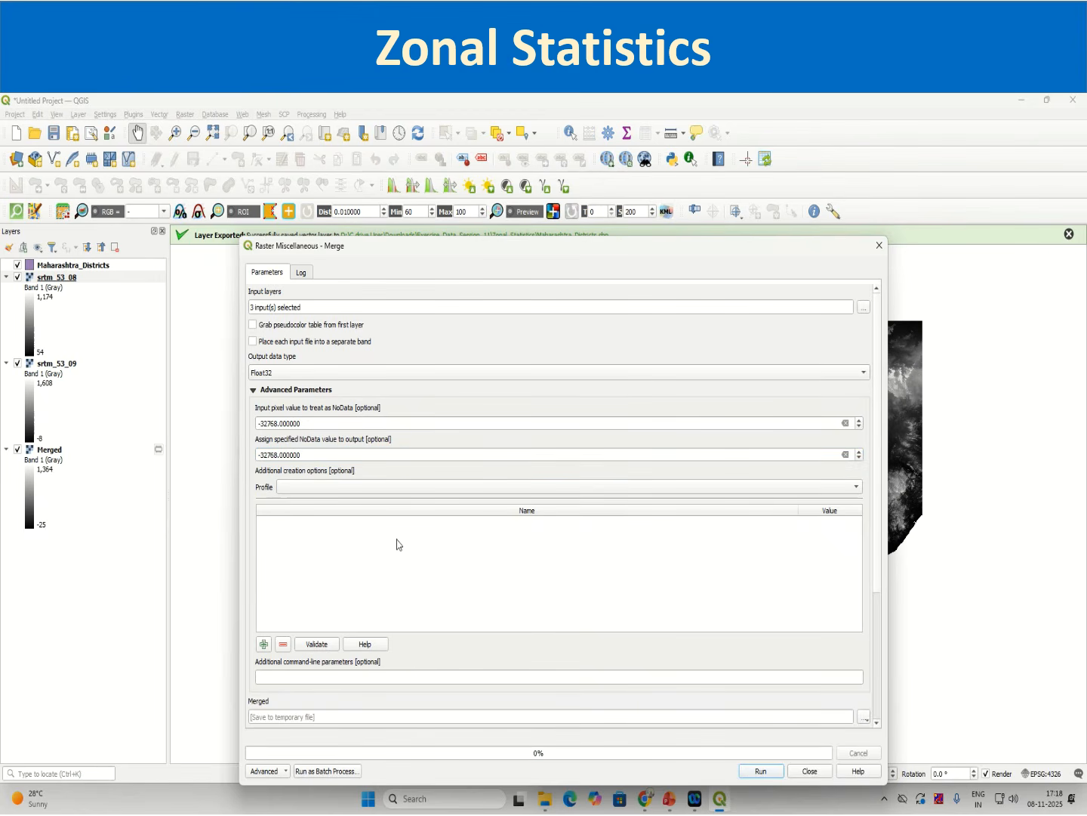
click(770, 774)
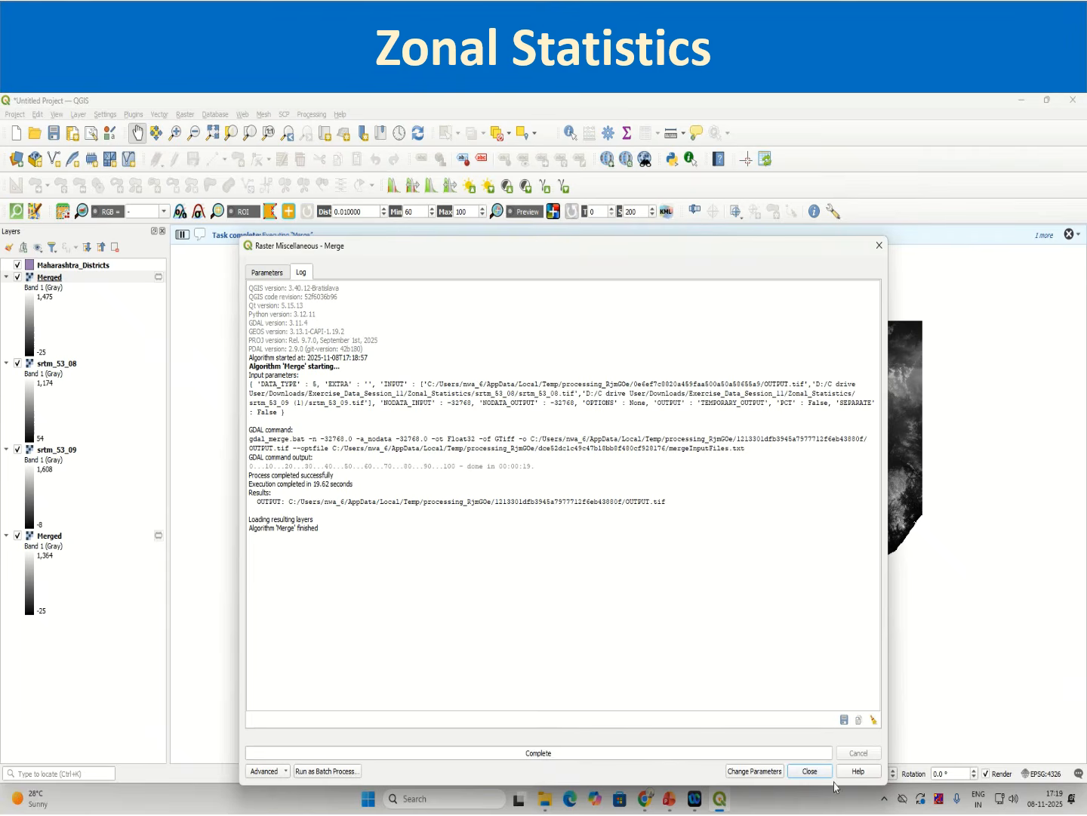
click(808, 772)
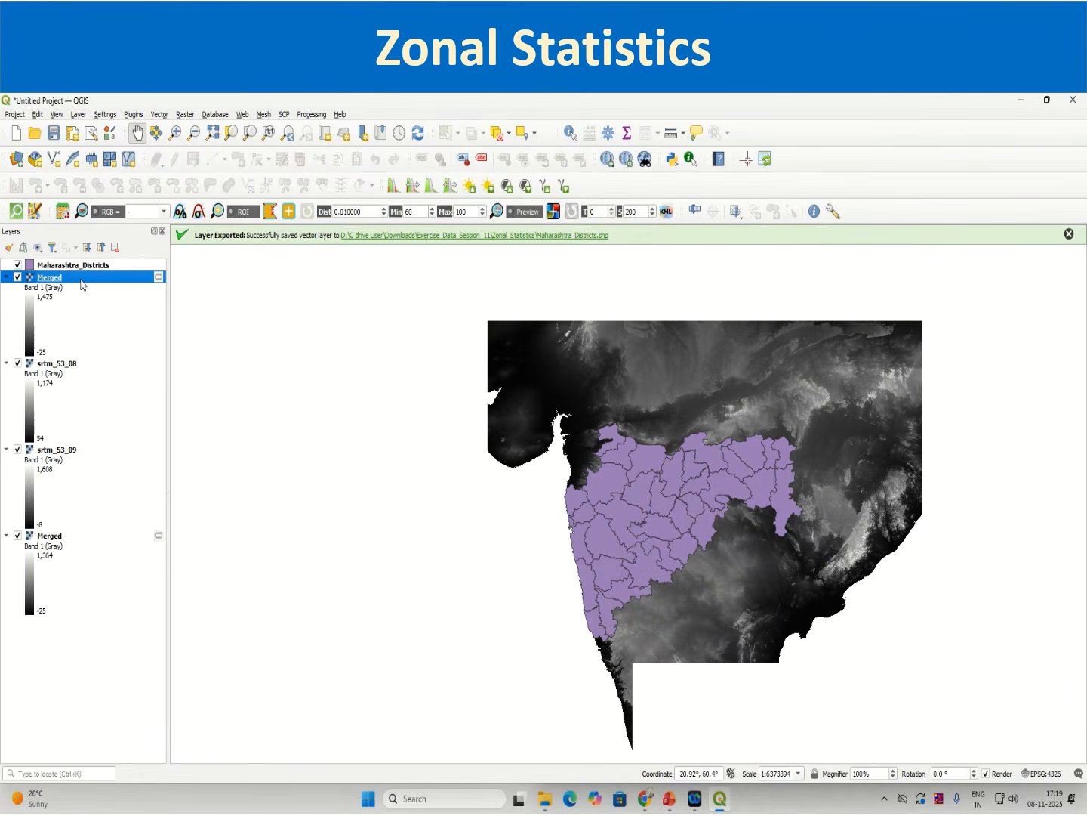
Step: Hide the srtm_53_08, srtm_53_09 and older Merged layers
click(18, 364)
click(23, 462)
click(17, 449)
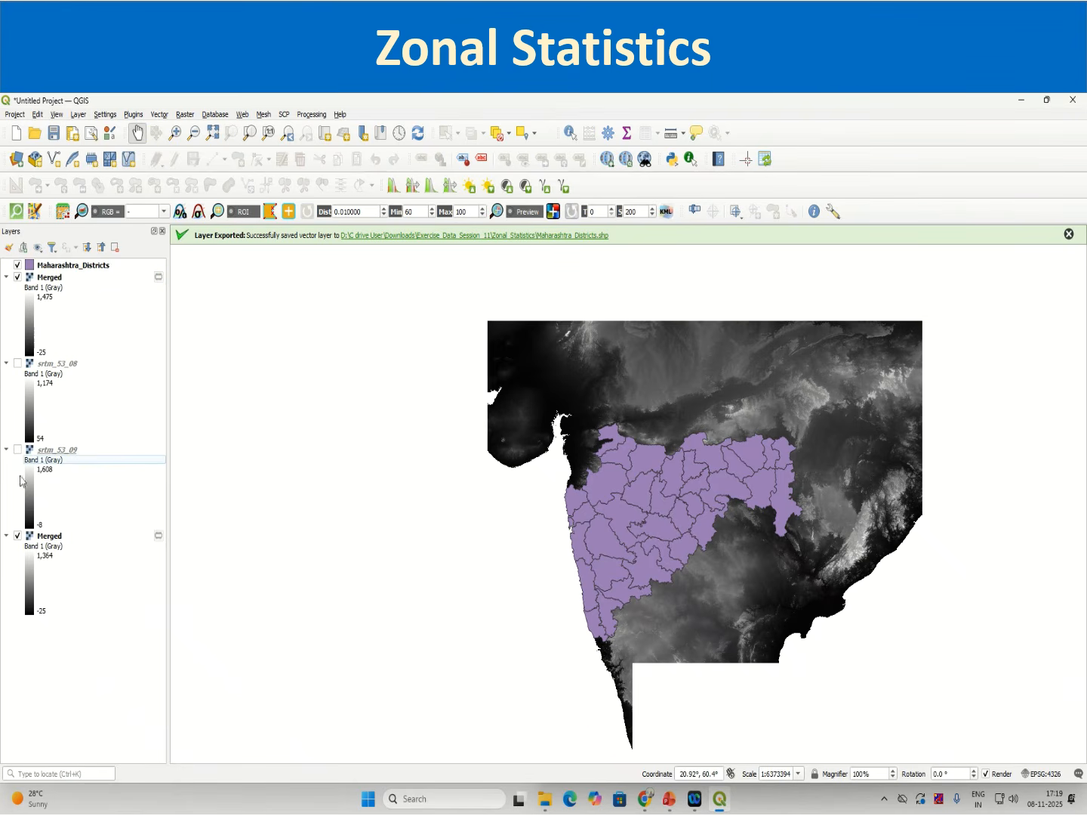
click(24, 536)
click(17, 536)
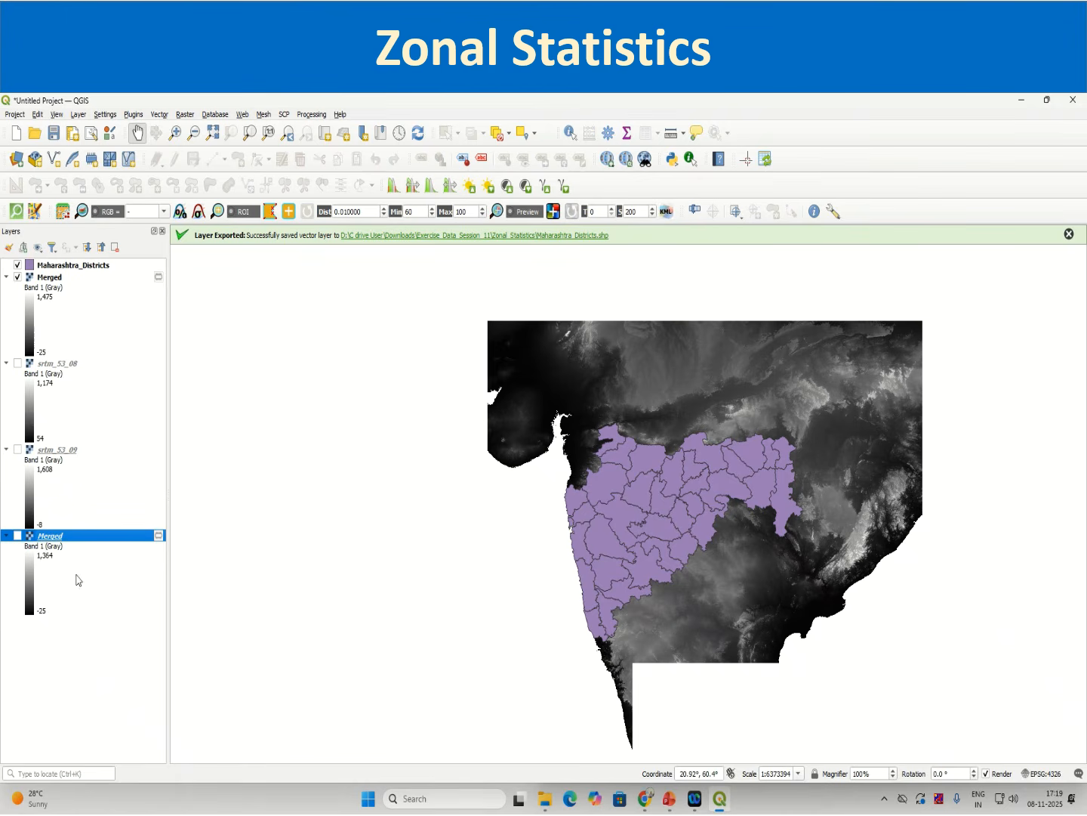
Step: Remove the srtm_53_08, srtm_53_09 and older Merged layers from the project
right_click(72, 539)
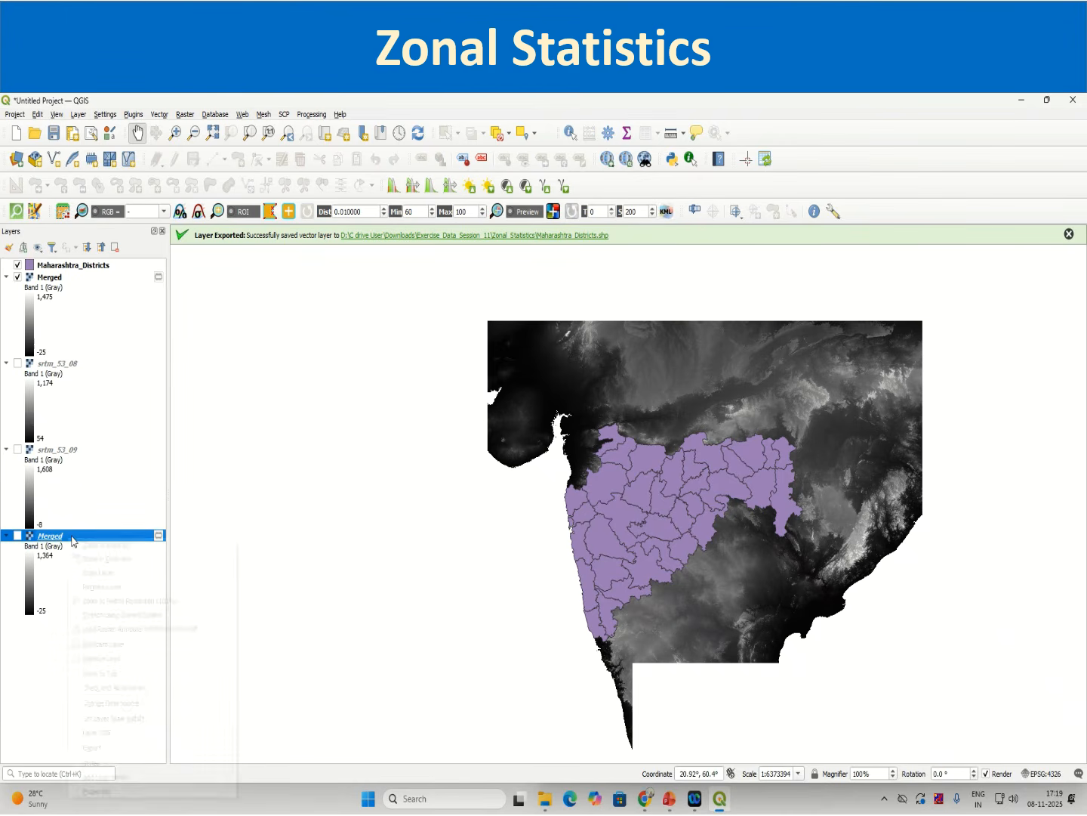
ctrl+click(60, 451)
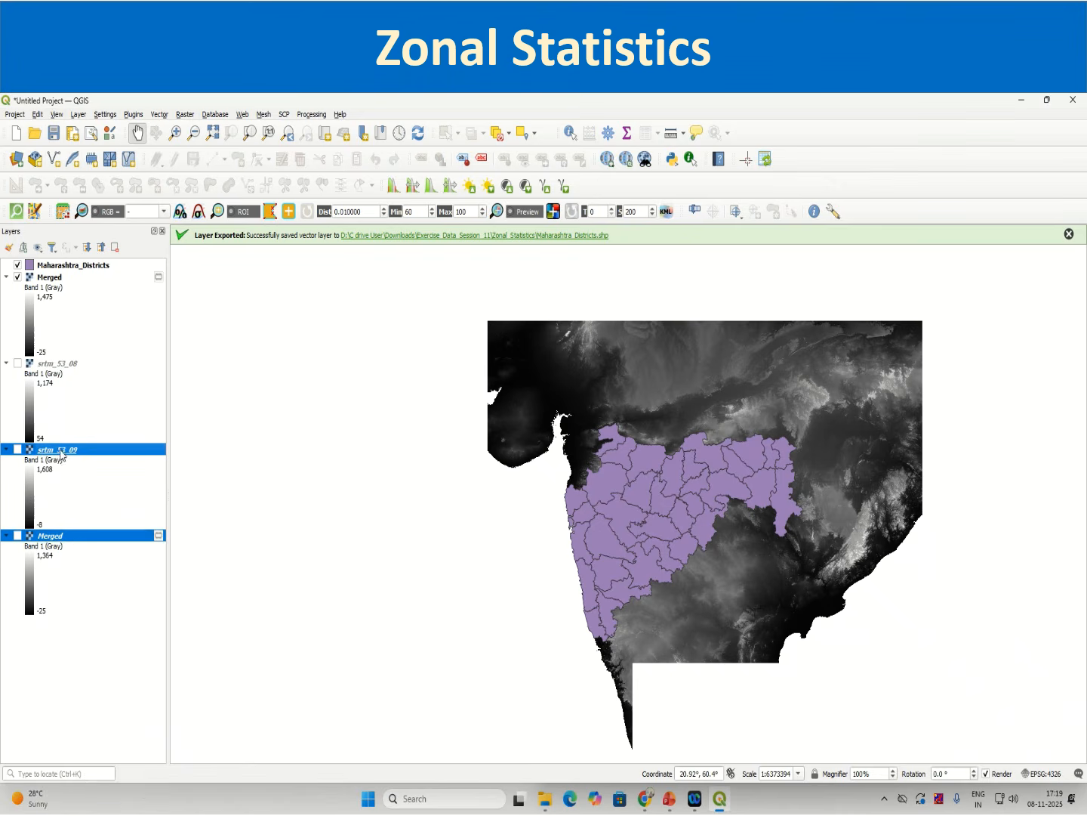
ctrl+click(54, 366)
right_click(54, 366)
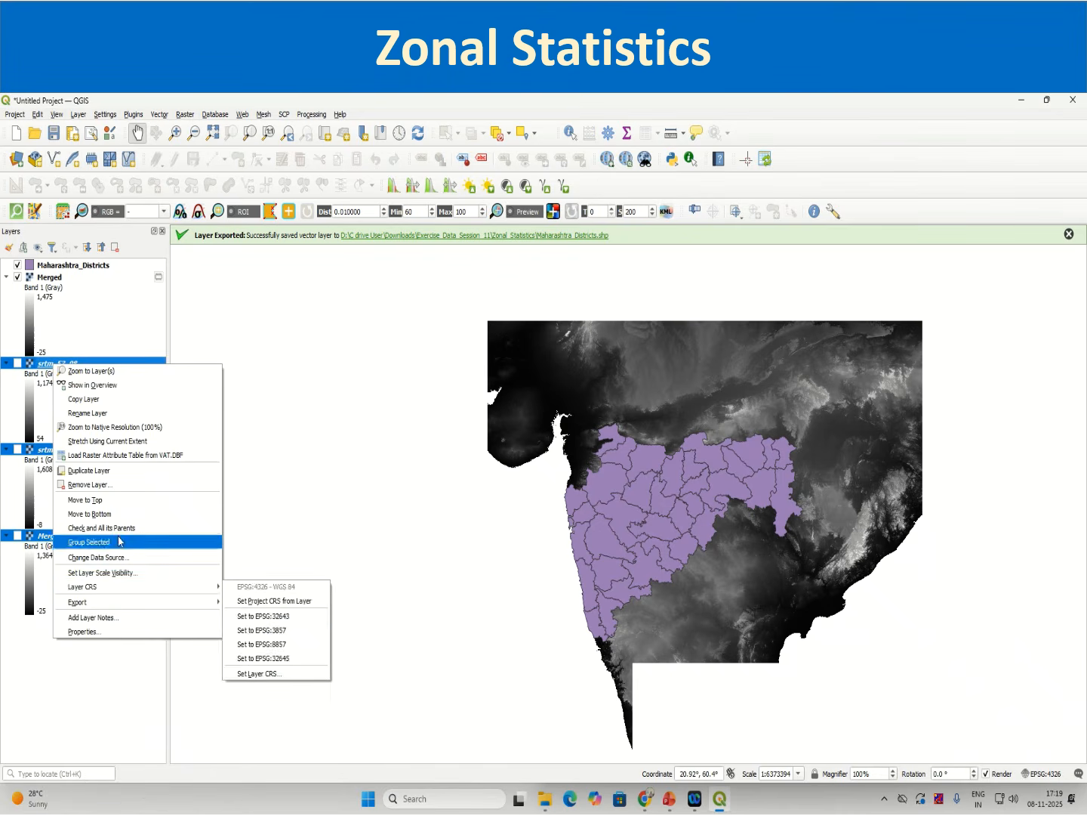
click(144, 484)
click(531, 463)
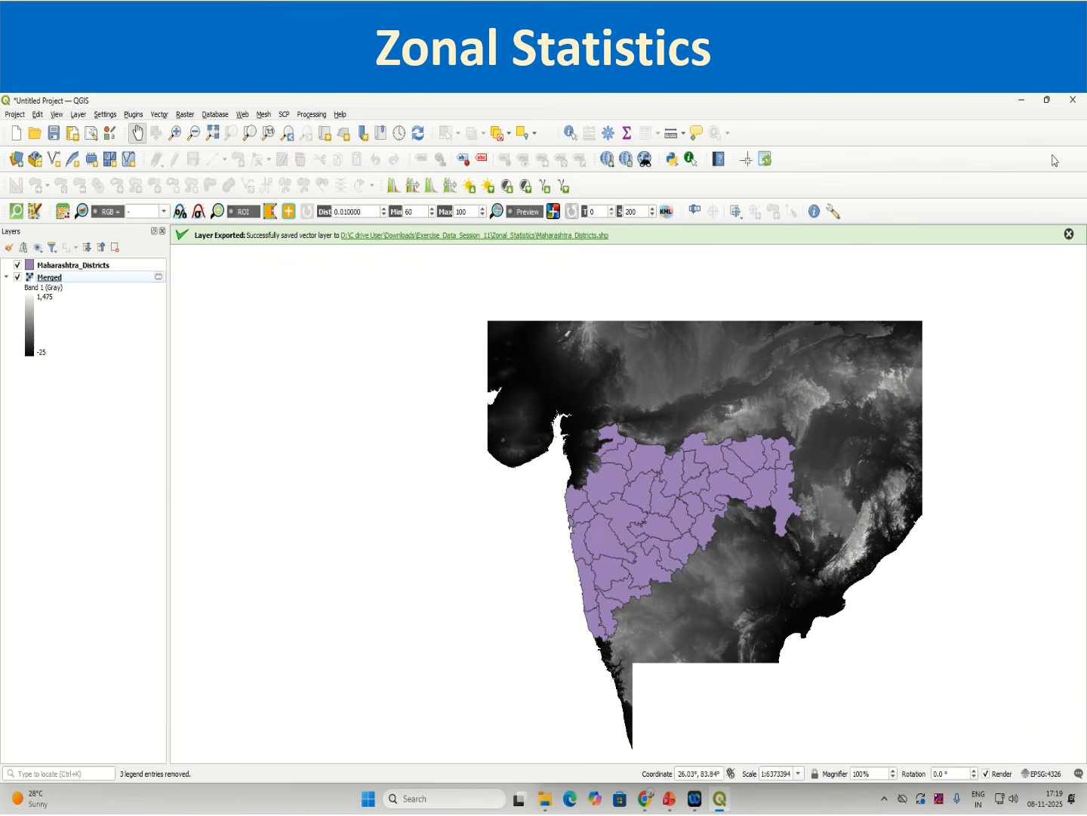
click(1070, 234)
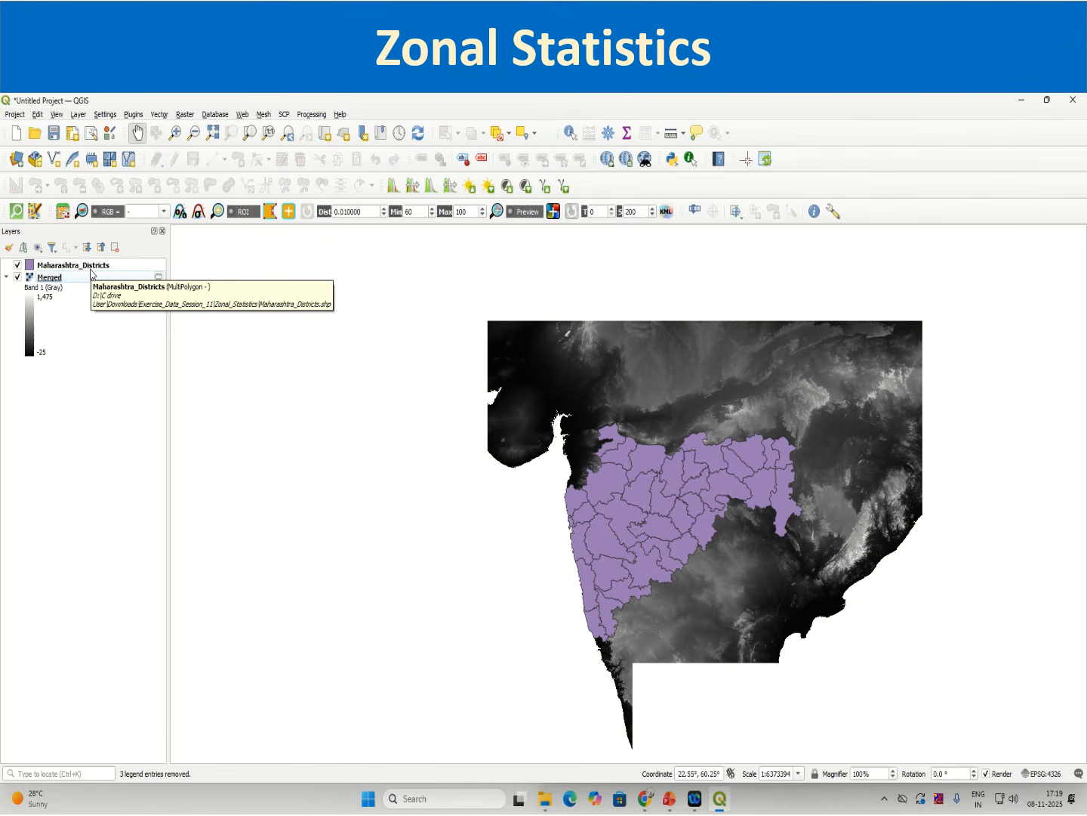
click(92, 267)
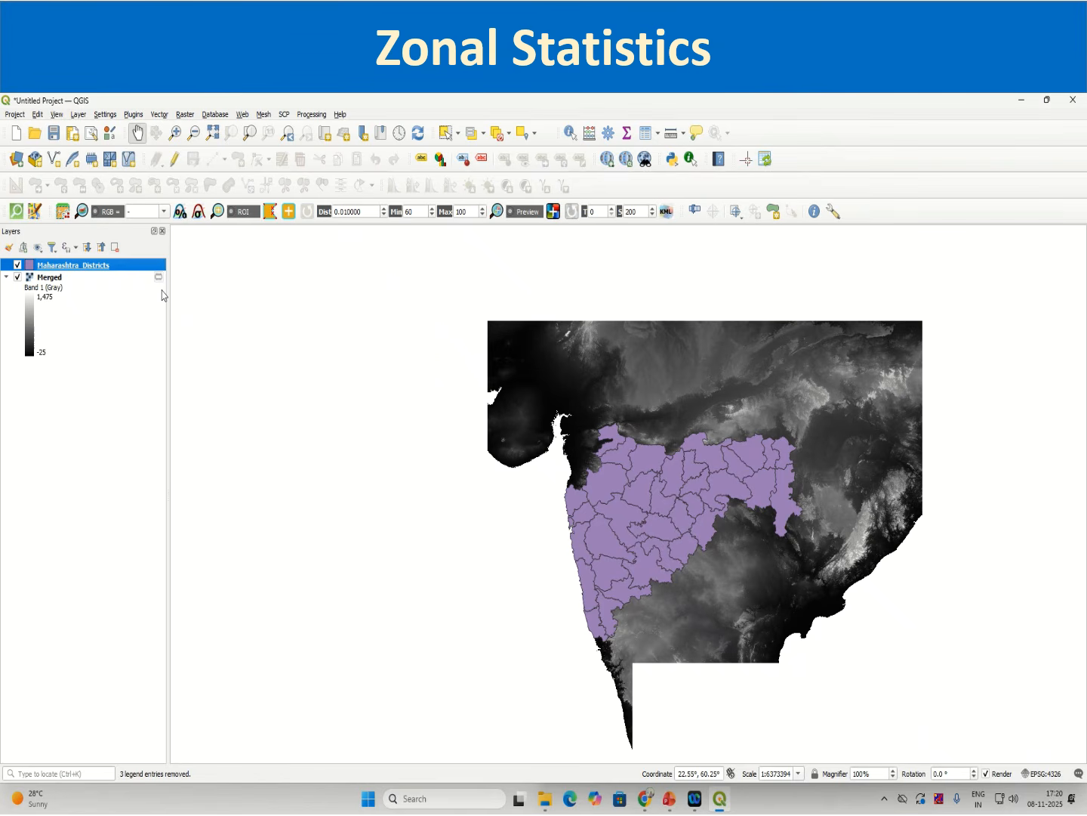
click(54, 277)
click(74, 265)
right_click(96, 268)
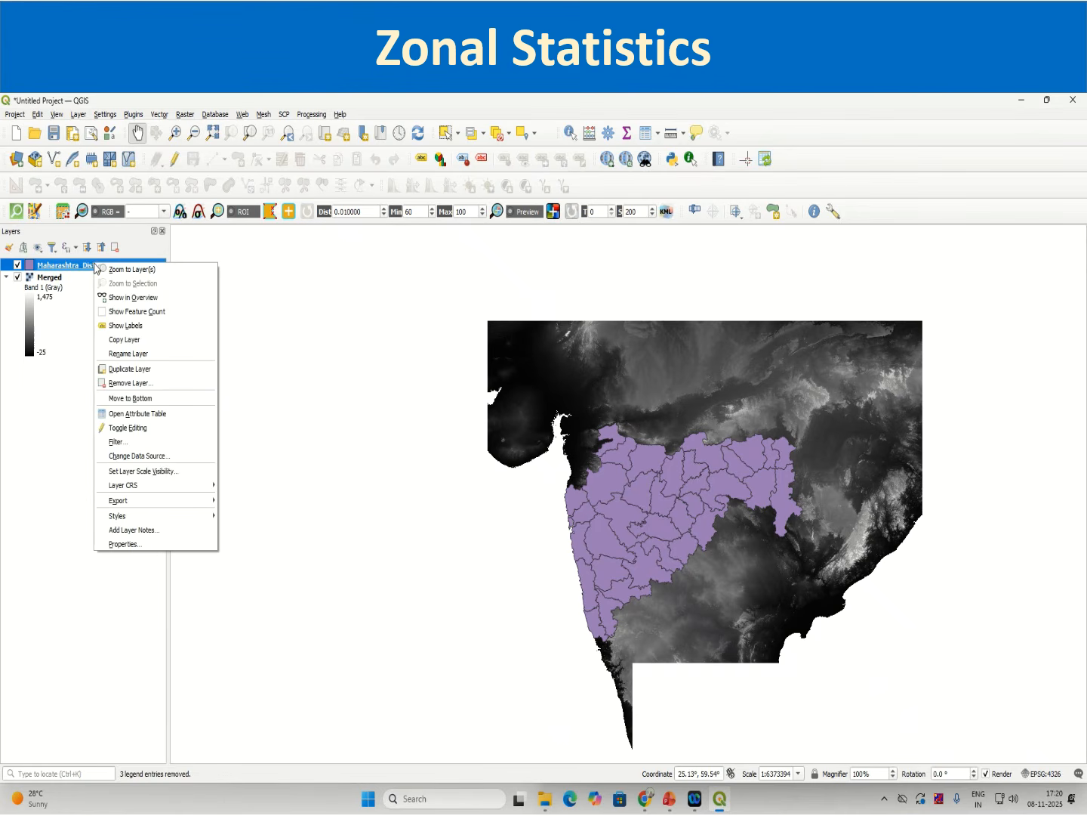
click(50, 278)
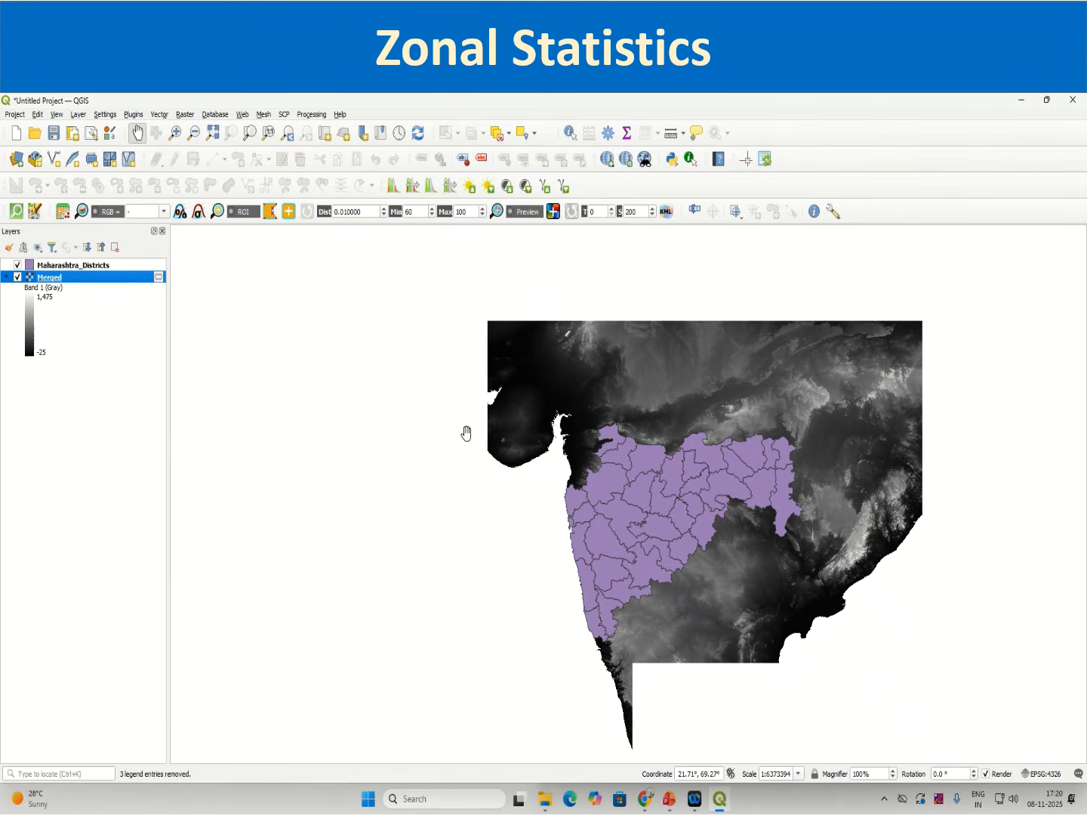
right_click(101, 278)
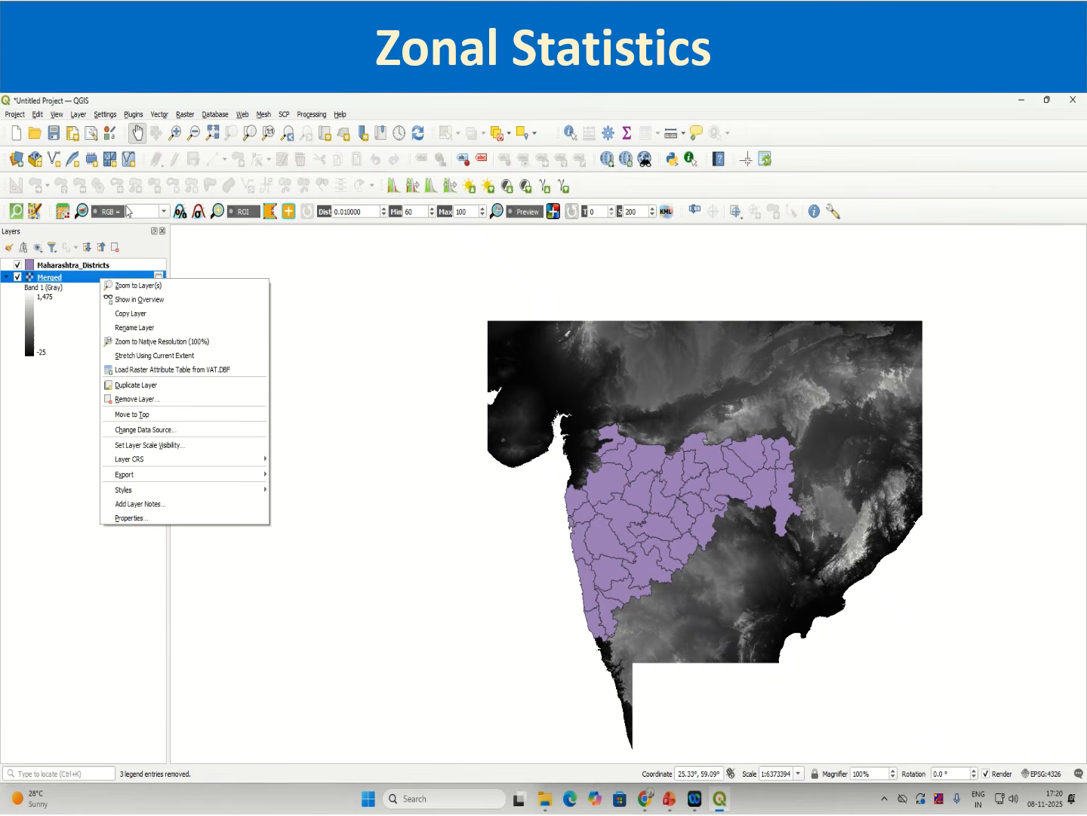
click(64, 266)
right_click(64, 270)
mouse_move(107, 517)
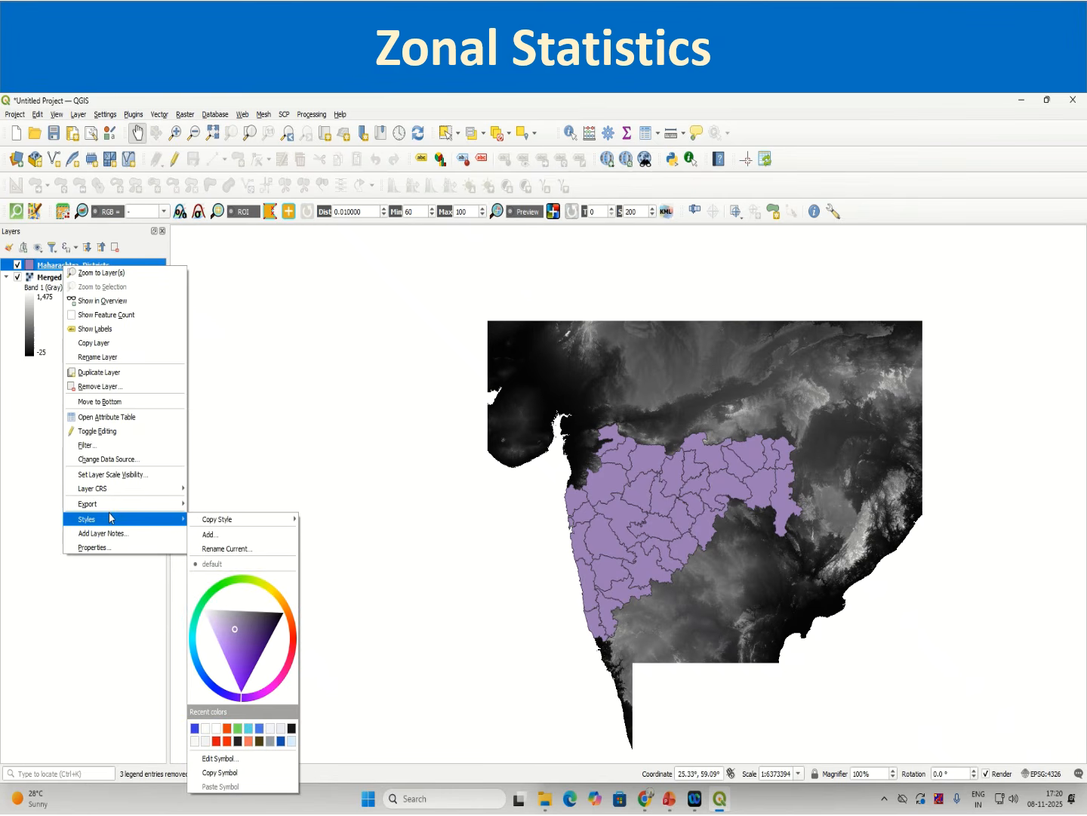
Step: Open the Processing Toolbox and search it for repro
click(312, 114)
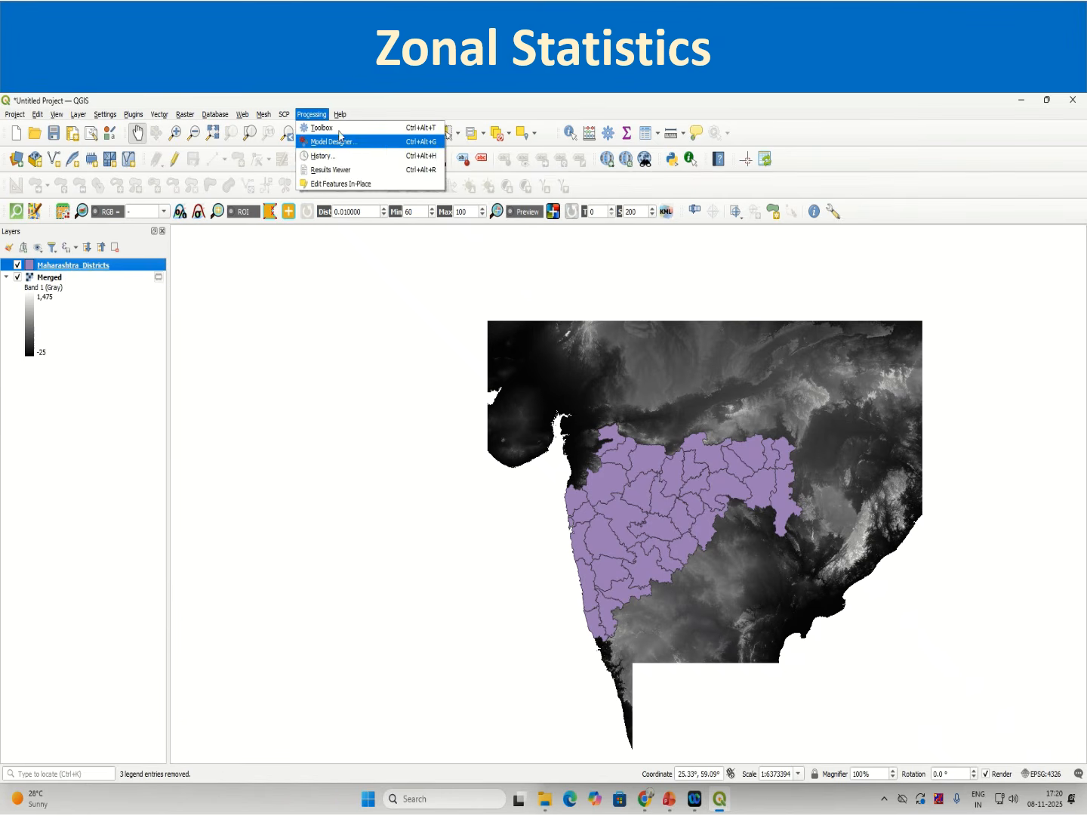
click(325, 127)
click(906, 265)
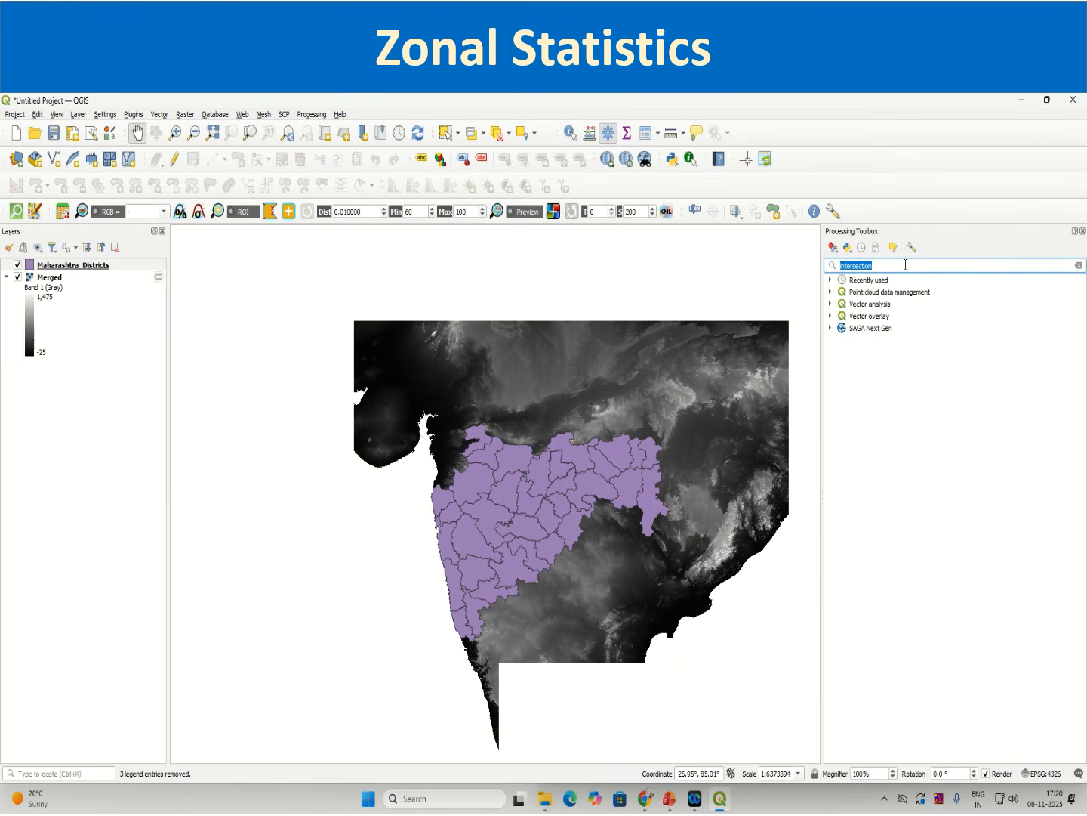
text(repro)
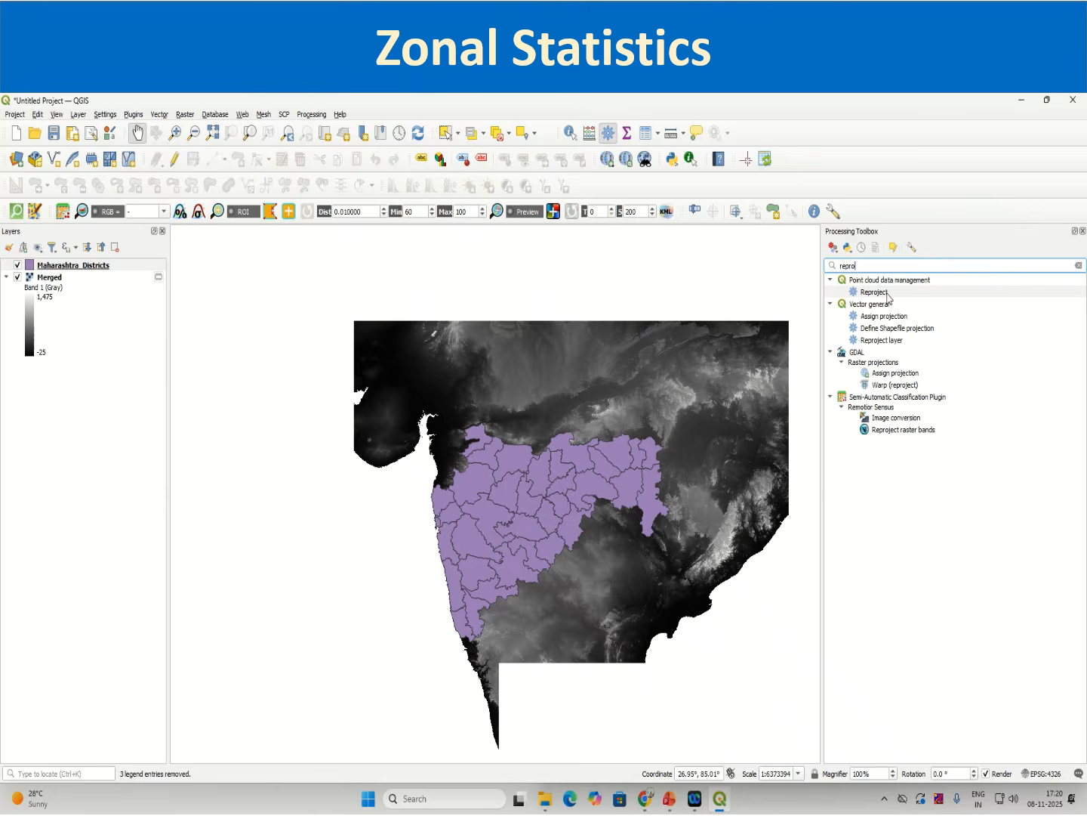
double_click(888, 293)
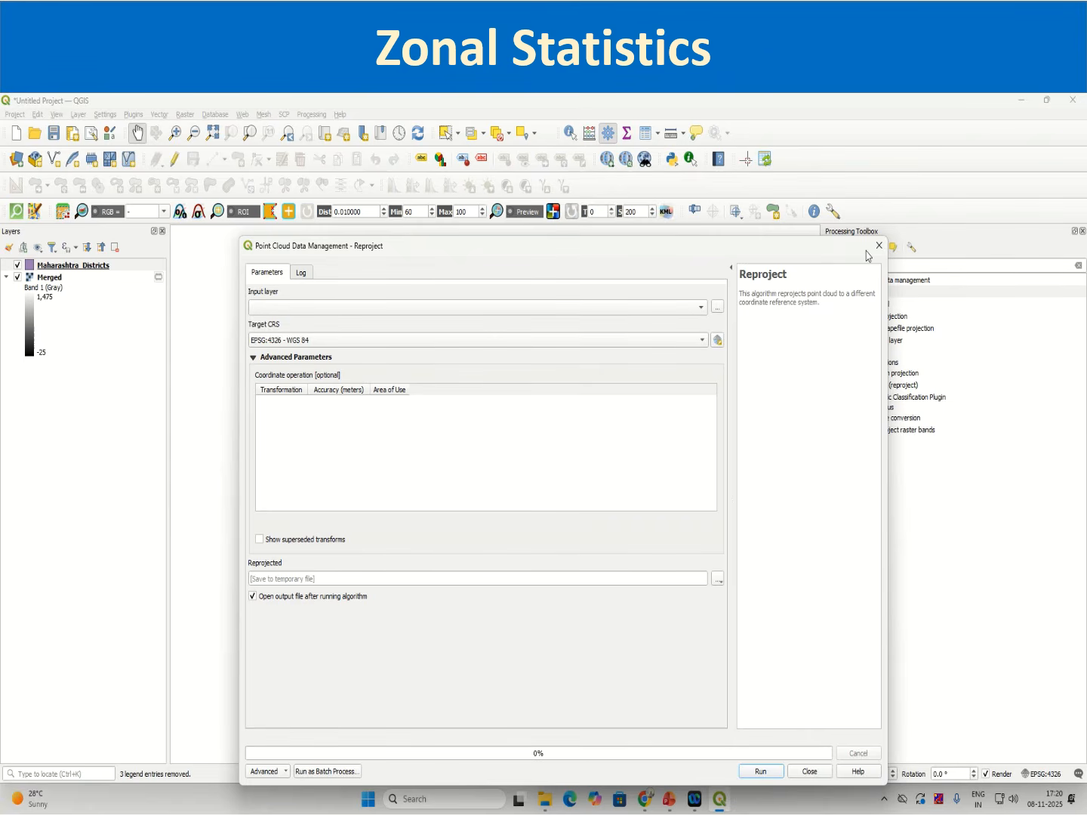
click(716, 307)
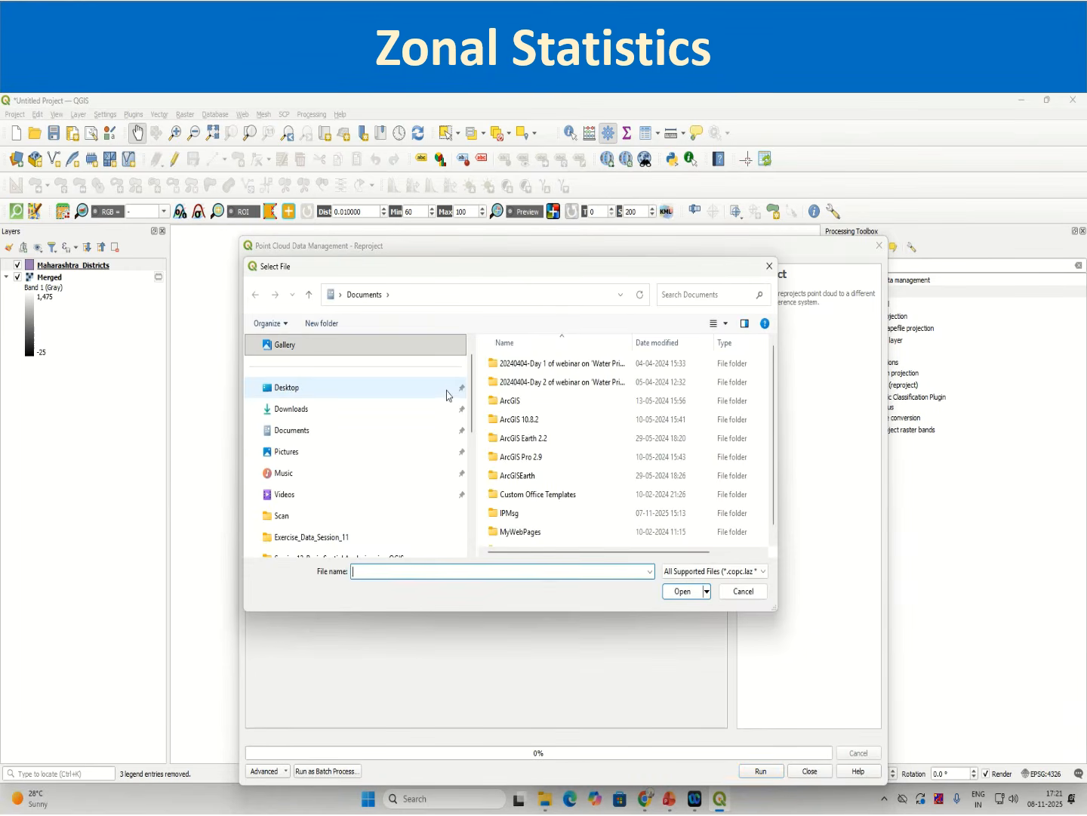
click(769, 265)
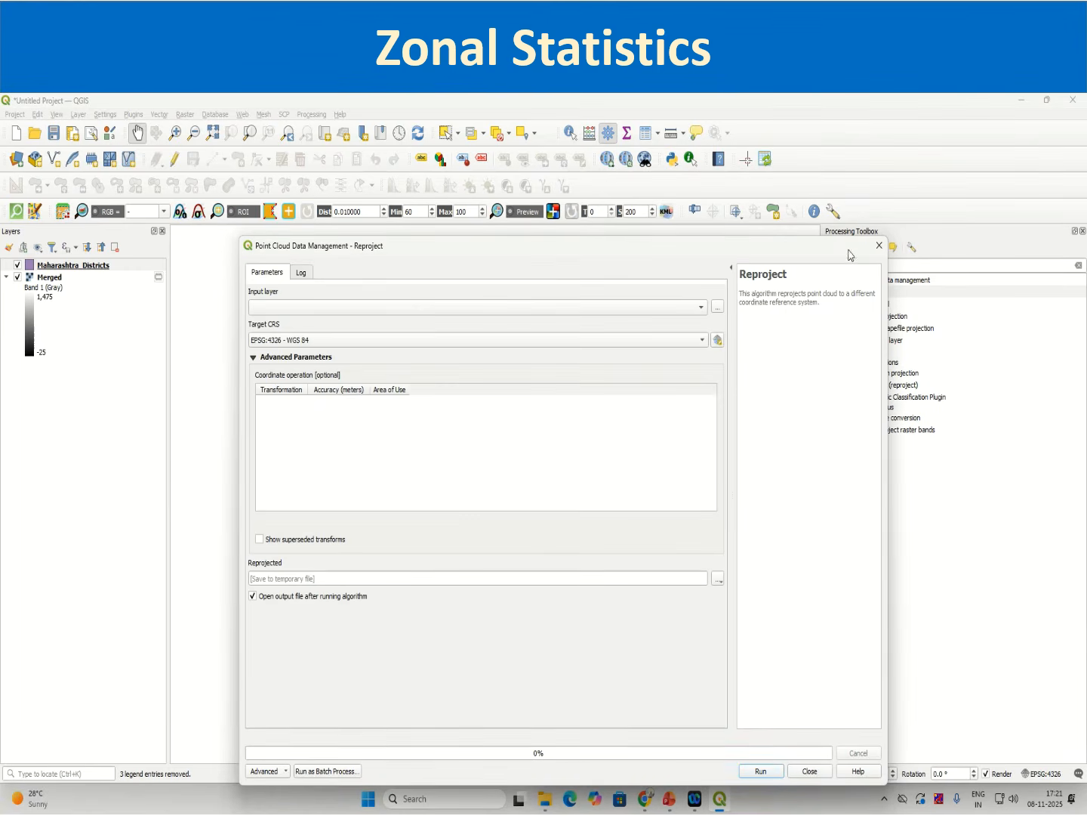
click(879, 245)
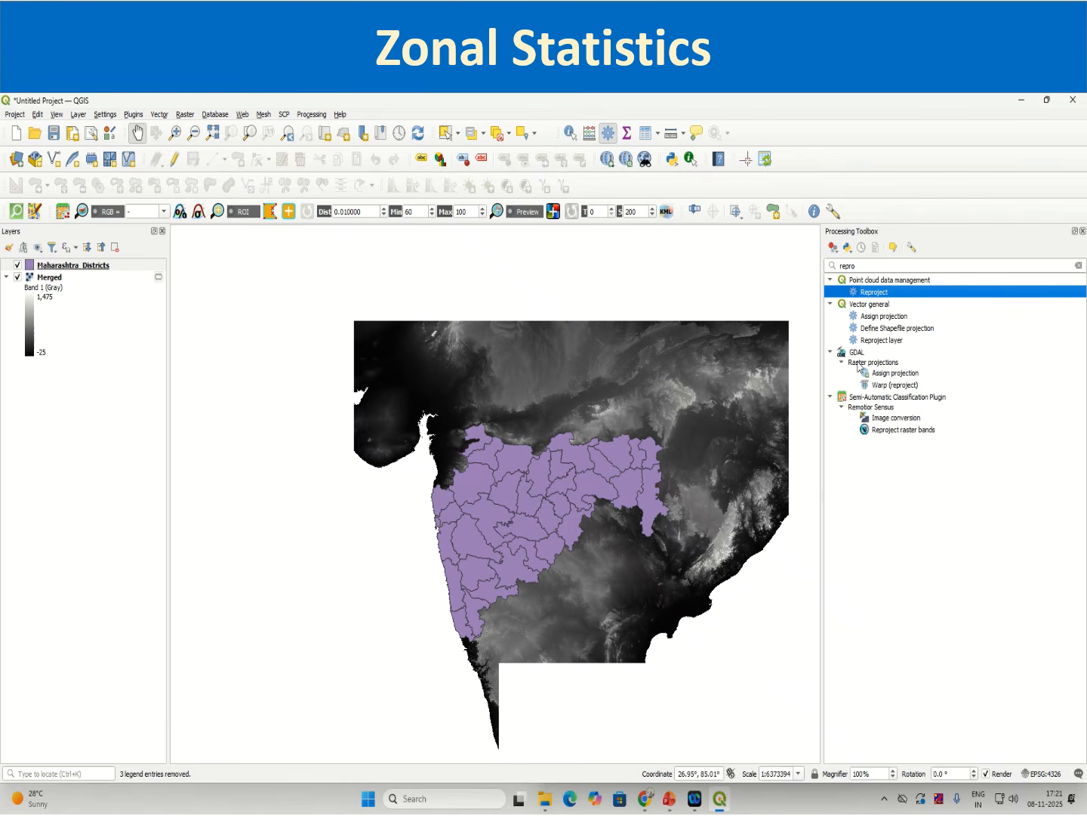
Step: Reproject the Maharashtra_Districts layer to EPSG:4326 - WGS 84 with the Reproject layer tool and close the dialog
click(871, 304)
double_click(874, 342)
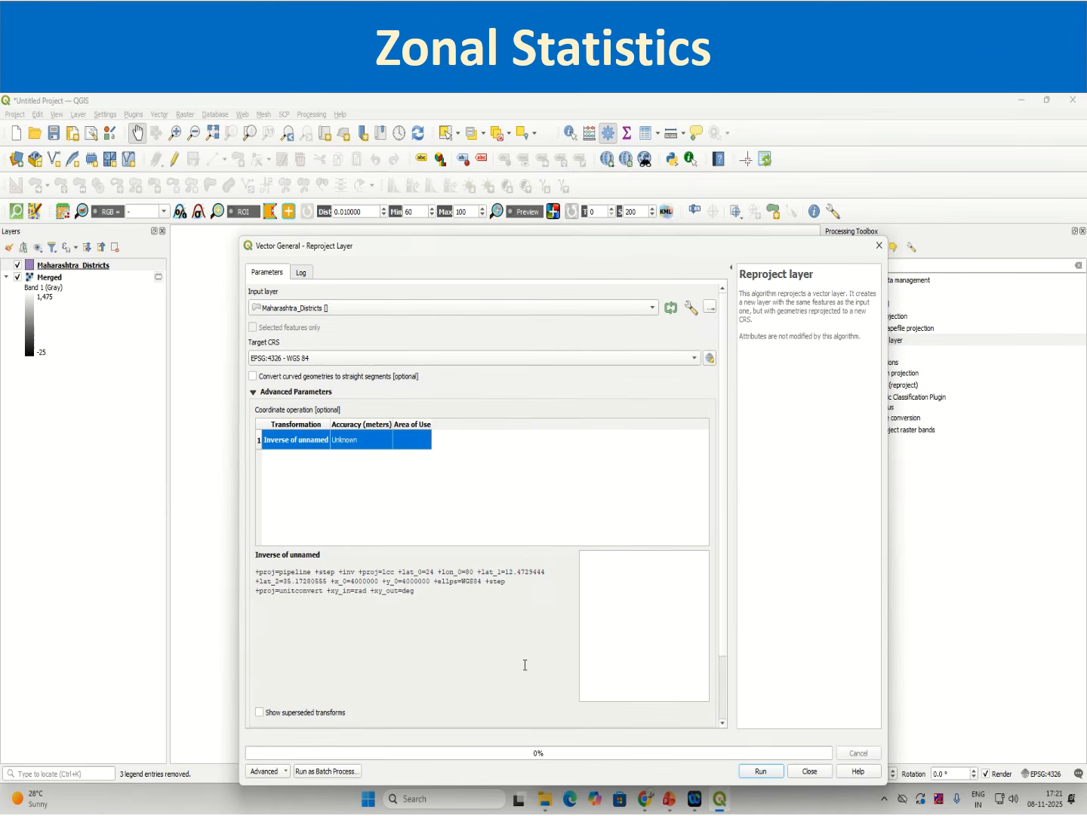
click(760, 771)
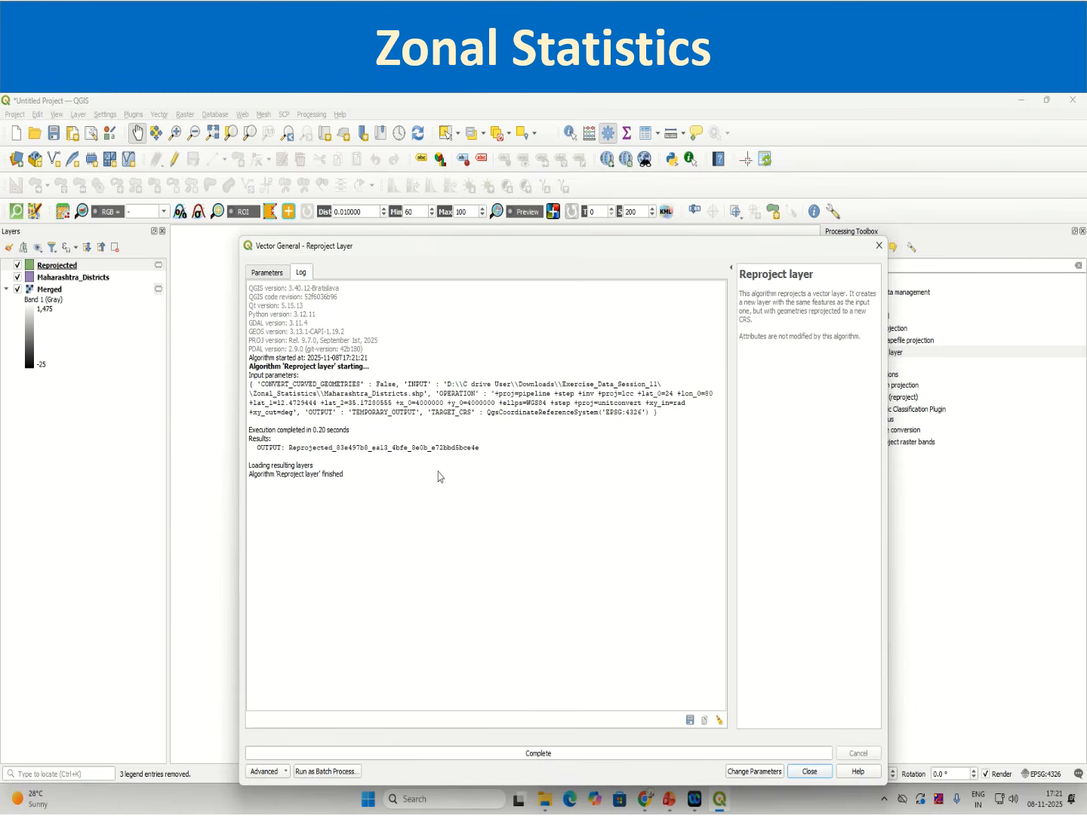
click(823, 772)
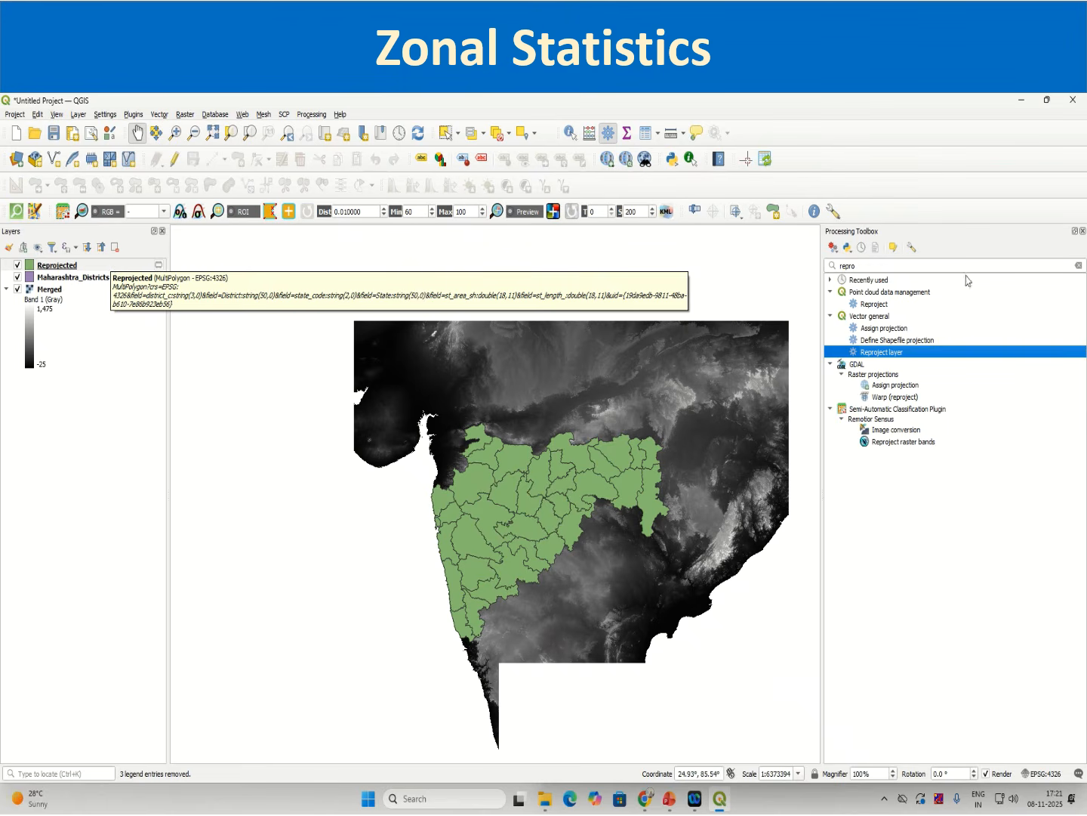
Step: Reopen the Processing Toolbox, search for zonal statistics, and open the Zonal statistics tool
click(1082, 230)
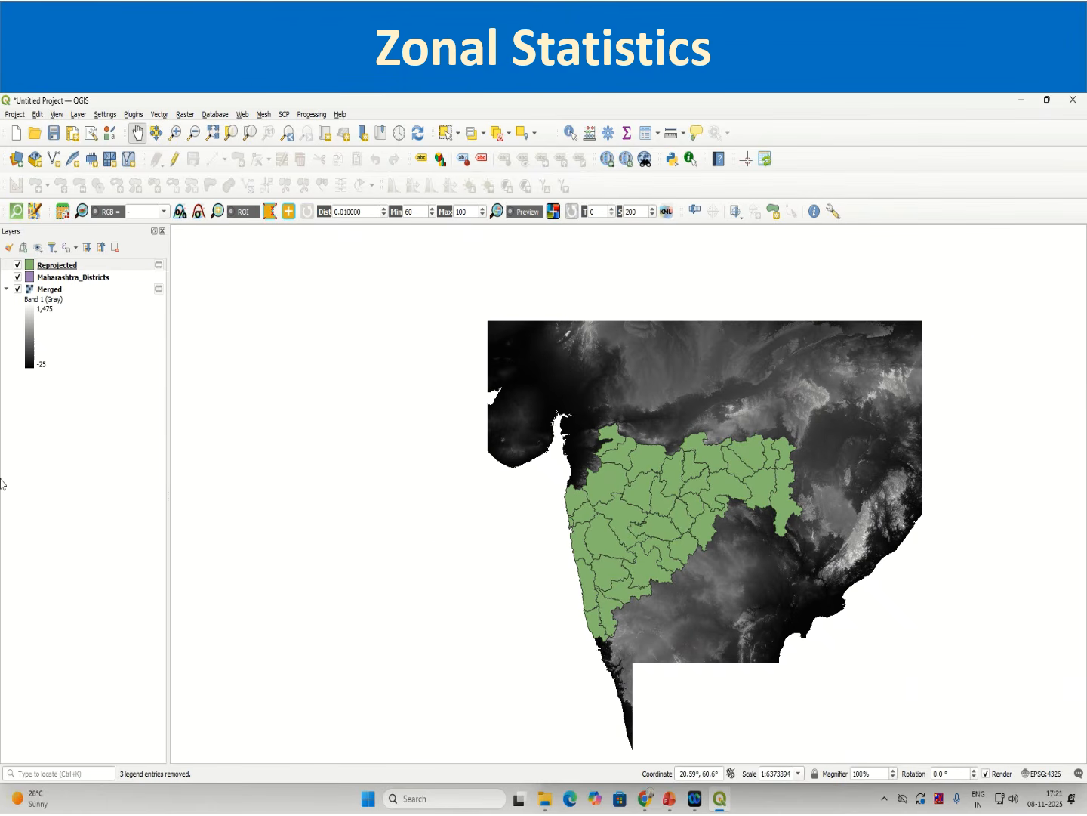
click(312, 115)
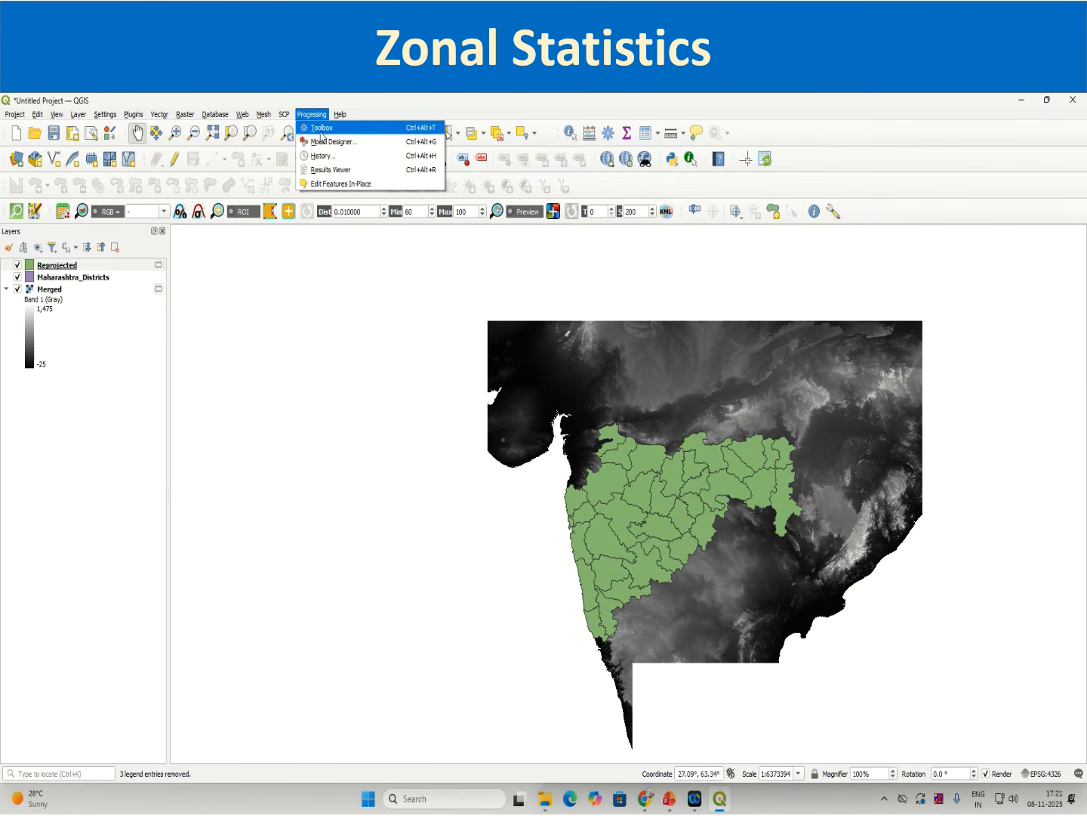
click(317, 127)
double_click(900, 264)
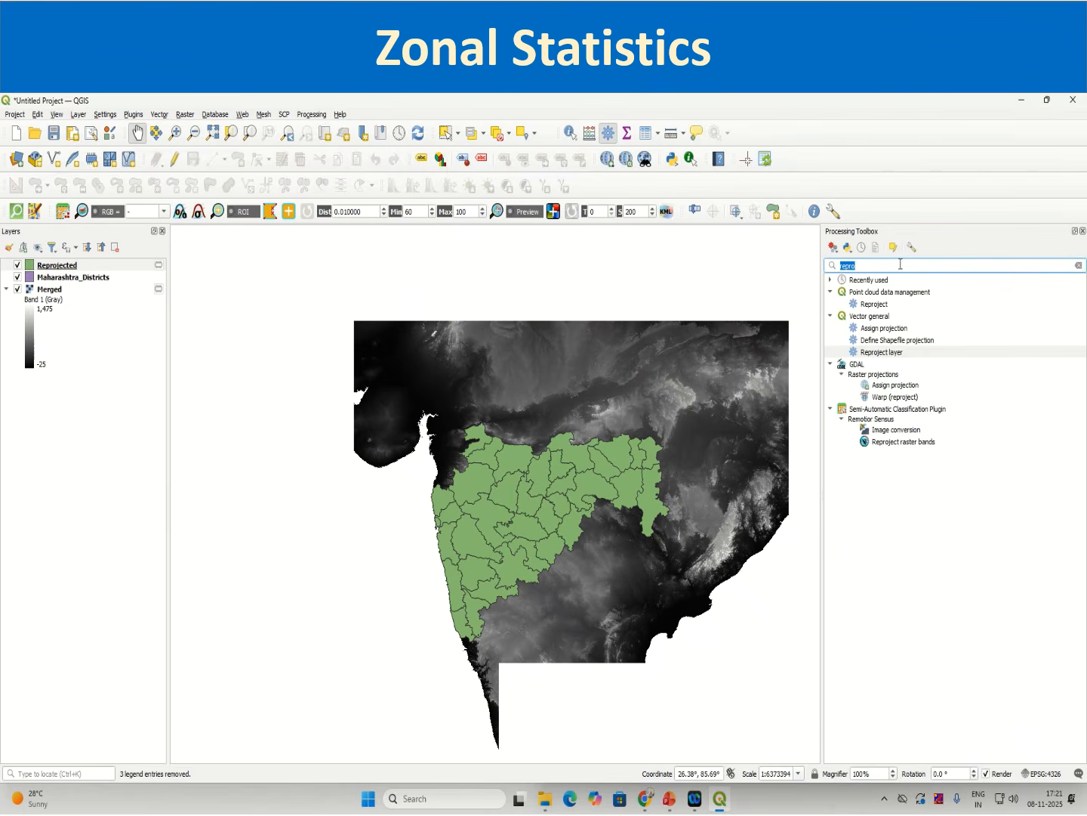
text(zonal st)
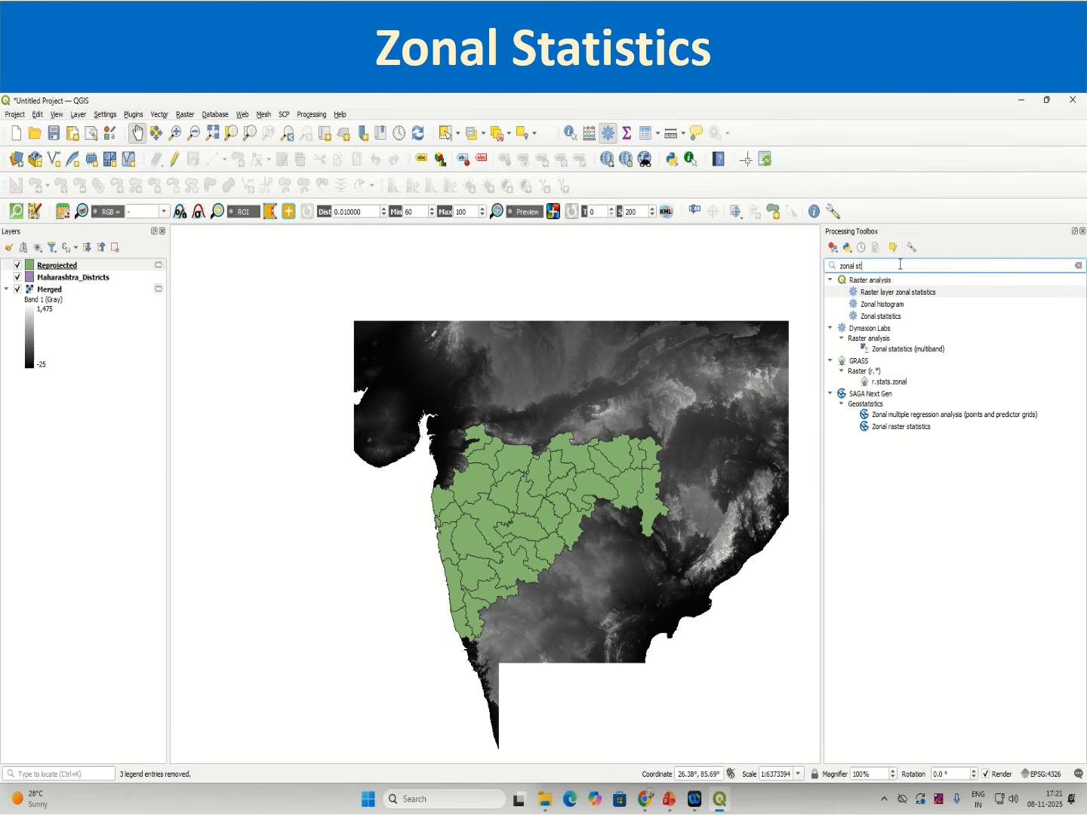
text(atistics)
click(874, 317)
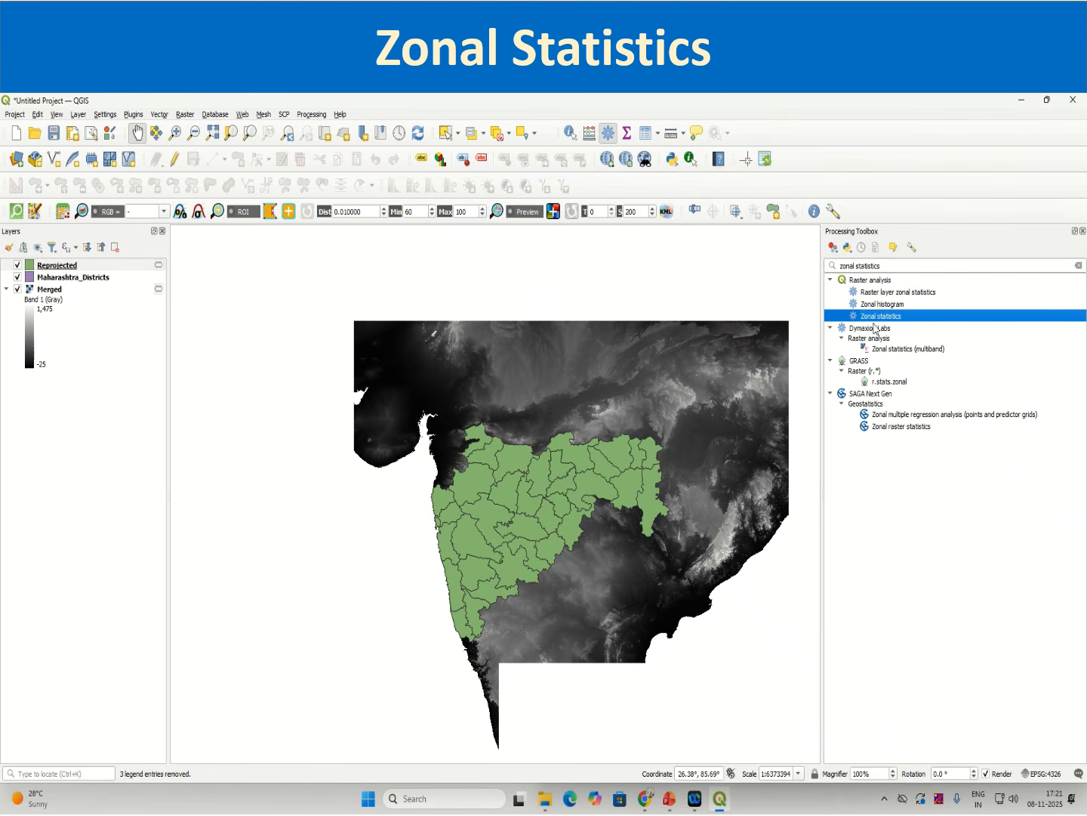
double_click(878, 318)
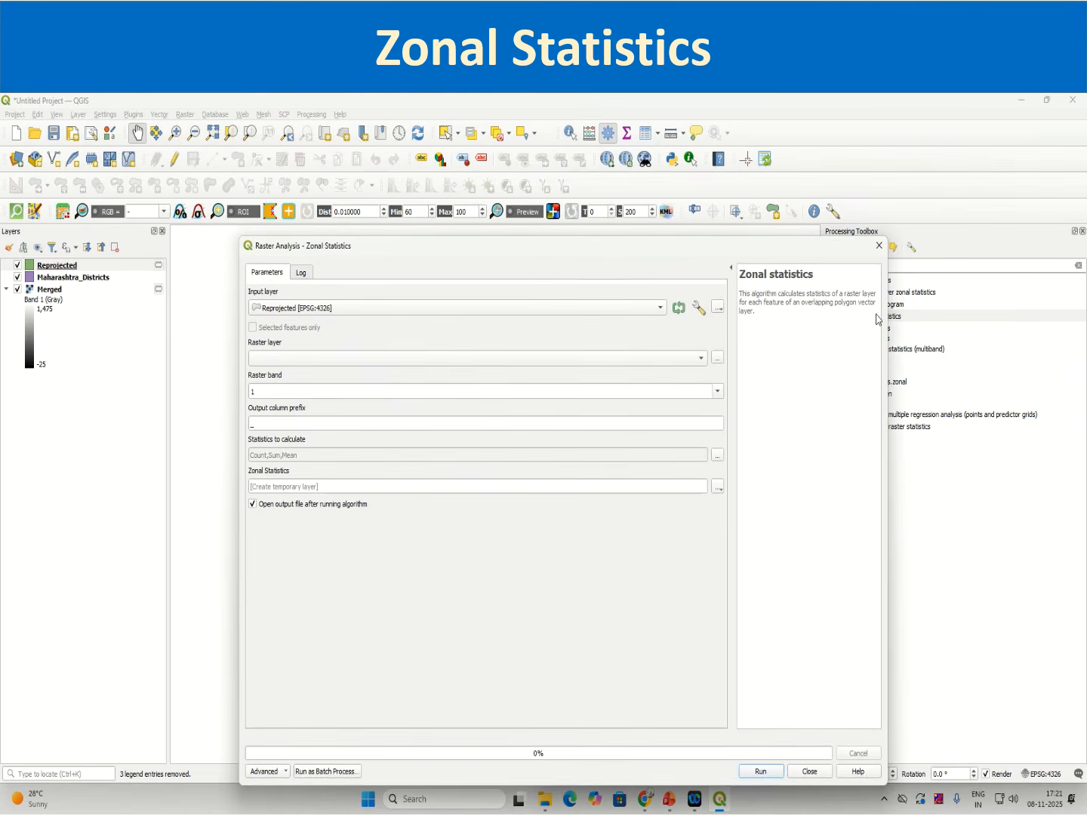
Step: Set the input layer to Reprojected, the raster layer to Merged, and the raster band to Band 1 (Gray)
click(352, 312)
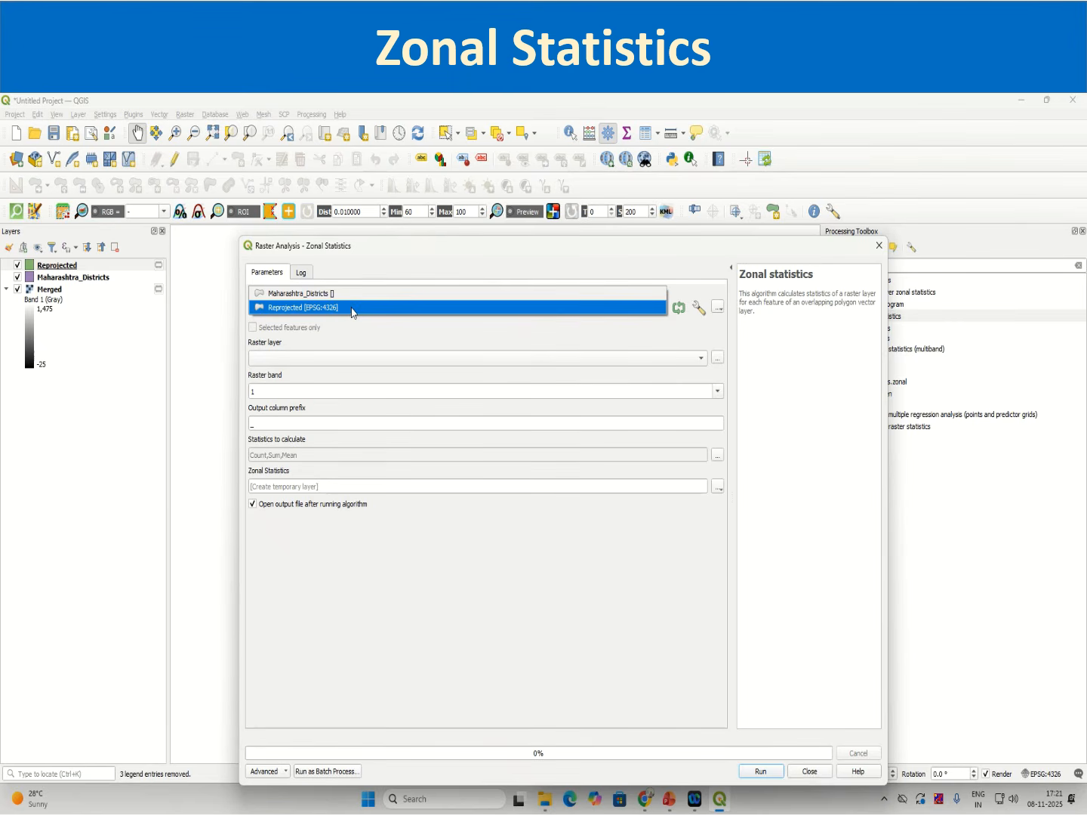
click(352, 309)
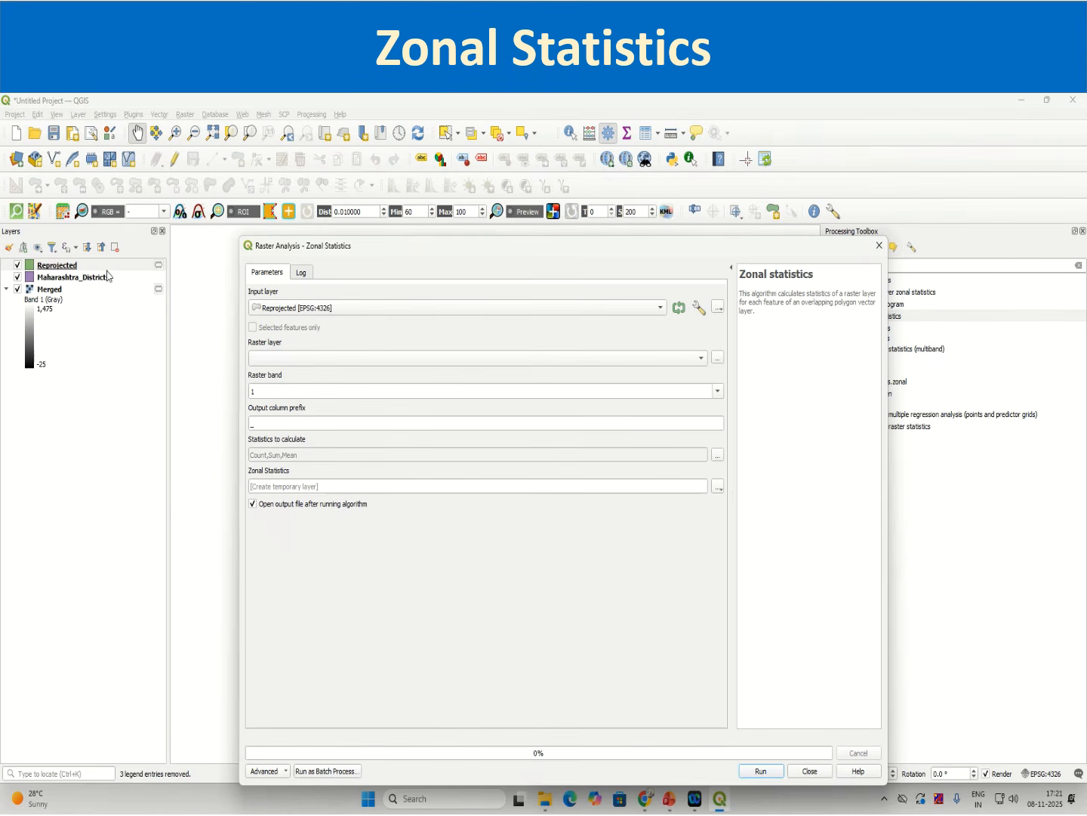
click(311, 358)
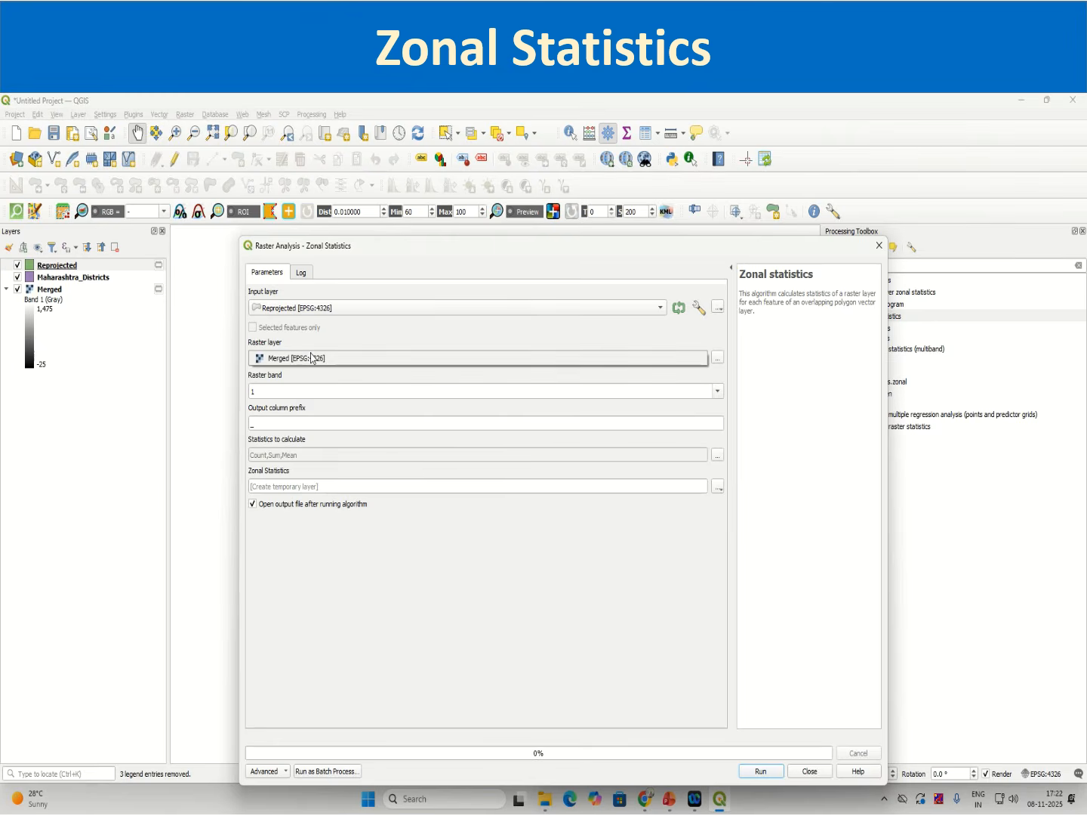
click(311, 358)
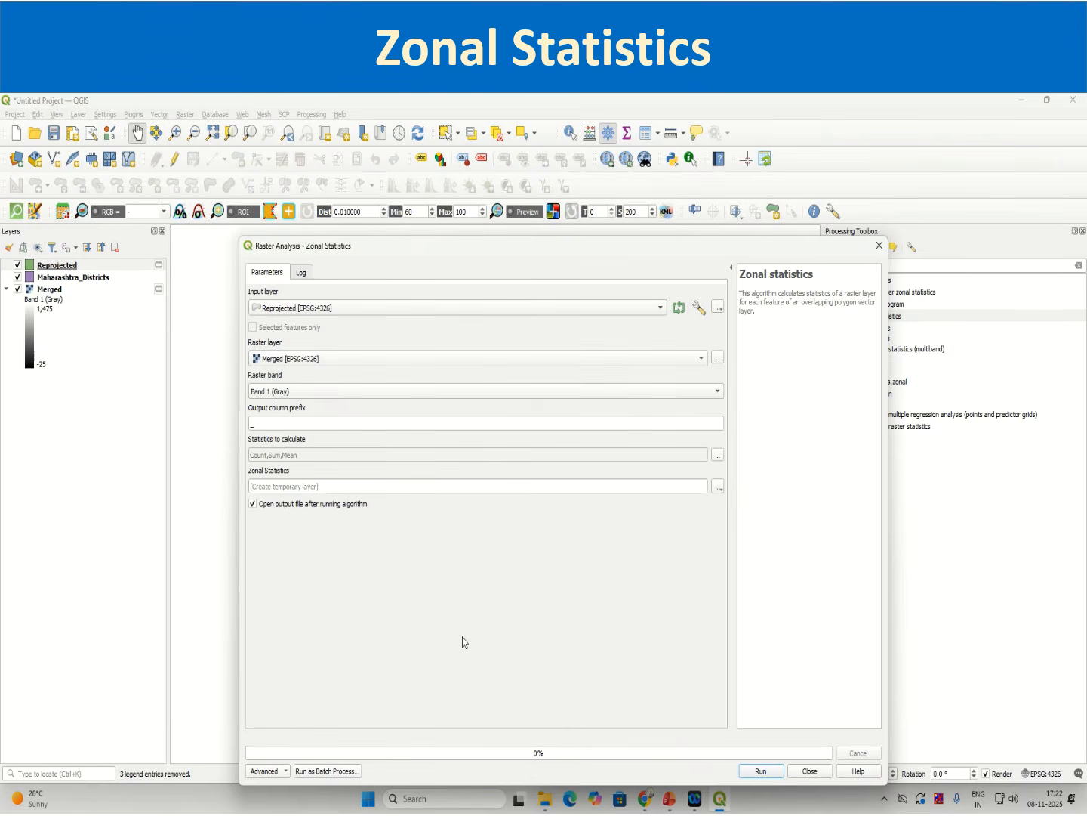
click(652, 391)
click(305, 376)
click(283, 391)
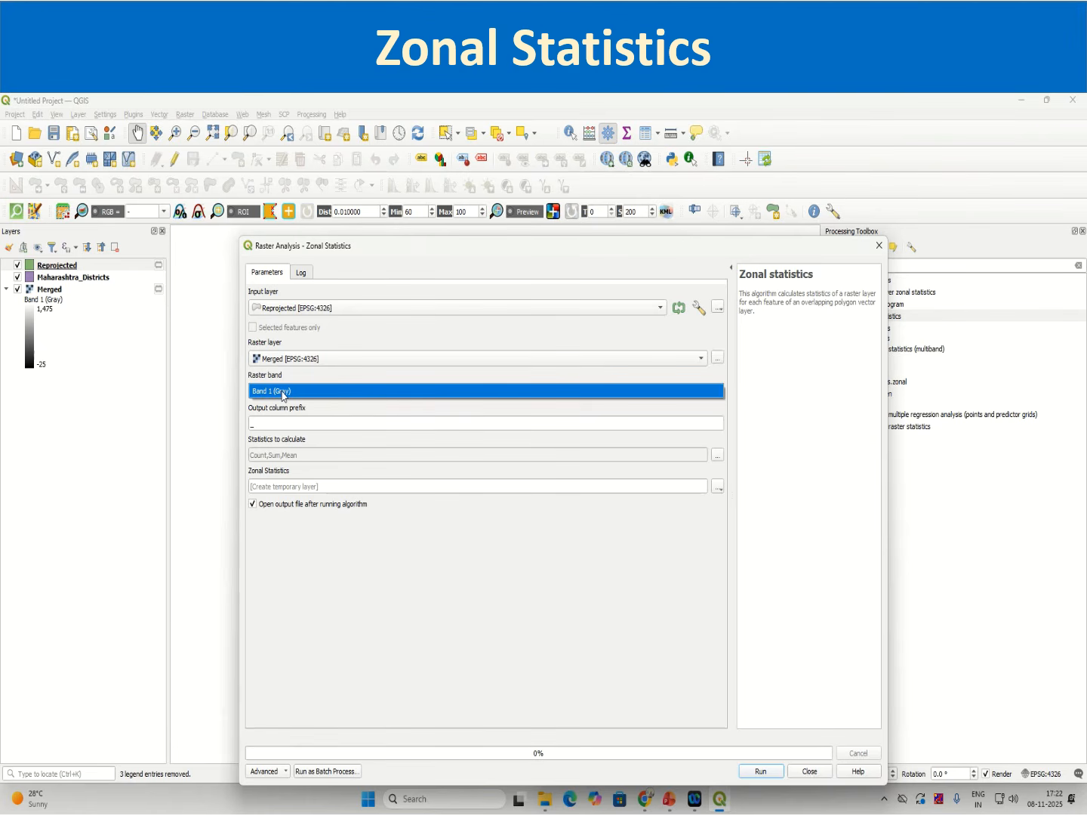
click(282, 391)
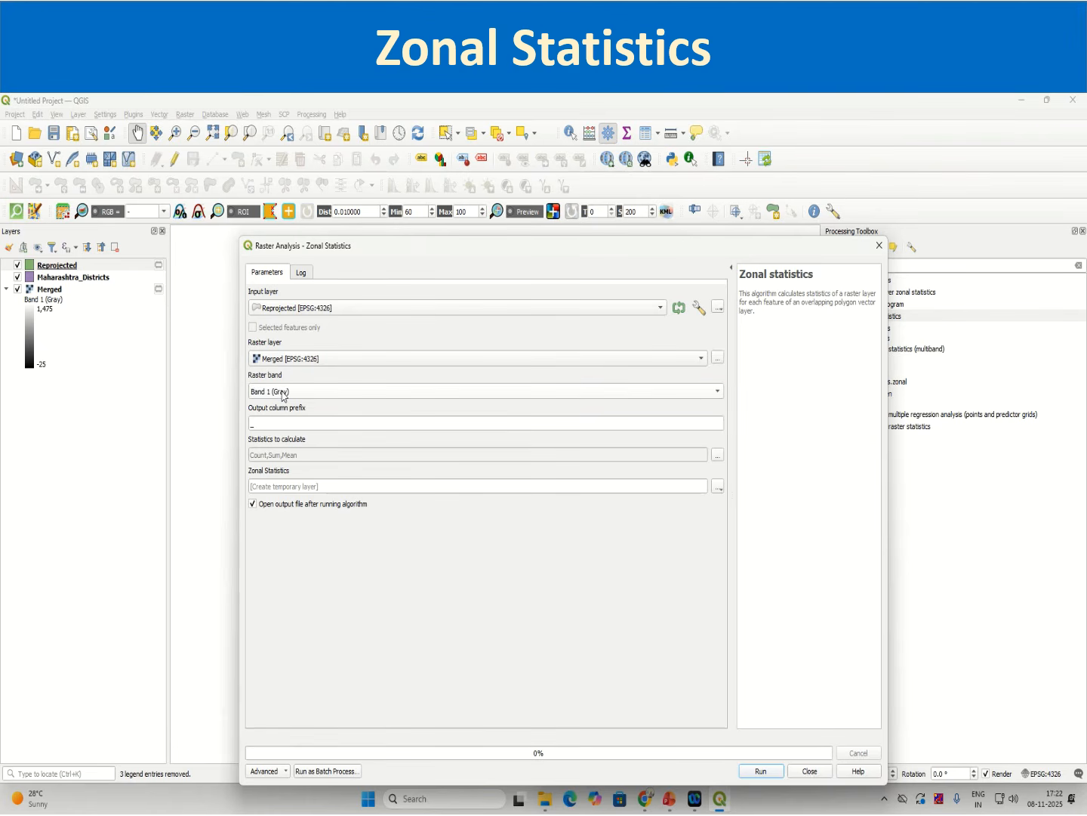
click(254, 424)
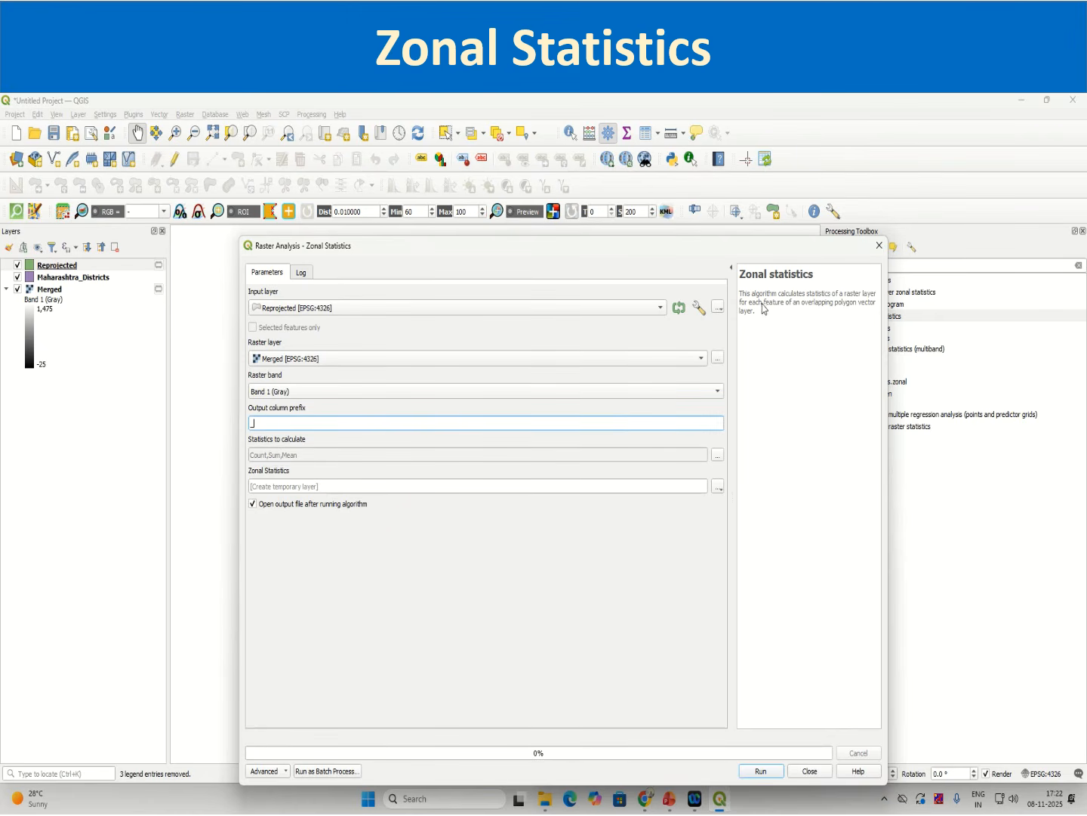
drag(764, 294, 780, 316)
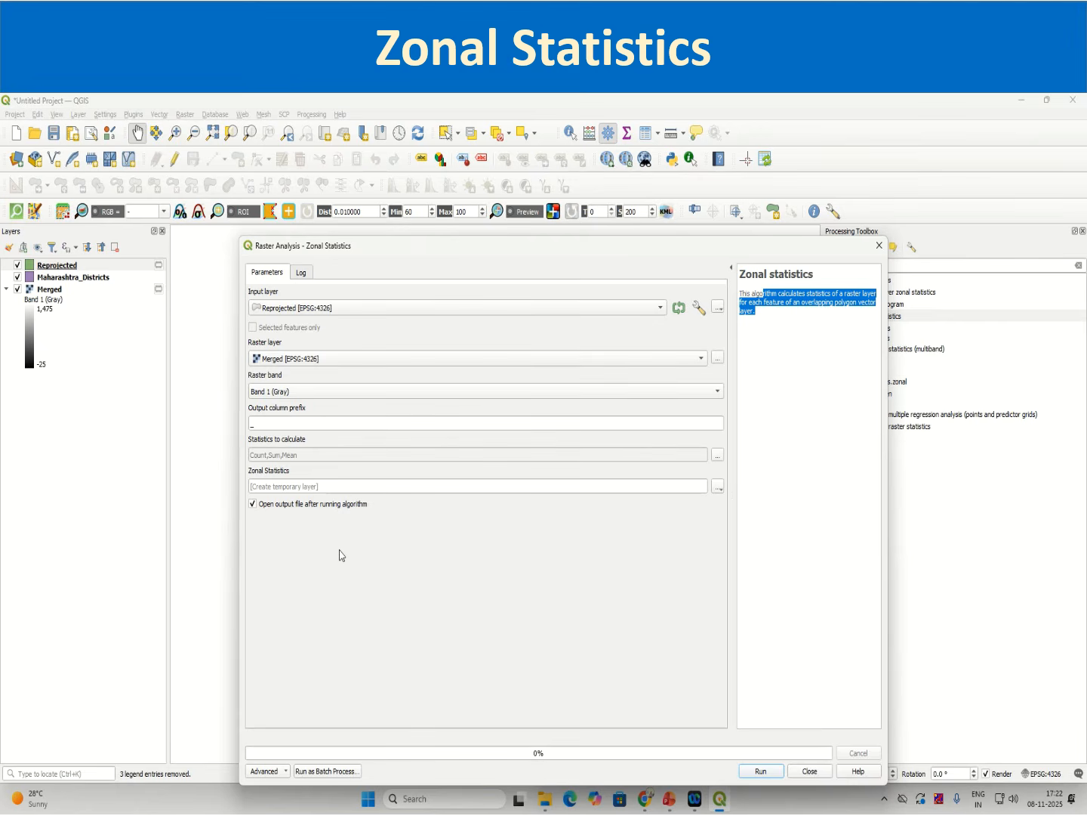
click(539, 579)
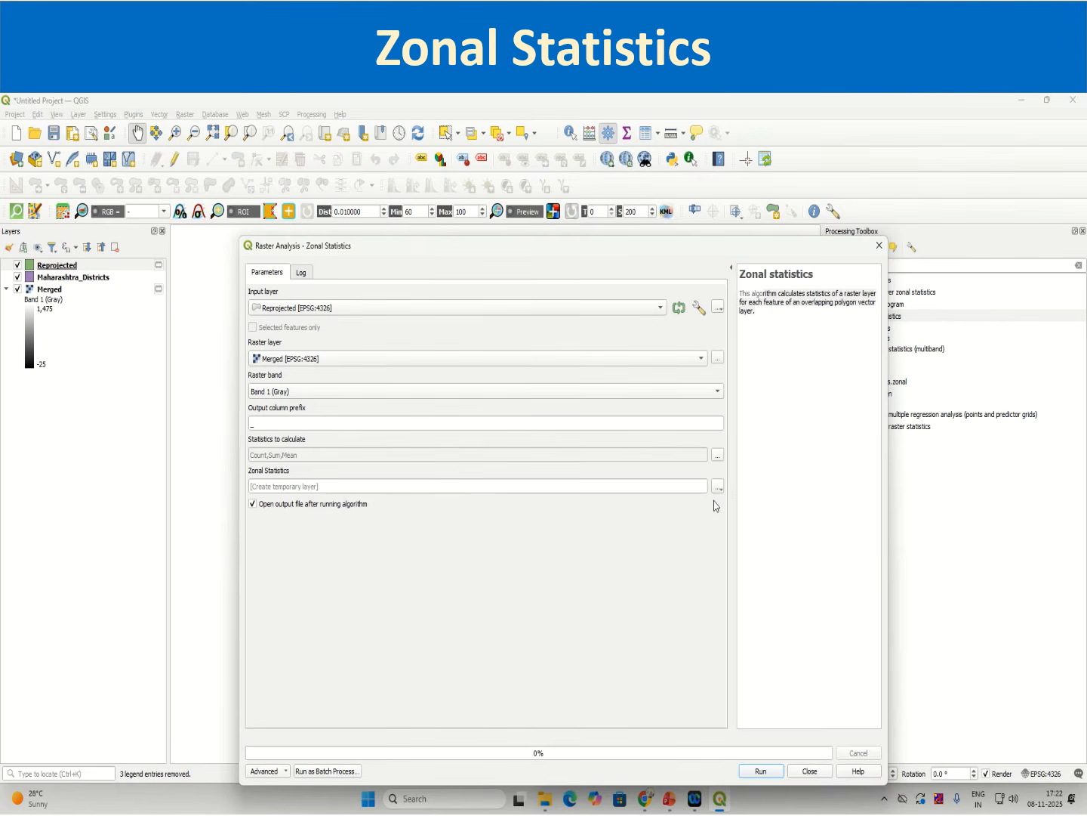
Step: Set the statistics to calculate to Mean, Minimum and Maximum
click(721, 456)
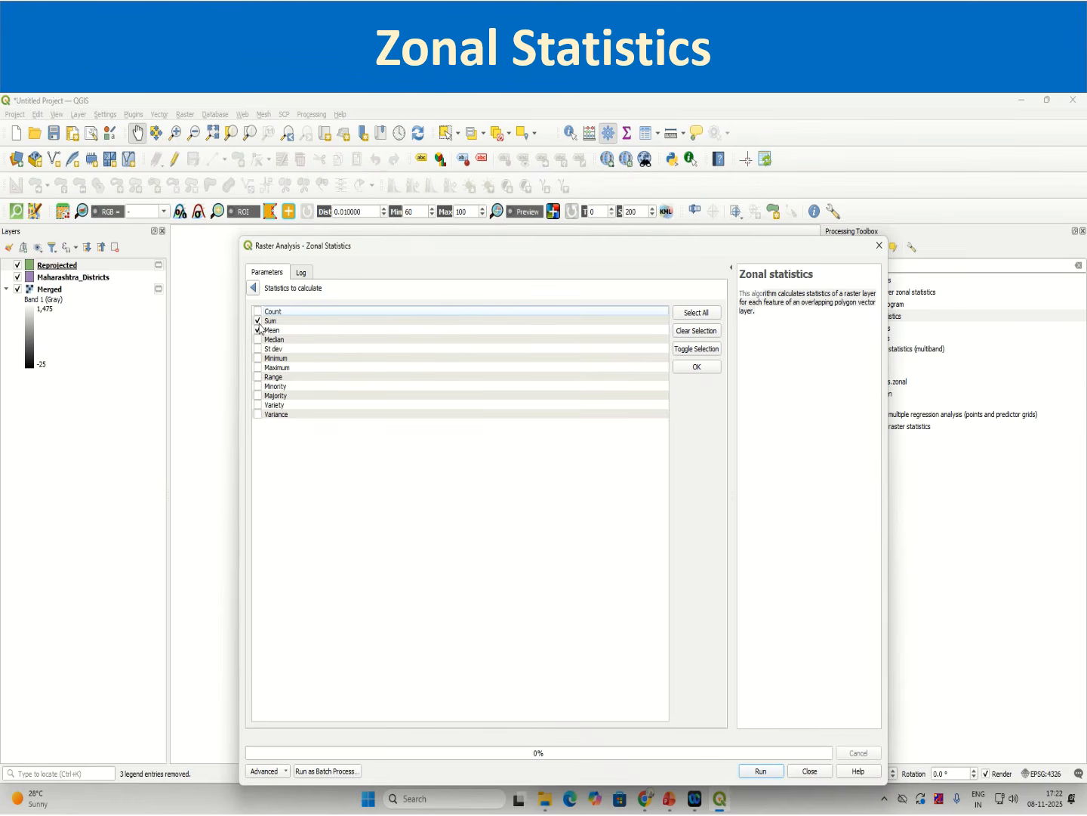
click(258, 320)
click(258, 367)
click(257, 358)
click(253, 296)
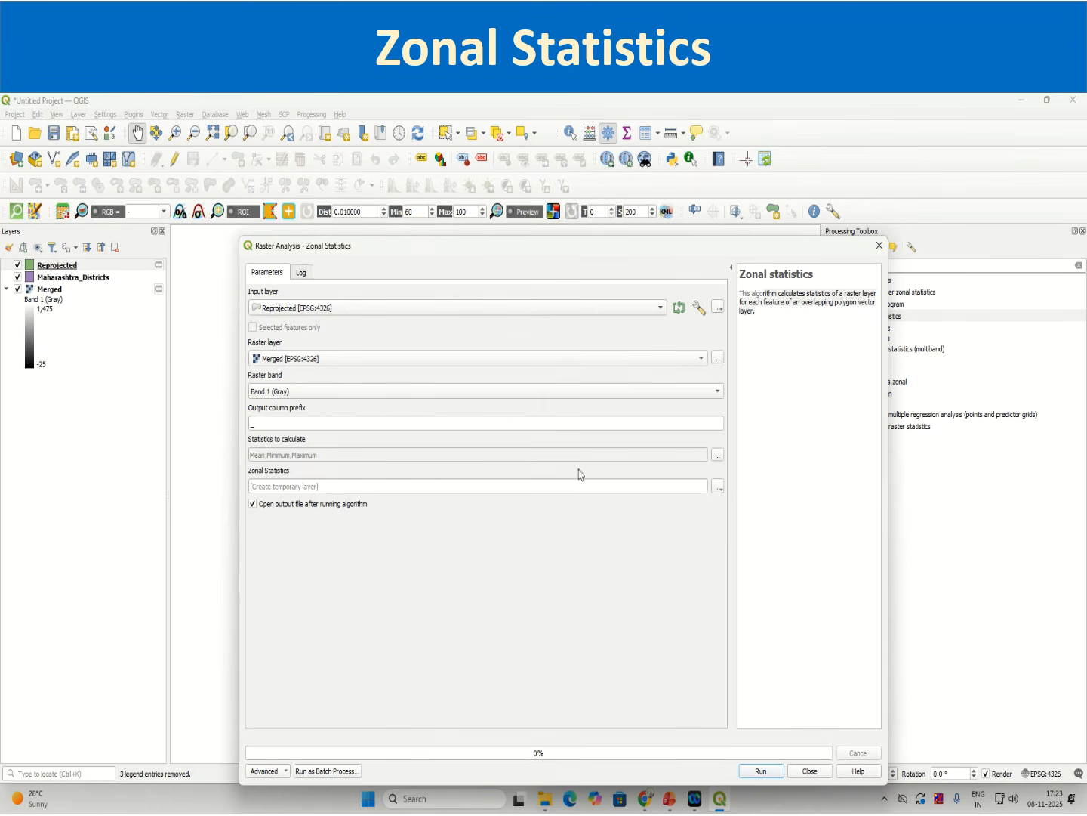
click(718, 486)
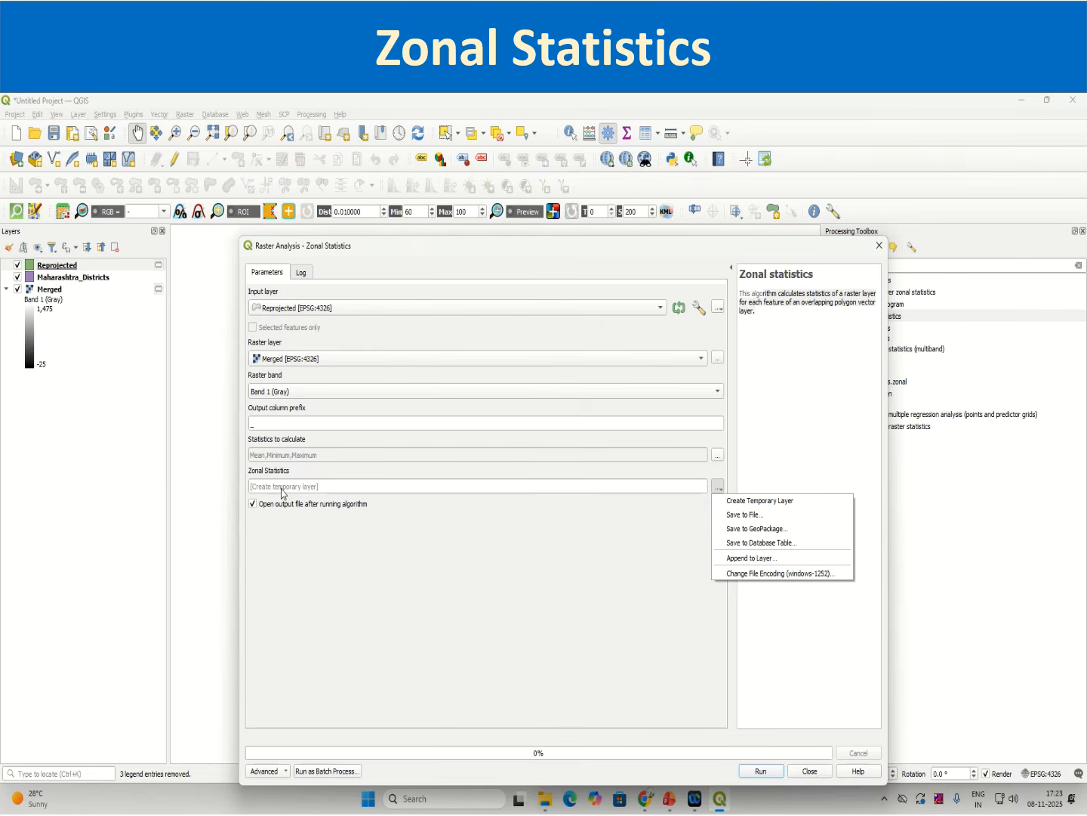
click(744, 514)
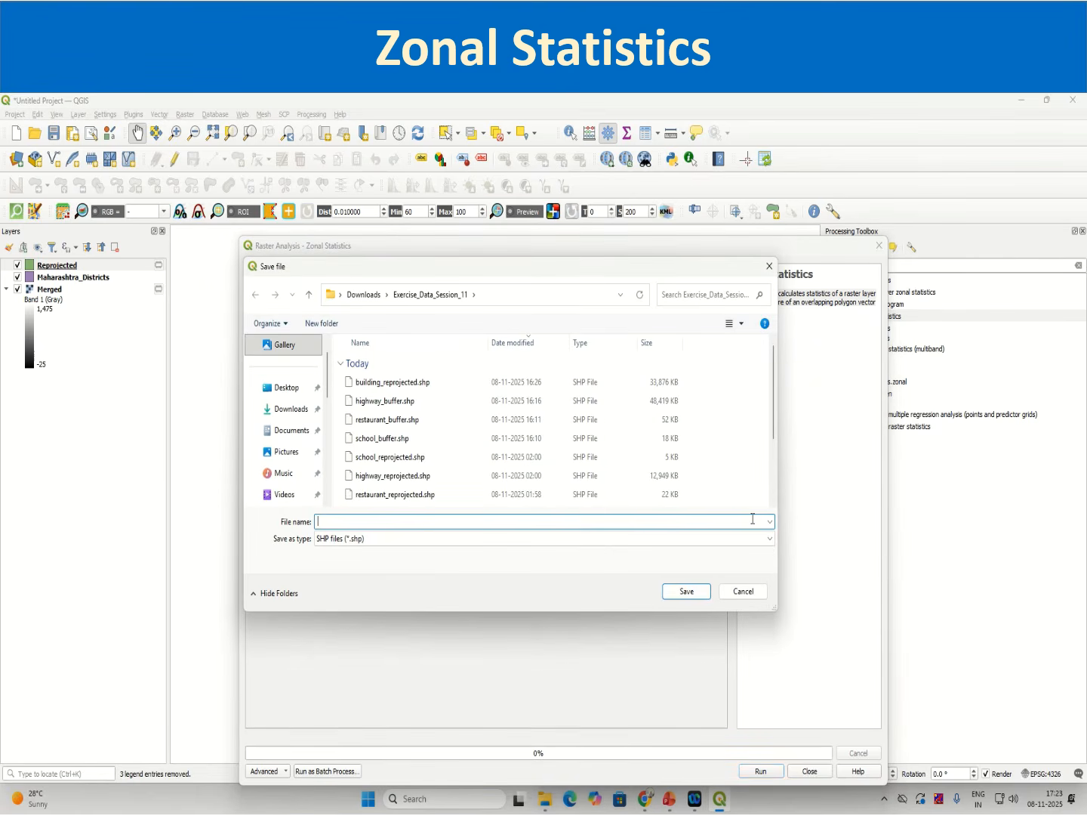
click(768, 267)
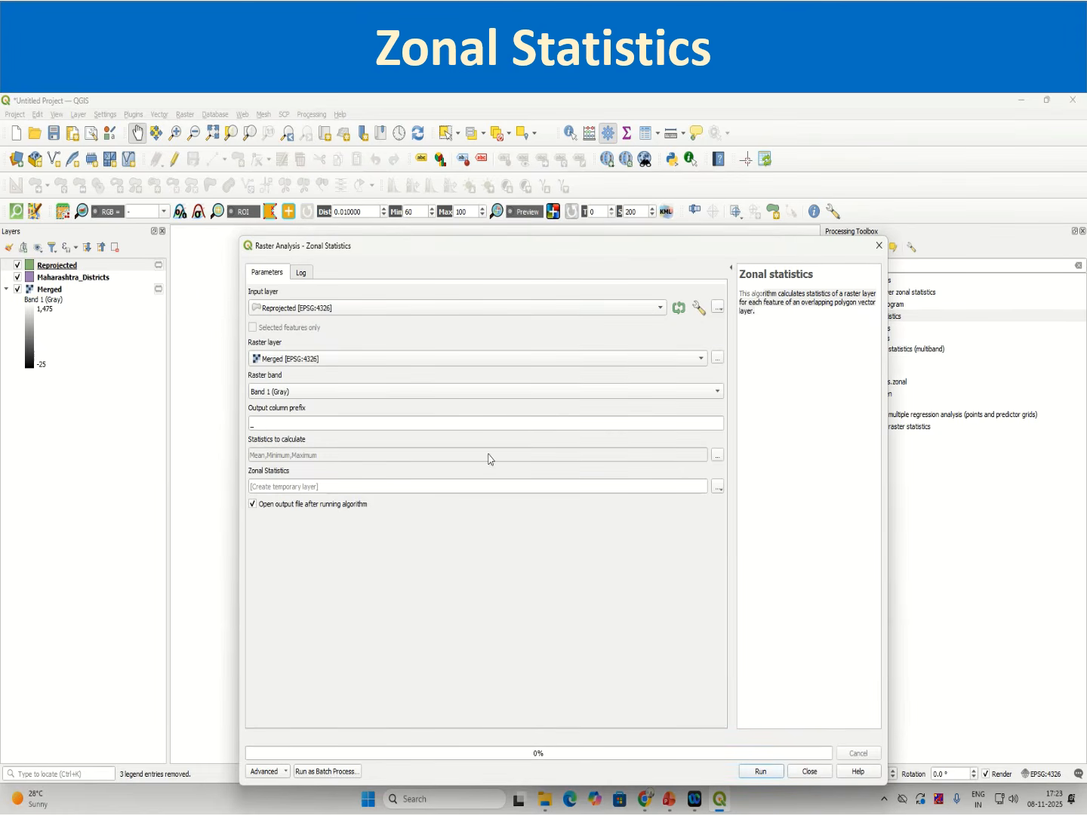
Step: Run the zonal statistics to a temporary layer and close the dialog
click(768, 773)
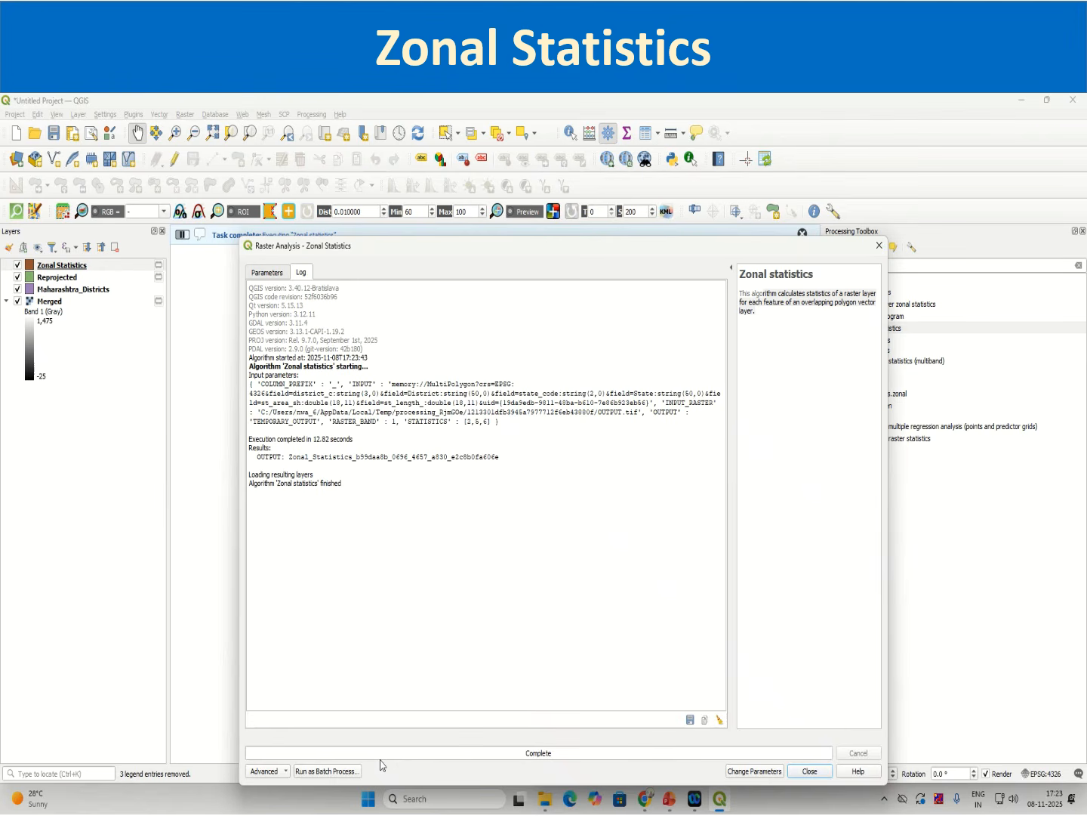
click(810, 771)
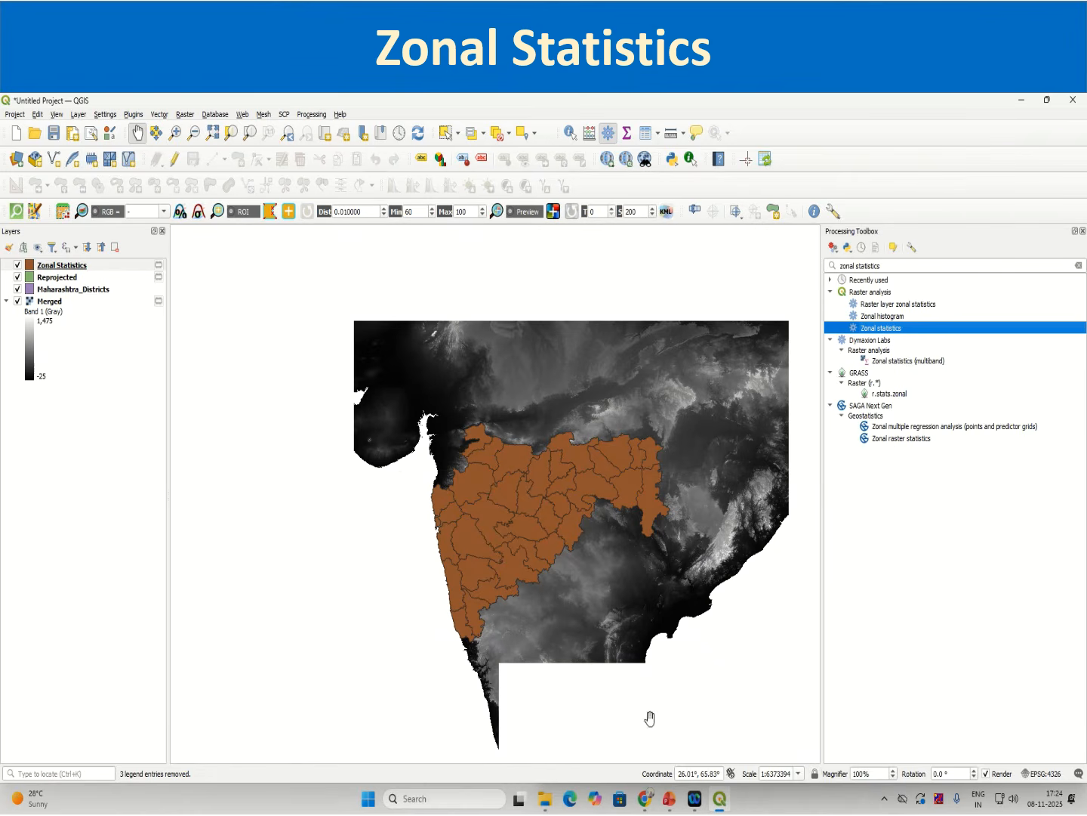
Step: Open the Zonal Statistics layer's attribute table and sort it by the _mean, _min and _max columns to compare district elevations
click(78, 266)
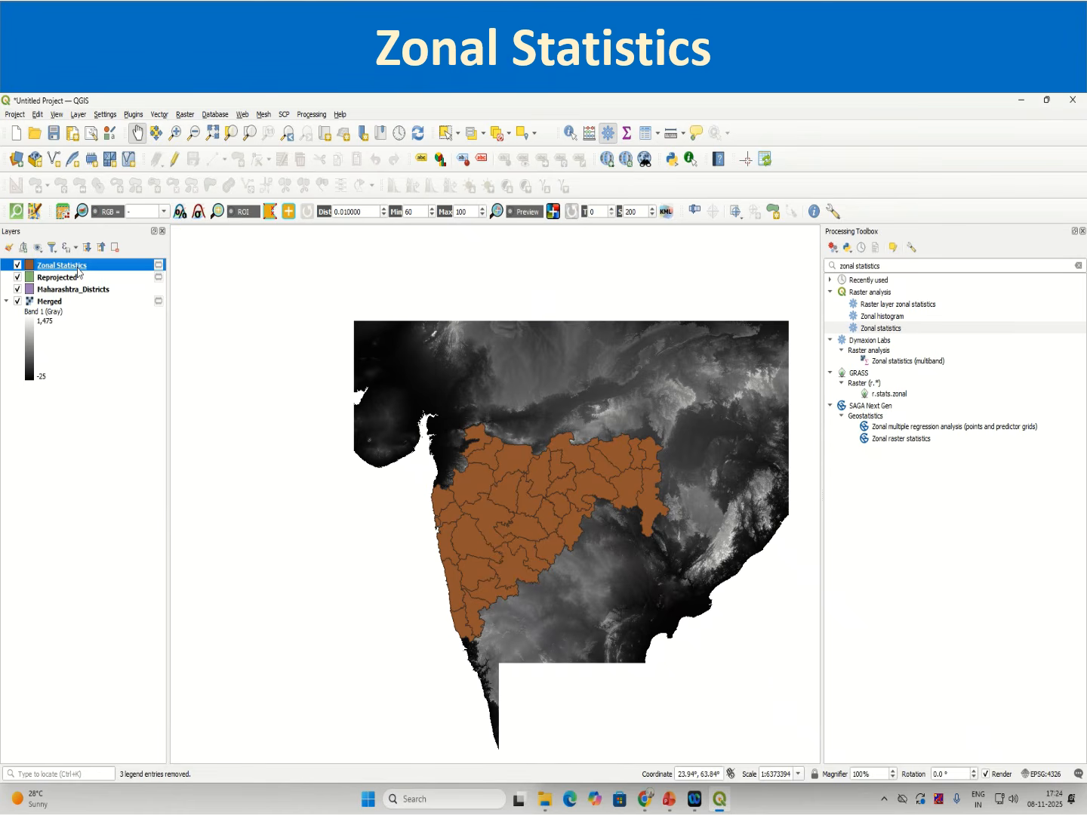
right_click(78, 270)
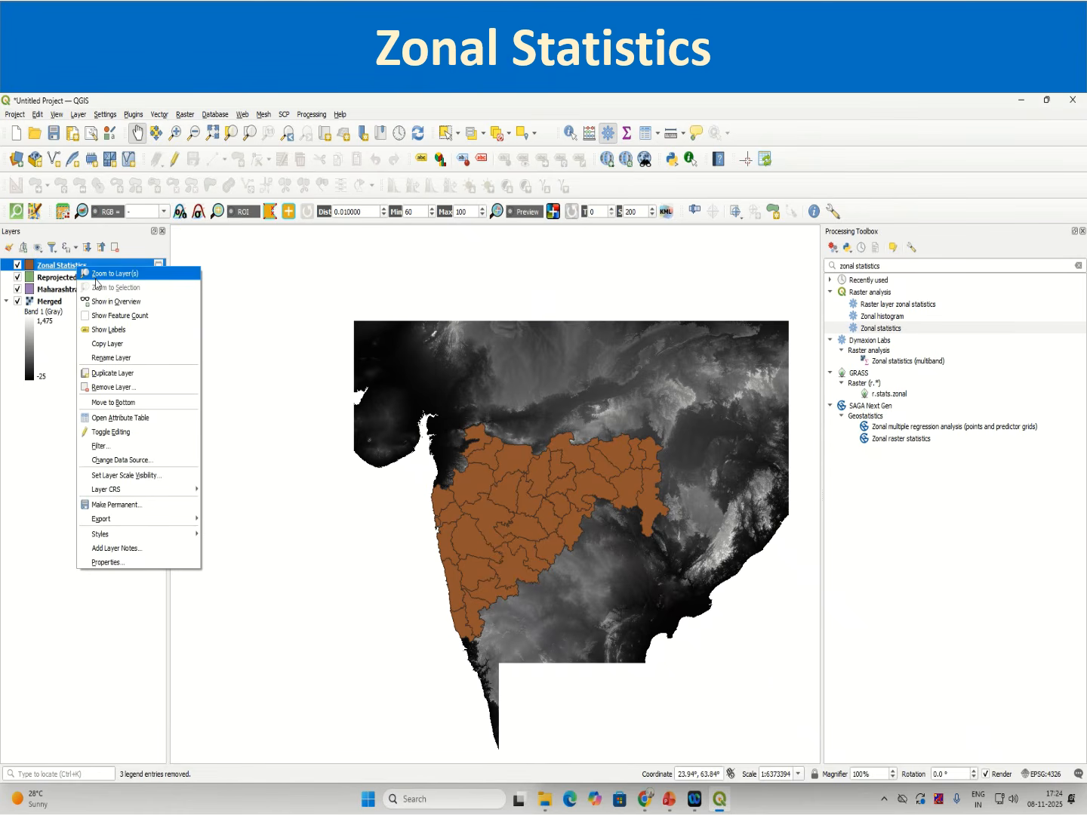
click(117, 417)
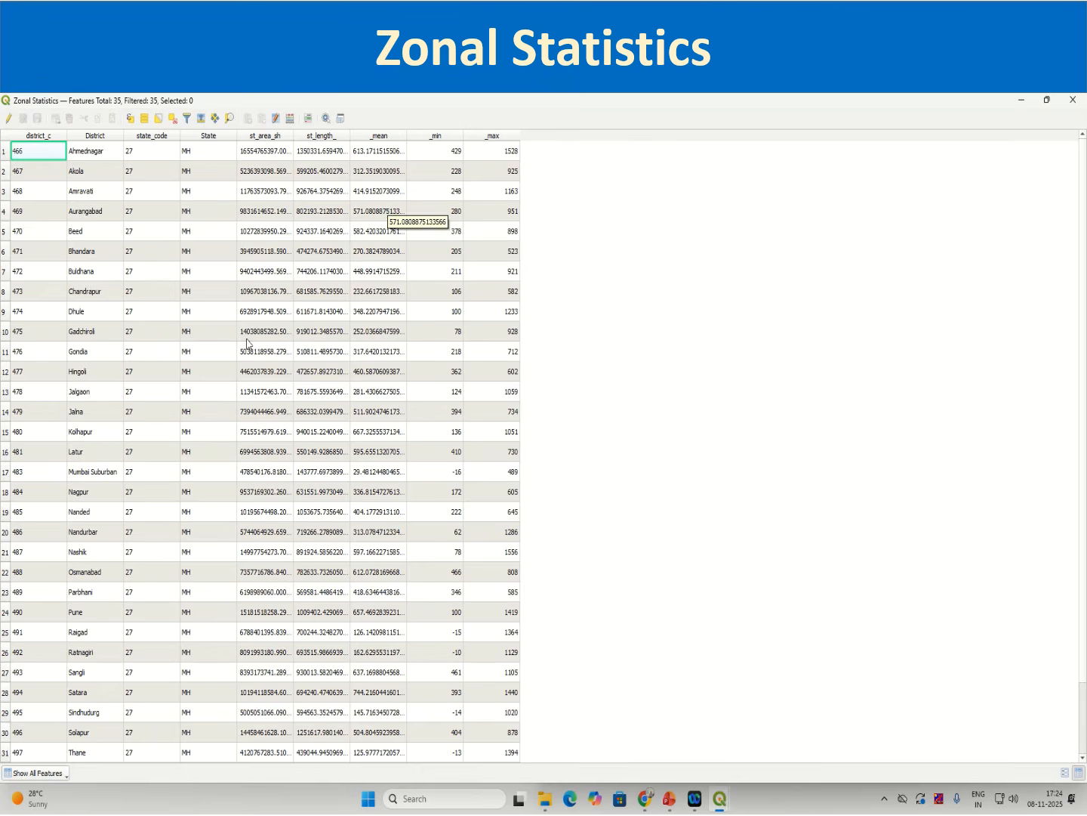
click(367, 138)
click(432, 138)
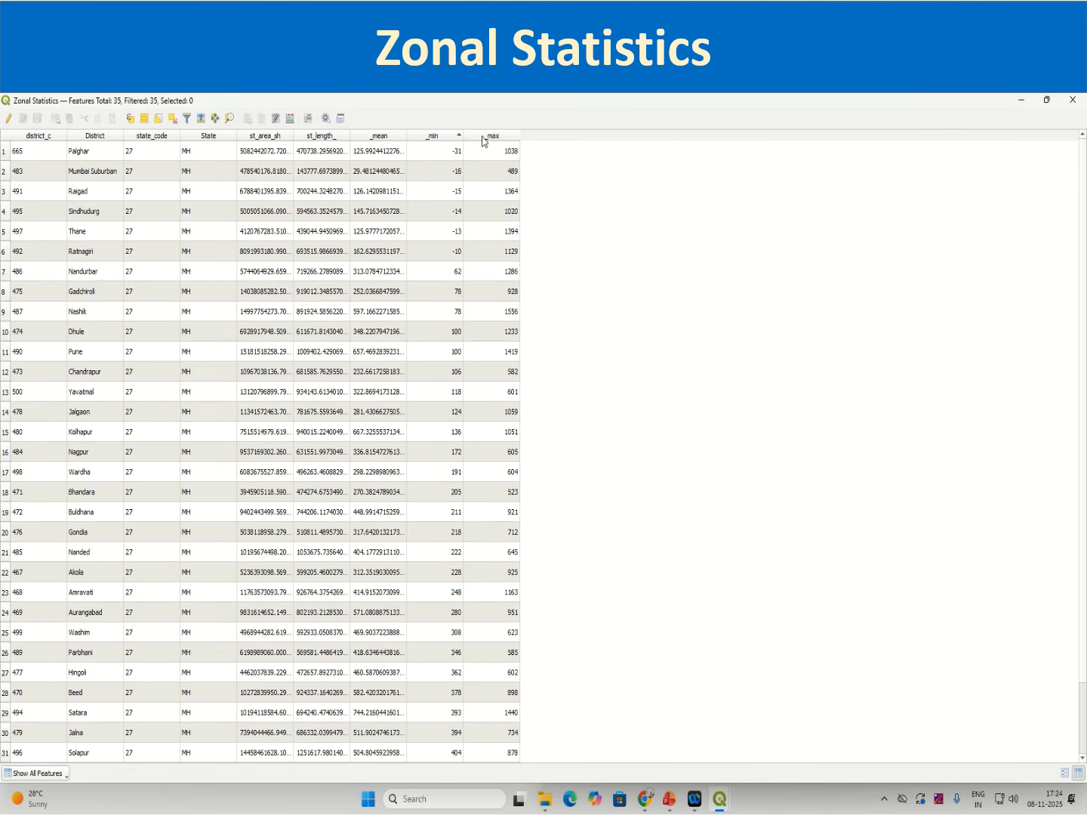
click(482, 138)
click(388, 138)
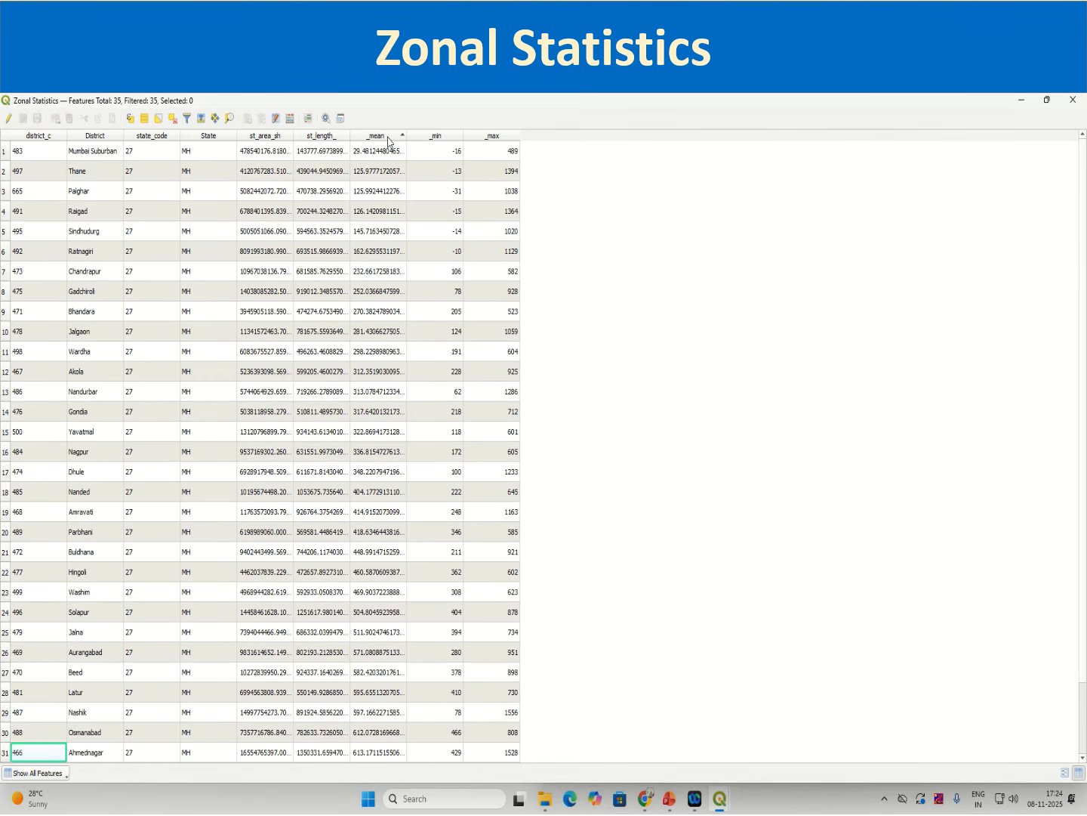
click(437, 138)
click(487, 137)
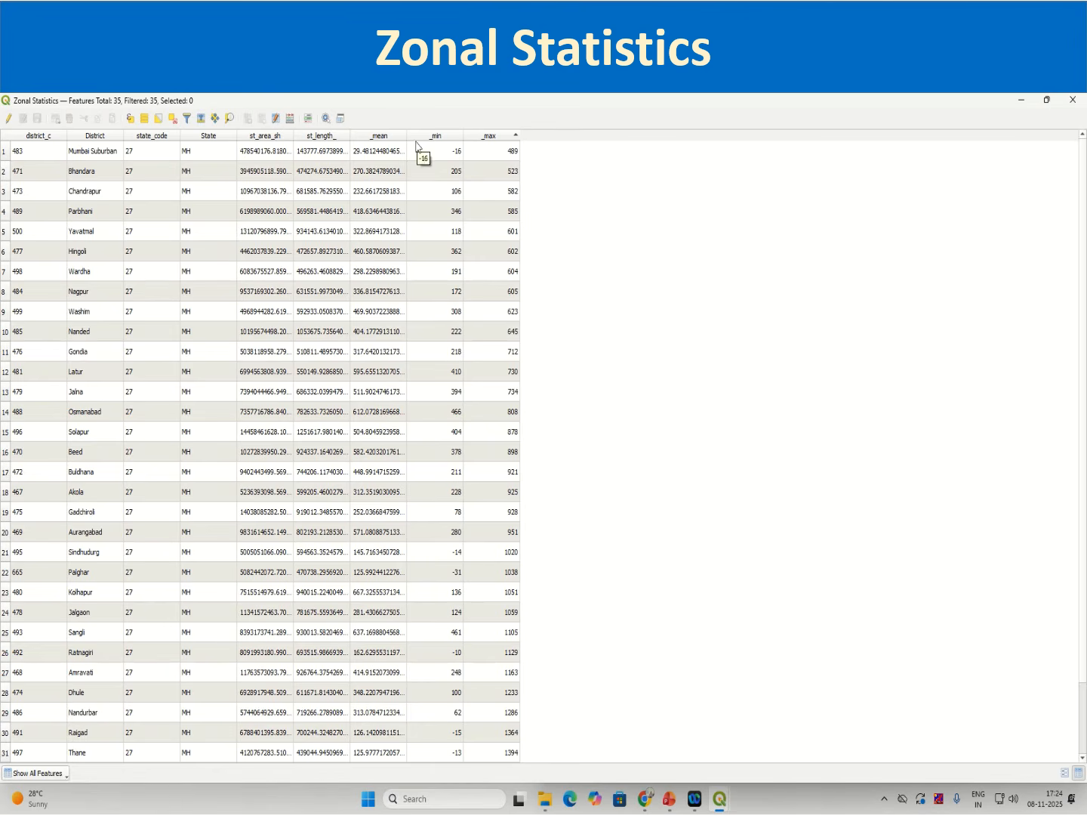
click(387, 138)
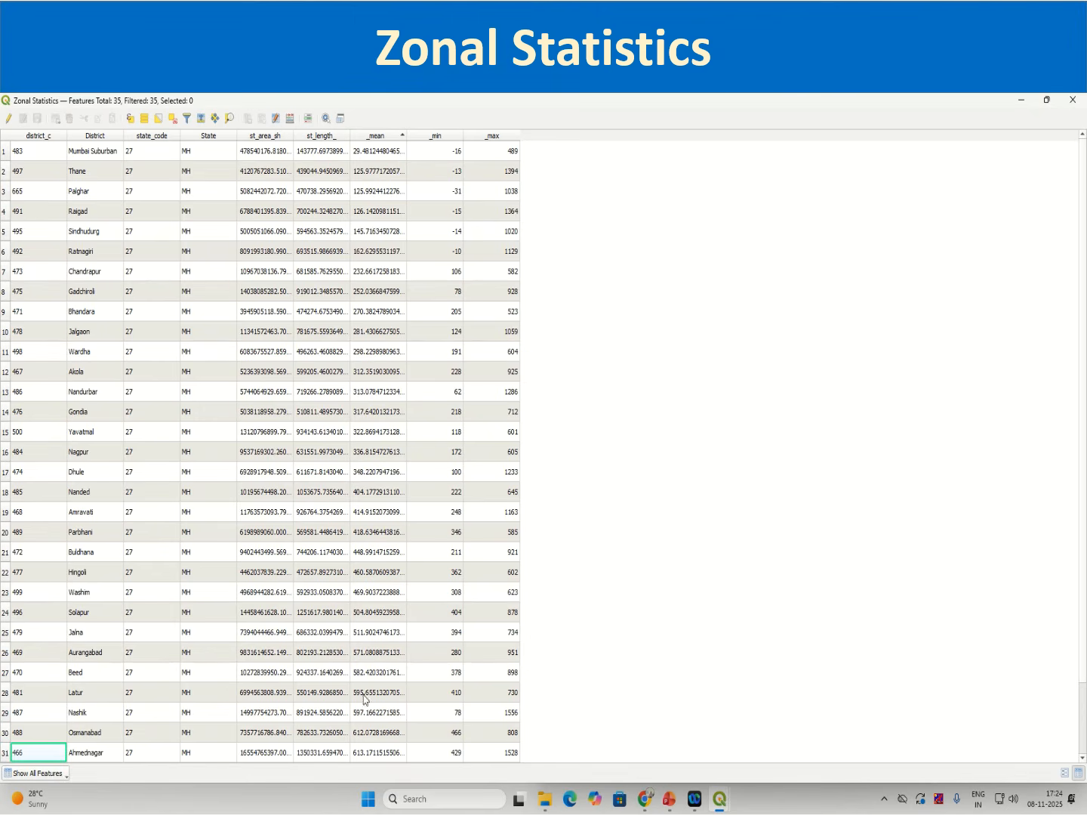
scroll(398, 637, down, 2)
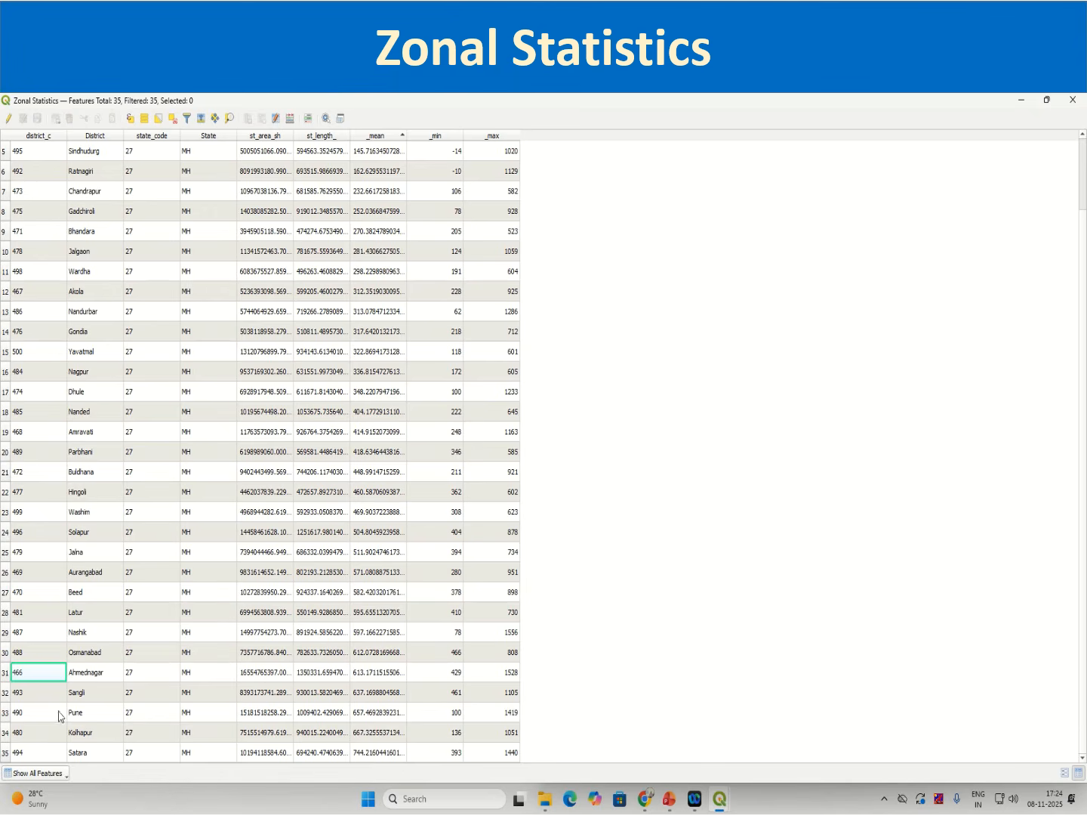
click(358, 717)
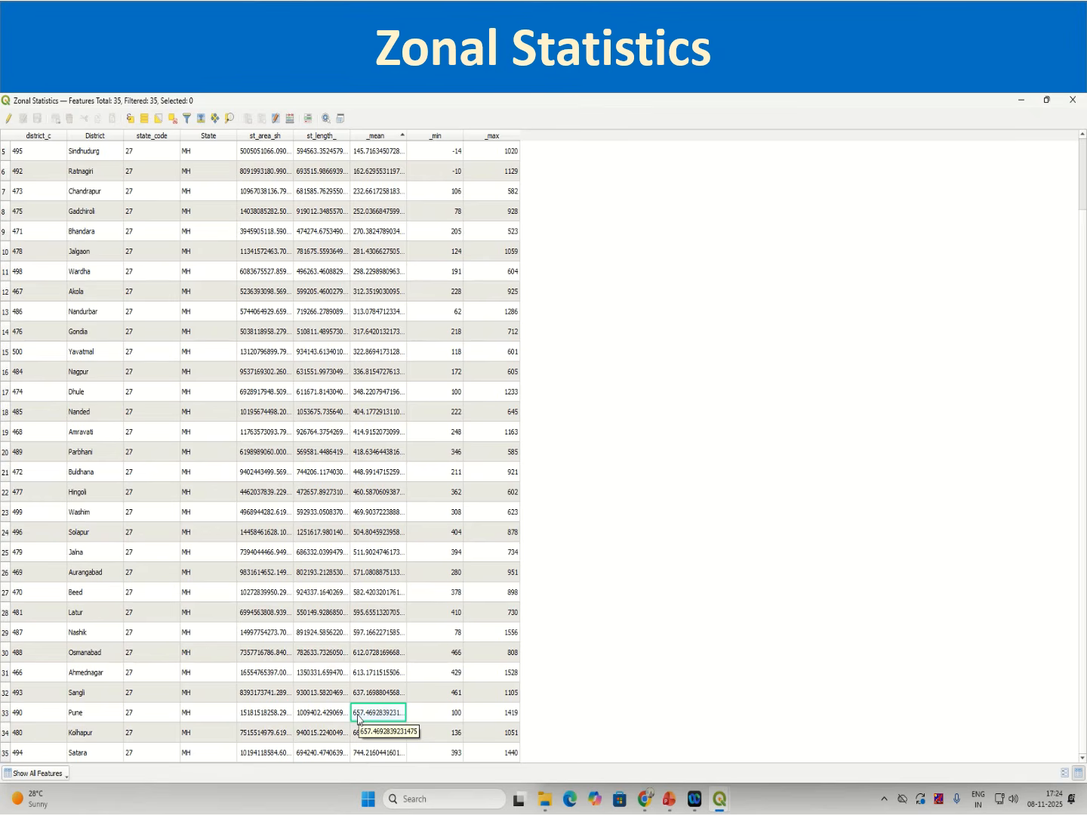
click(458, 716)
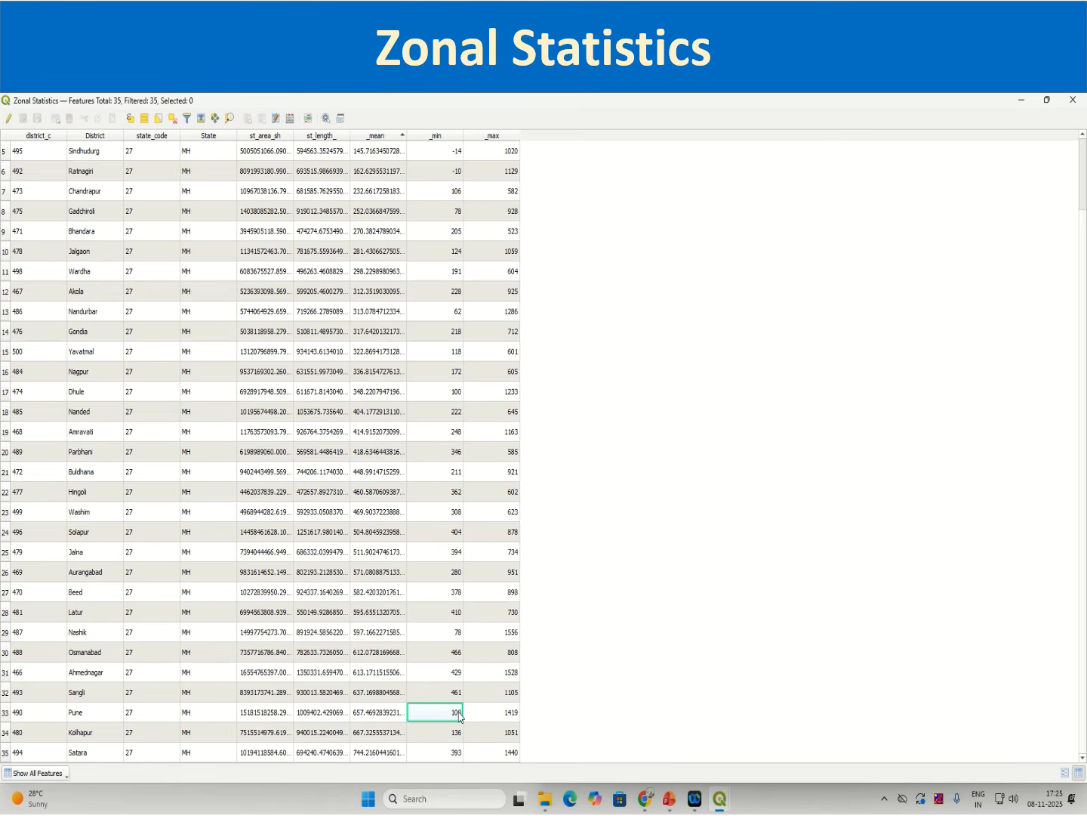
click(517, 719)
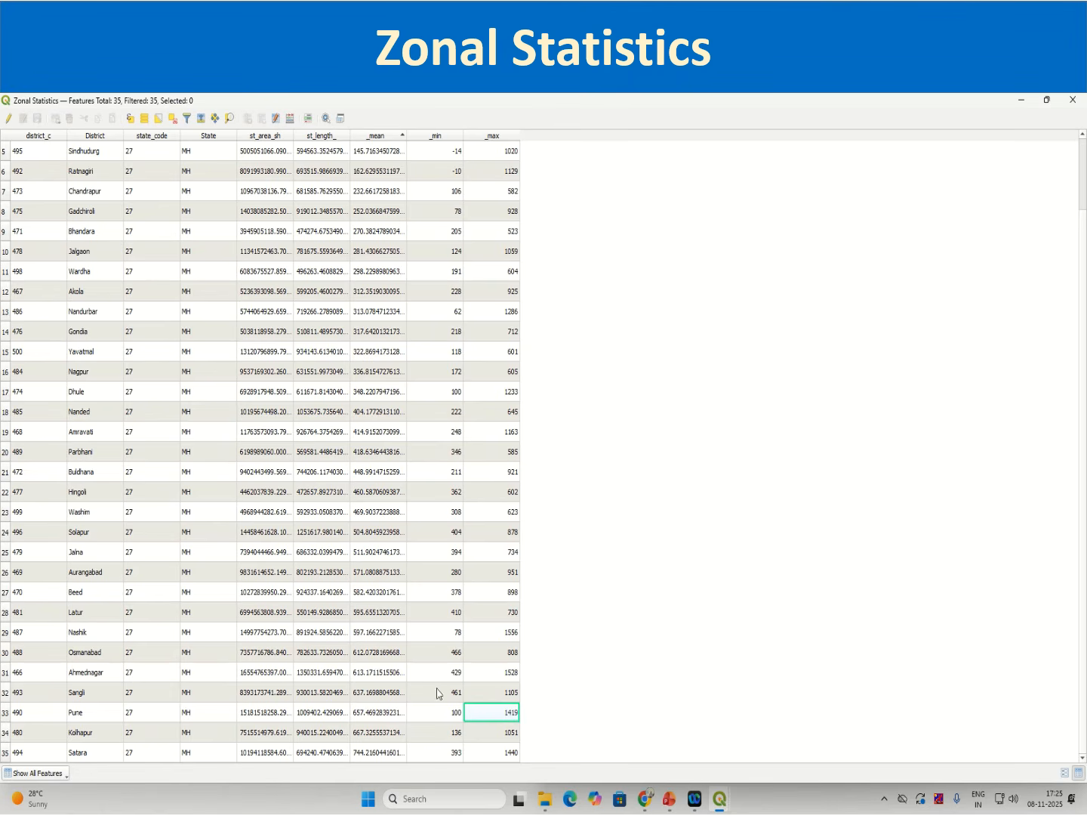
click(457, 714)
click(475, 719)
scroll(373, 759, up, 2)
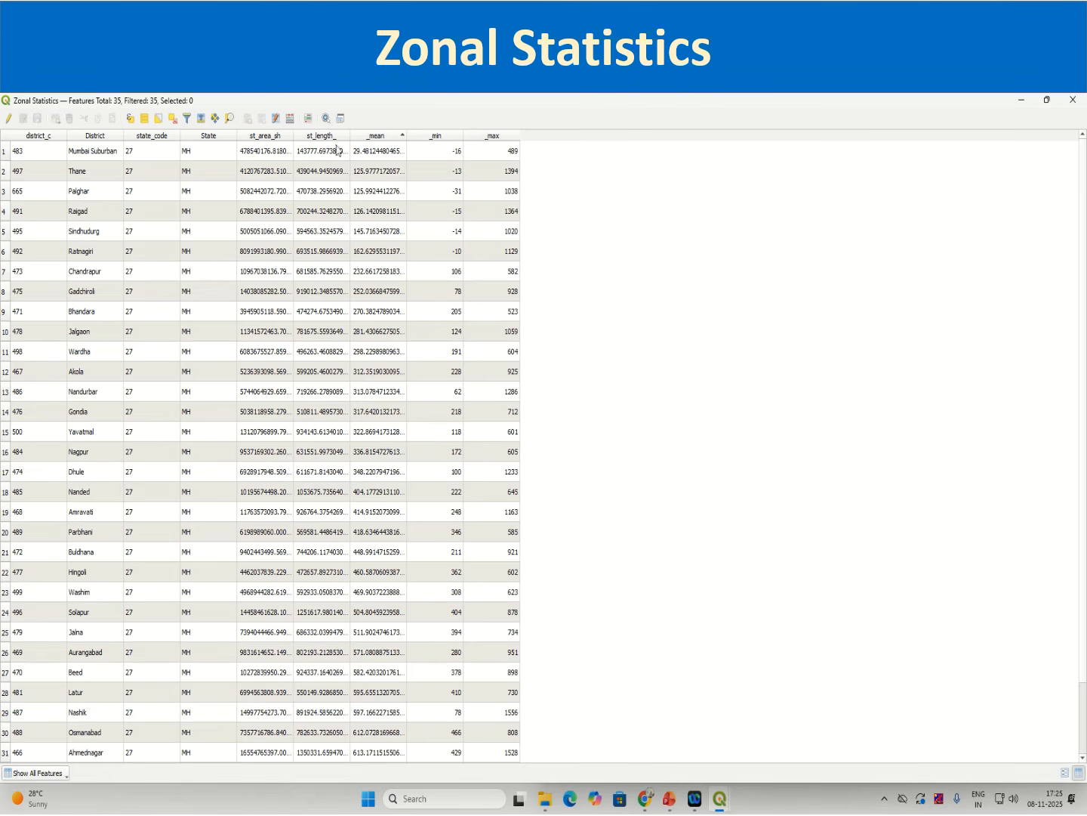
Step: Re-sort the table by mean, maximum and minimum elevation, inspect the extreme districts, and close the attribute table
click(372, 157)
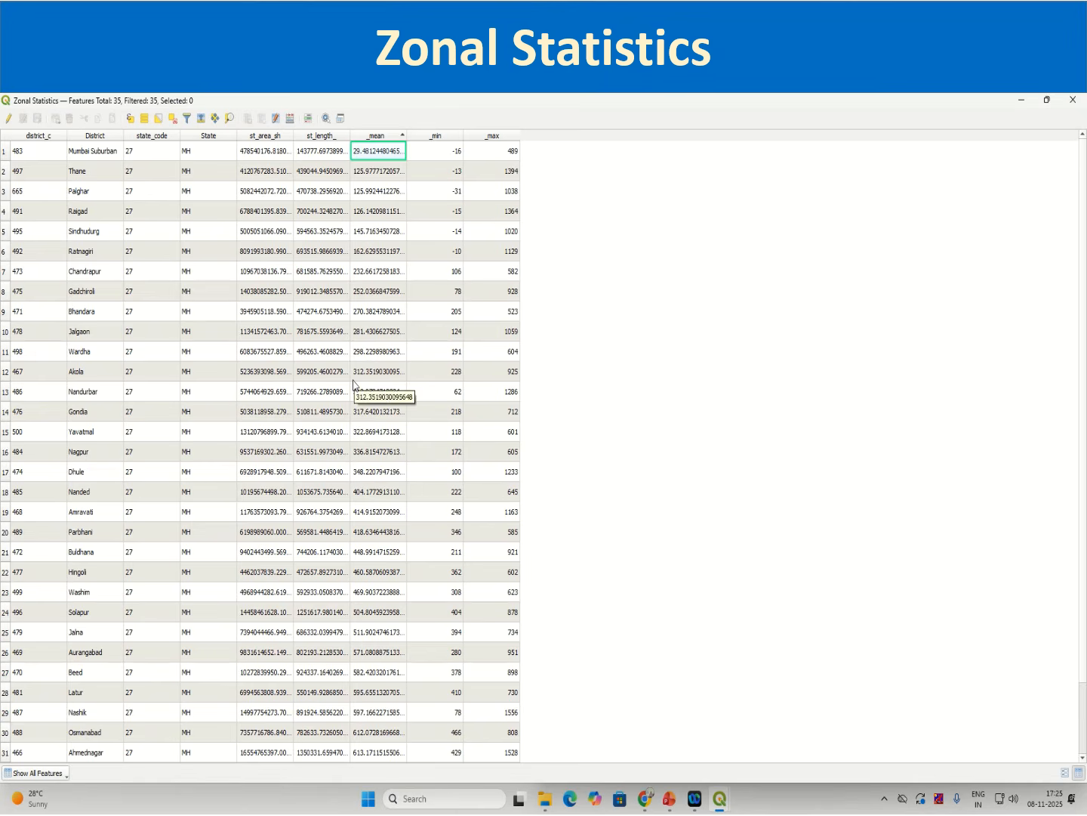
click(458, 153)
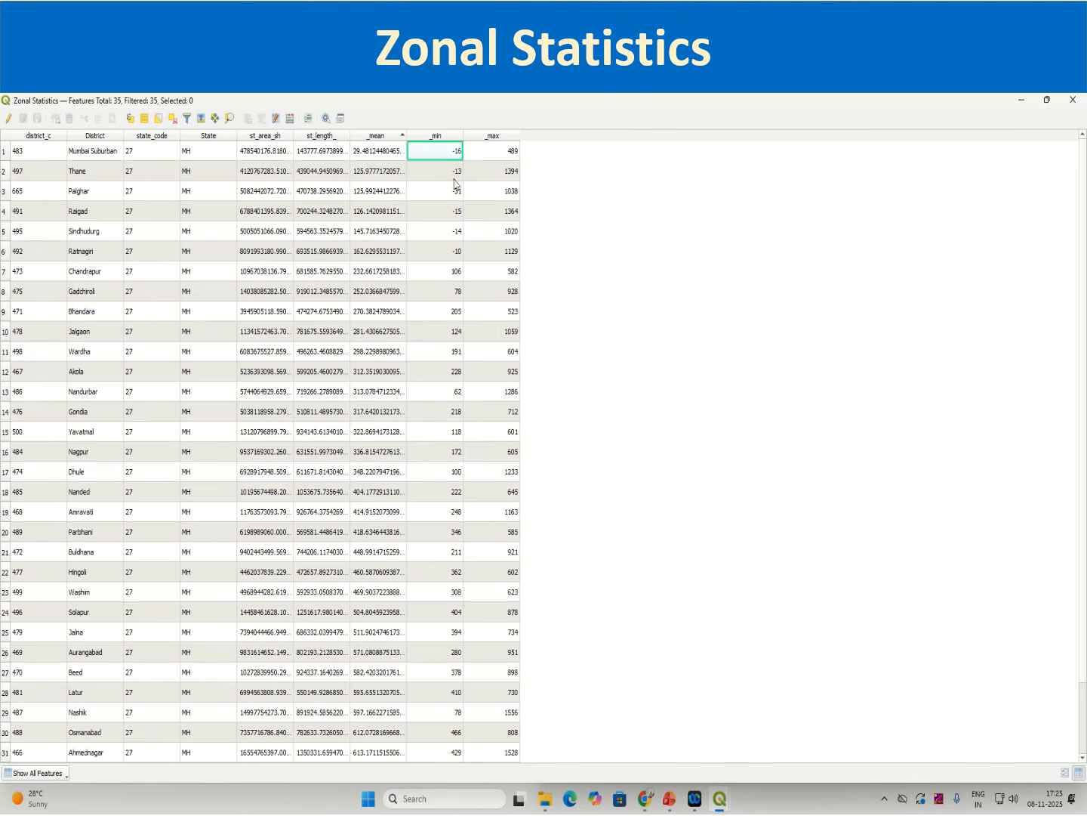
click(454, 172)
click(453, 194)
click(451, 230)
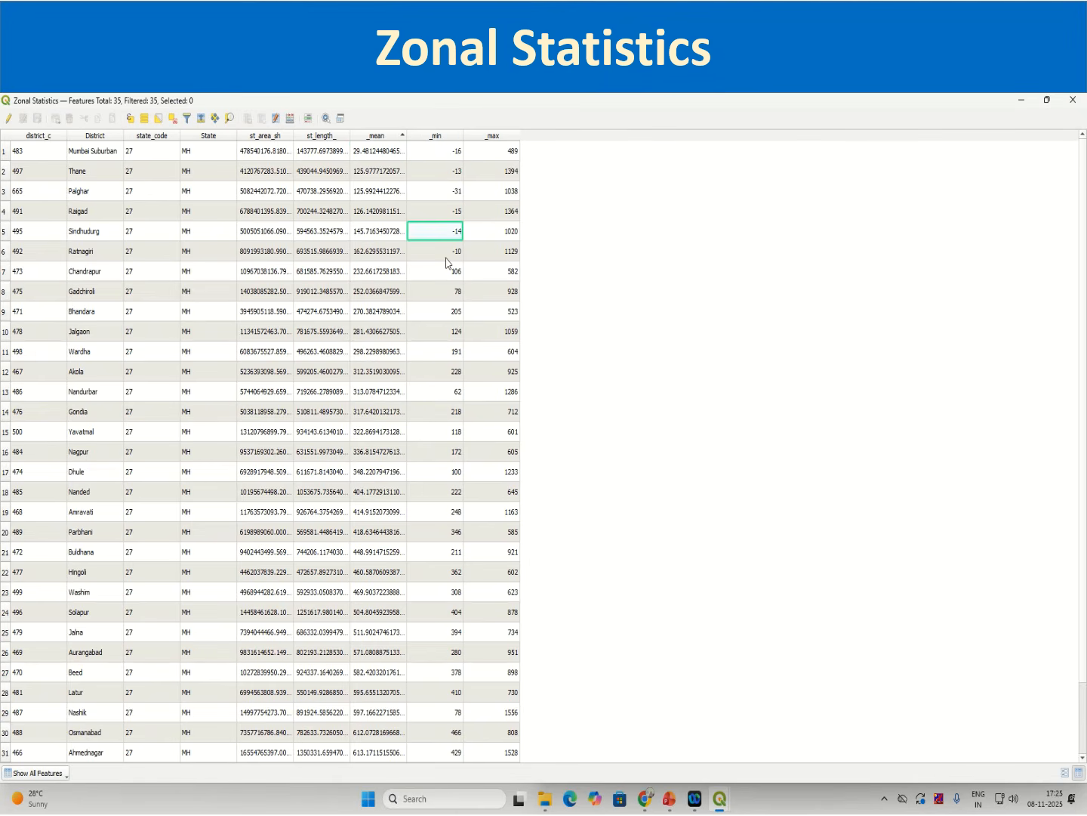
click(460, 212)
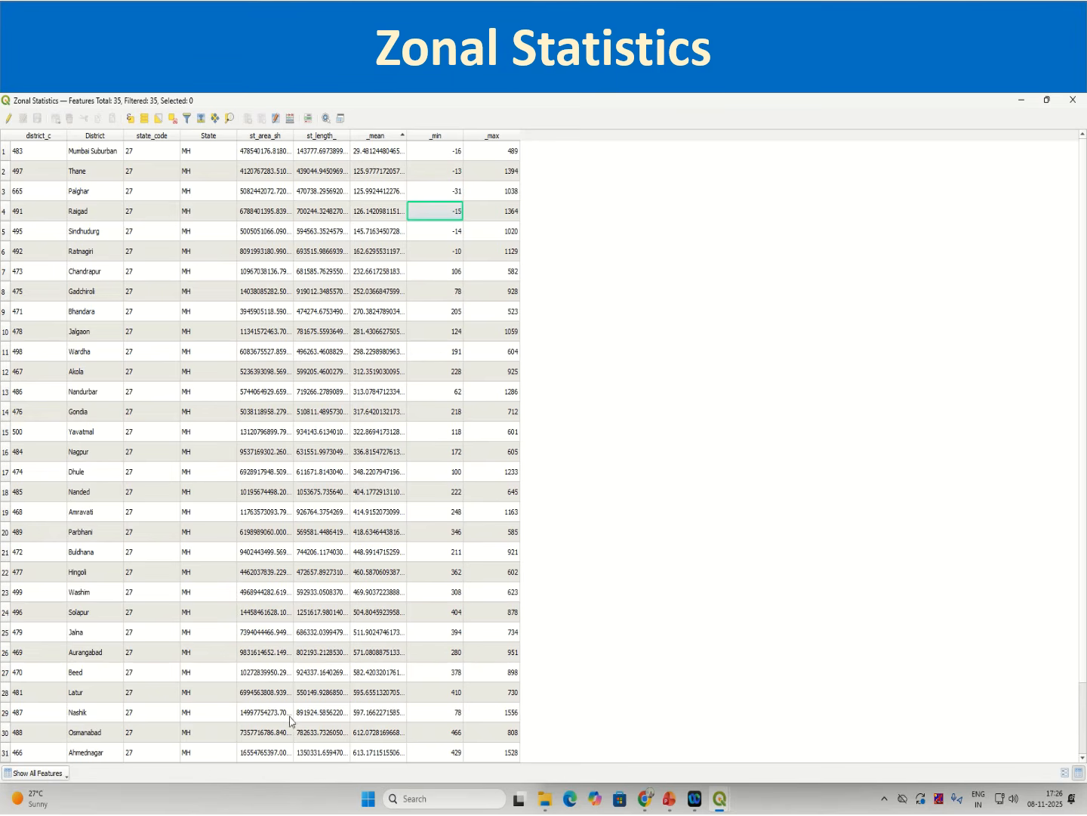
scroll(461, 551, down, 2)
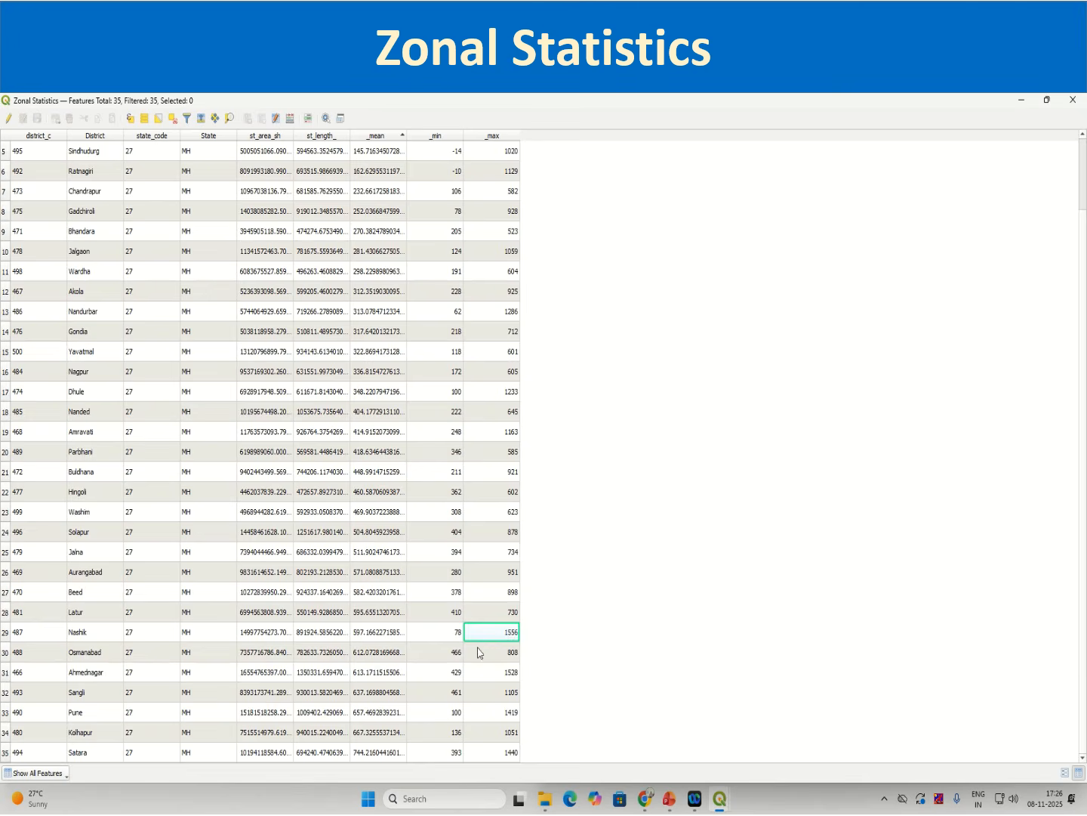
scroll(480, 651, up, 2)
click(375, 138)
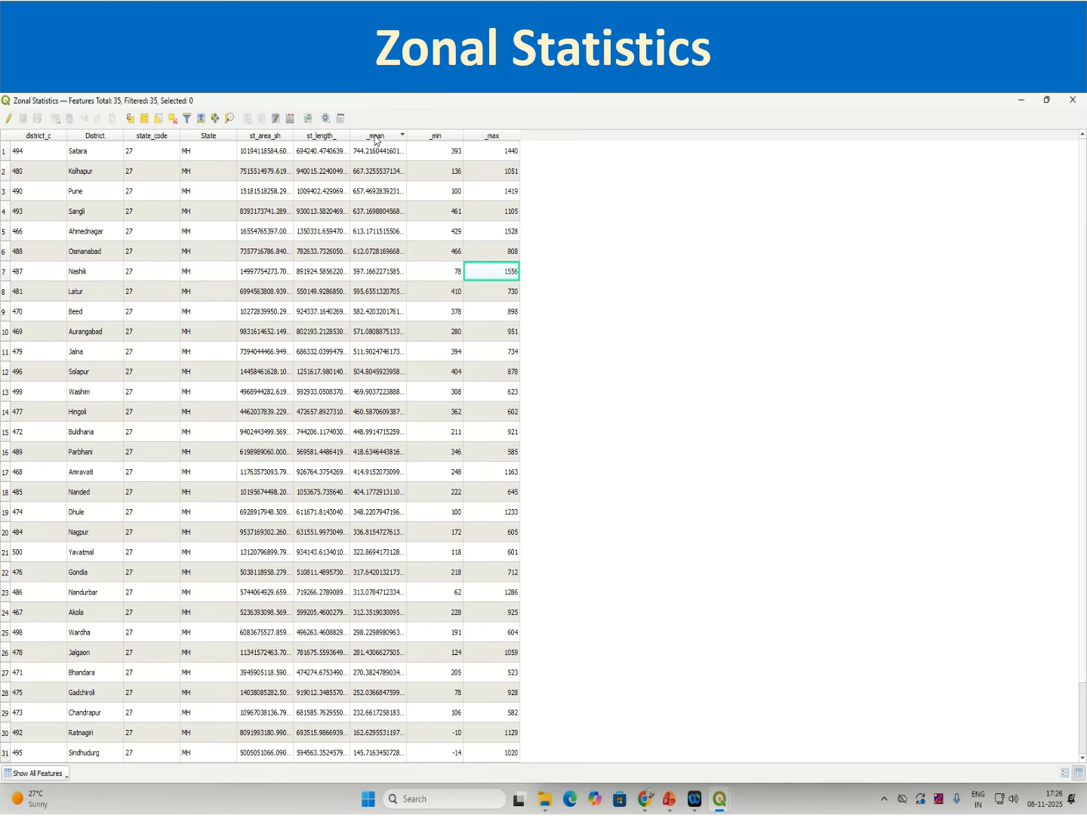
click(371, 152)
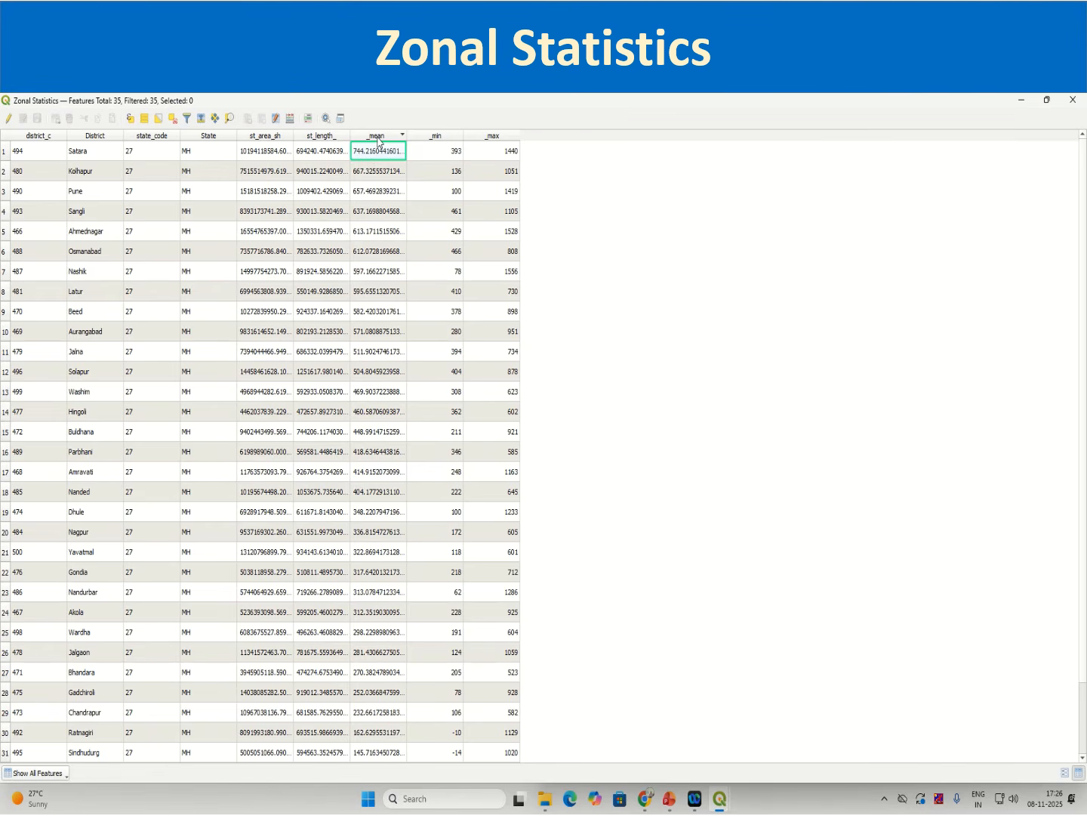
click(377, 137)
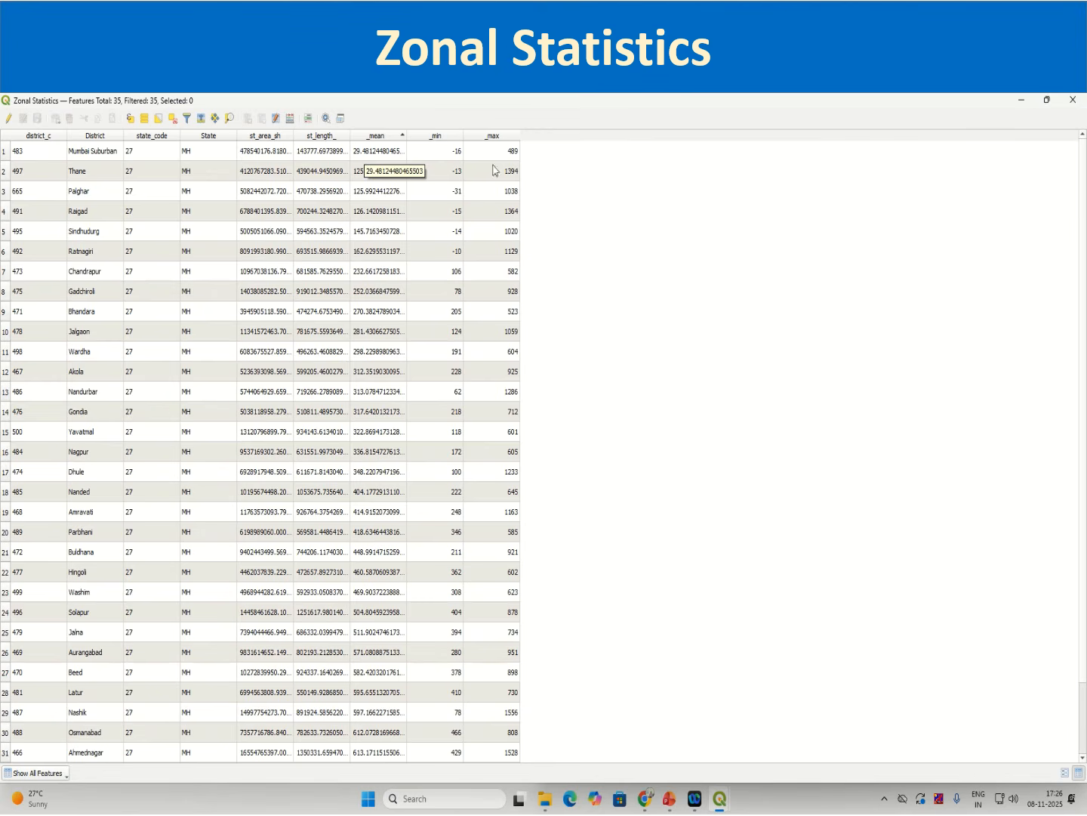
click(487, 137)
click(508, 137)
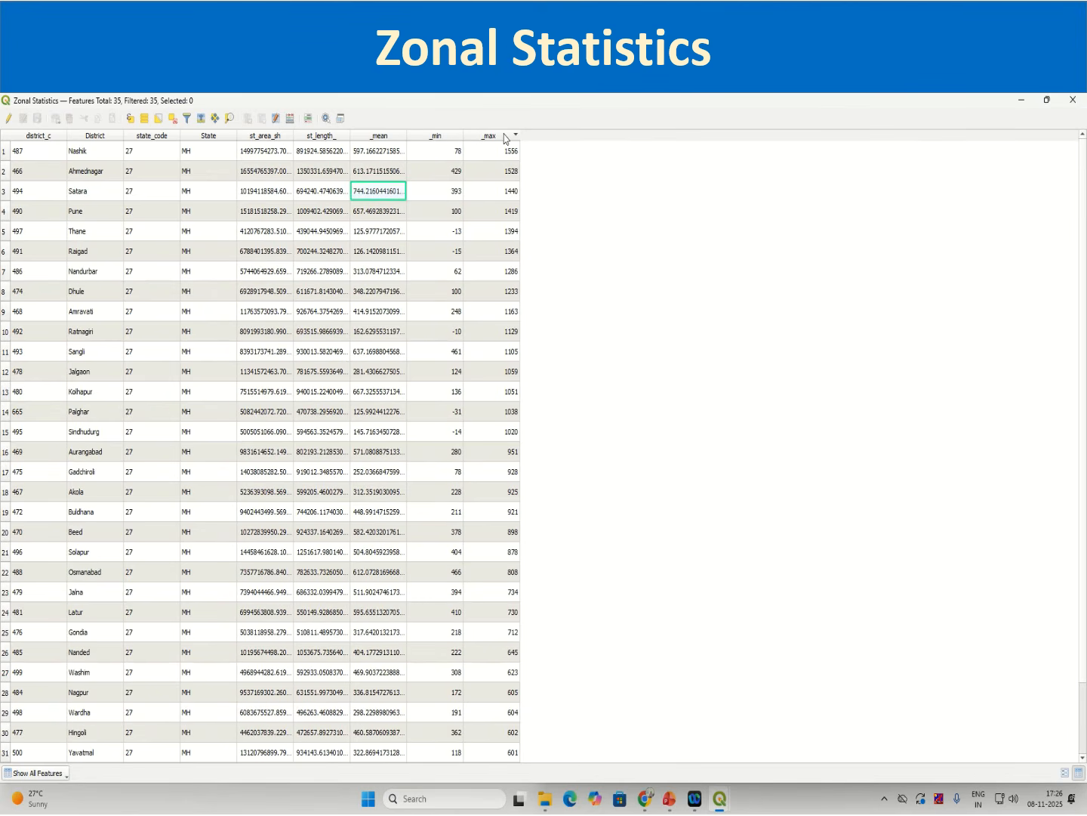
click(504, 154)
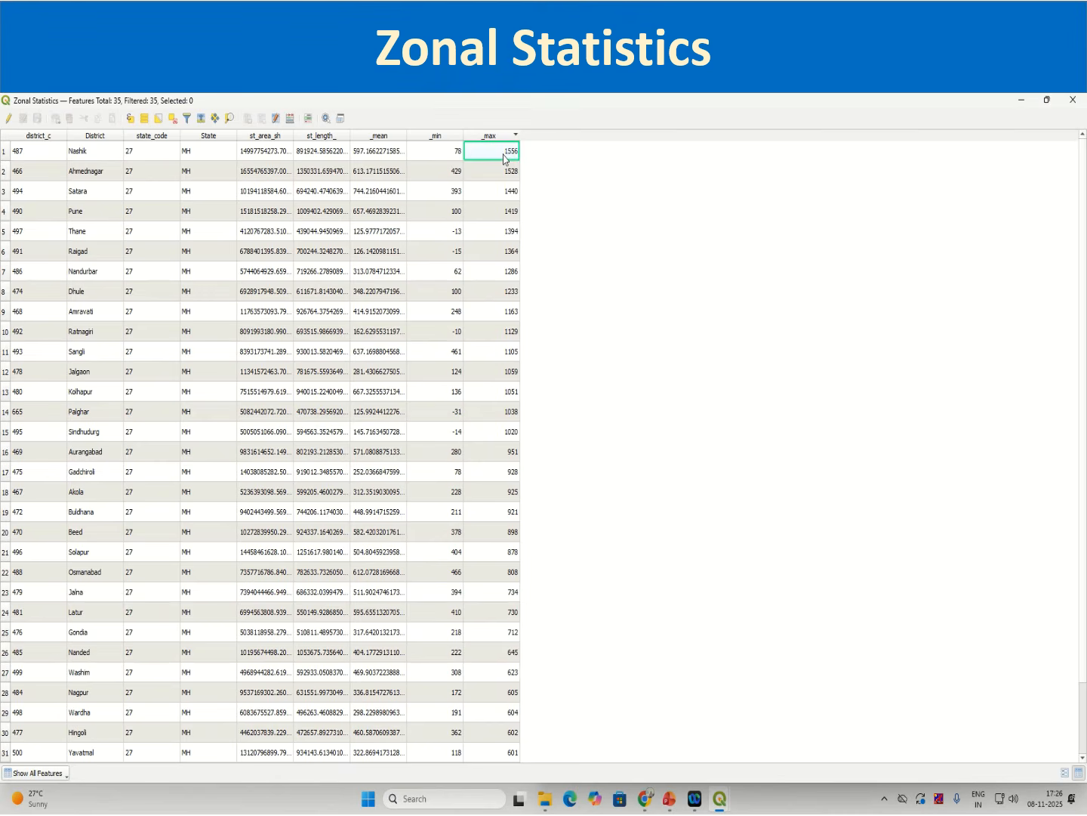
click(456, 138)
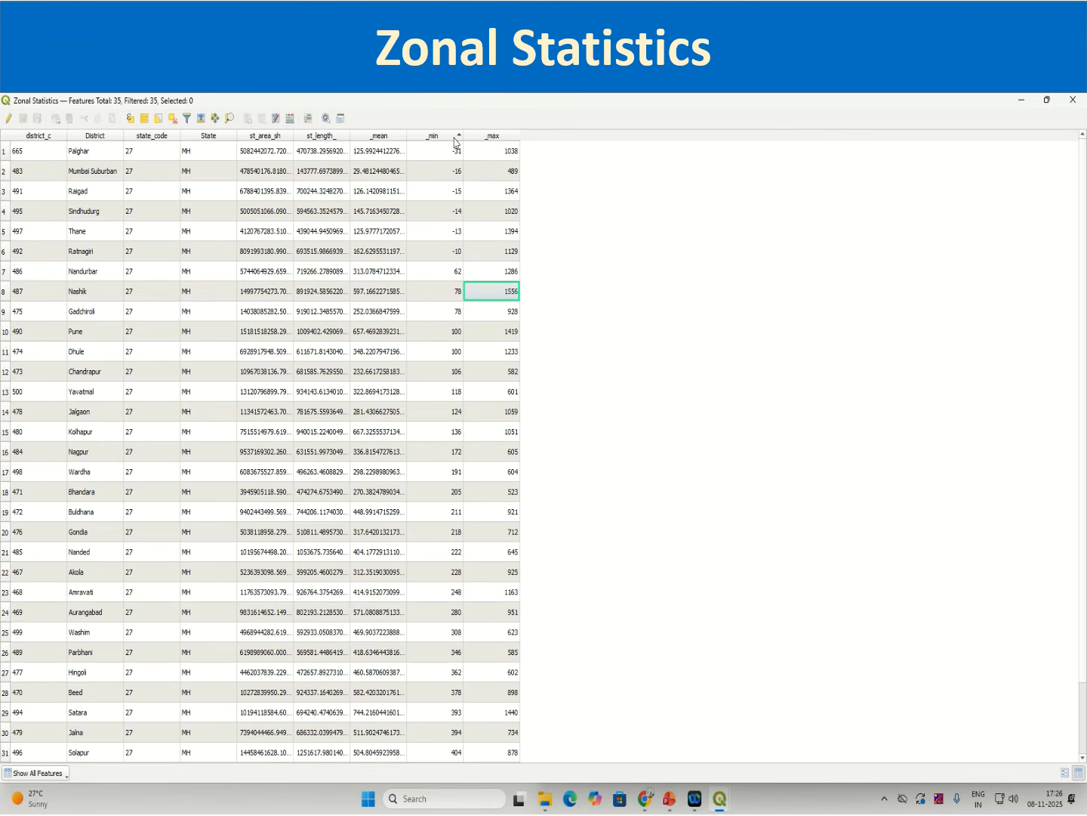
click(455, 139)
scroll(481, 570, down, 2)
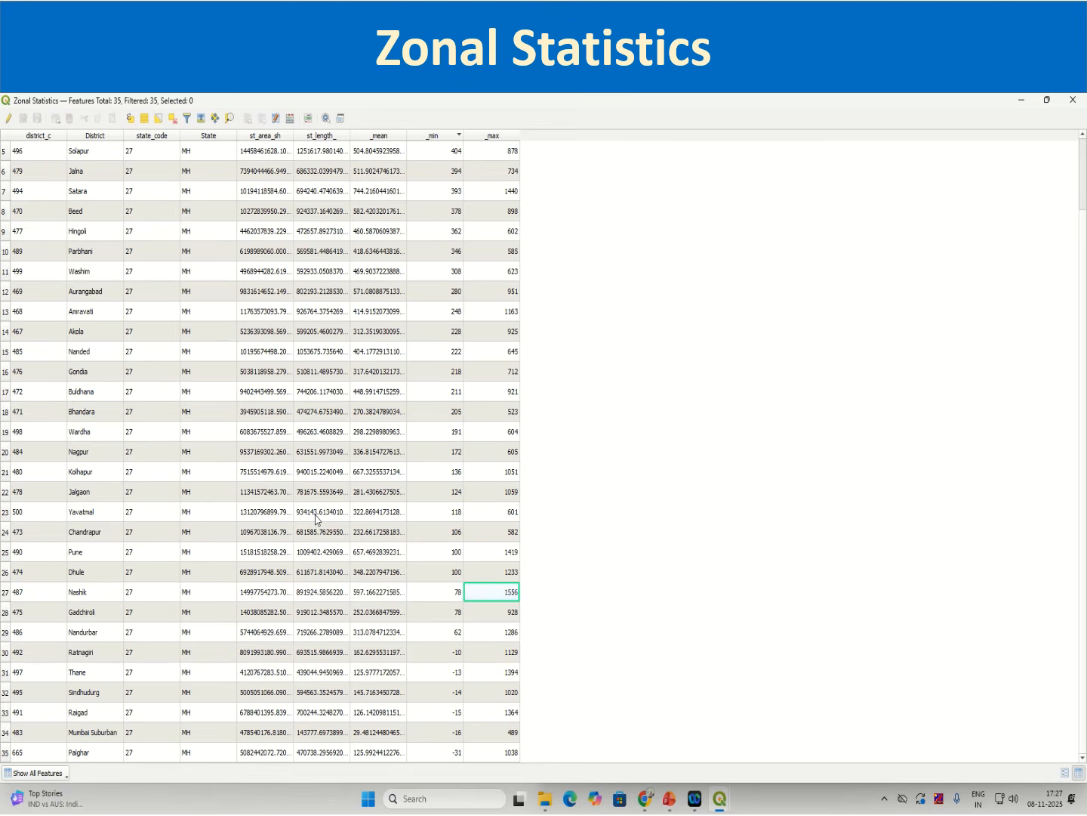
click(1076, 103)
click(1076, 103)
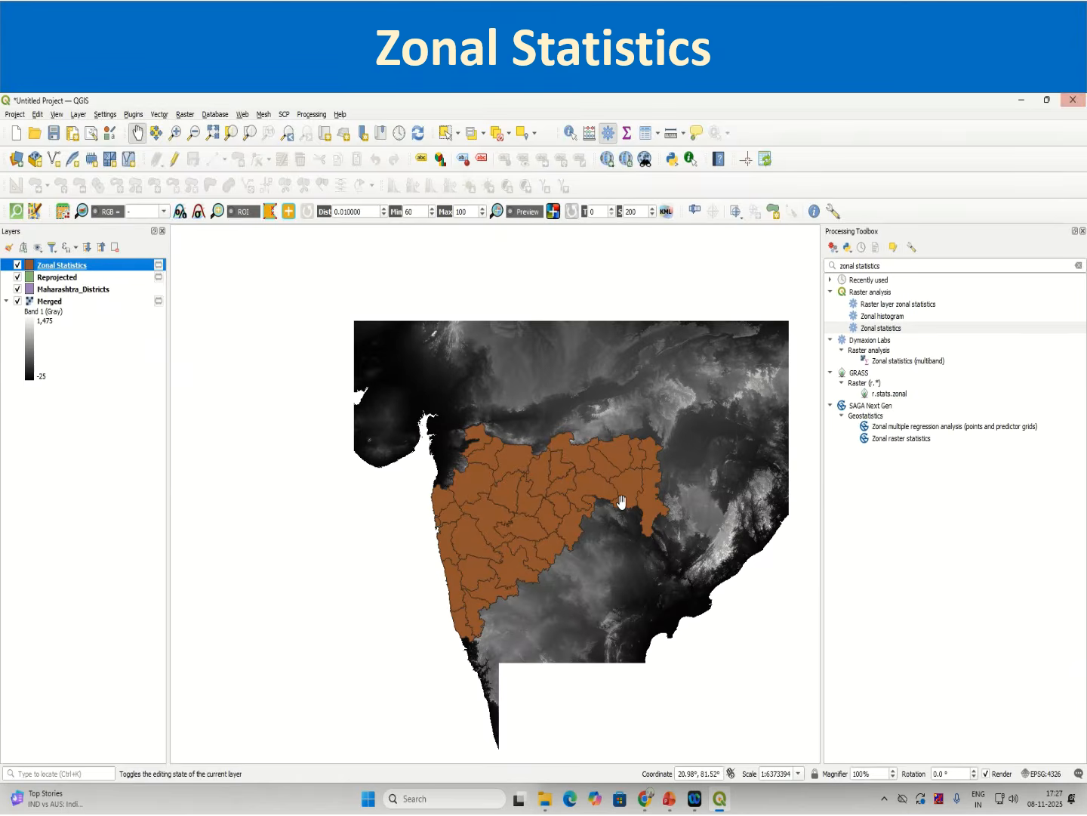
right_click(100, 271)
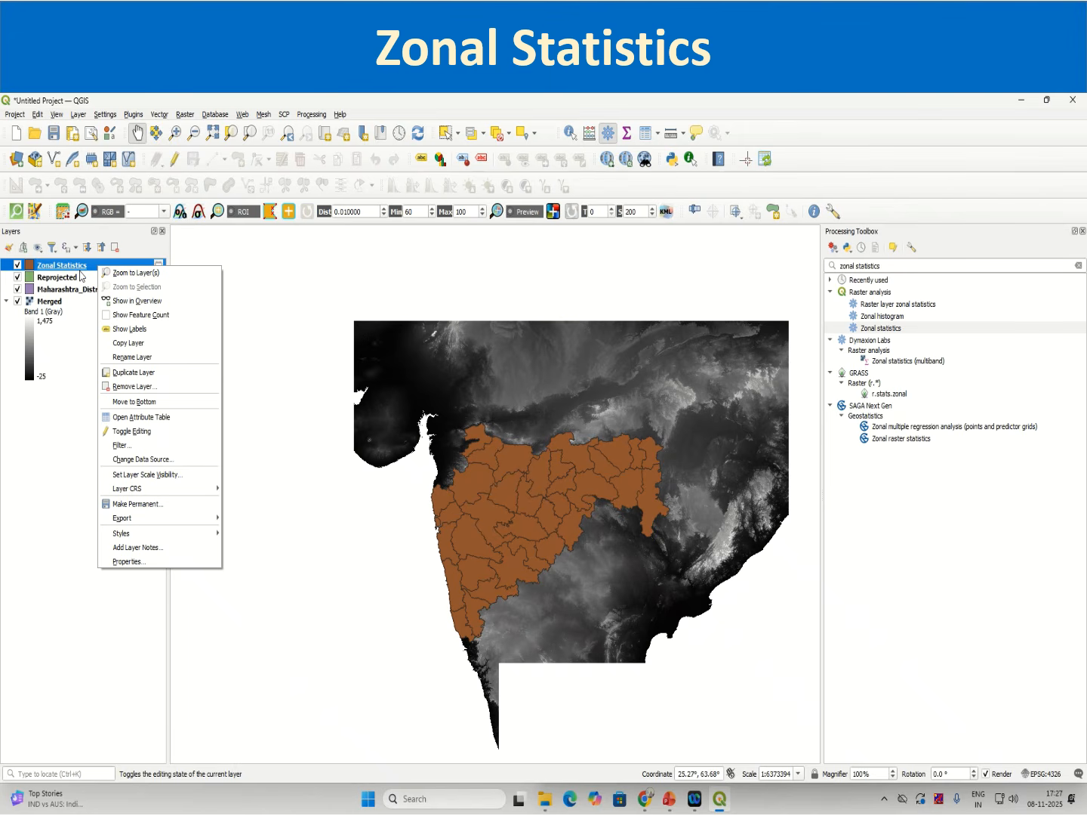
click(79, 620)
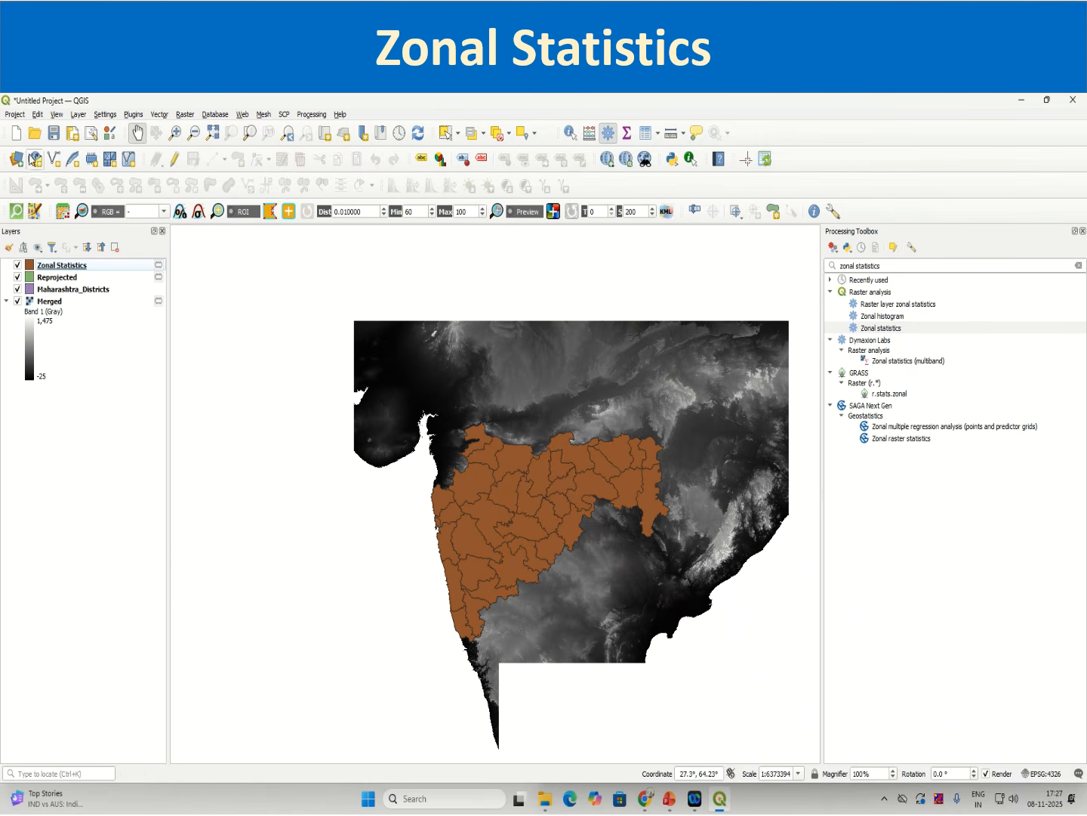
click(10, 116)
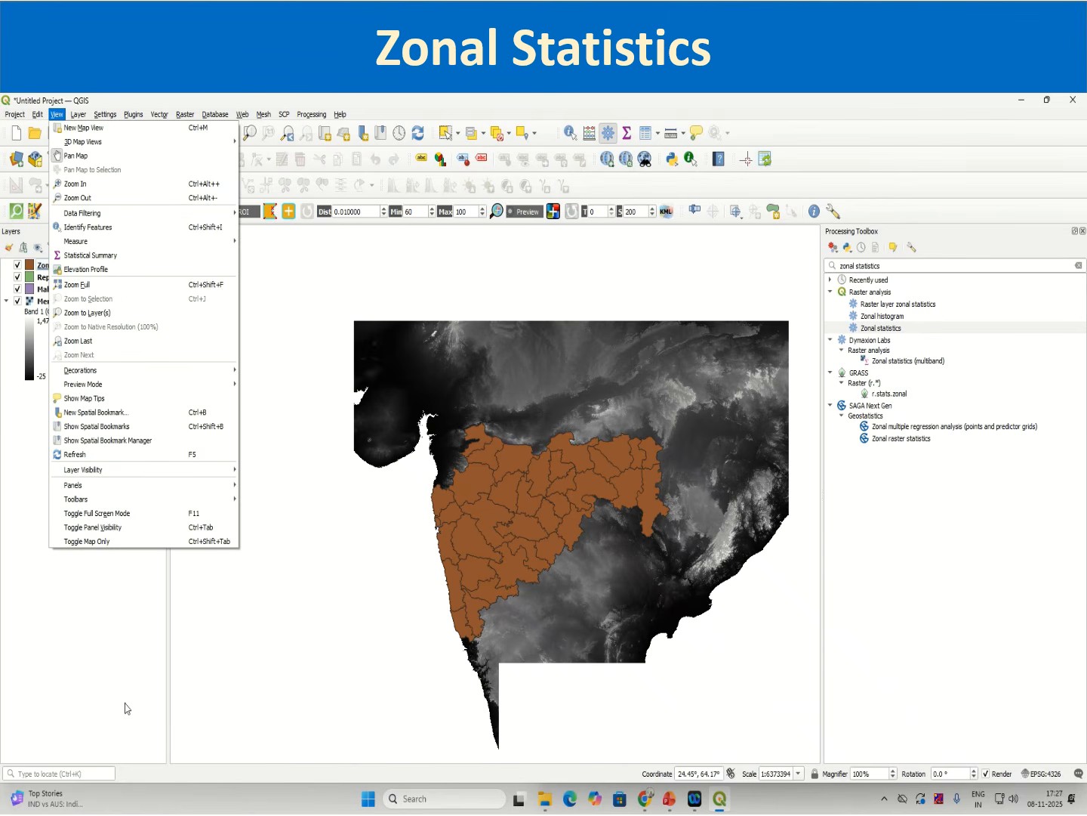
click(139, 674)
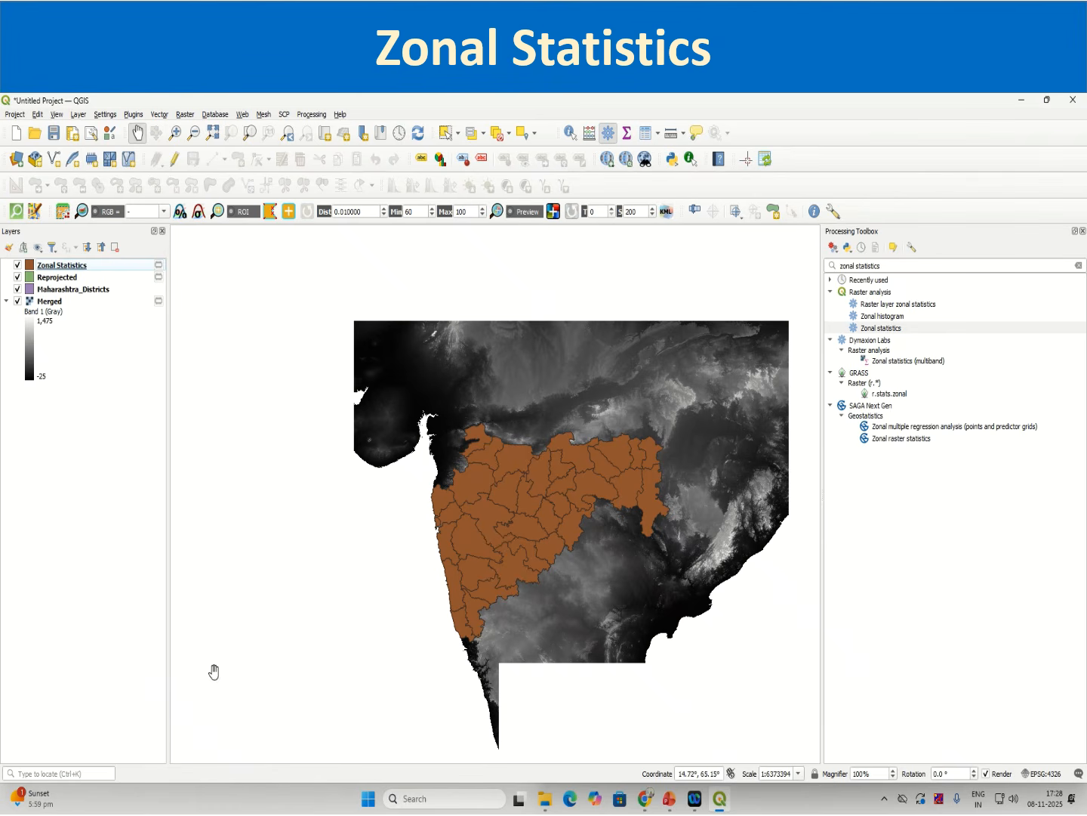
Step: Hide the Zonal Statistics and Reprojected layers and make Maharashtra_Districts the active layer
click(17, 265)
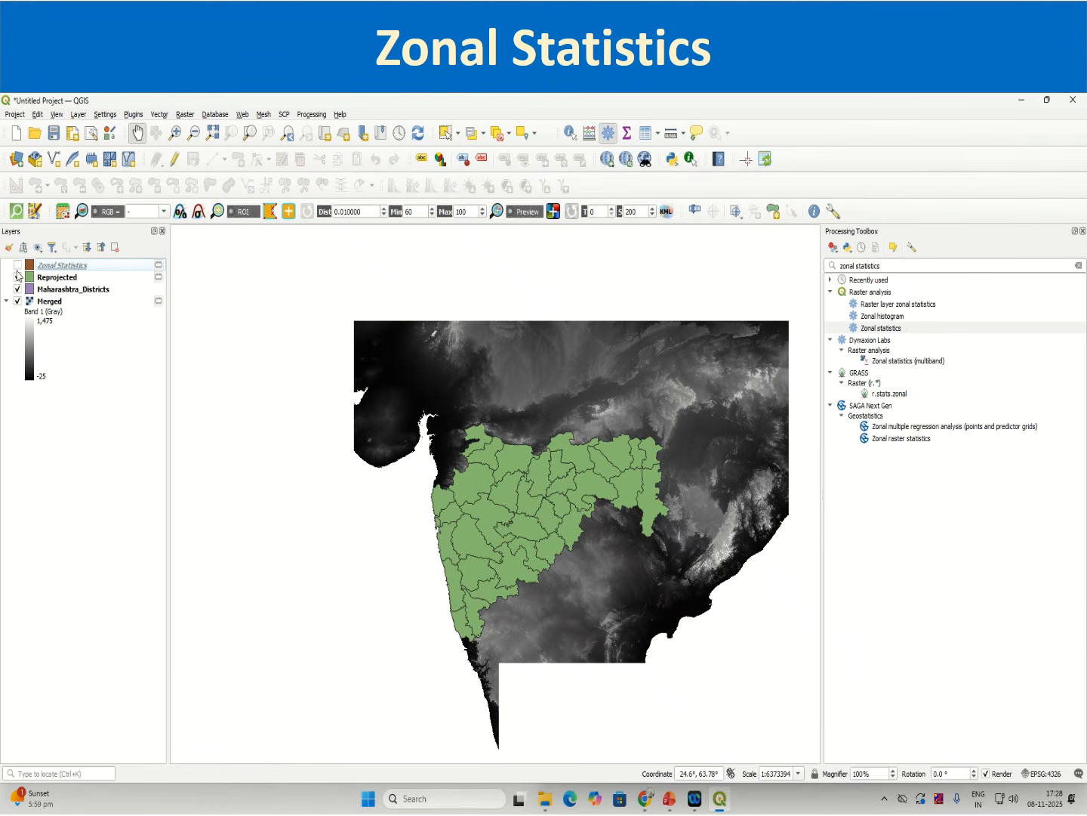
click(17, 277)
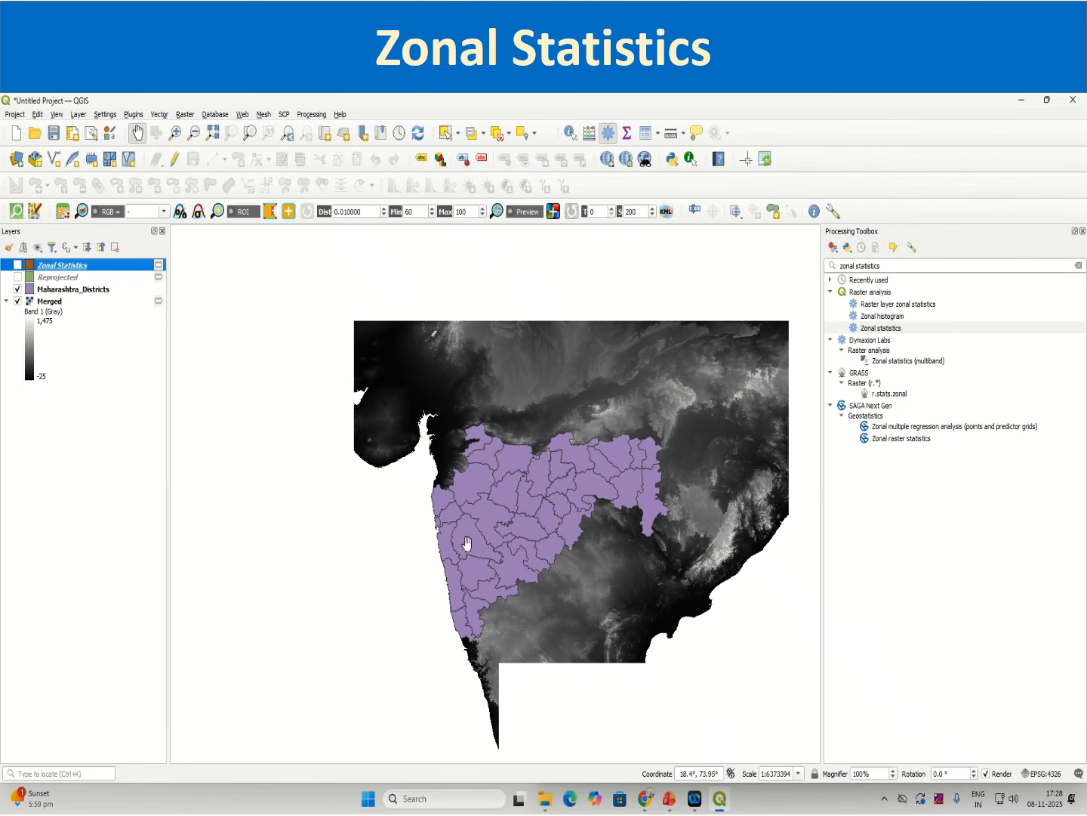
click(88, 292)
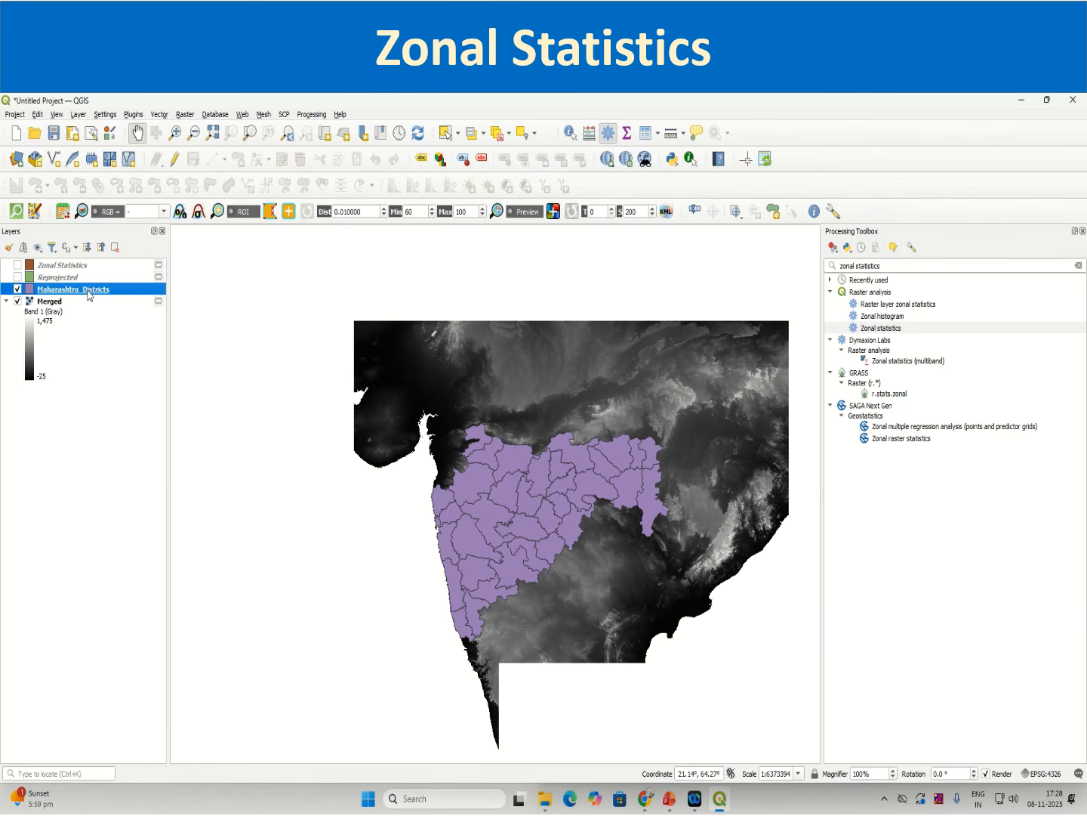
Step: Select the Pune district on the map and export the selected feature as the Pune_District shapefile in the Zonal_Statistics folder
click(444, 141)
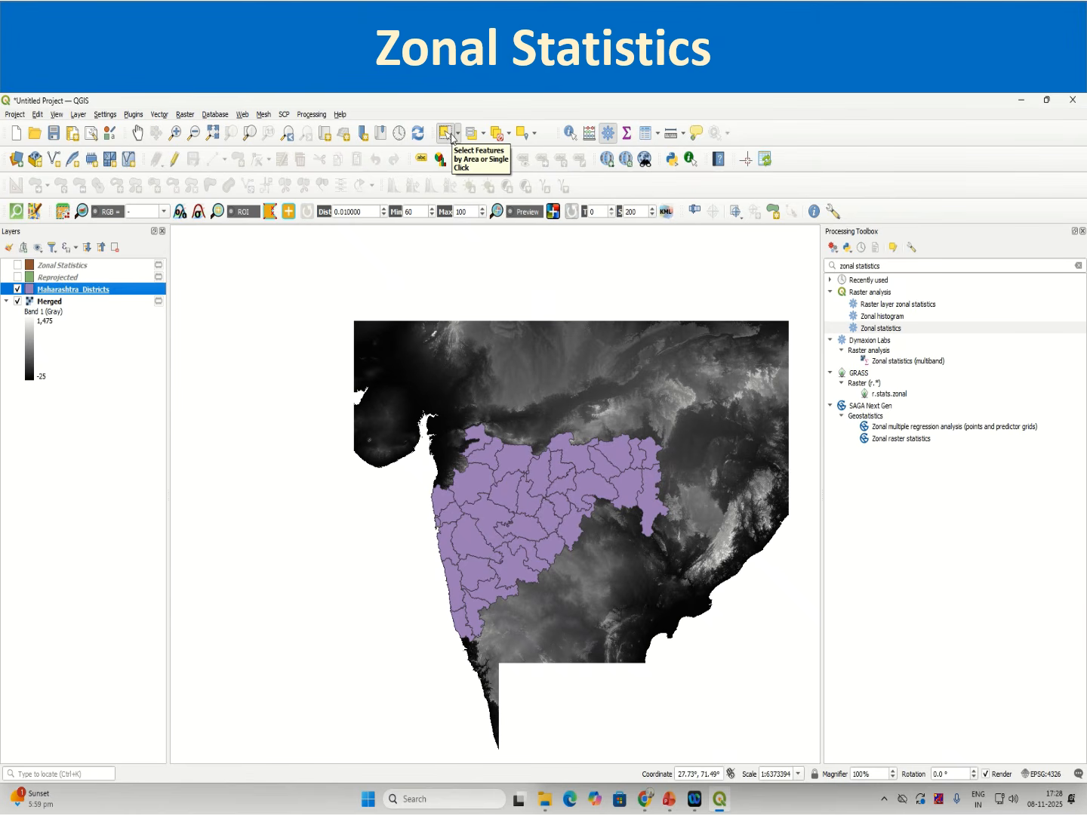
click(471, 552)
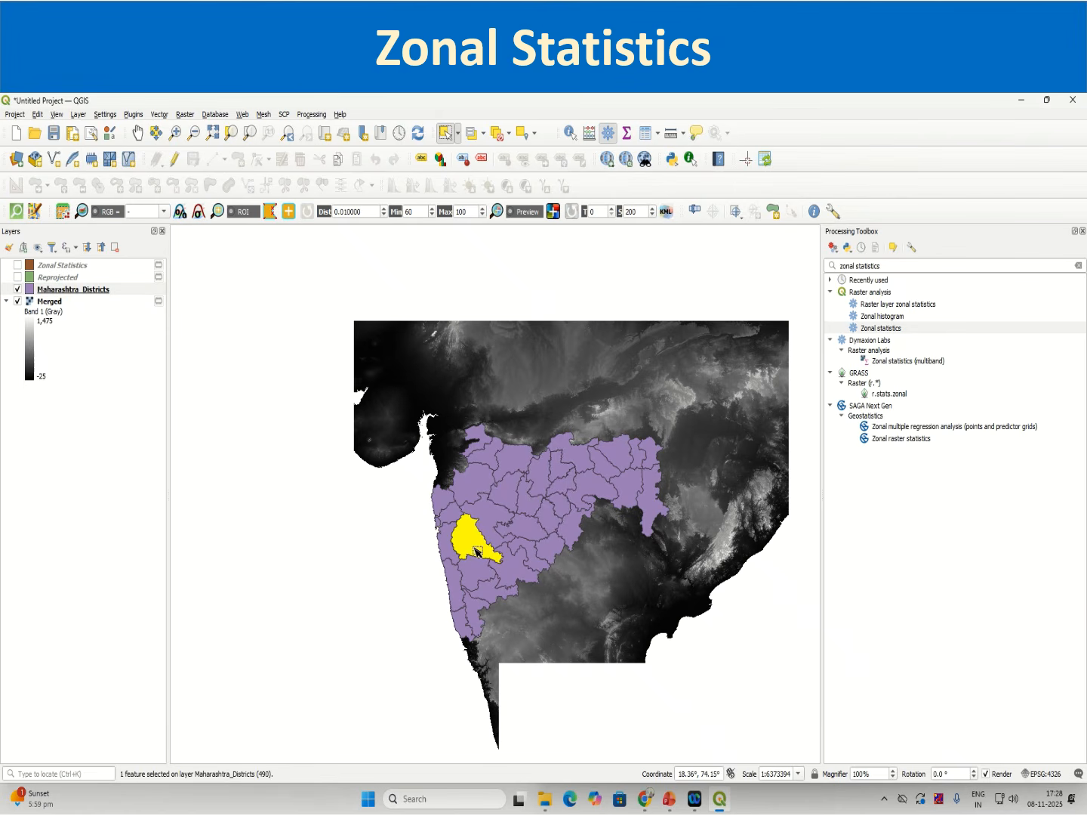
right_click(111, 290)
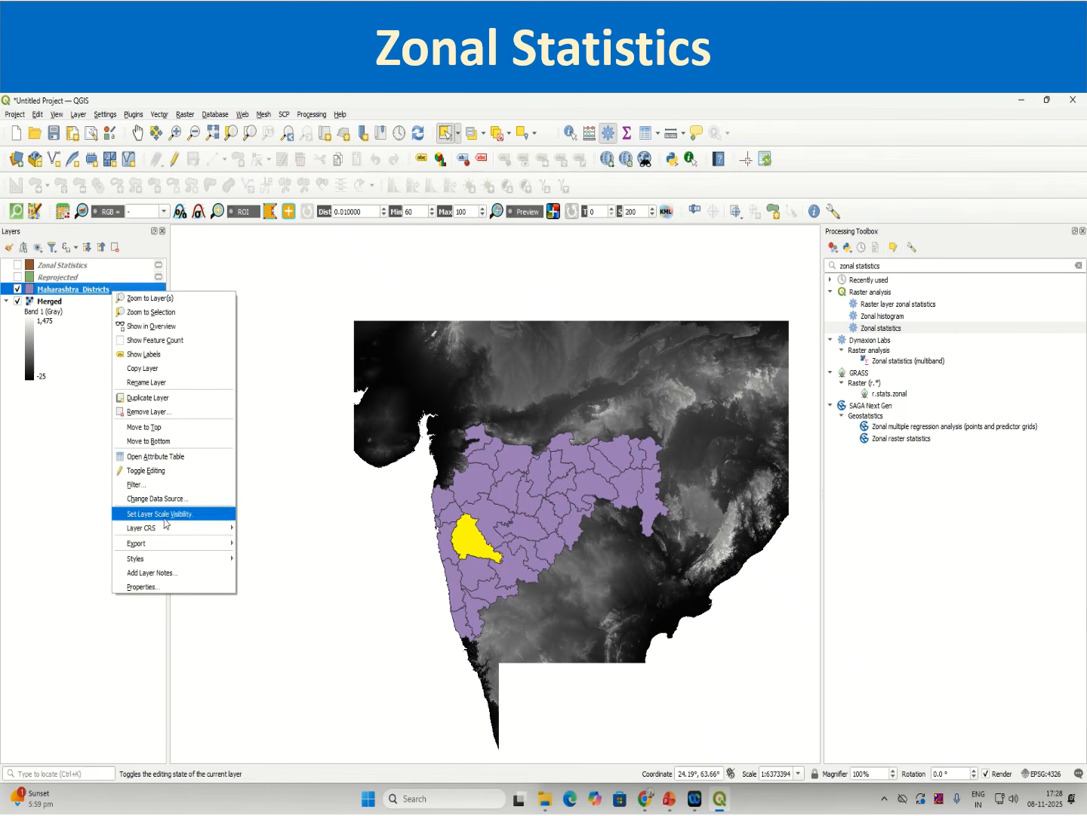
mouse_move(189, 543)
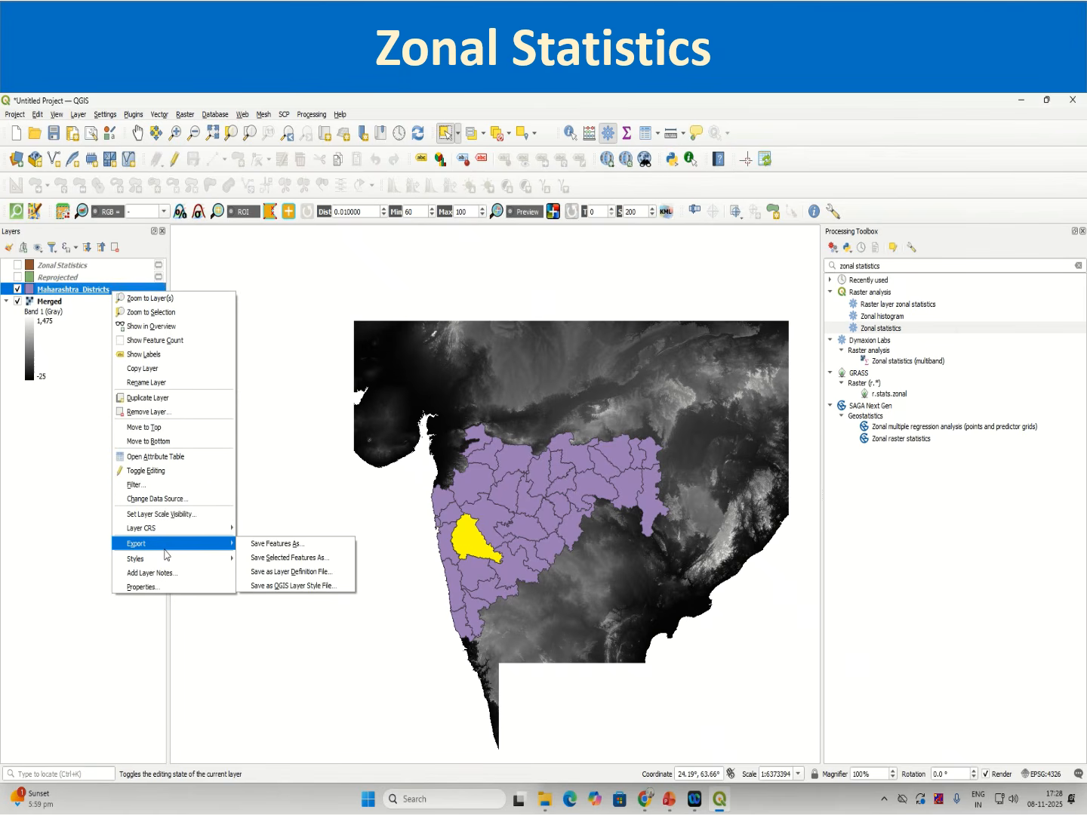
click(275, 559)
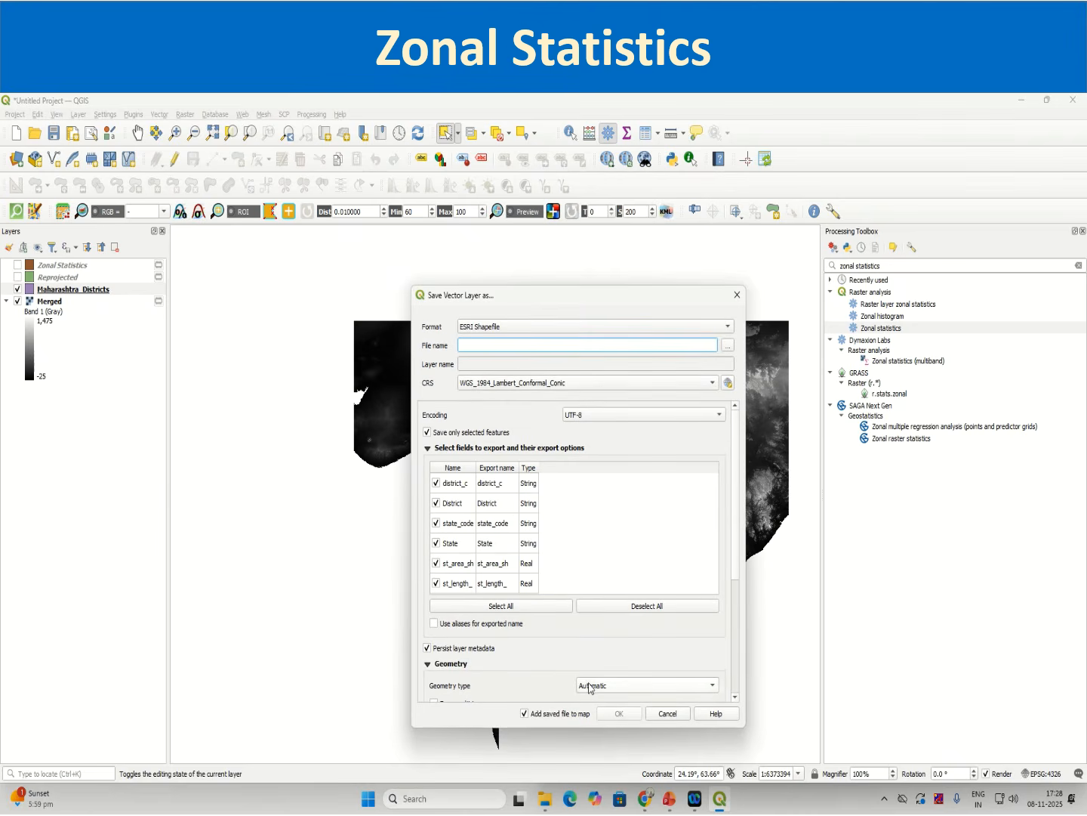
click(728, 346)
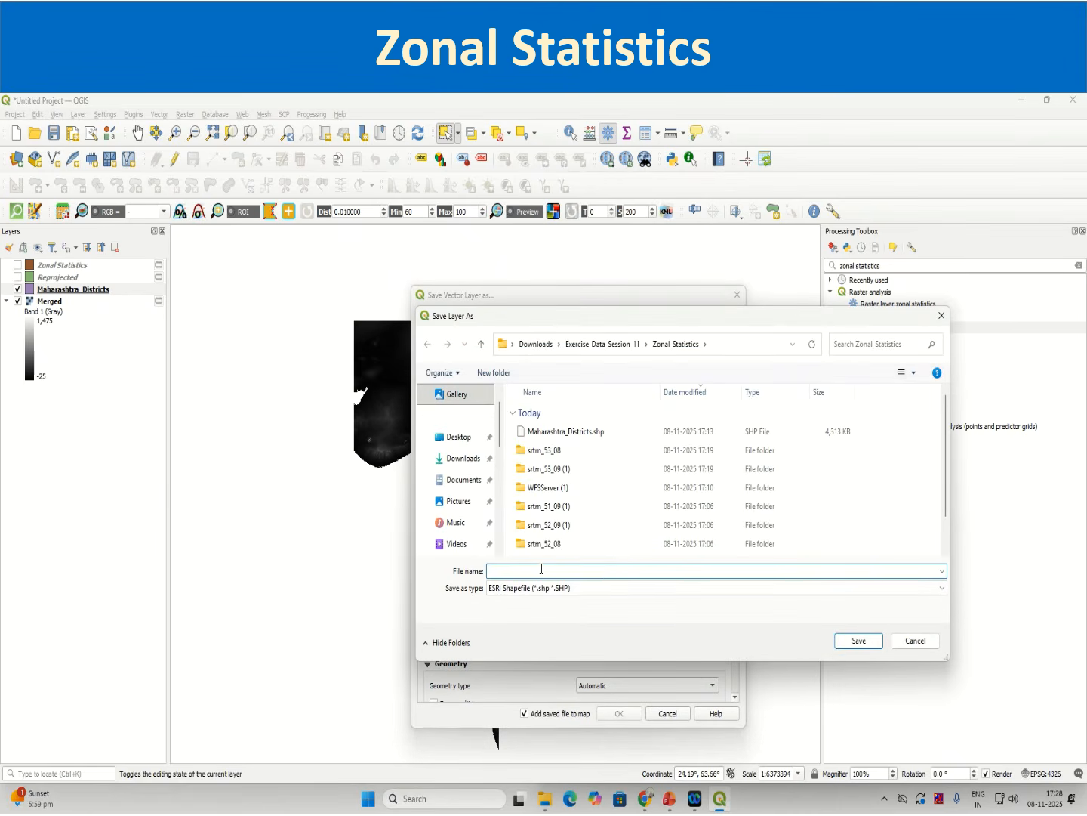
text(Pune_District)
click(856, 642)
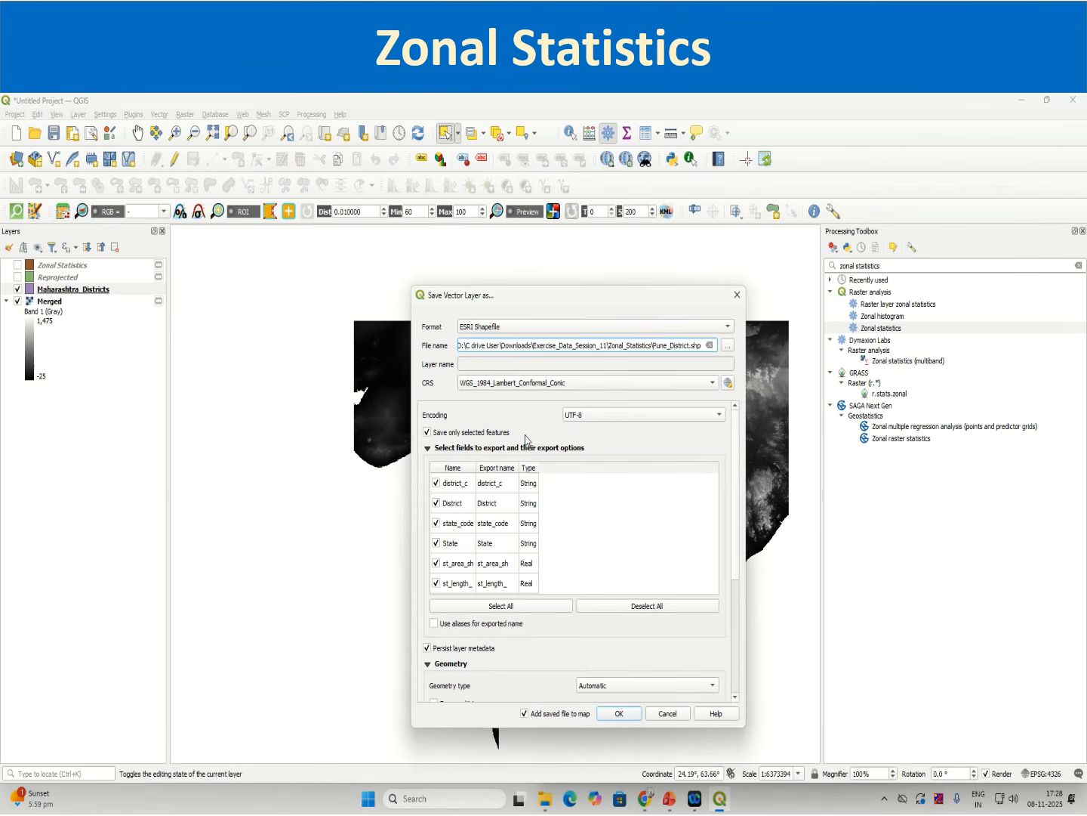
click(624, 714)
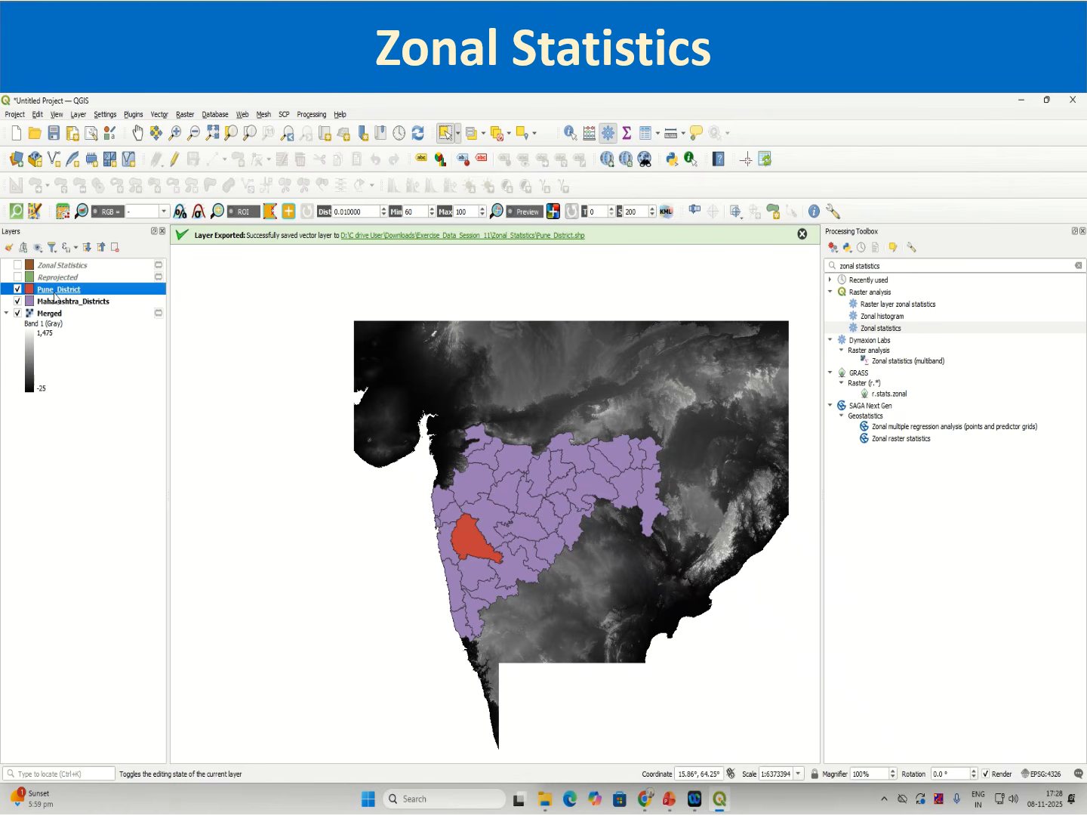
Step: Remove the Maharashtra_Districts, Zonal Statistics and Reprojected layers from the project
click(58, 303)
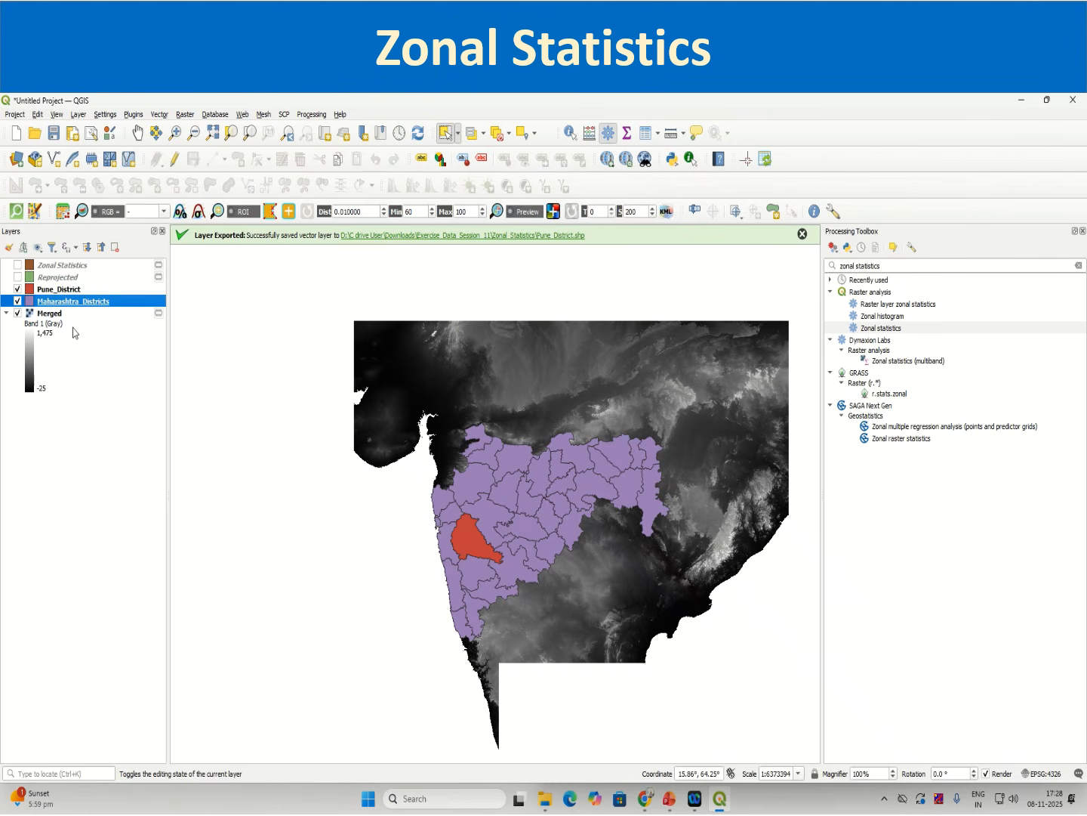
ctrl+click(67, 269)
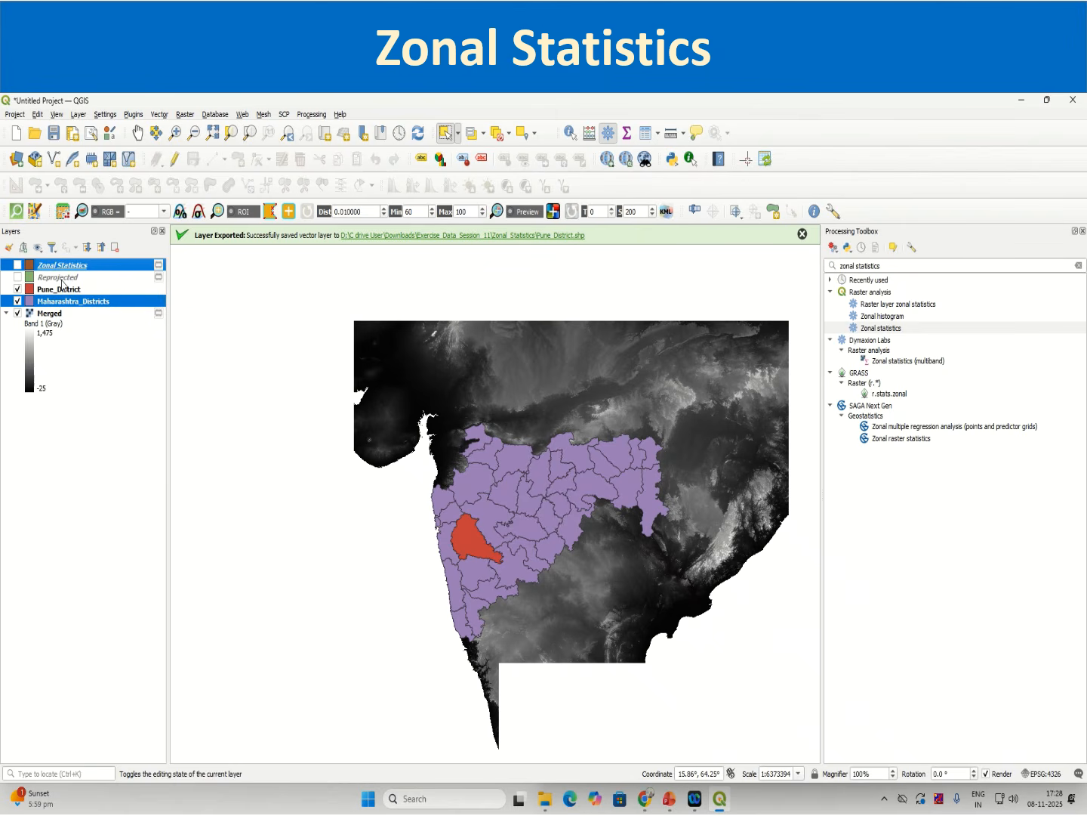
ctrl+click(61, 279)
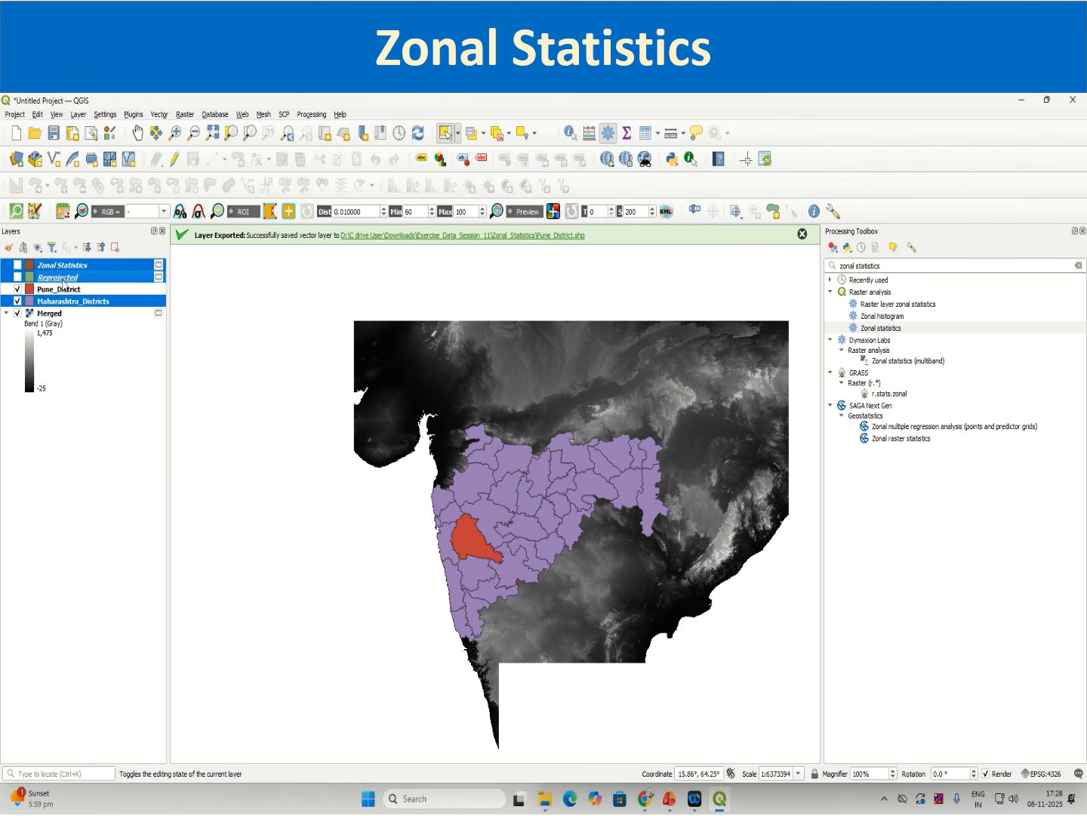
right_click(65, 284)
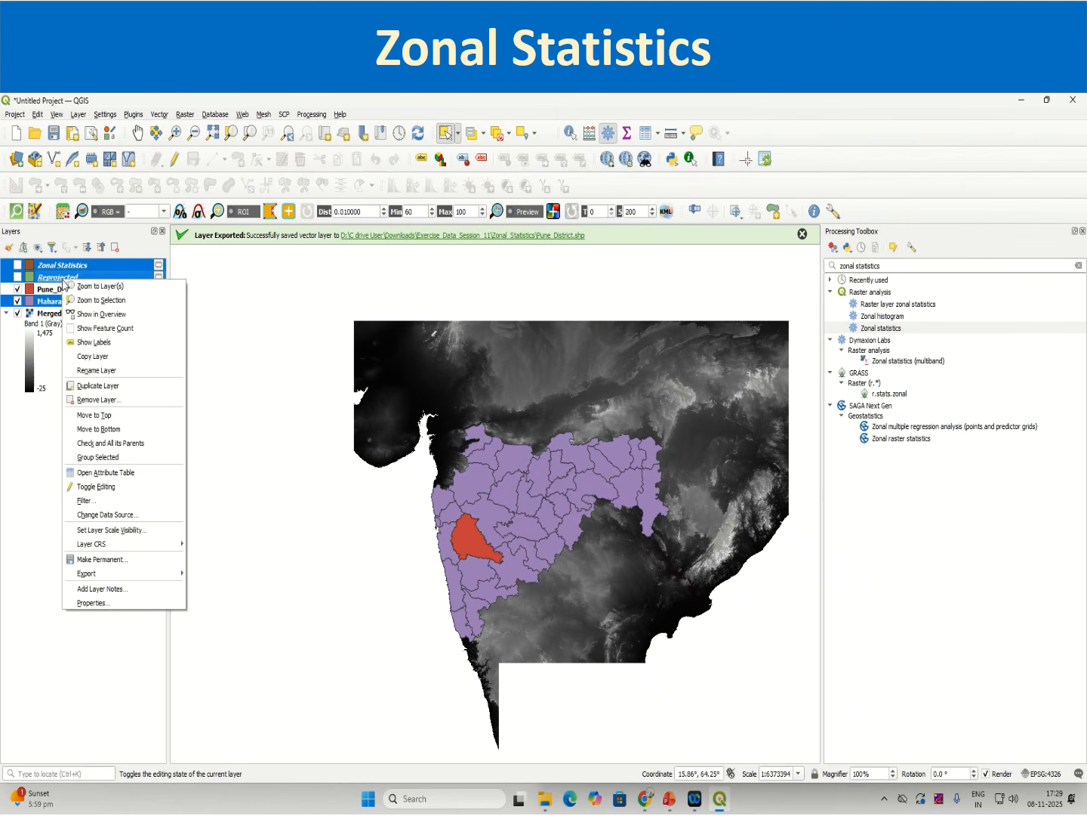
click(102, 400)
click(519, 463)
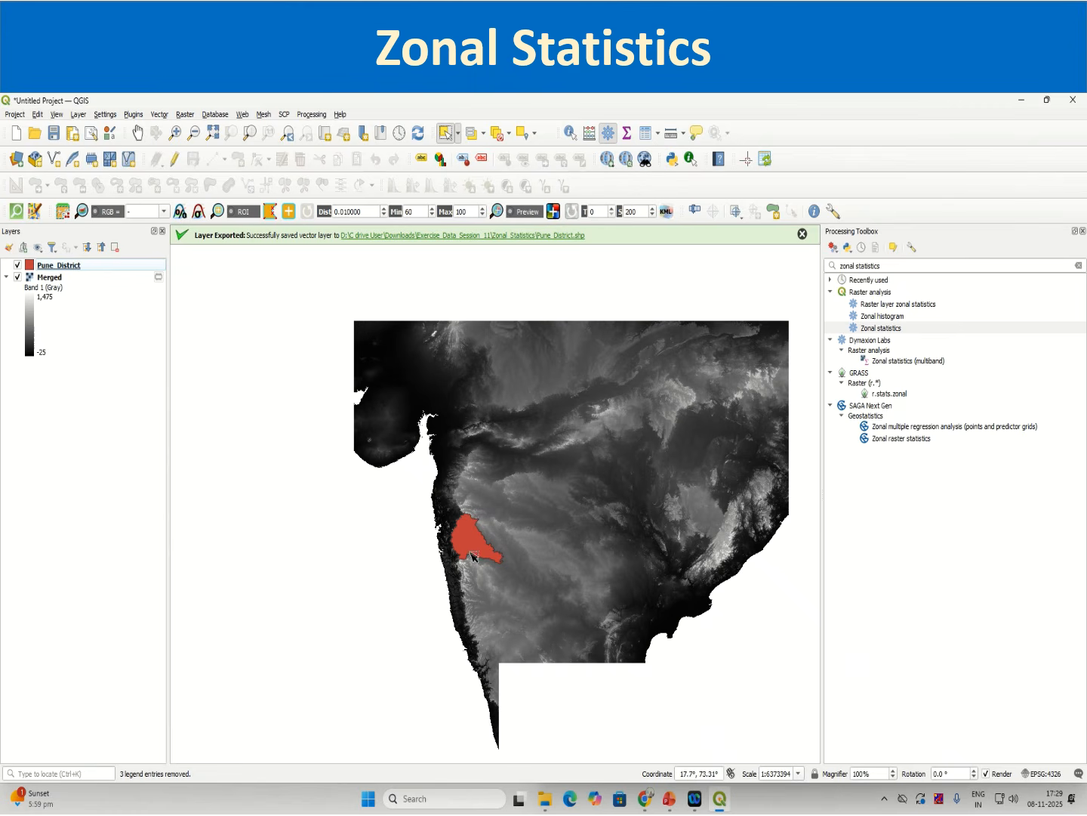
Step: Clip the Merged raster by the Pune_District mask layer with source and target CRS EPSG:4326 - WGS 84, then close the tool
scroll(462, 538, up, 1)
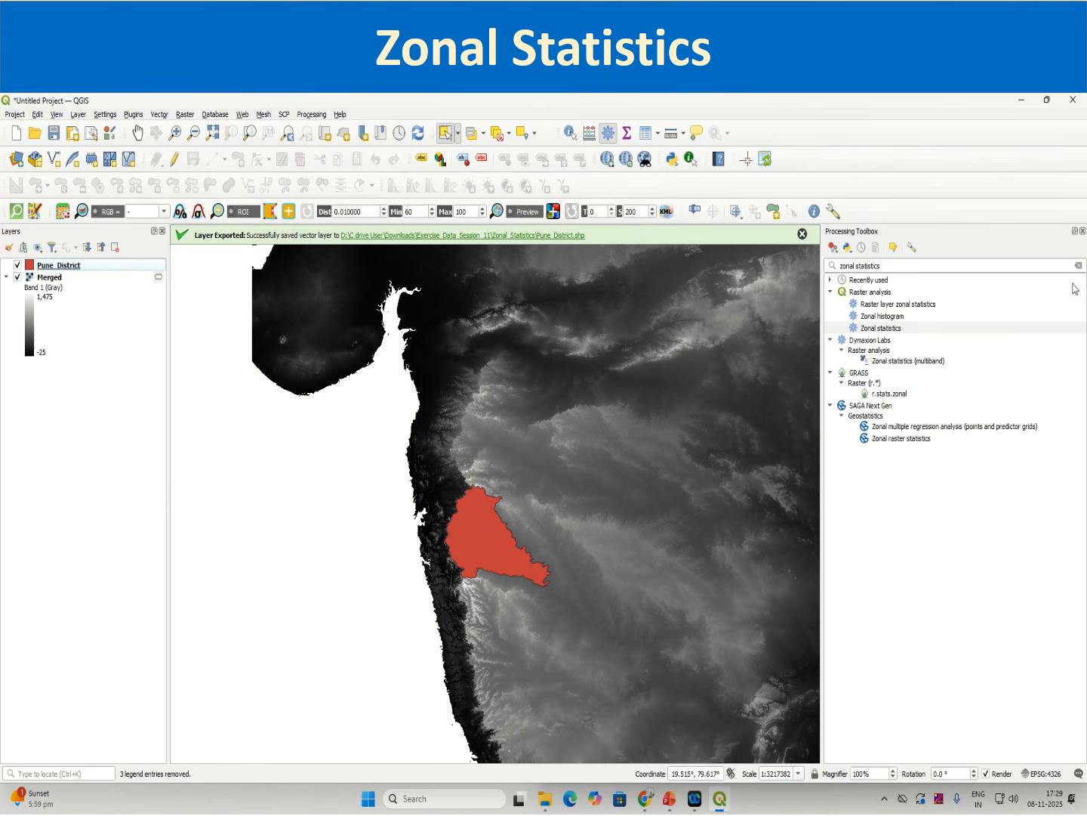
click(1082, 230)
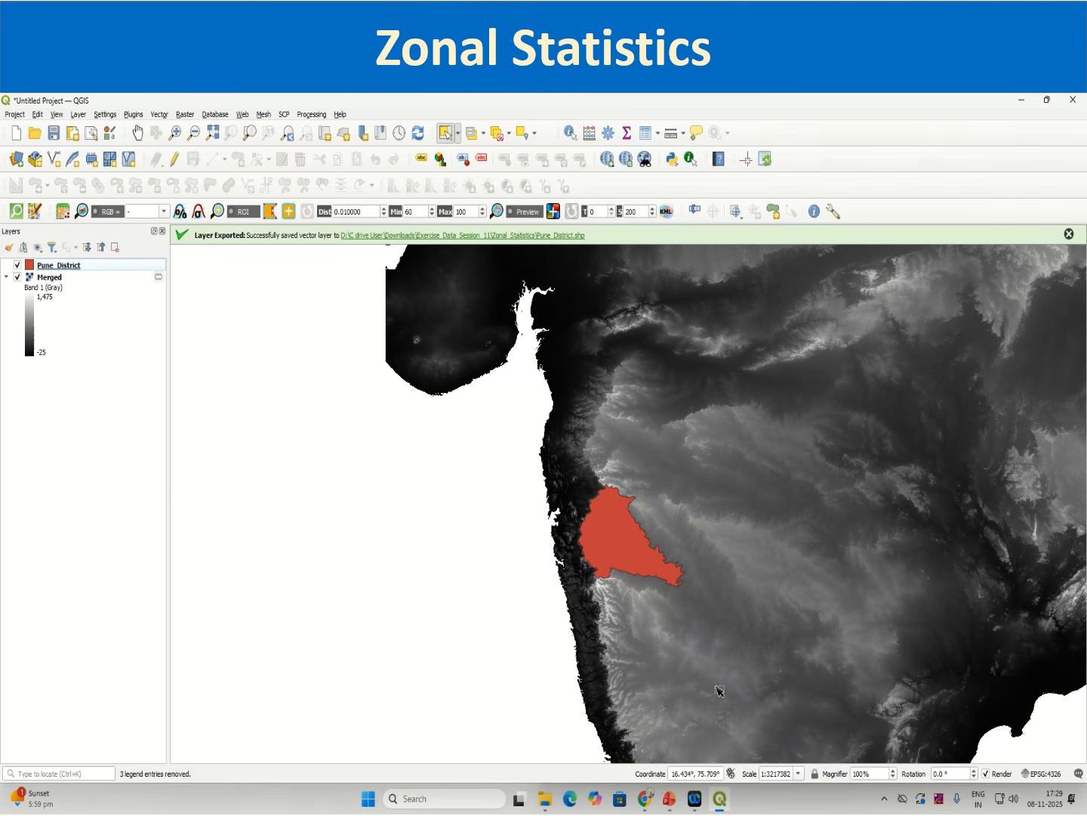
click(1069, 234)
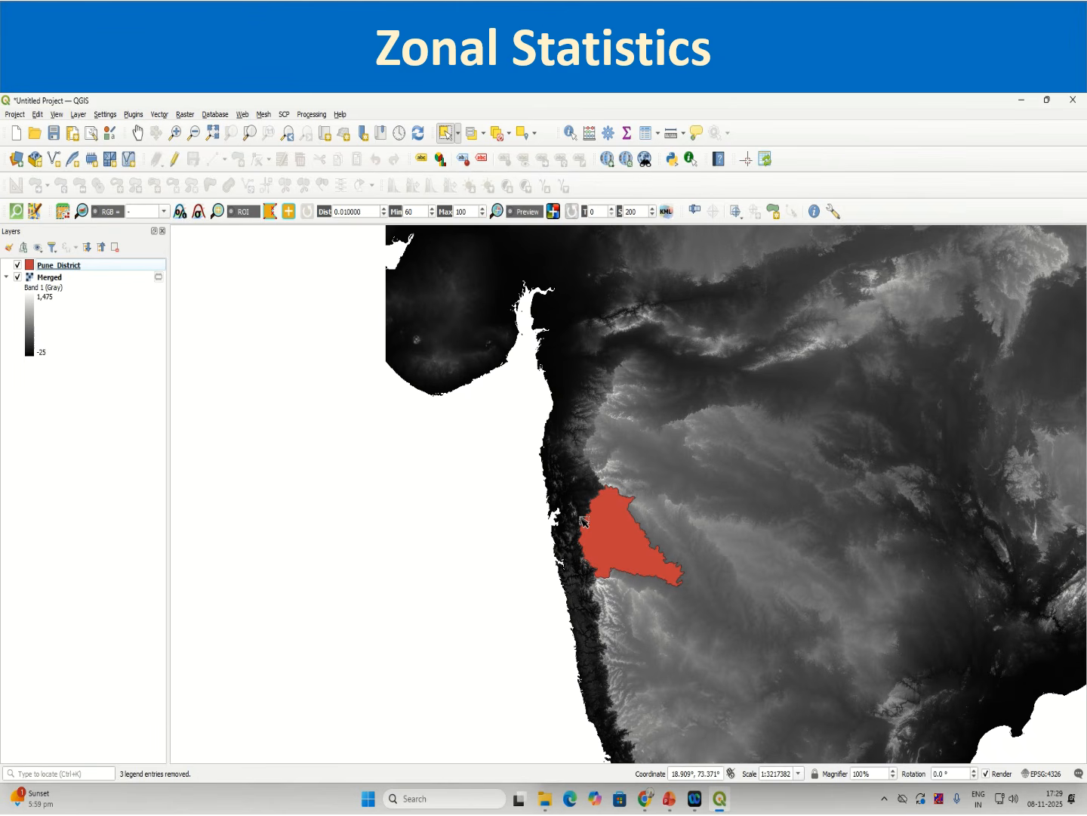
click(188, 116)
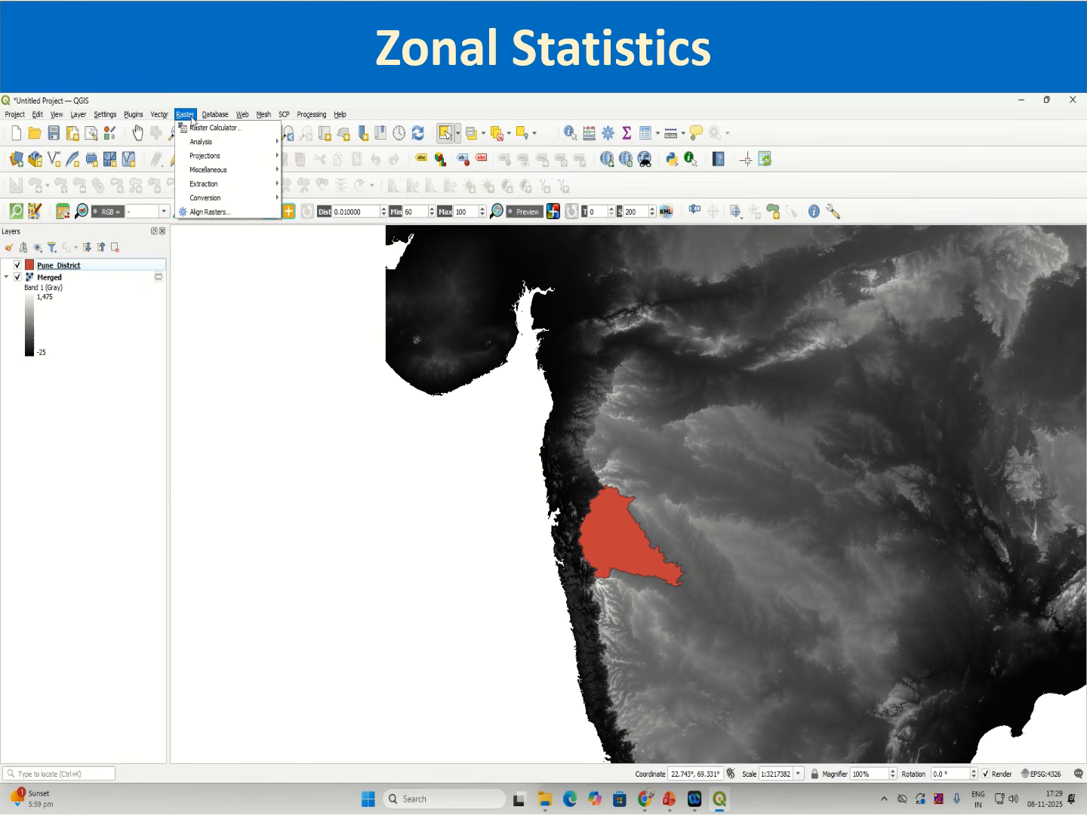
mouse_move(194, 156)
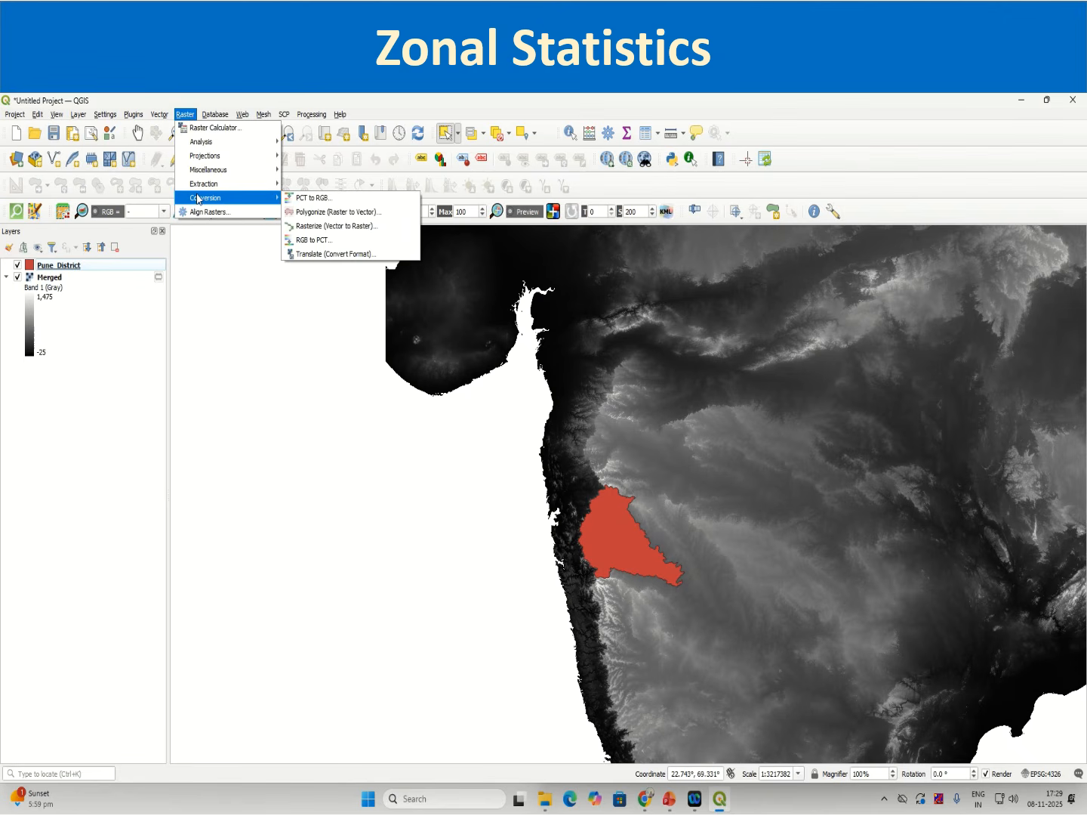
mouse_move(200, 188)
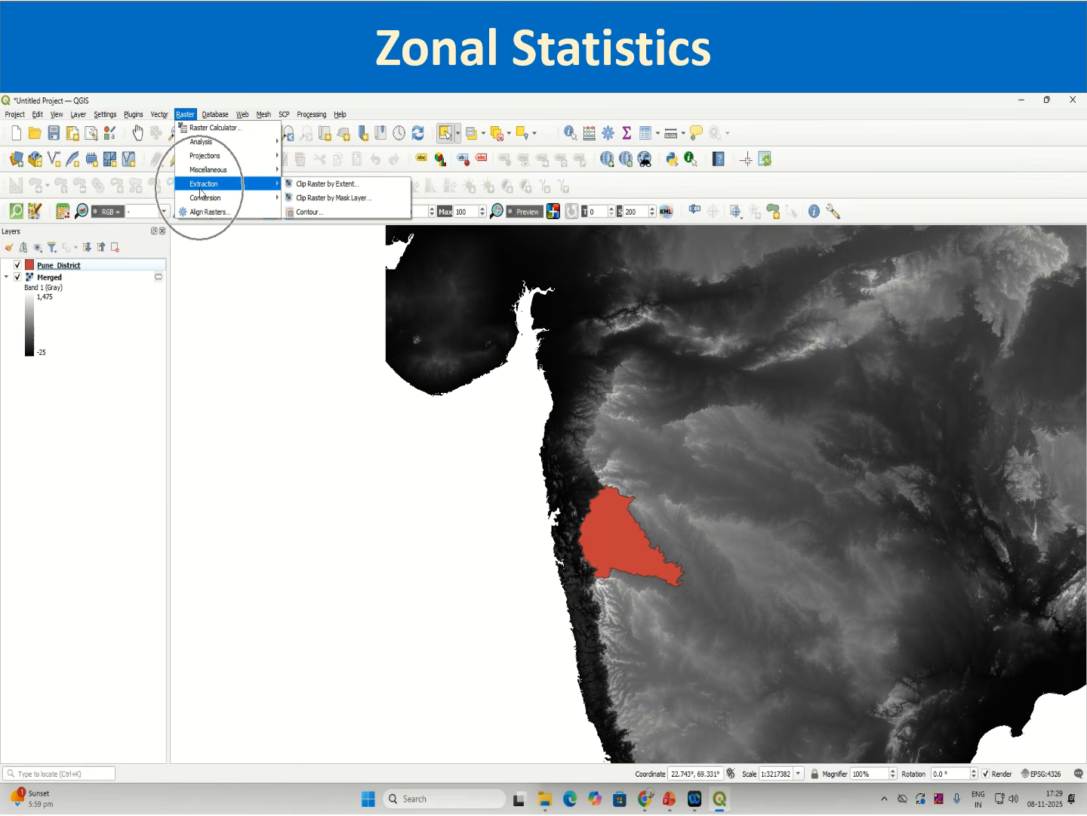
click(319, 200)
click(291, 308)
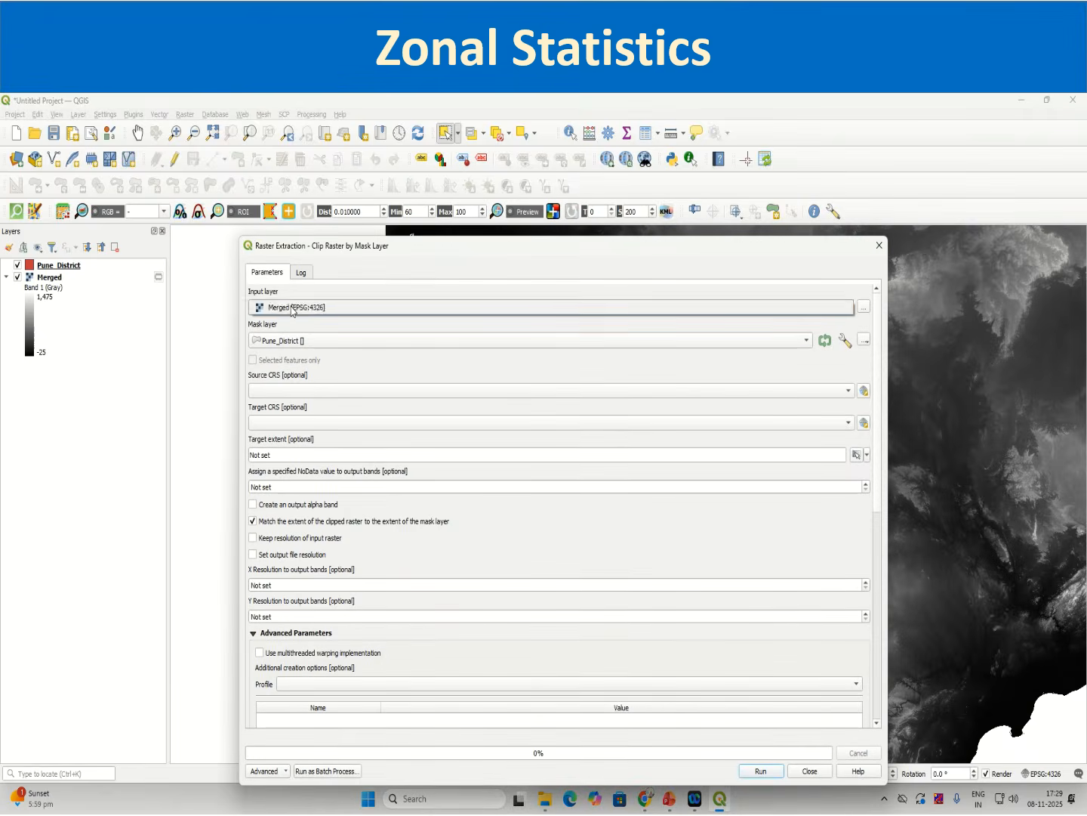
click(287, 311)
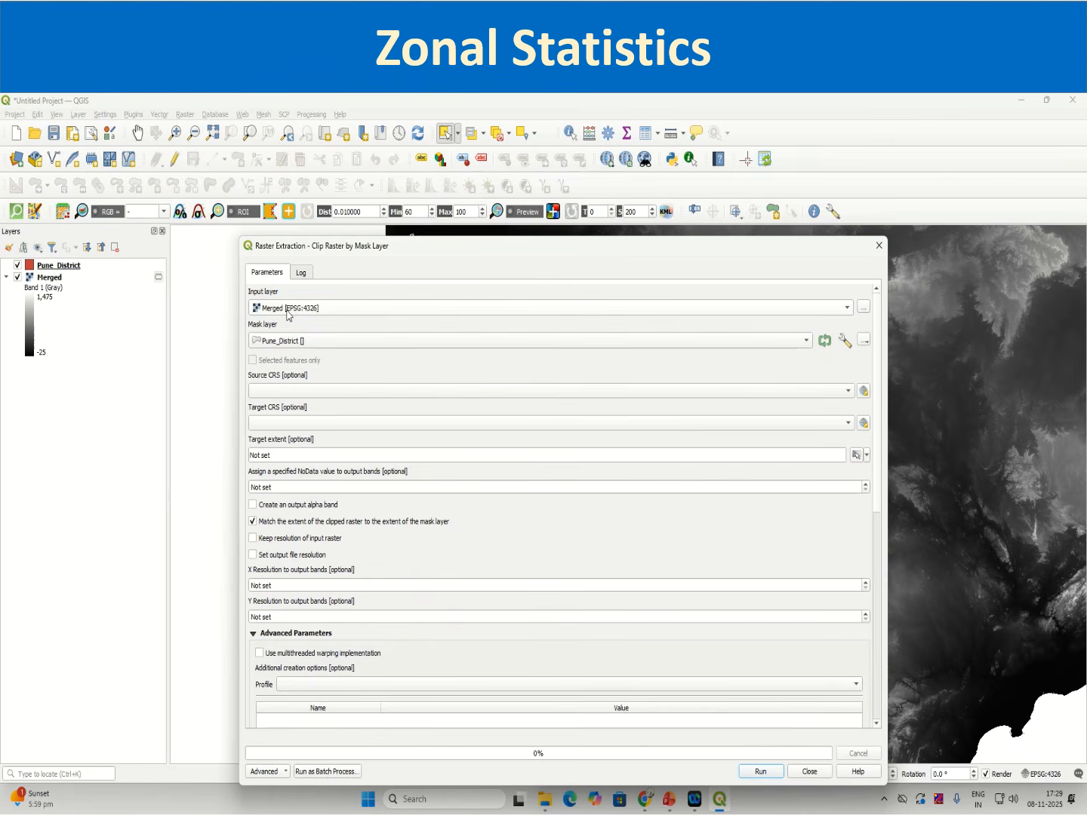
click(308, 344)
click(308, 341)
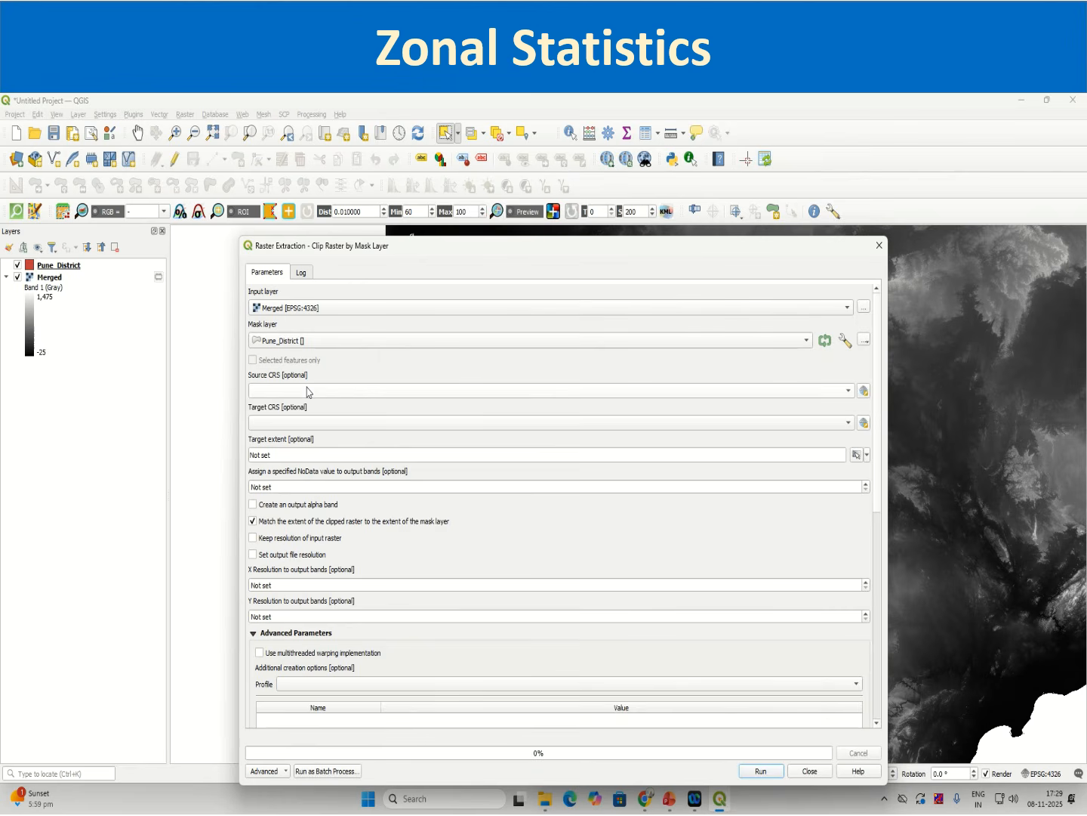
click(363, 391)
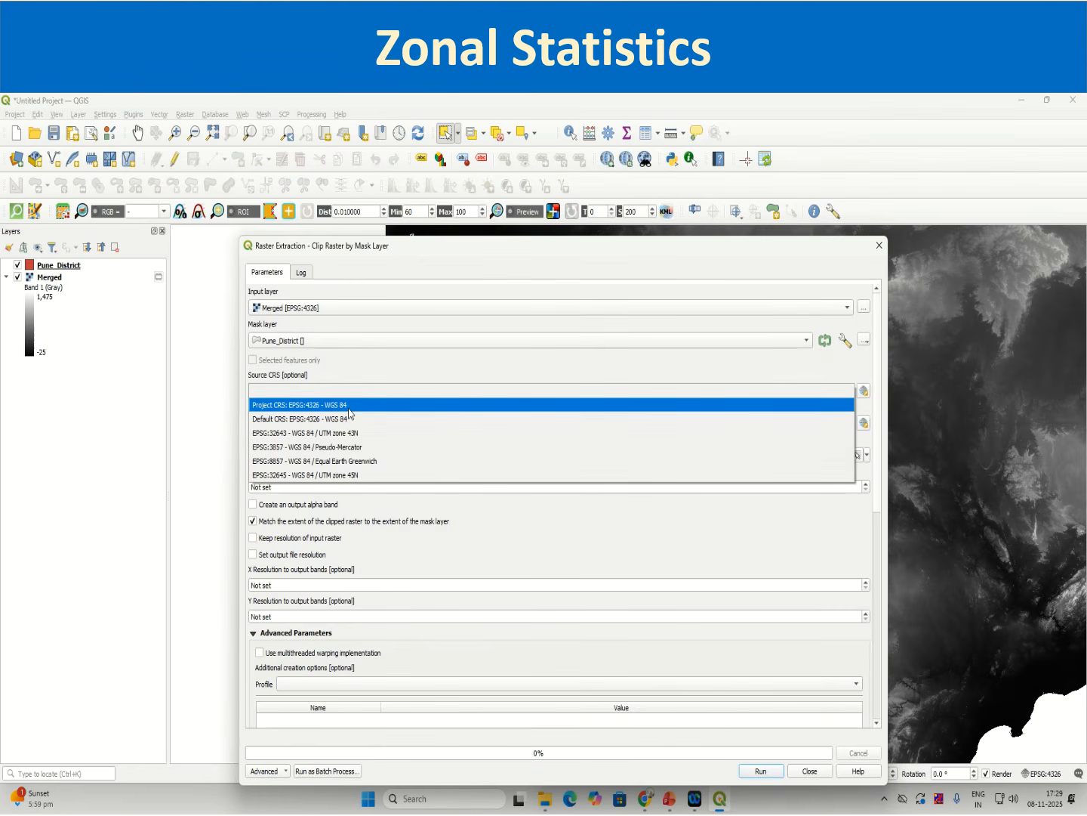
click(350, 409)
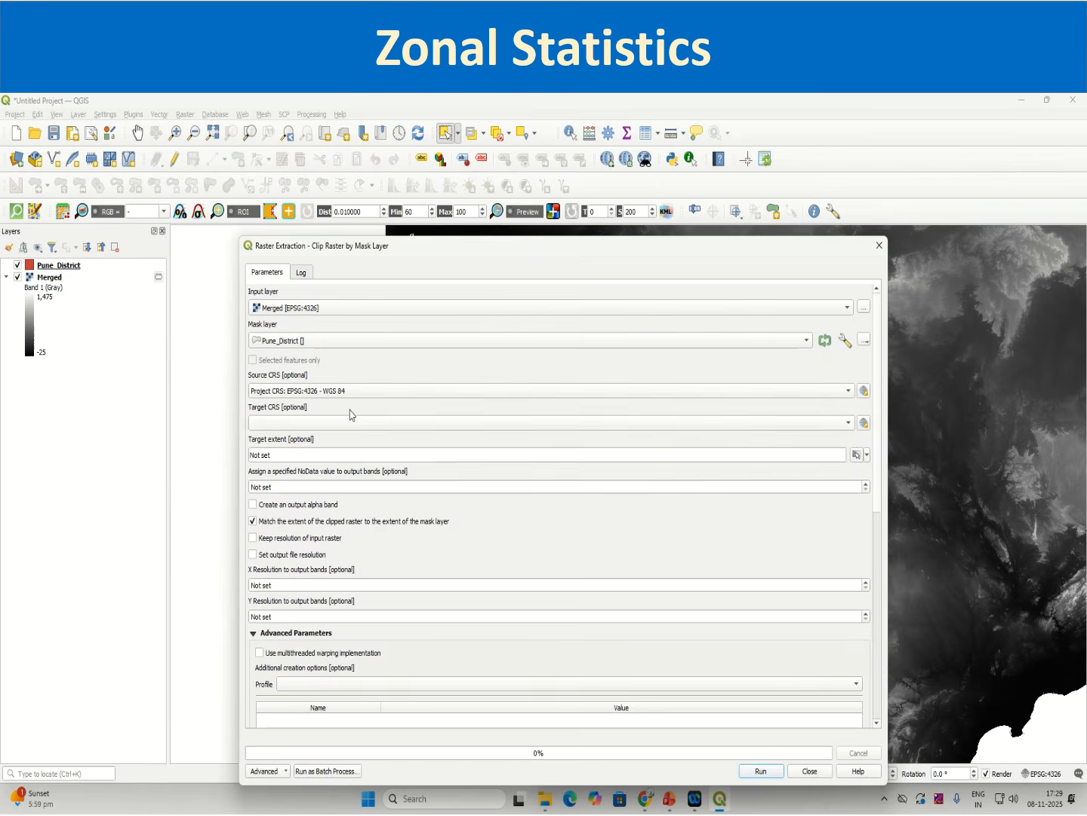
click(330, 425)
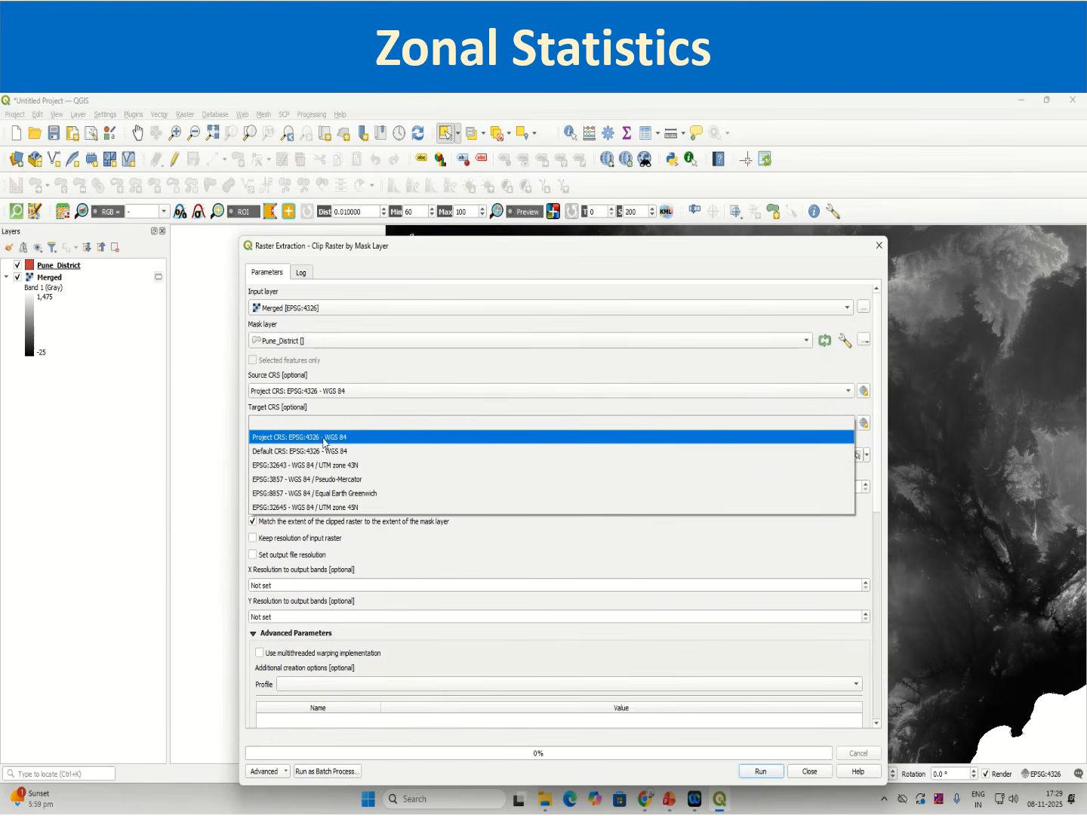
click(324, 438)
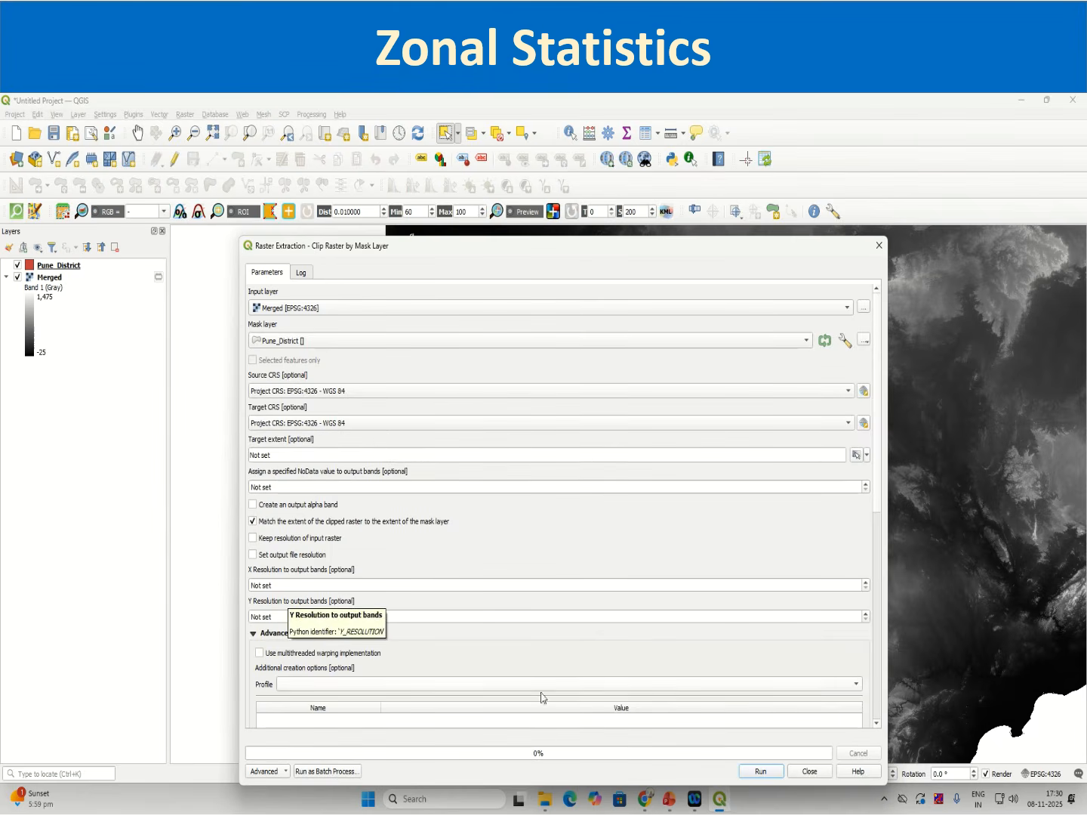
click(767, 771)
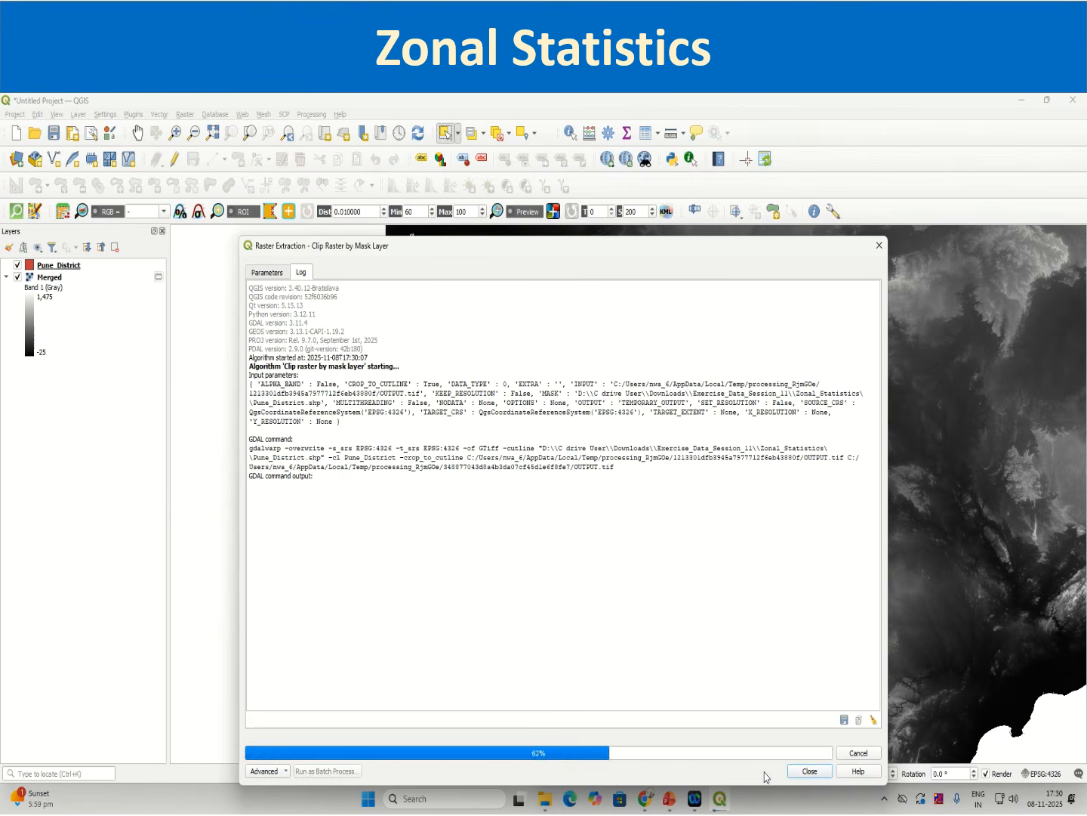
click(809, 771)
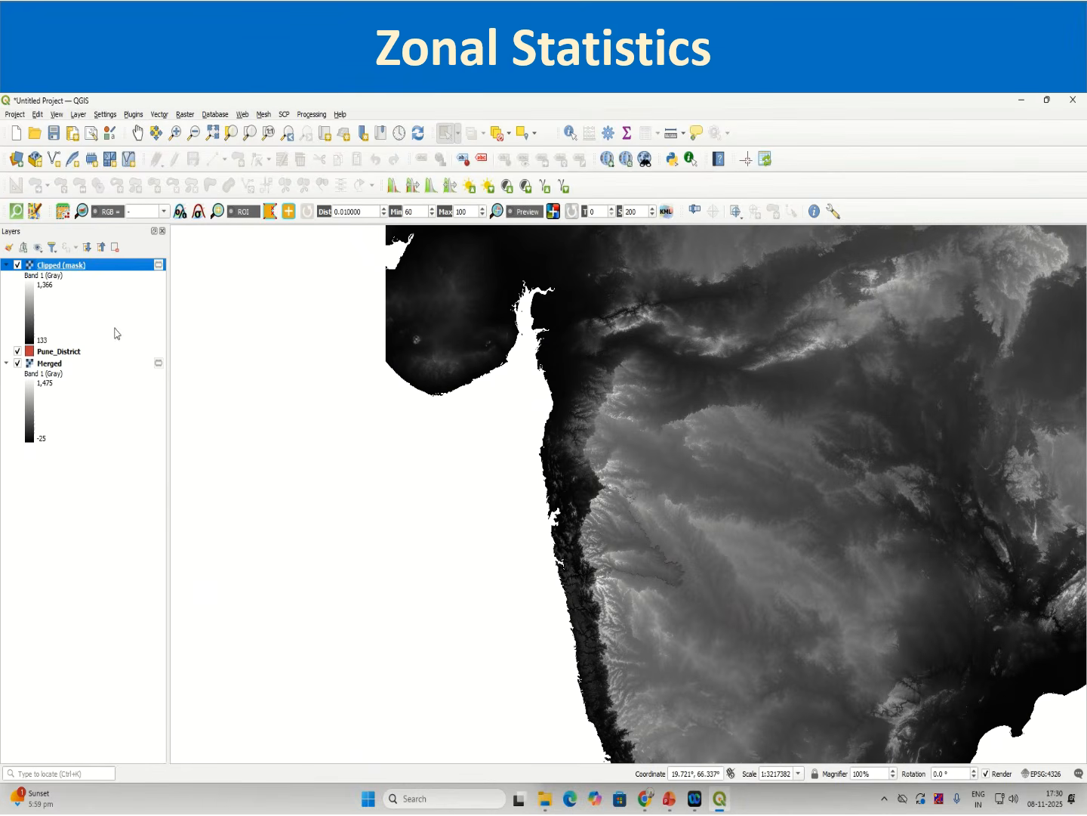
Step: Hide the Merged layer and zoom to the Clipped (mask) layer
click(18, 364)
click(17, 364)
click(17, 364)
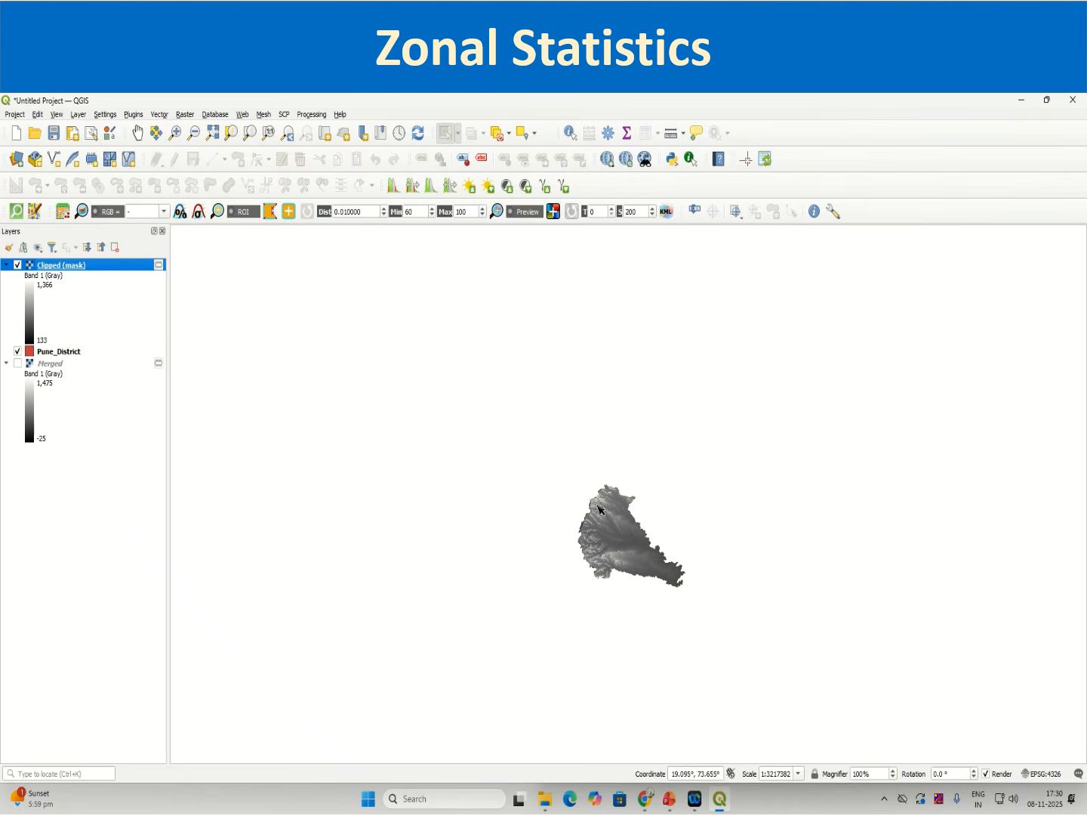
right_click(85, 268)
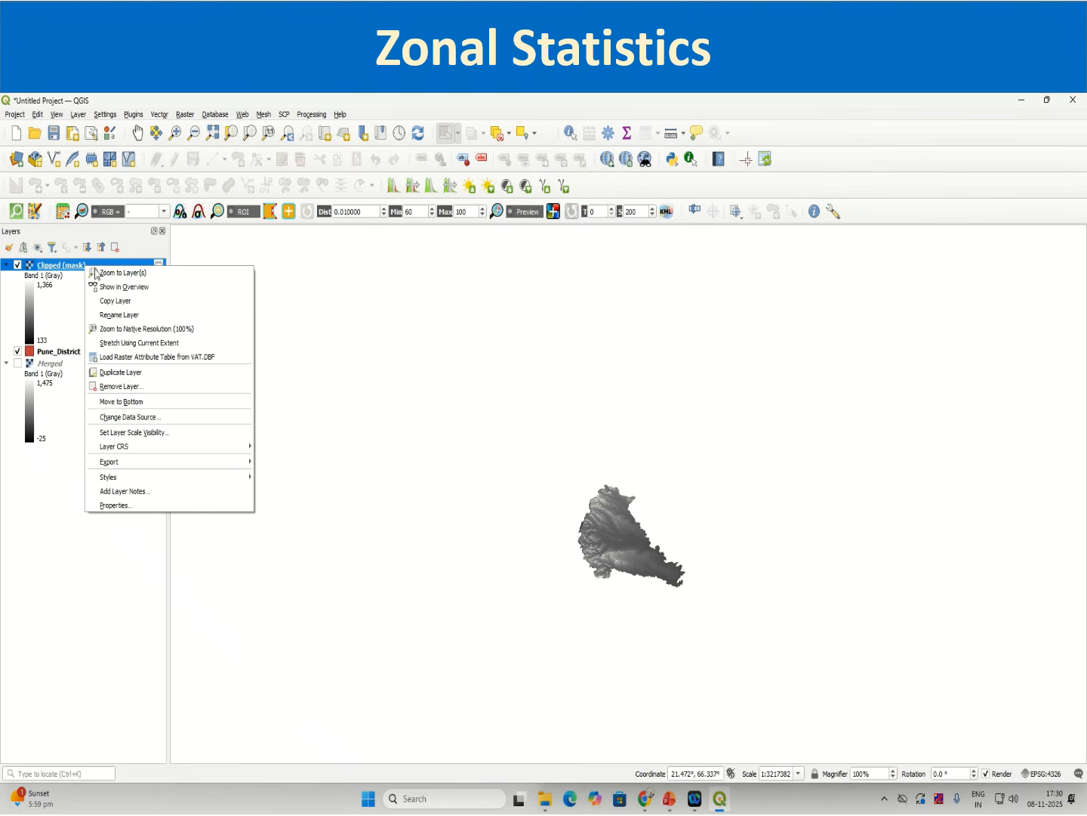
click(147, 272)
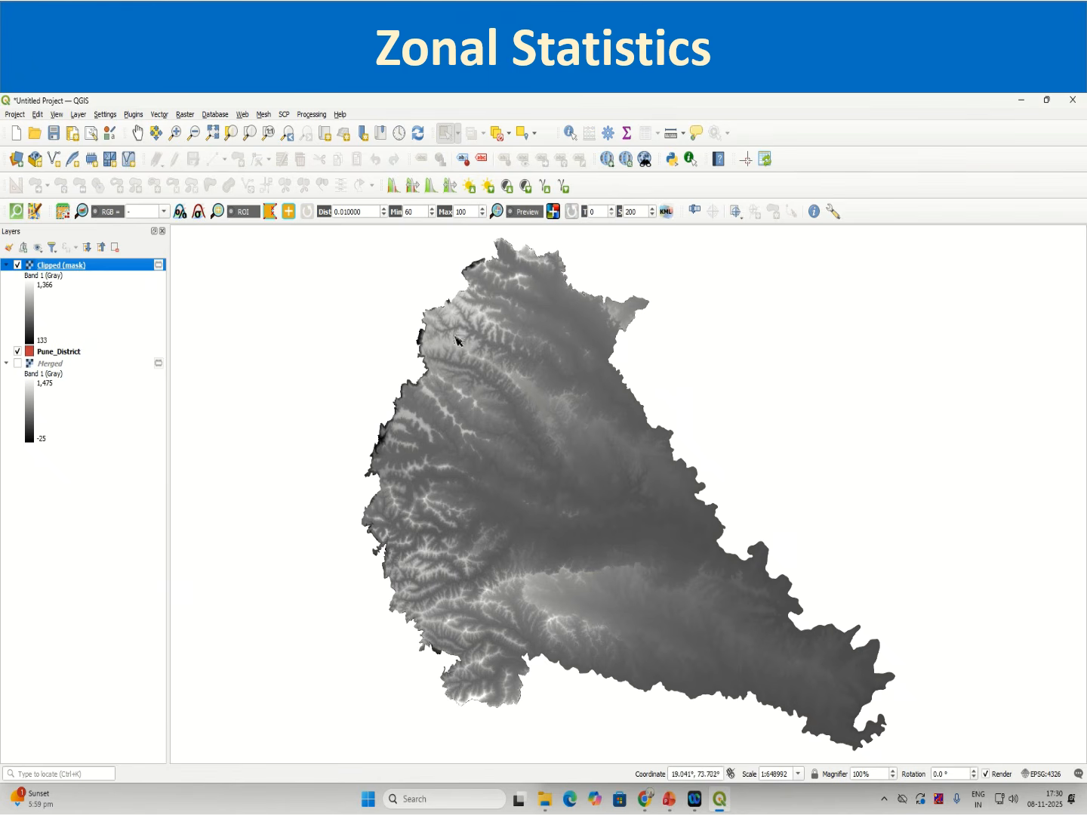
scroll(423, 340, up, 2)
scroll(430, 361, down, 2)
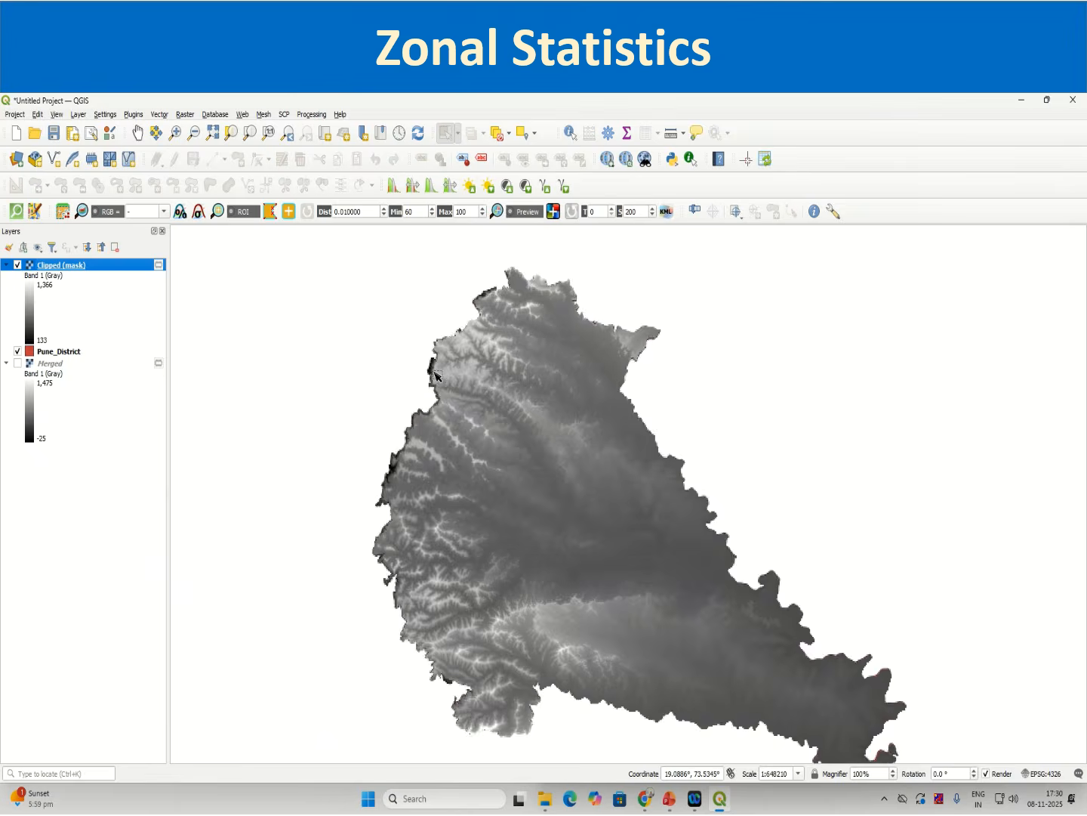
scroll(323, 370, up, 1)
scroll(321, 370, down, 1)
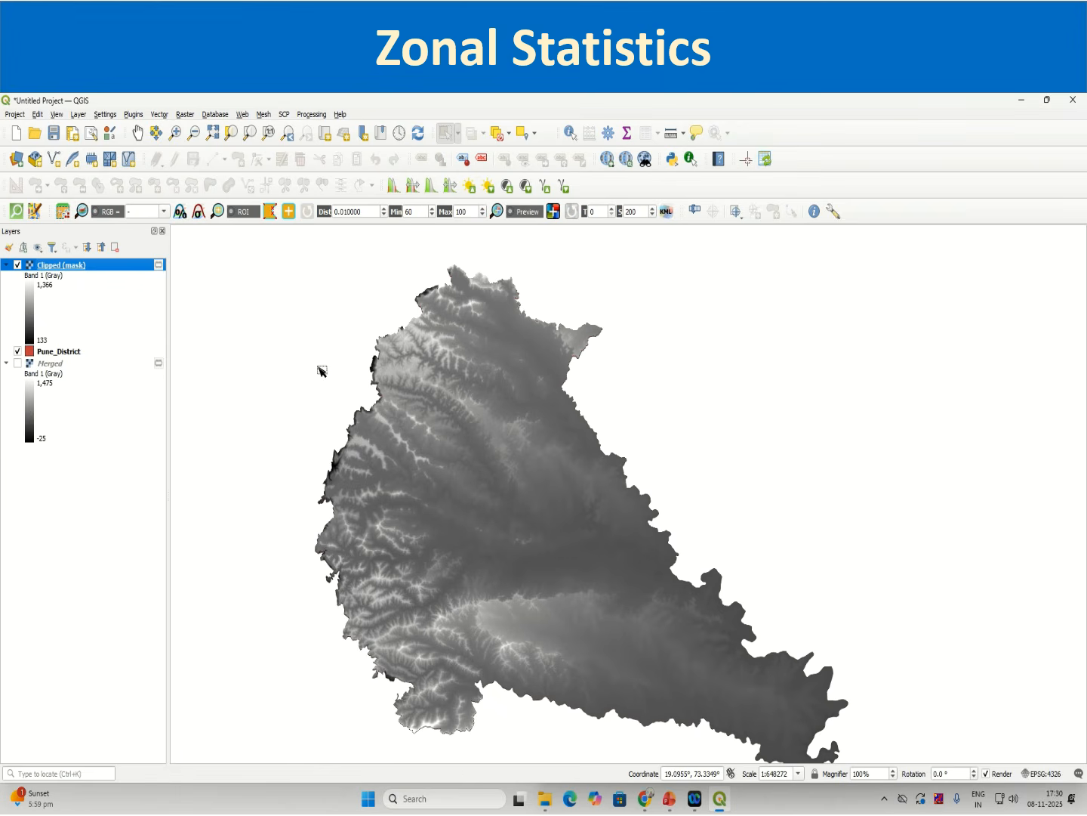
Step: Identify elevation values of Clipped (mask) pixels along the district's western edge
right_click(91, 267)
click(157, 510)
click(698, 200)
click(571, 133)
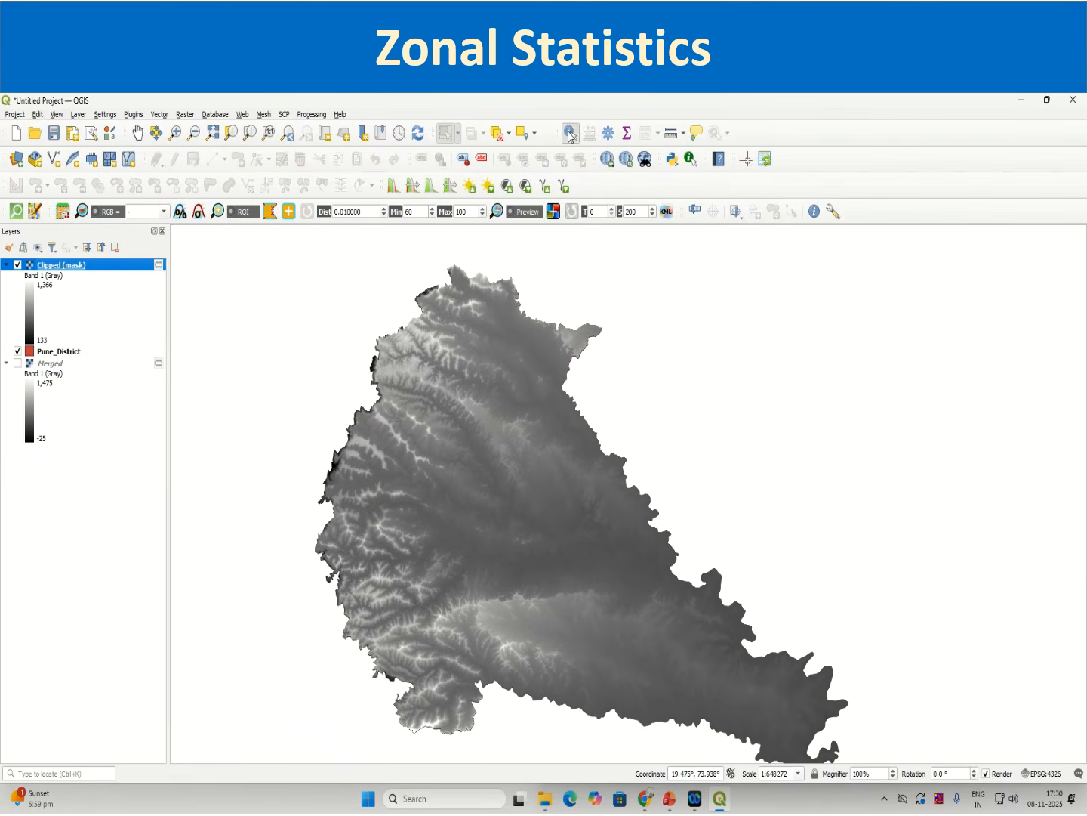
scroll(361, 382, up, 2)
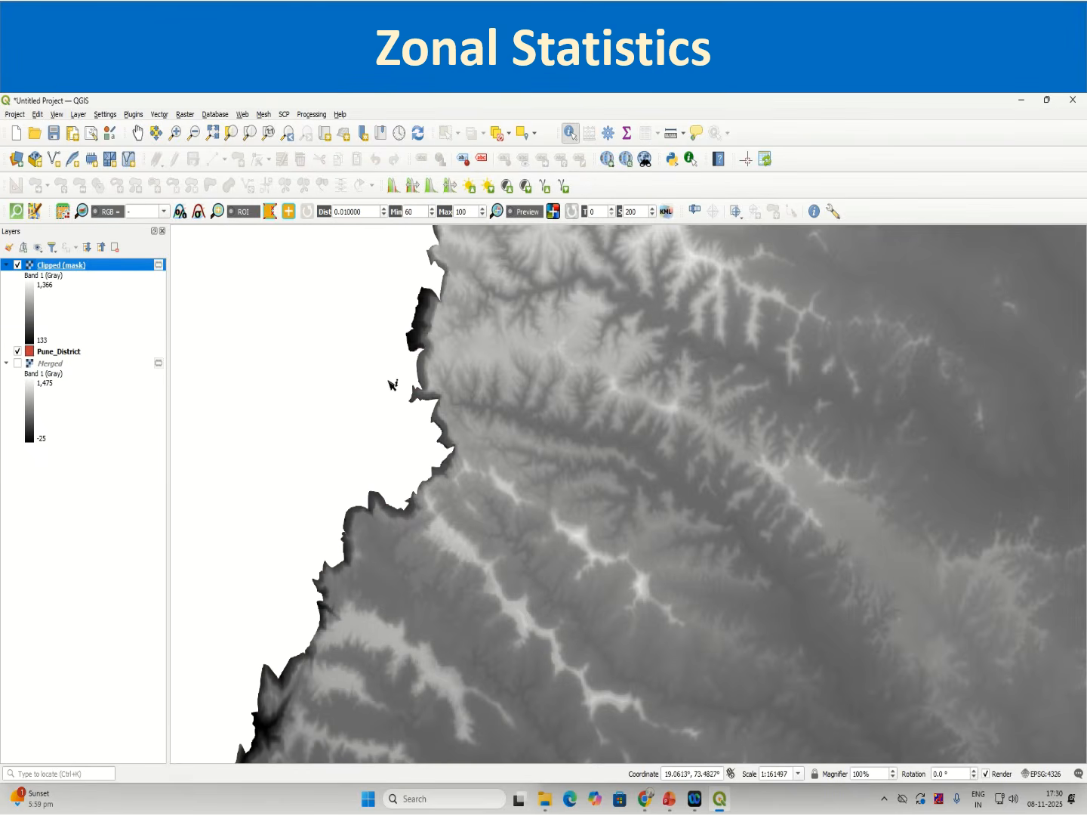
click(414, 344)
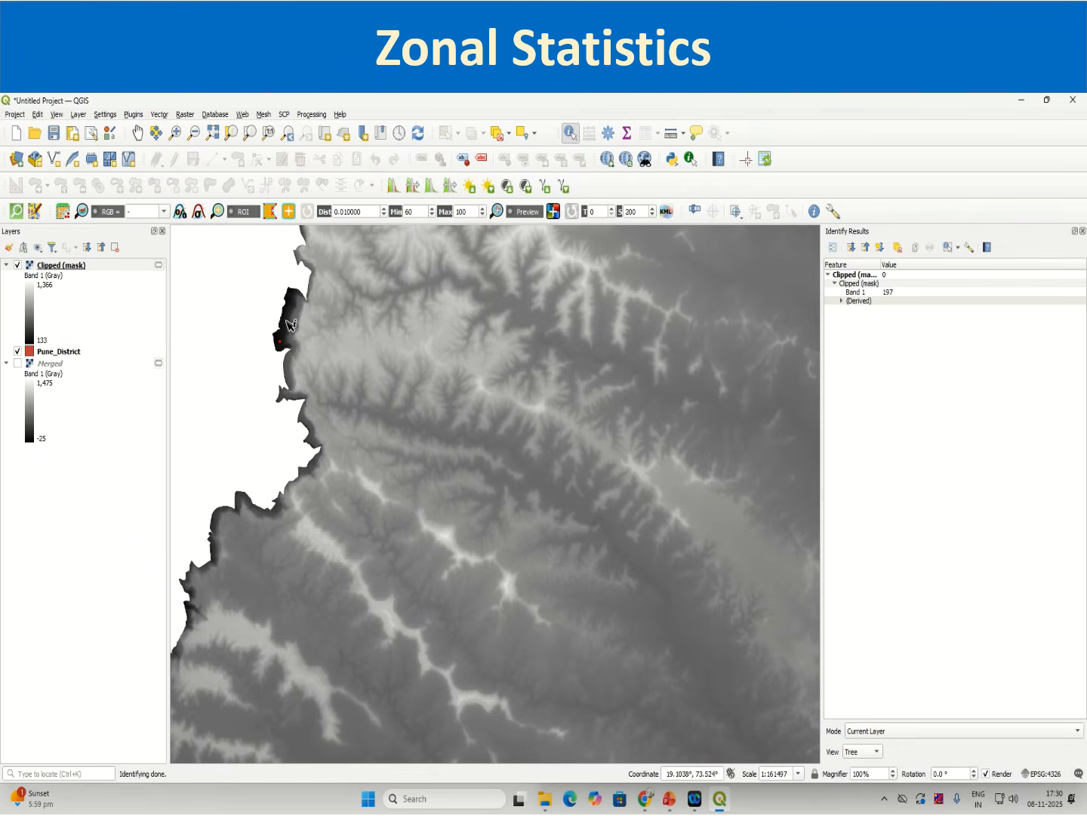
click(282, 333)
scroll(316, 475, down, 1)
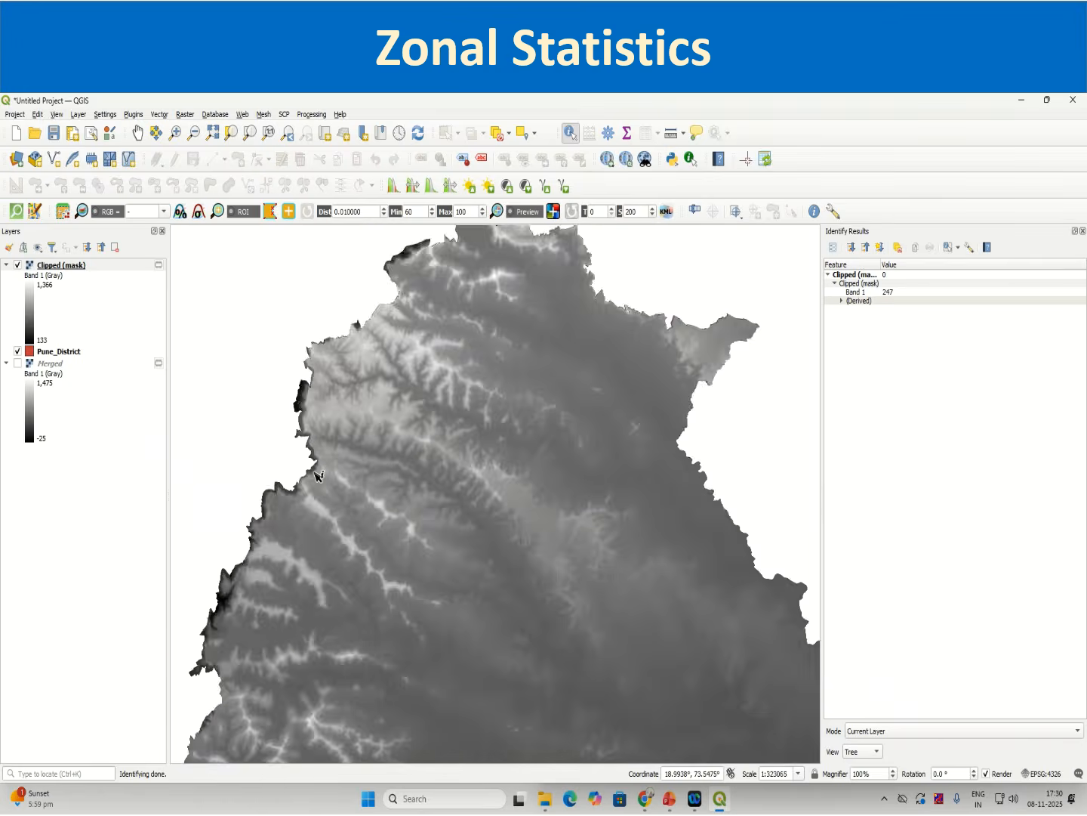
Step: Identify elevation values at several points in the western hills of the Clipped (mask) raster
scroll(316, 475, down, 2)
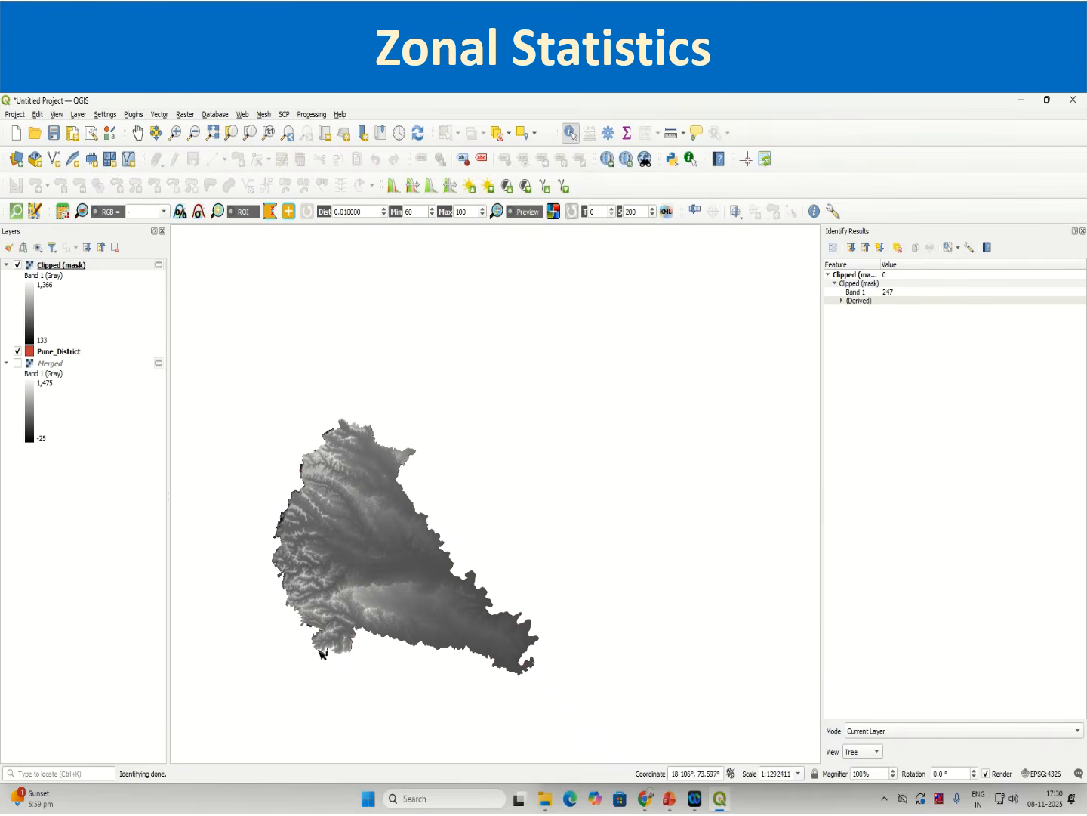
scroll(306, 622, up, 1)
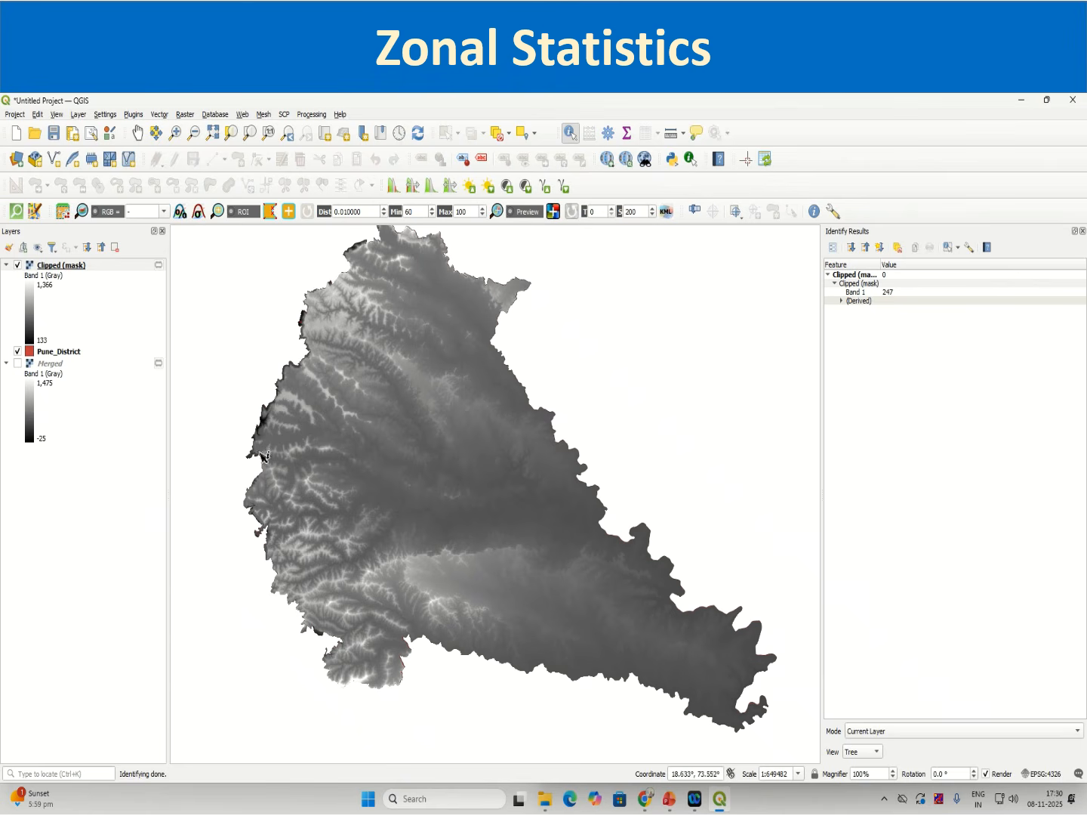
scroll(223, 483, up, 2)
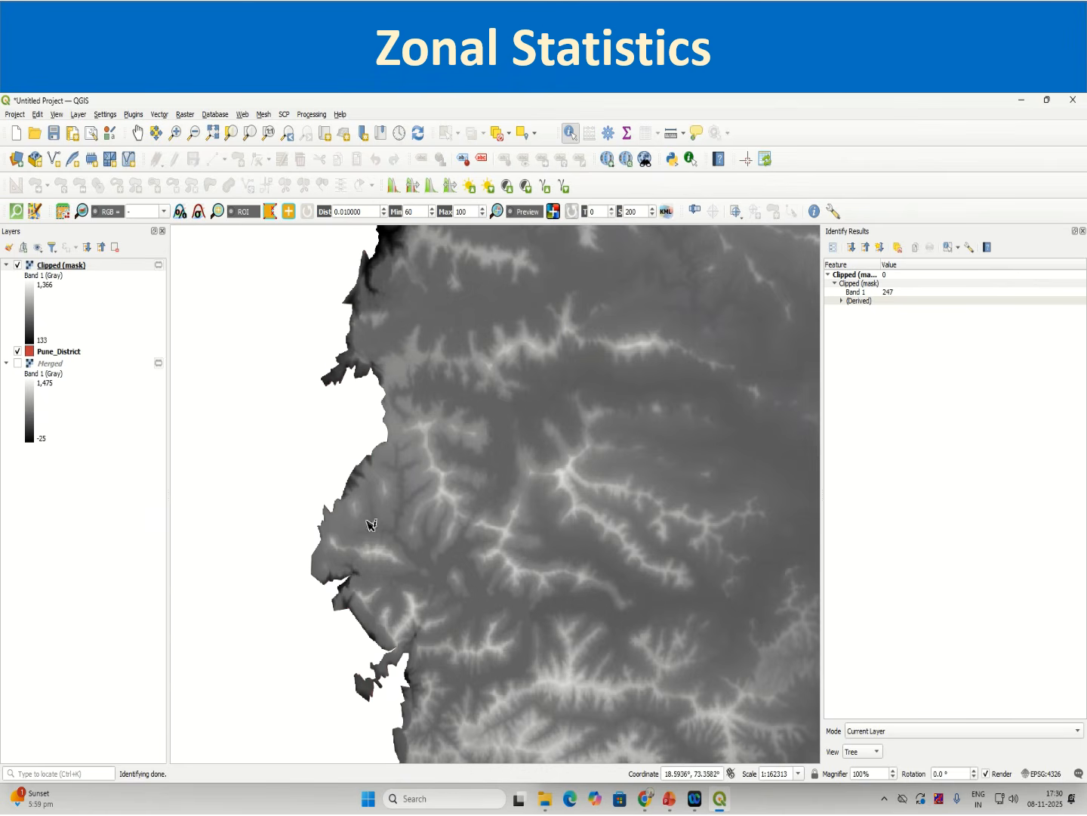
click(447, 500)
click(449, 495)
click(502, 531)
click(424, 604)
click(416, 607)
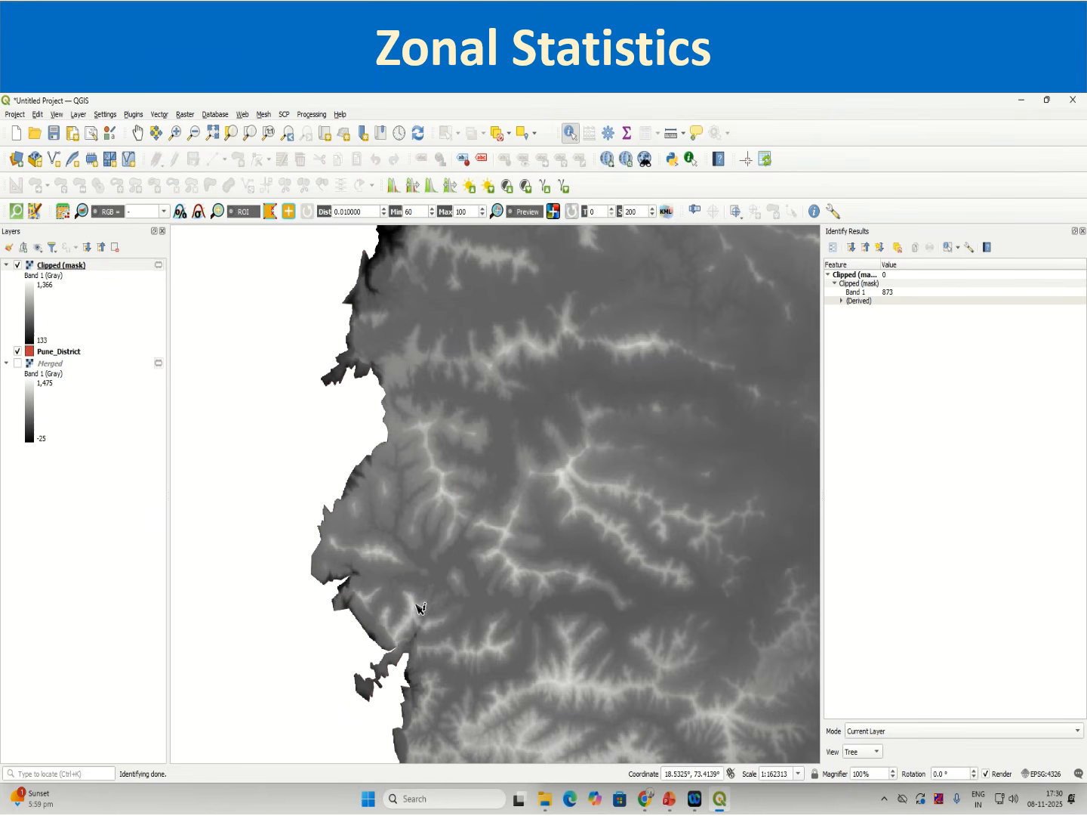
click(506, 349)
click(515, 357)
scroll(556, 539, down, 2)
scroll(556, 539, down, 2)
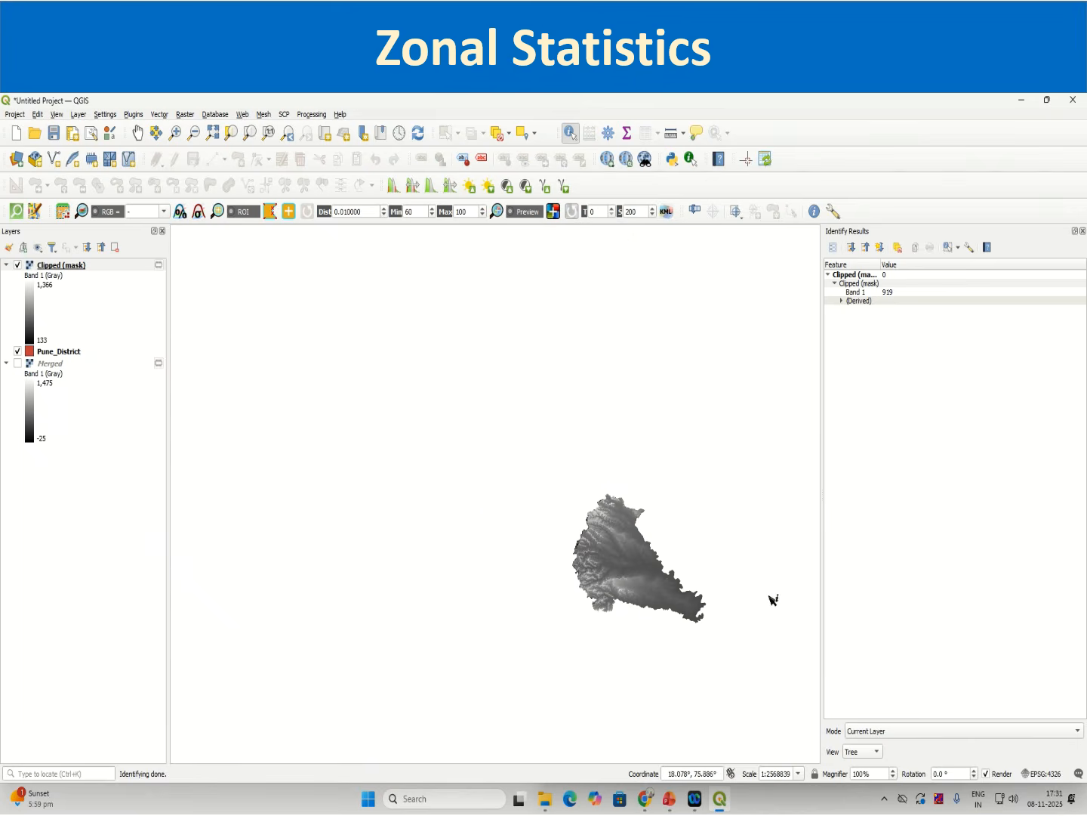
scroll(706, 611, up, 1)
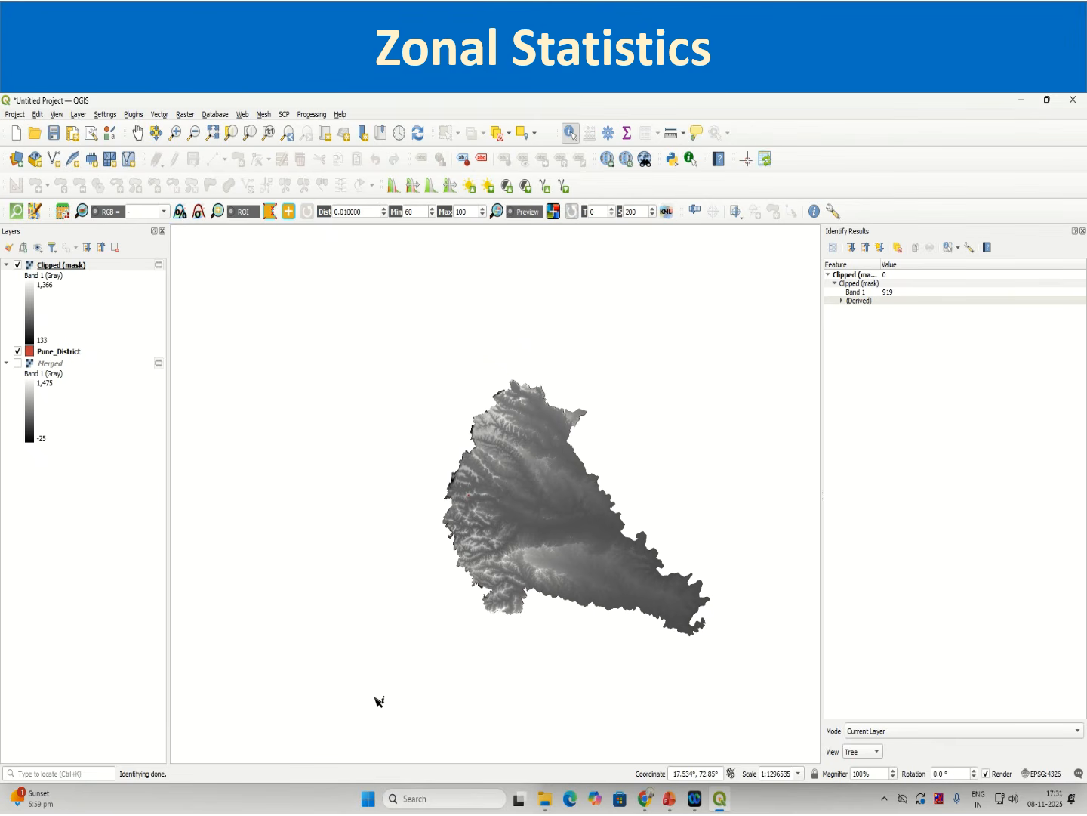
Step: Open the Clipped (mask) layer properties and set its symbology render type to Singleband pseudocolor
click(98, 277)
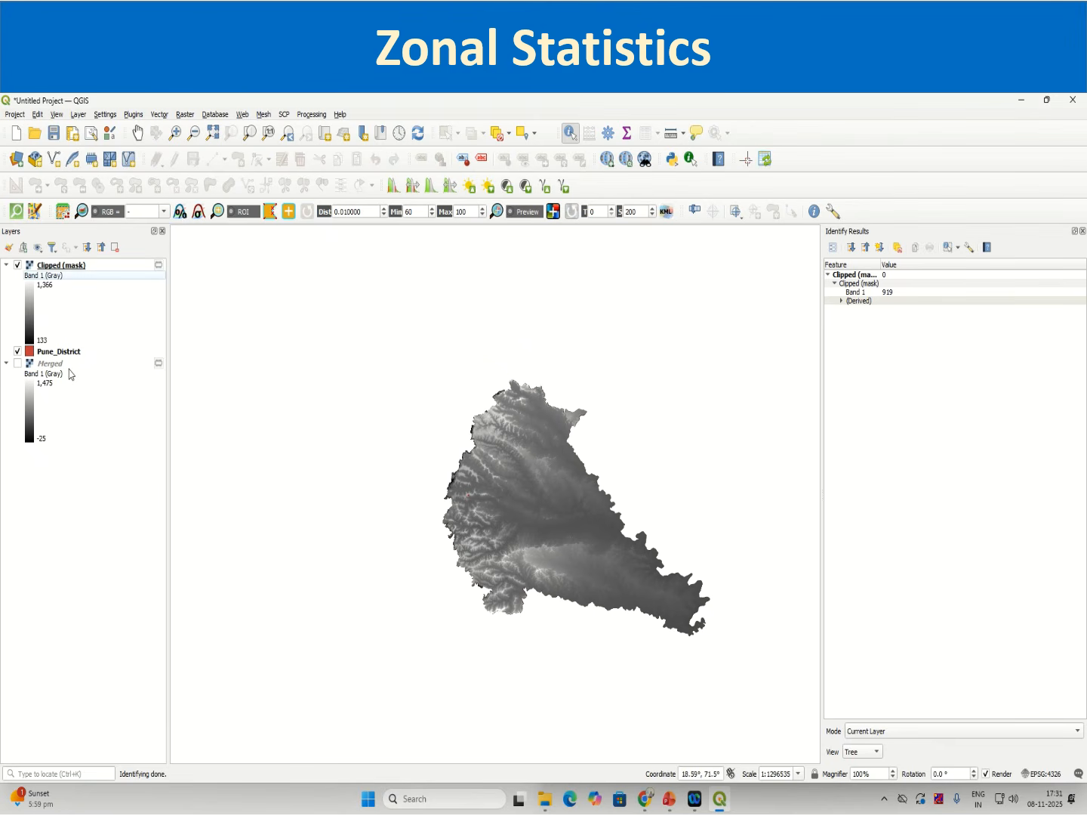
click(71, 365)
click(17, 363)
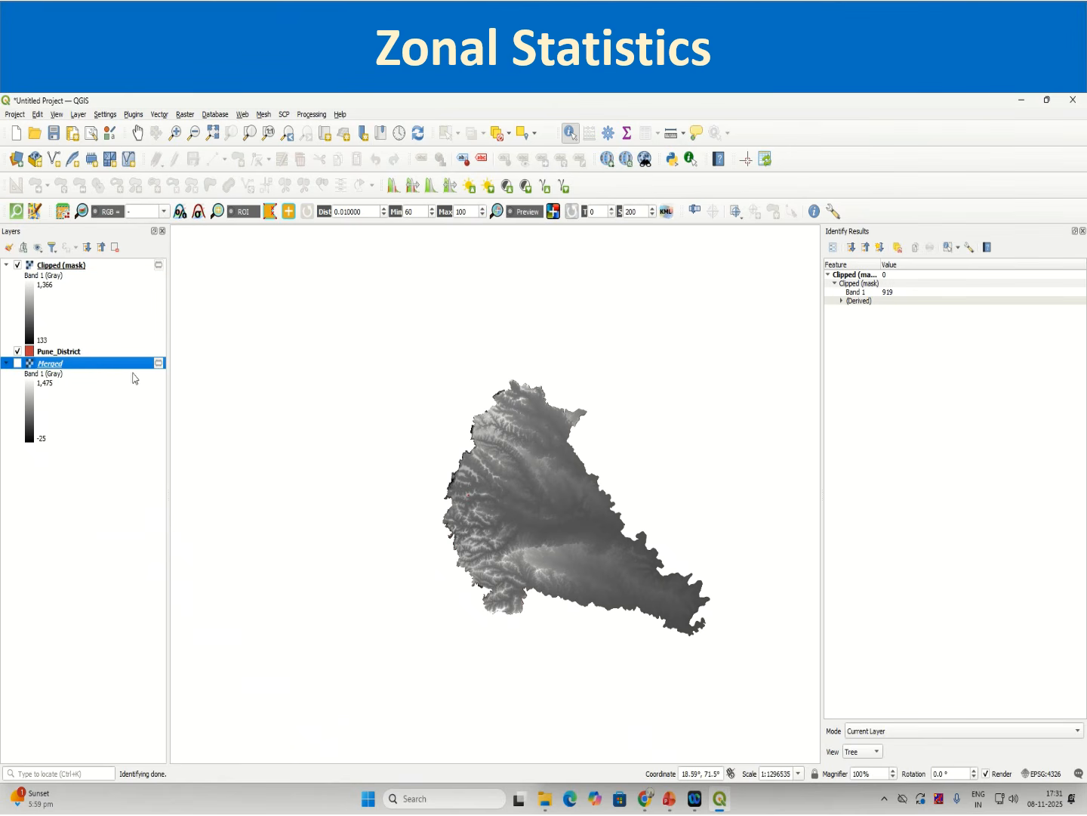
right_click(98, 273)
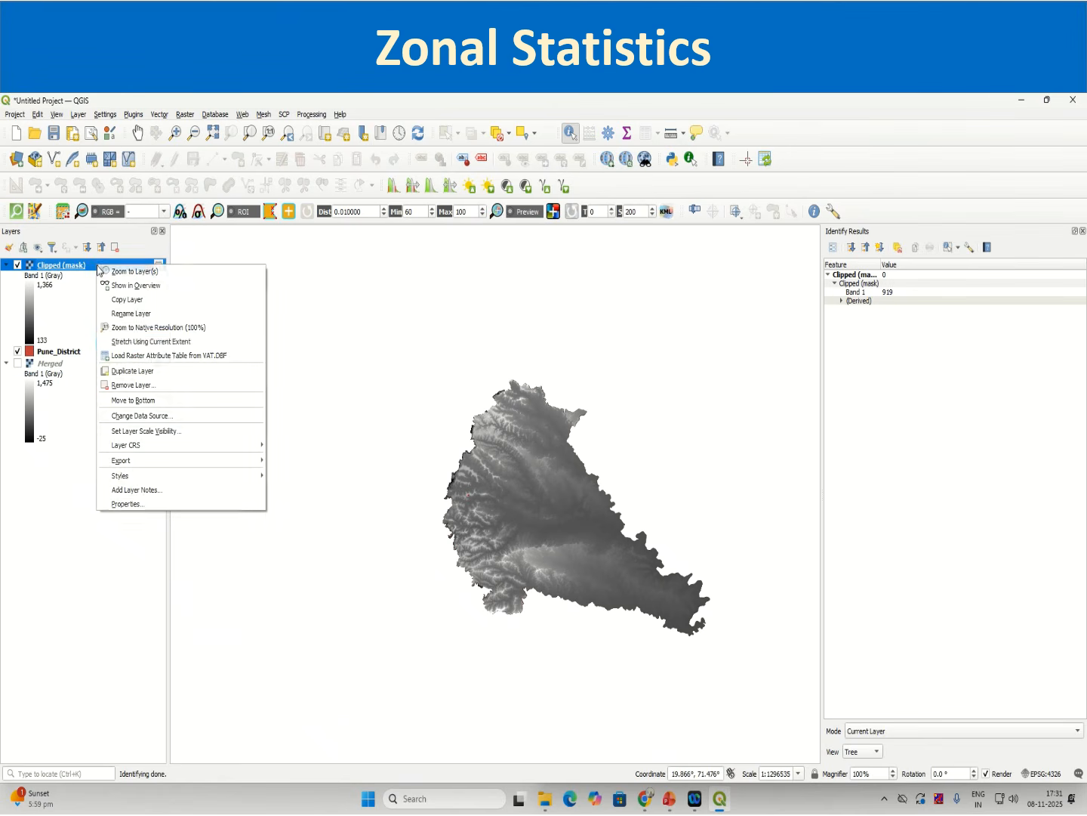
click(170, 504)
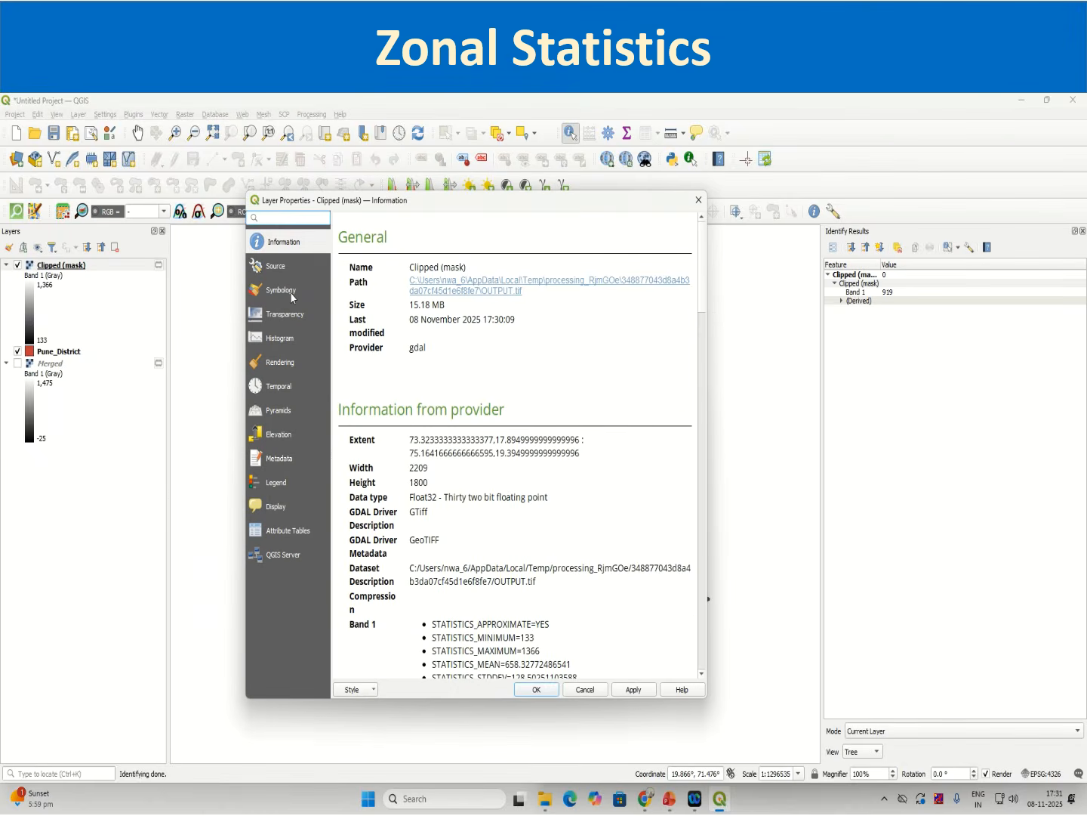
click(292, 298)
click(414, 240)
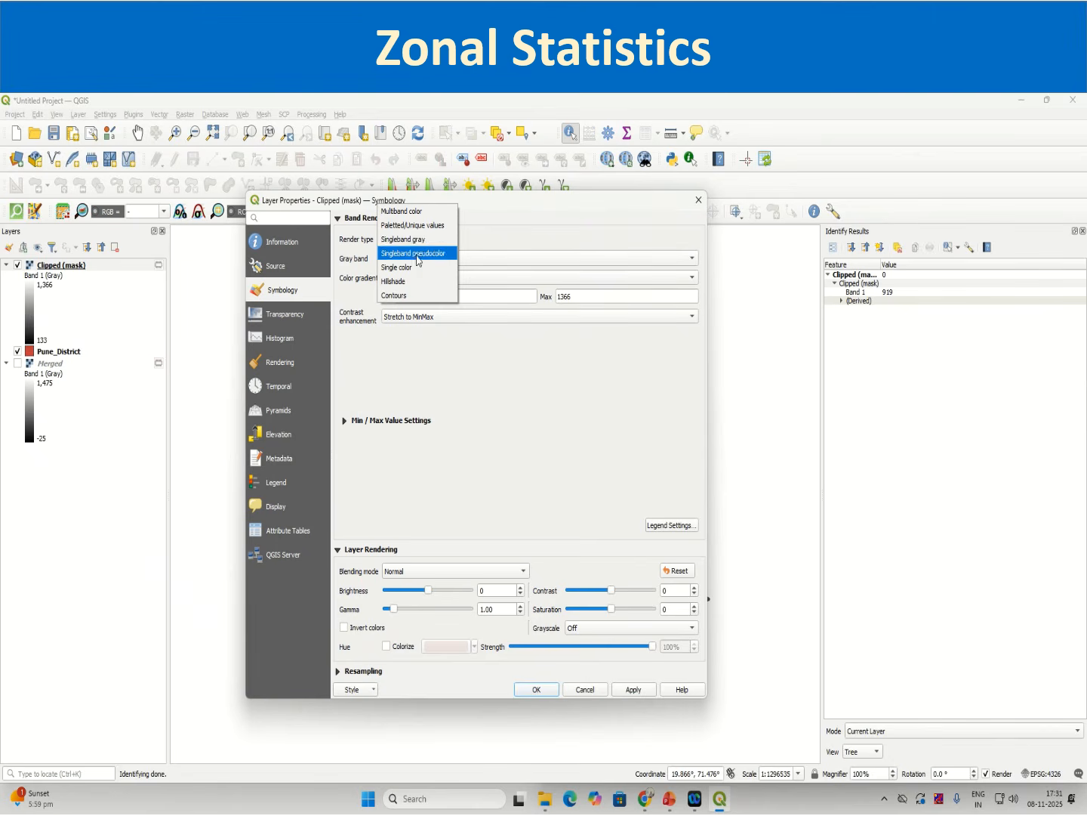
click(416, 254)
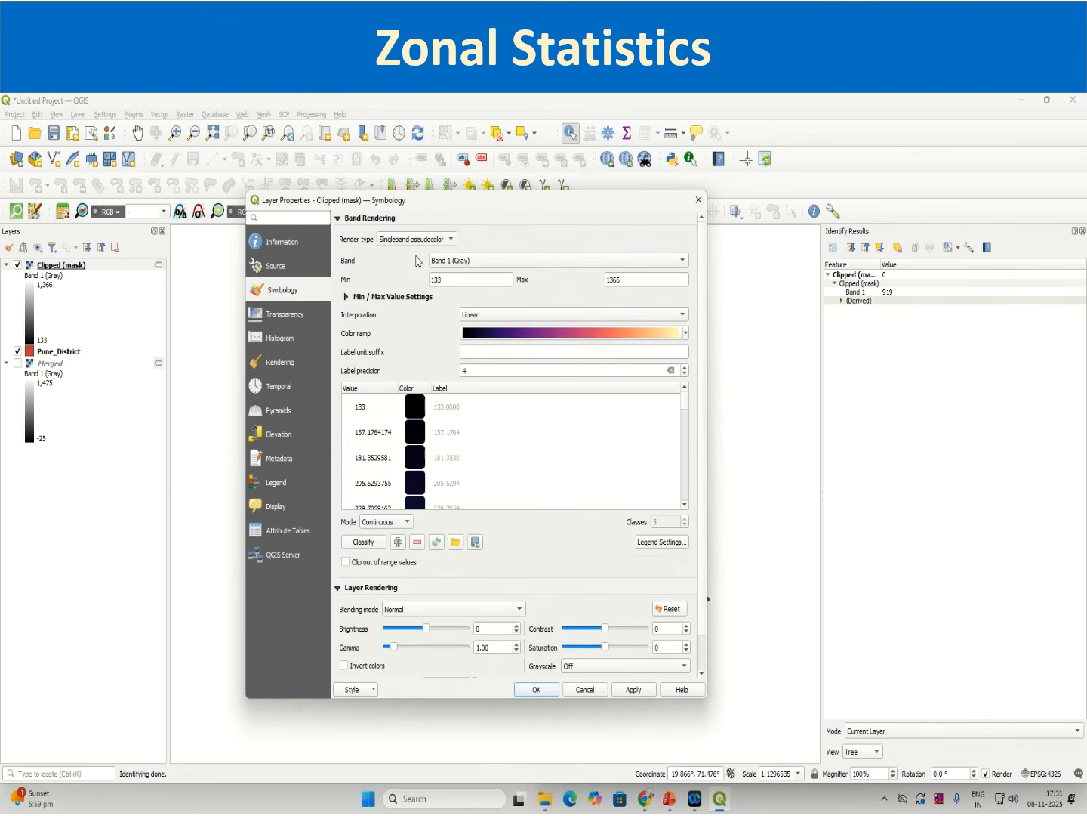
click(485, 336)
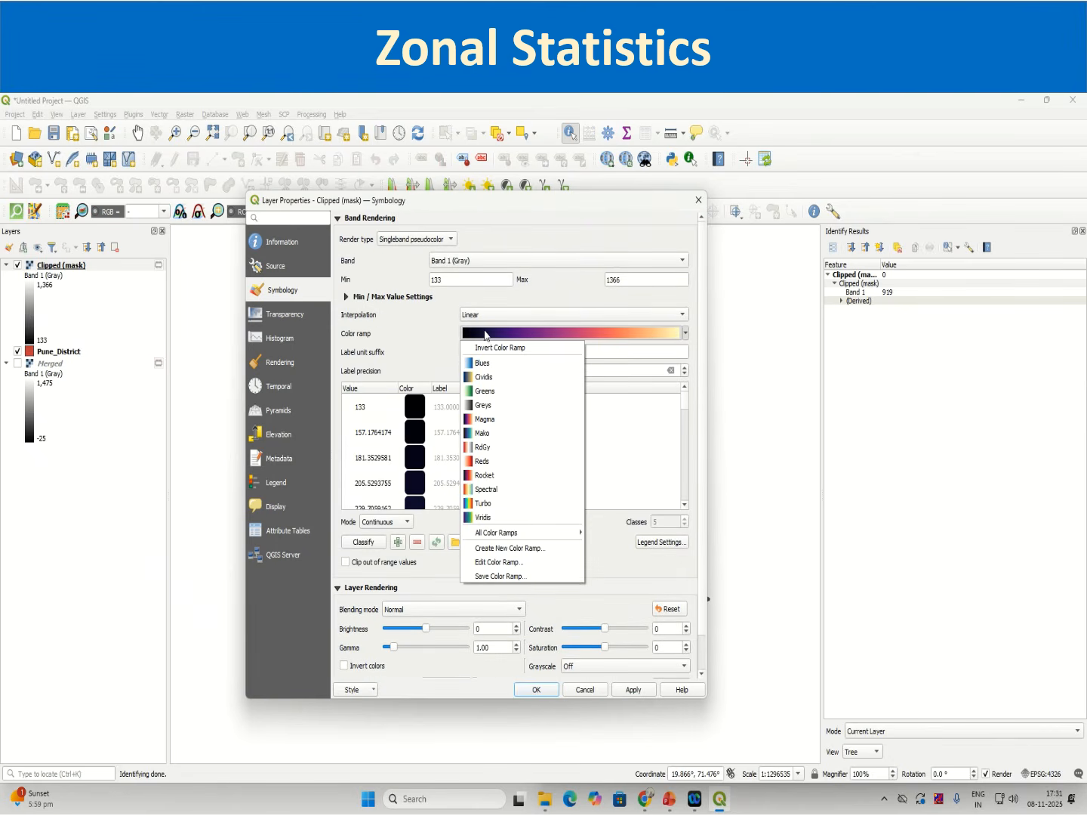
click(501, 564)
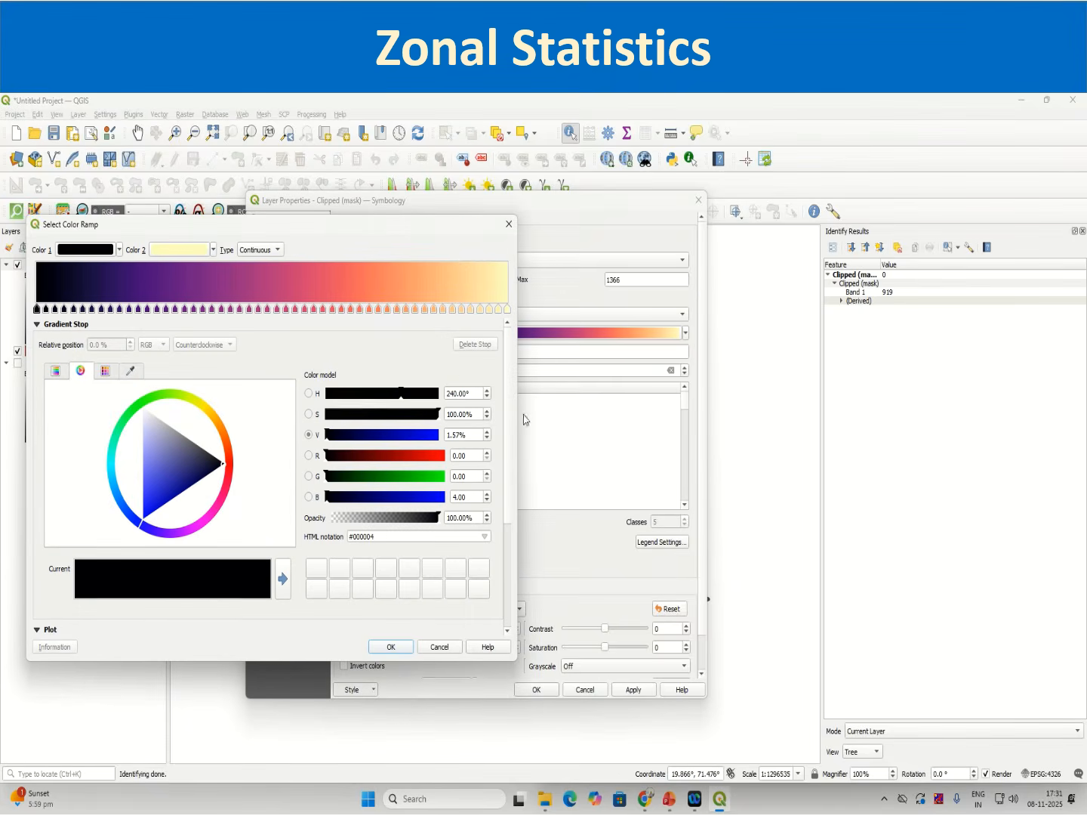
click(500, 231)
Step: Create a new color ramp from the cpt-city catalog using the Topography theme's elevation palette
click(517, 338)
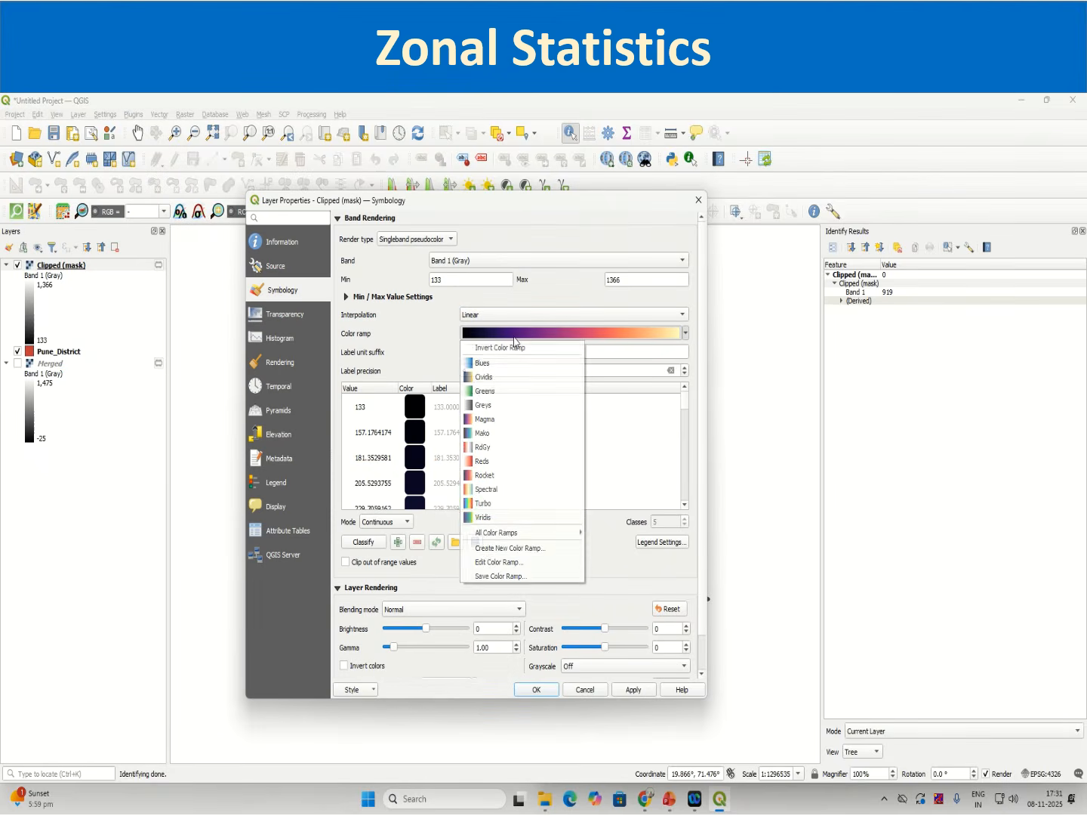
click(498, 552)
click(458, 450)
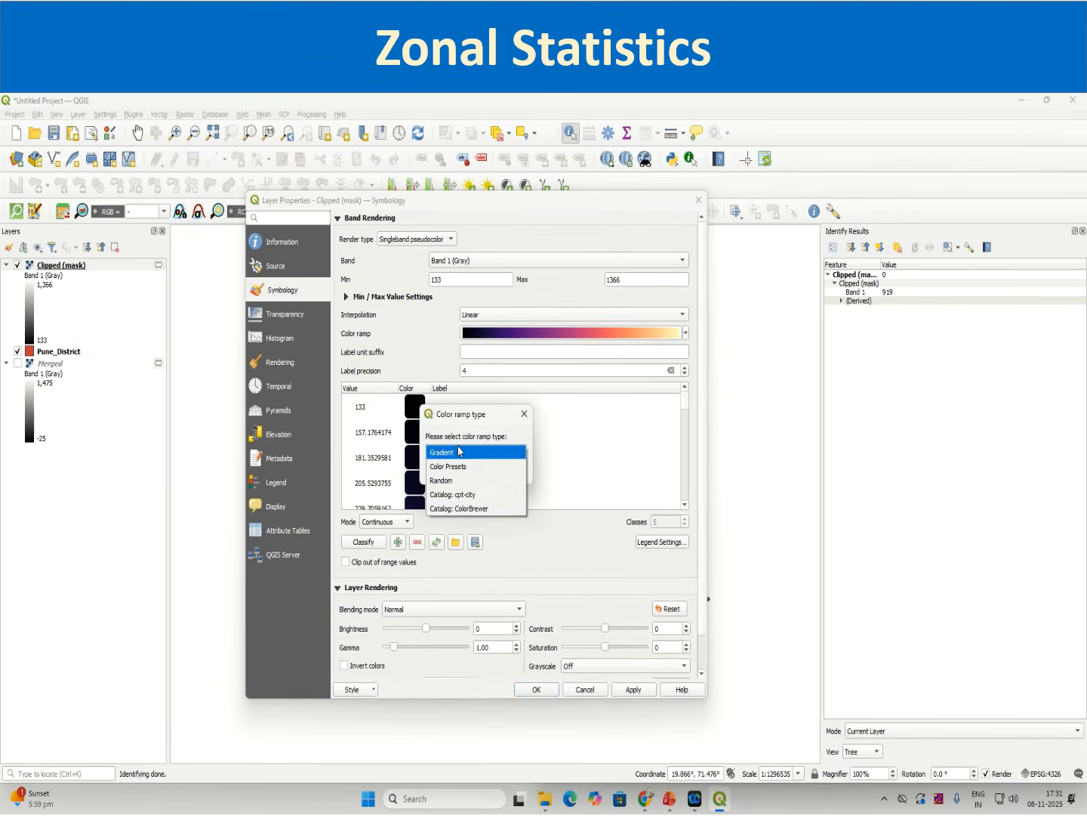
click(456, 494)
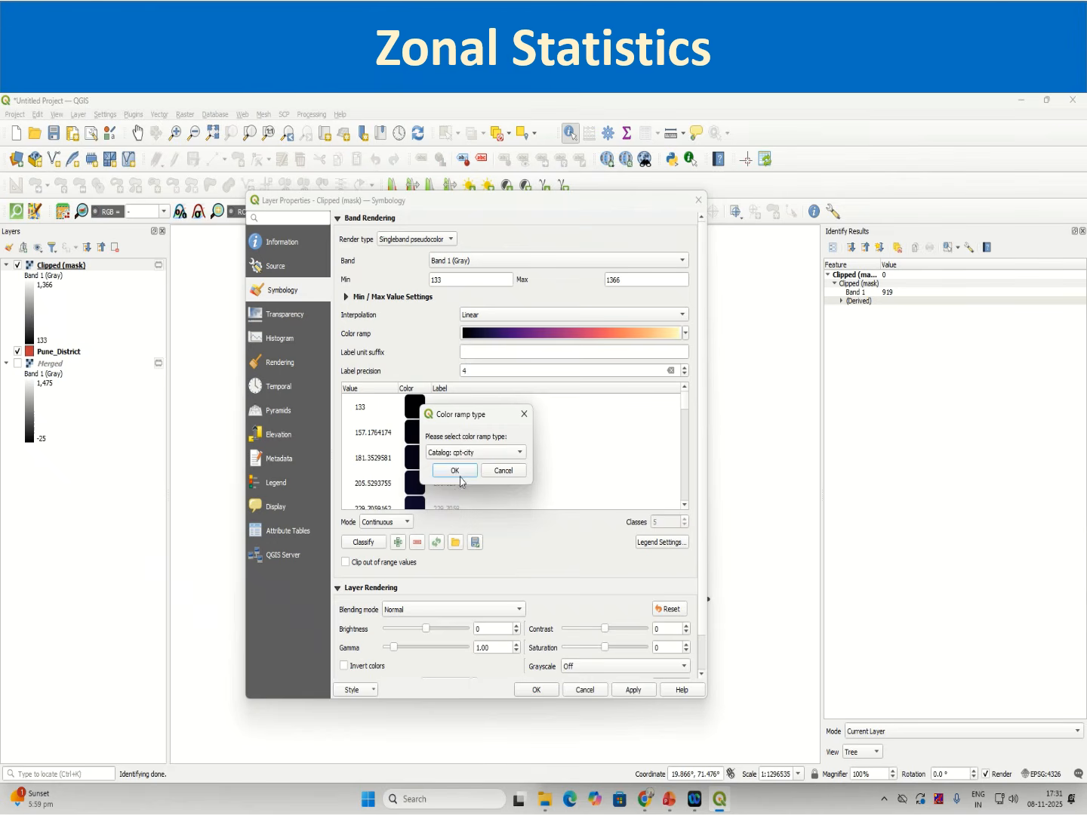
click(459, 474)
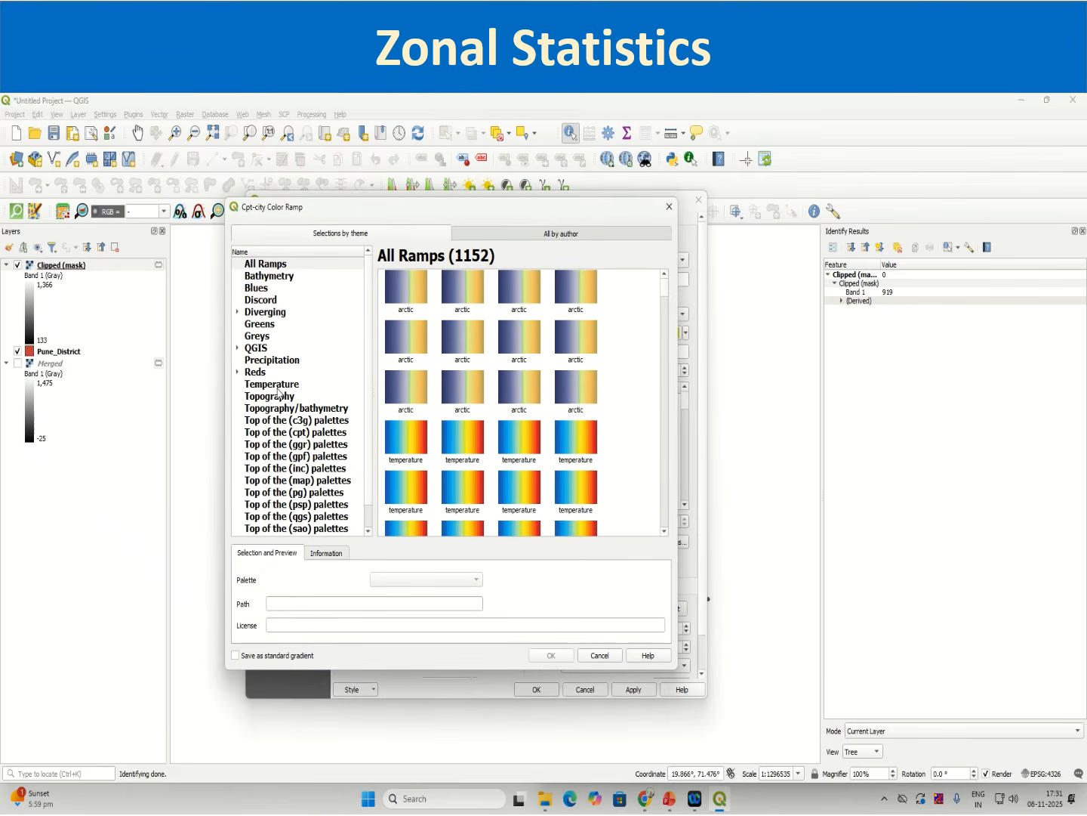
click(279, 394)
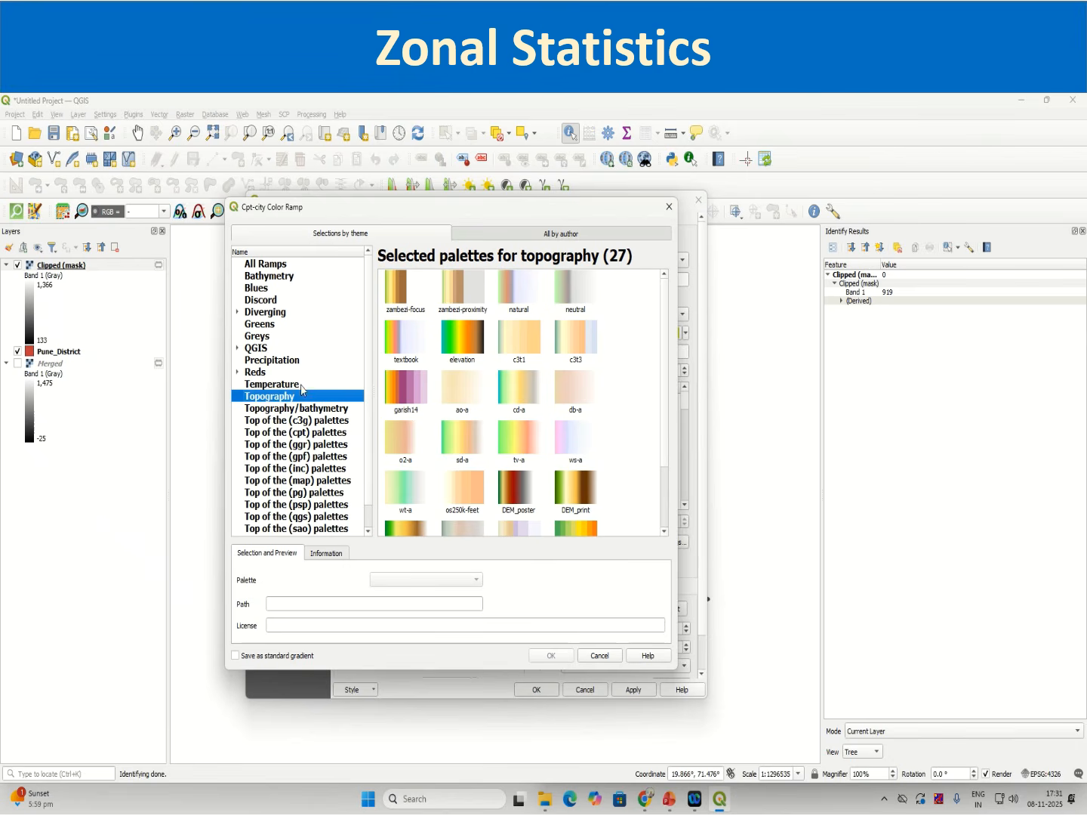
click(454, 341)
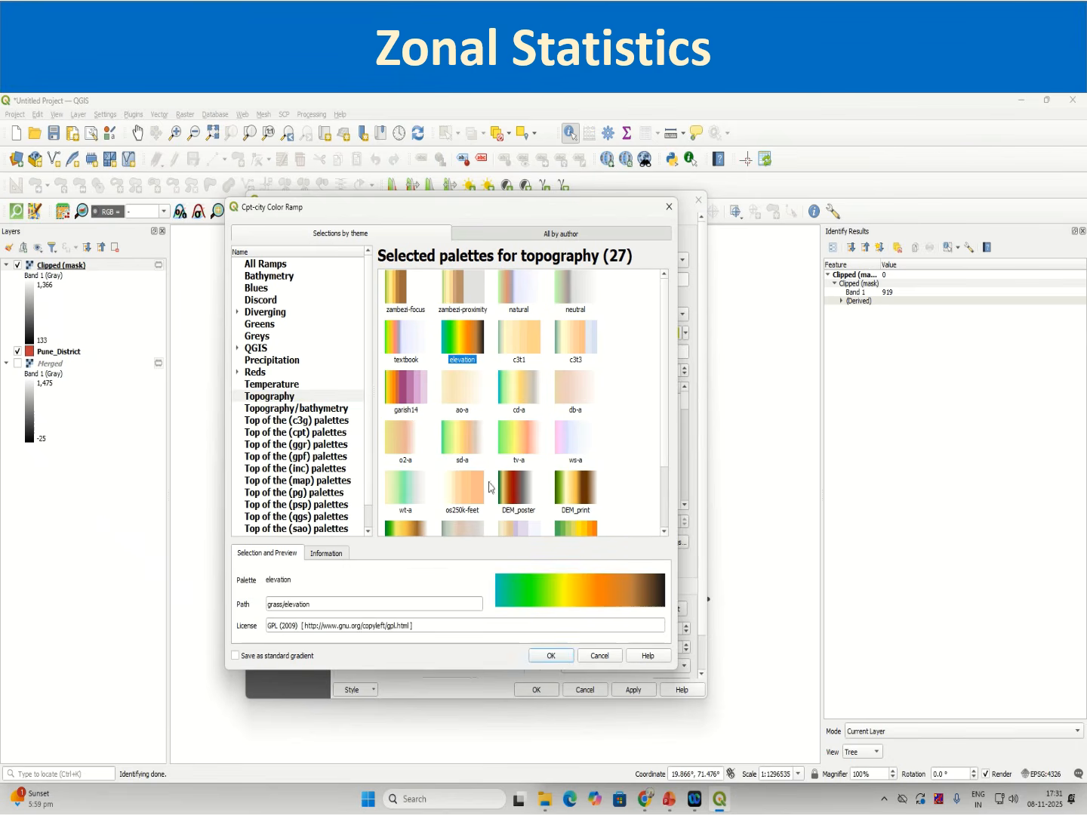
click(567, 658)
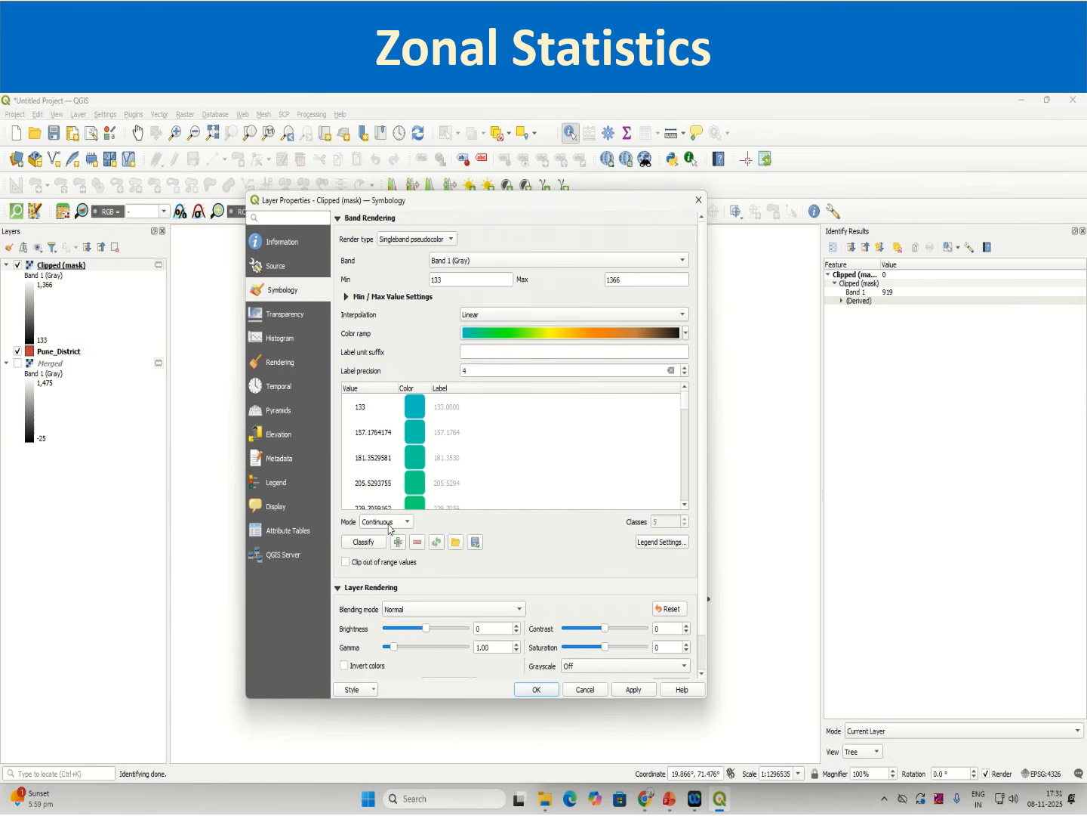
Step: Classify the pseudocolor values and apply the symbology to the Clipped (mask) layer
click(371, 545)
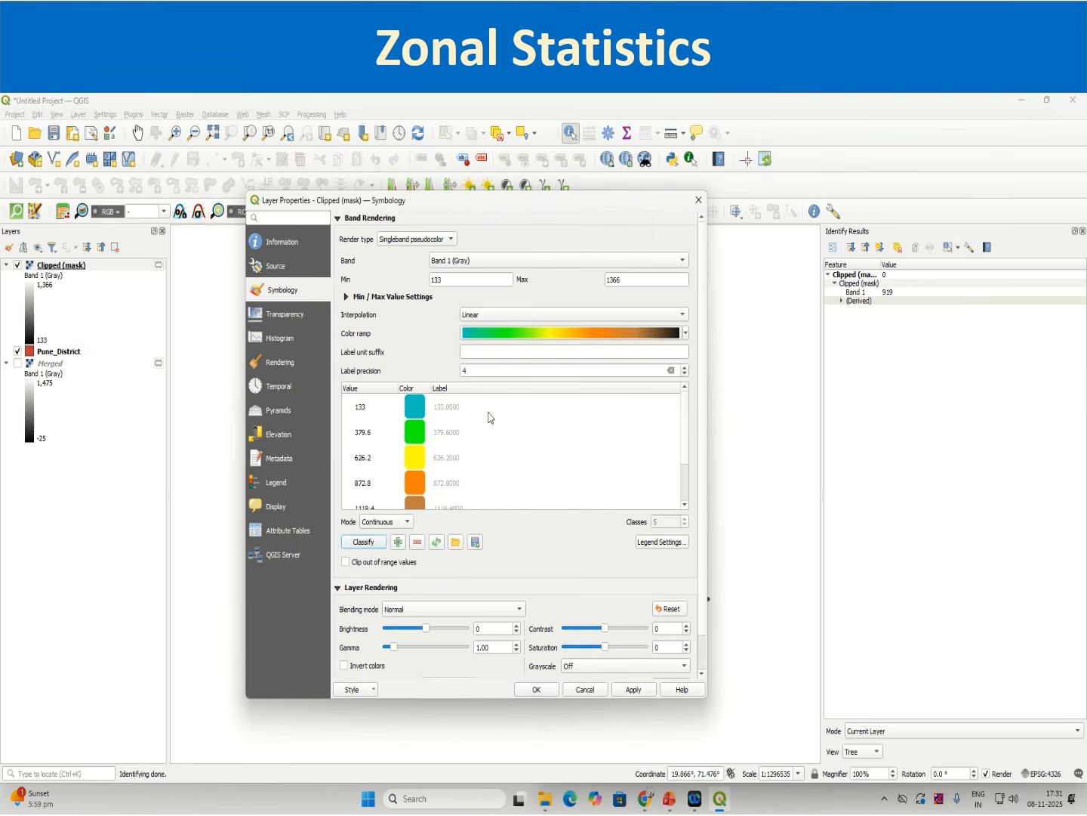
click(627, 690)
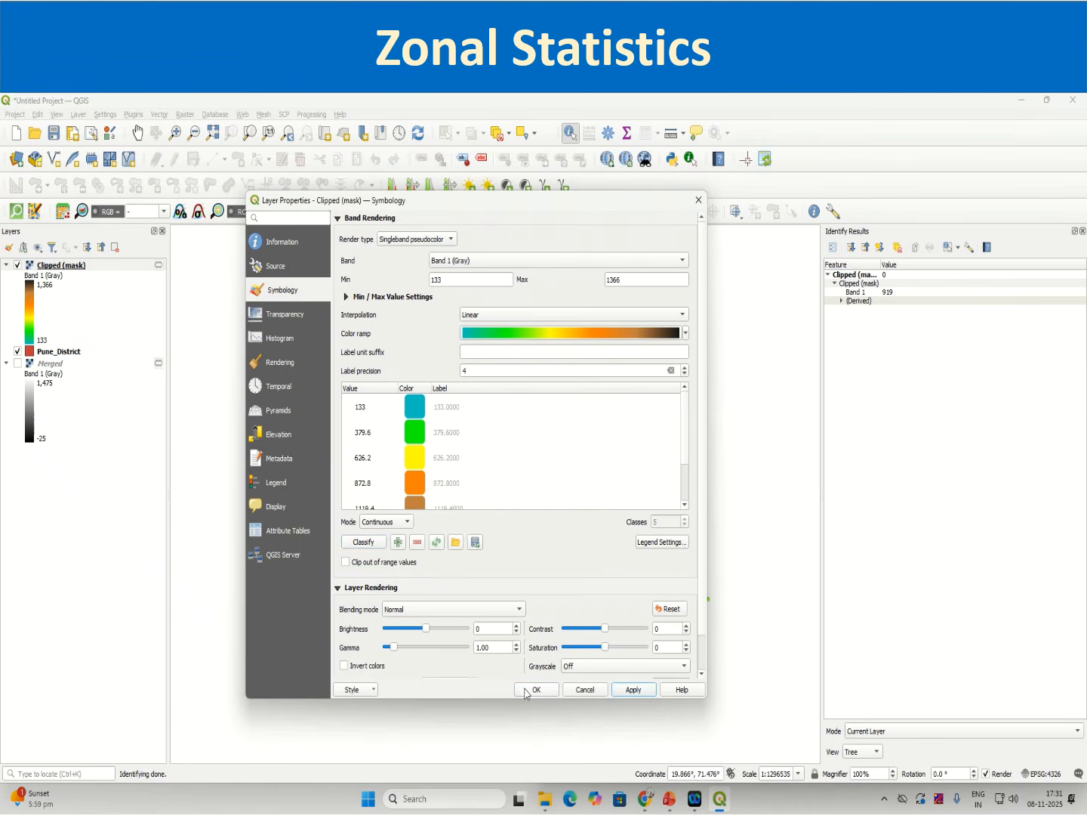
key(Return)
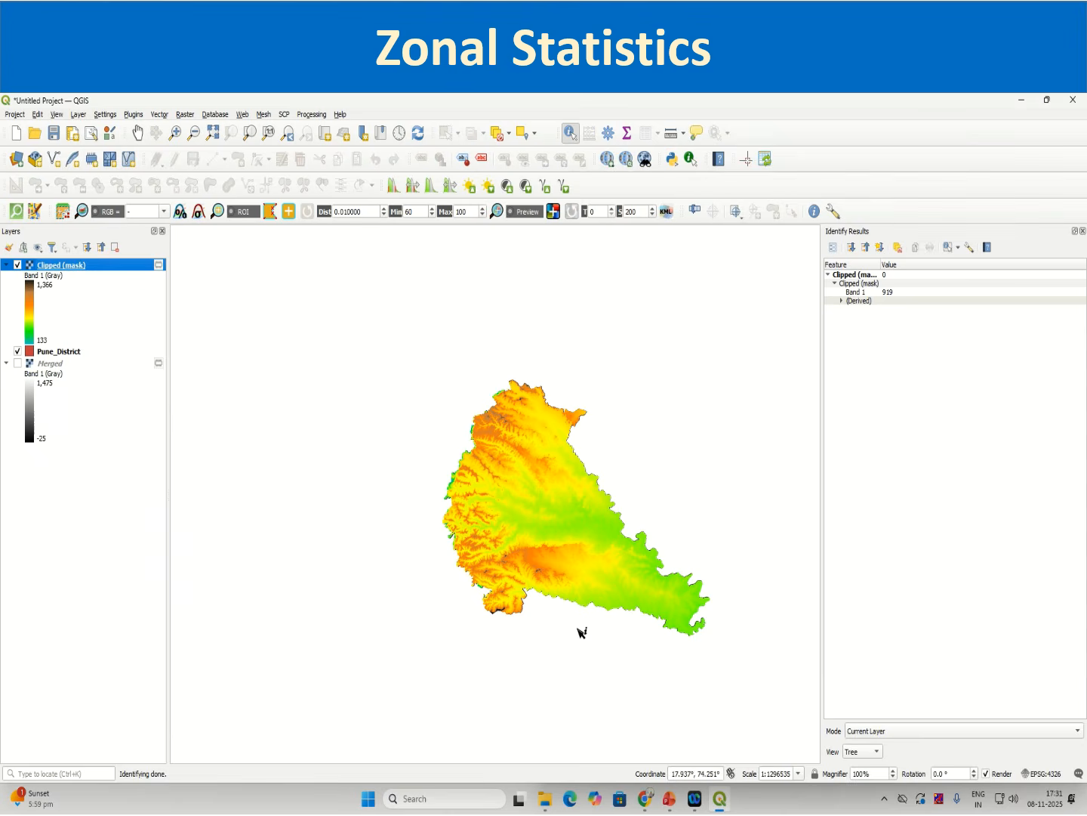
Step: Inspect elevation values of the recoloured raster near the district's southern tip
scroll(501, 625, up, 1)
scroll(512, 626, up, 1)
scroll(512, 623, down, 1)
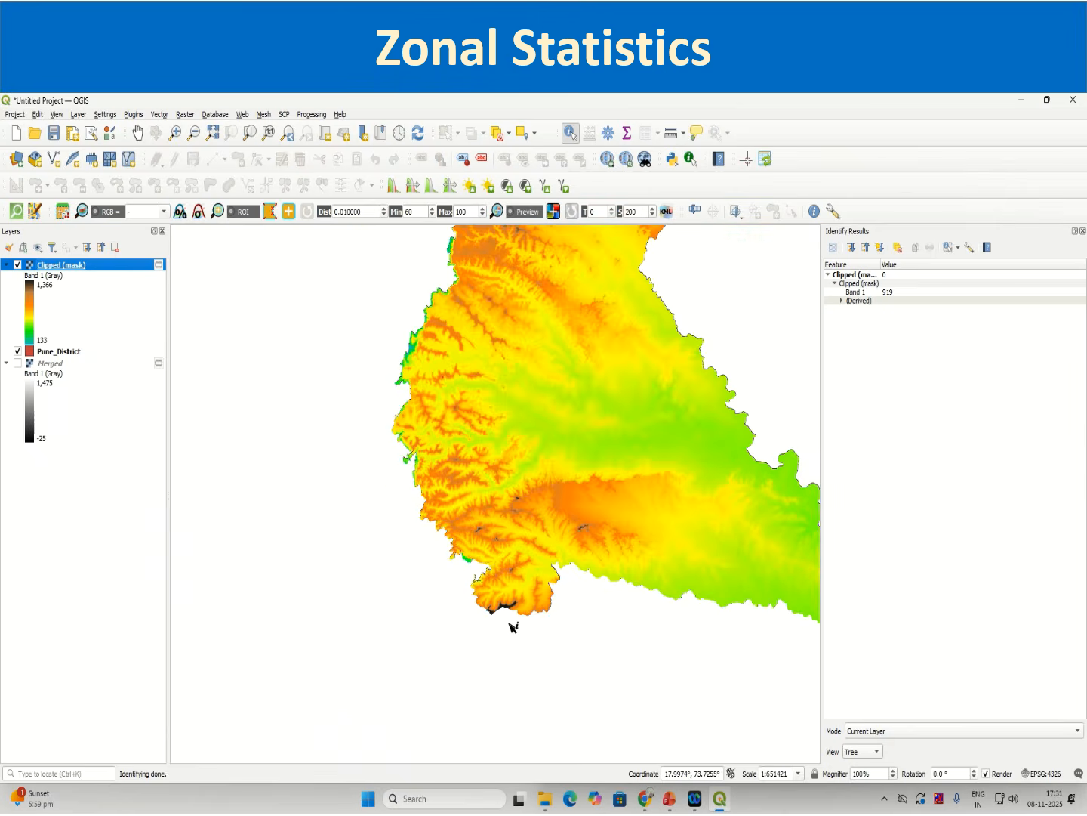
scroll(521, 628, up, 1)
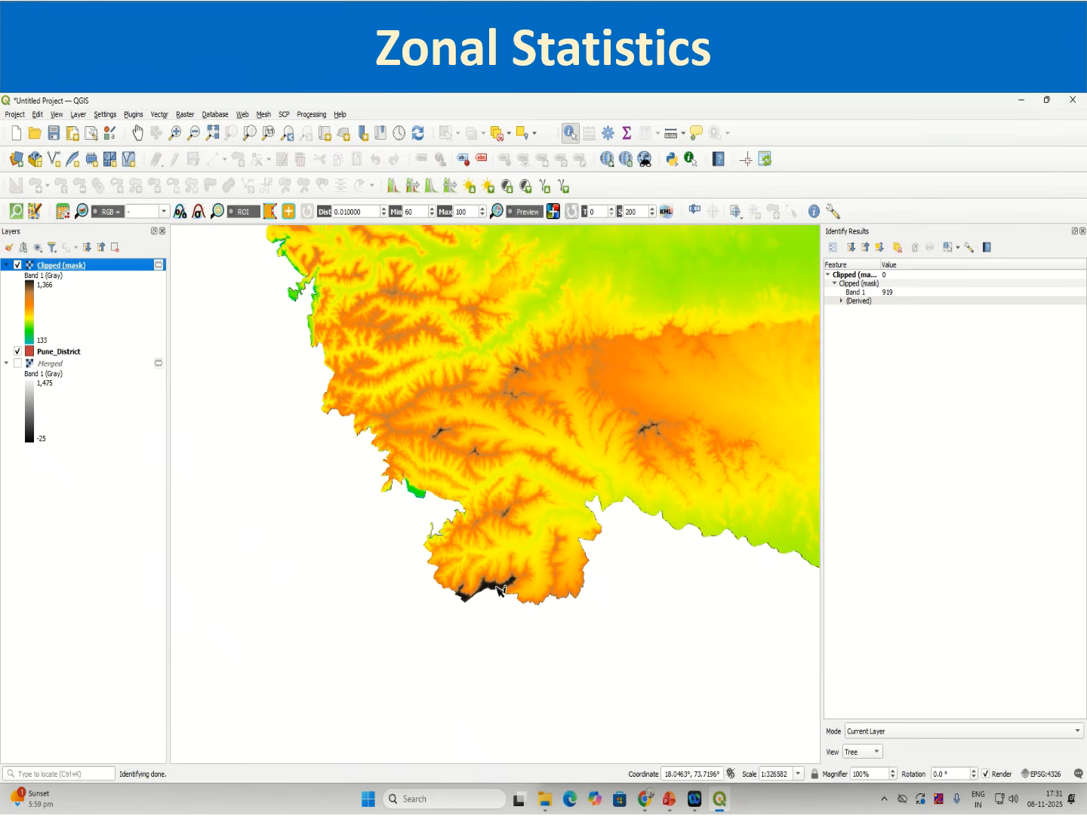
click(499, 589)
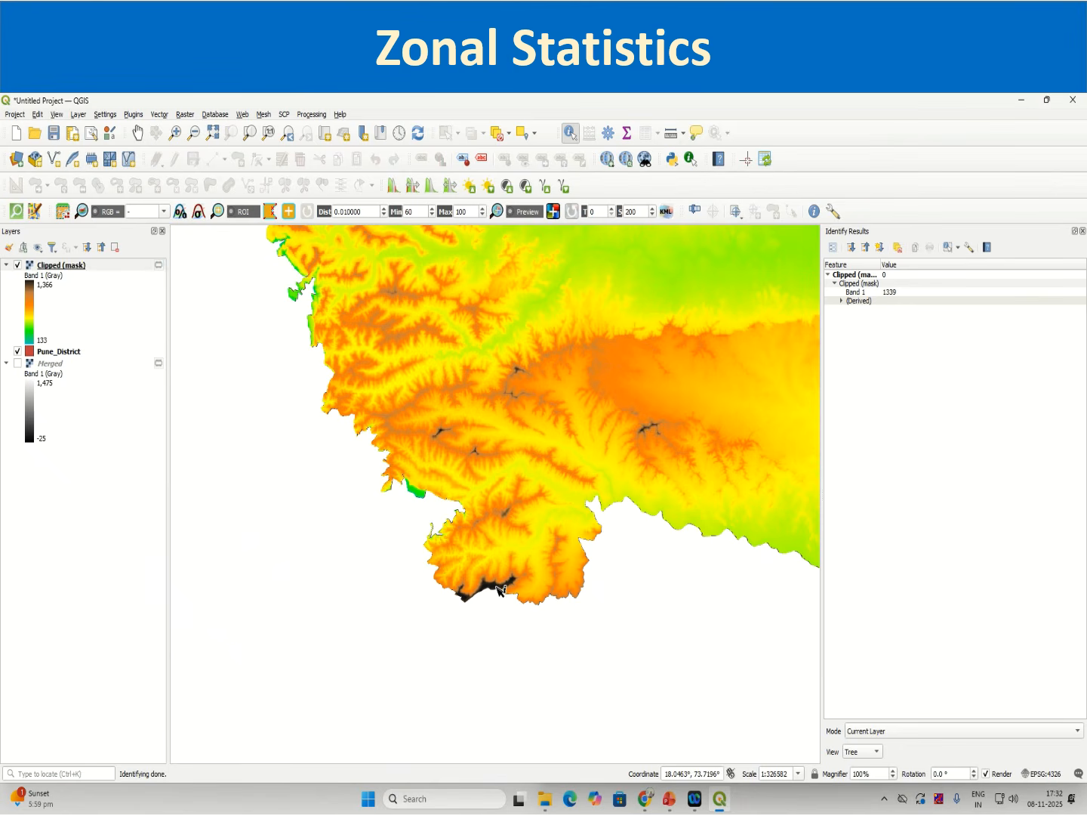
click(496, 589)
scroll(491, 588, down, 1)
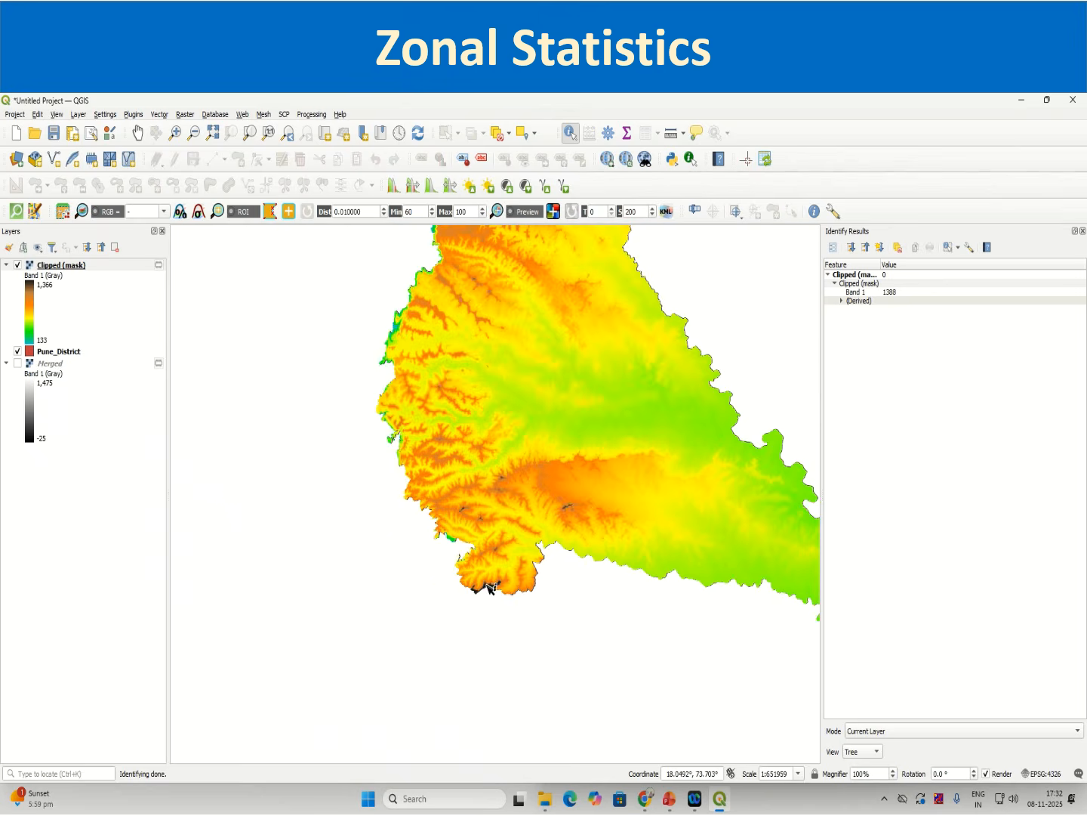
scroll(508, 596, down, 1)
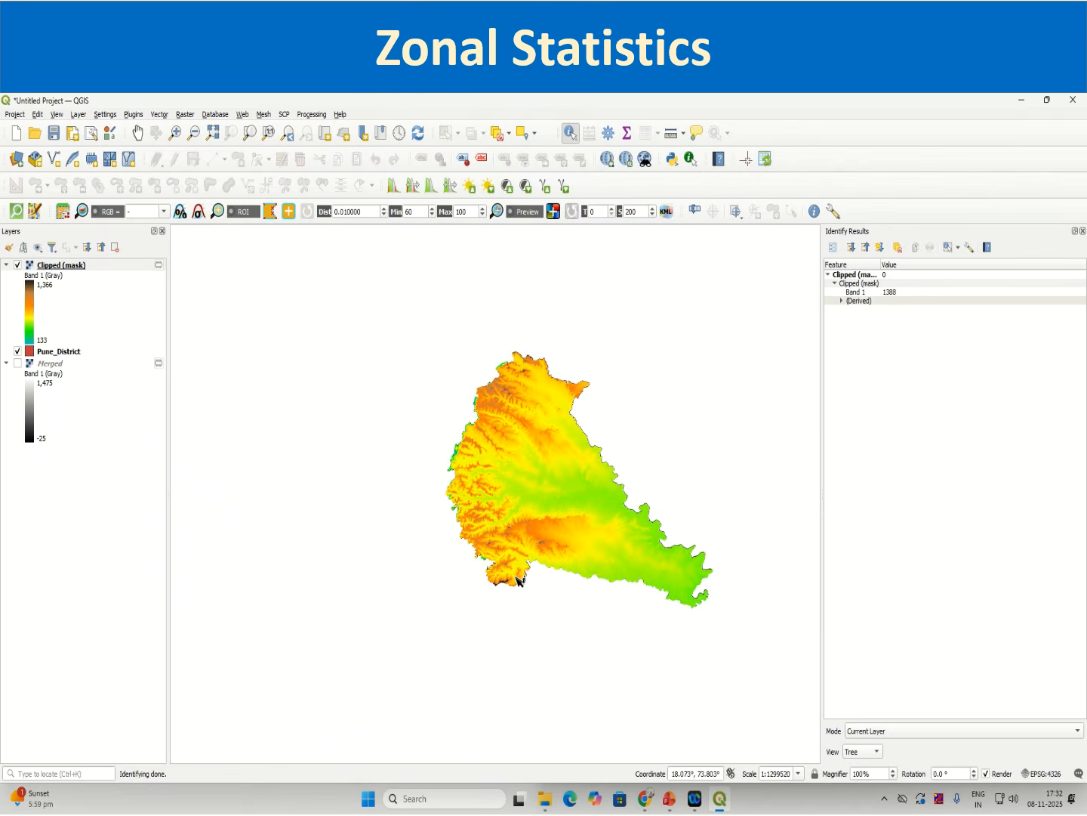
scroll(519, 581, up, 1)
scroll(519, 581, down, 1)
Step: Close the Identify Results panel and zoom to the Clipped (mask) layer
click(1083, 230)
right_click(96, 276)
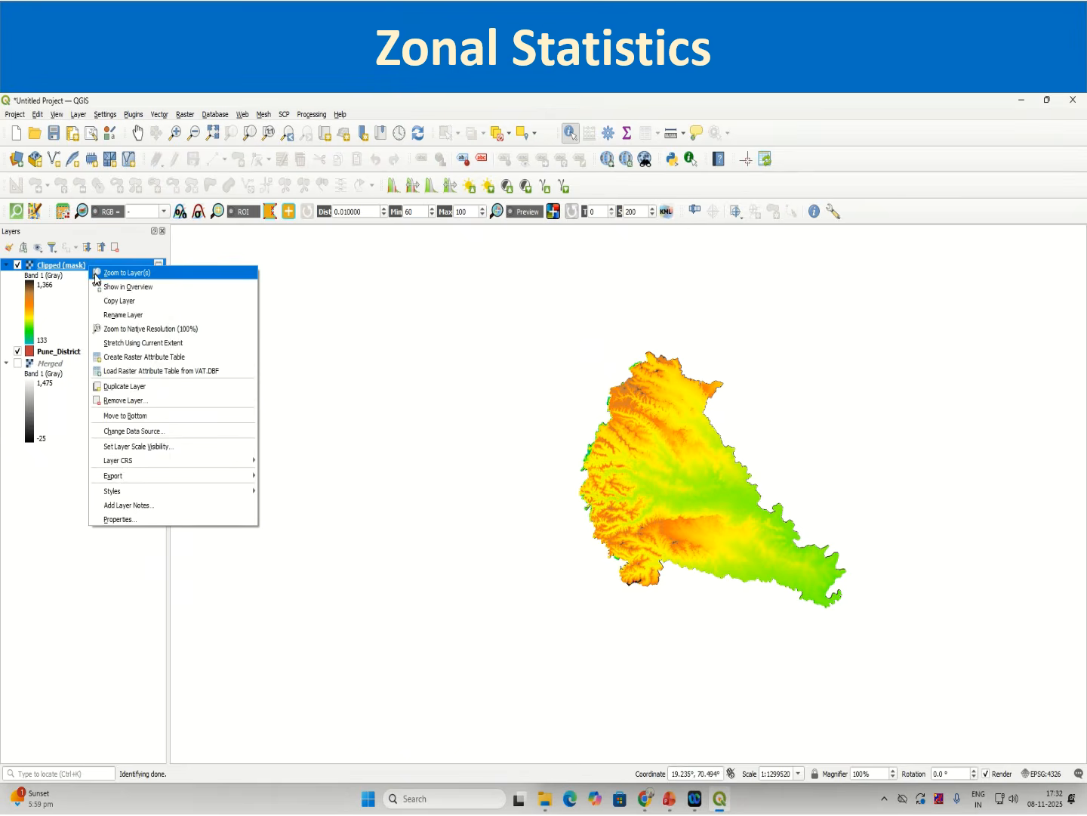
click(126, 272)
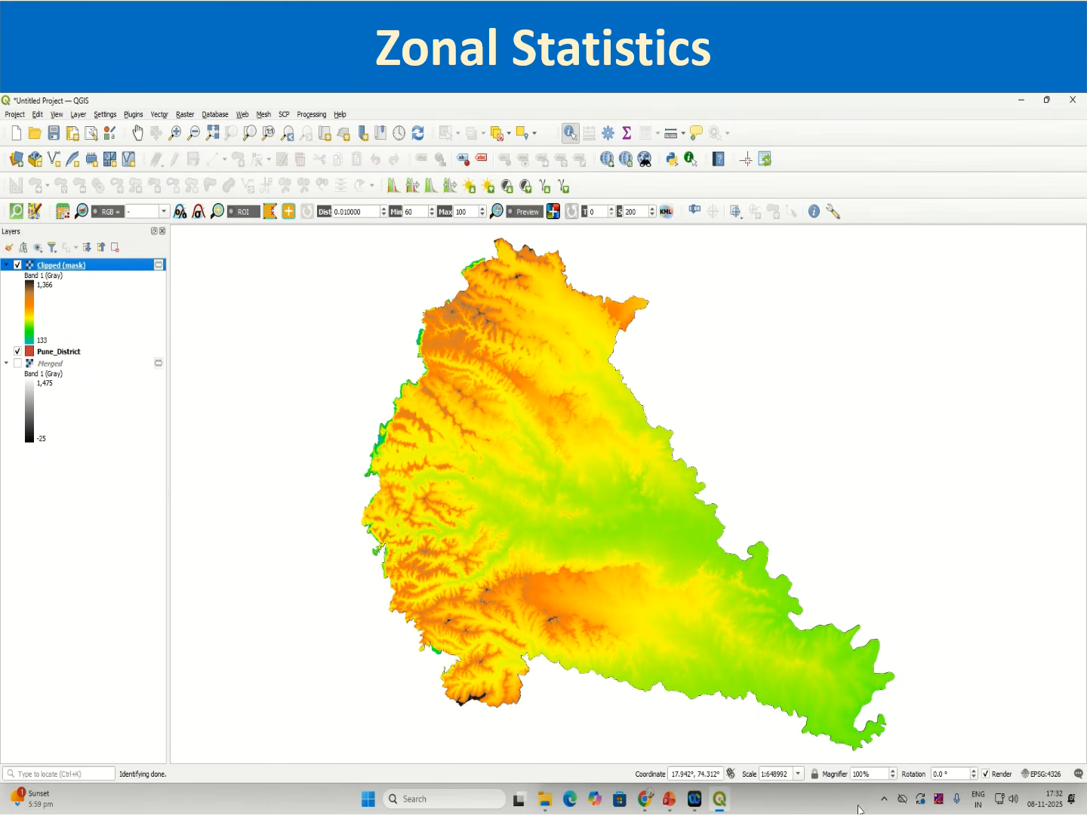
Step: Open the Processing Toolbox, search for contour and open the GDAL Contour tool
click(314, 116)
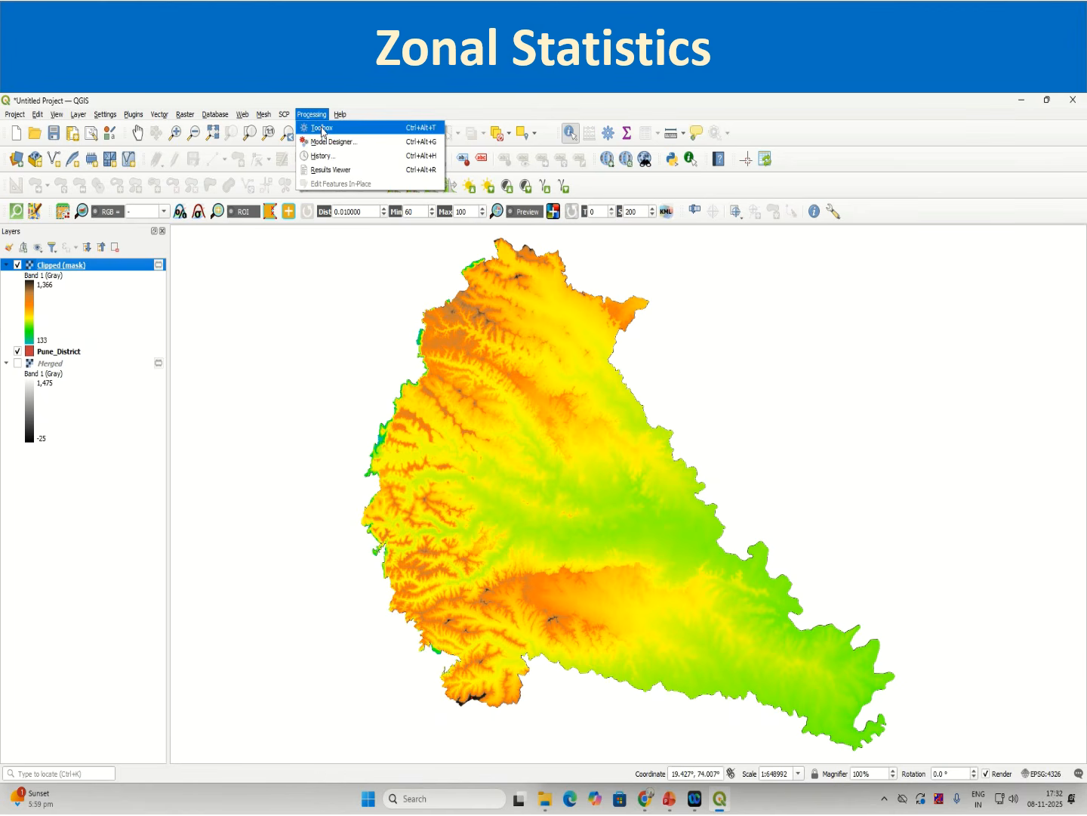
click(321, 129)
click(870, 266)
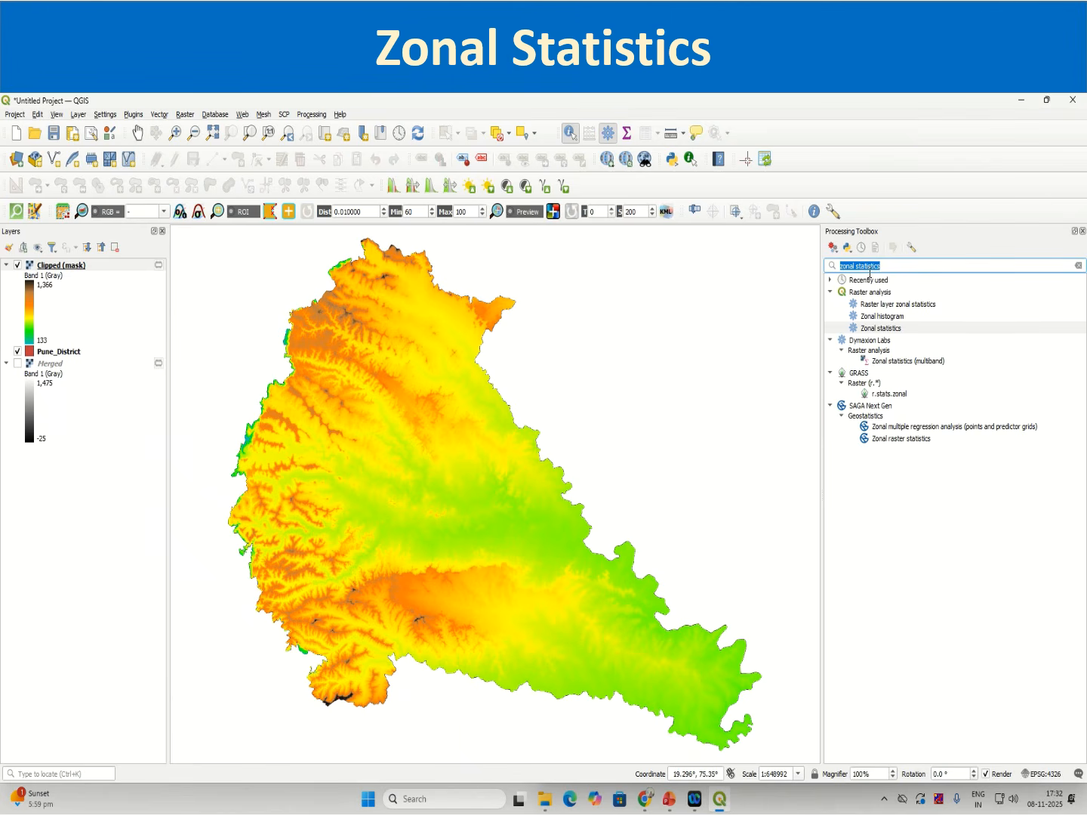
text(contour)
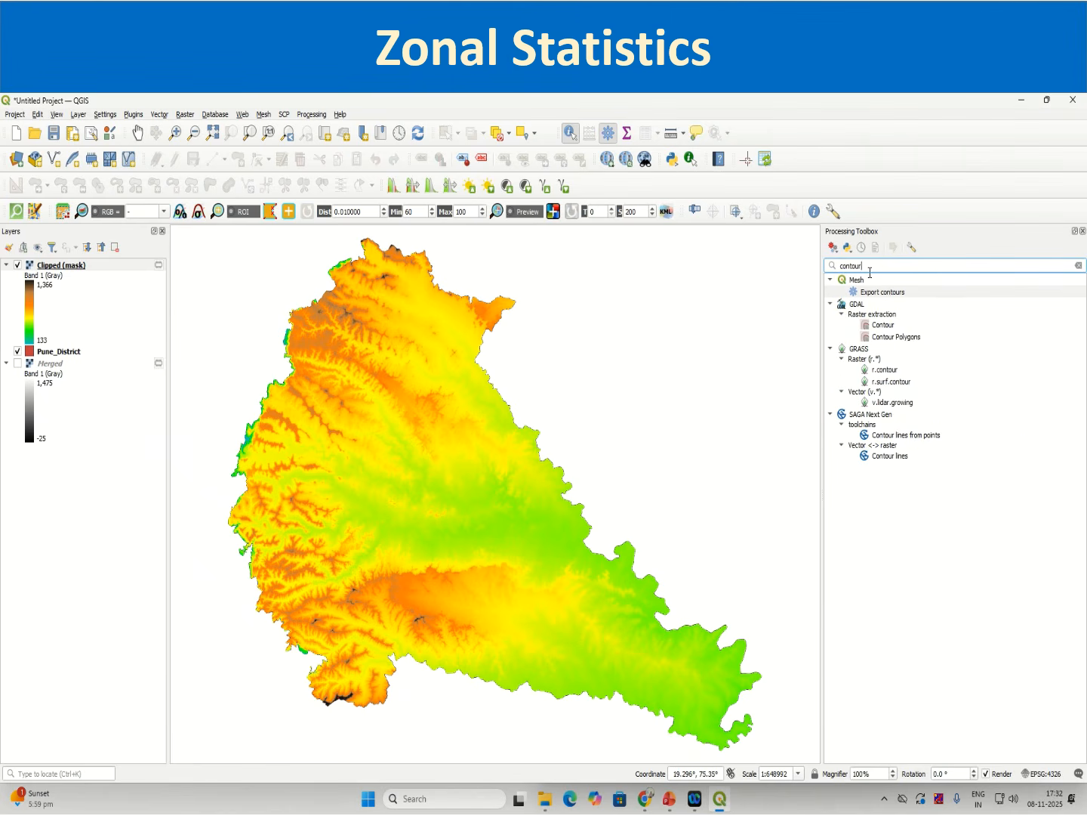
click(887, 328)
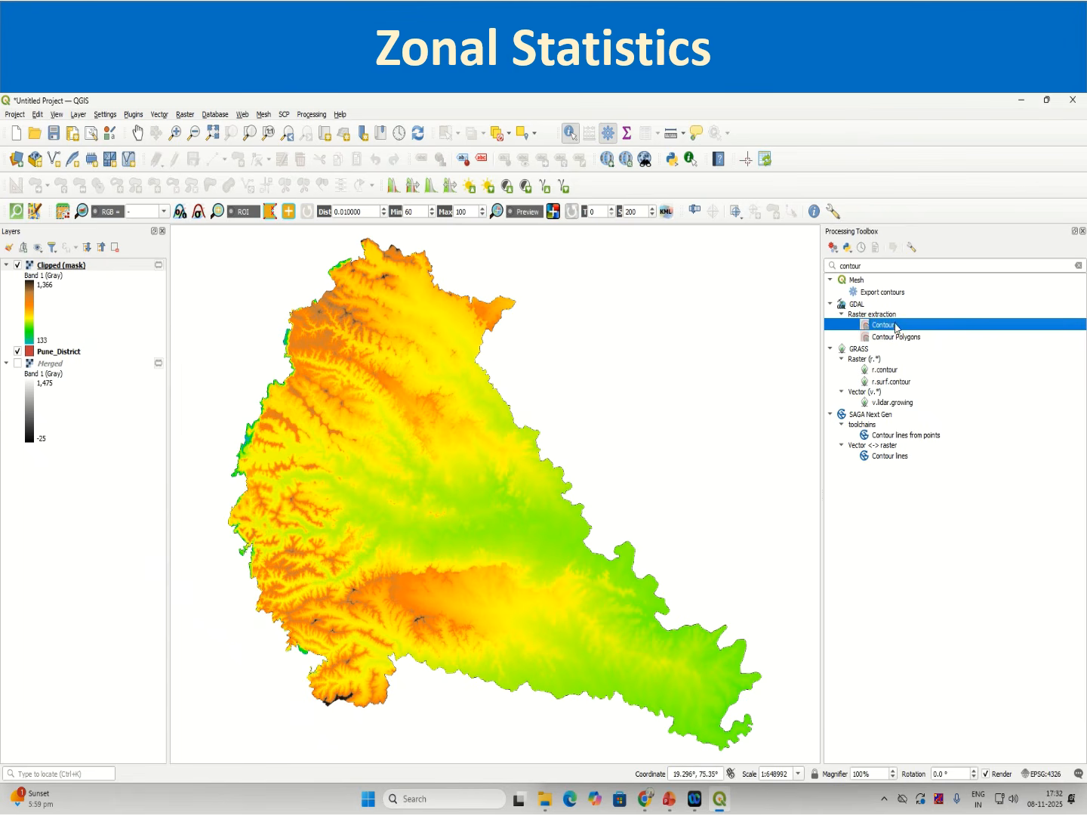
double_click(891, 325)
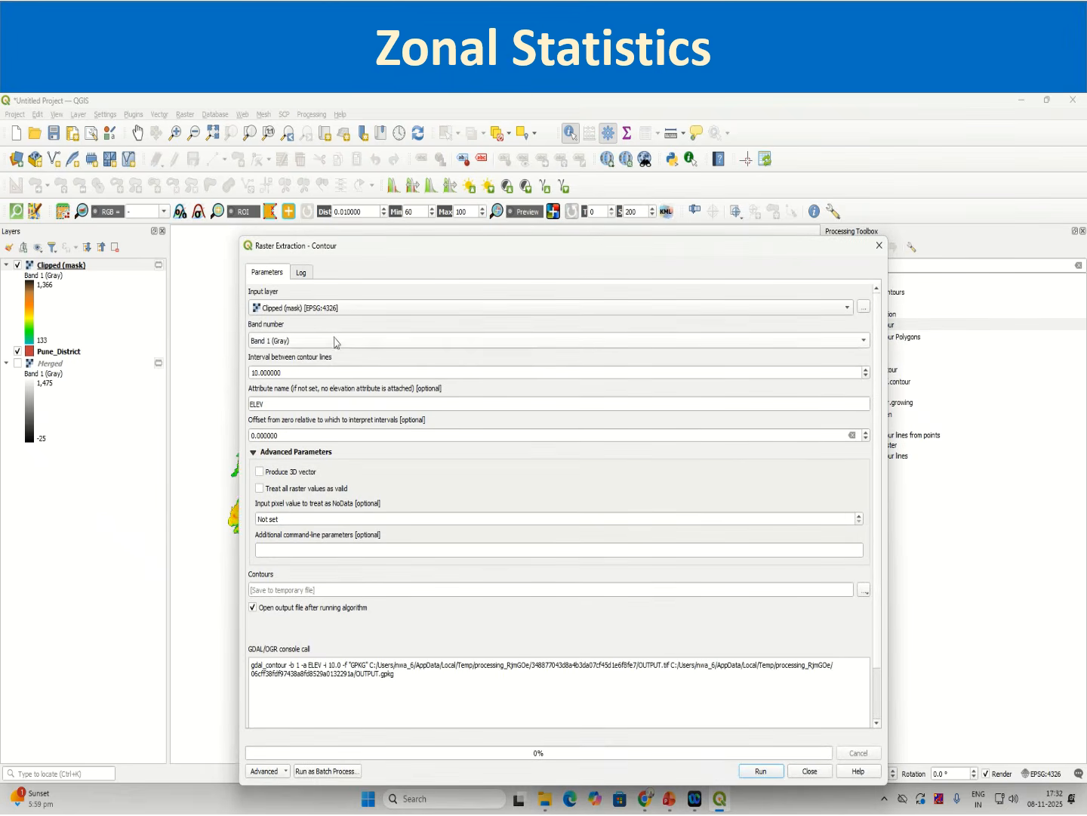
Step: Keep Clipped (mask) as the input layer and set the interval between contour lines to 100
click(329, 314)
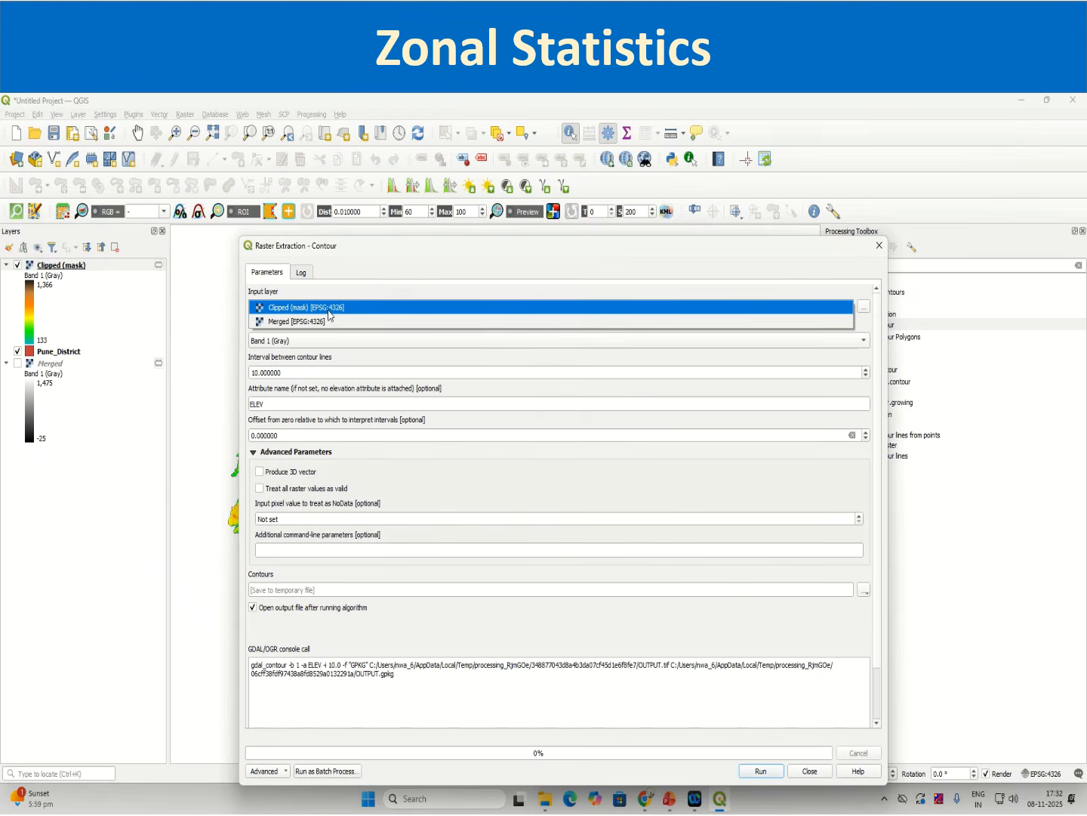
click(329, 311)
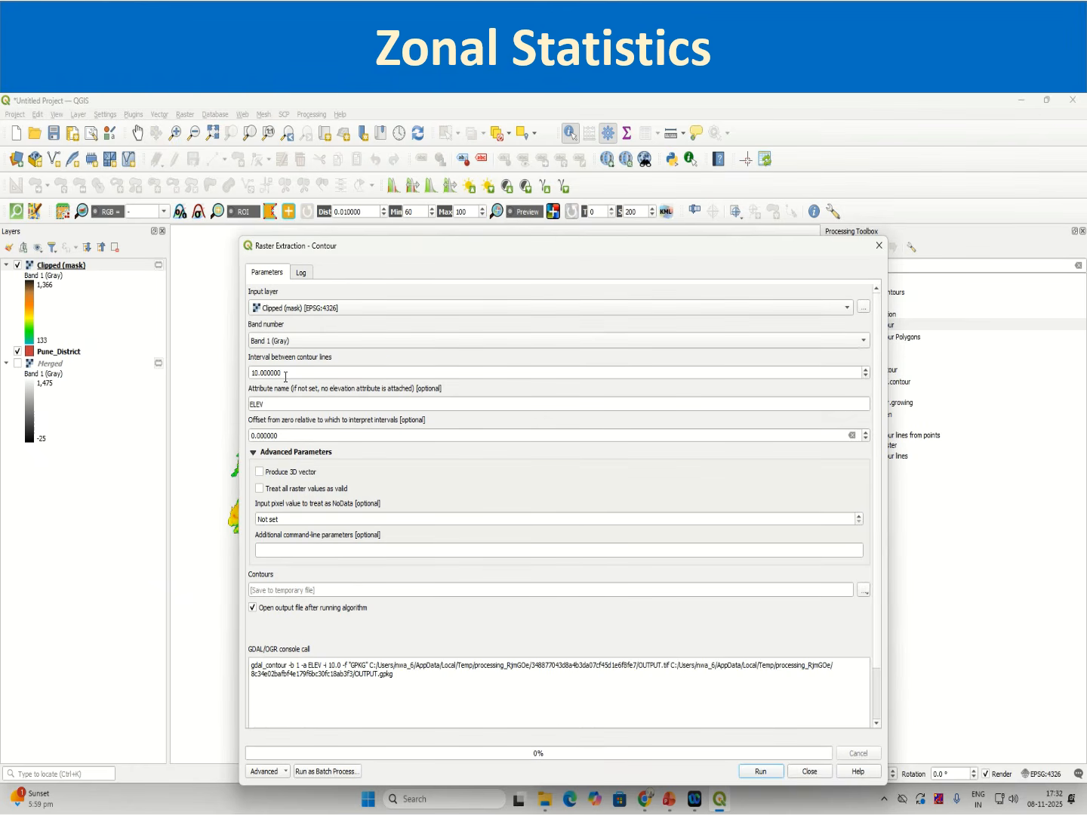
drag(286, 373, 235, 375)
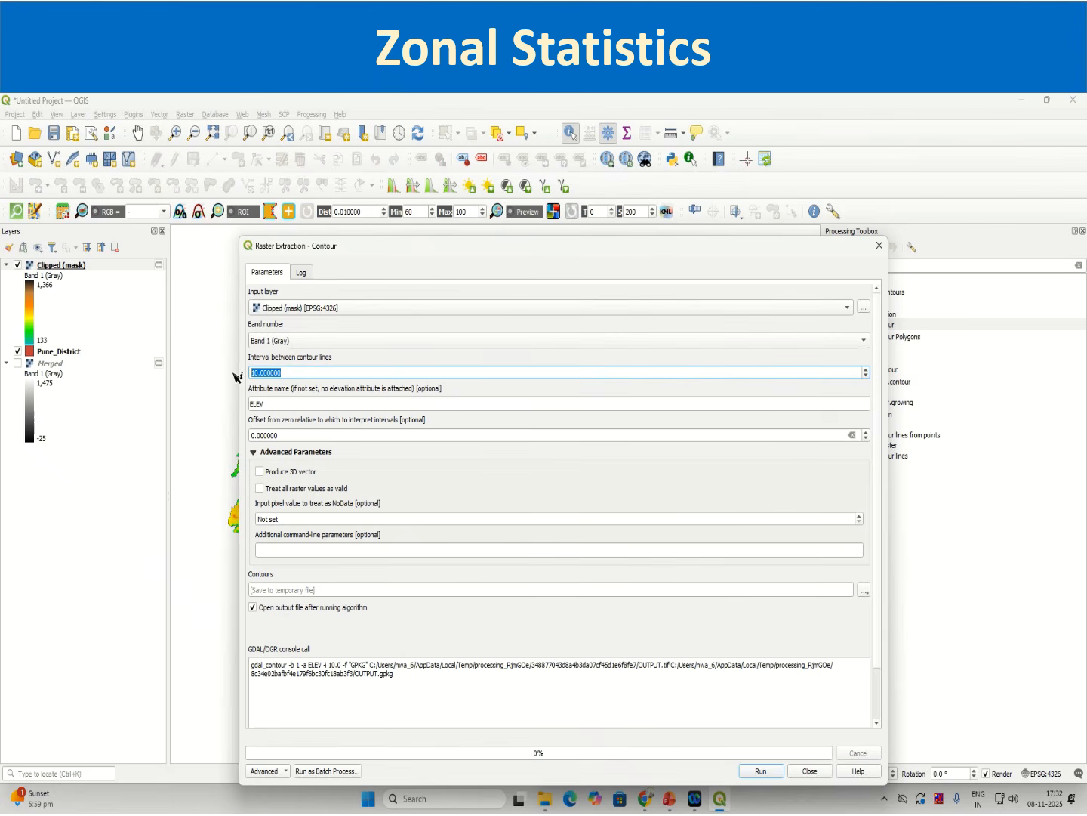
text(00)
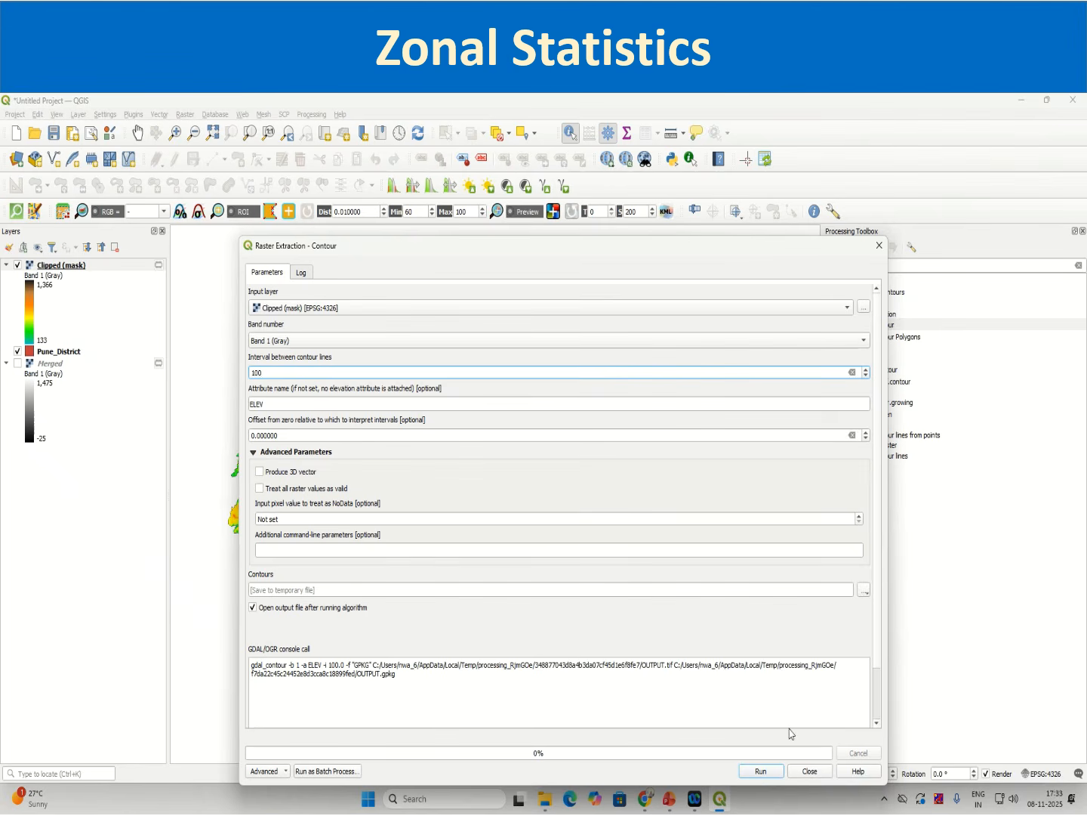
Step: Run the Contour tool and close its dialog
click(761, 771)
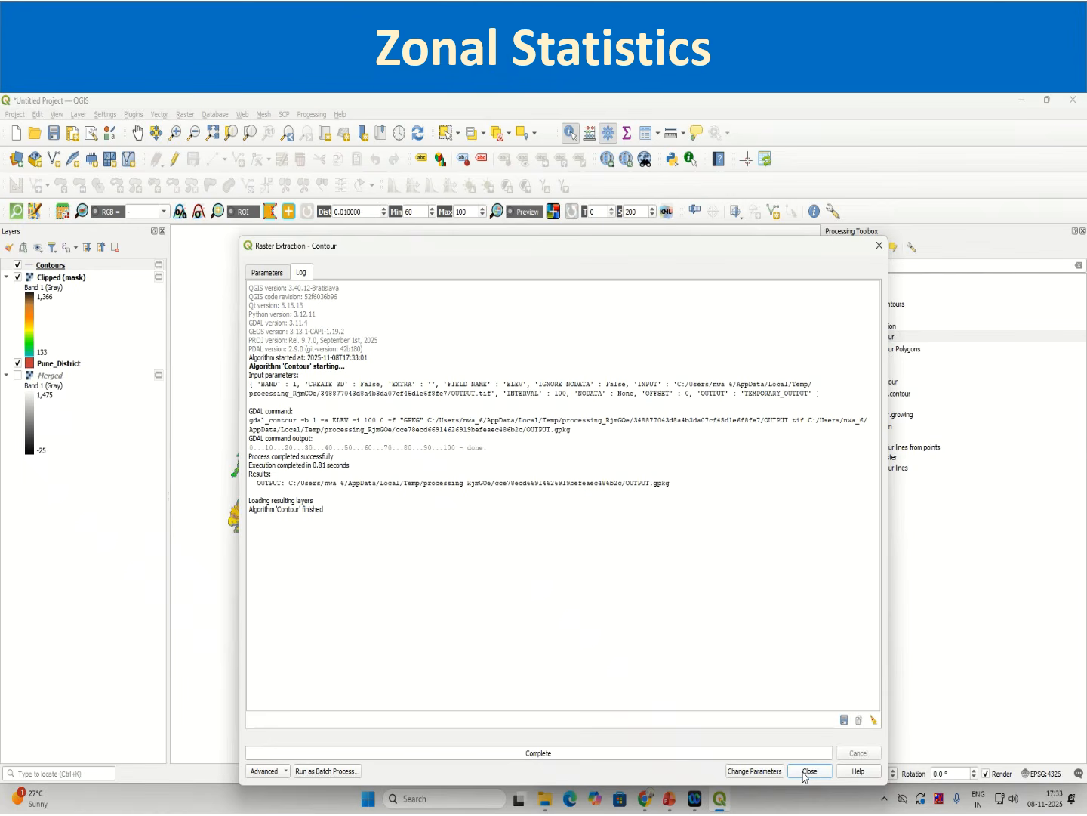
click(809, 771)
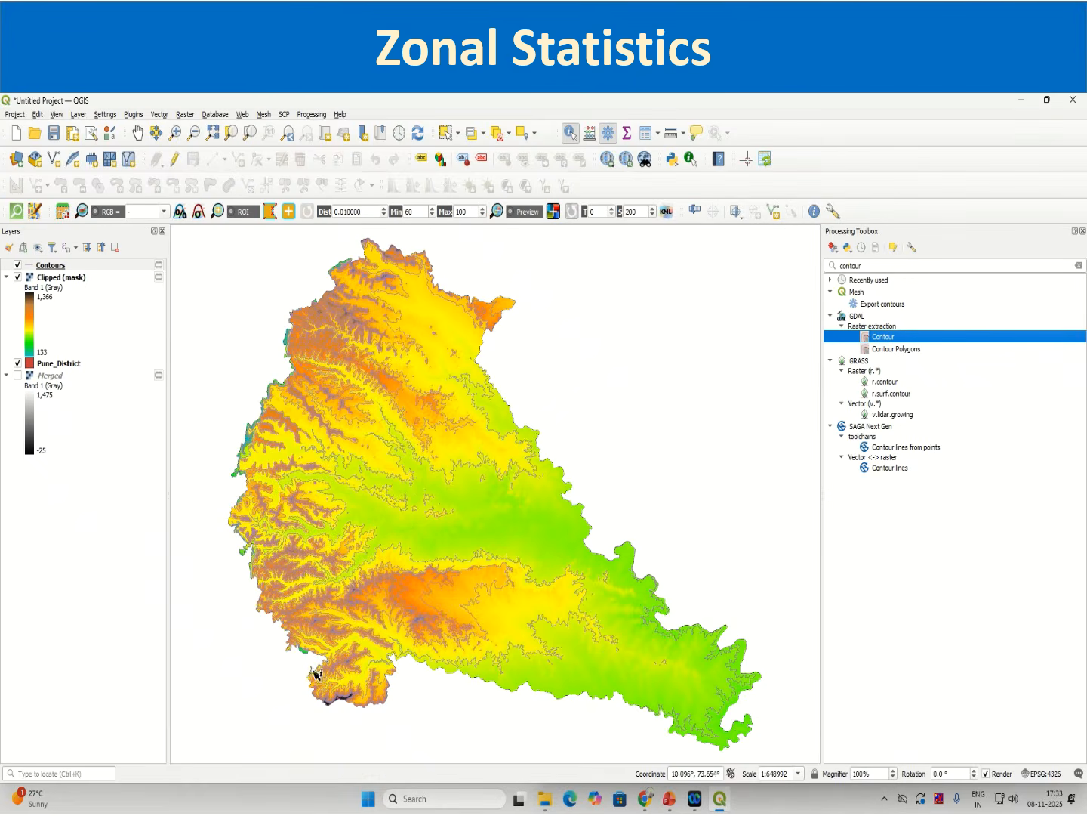
Step: Inspect the new Contours layer on the map and in its layer properties information
click(57, 266)
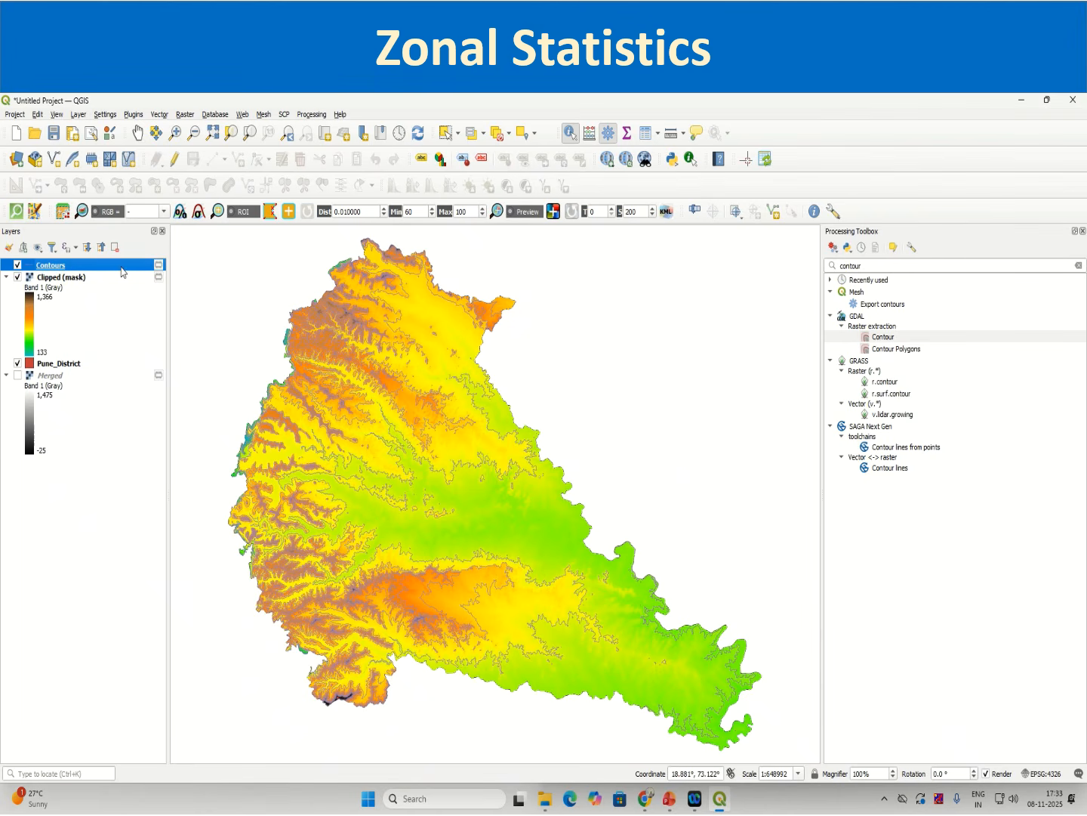
scroll(369, 476, up, 4)
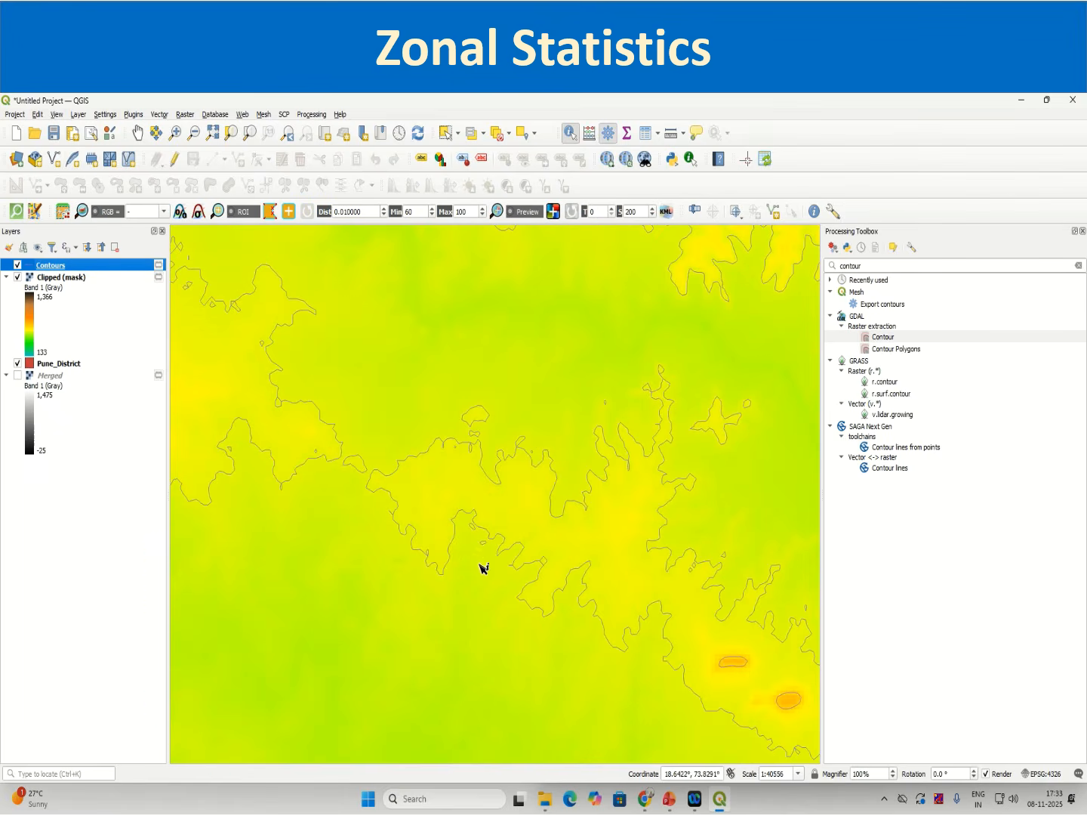
scroll(611, 616, down, 3)
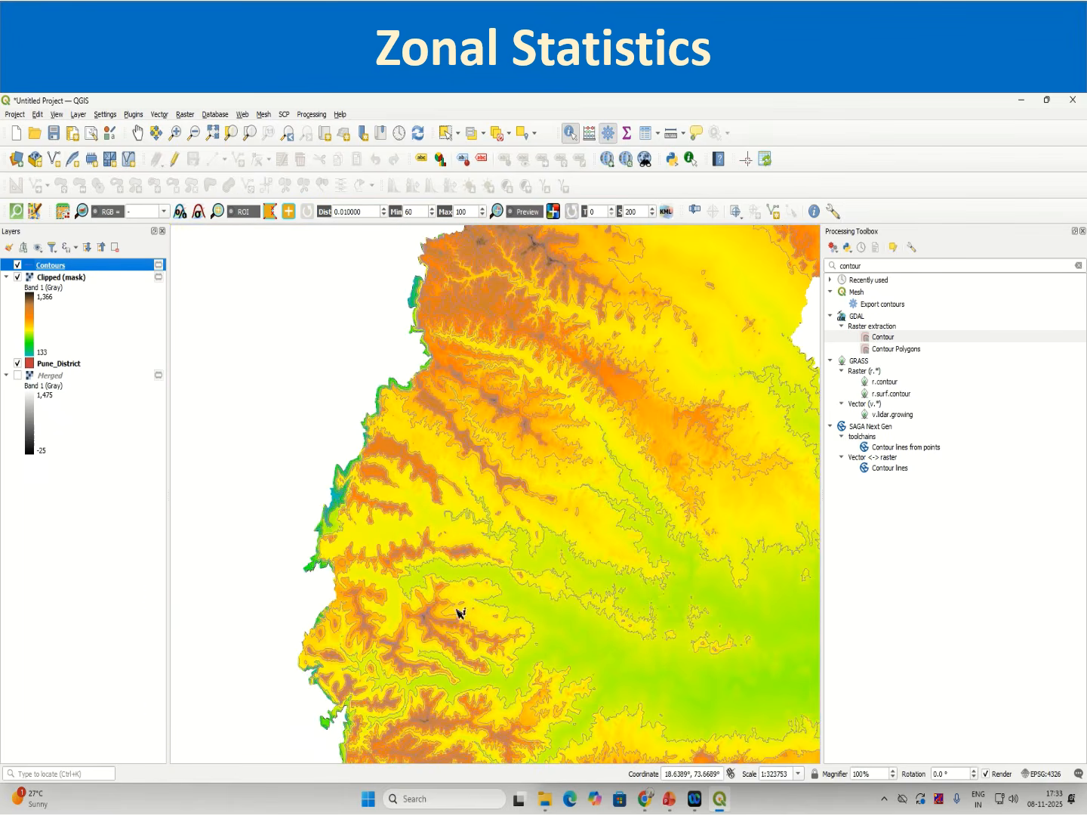
right_click(84, 267)
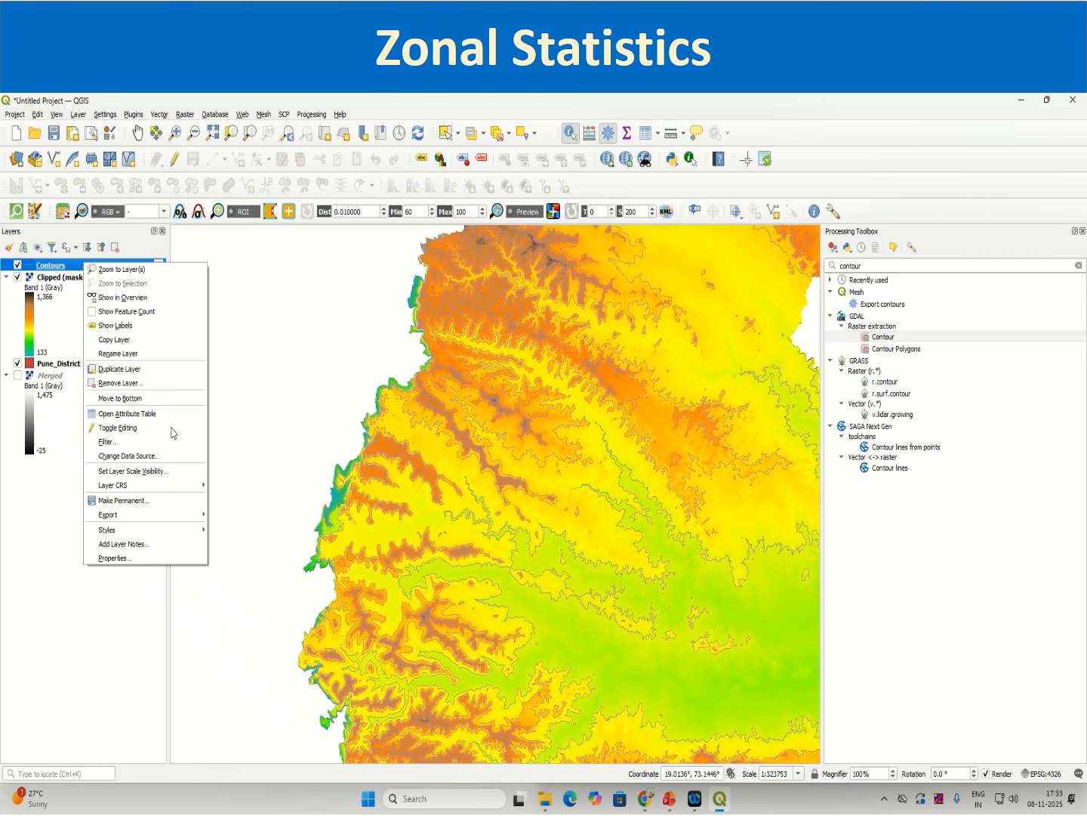
click(161, 557)
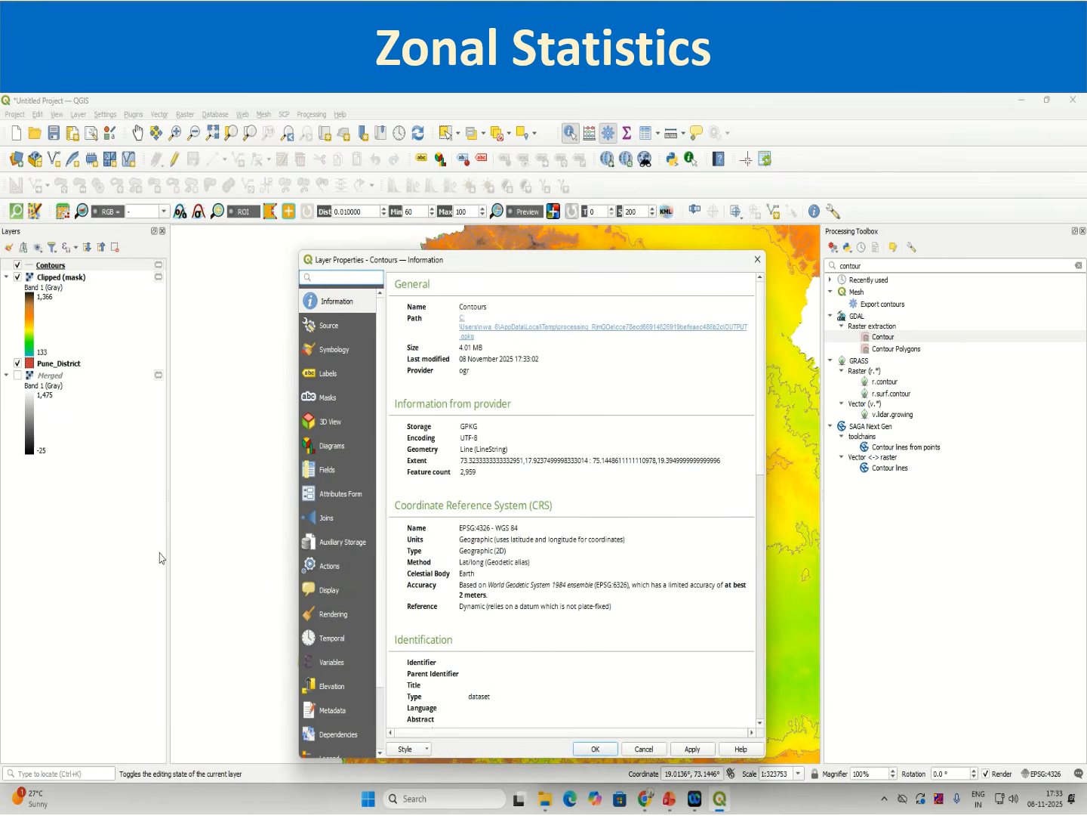
click(758, 259)
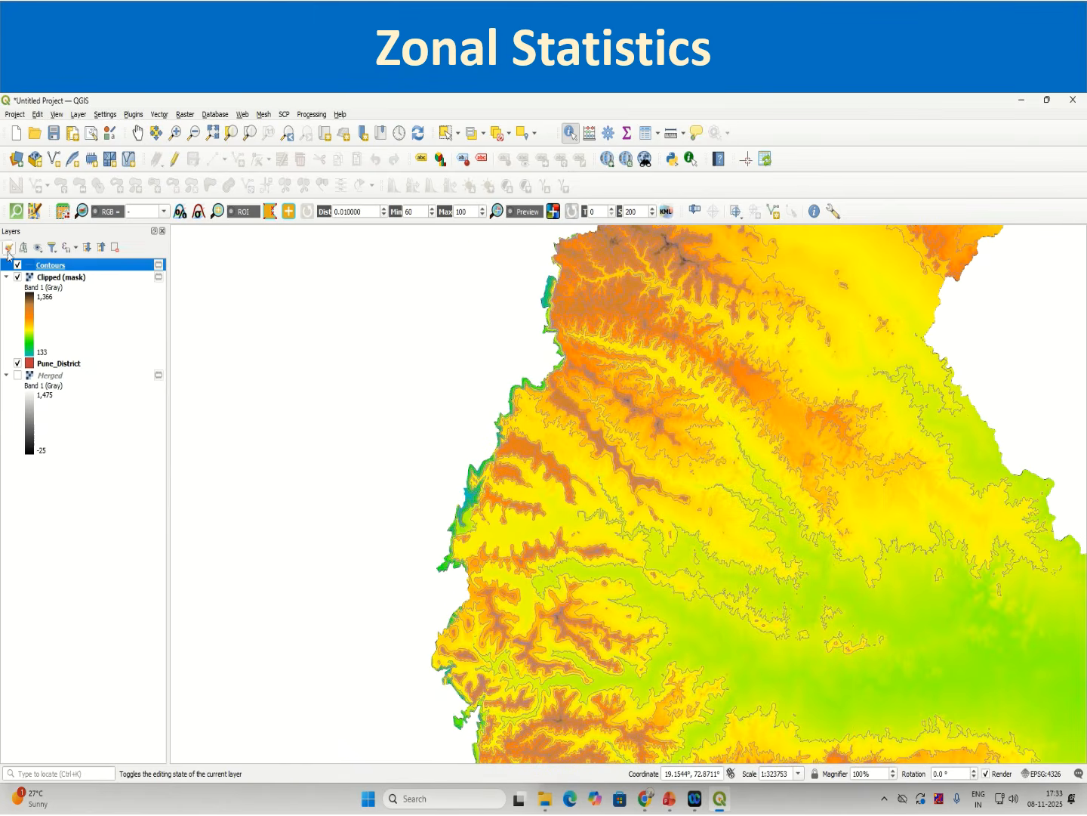
Step: Open layer styling for Contours and change the contour line colour to near-black (#0b090d)
click(8, 248)
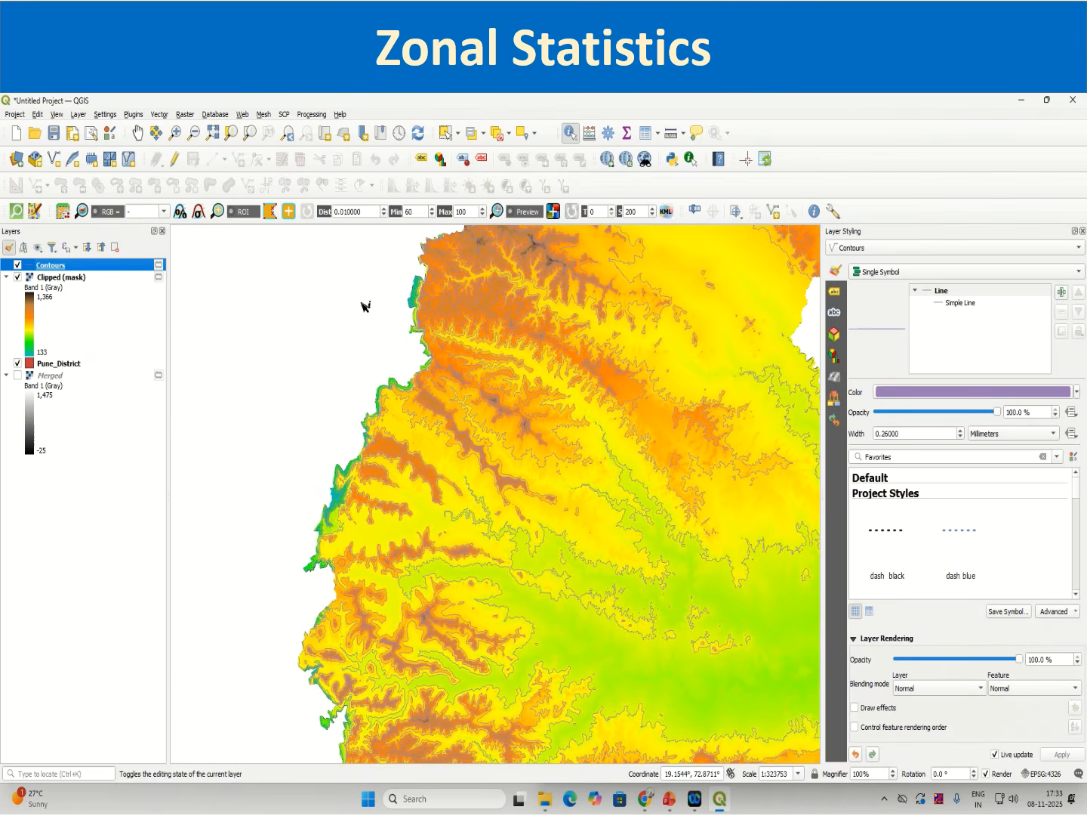
click(954, 303)
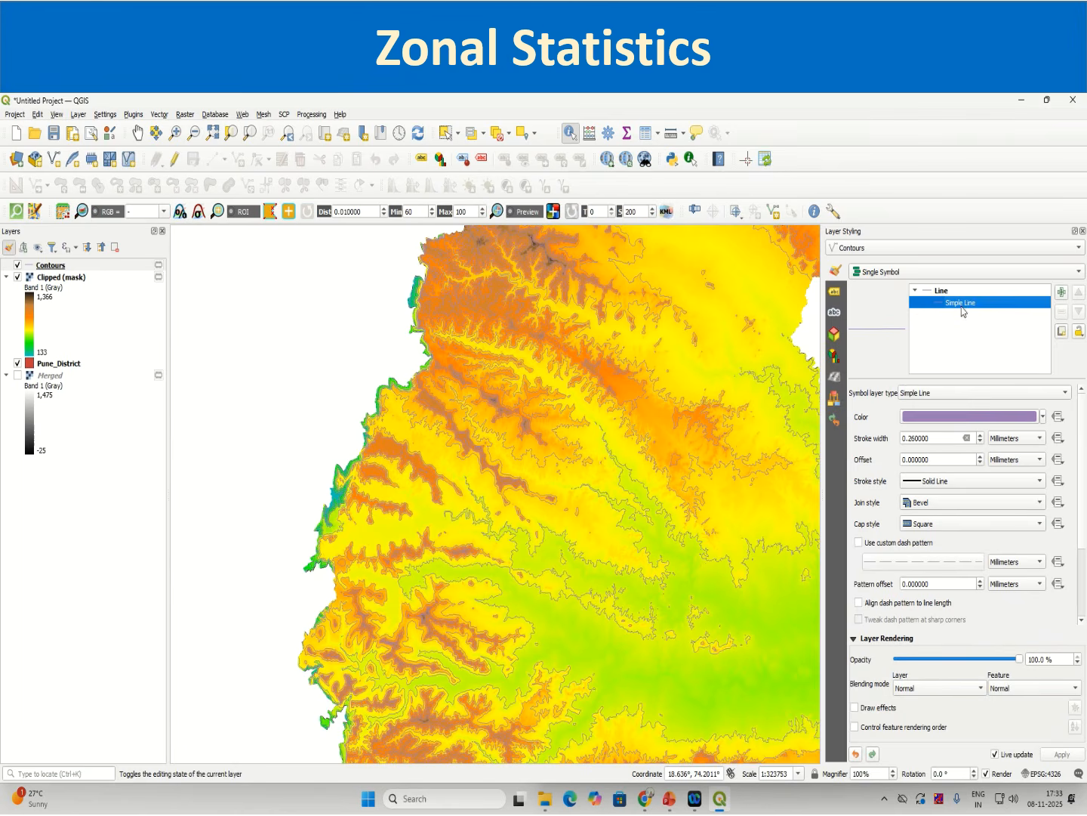
click(949, 420)
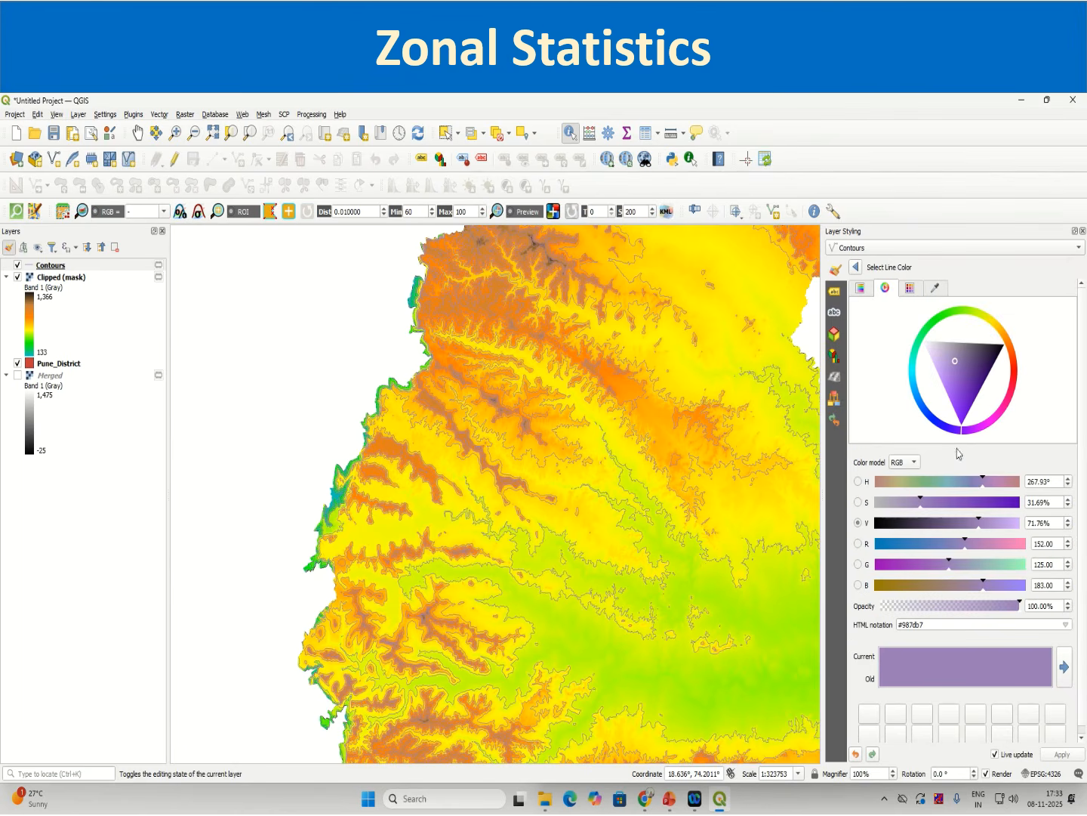
click(882, 523)
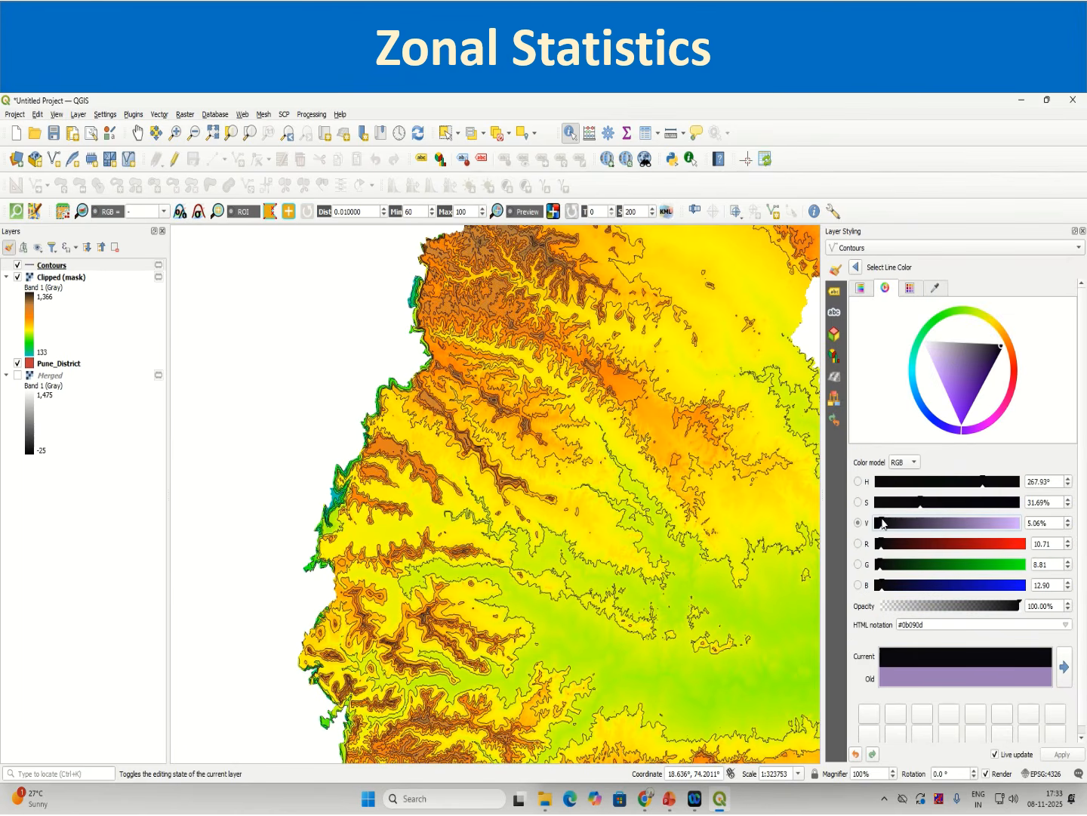
click(858, 268)
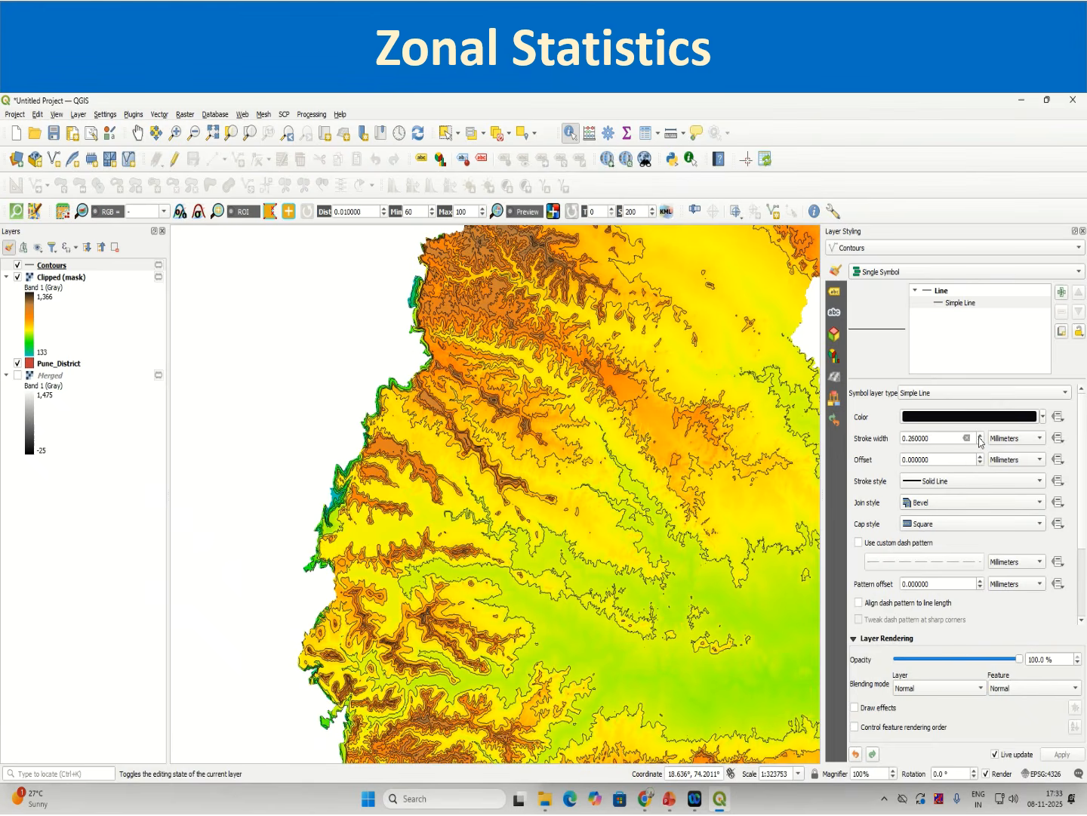
Step: Zoom to the Contours layer and set the contour stroke width to 0.35 mm
scroll(980, 440, up, 6)
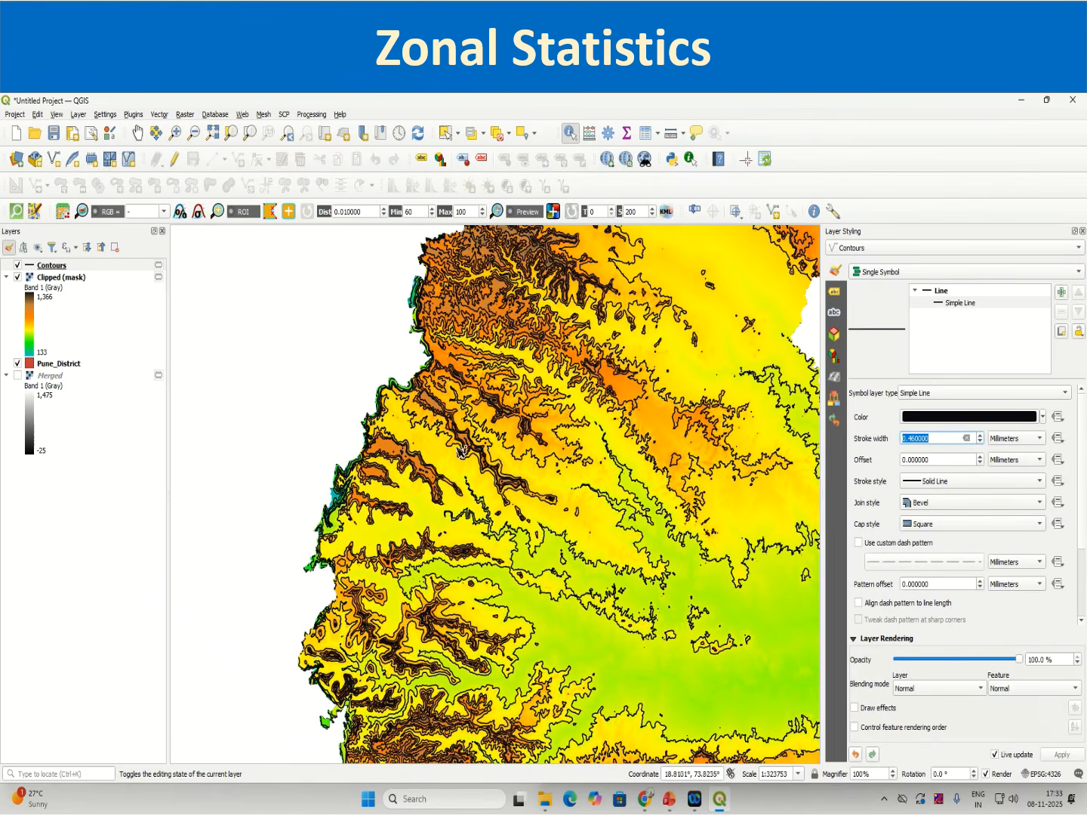
right_click(70, 271)
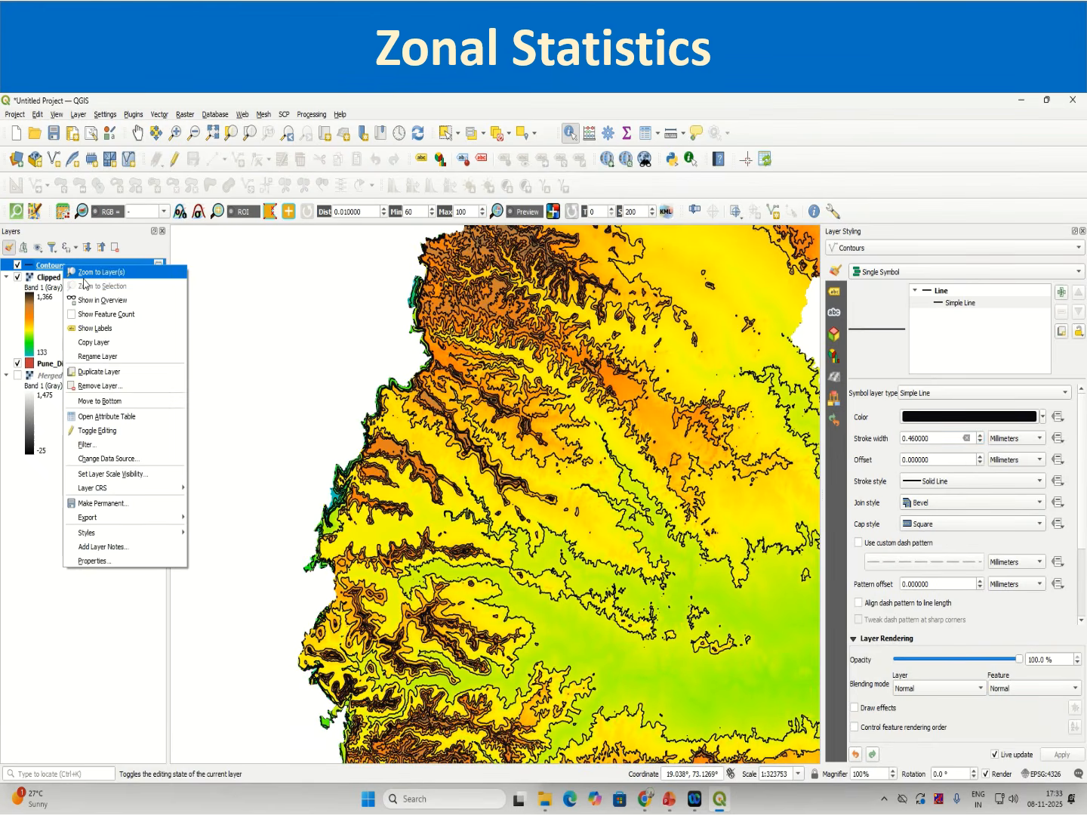
click(85, 272)
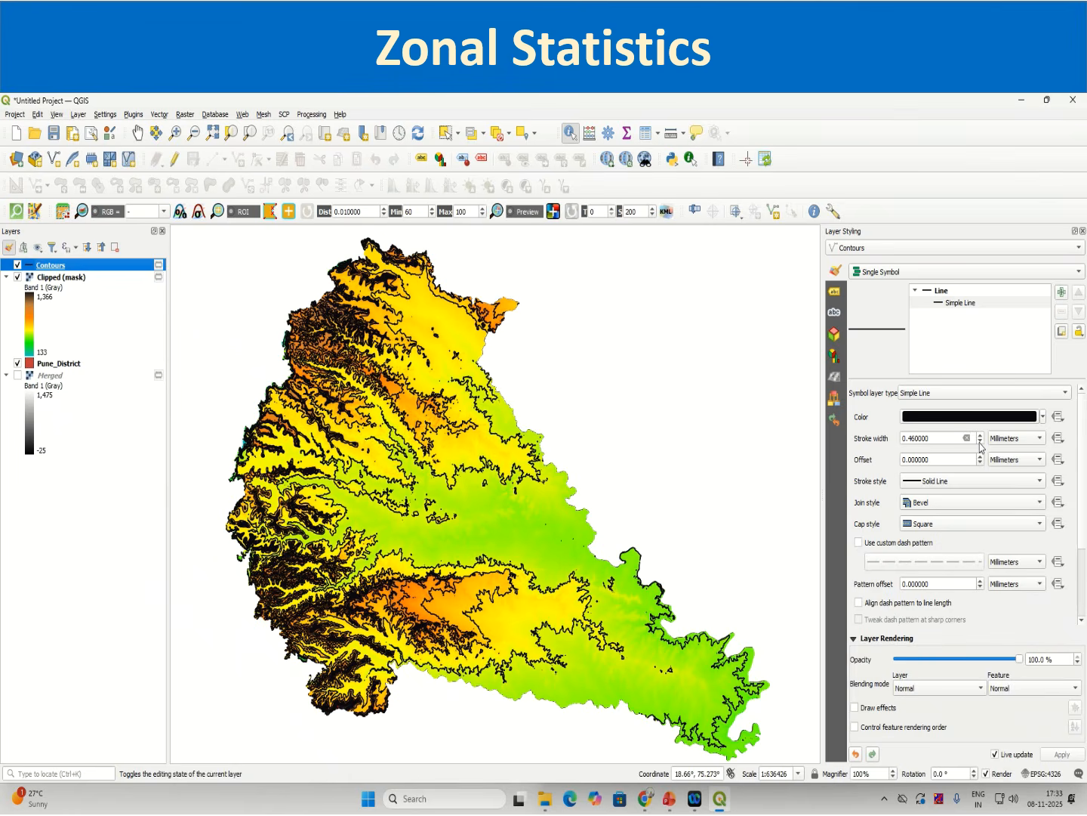
click(981, 443)
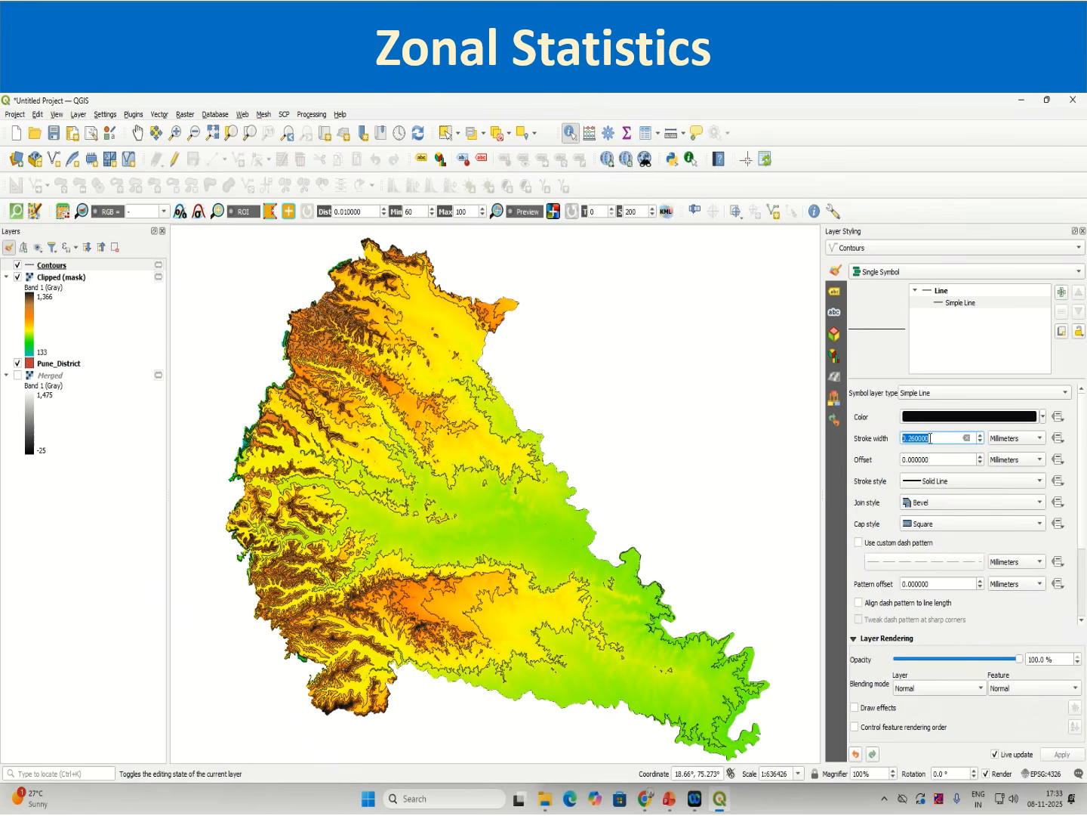
click(920, 438)
text(35)
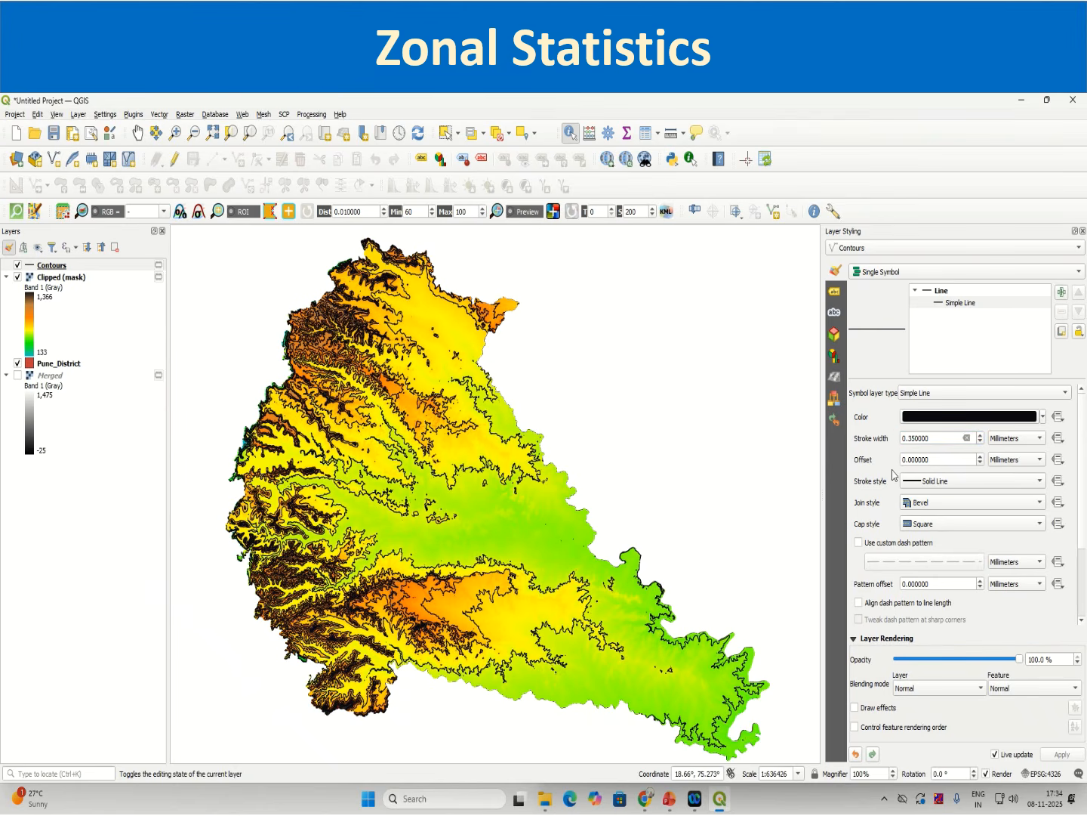
Step: Turn on Single Labels for the Contours layer
click(834, 294)
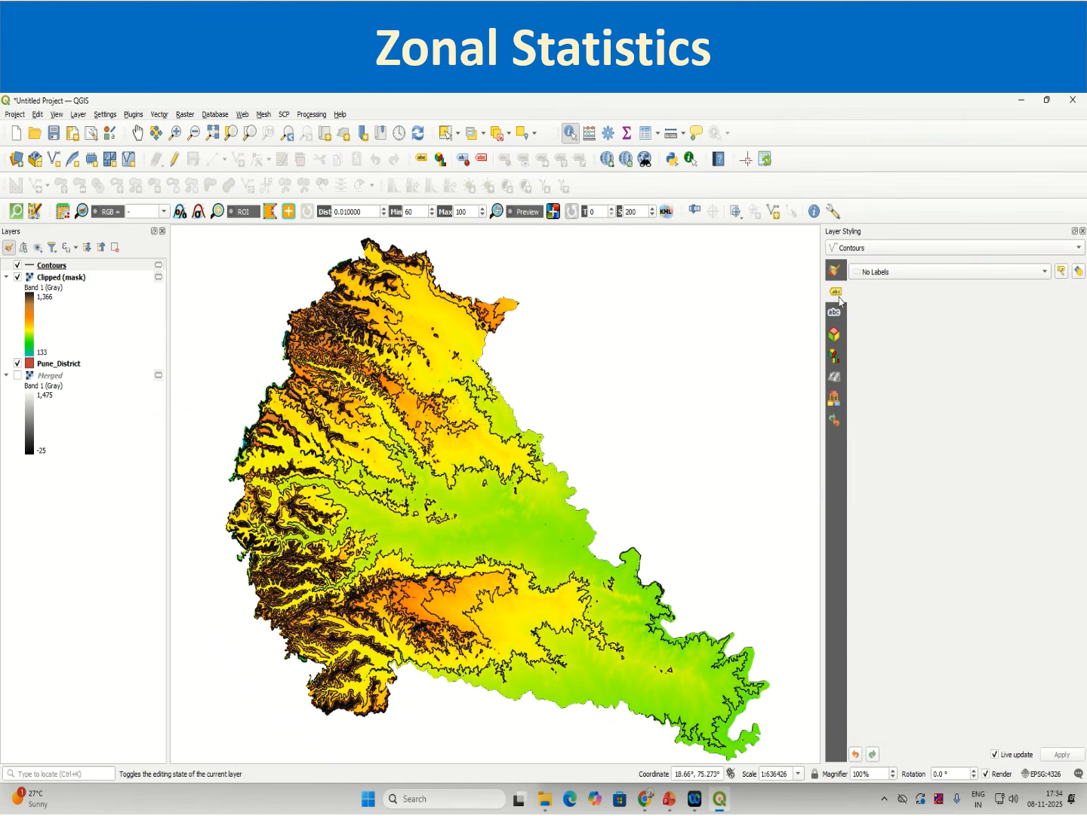
click(870, 273)
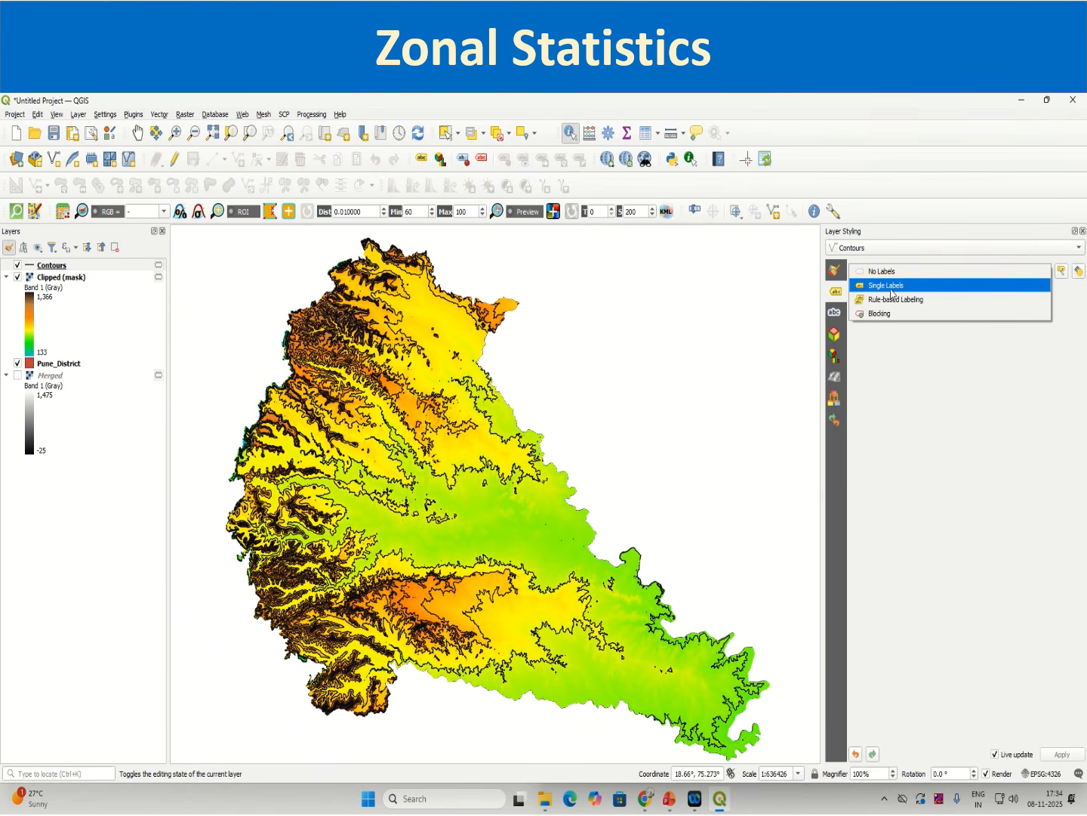
click(844, 290)
click(882, 273)
click(882, 286)
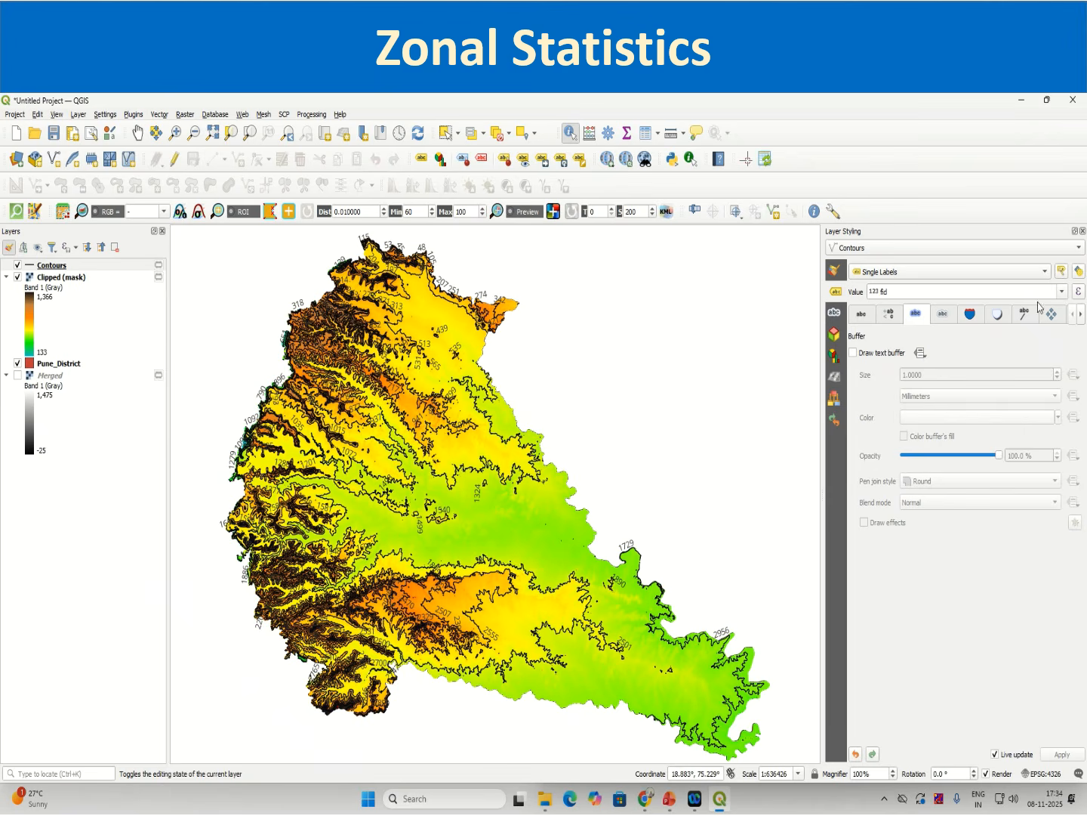
Step: Open the Contours attribute table, sort it by the ELEV field, and browse the values
right_click(47, 265)
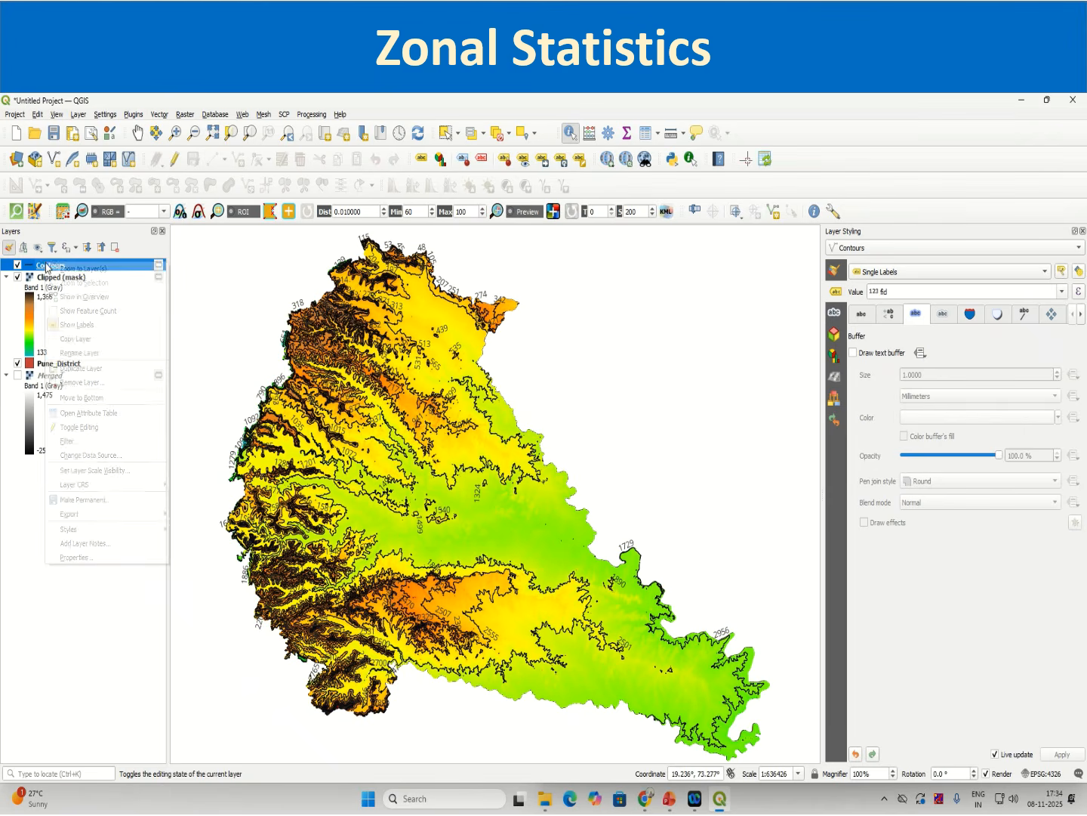
click(65, 414)
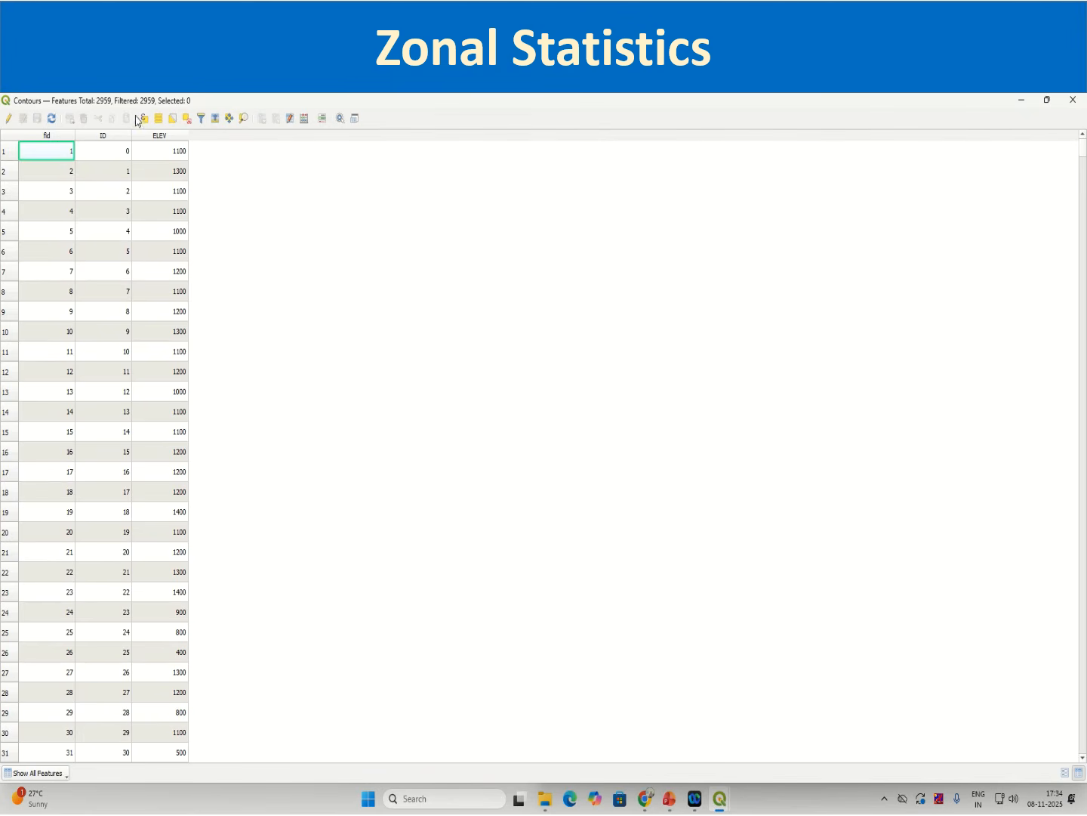
click(164, 137)
click(166, 139)
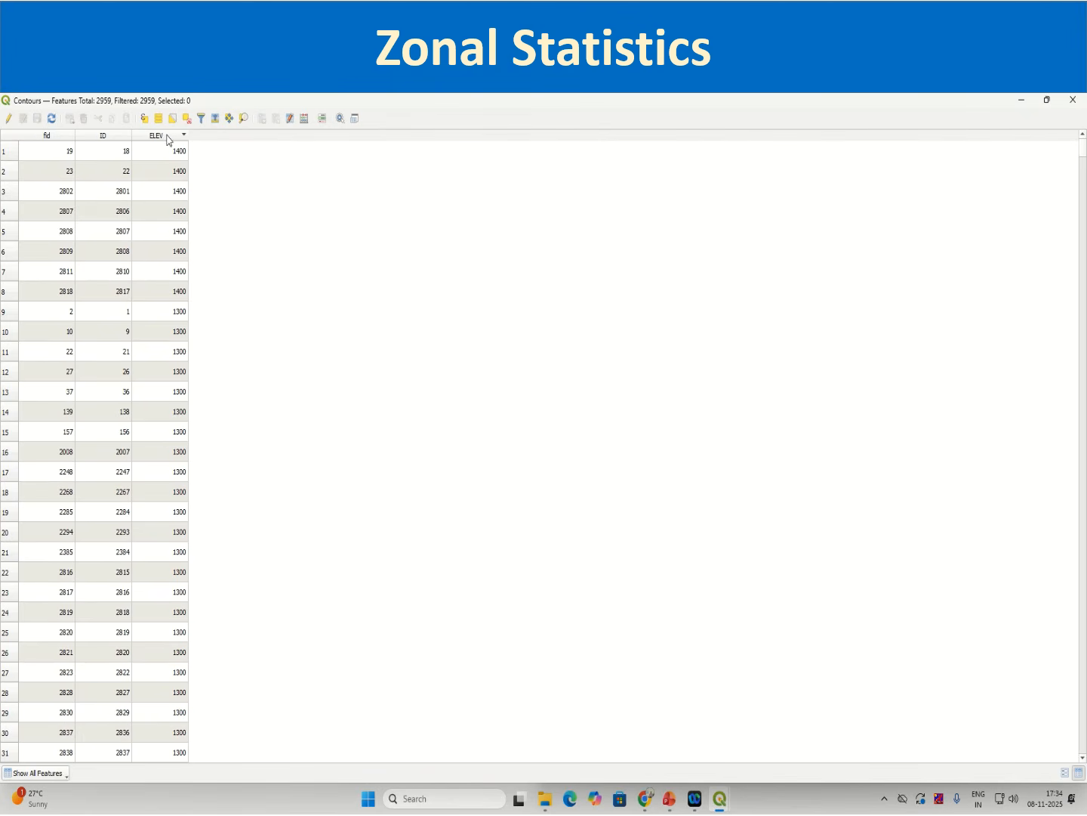
click(167, 139)
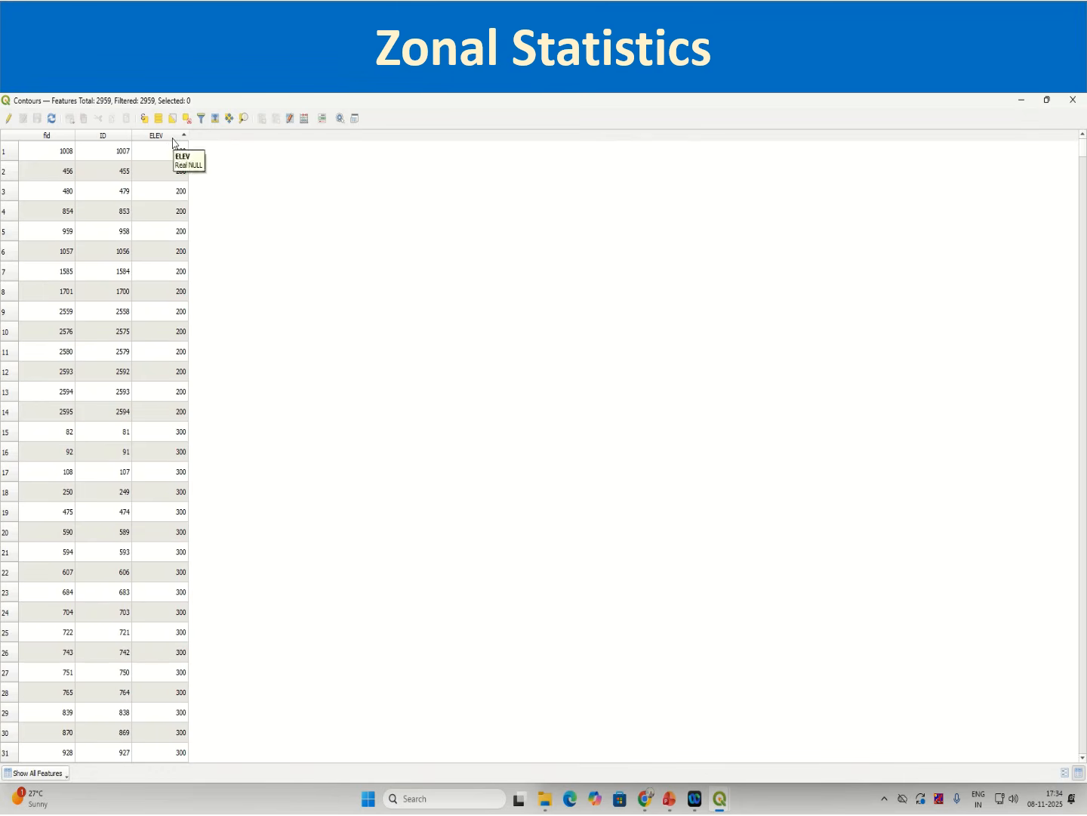
click(173, 140)
click(173, 143)
click(182, 155)
scroll(204, 544, down, 11)
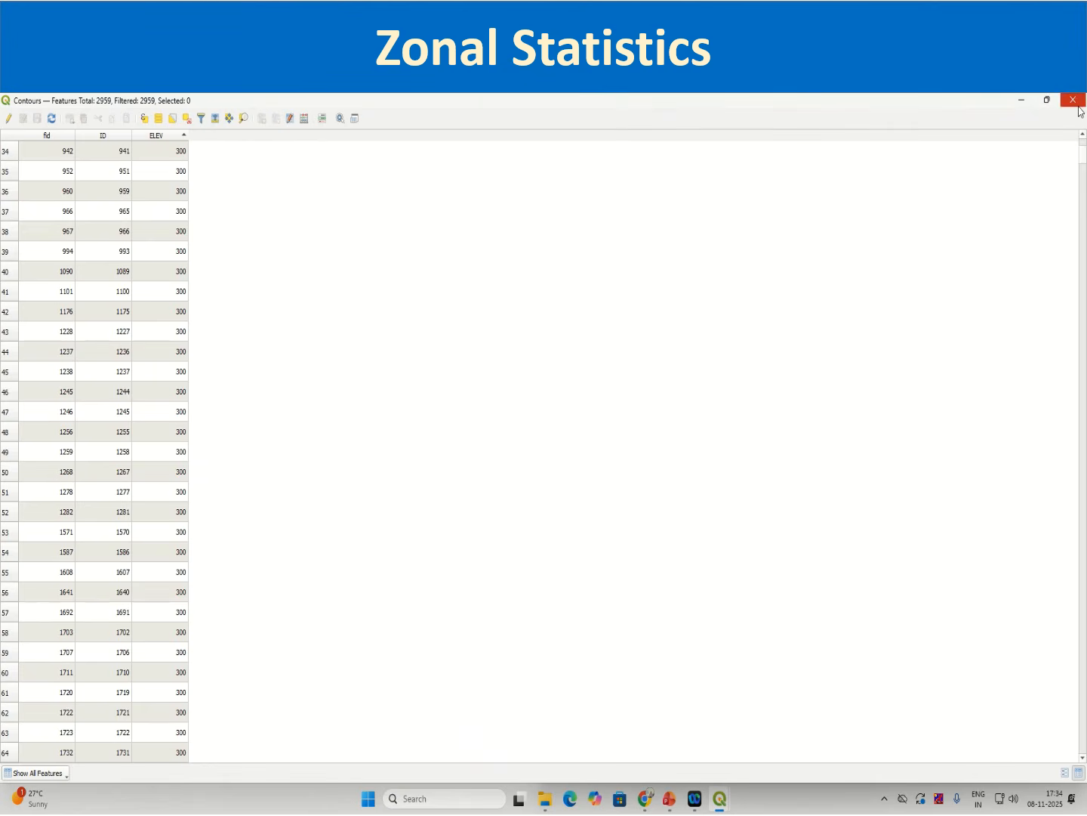
click(1073, 100)
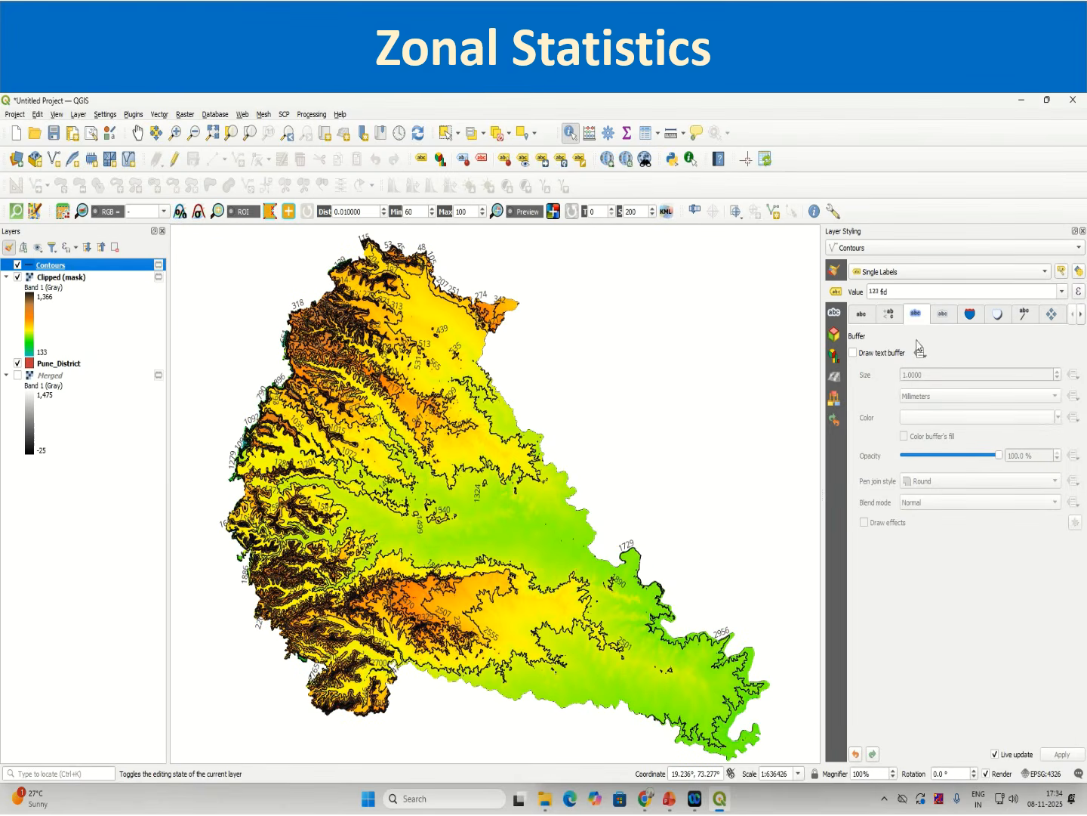
Step: Label the contours with the ELEV field and set the label font style to Bold
click(1062, 291)
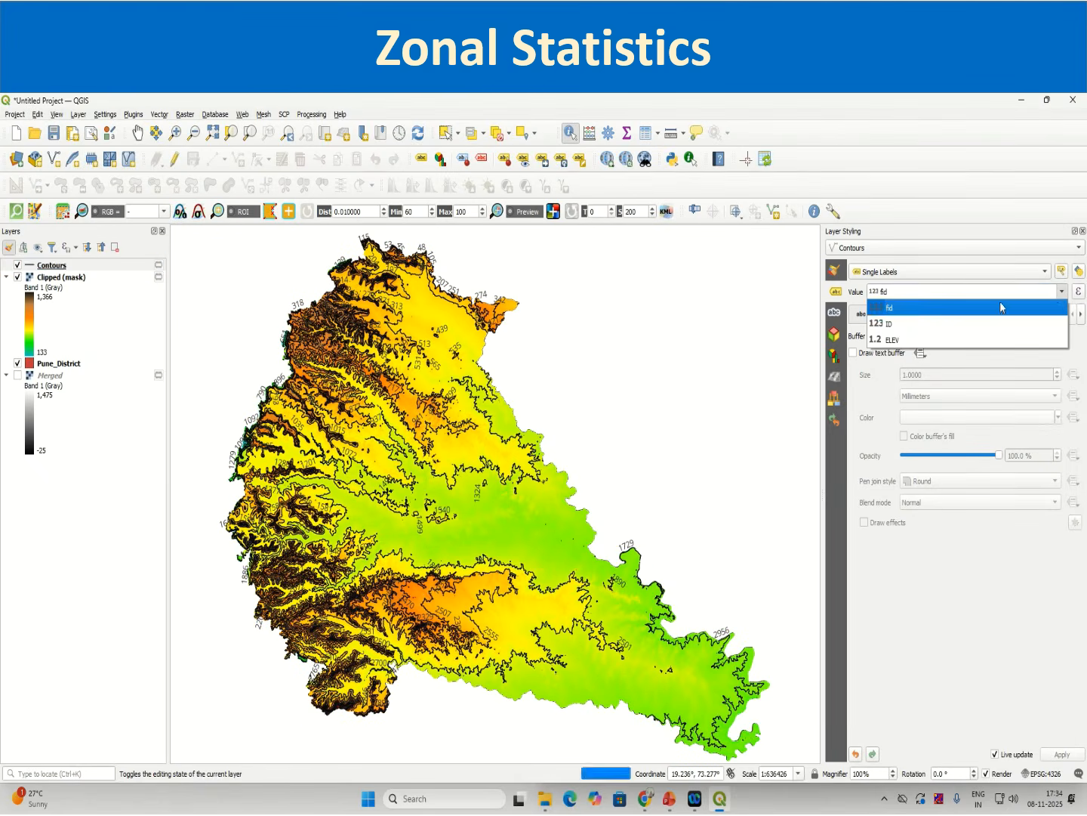
click(997, 321)
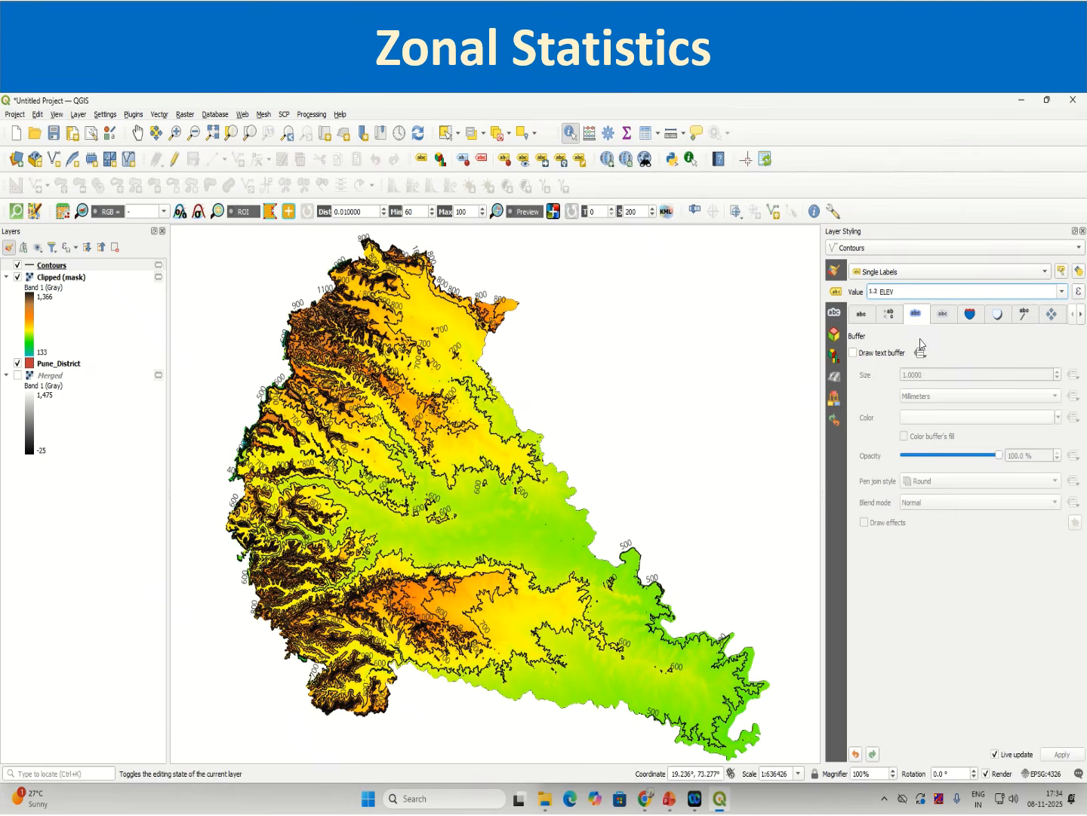
click(865, 317)
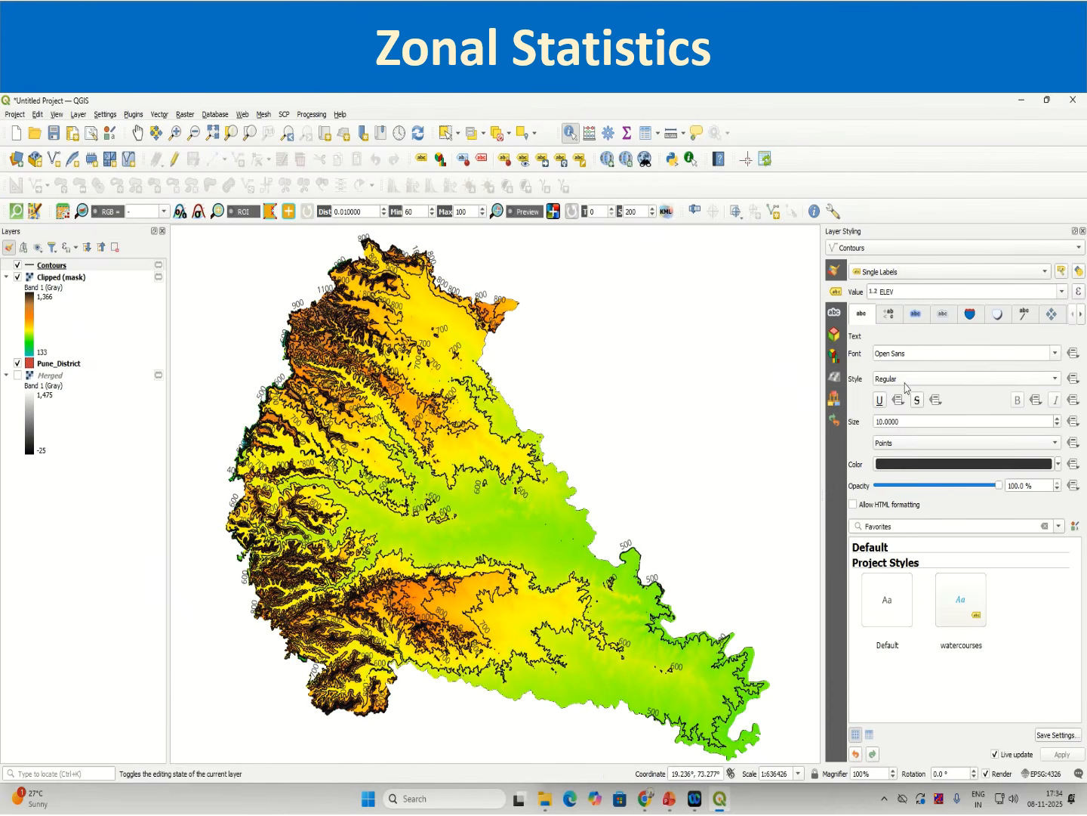
click(907, 376)
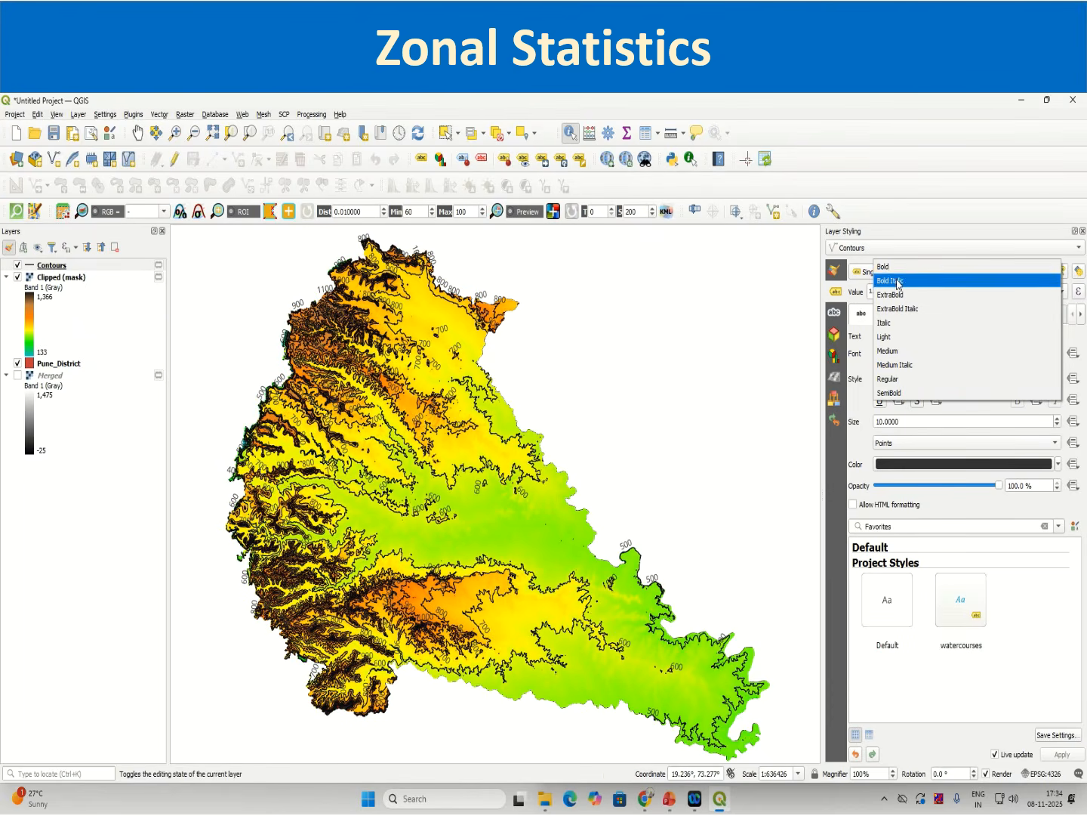
click(898, 267)
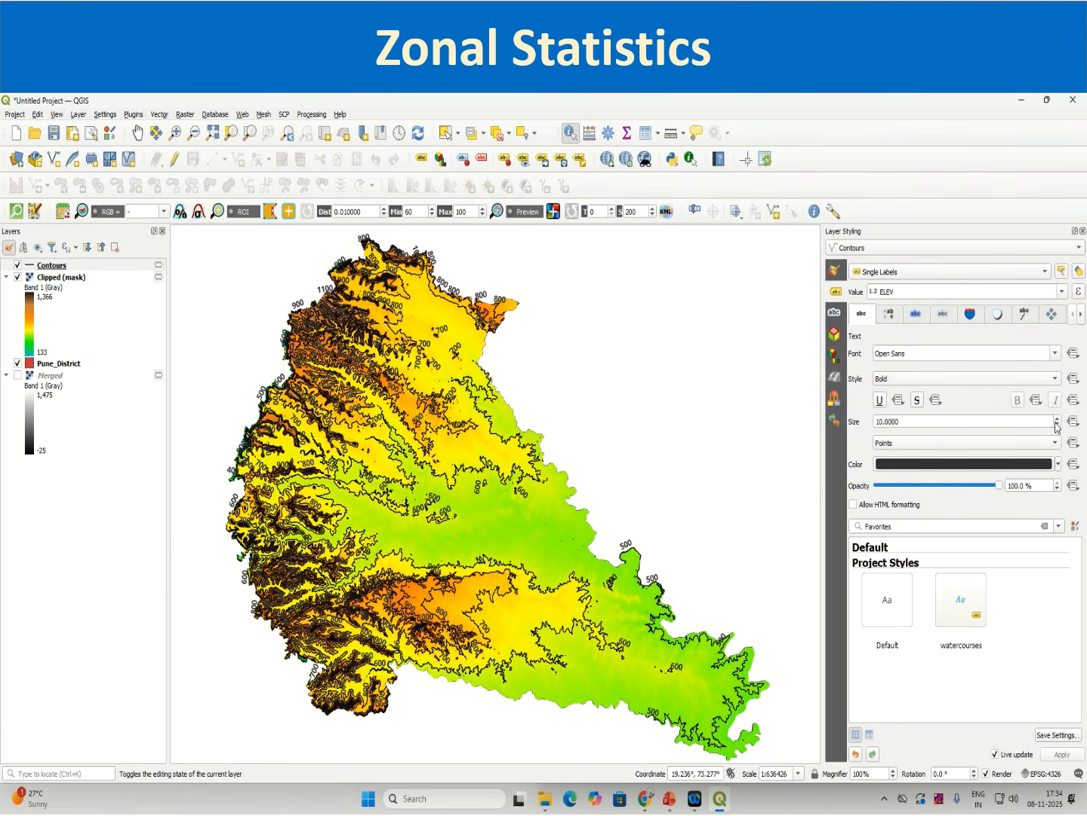
Step: Set the label size to 12 points and close the Layer Styling panel
click(1057, 420)
click(1057, 420)
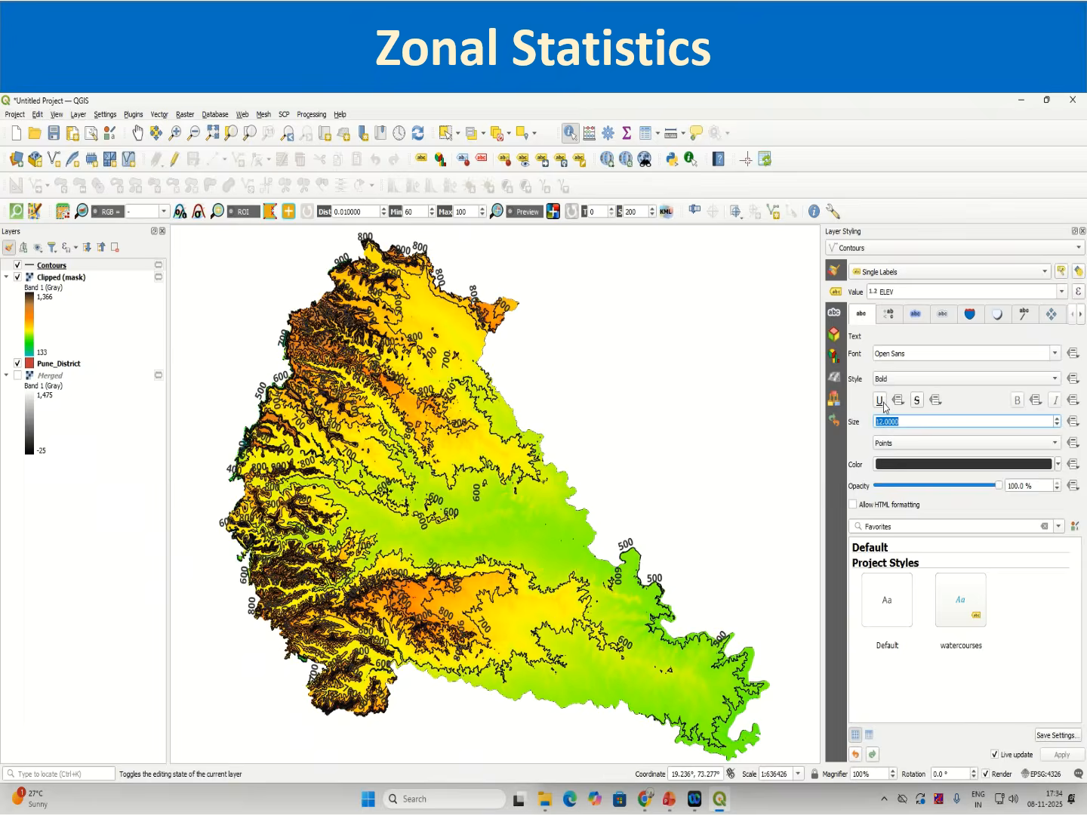
click(1083, 230)
scroll(489, 526, up, 1)
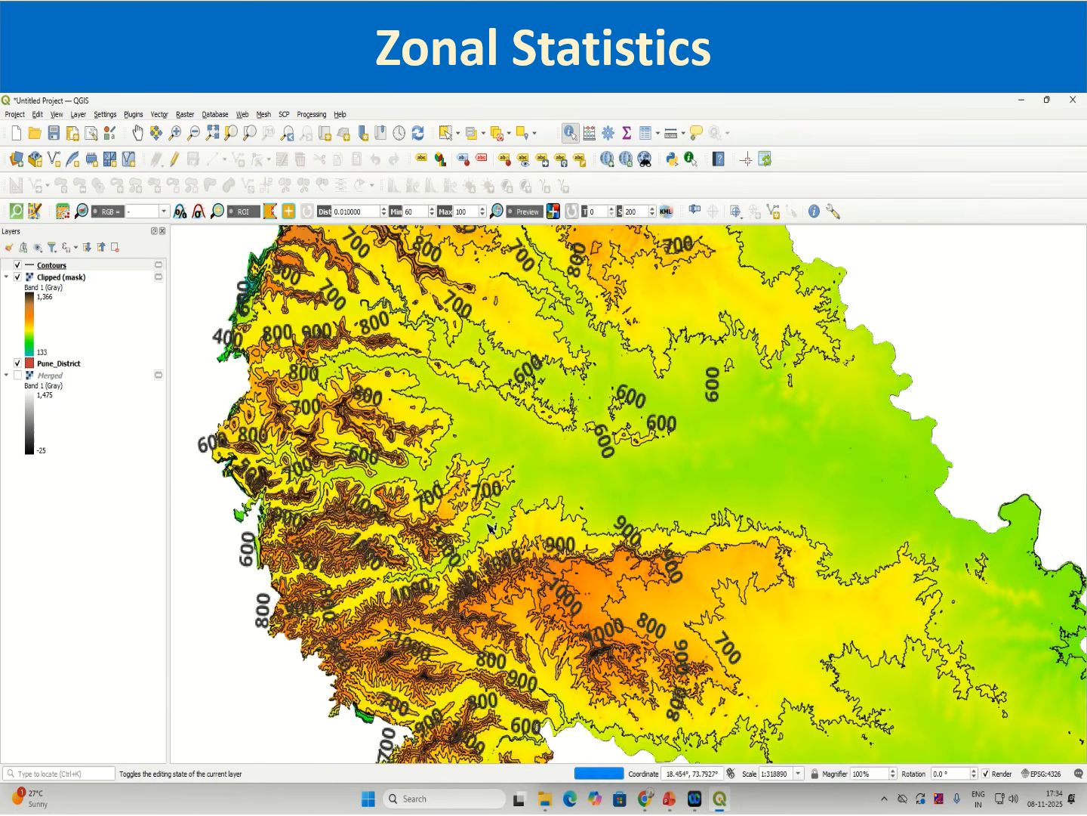
scroll(489, 526, down, 1)
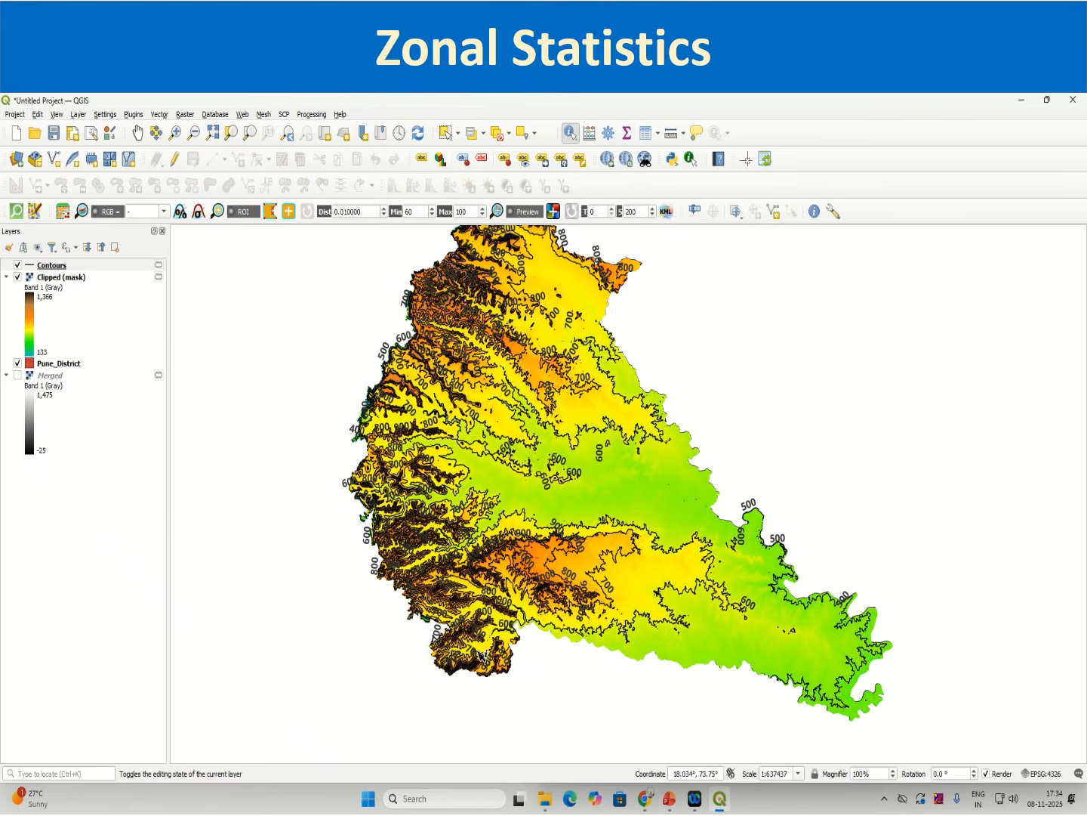
Step: Zoom around the map and to the Contours layer's extent to inspect the elevation-labelled contour lines
scroll(470, 529, up, 2)
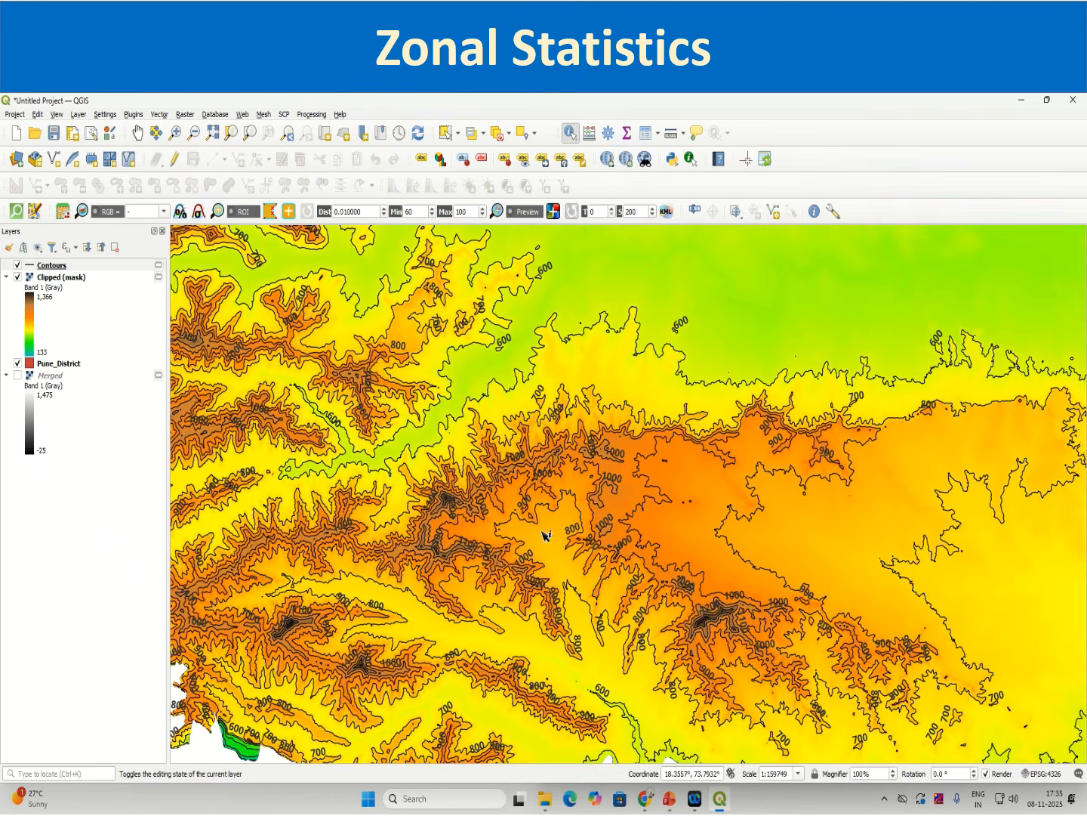
scroll(613, 546, up, 1)
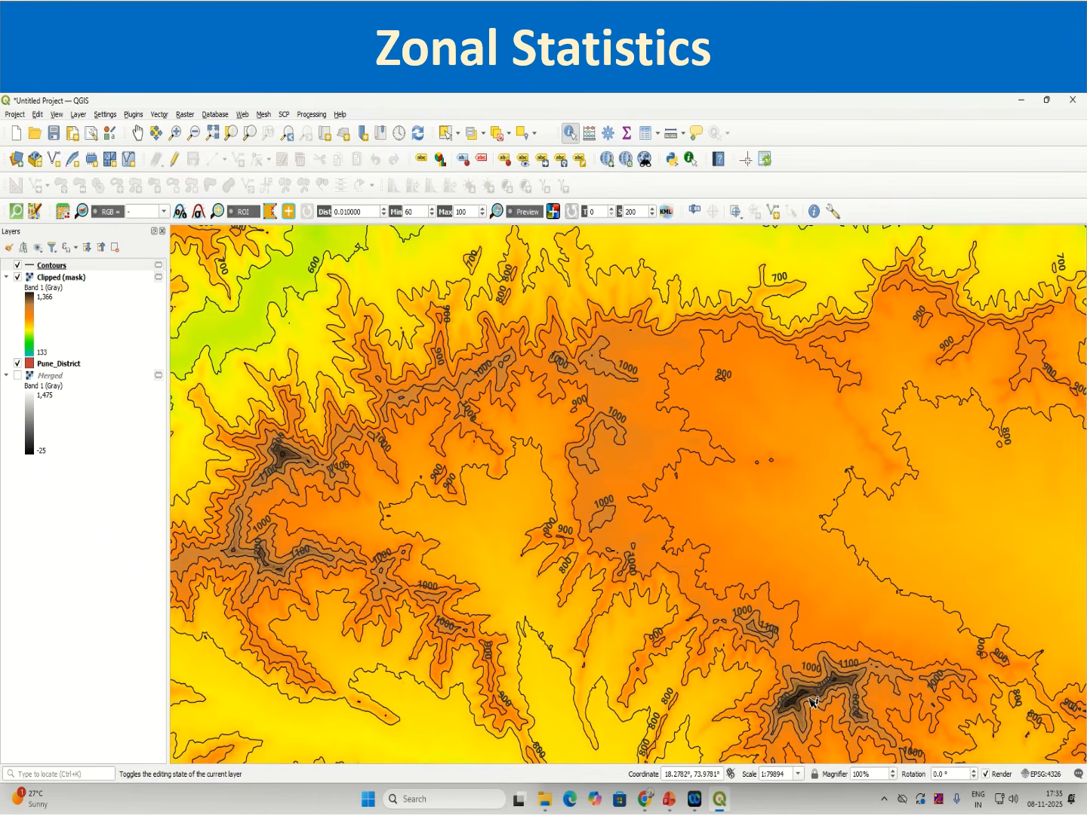
scroll(281, 445, up, 1)
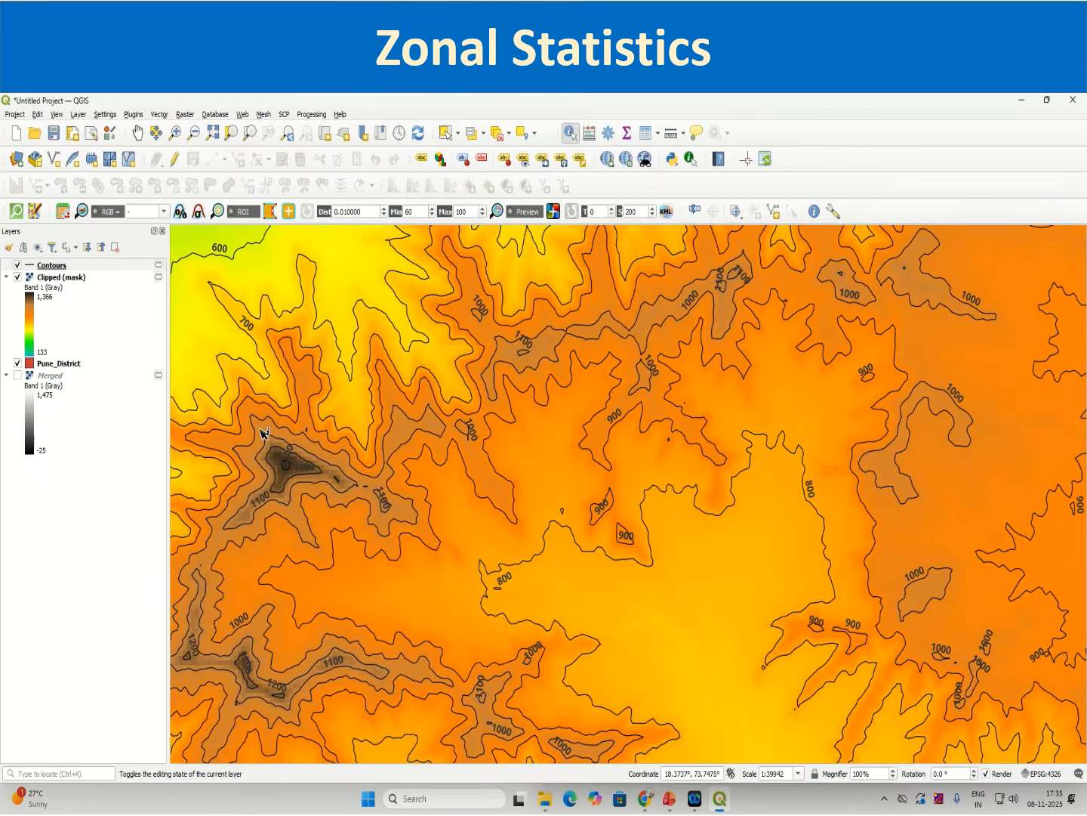
scroll(277, 443, up, 1)
scroll(310, 476, up, 2)
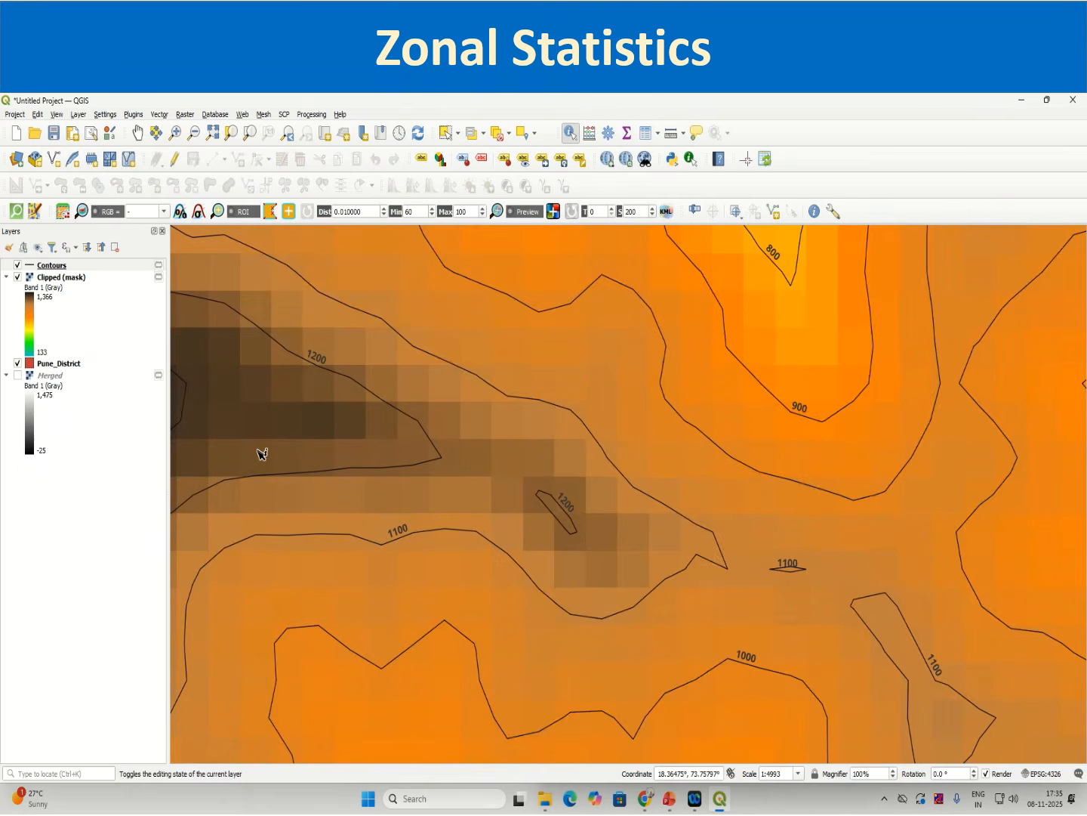
scroll(313, 412, down, 5)
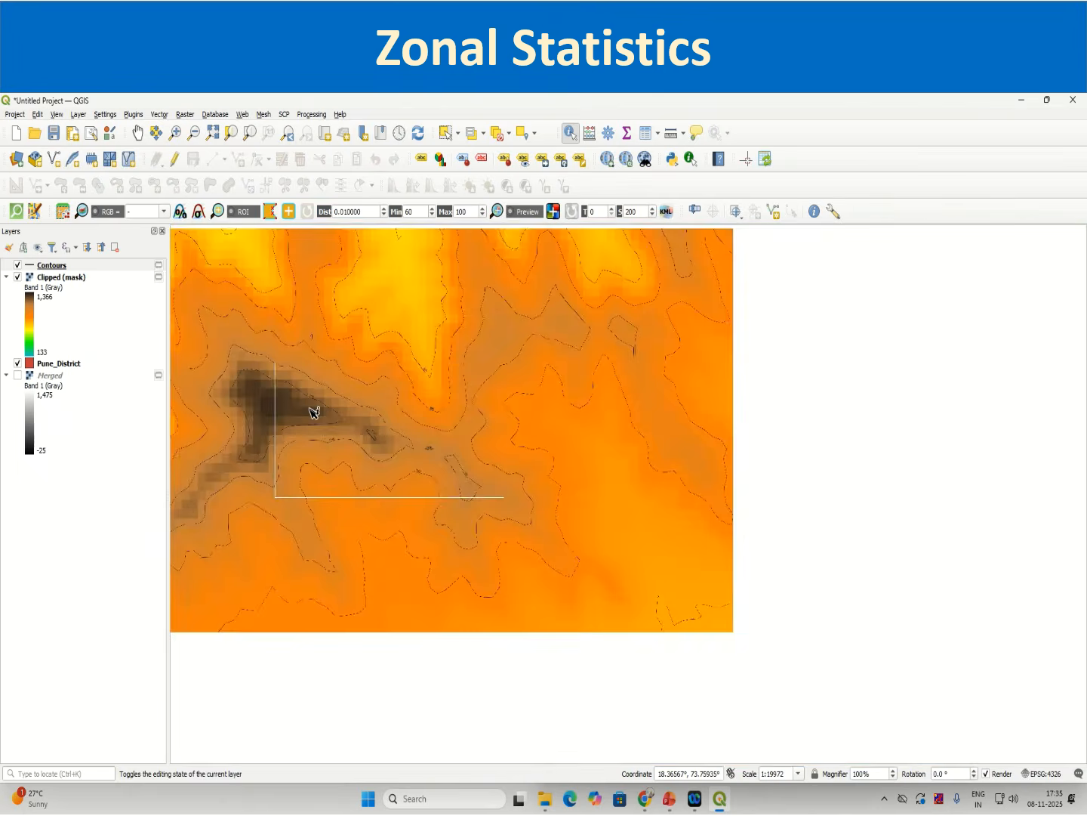
scroll(635, 462, down, 1)
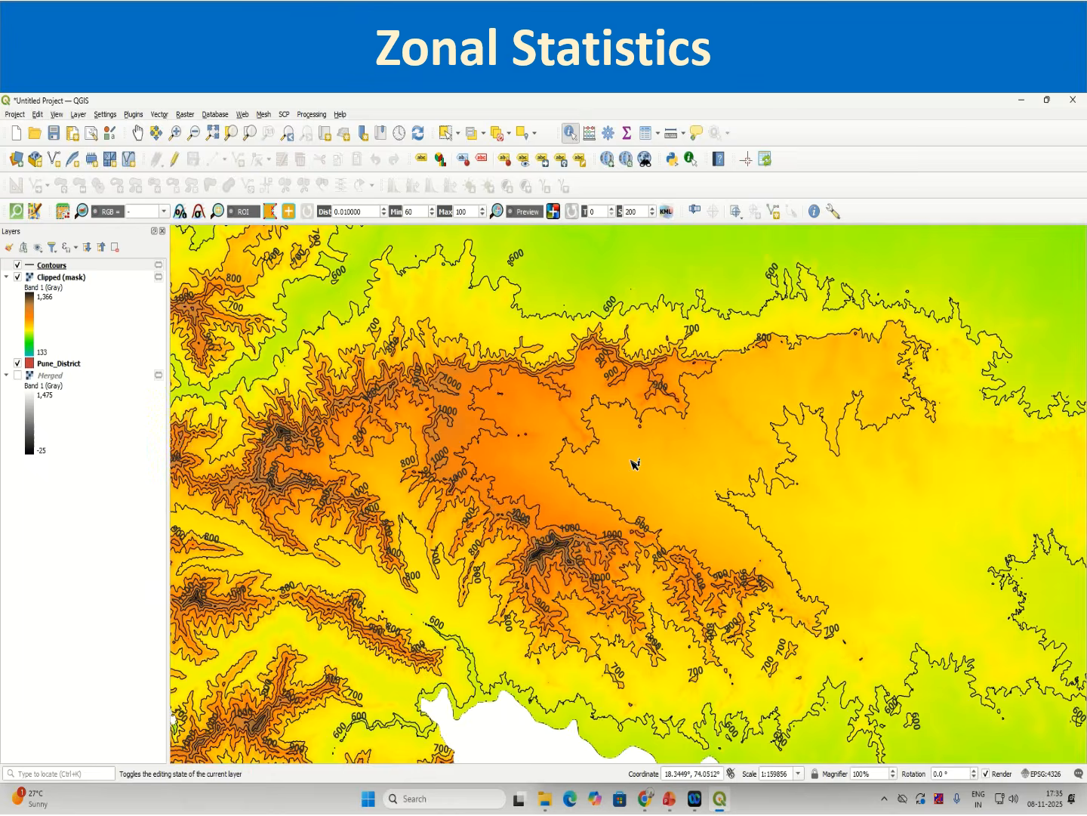
click(103, 265)
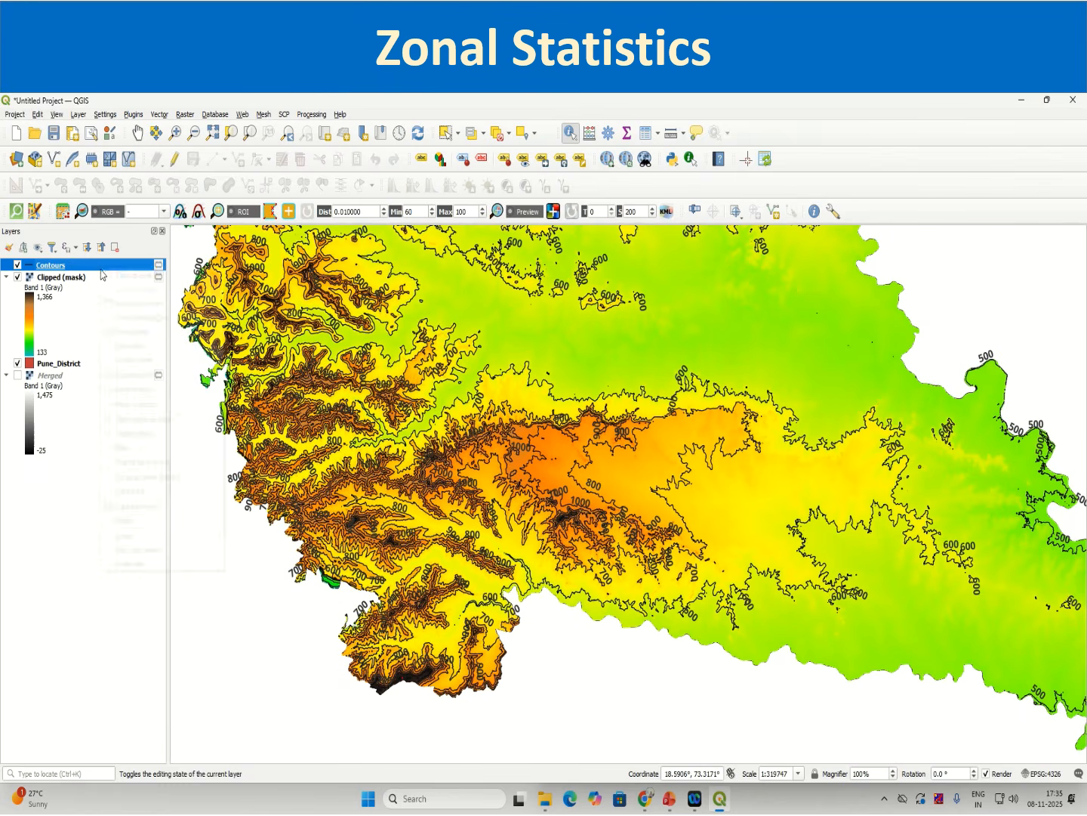
right_click(102, 265)
click(122, 278)
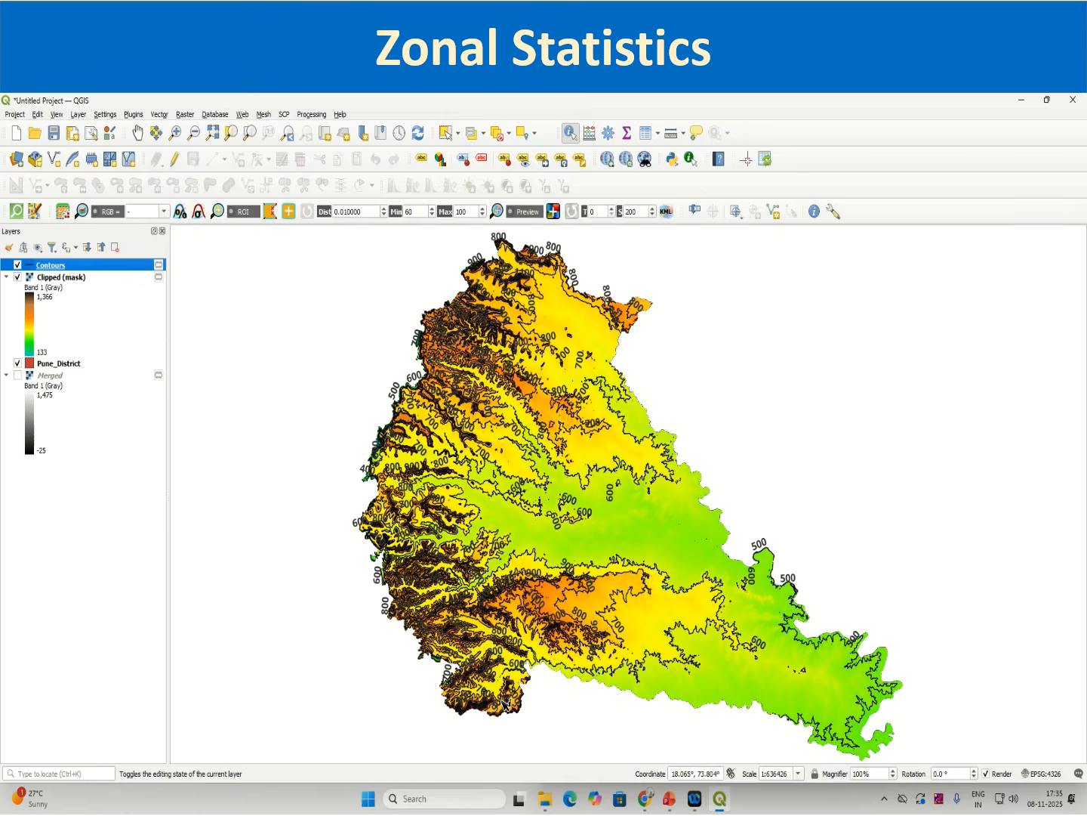
scroll(551, 608, up, 2)
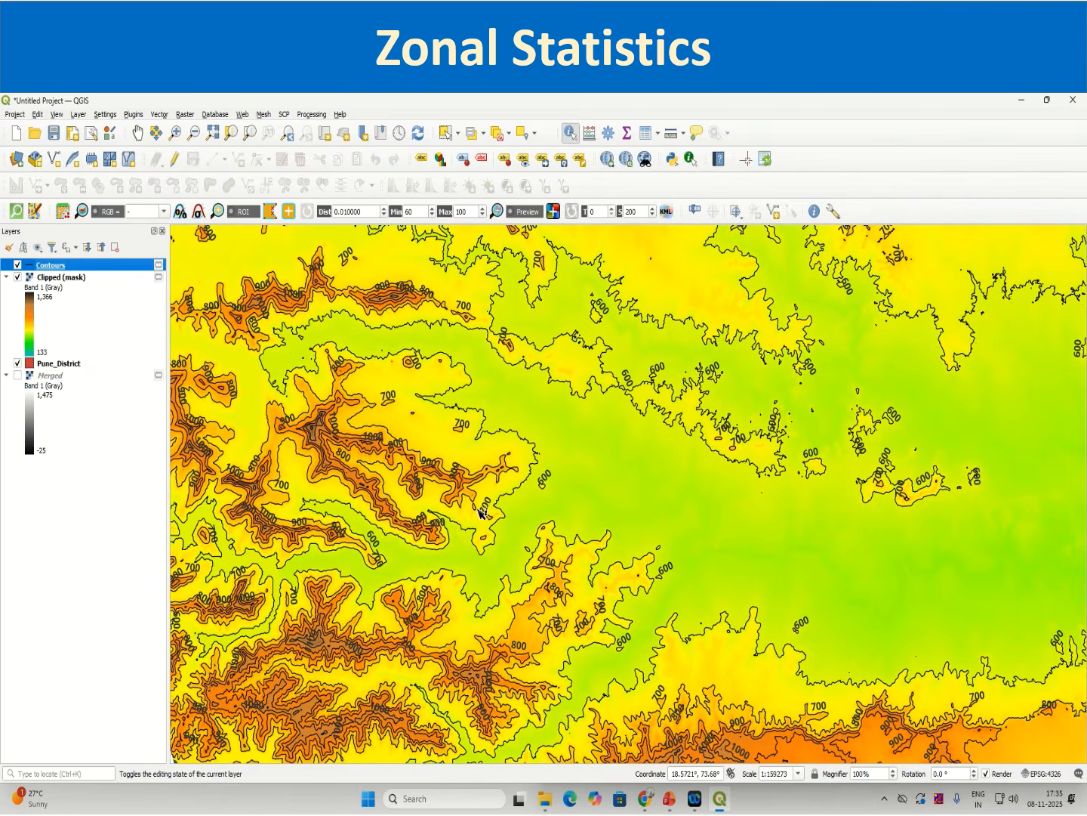
Step: Add the Google Road basemap layer through QuickMapServices
click(240, 114)
mouse_move(284, 145)
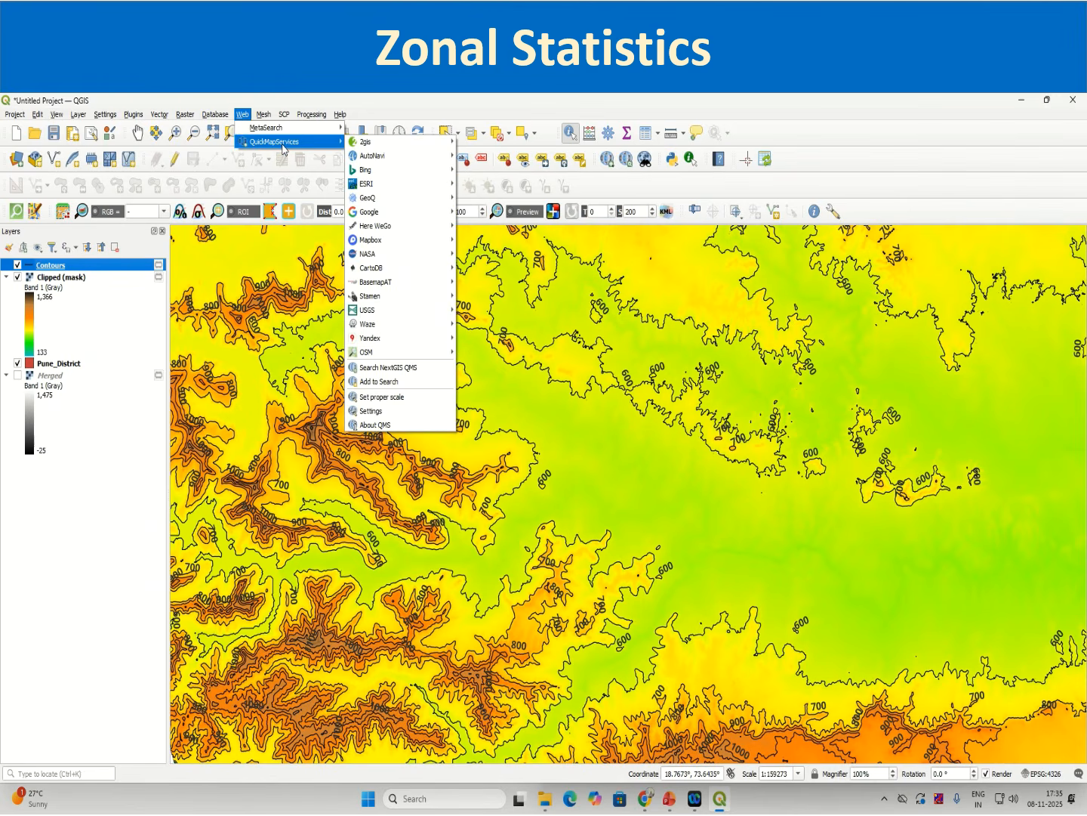
mouse_move(384, 284)
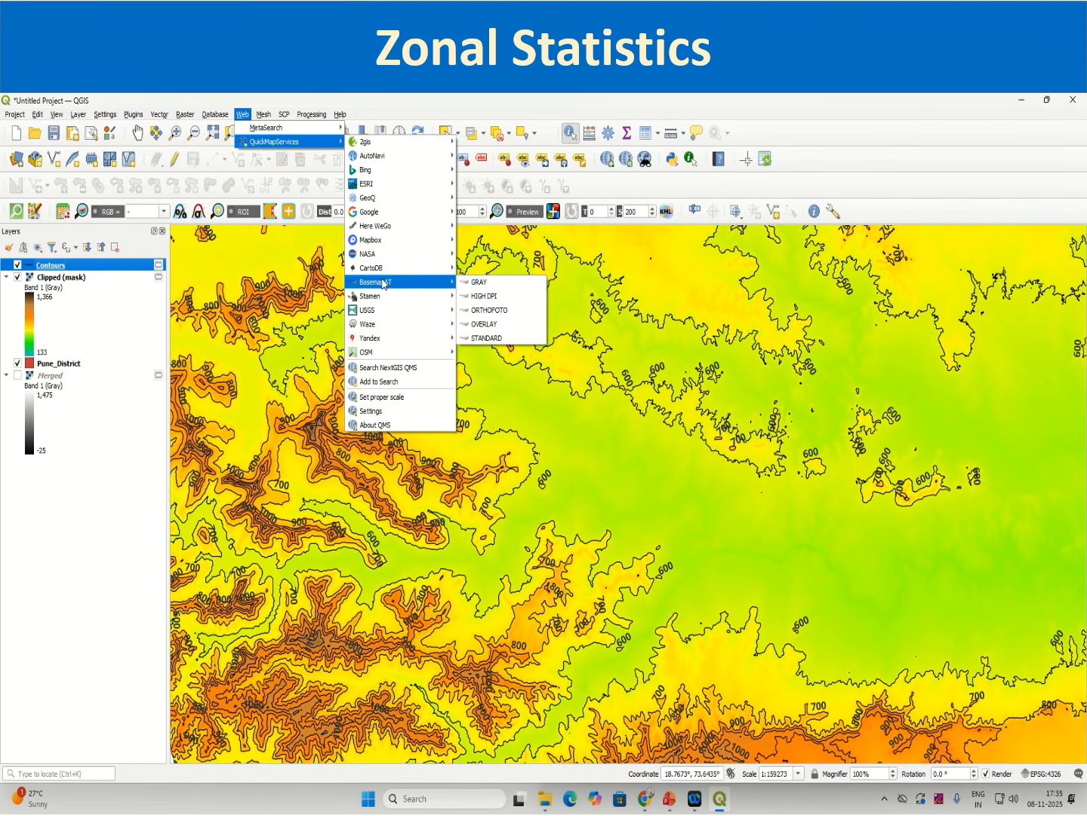
mouse_move(389, 215)
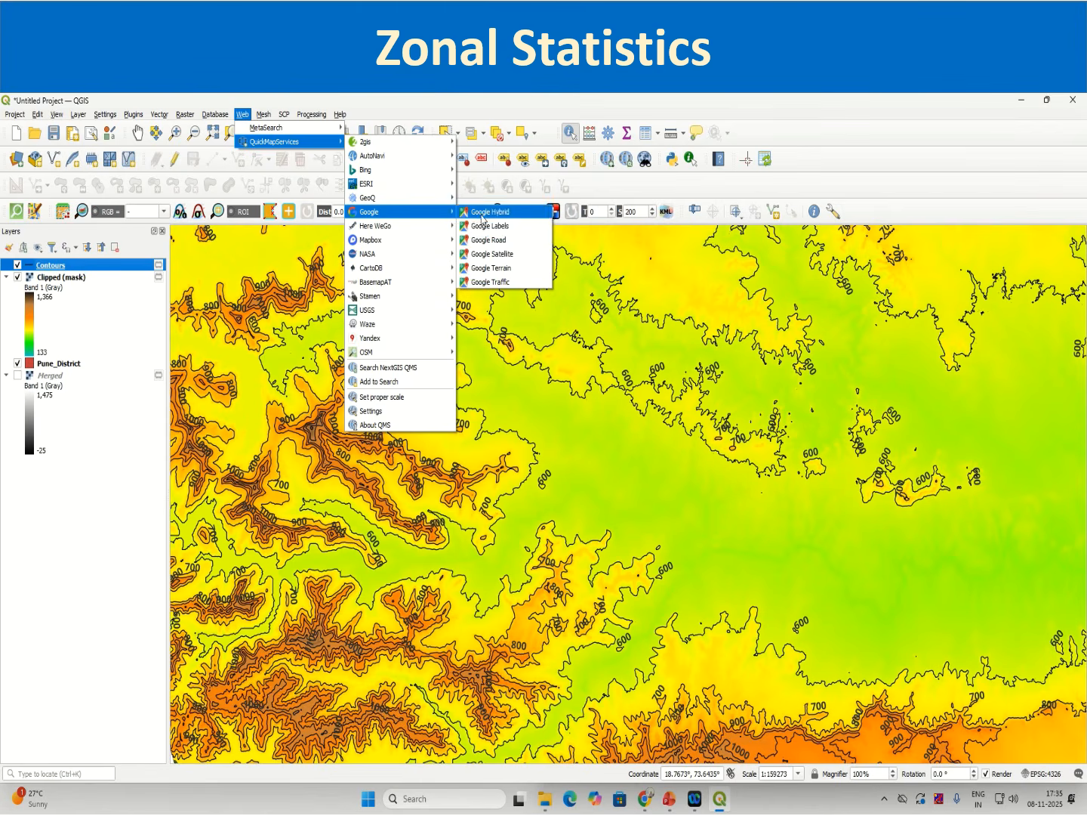
click(486, 240)
Step: Add the Google Satellite basemap layer through QuickMapServices
click(242, 114)
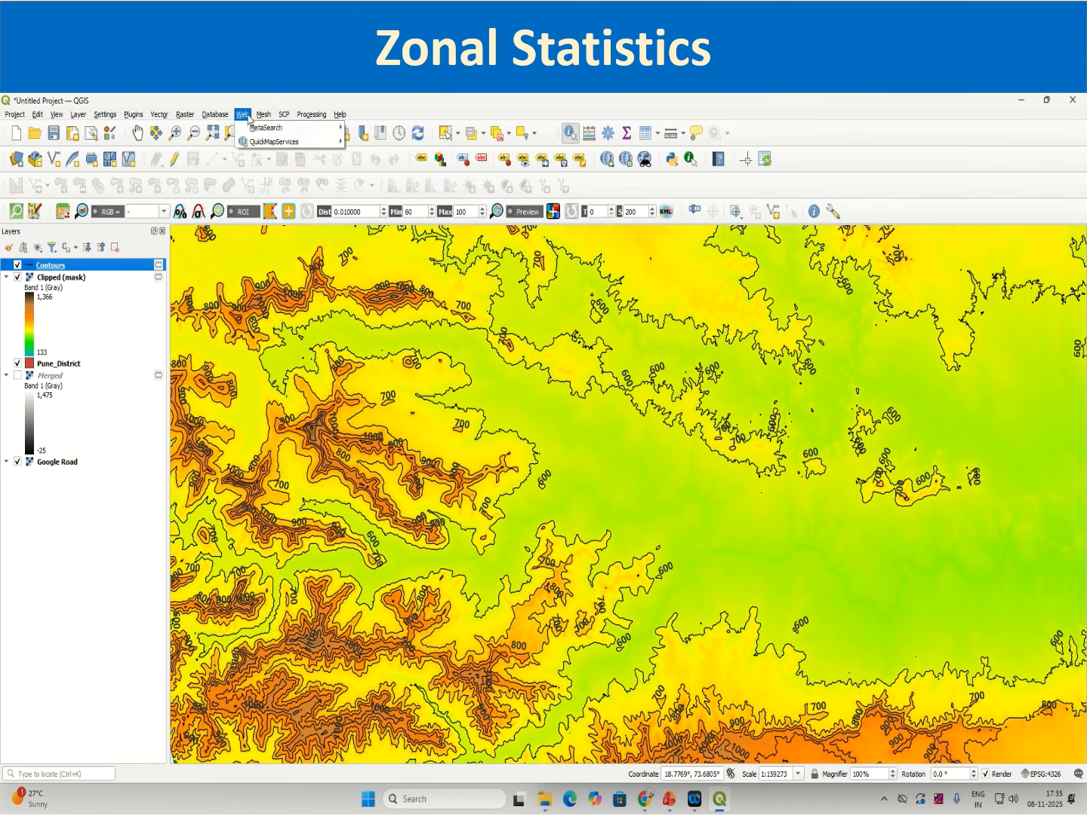
mouse_move(256, 142)
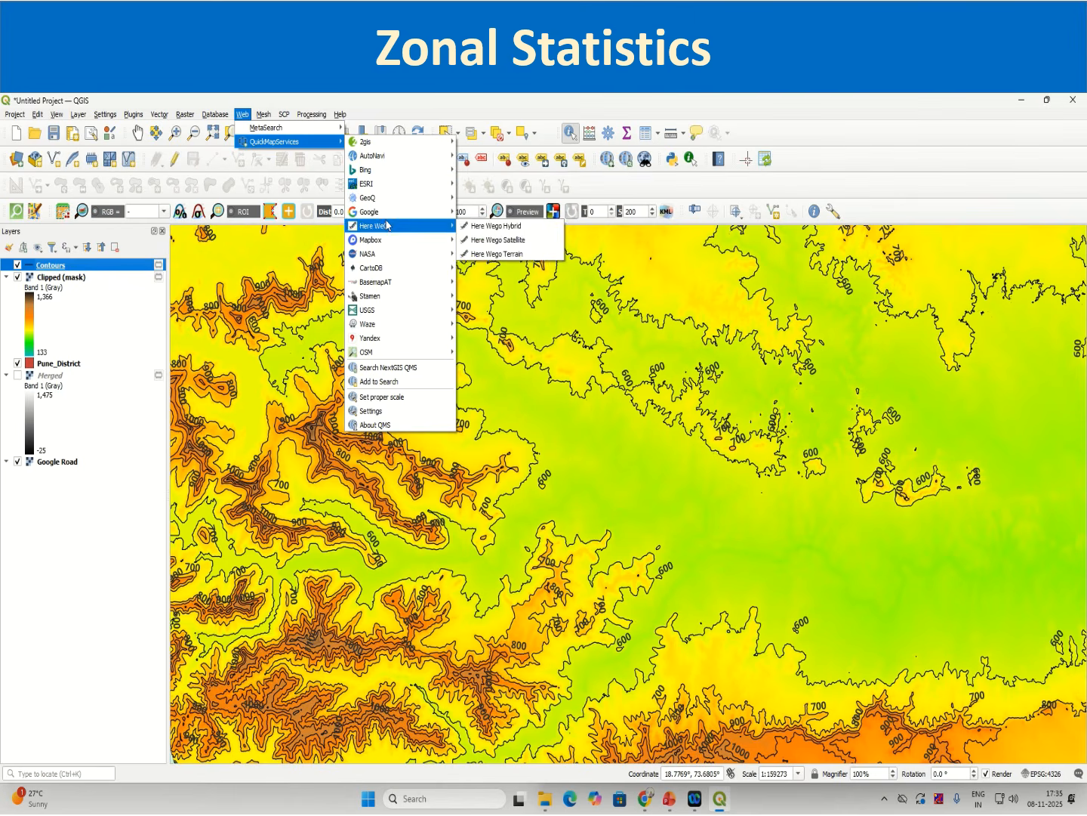
mouse_move(392, 213)
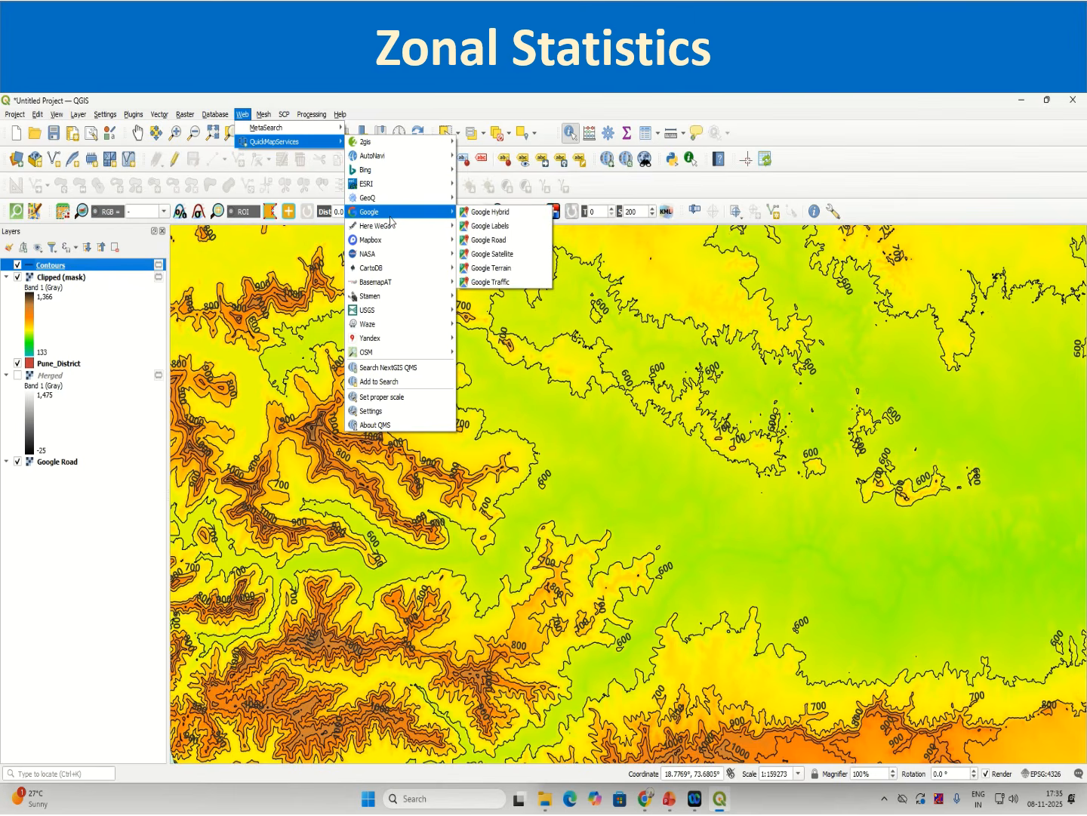
click(487, 255)
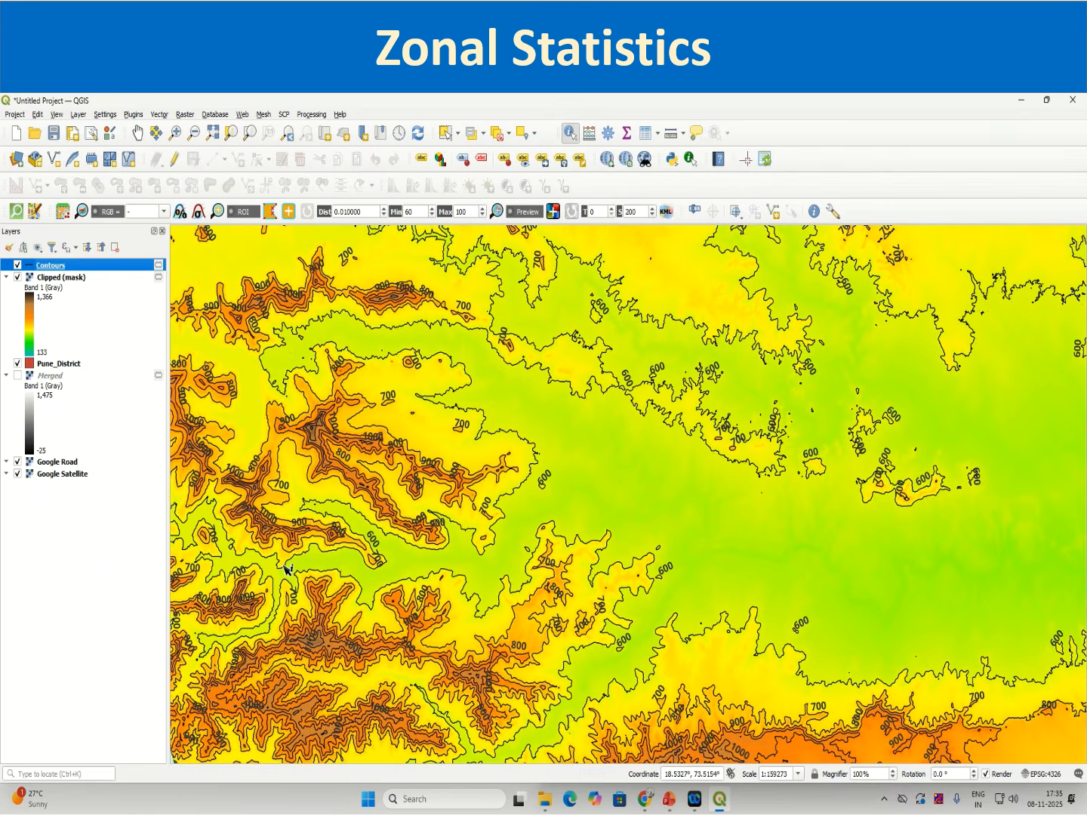
Step: Set the Clipped (mask) layer's global opacity to about 50.6% in its transparency properties and apply
scroll(286, 563, down, 2)
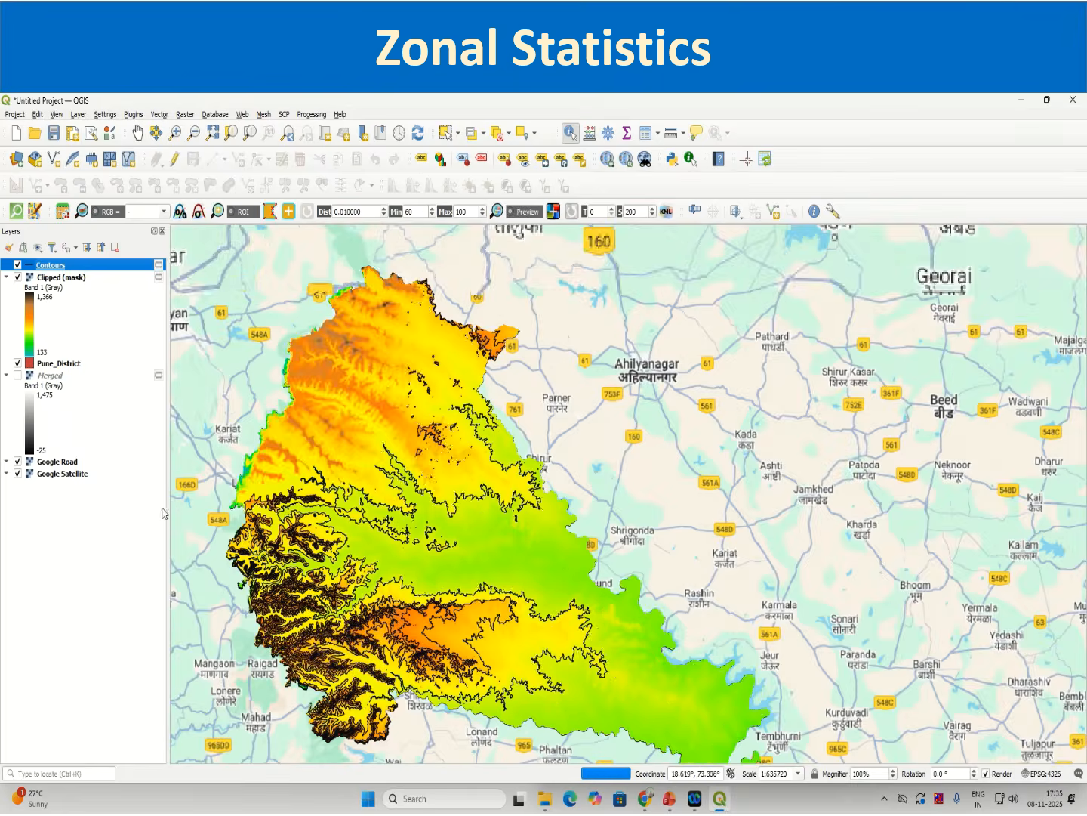
right_click(73, 265)
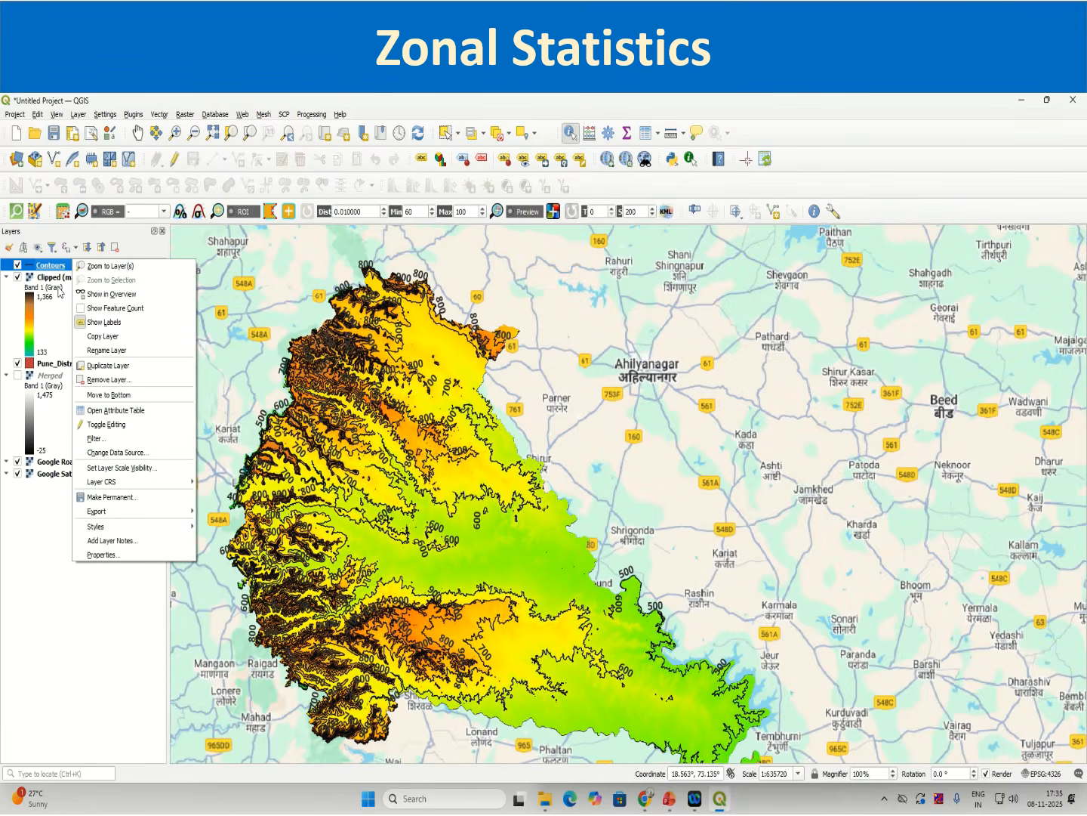
click(62, 280)
click(60, 277)
right_click(60, 278)
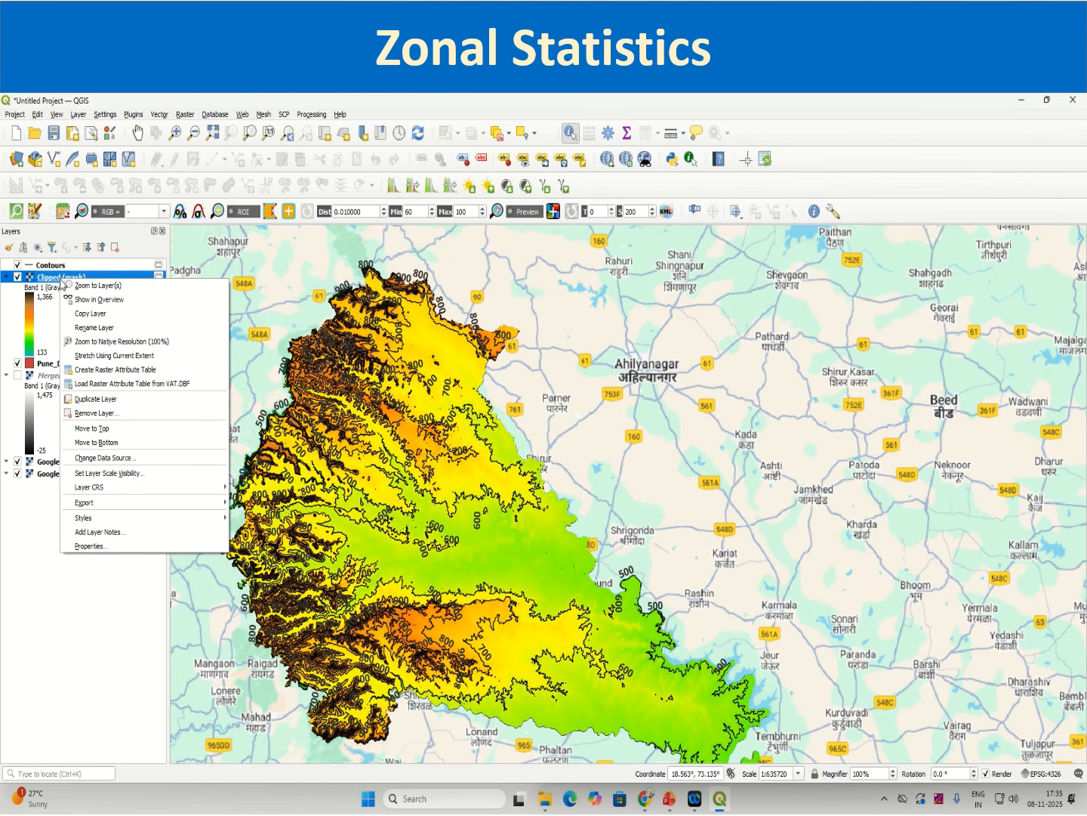
click(122, 556)
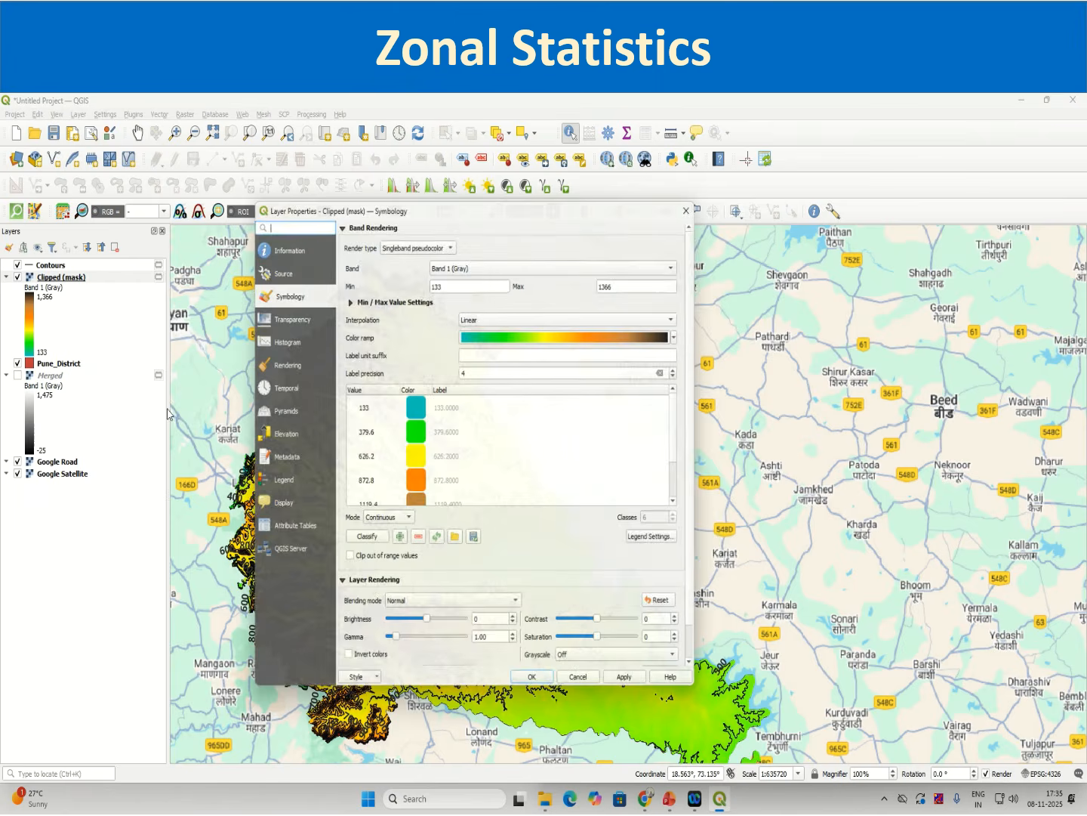
click(277, 316)
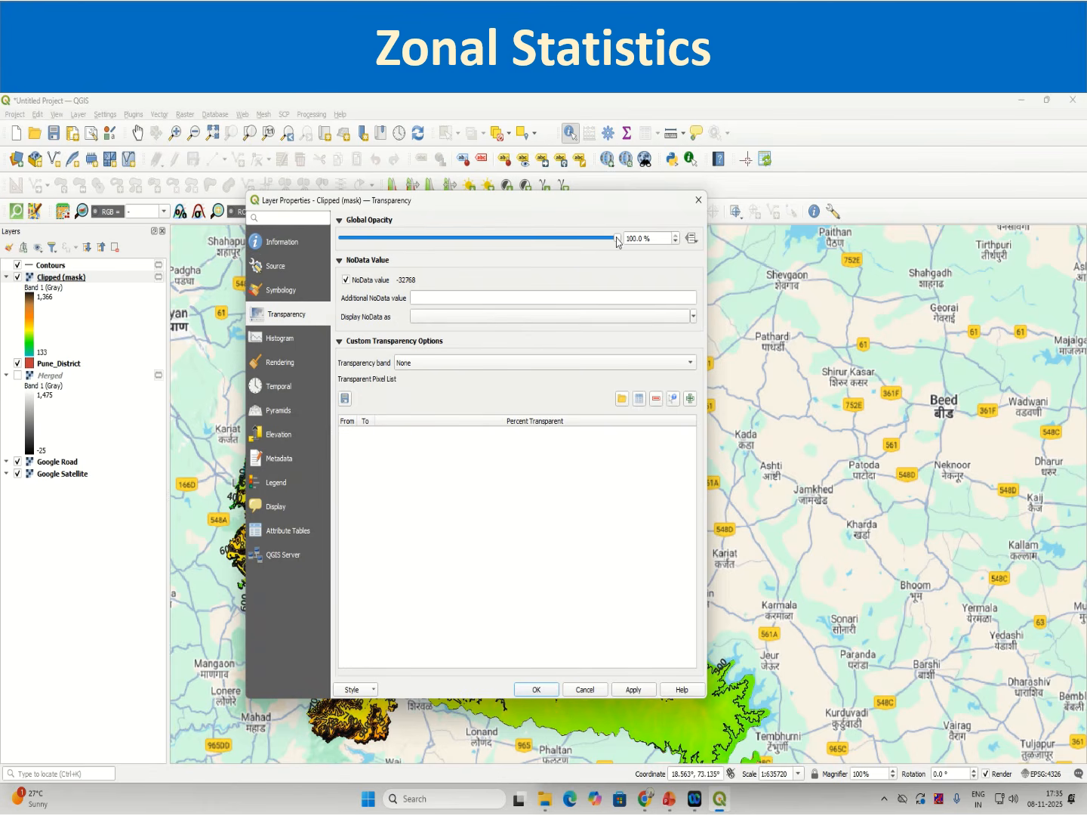
drag(617, 242, 478, 242)
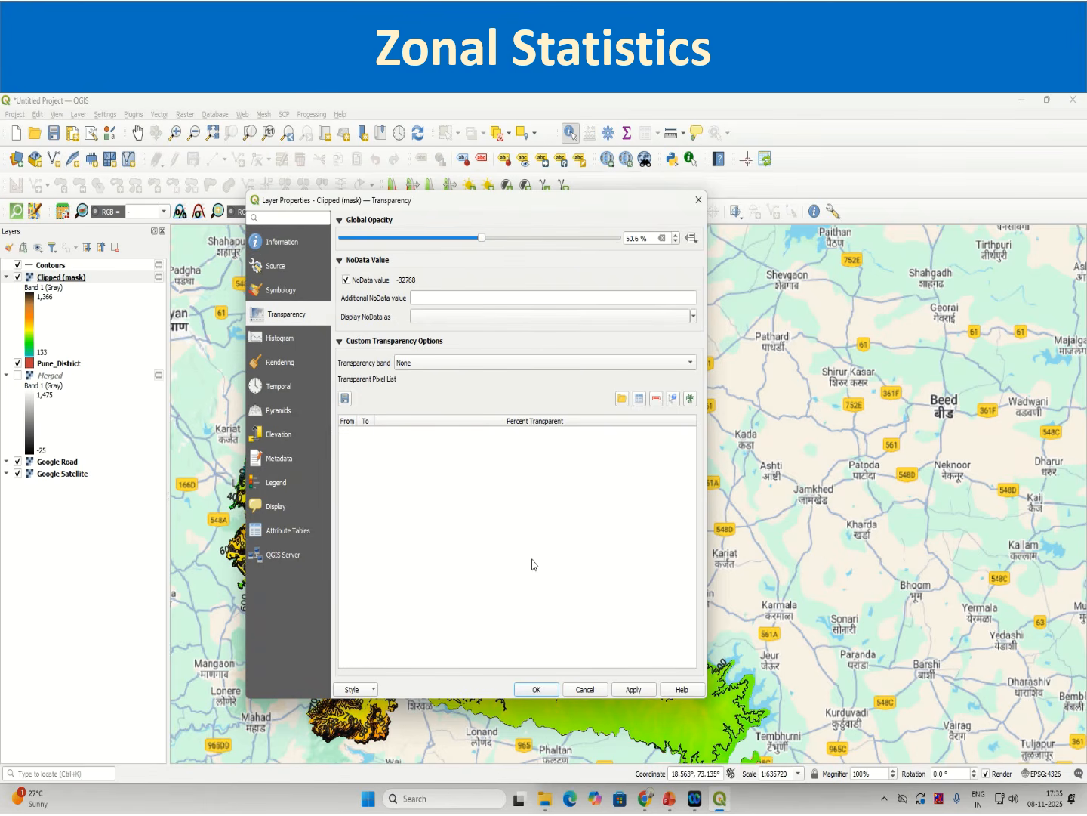
click(634, 687)
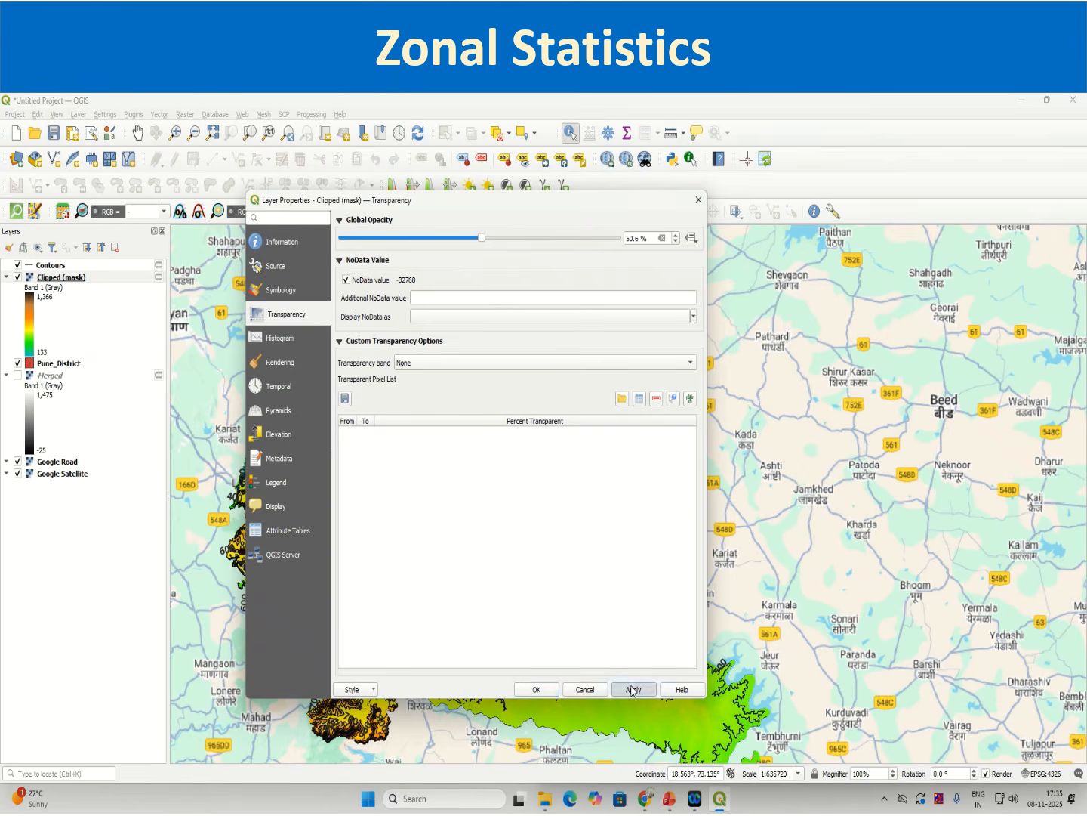
click(527, 689)
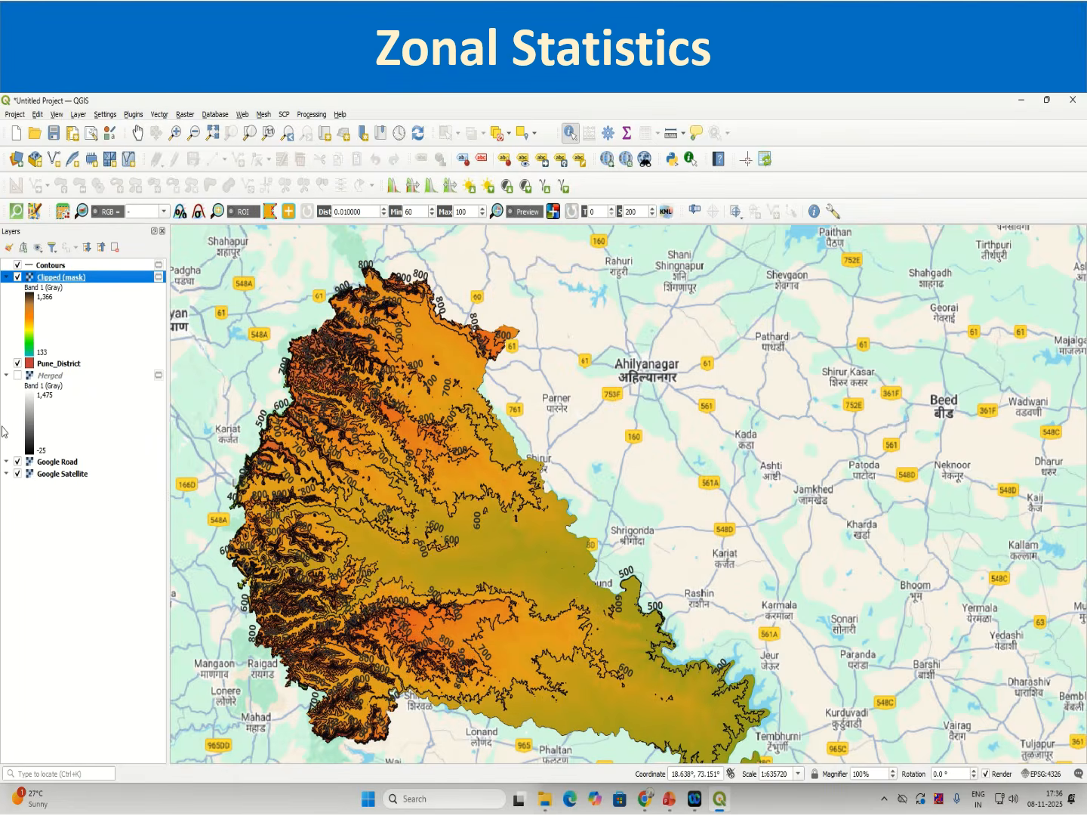
Step: Hide the Contours and Pune_District layers
click(18, 265)
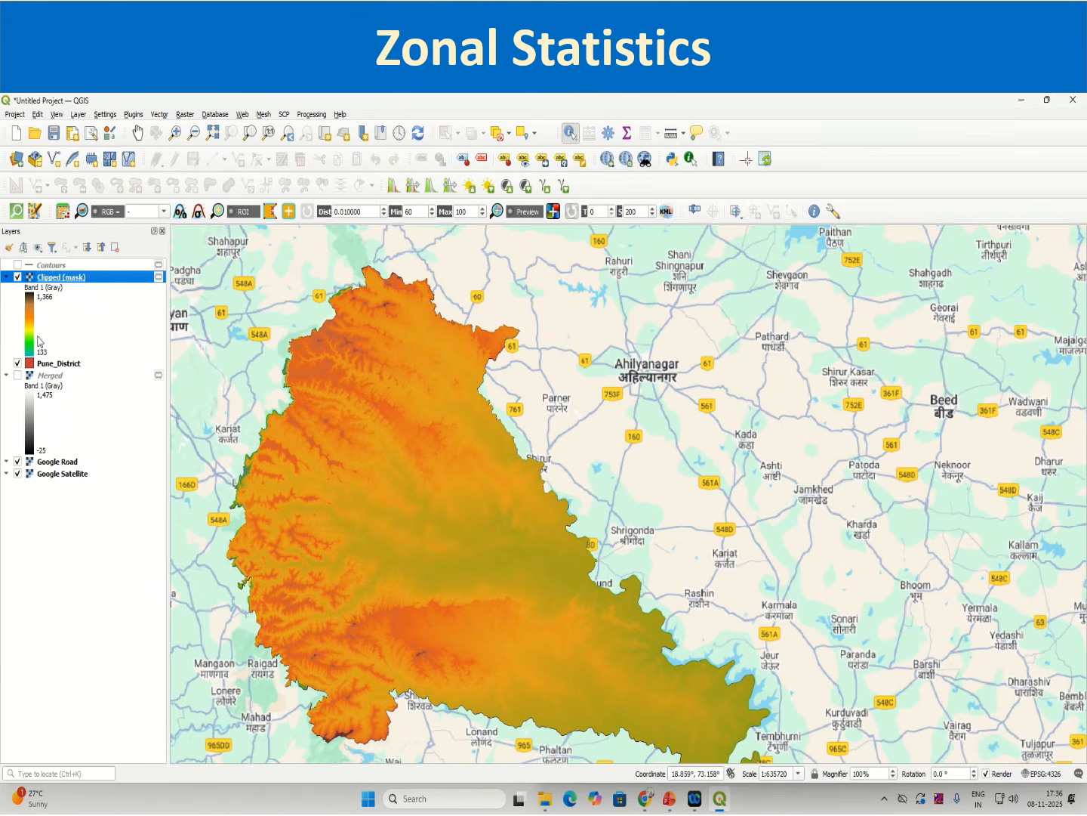
click(18, 363)
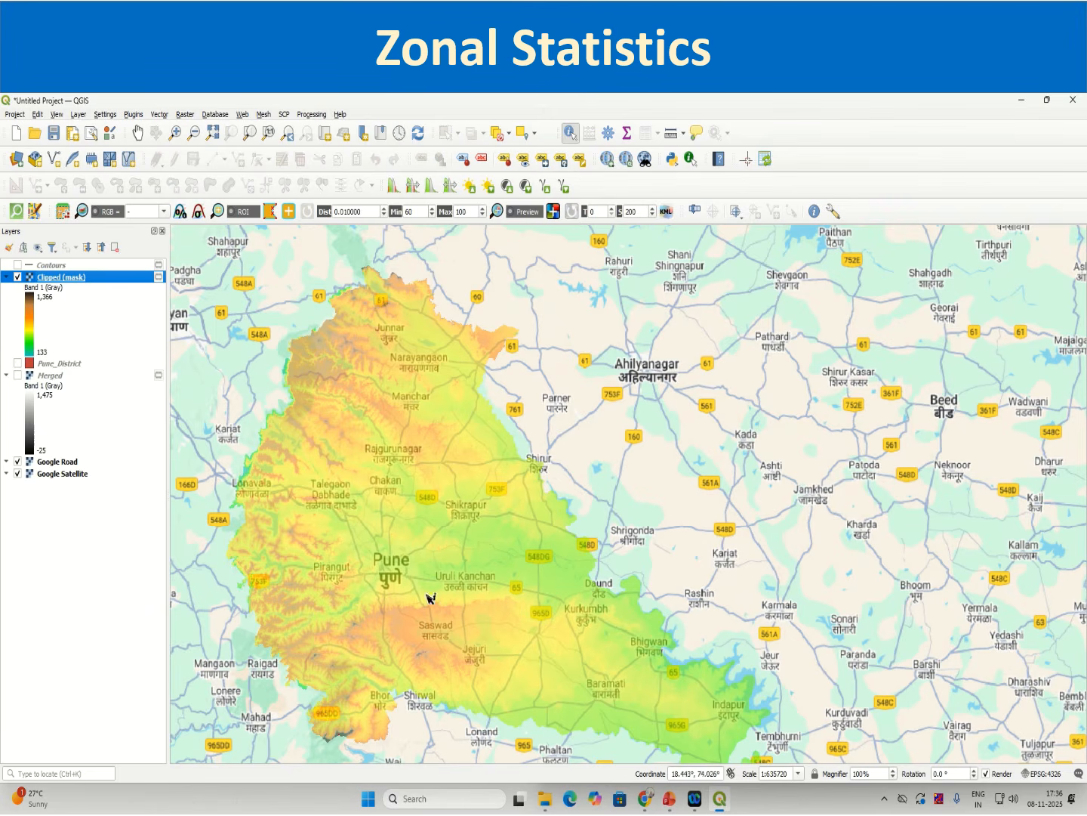
Step: Zoom and pan across the semi-transparent DEM to examine the basemap features beneath it
scroll(364, 619, up, 3)
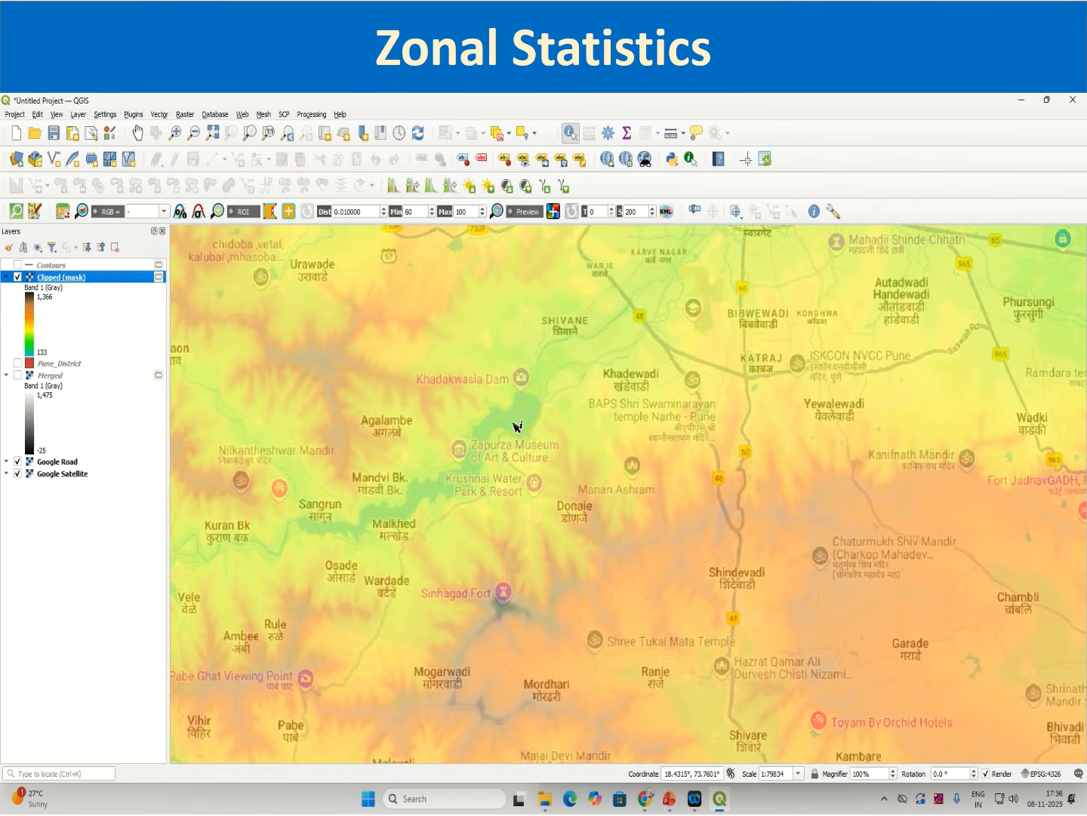
scroll(657, 373, up, 1)
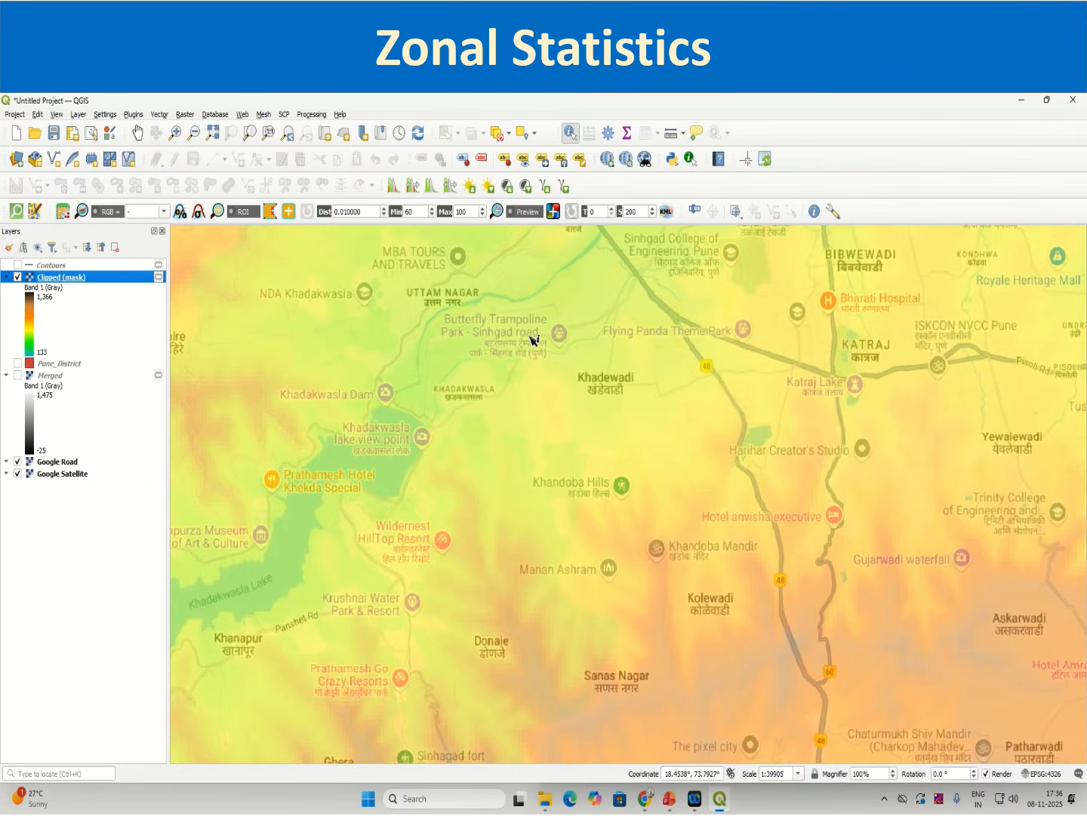
scroll(484, 374, up, 1)
scroll(560, 329, up, 4)
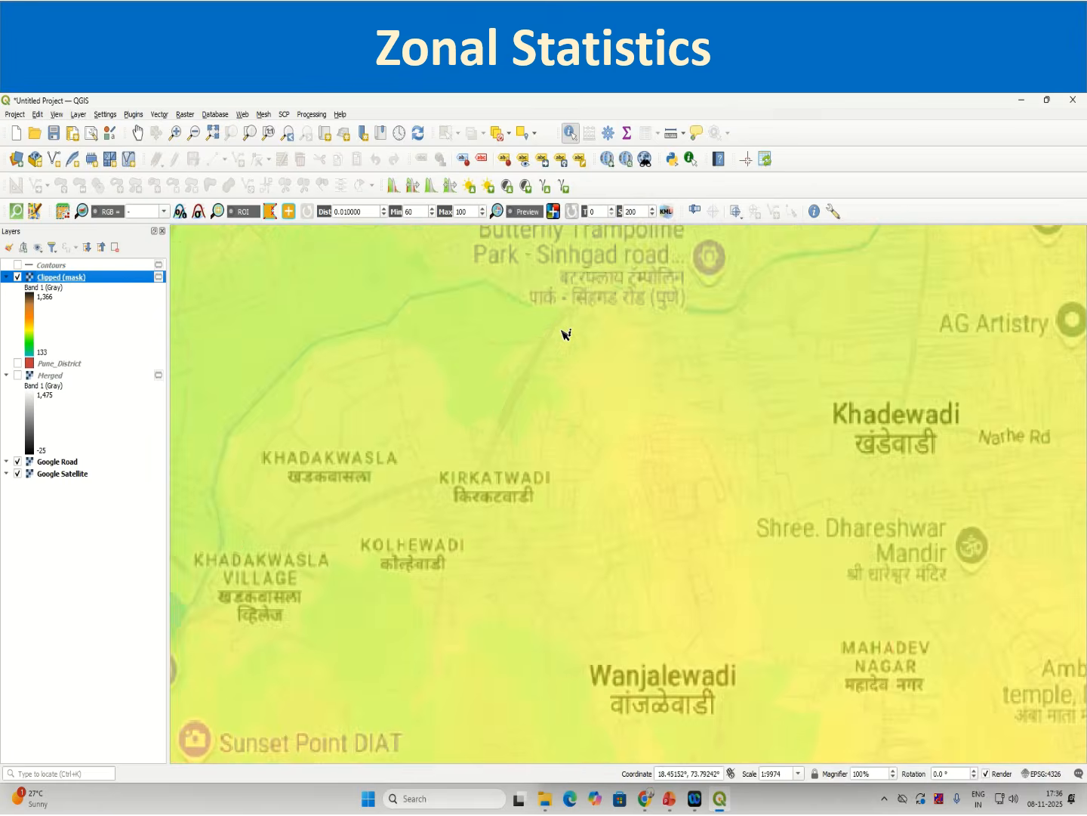
scroll(544, 332, down, 1)
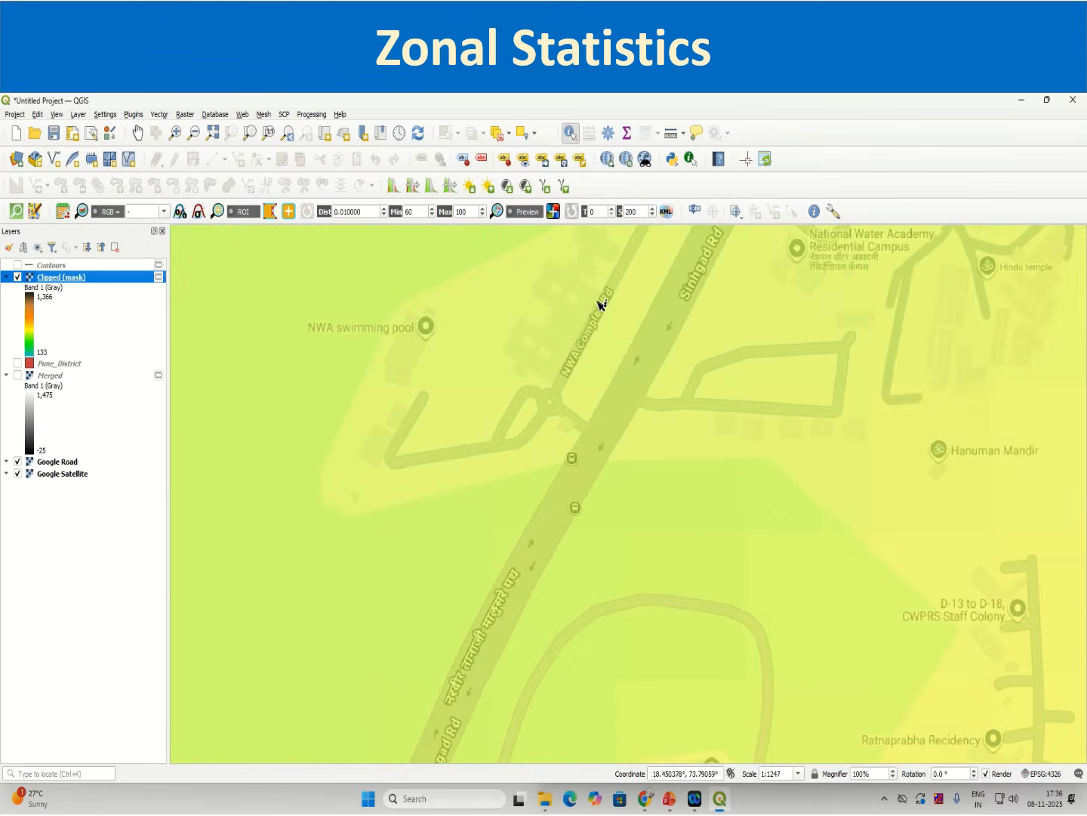
scroll(495, 393, down, 5)
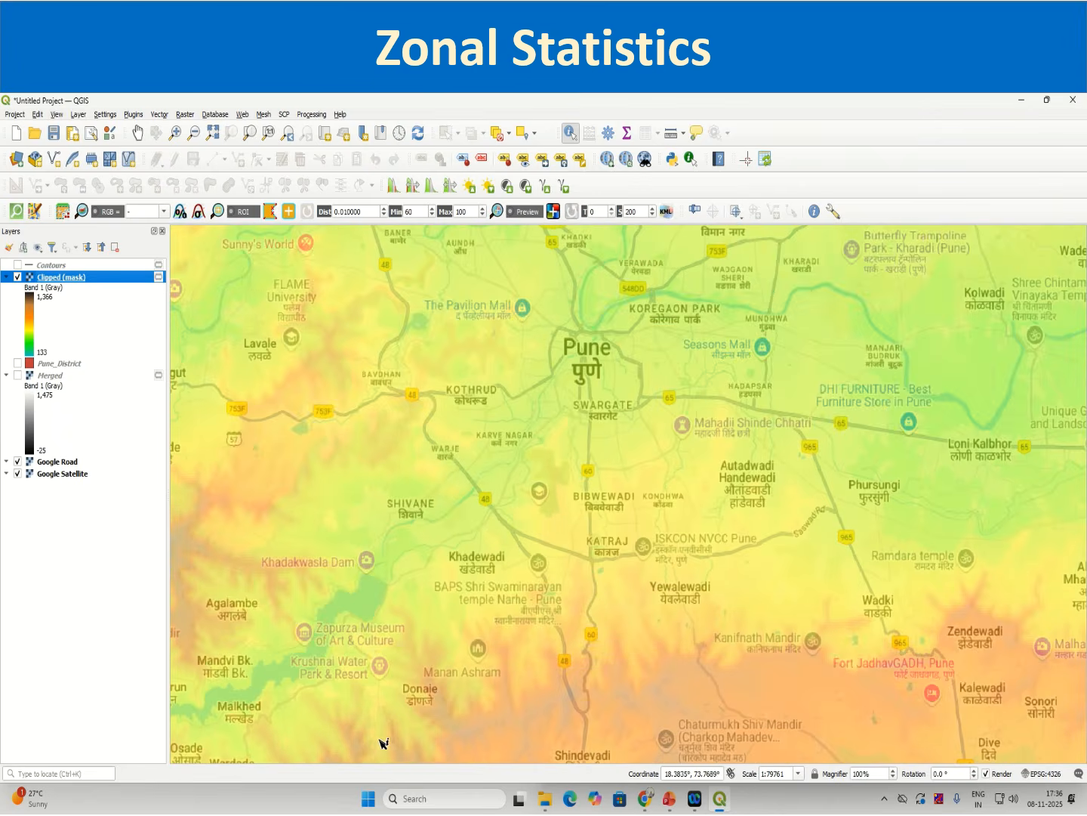
click(137, 133)
drag(381, 510, 435, 323)
Step: Show the Contours layer again over the semi-transparent DEM near Sinhagad Fort
scroll(399, 594, up, 3)
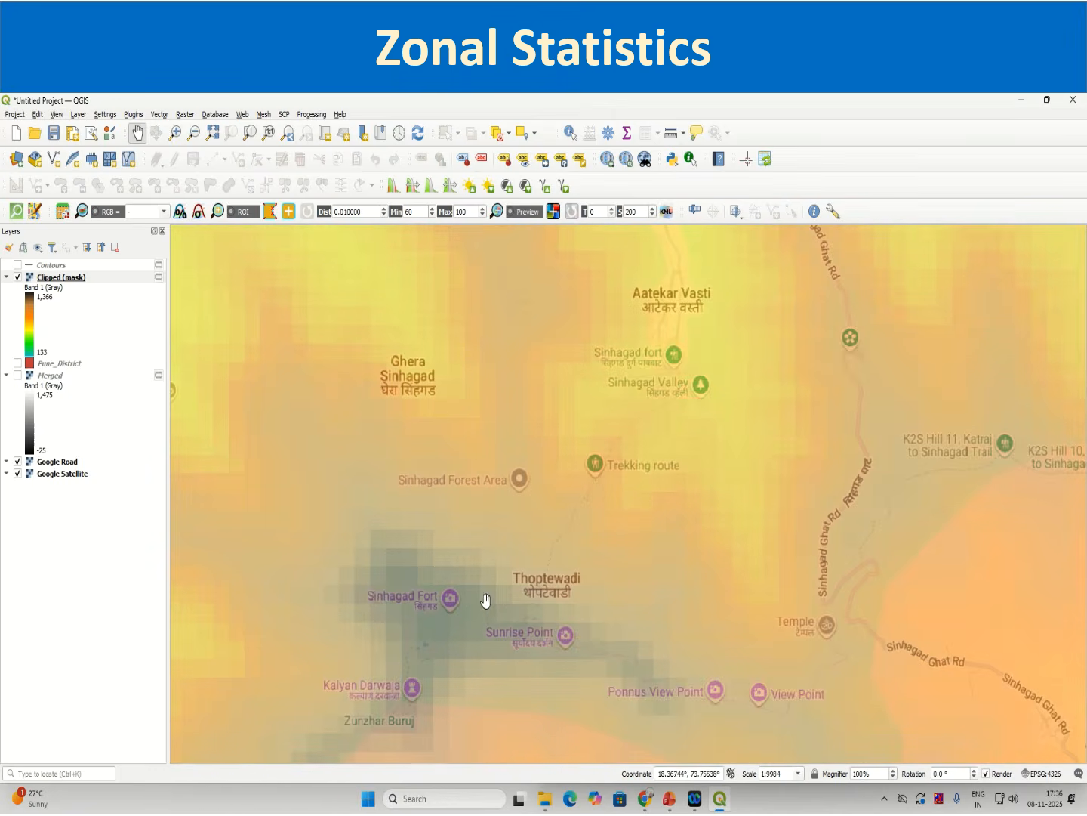
scroll(433, 633, up, 1)
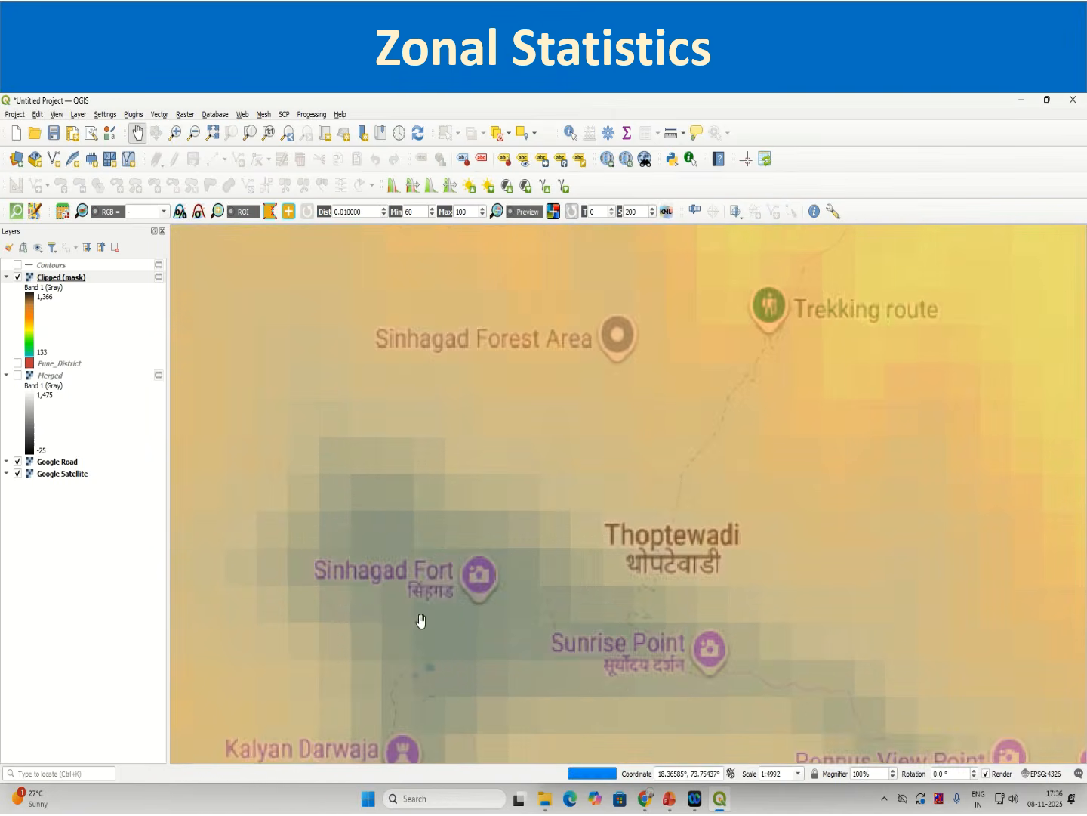
click(18, 265)
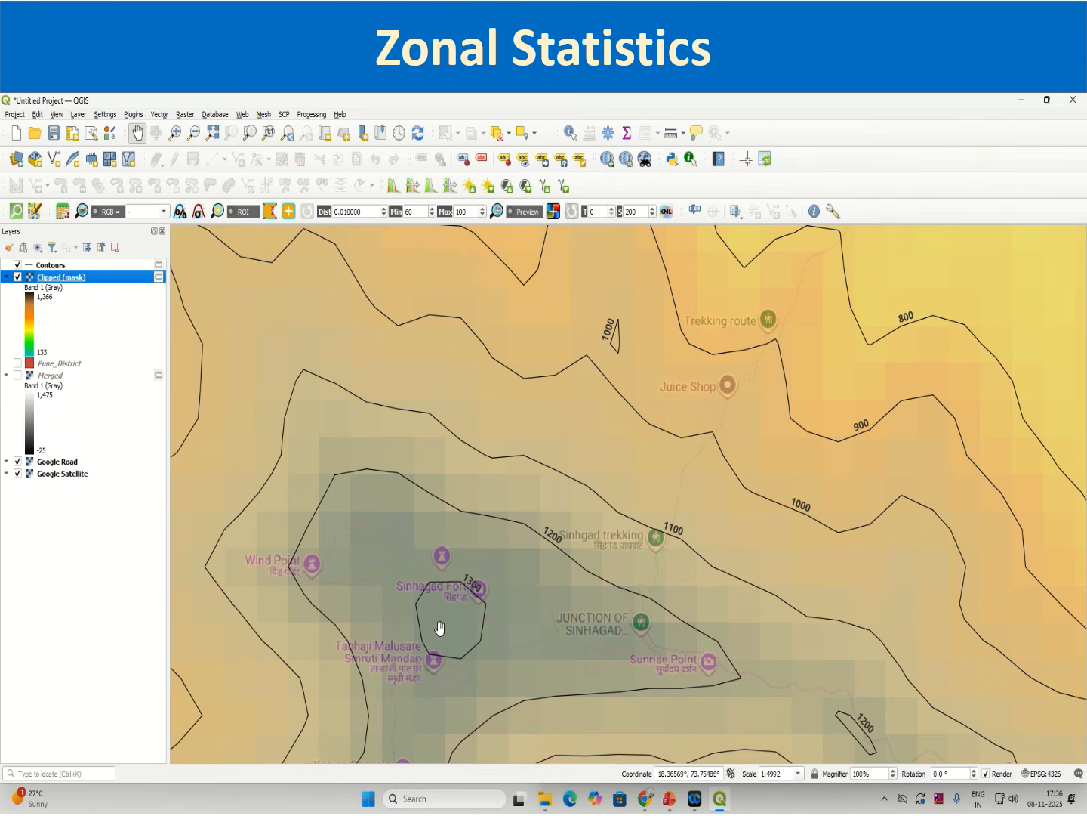
Step: Zoom and pan around the map to examine the contours against the basemap
scroll(439, 627, down, 1)
scroll(440, 627, down, 1)
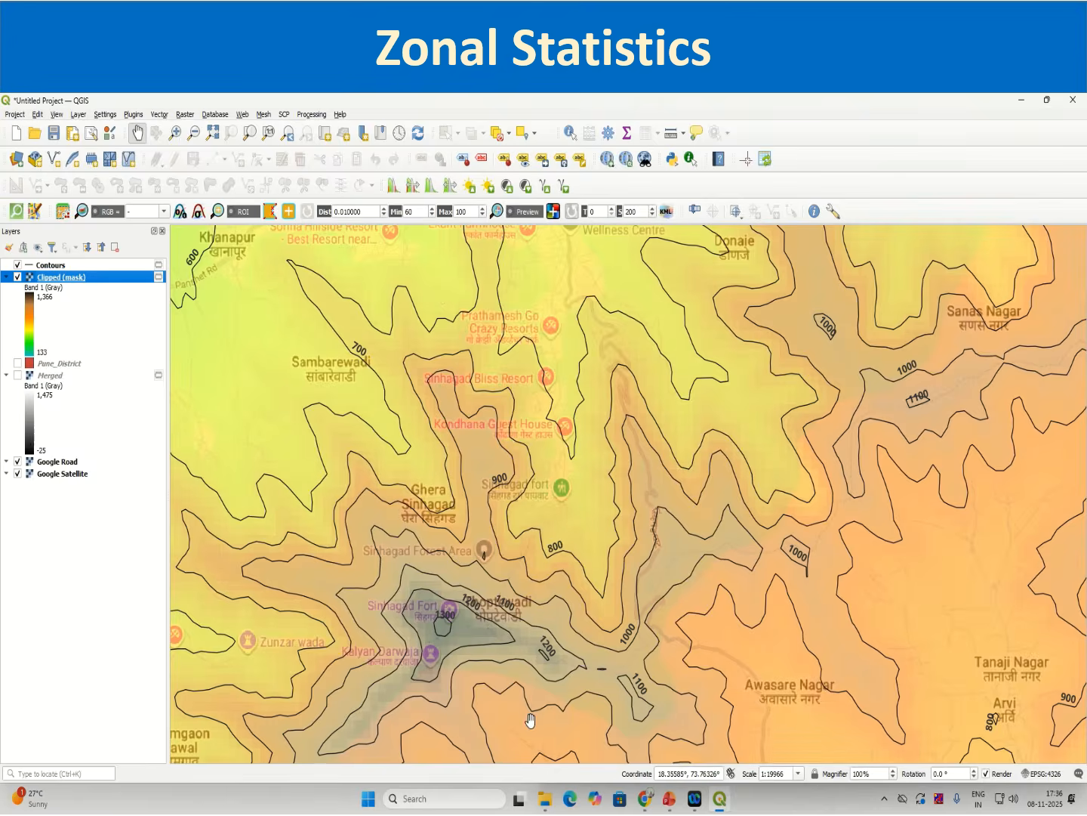
scroll(529, 687, down, 2)
scroll(529, 687, down, 1)
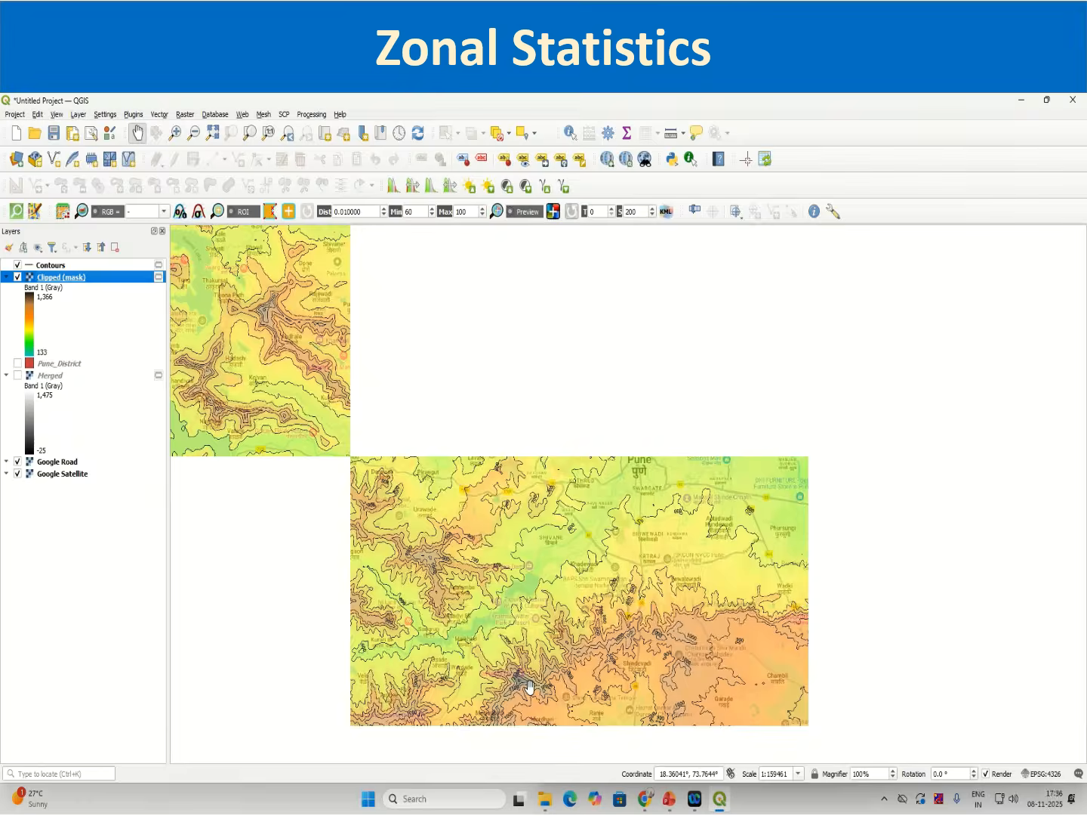
scroll(460, 688, down, 1)
drag(420, 704, 428, 447)
scroll(446, 529, down, 2)
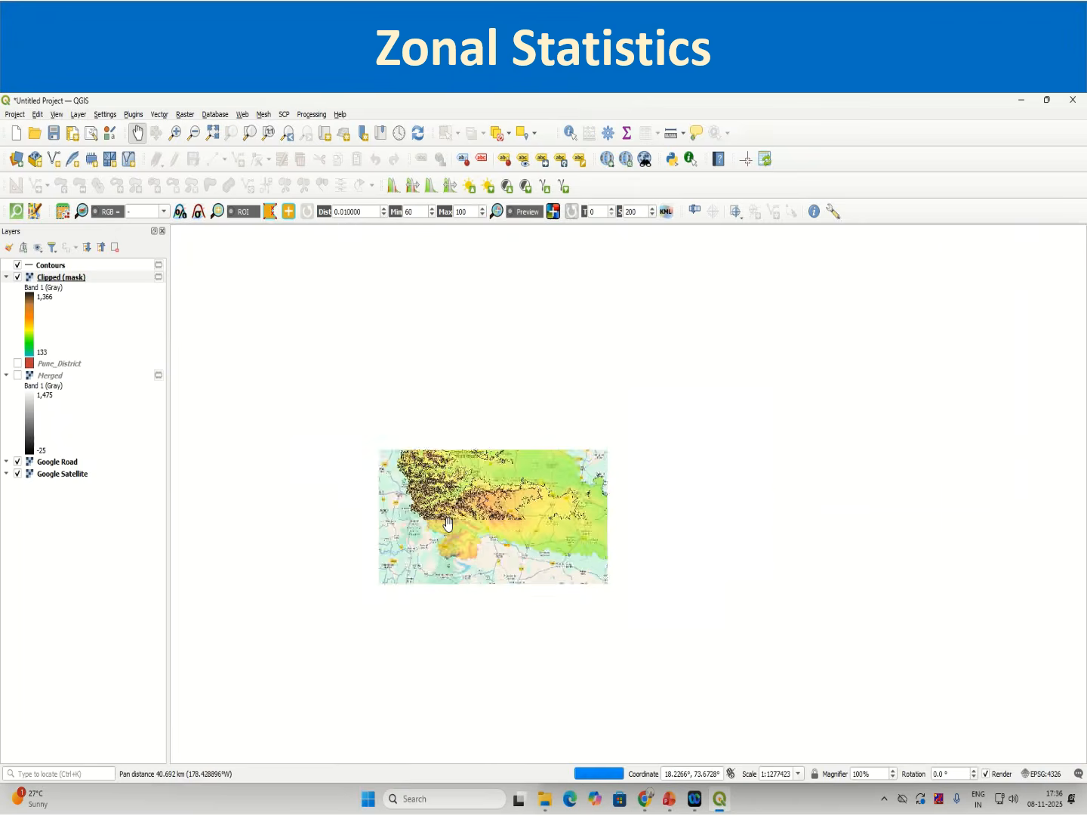
scroll(469, 604, up, 2)
scroll(470, 604, up, 2)
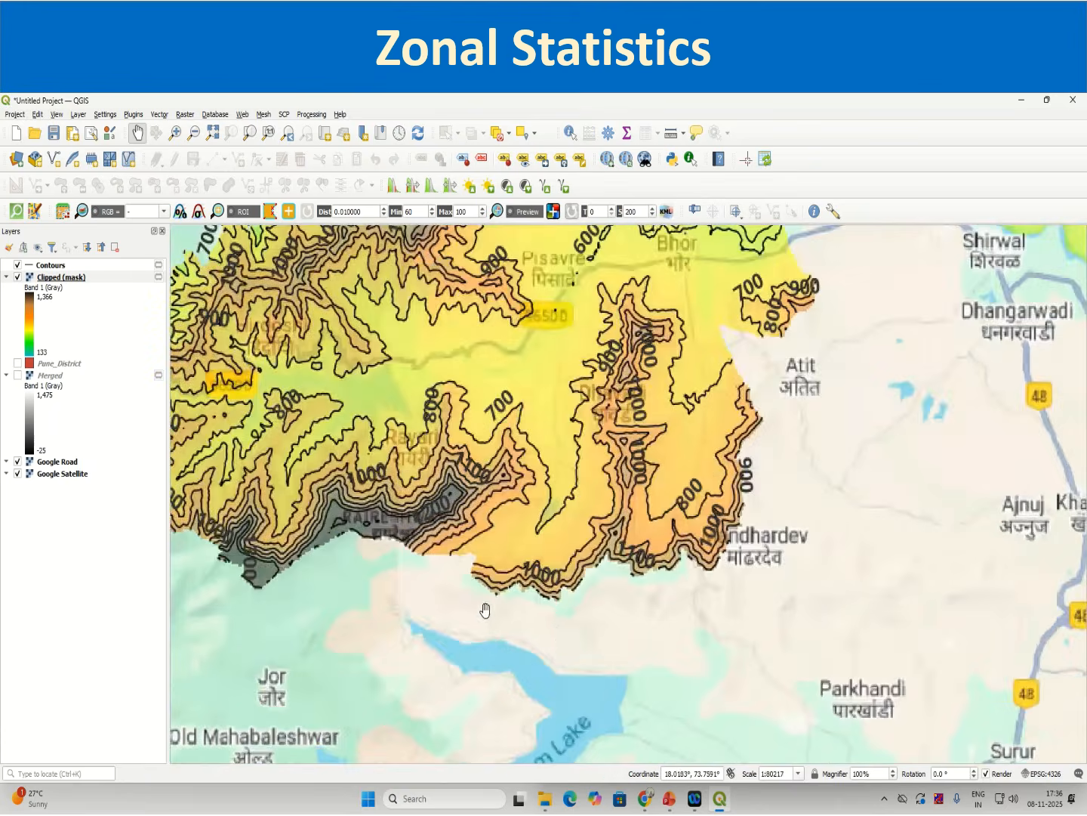
scroll(319, 523, up, 1)
scroll(373, 533, up, 1)
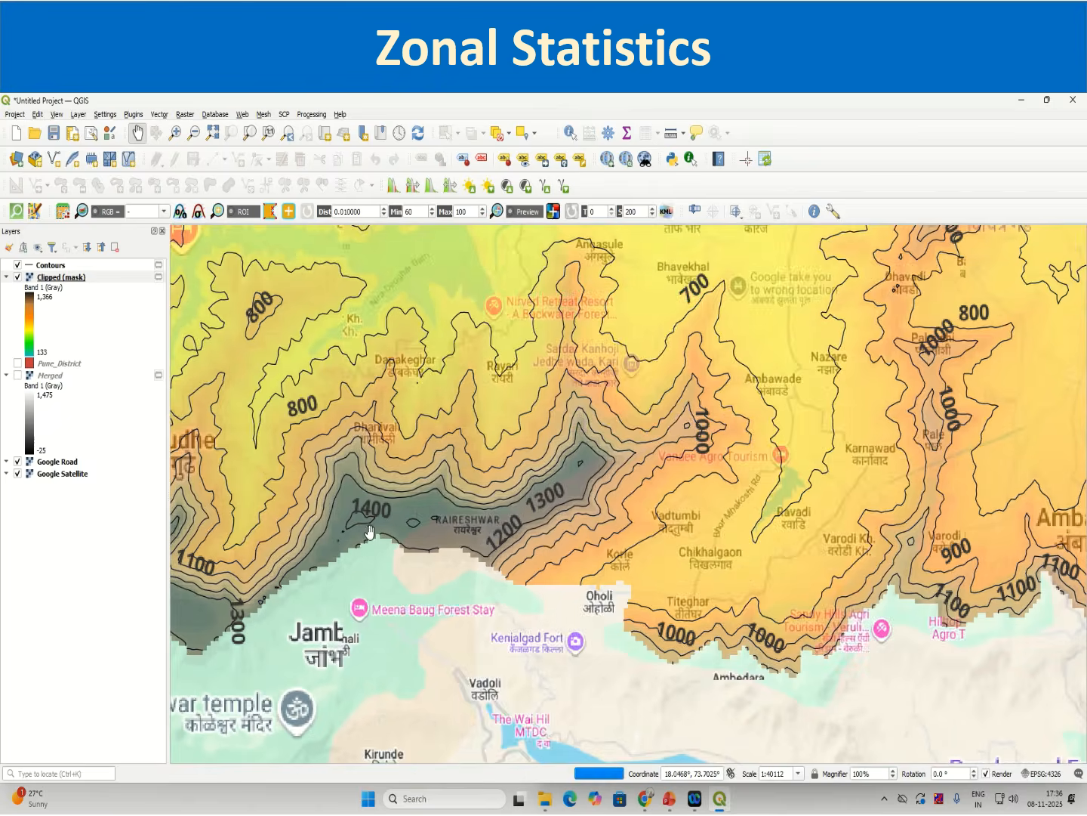